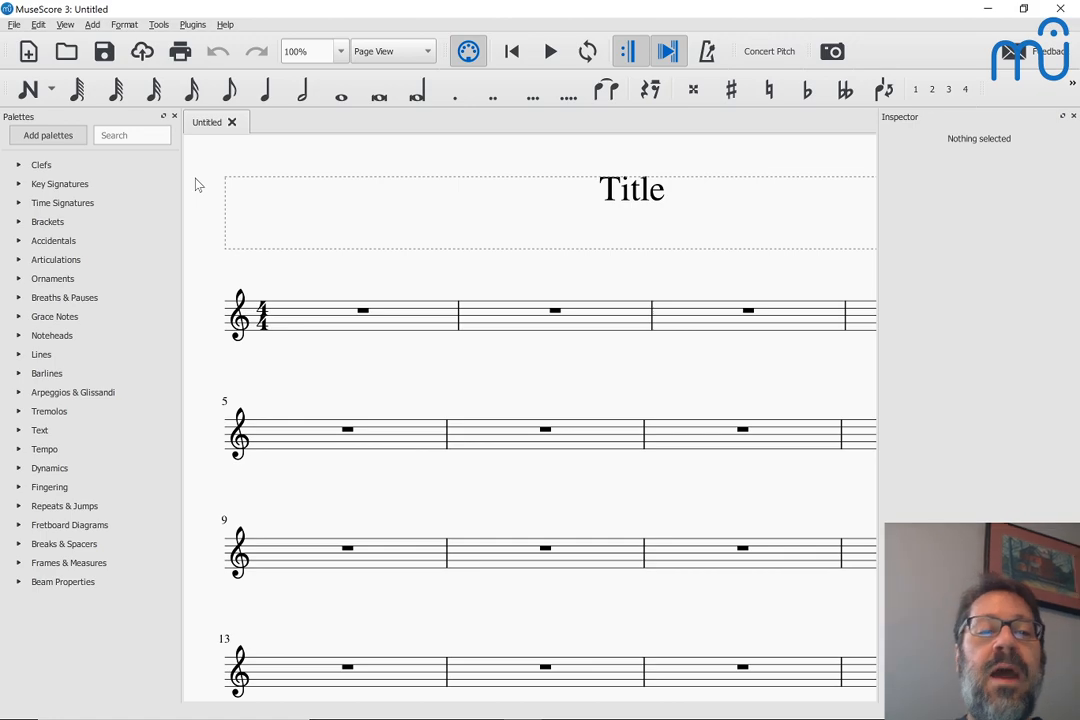
Switch to the browser and copy the web address of the Imagine score page on MuseScore.com
key("alt+Tab")
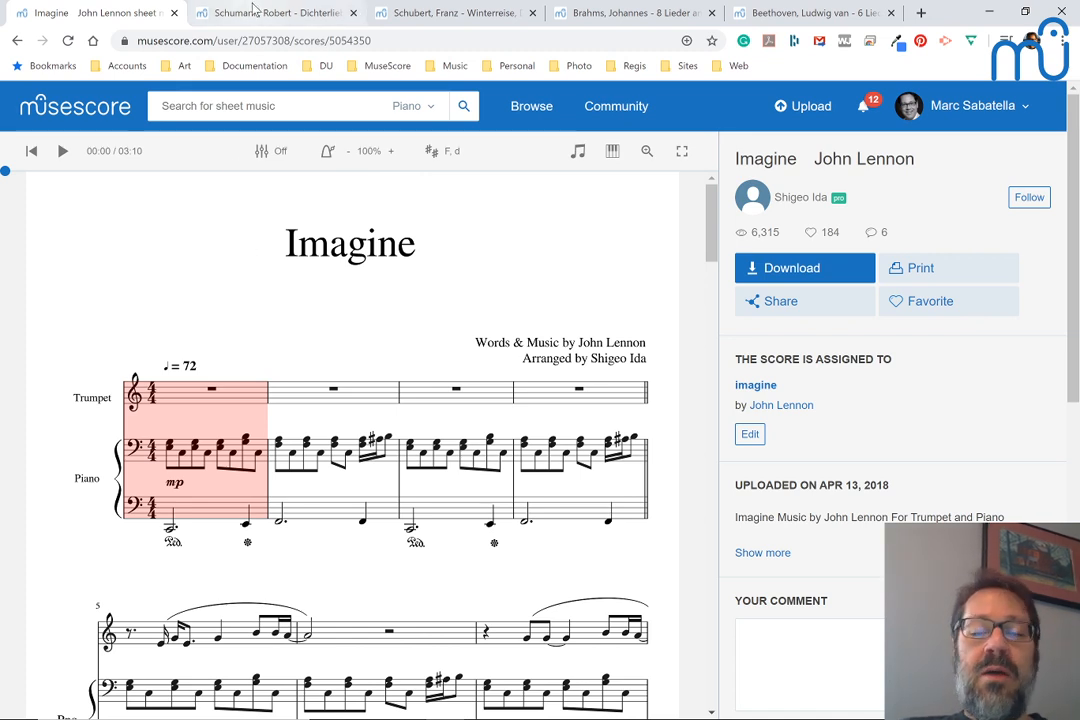
left_click(255, 40)
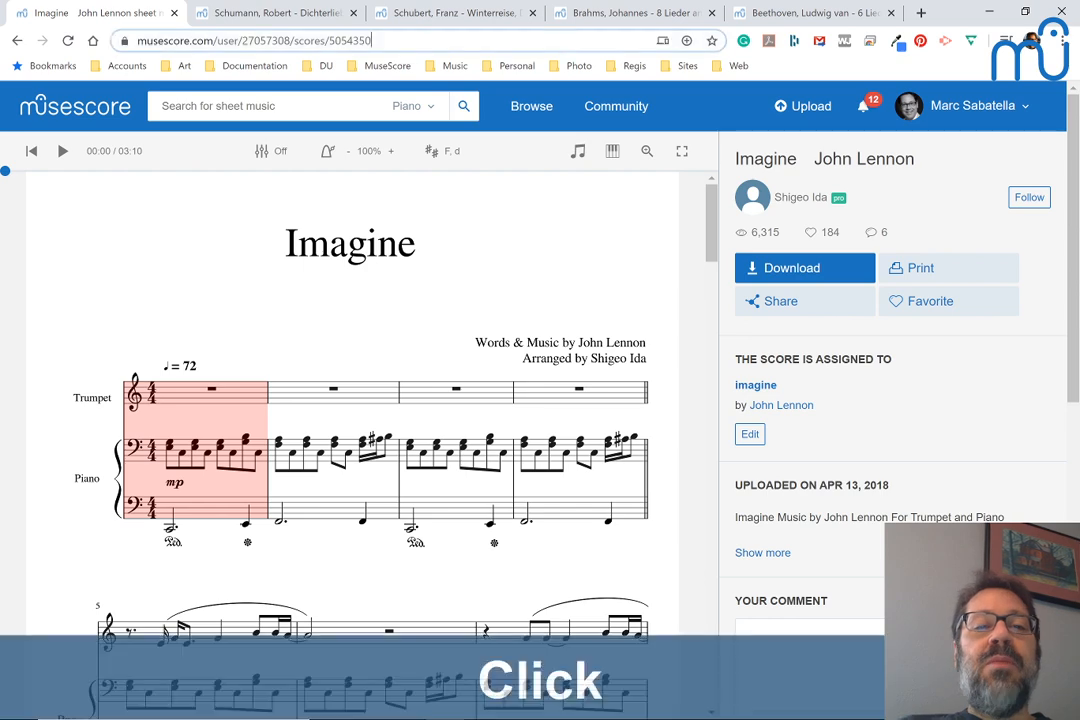
key("ctrl+c")
key("alt+Tab")
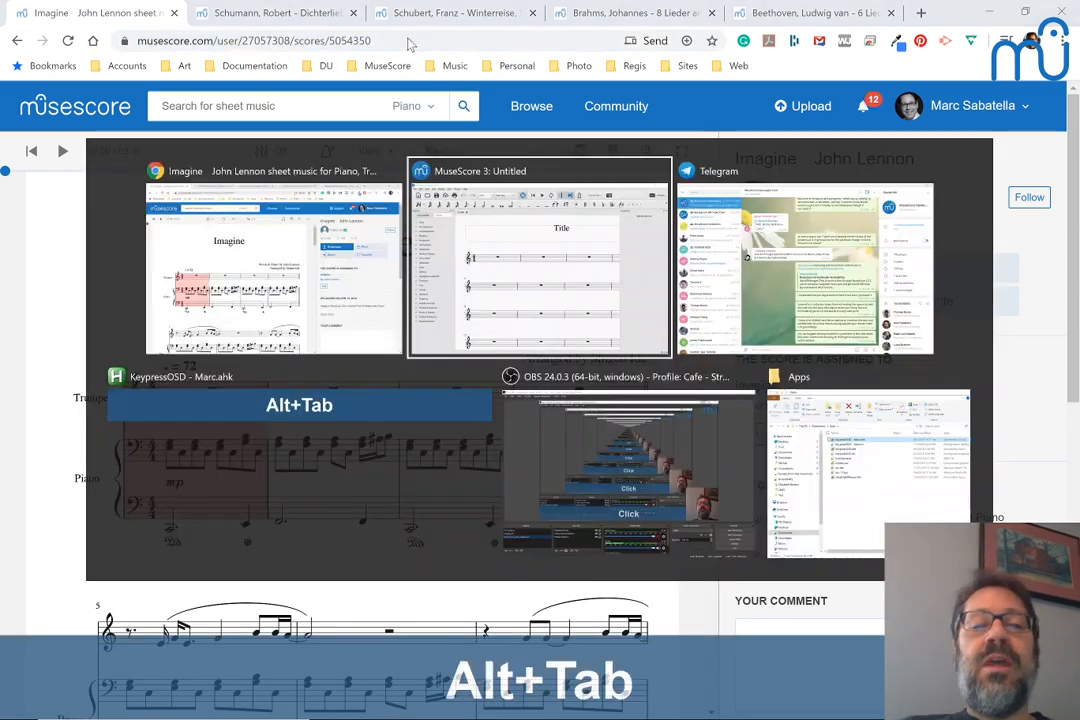
key("alt+Tab")
key("alt+Tab")
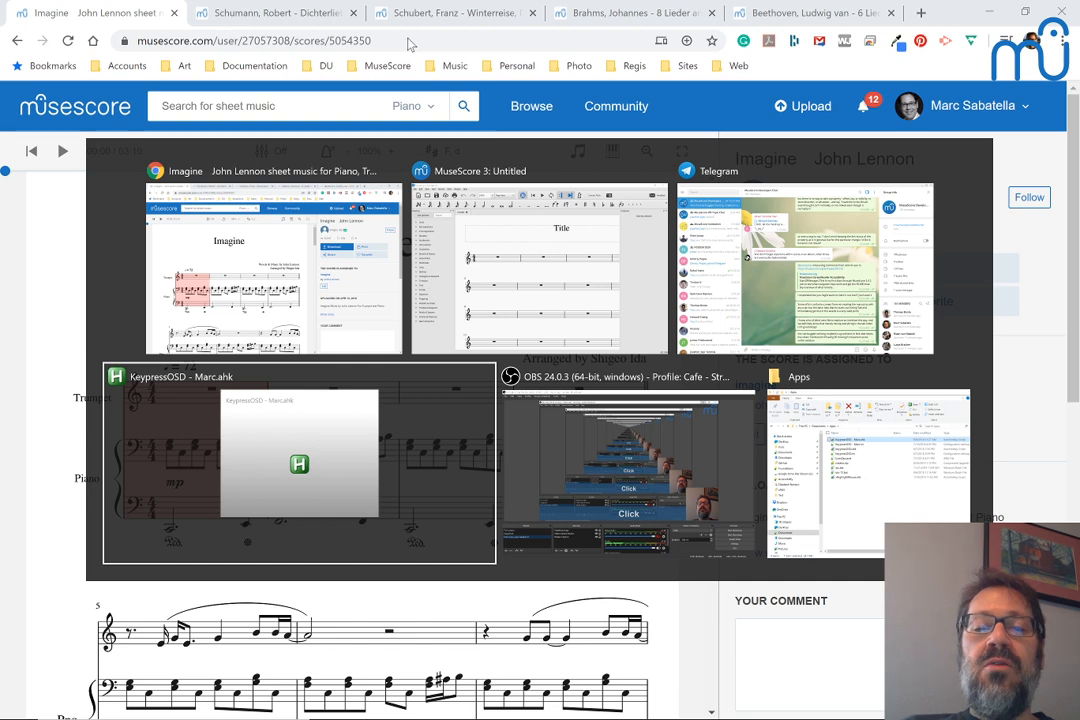
key("shift+alt+Tab")
key("shift+alt+Tab")
key("shift+alt+Tab")
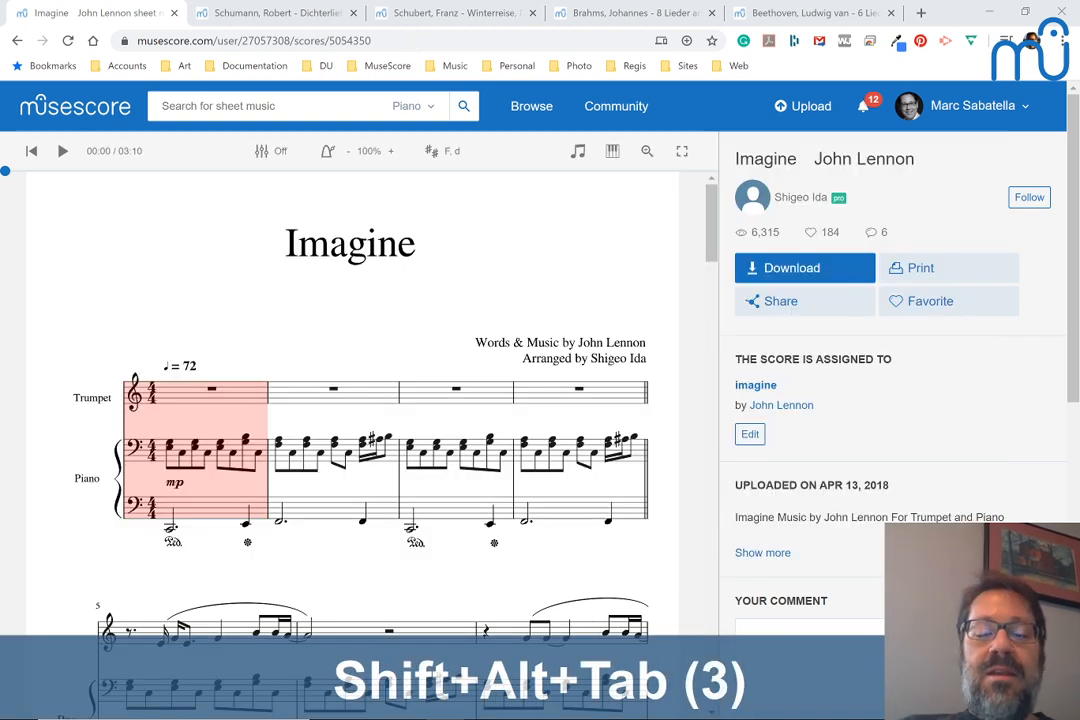
Open the bookmarked MuseScore Café live dashboard on YouTube in a new browser window
key("ctrl+n")
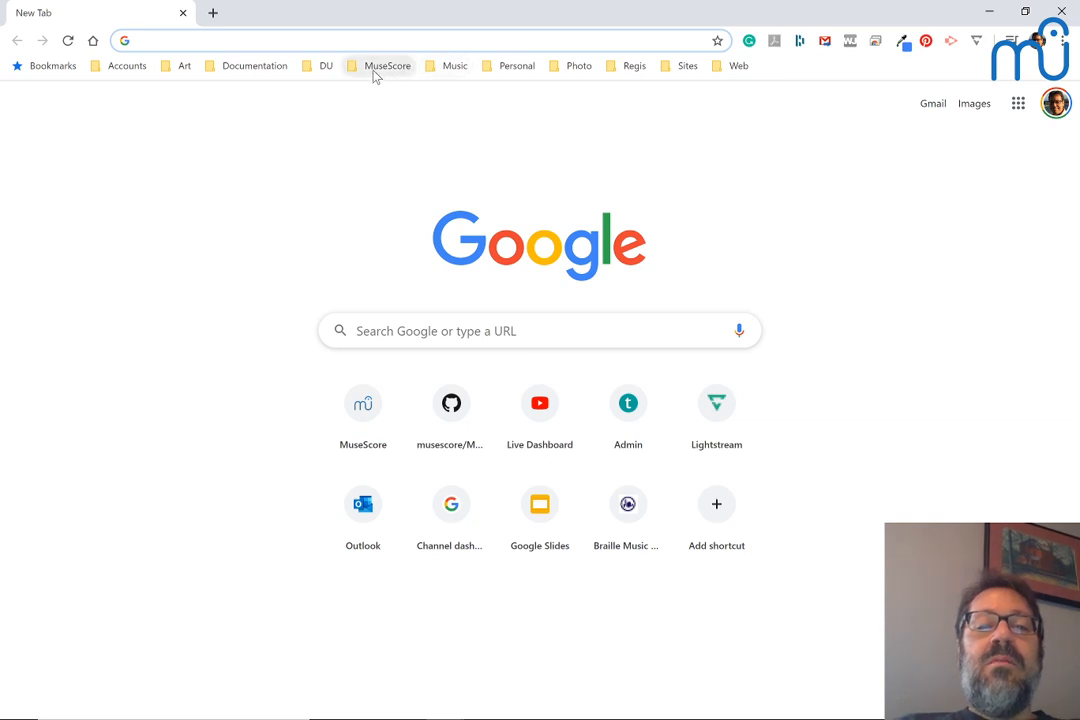
left_click(377, 70)
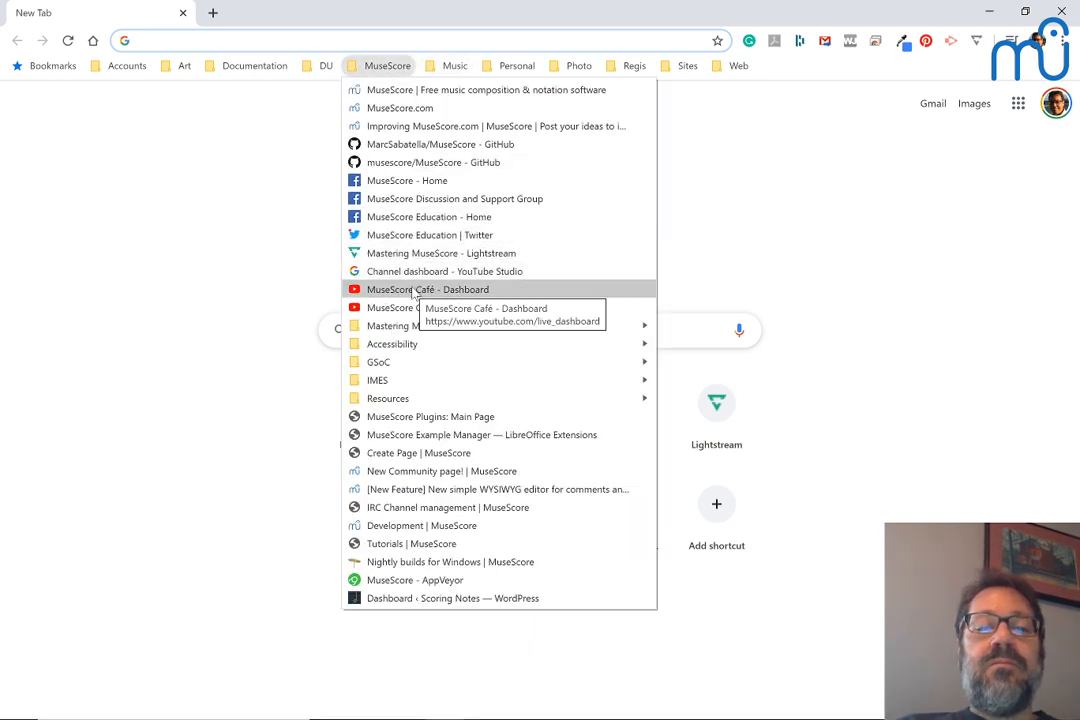
left_click(413, 290)
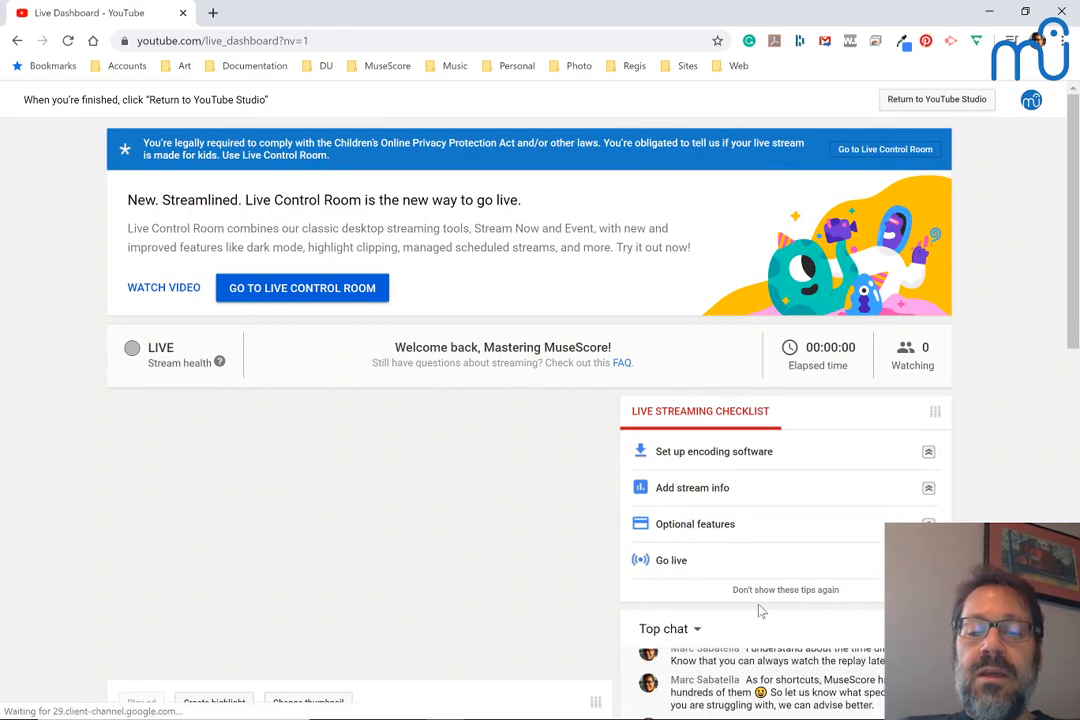
Pop out the stream's live chat into its own window and bring that window to the front
scroll(759, 610, "down", 2)
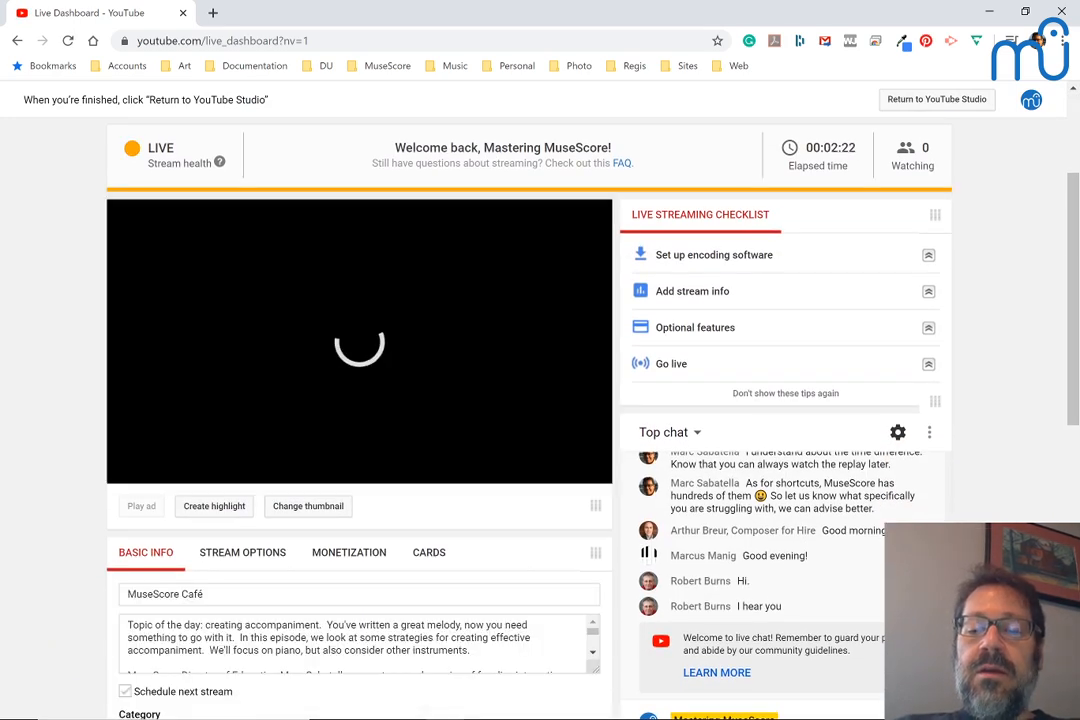
left_click(929, 433)
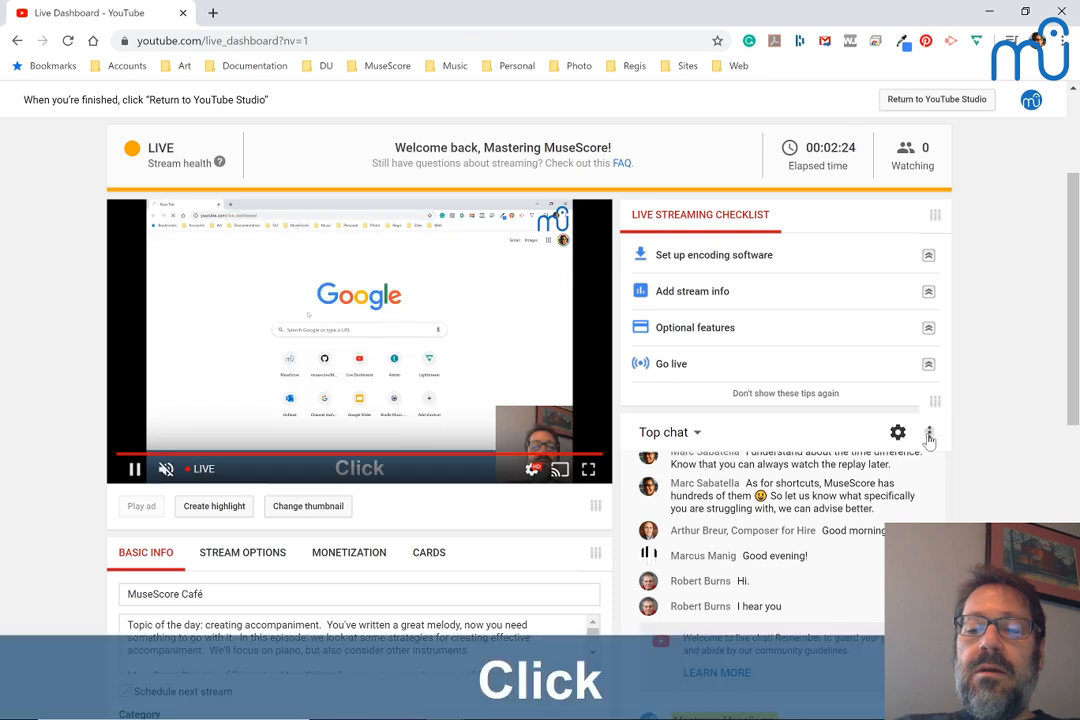
left_click(829, 527)
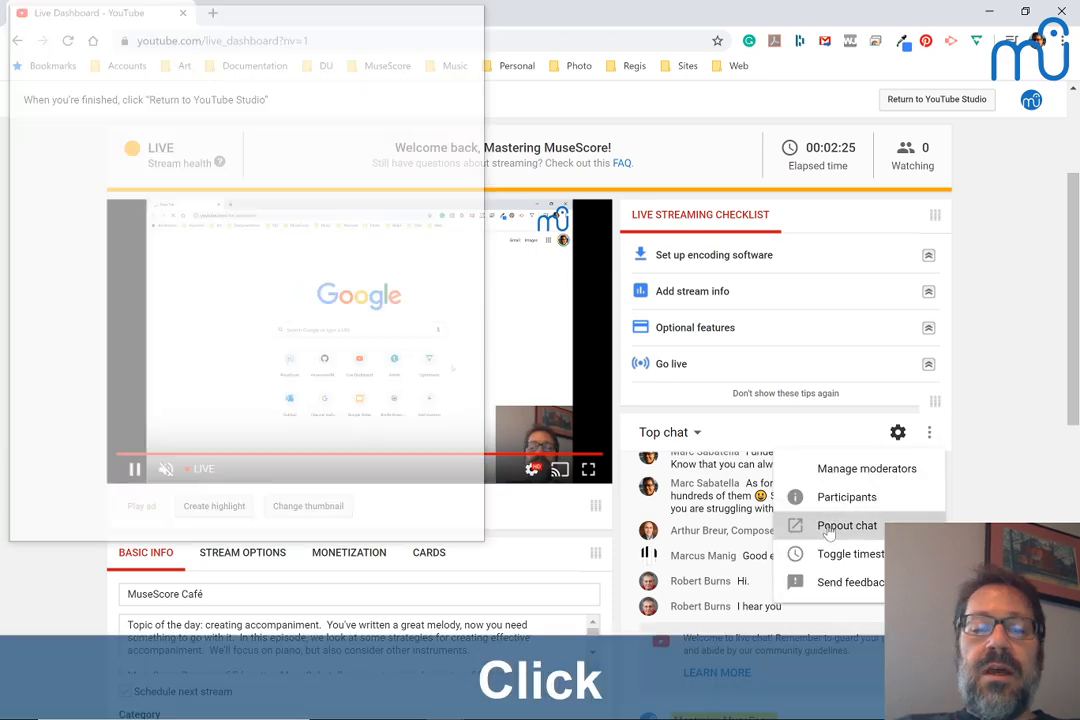
key("alt+Tab")
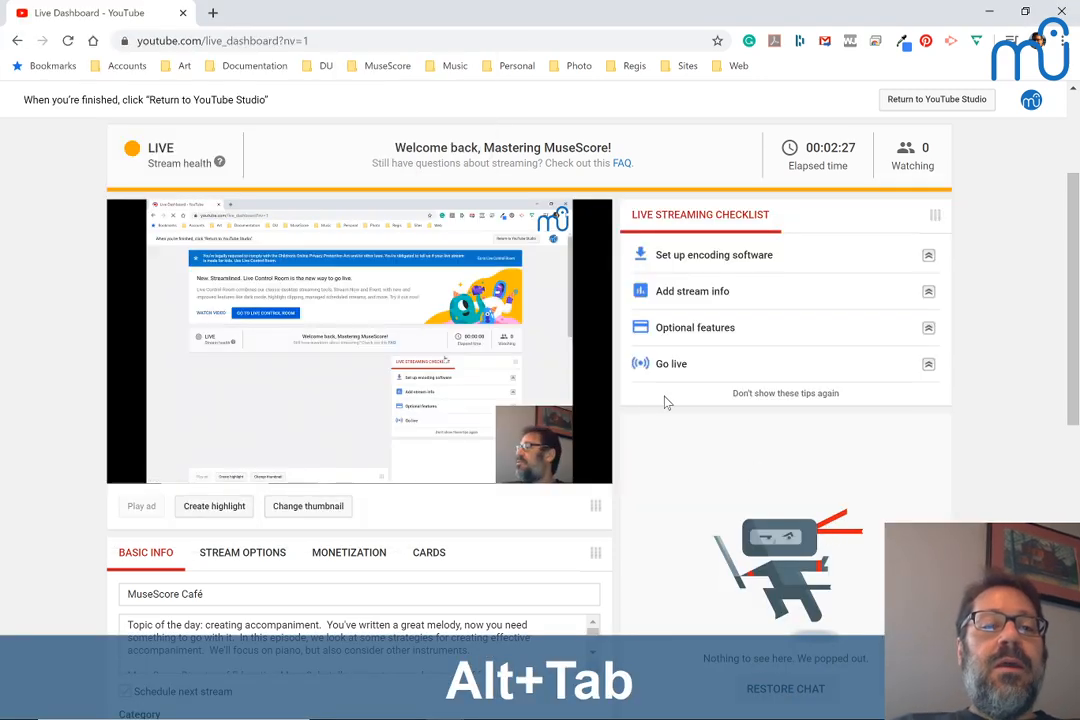
key("alt+Tab")
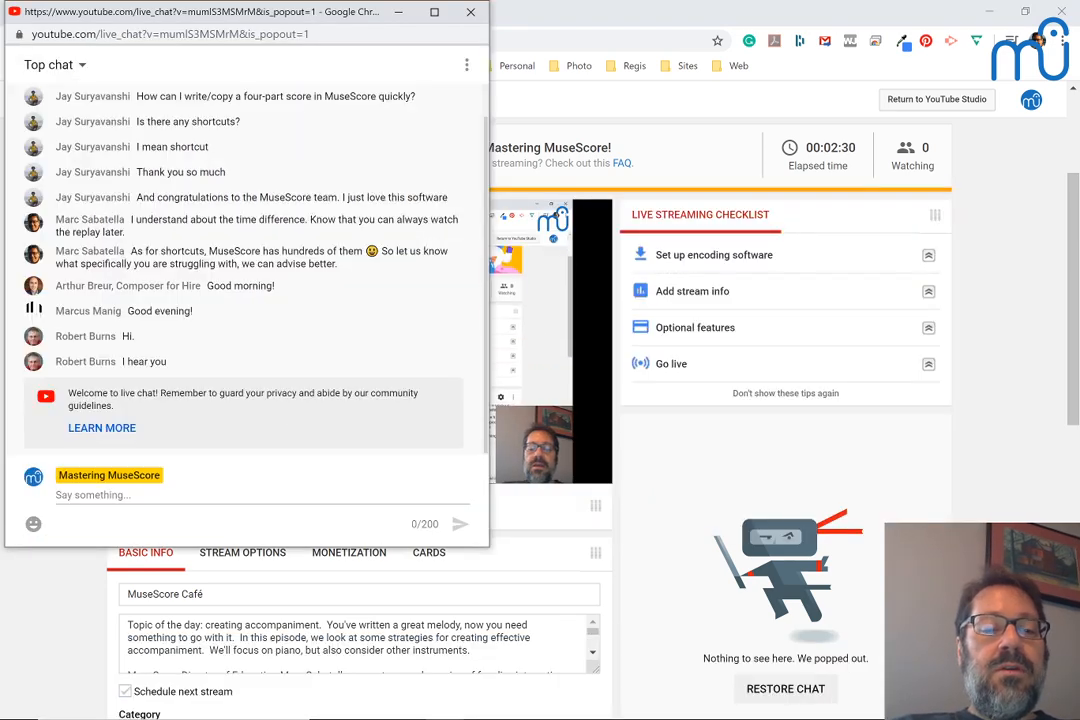
Post a chat message reading "Imagine:" followed by the copied score link
left_click(250, 494)
type("I")
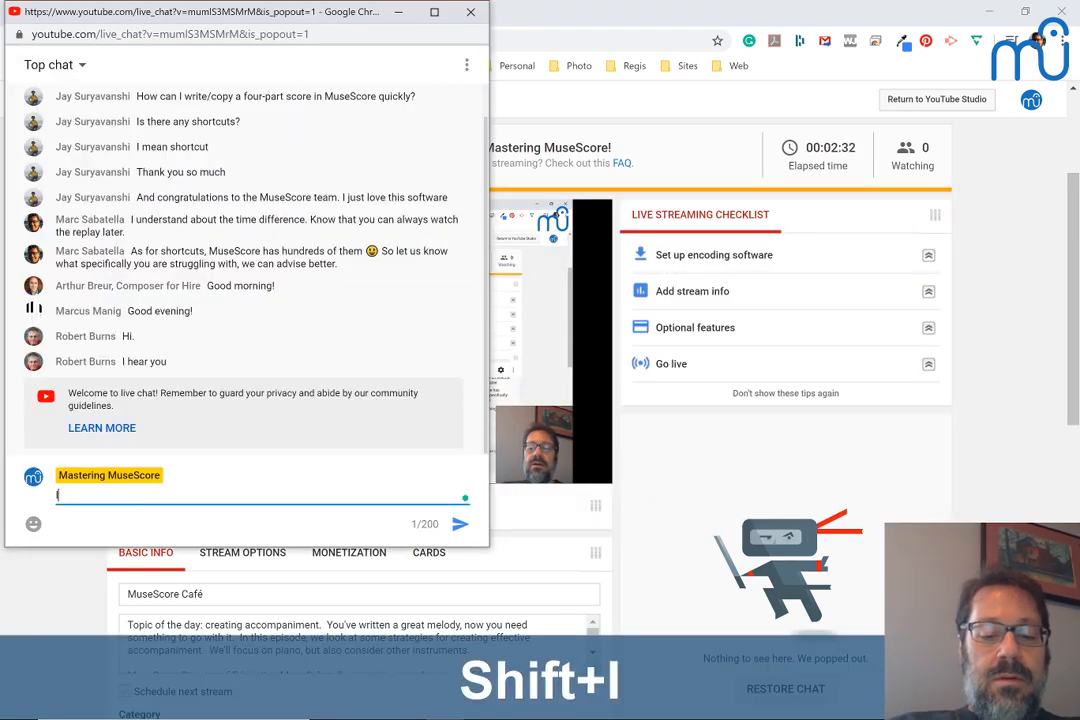
type("magine:")
key("ctrl+v")
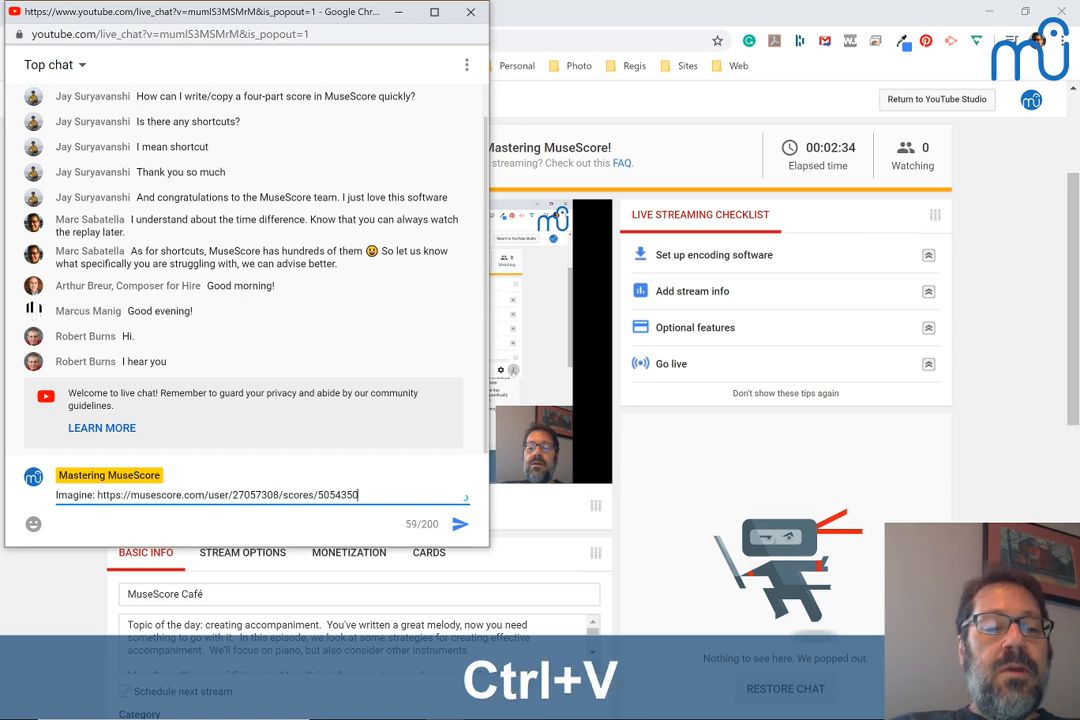
key("Return")
Return to the Imagine score page, play the score from the beginning, and pause playback in measure 8
key("alt+Tab")
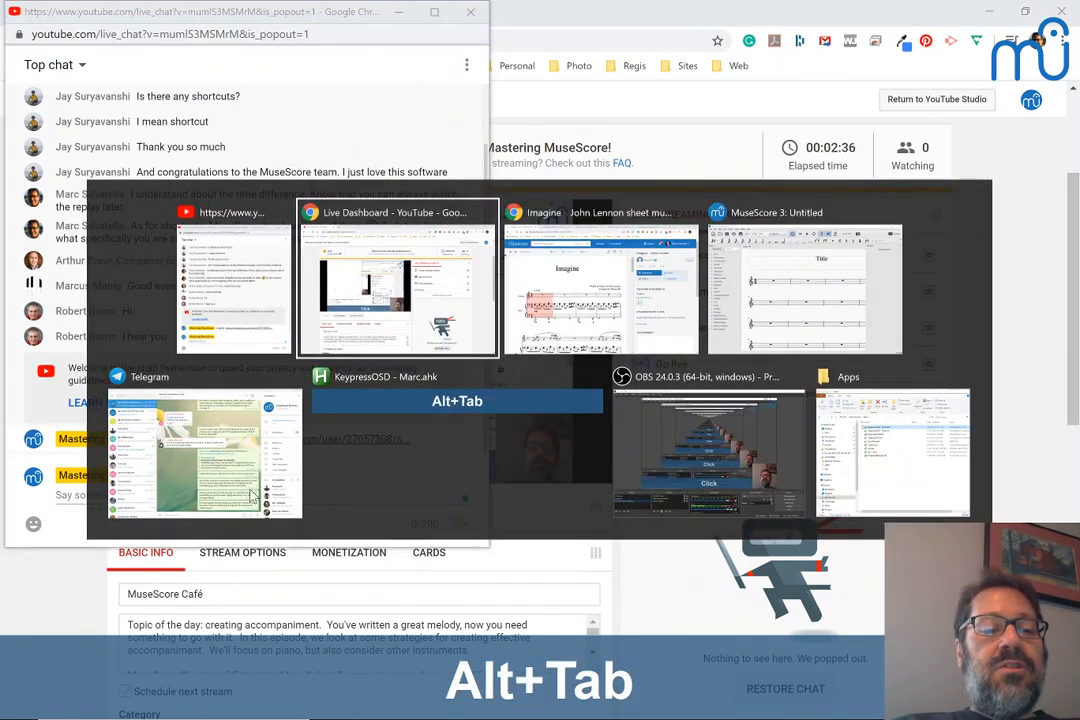
key("alt+Tab")
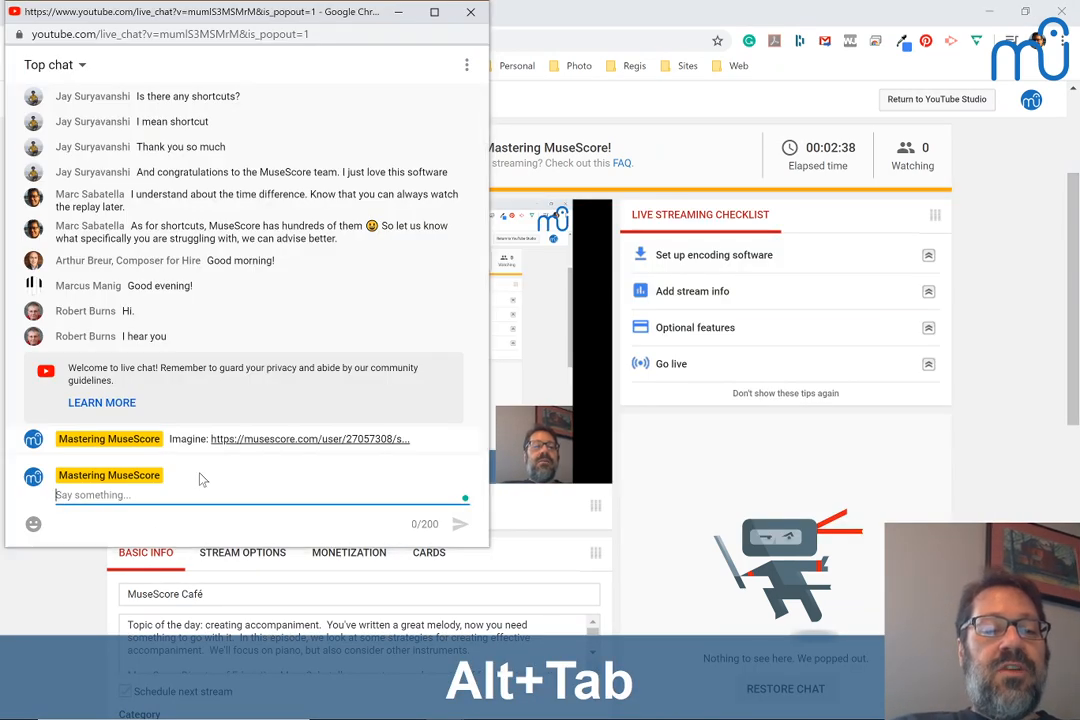
key("alt+Tab")
key("alt+Tab")
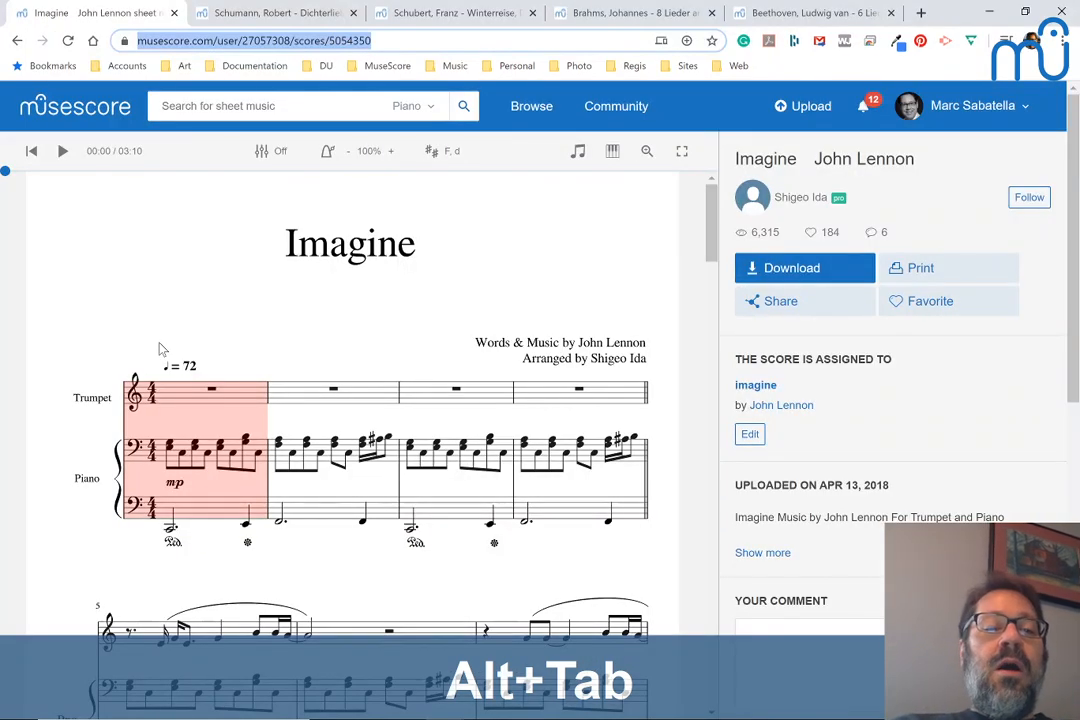
scroll(160, 347, "down", 1)
scroll(161, 347, "down", 1)
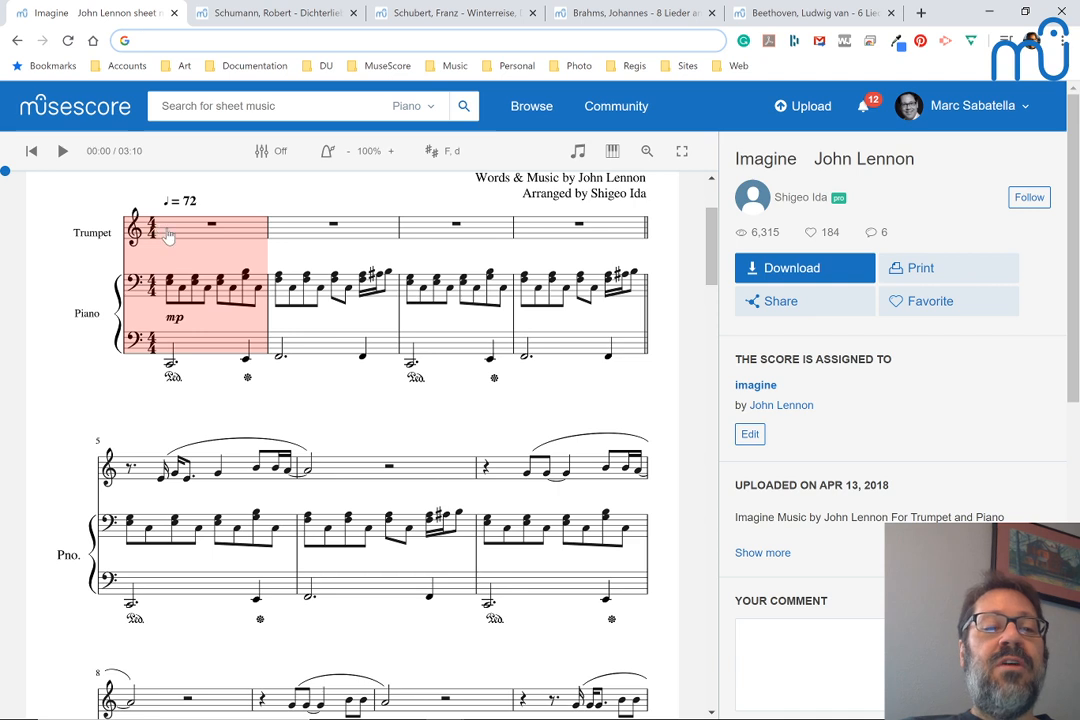
left_click(61, 151)
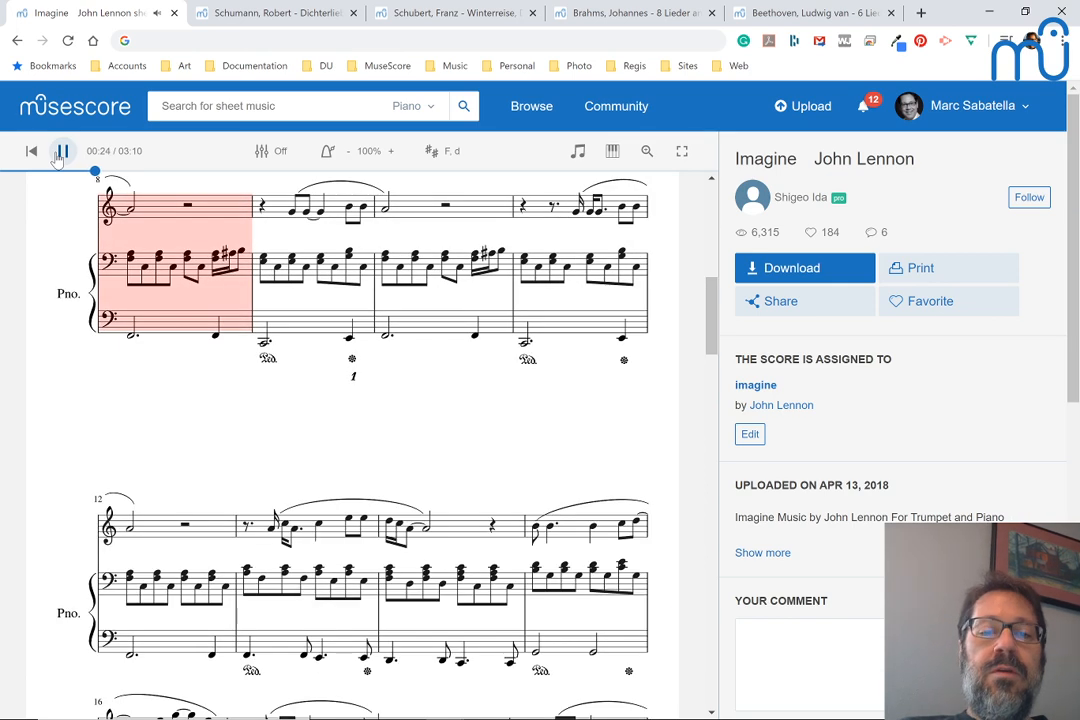
key("space")
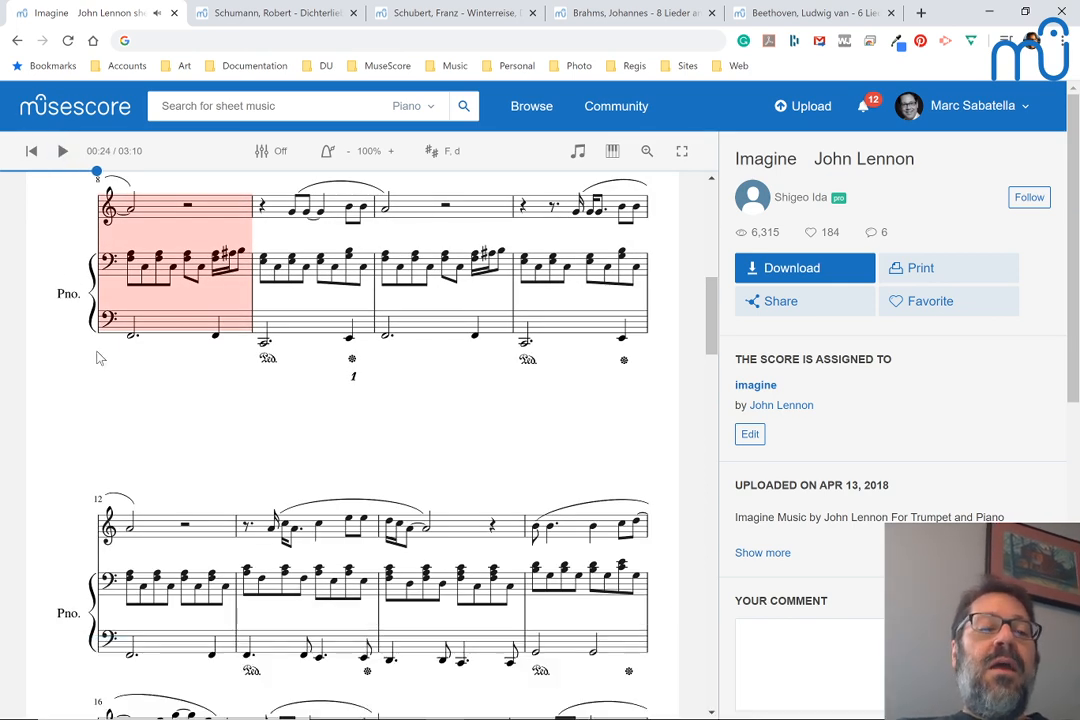
Examine the piano accompaniment pattern in the opening measures of the Imagine score
scroll(97, 355, "up", 4)
scroll(97, 355, "up", 1)
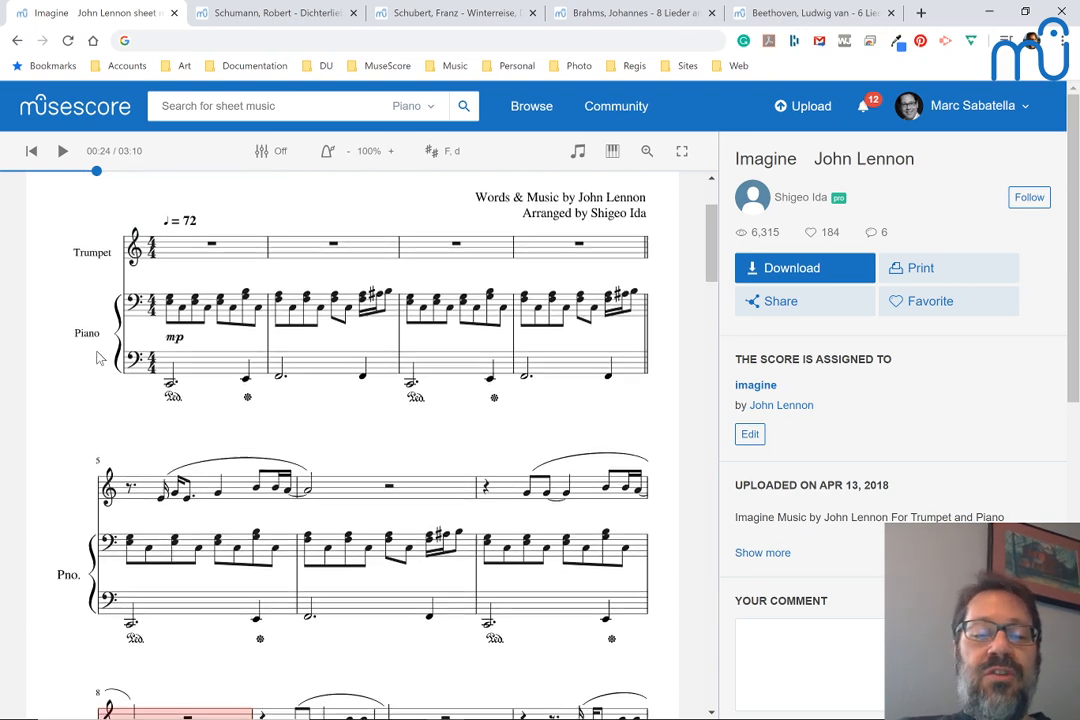
scroll(97, 355, "down", 1)
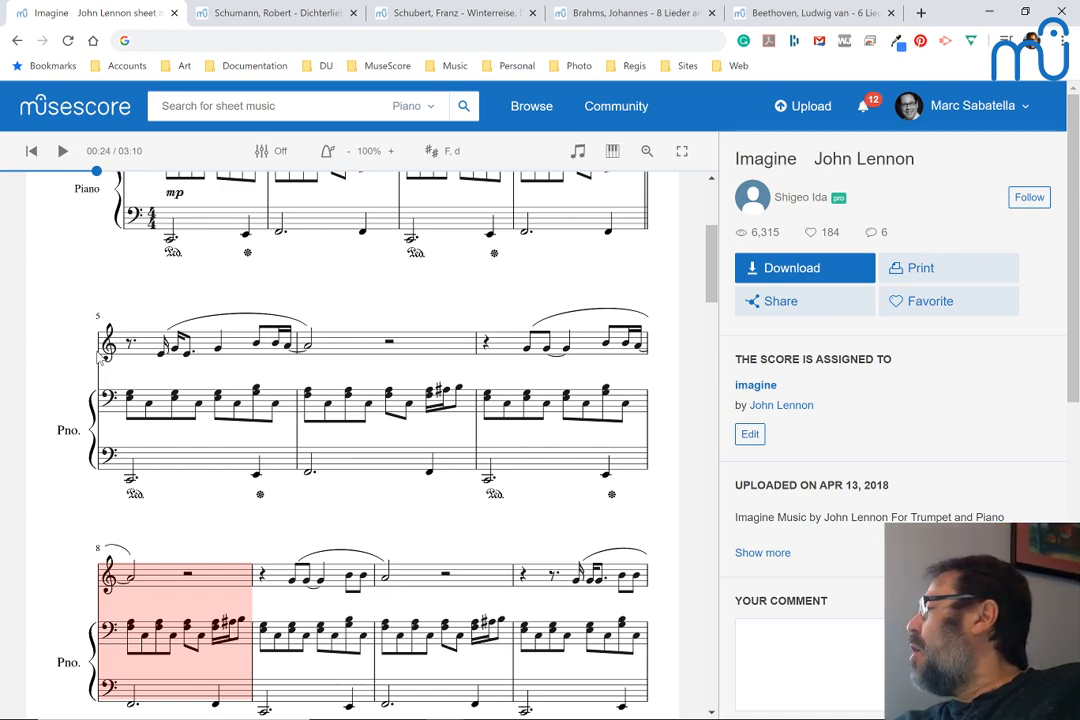
scroll(97, 357, "up", 1)
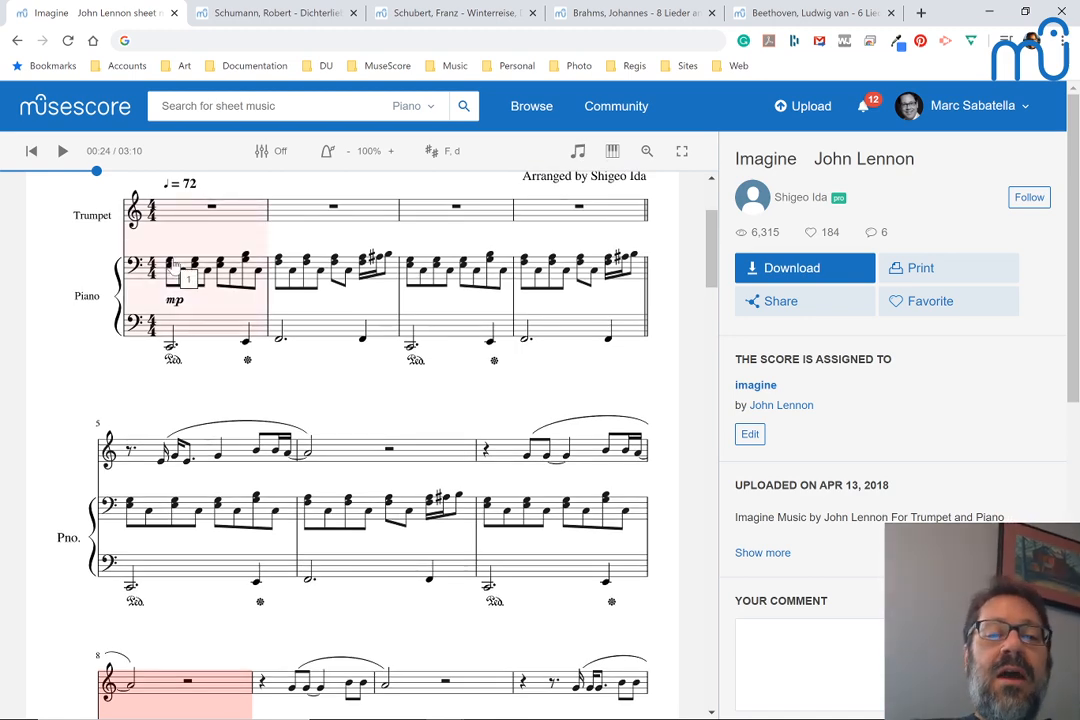
scroll(70, 382, "up", 1)
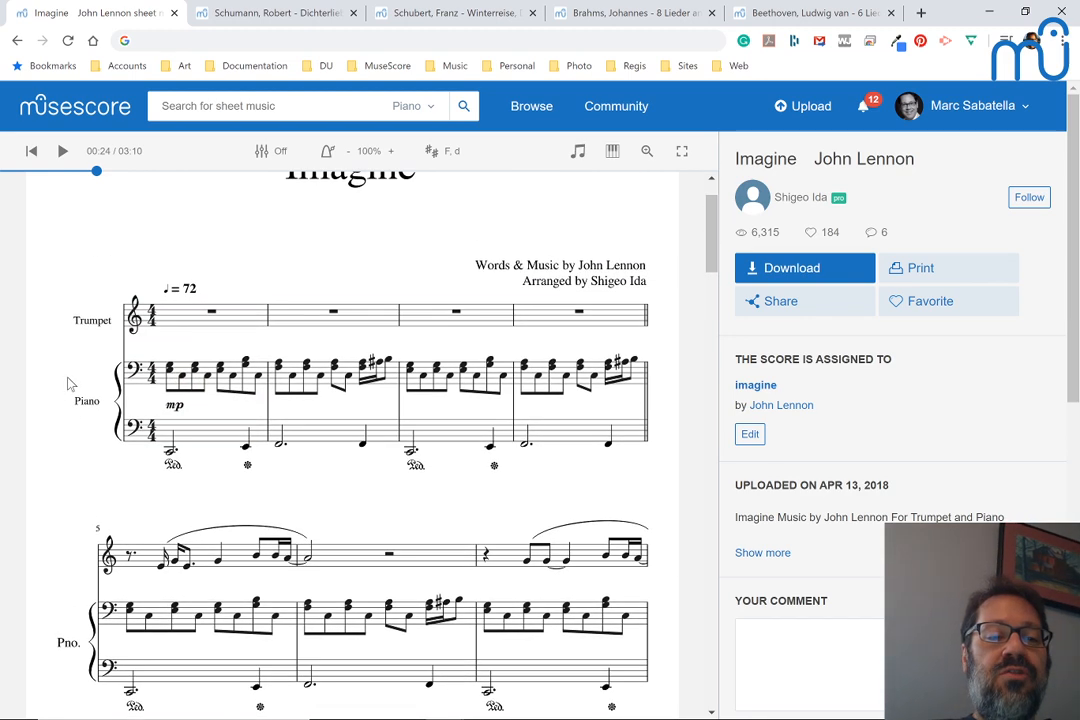
Play the score from measure 15 and pause in measure 17 to hear the sustained chord in measure 16
scroll(253, 368, "down", 1)
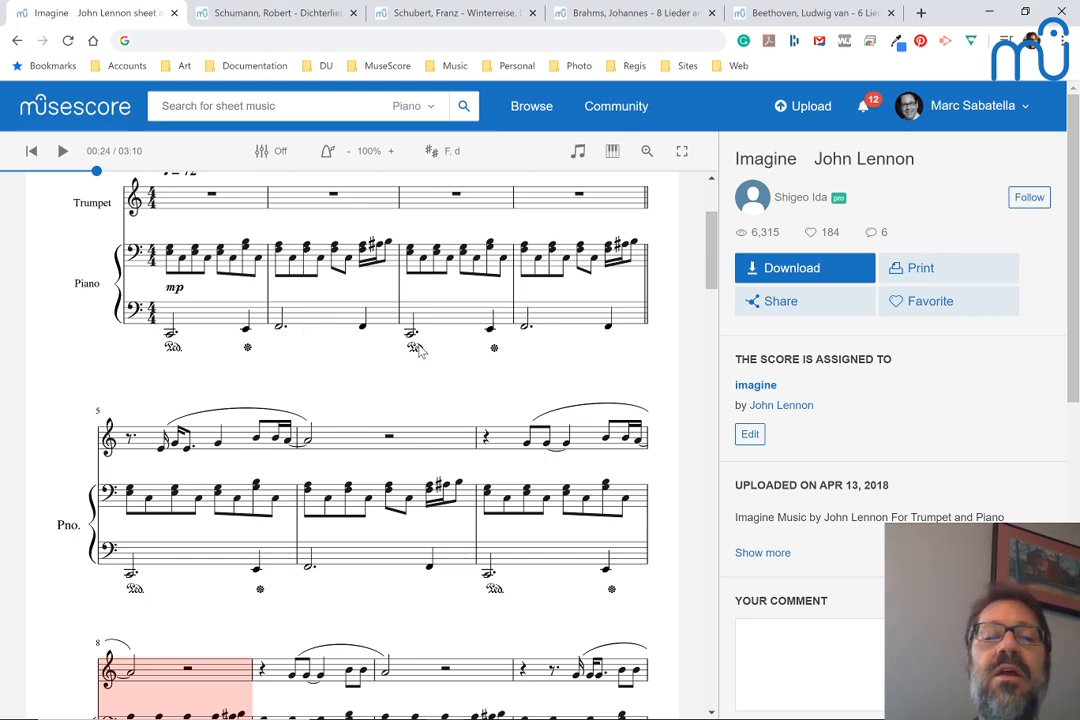
scroll(400, 414, "down", 3)
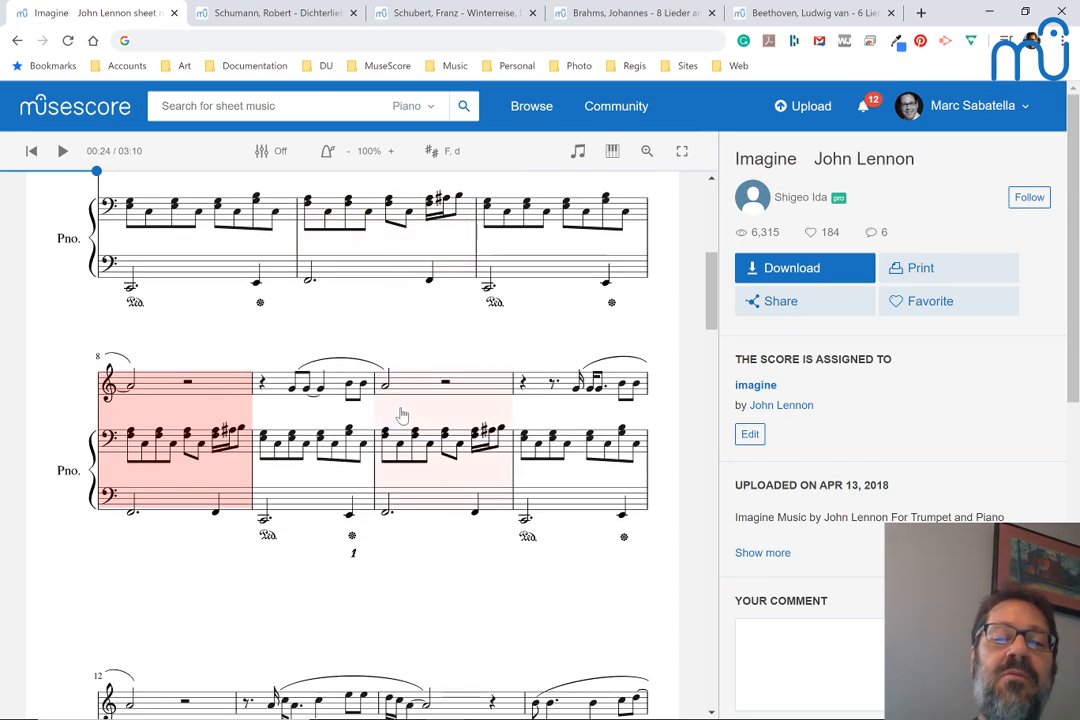
scroll(400, 414, "down", 6)
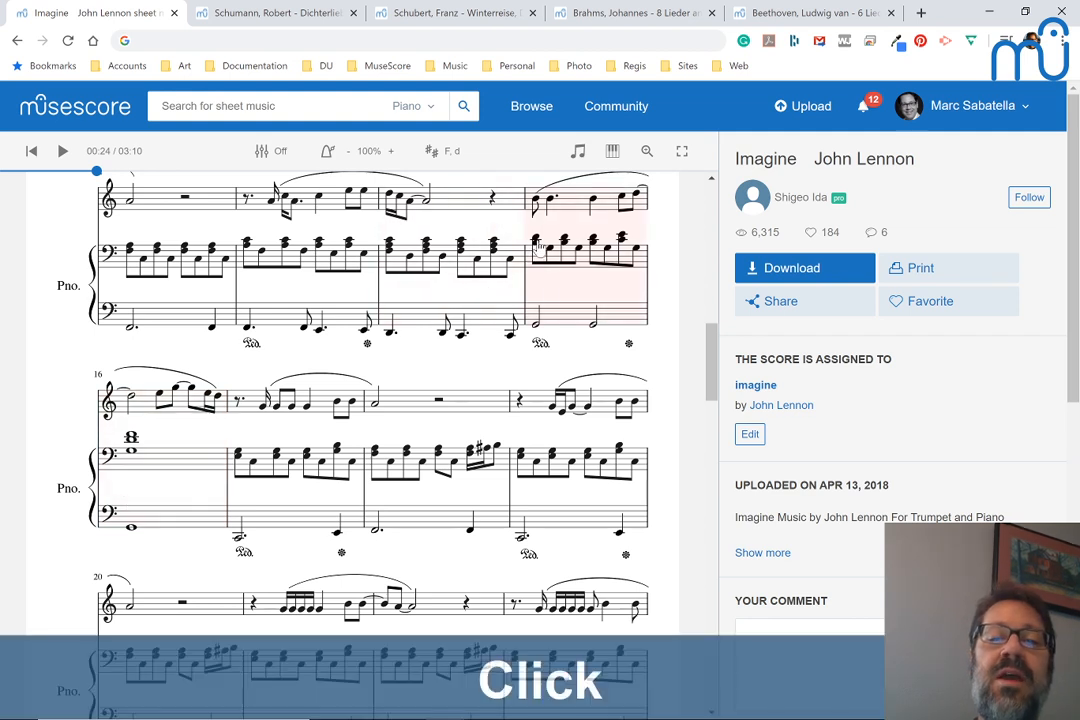
left_click(538, 247)
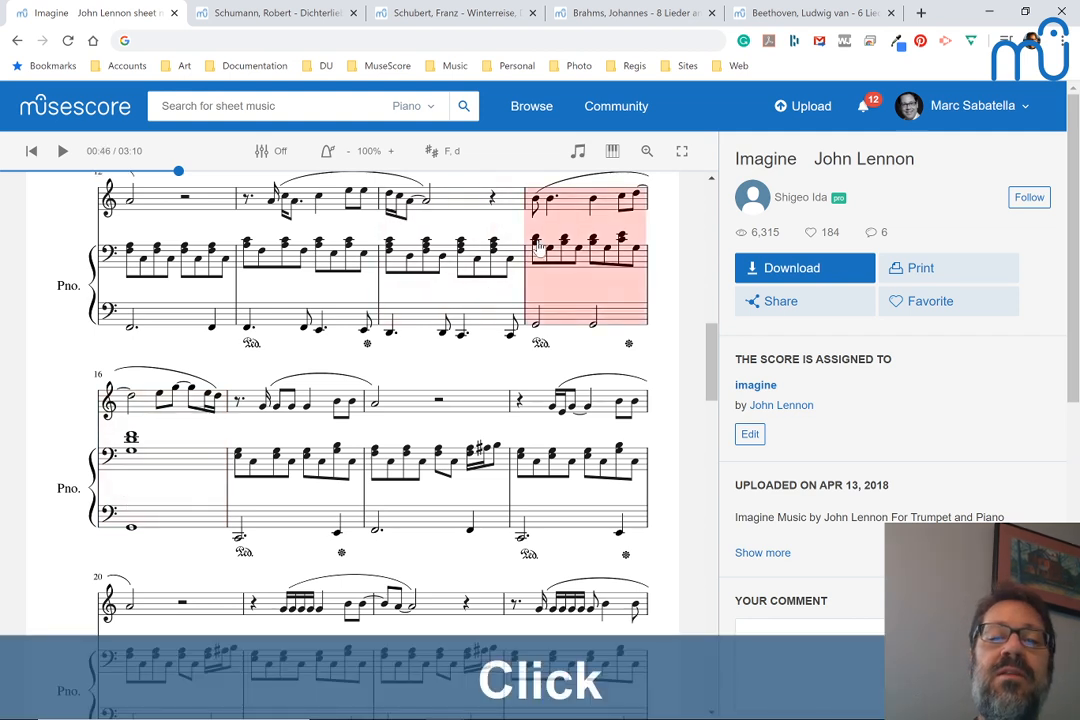
key("space")
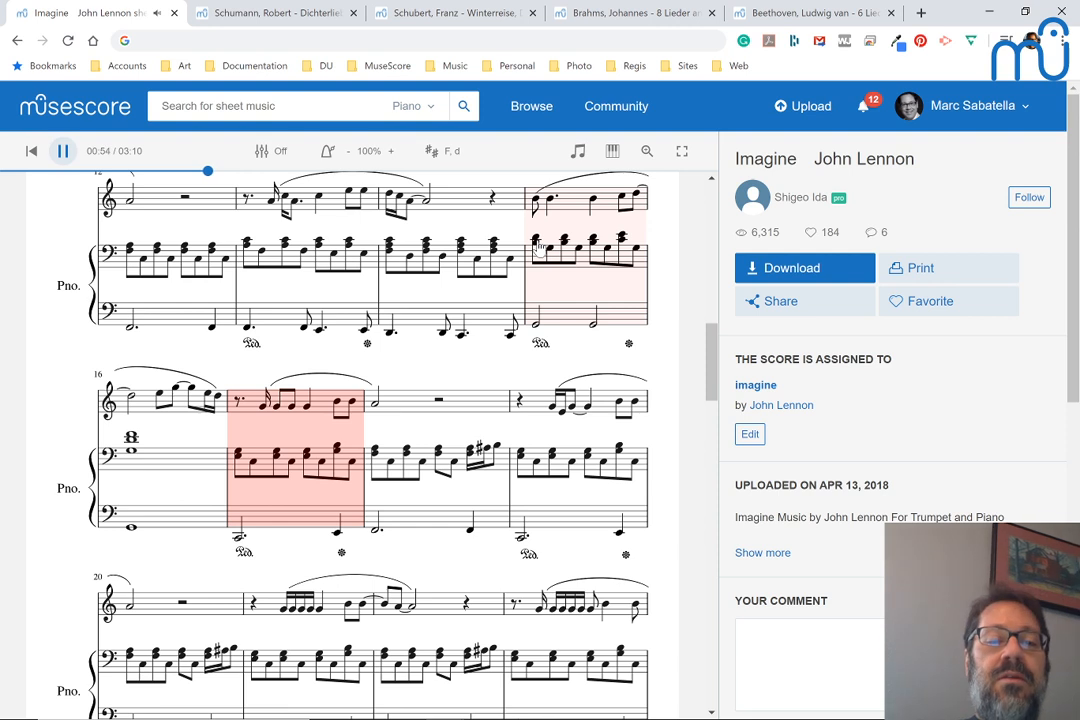
key("space")
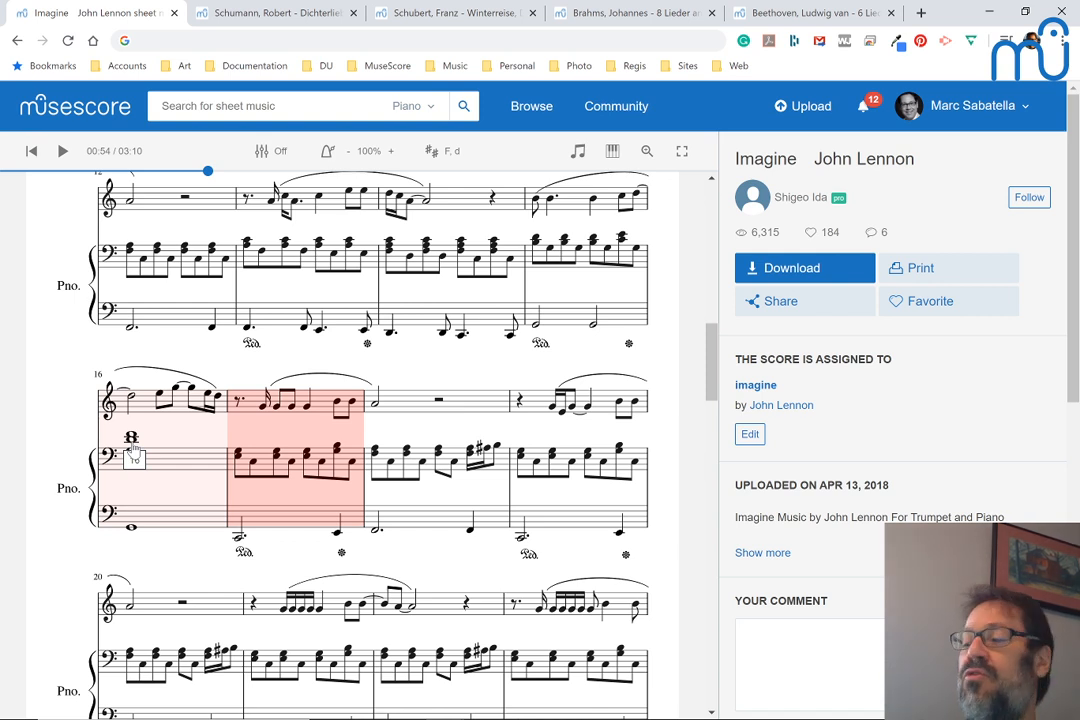
Examine how the piano accompaniment continues from measure 16 through the "Imagine all the people" passage
scroll(133, 450, "down", 4)
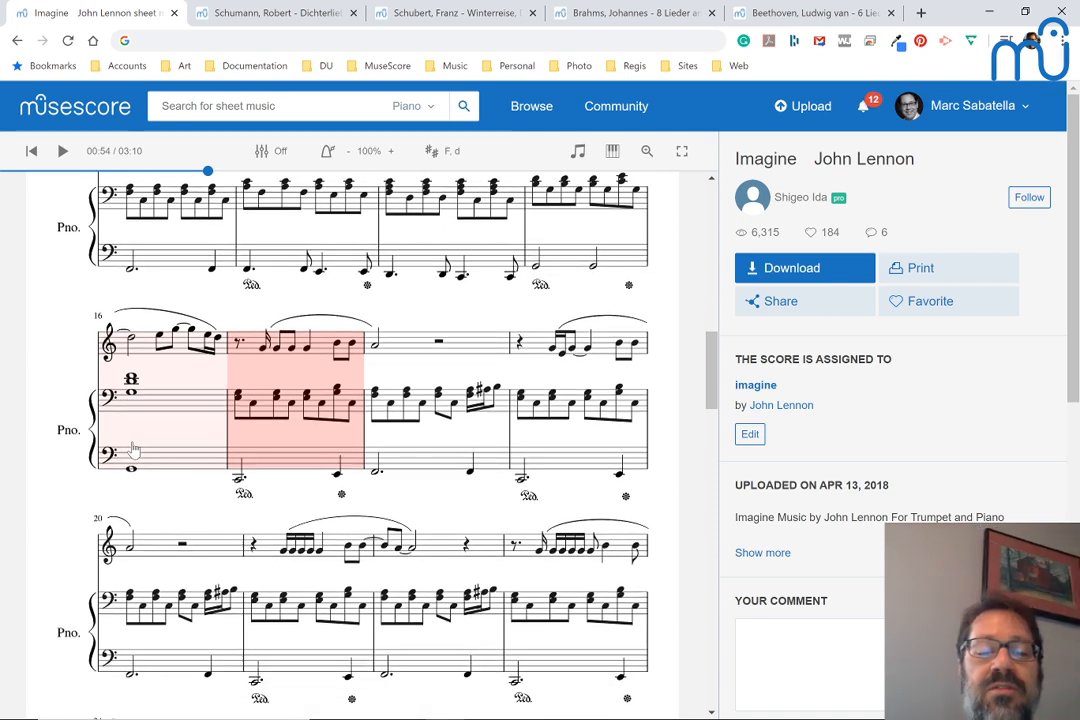
scroll(133, 450, "down", 2)
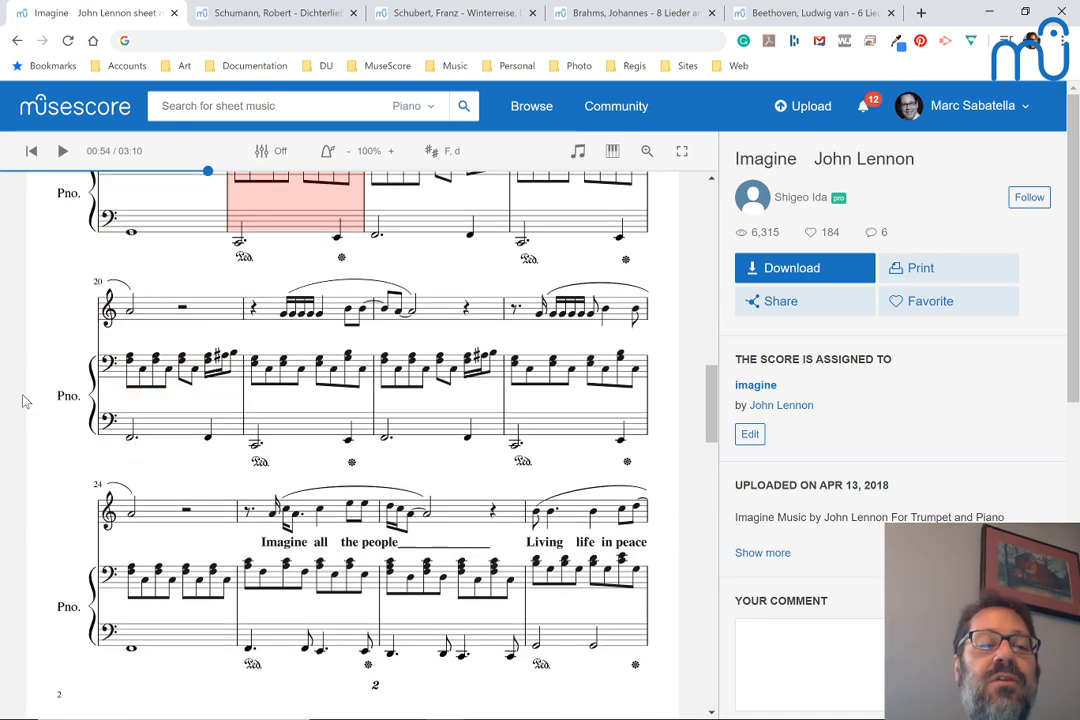
scroll(48, 318, "up", 2)
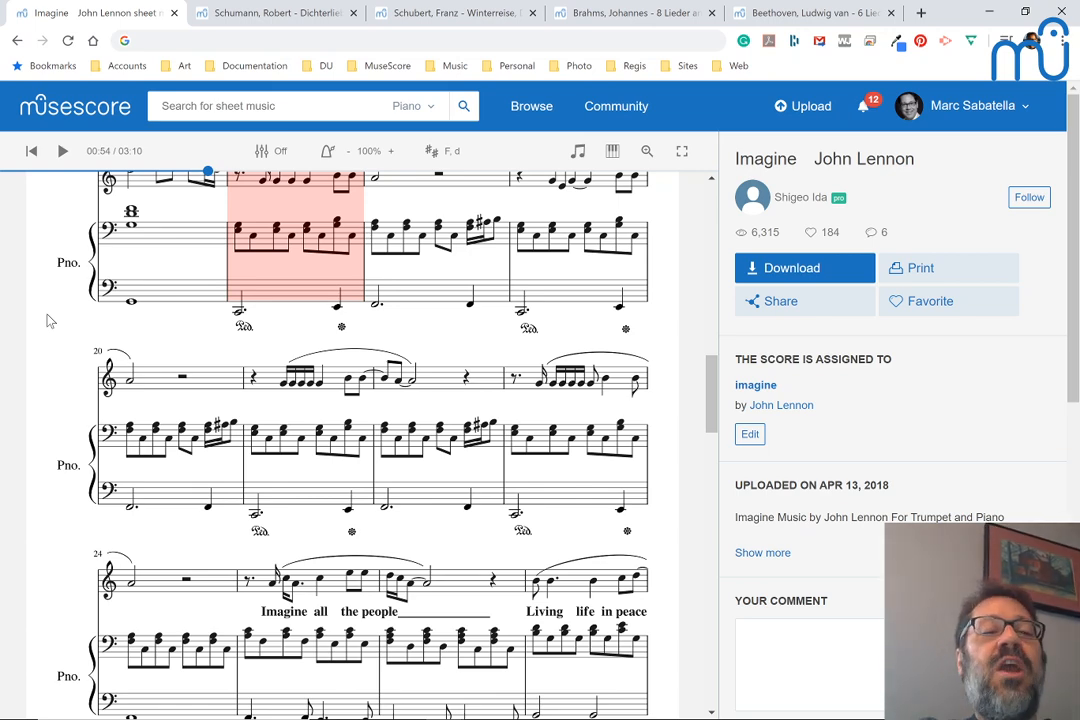
scroll(176, 248, "up", 5)
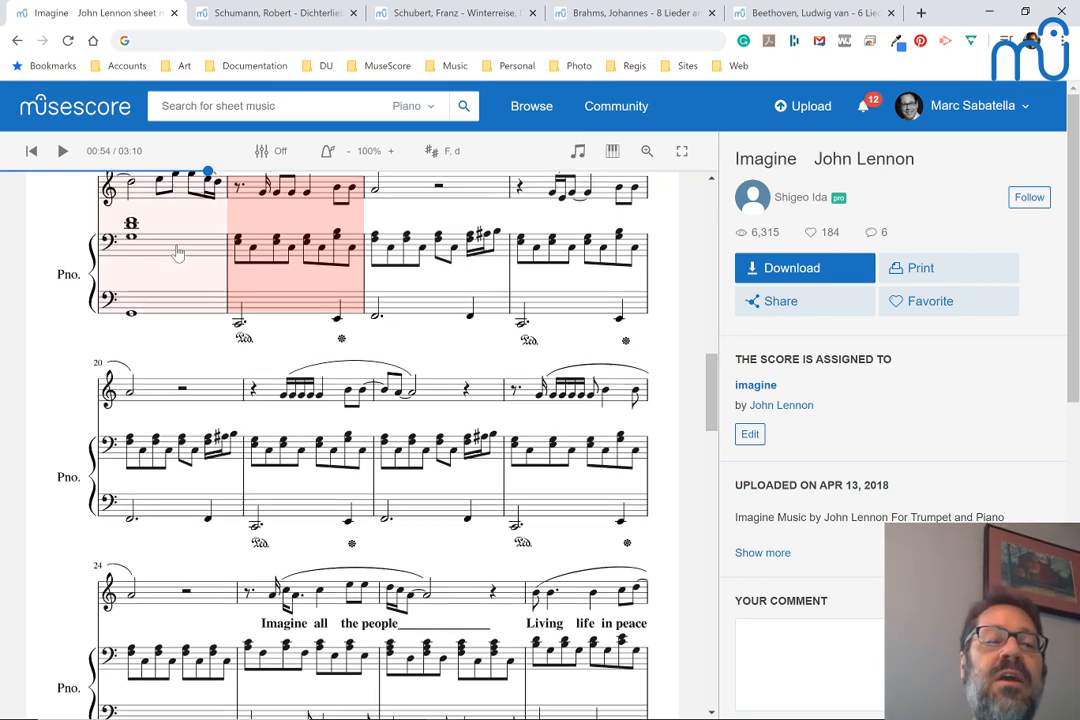
Compare the Imagine score's opening piano pattern with the accompaniment in measures 12 through 16
scroll(205, 301, "up", 5)
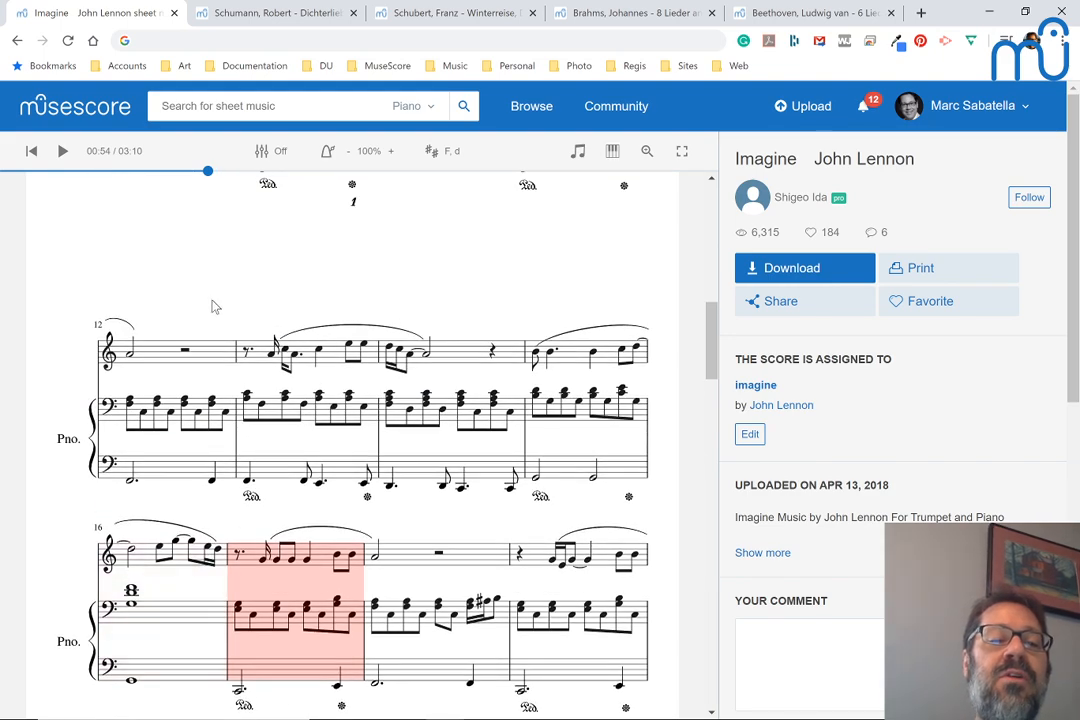
scroll(210, 305, "up", 10)
scroll(213, 307, "up", 2)
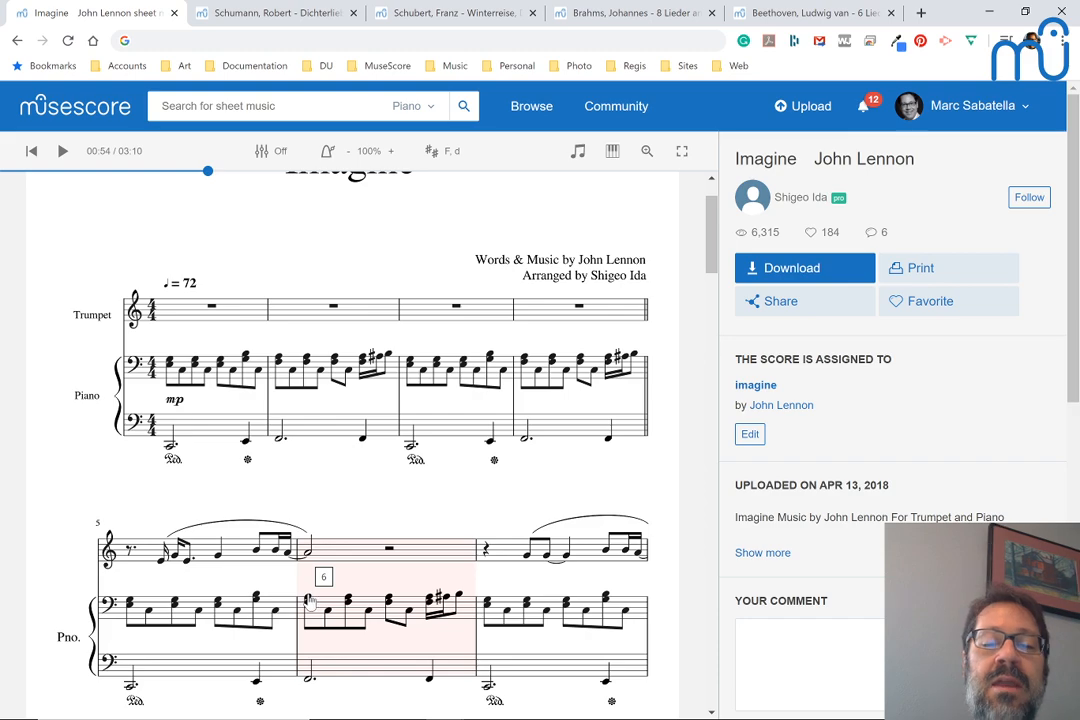
scroll(310, 598, "down", 3)
scroll(310, 600, "down", 6)
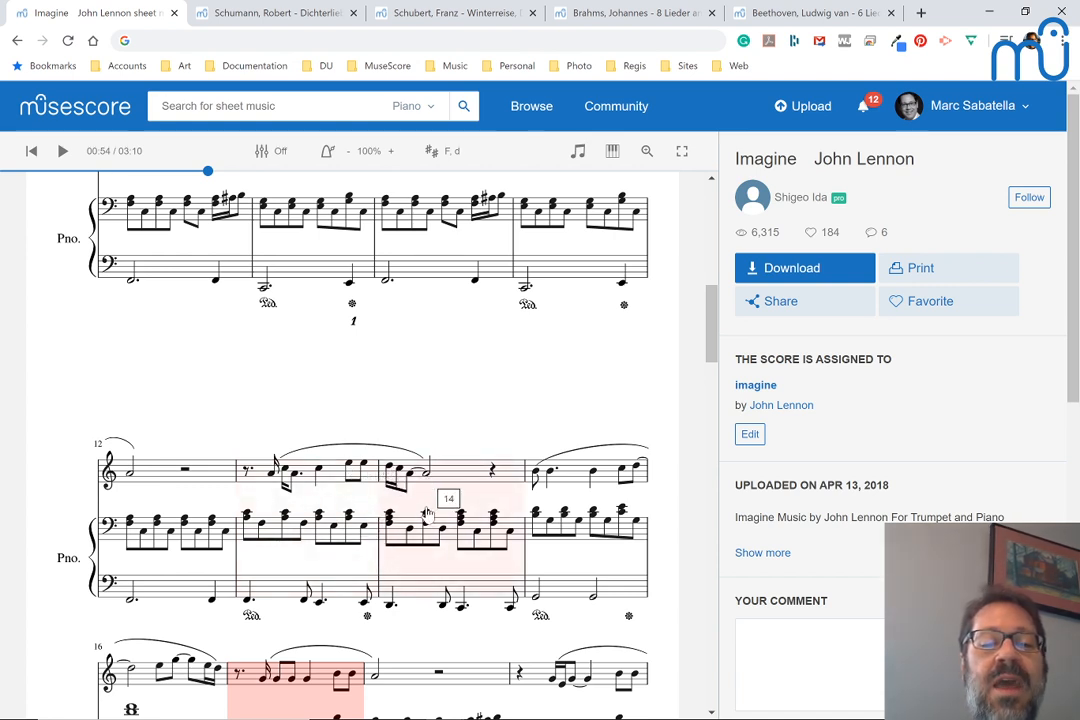
scroll(426, 525, "down", 1)
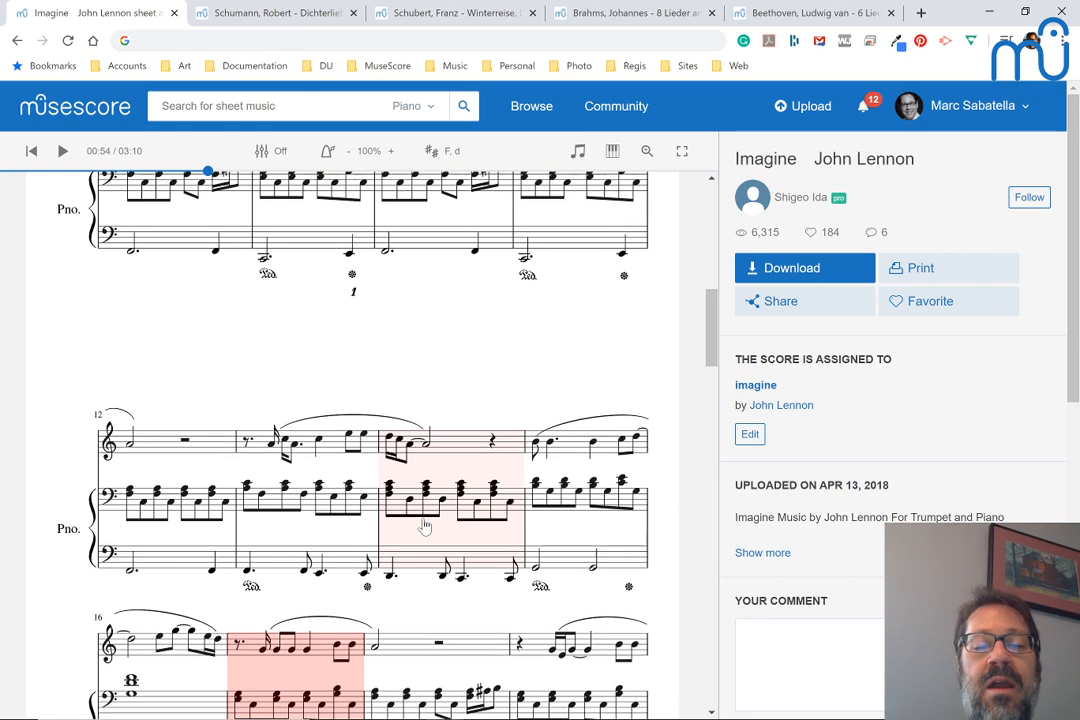
scroll(426, 523, "down", 1)
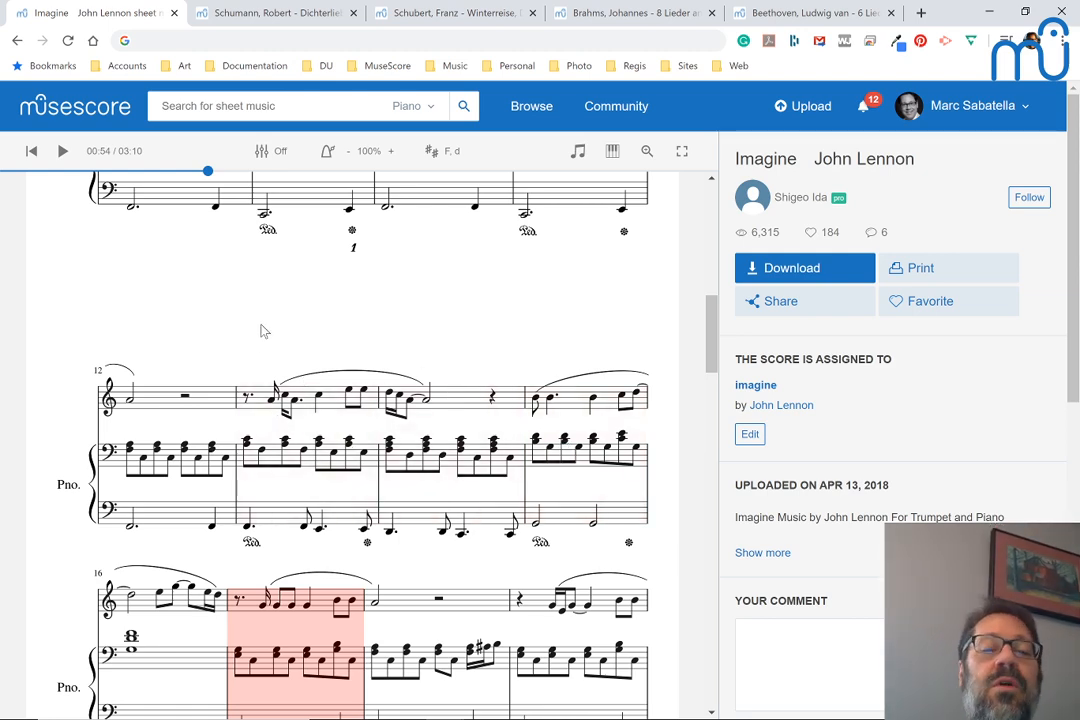
scroll(260, 330, "up", 2)
scroll(268, 277, "up", 2)
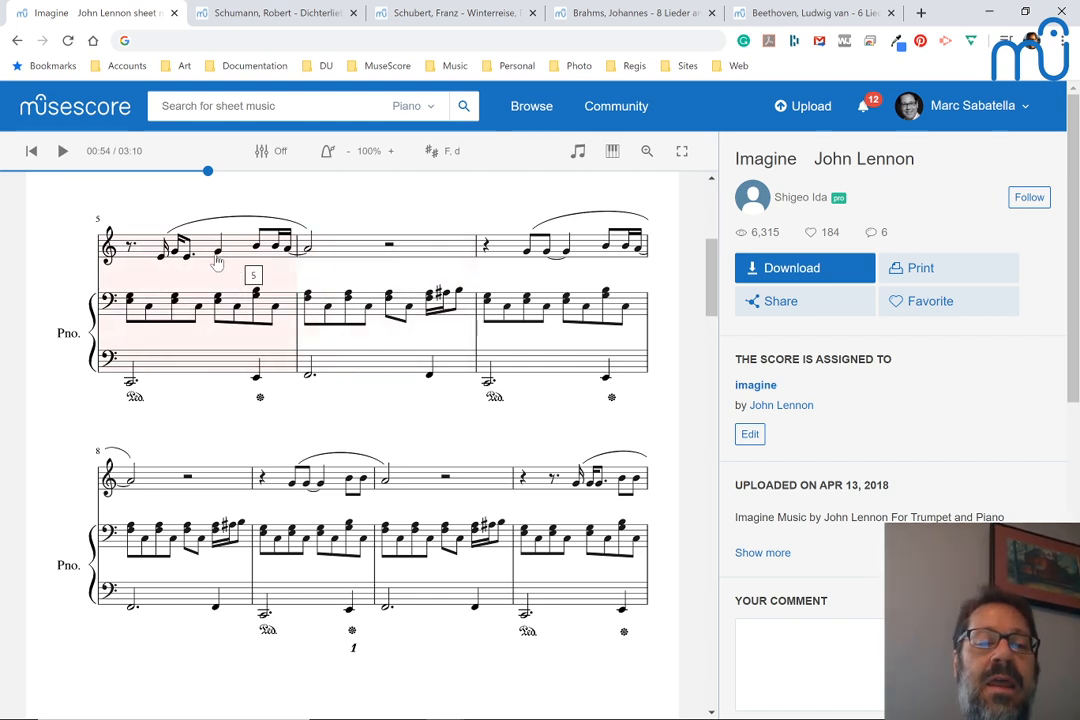
Examine the Imagine accompaniment from measure 5 through the "You may say I'm a dreamer" passage, returning to the opening measures
scroll(225, 250, "down", 1)
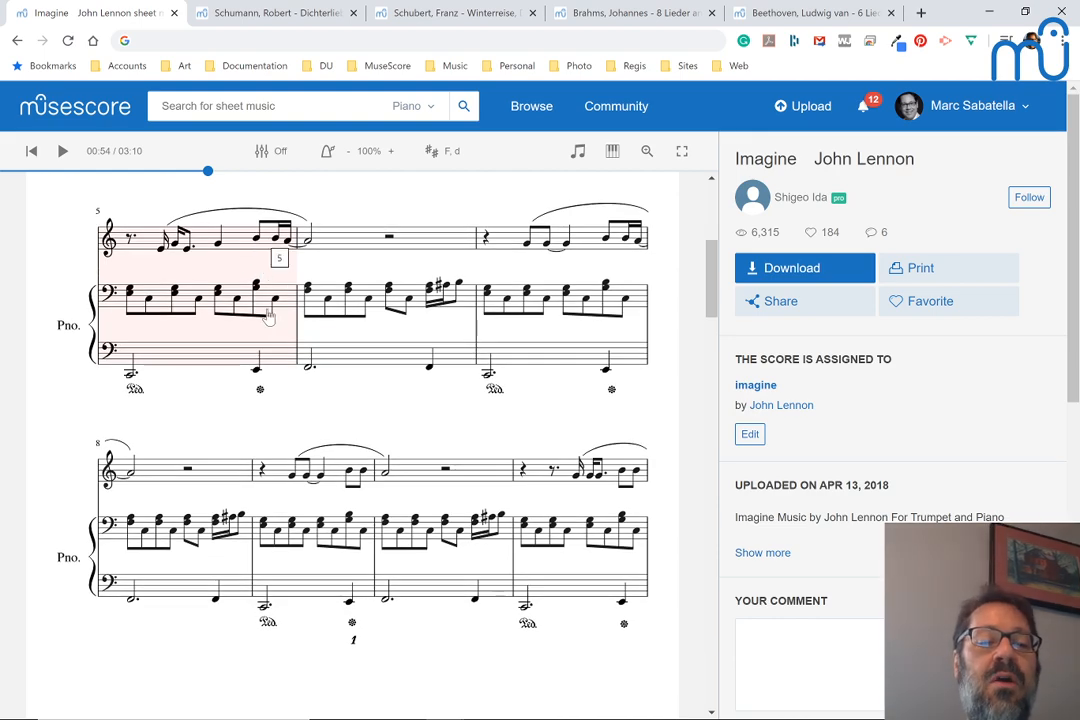
scroll(268, 316, "down", 4)
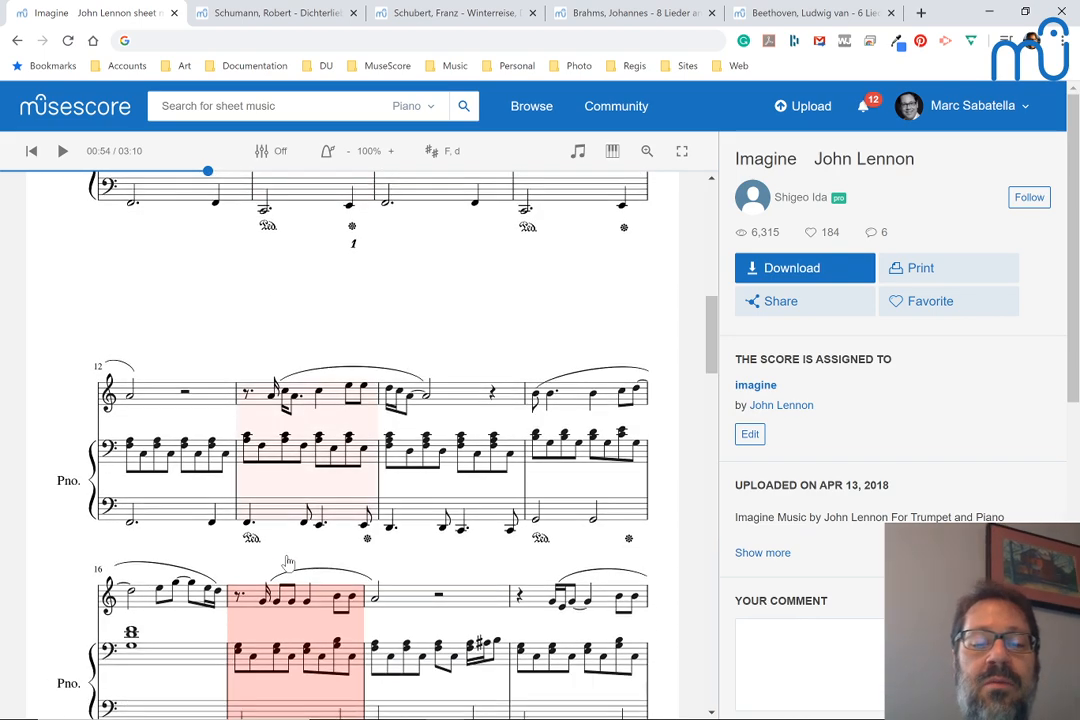
scroll(288, 562, "down", 4)
scroll(287, 562, "down", 1)
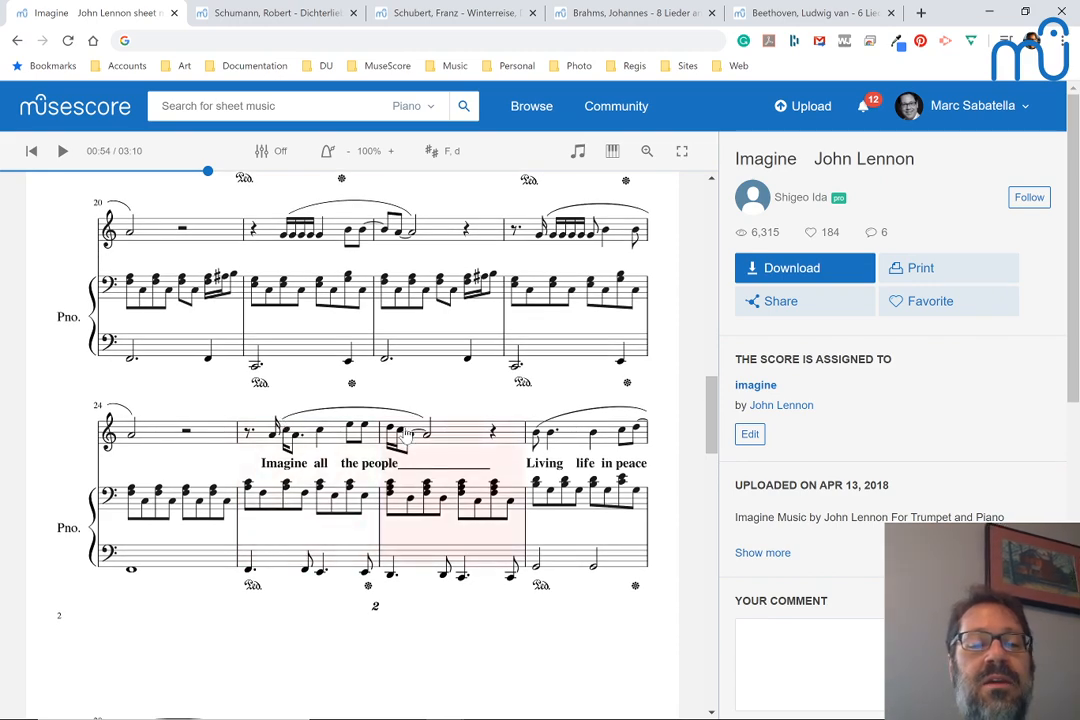
scroll(405, 436, "down", 7)
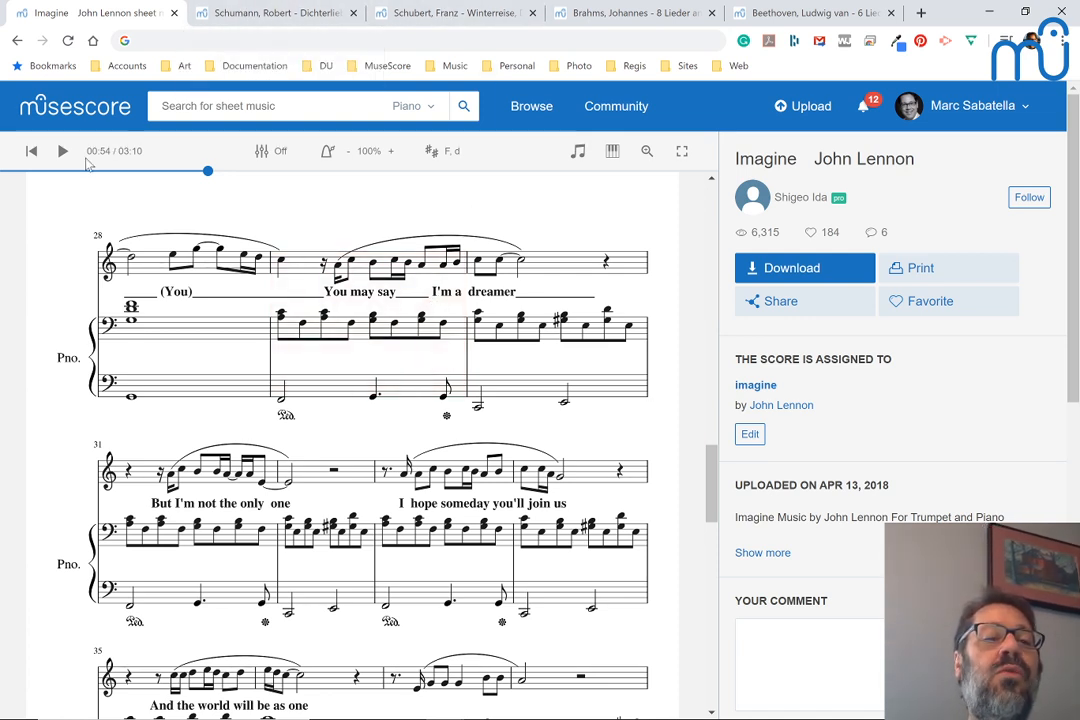
scroll(73, 256, "up", 9)
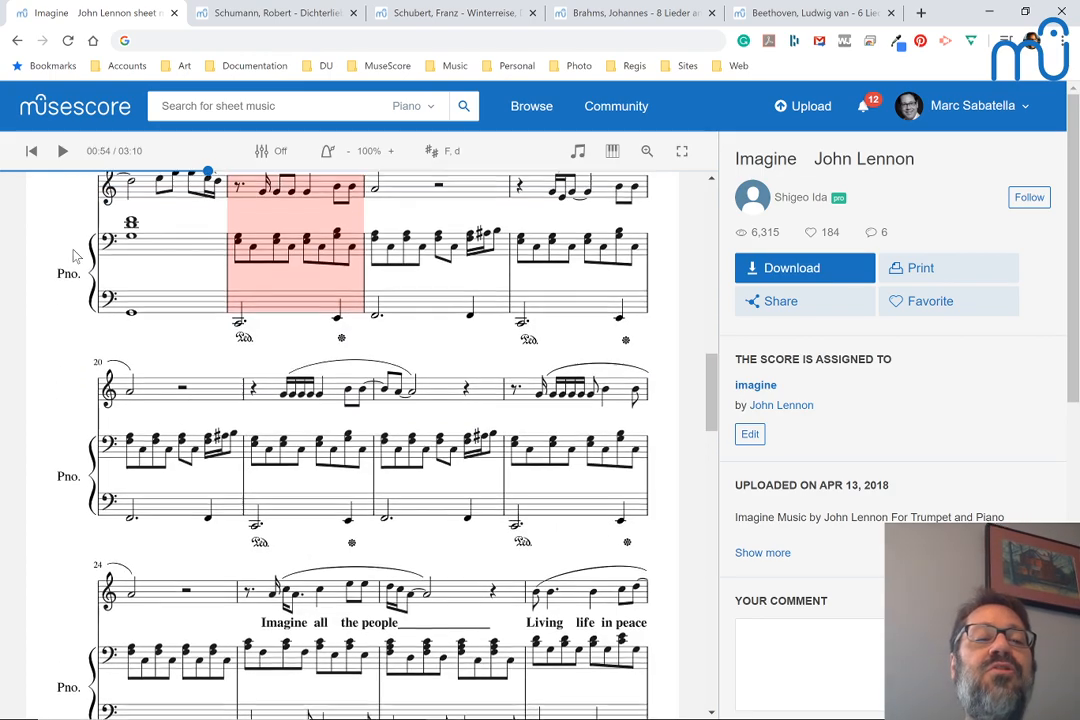
scroll(73, 256, "up", 3)
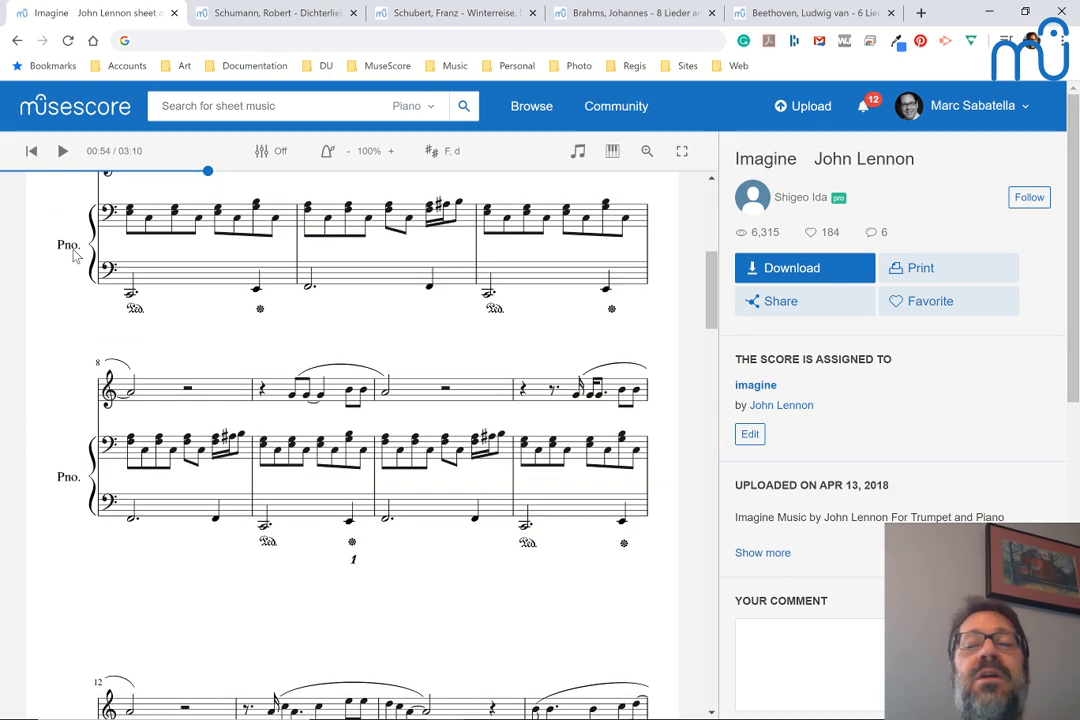
scroll(73, 256, "up", 3)
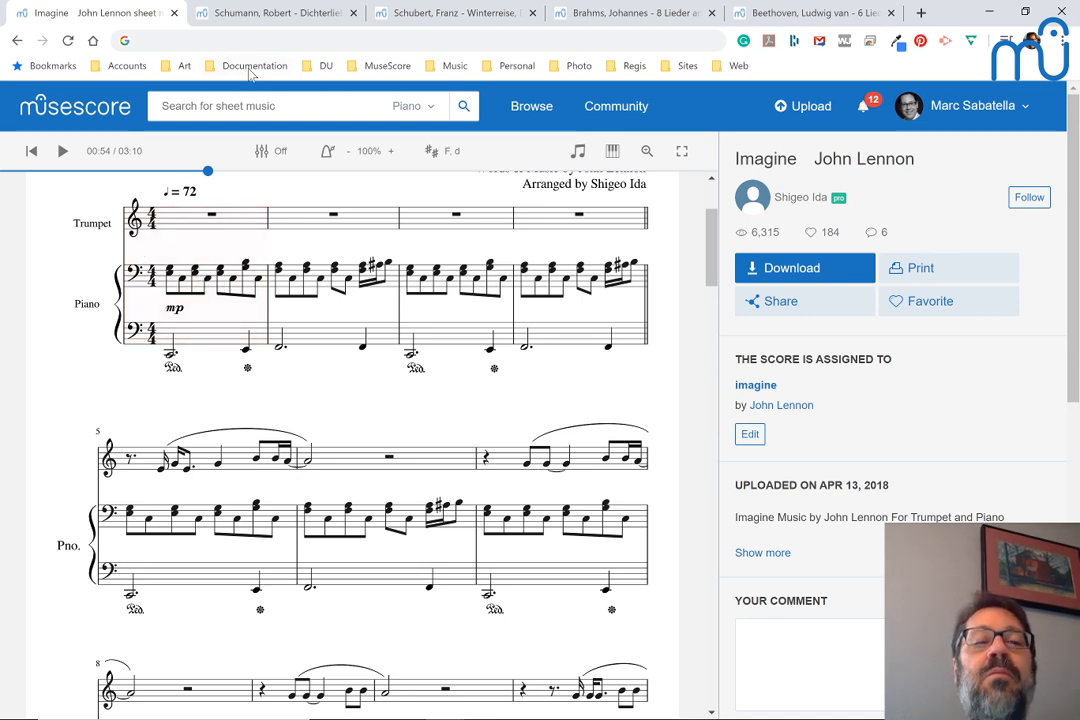
Open the Schumann Dichterliebe, Op.48, No.1 score and post its link in the YouTube live chat, labelled "schuman:"
left_click(287, 16)
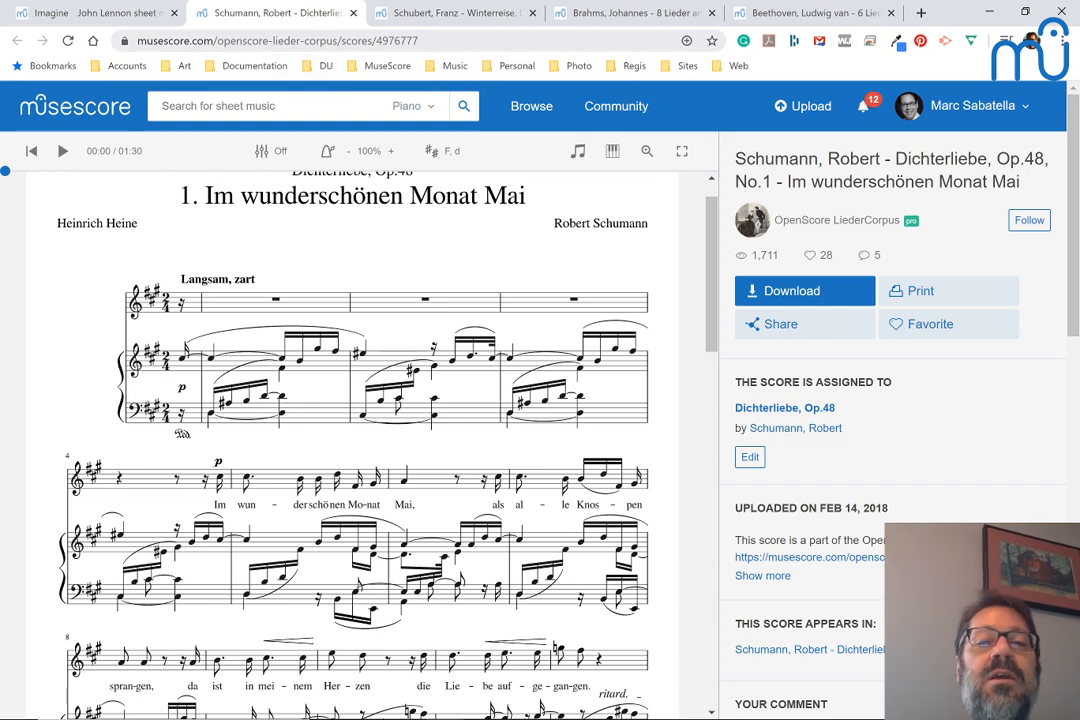
left_click(452, 40)
key("ctrl+c")
key("alt+Tab")
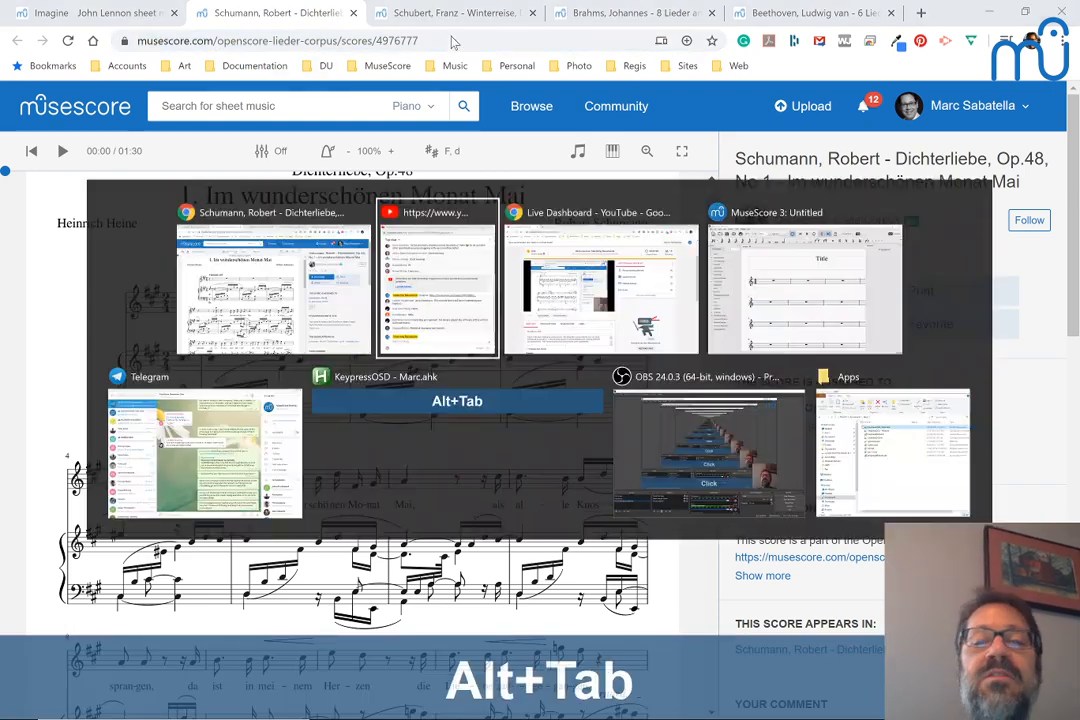
type("sc")
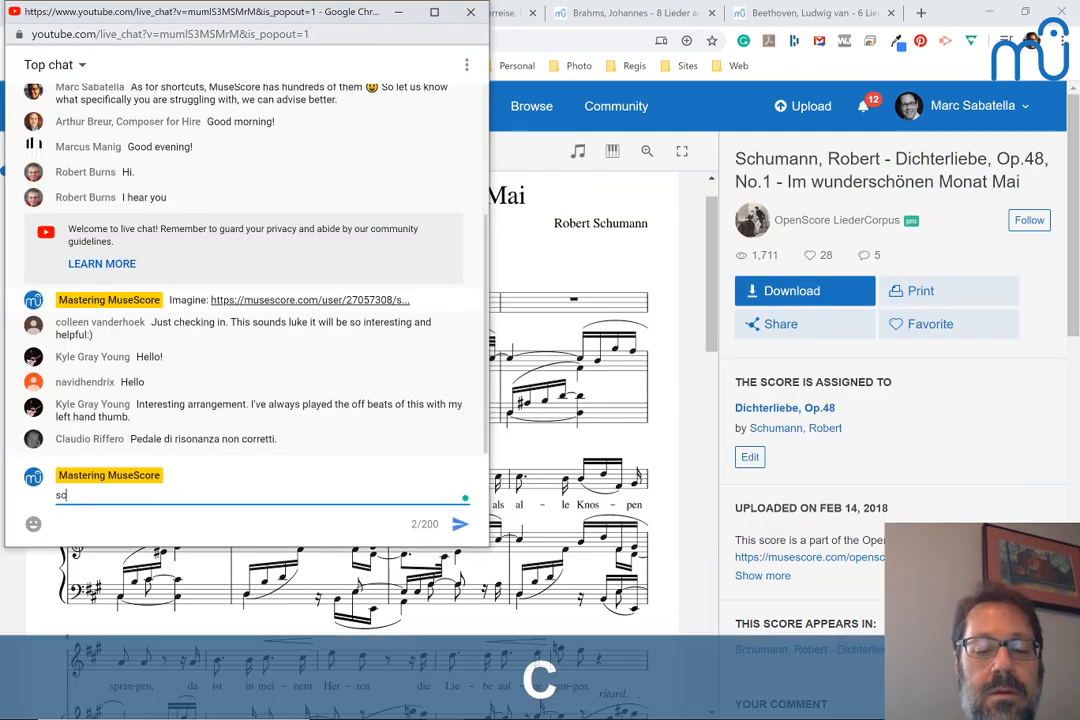
type("human:")
key("ctrl+v")
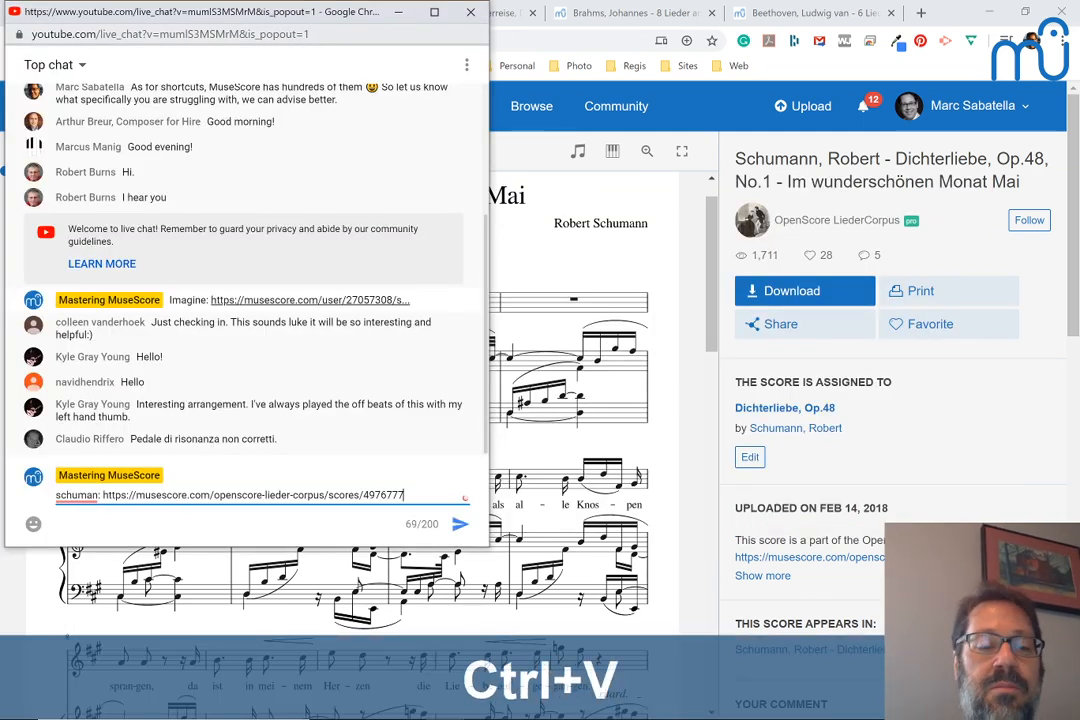
key("Return")
Return to the Schumann score page, play the song from the beginning, and pause playback in measure 8
key("alt+Tab")
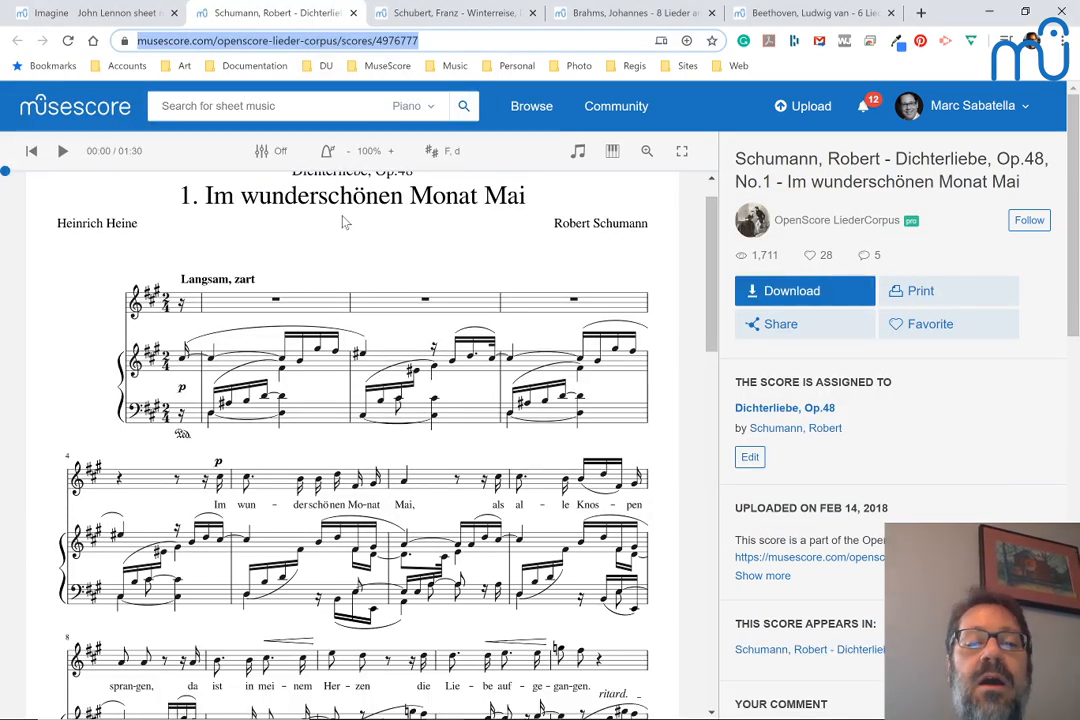
left_click(183, 367)
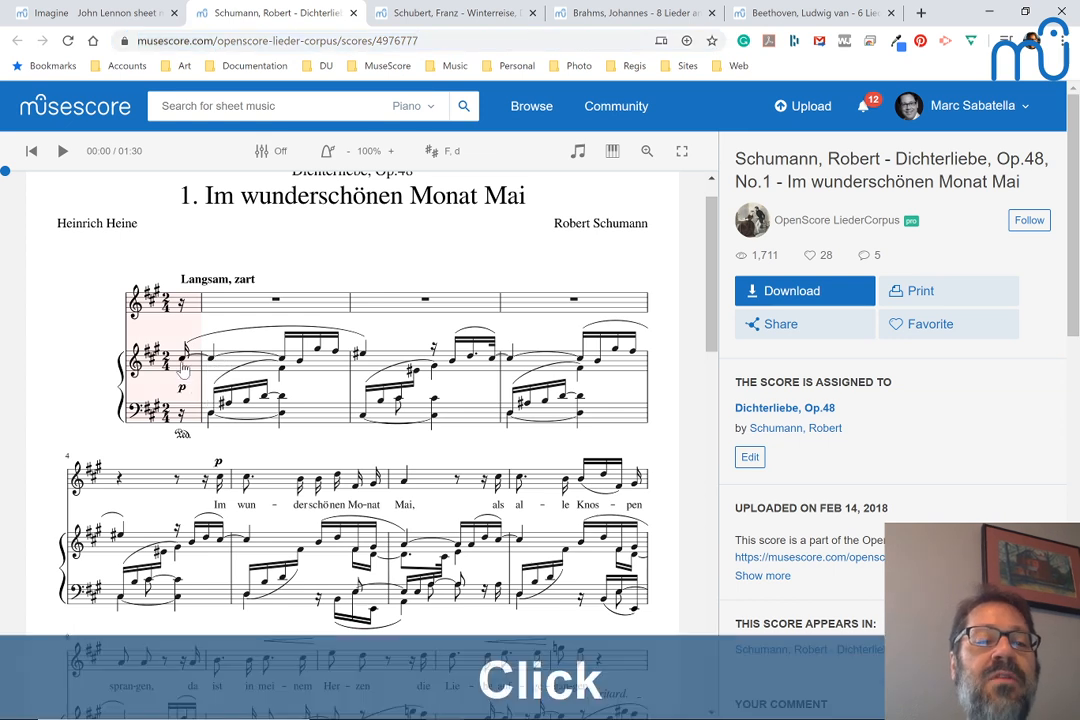
key("space")
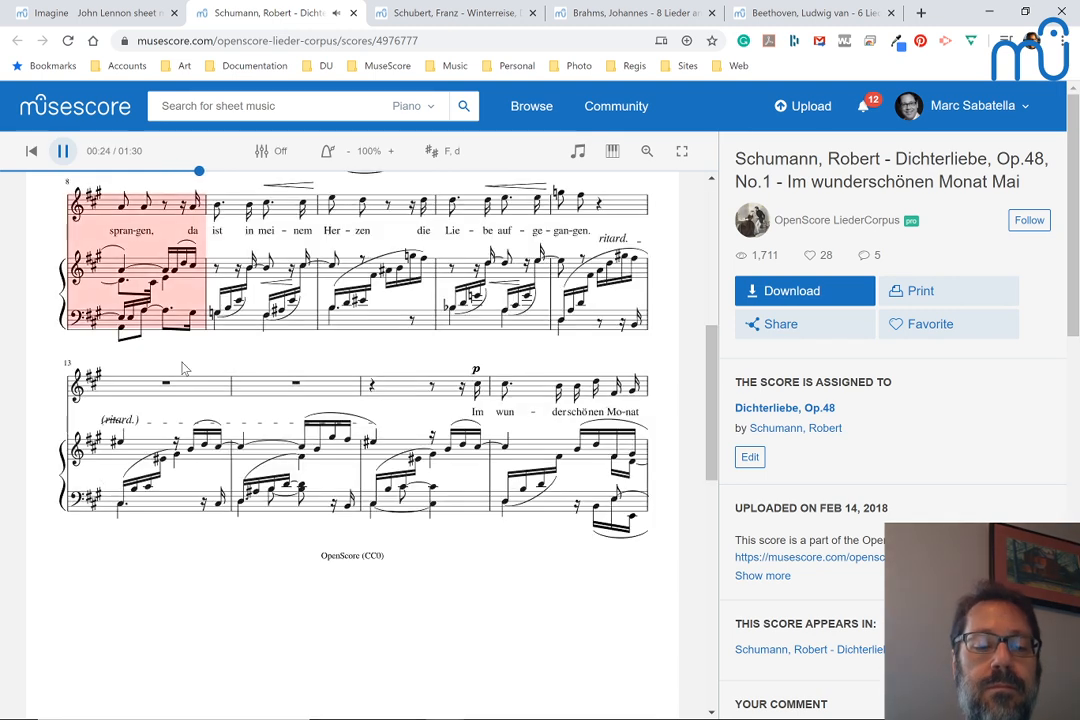
key("space")
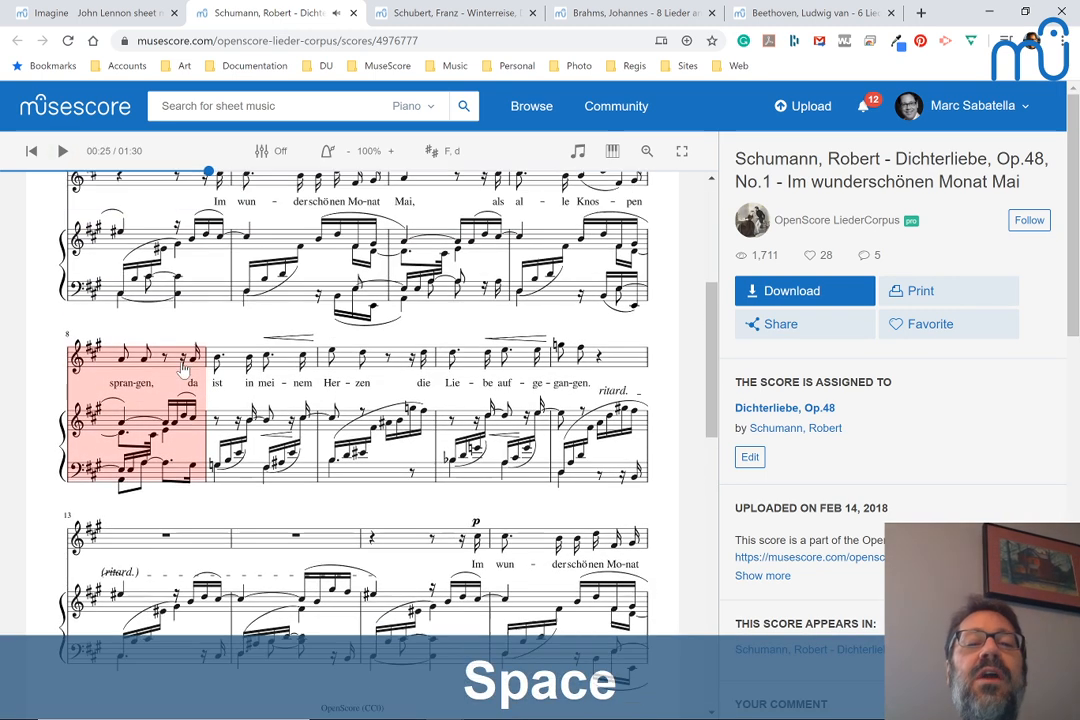
Play the Schumann score from measure 4 and pause in measure 6, on the word "Mai"
scroll(183, 368, "up", 2)
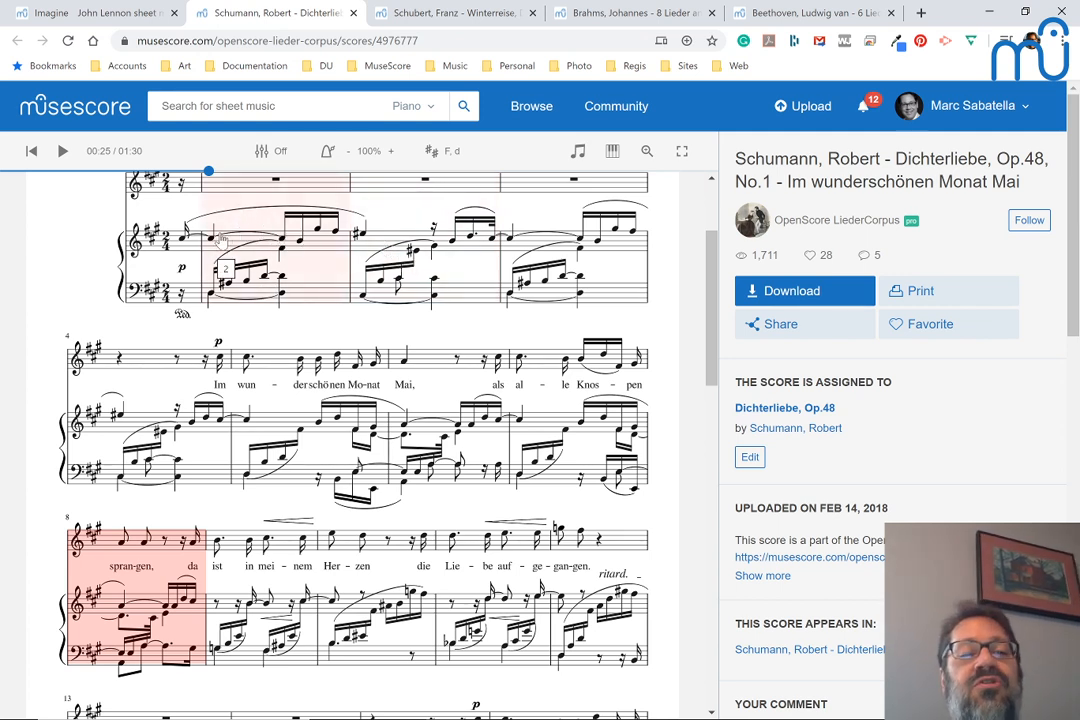
left_click(222, 364)
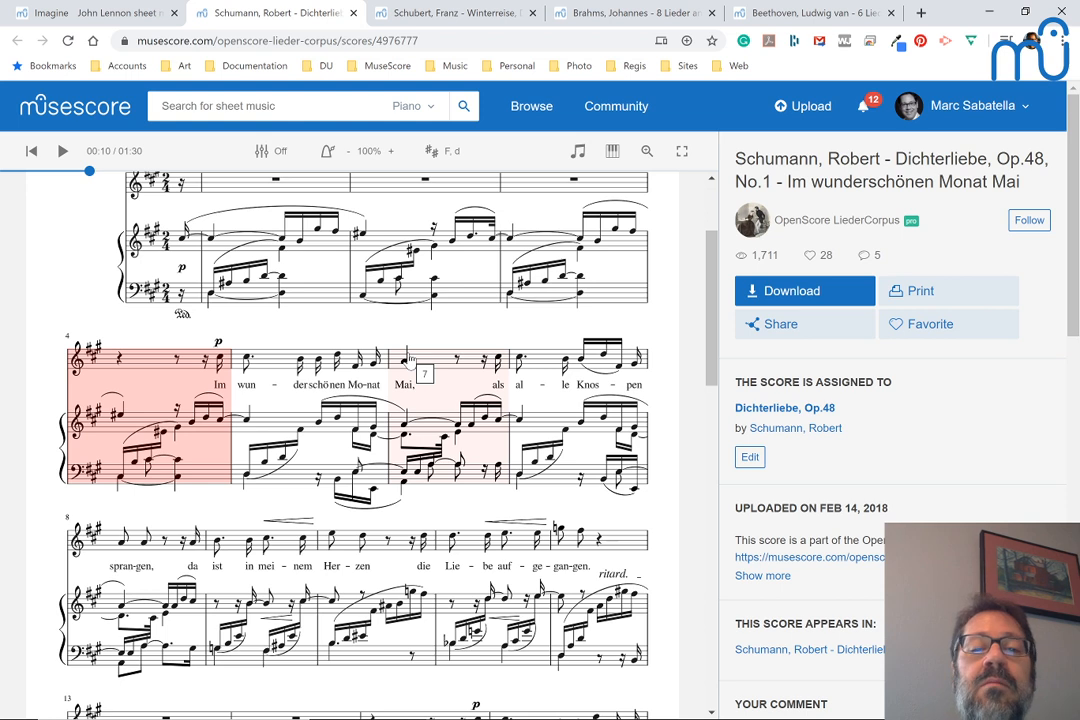
left_click(136, 365)
key("space")
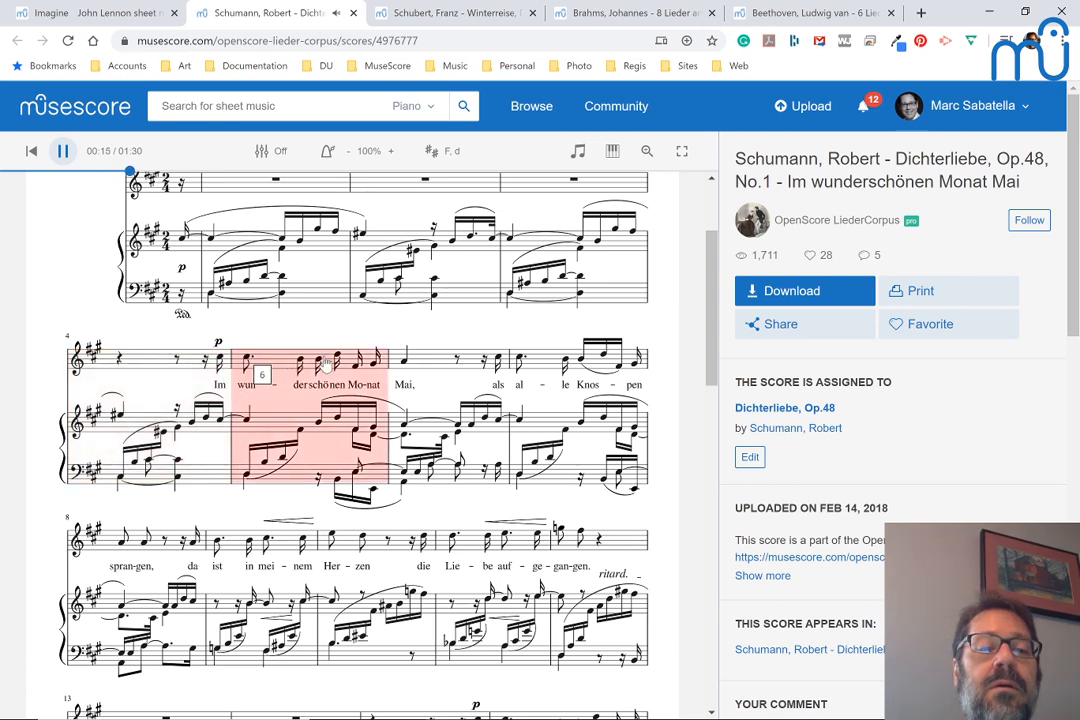
key("space")
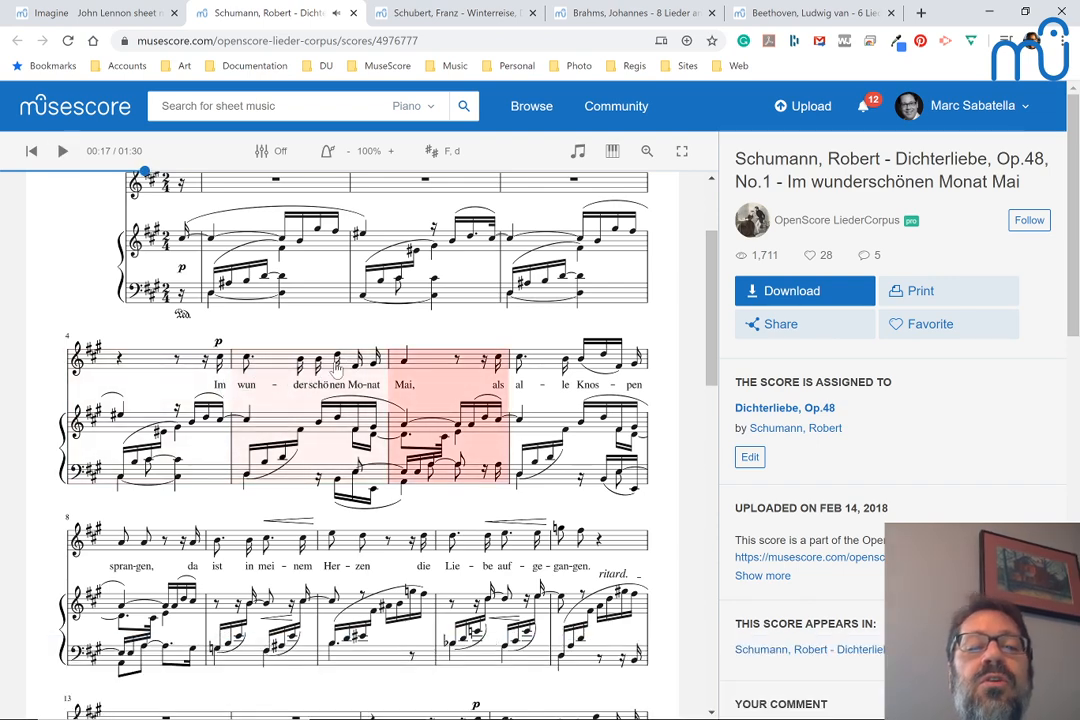
Play the Schumann score from measure 8 and pause in measure 13, at the start of the piano interlude
scroll(338, 358, "down", 1)
scroll(337, 368, "down", 4)
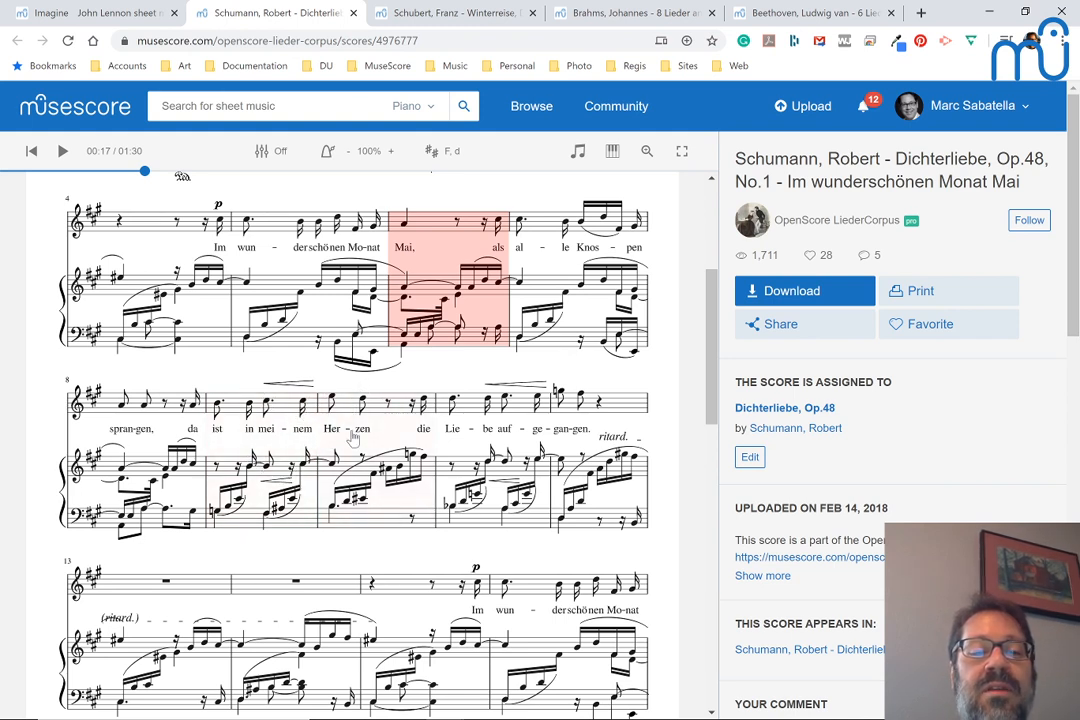
left_click(138, 413)
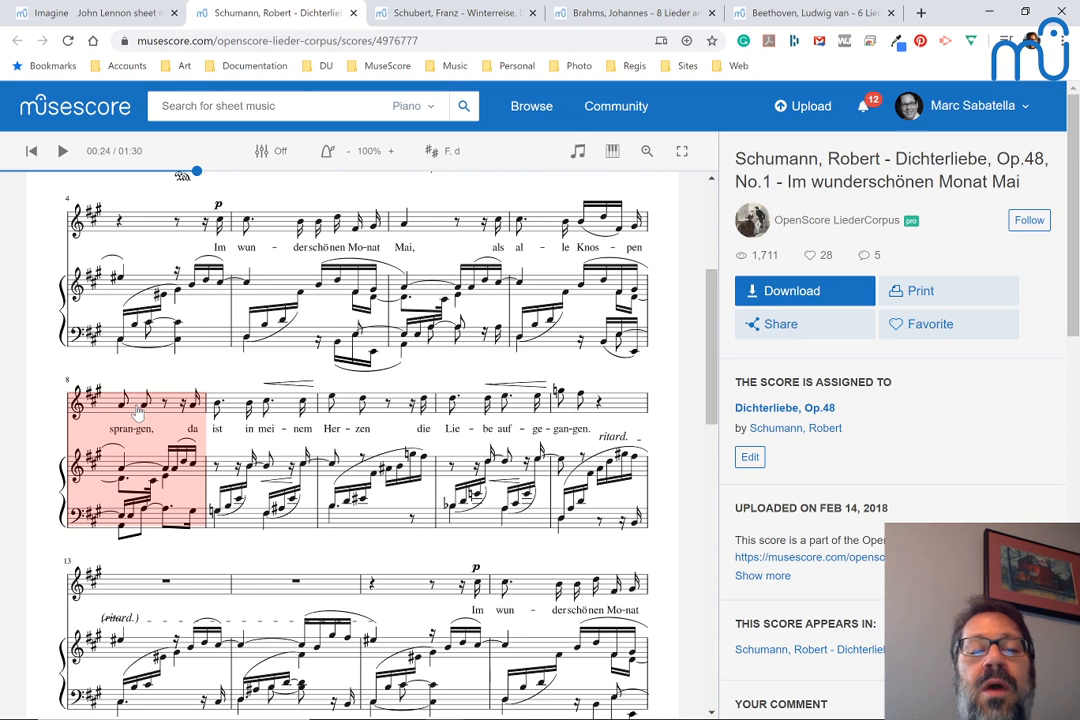
key("space")
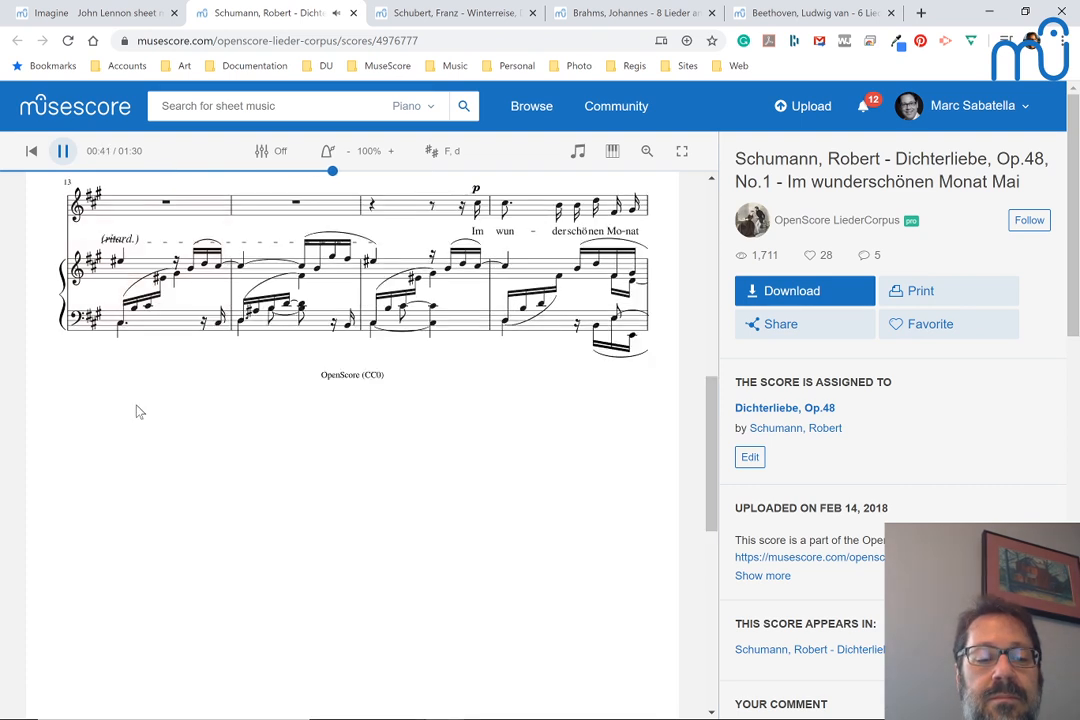
key("space")
Examine the Schumann piano accompaniment under the vocal line from the opening through the closing ritardando
scroll(140, 414, "up", 3)
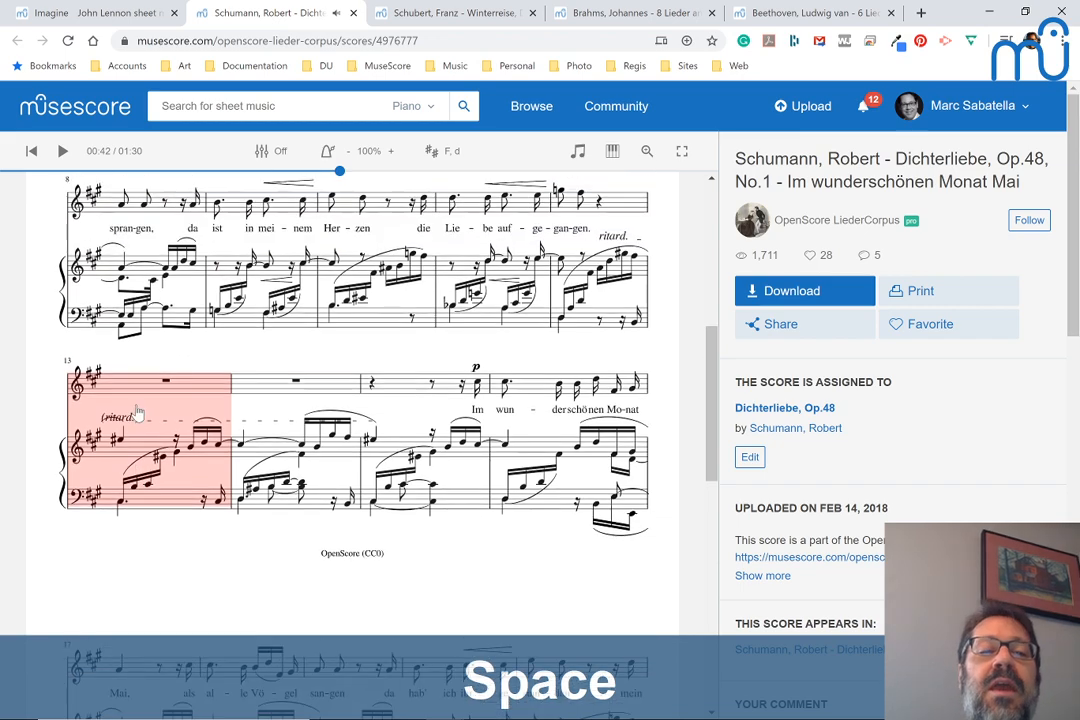
scroll(137, 277, "up", 2)
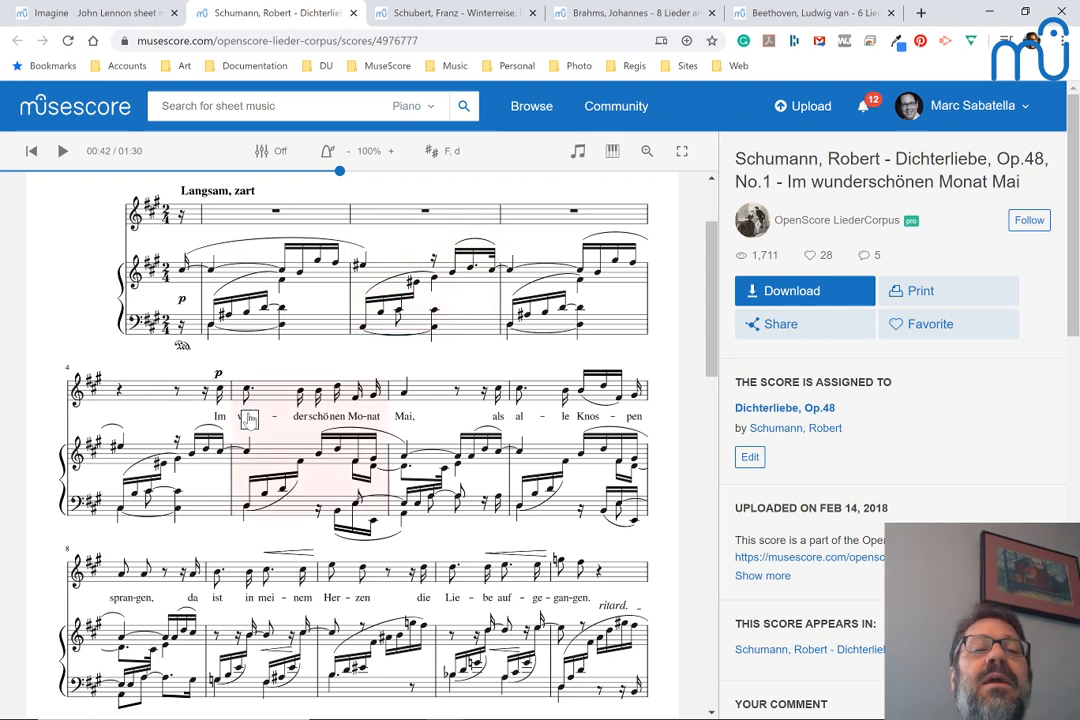
scroll(205, 505, "down", 1)
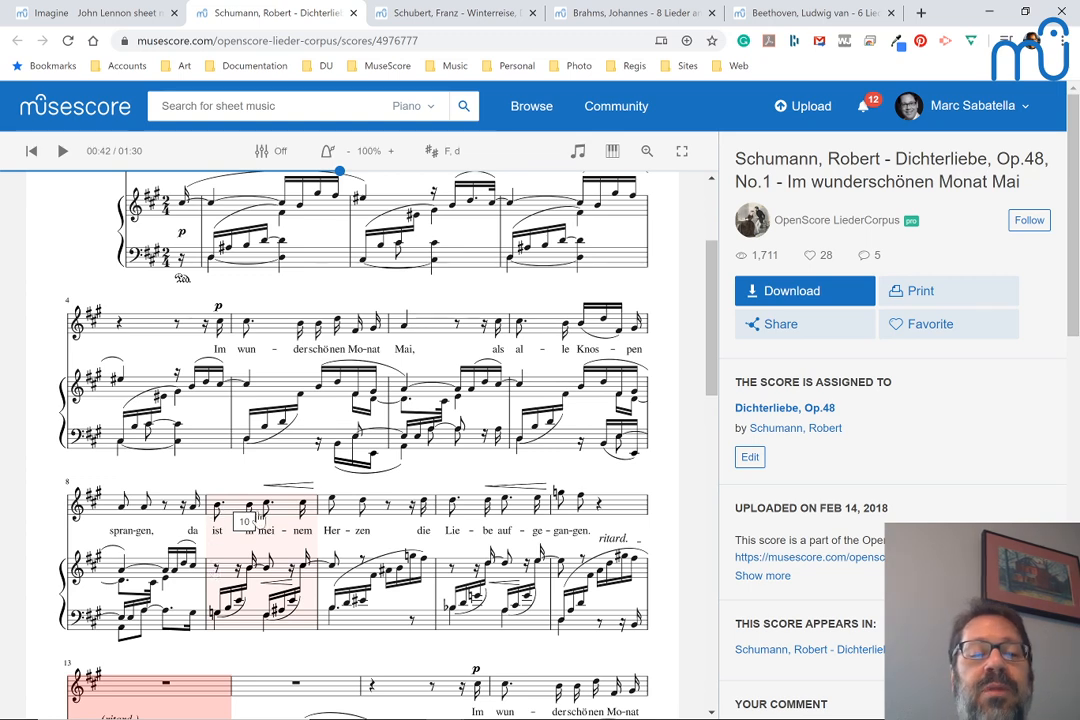
scroll(258, 518, "down", 1)
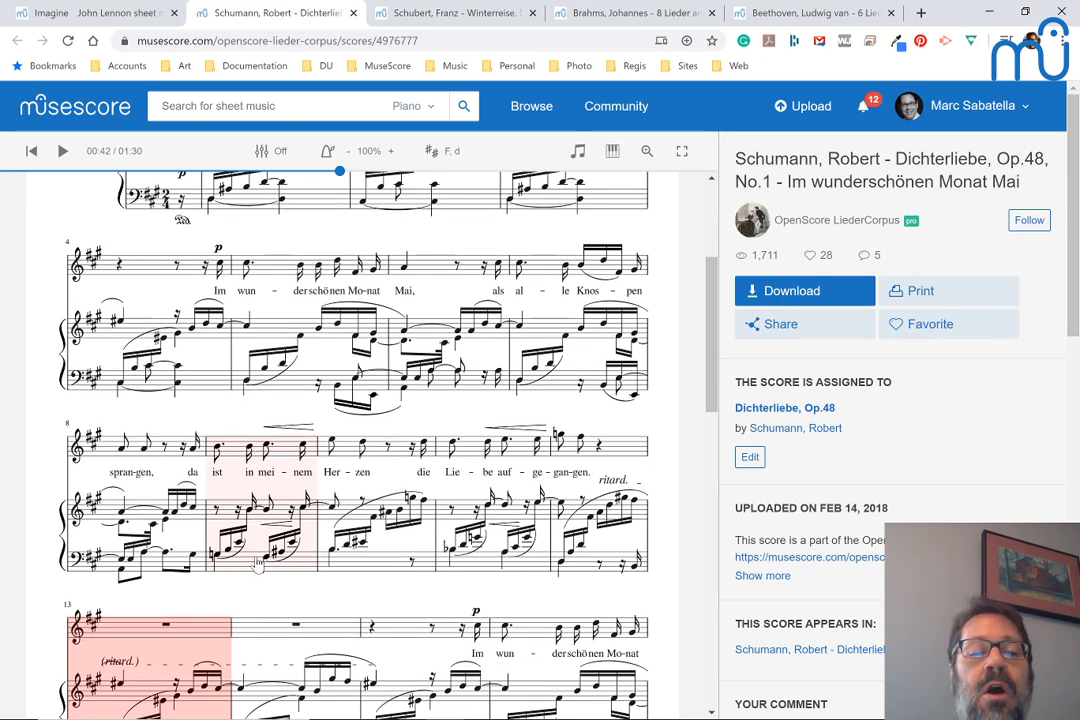
scroll(259, 580, "down", 2)
scroll(258, 582, "down", 9)
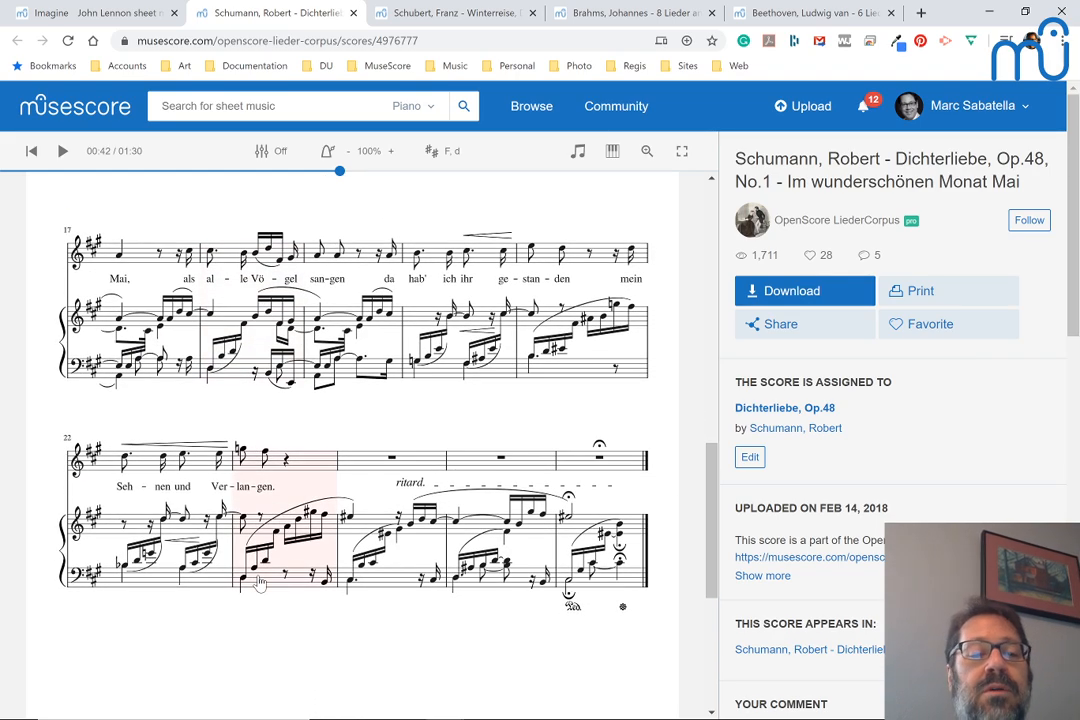
scroll(258, 580, "up", 6)
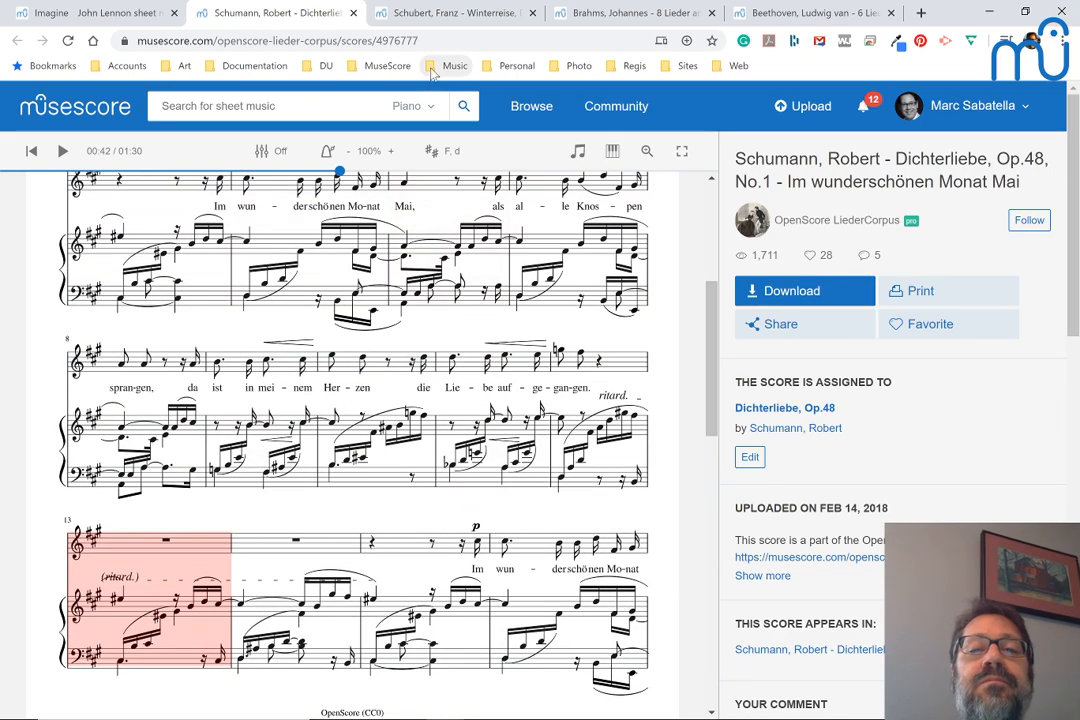
Open the Beethoven "Bitten" score page and copy its web address
left_click(460, 12)
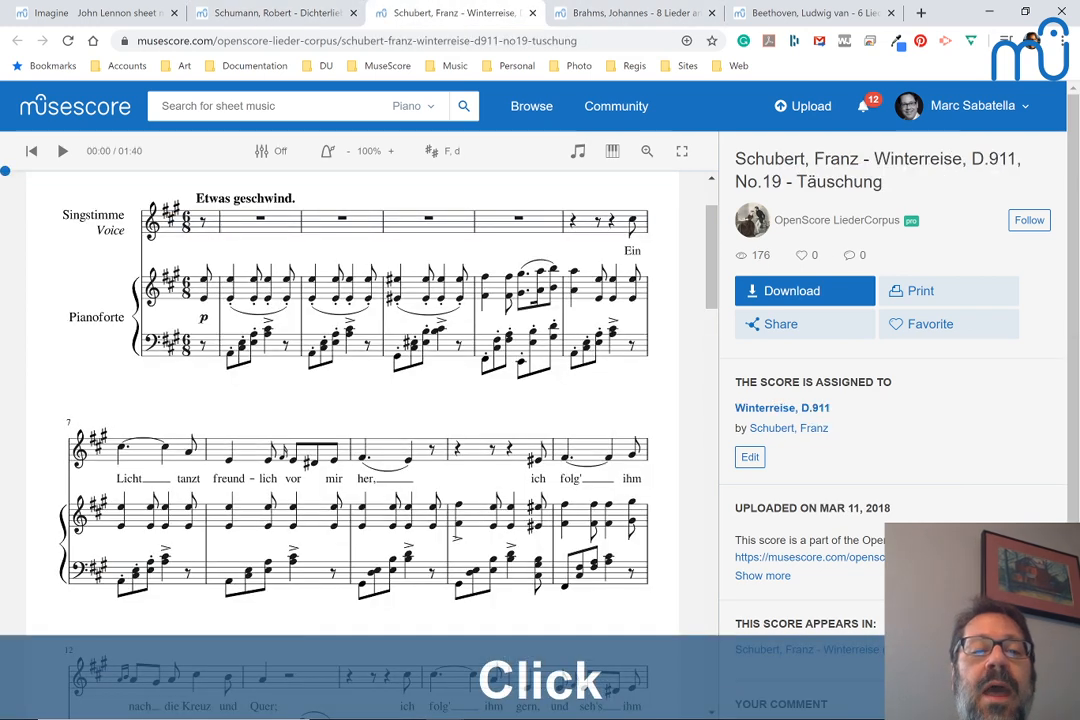
left_click(832, 12)
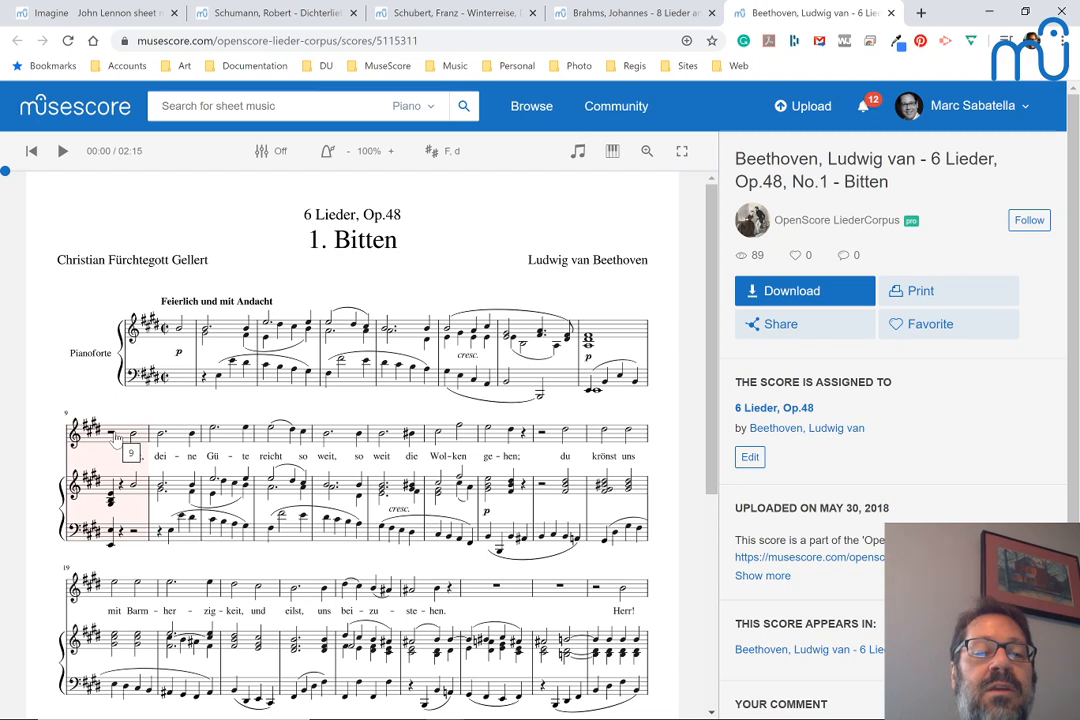
left_click(419, 40)
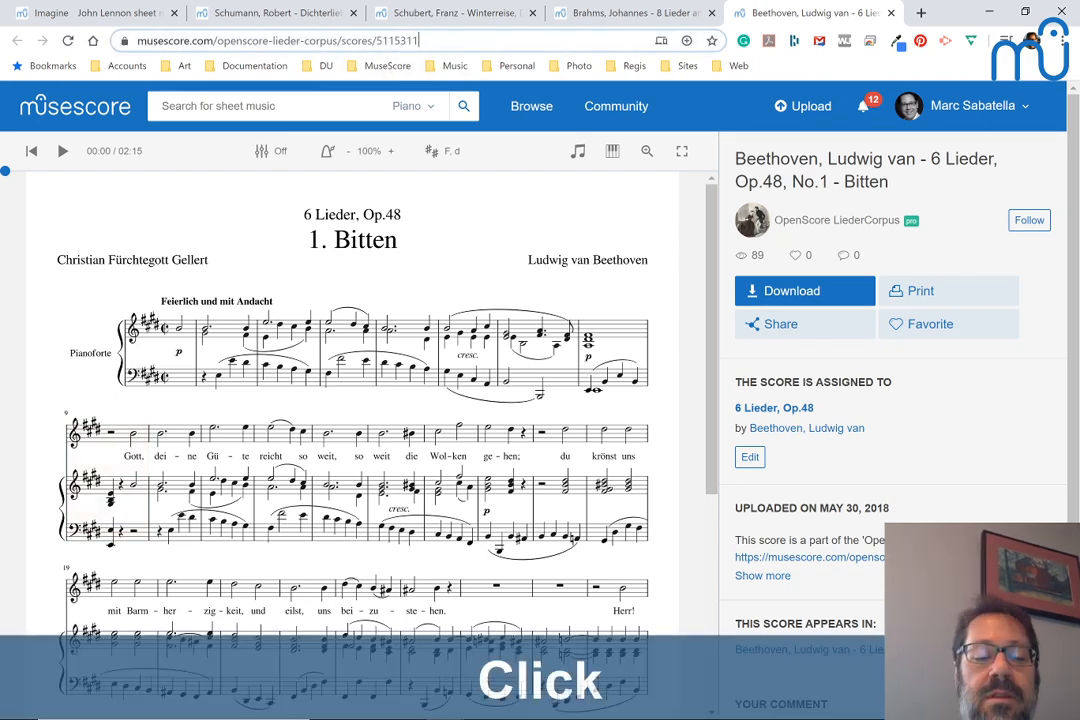
key("ctrl+c")
Switch to the YouTube live chat and send a message reading "Beethoven:" followed by the copied score link
key("alt+Tab")
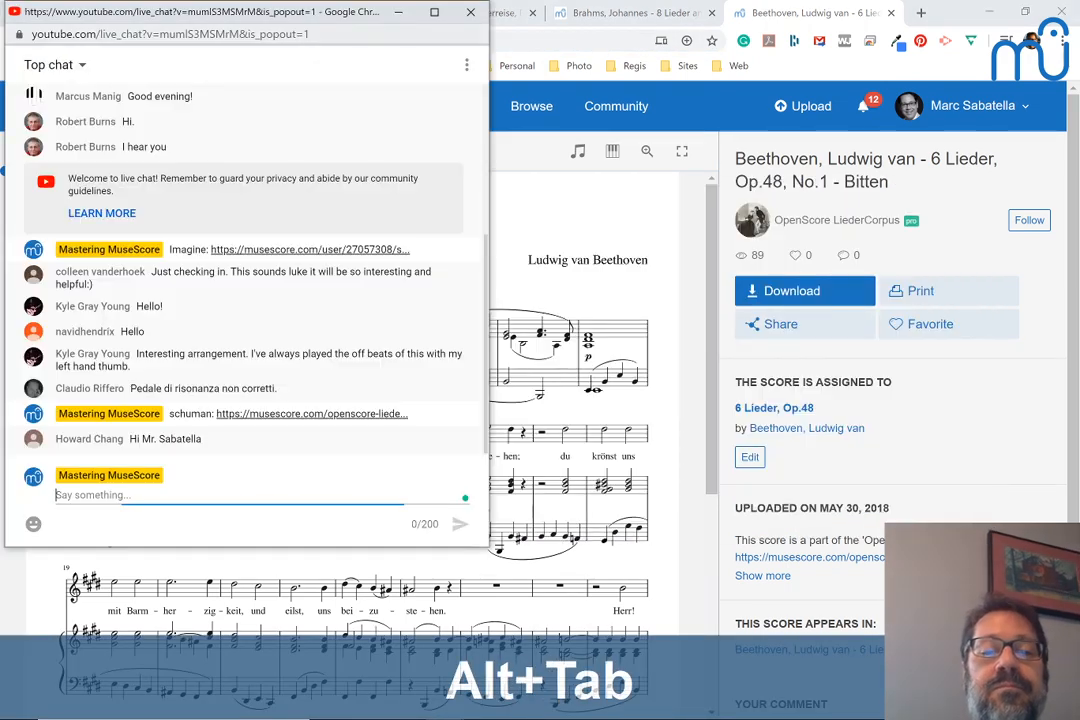
type("Beetho")
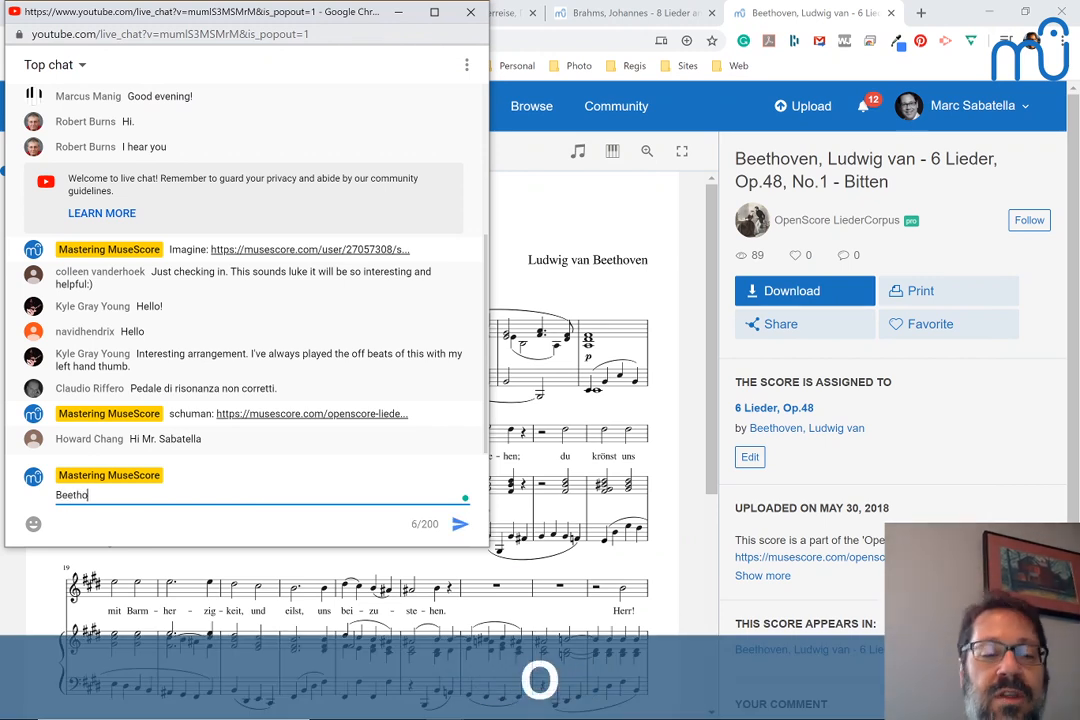
type("ven:")
key("ctrl+v")
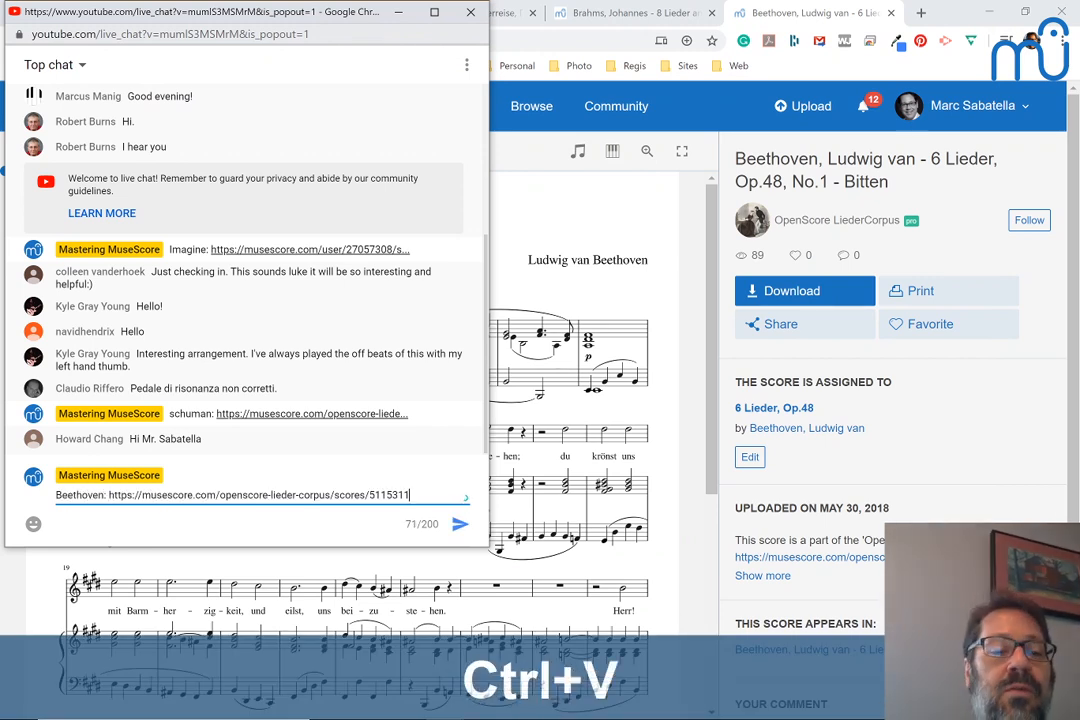
key("Return")
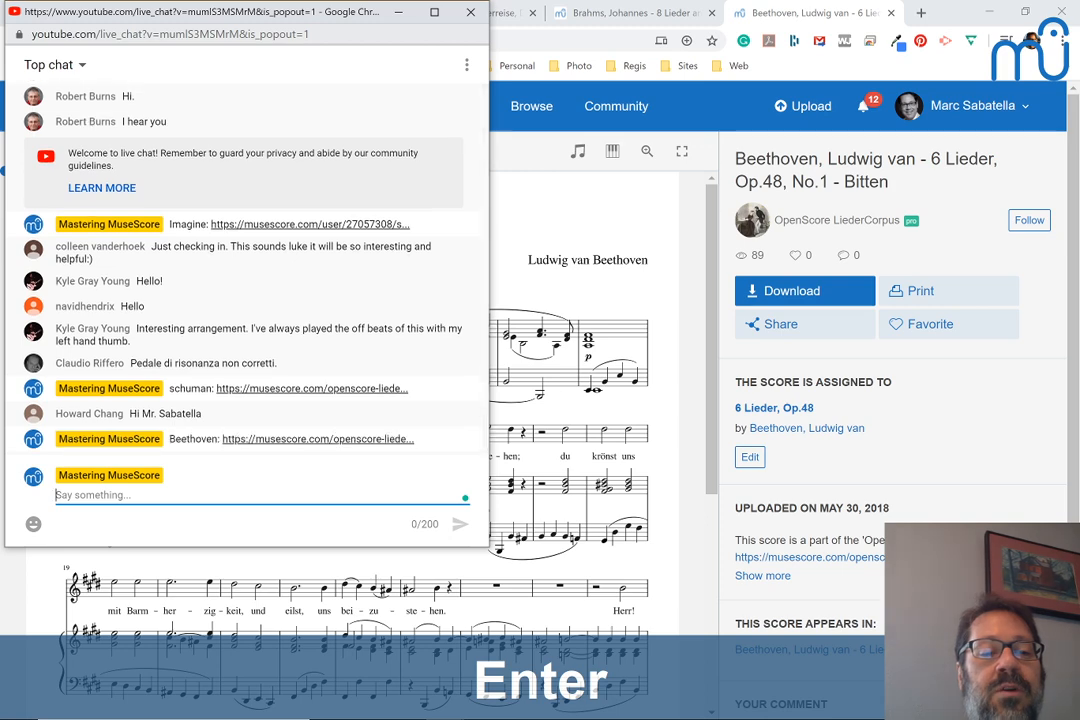
Return to the Beethoven score, play it from measure 9, pause in measure 17, and read the piano part through to the end
key("alt+Tab")
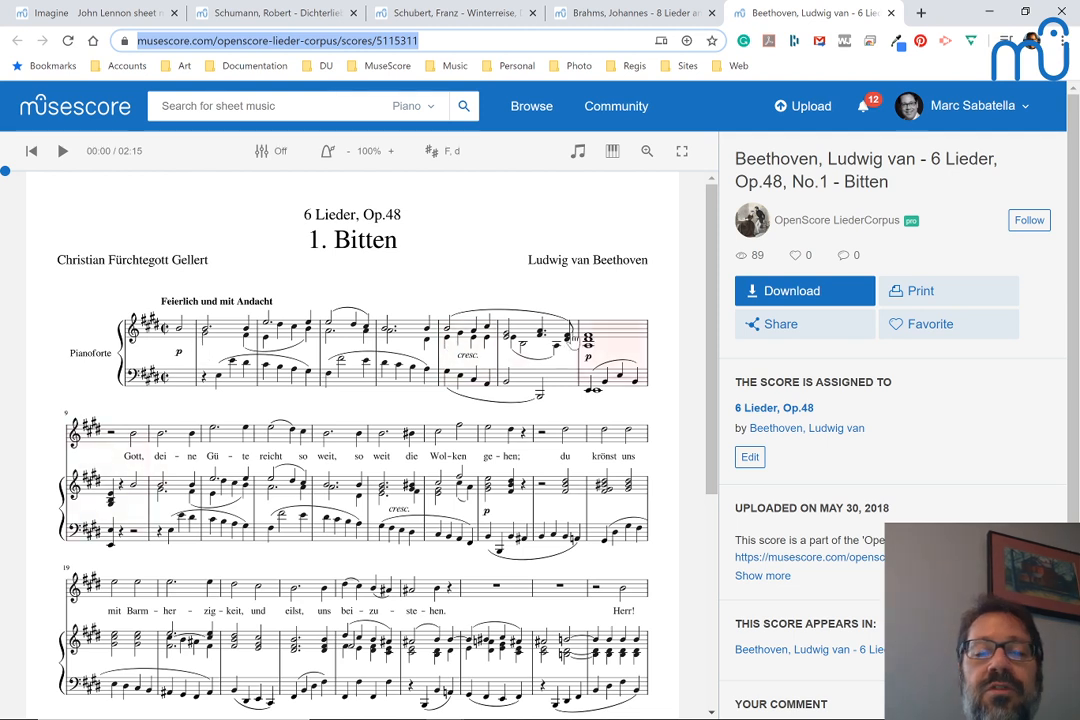
left_click(113, 441)
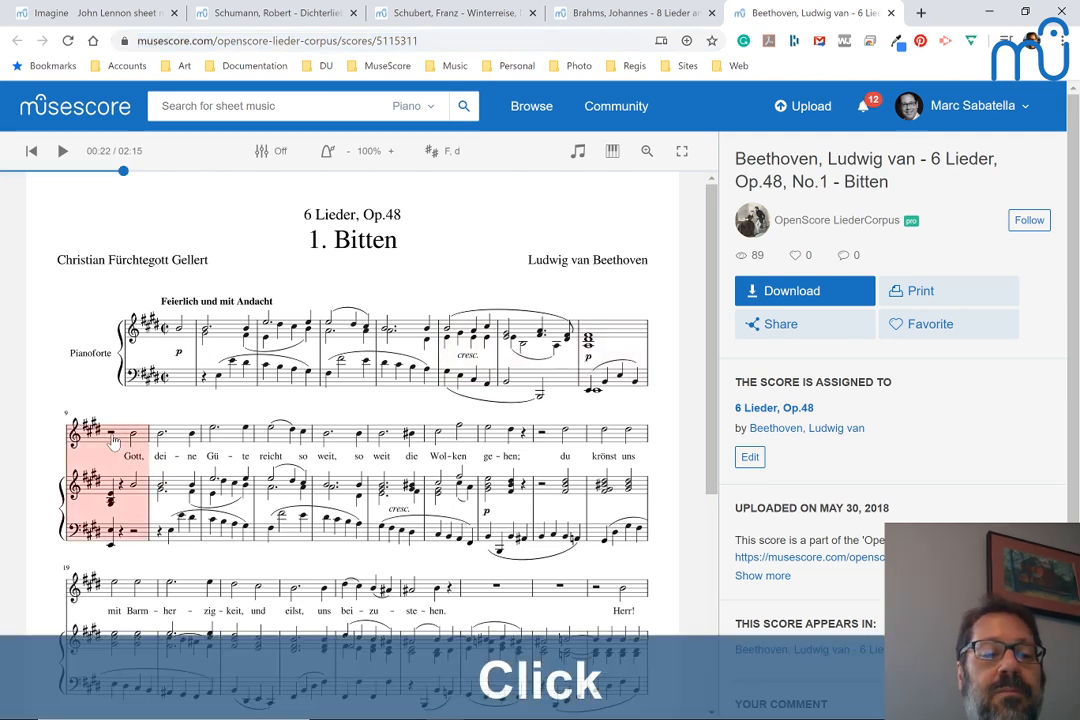
key("space")
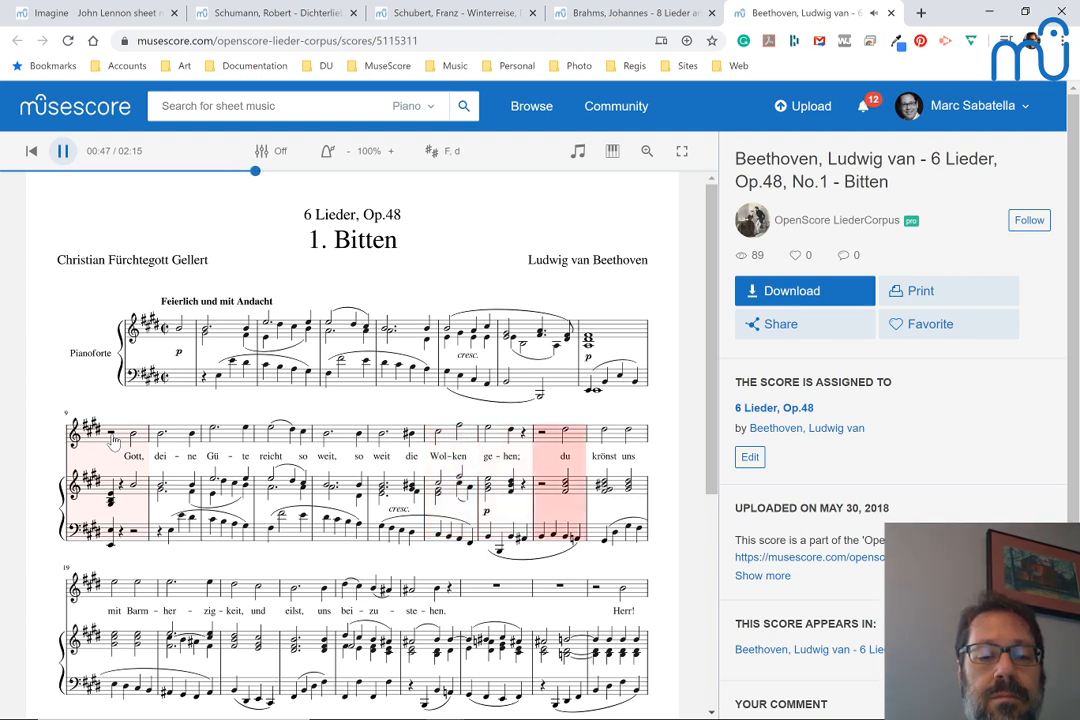
key("space")
scroll(108, 437, "down", 1)
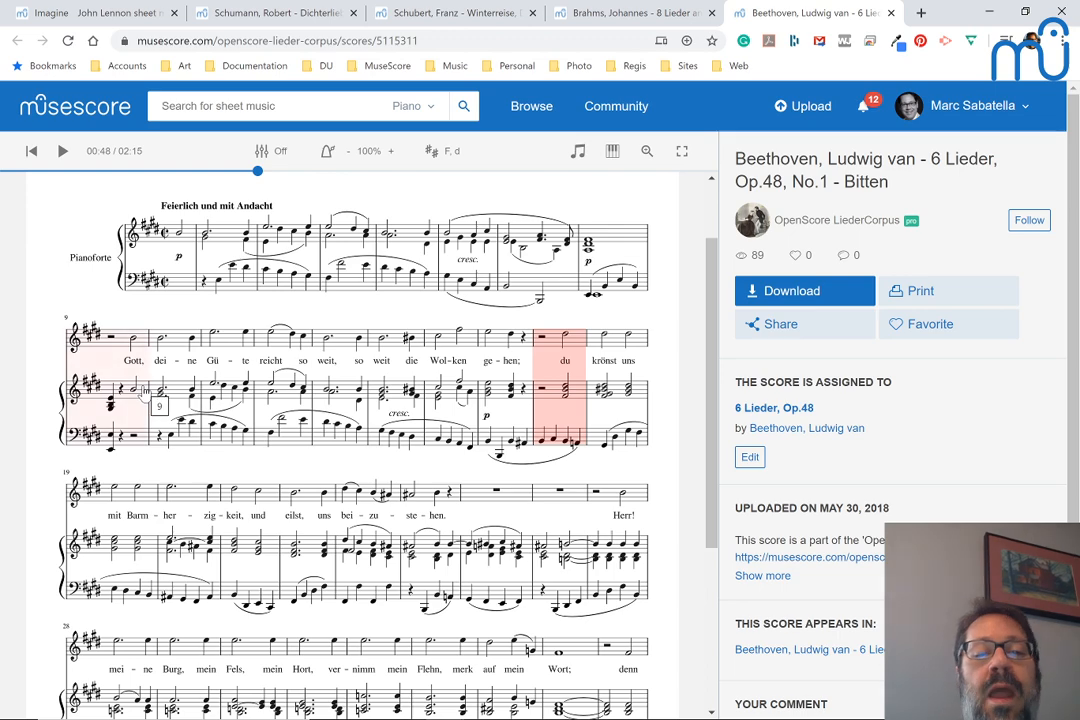
scroll(145, 392, "down", 3)
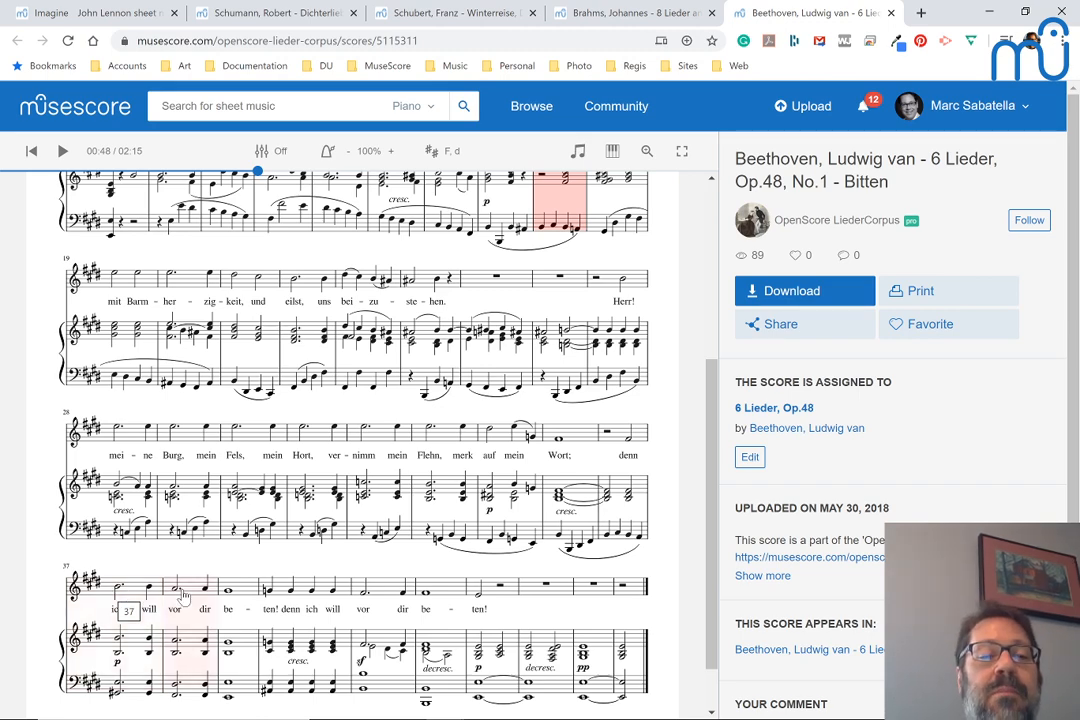
scroll(118, 605, "up", 2)
scroll(298, 309, "up", 2)
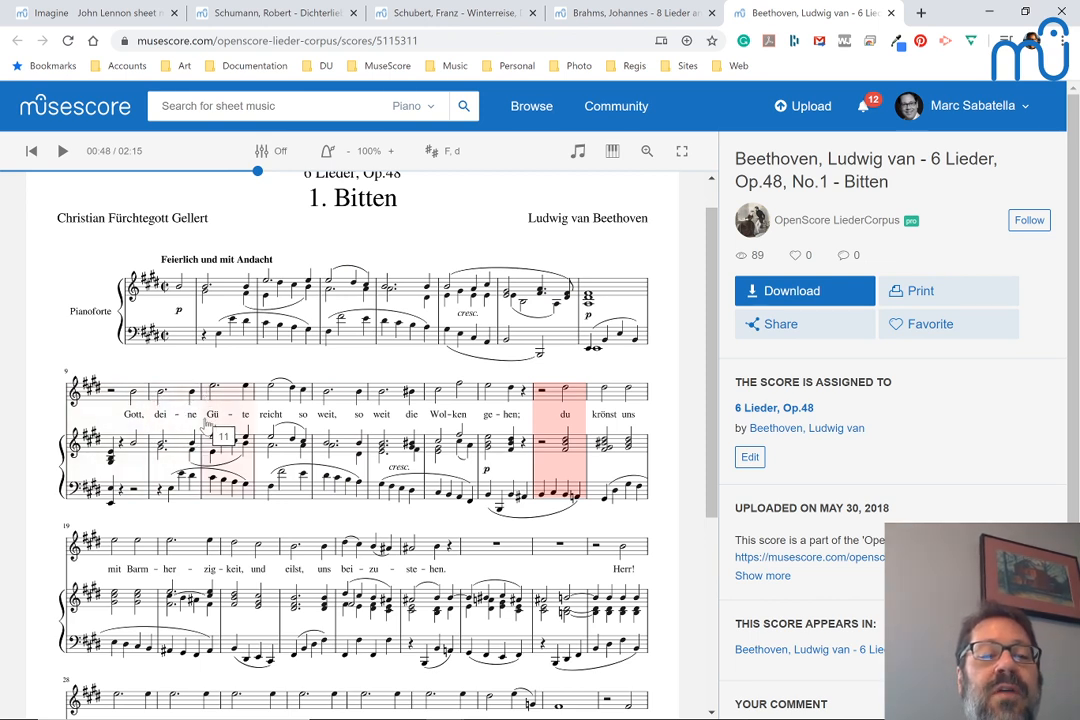
left_click(580, 160)
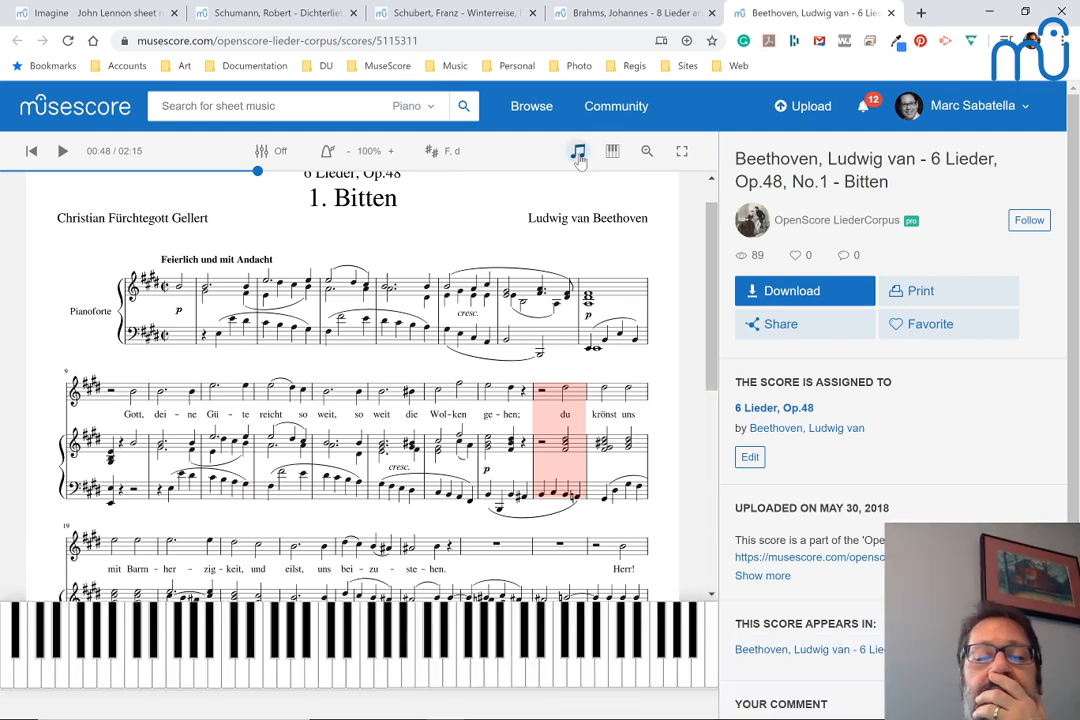
left_click(579, 155)
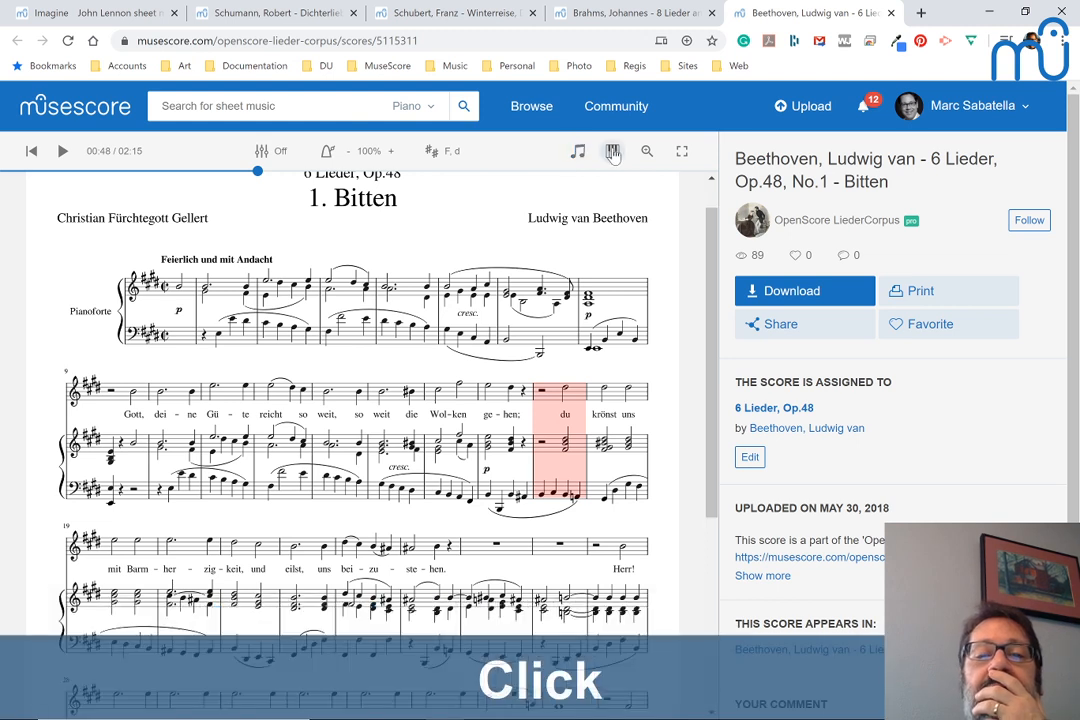
left_click(613, 152)
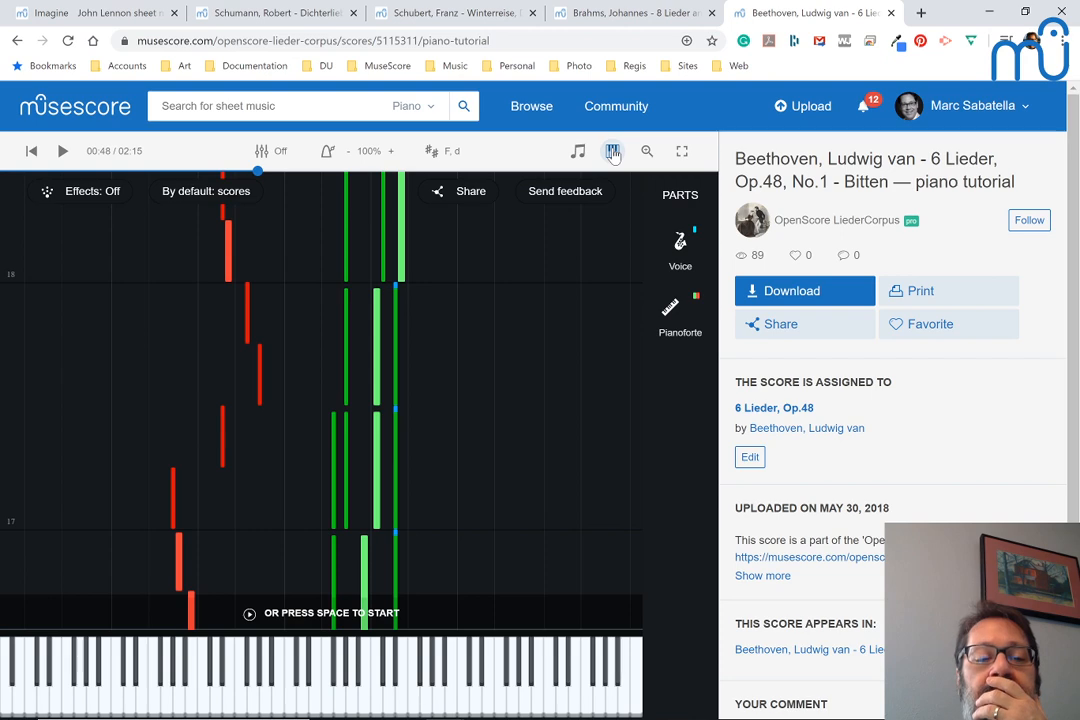
Set the audio source to Synthesizer, solo the Pianoforte part, and return from the piano tutorial to the notation view
left_click(260, 152)
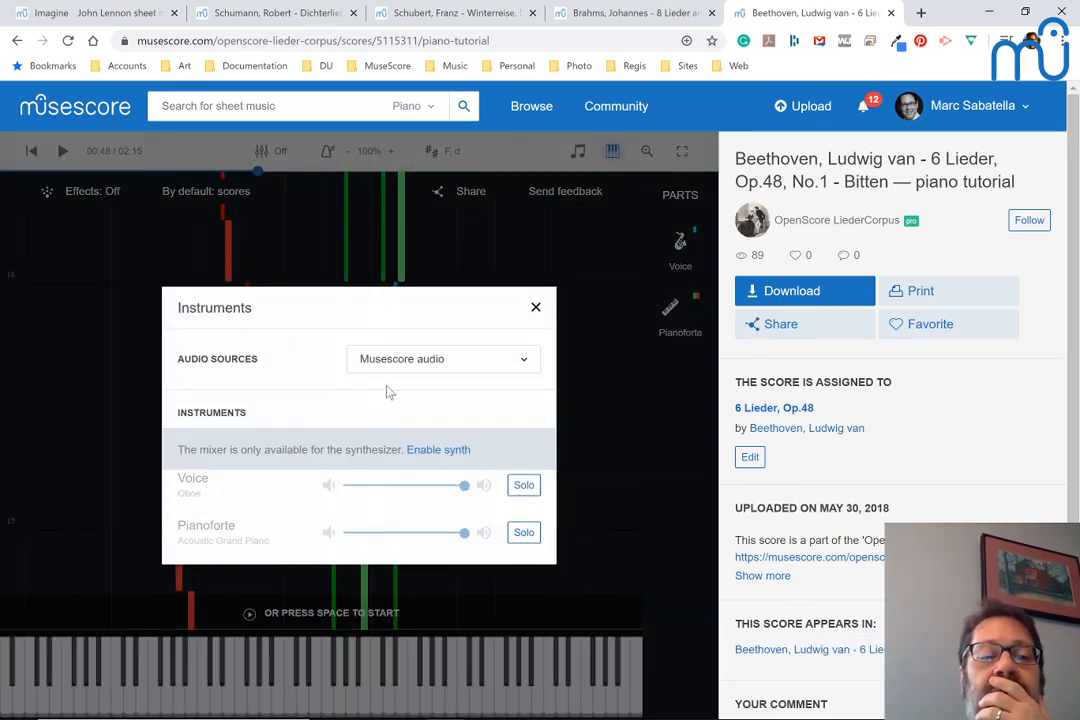
left_click(399, 365)
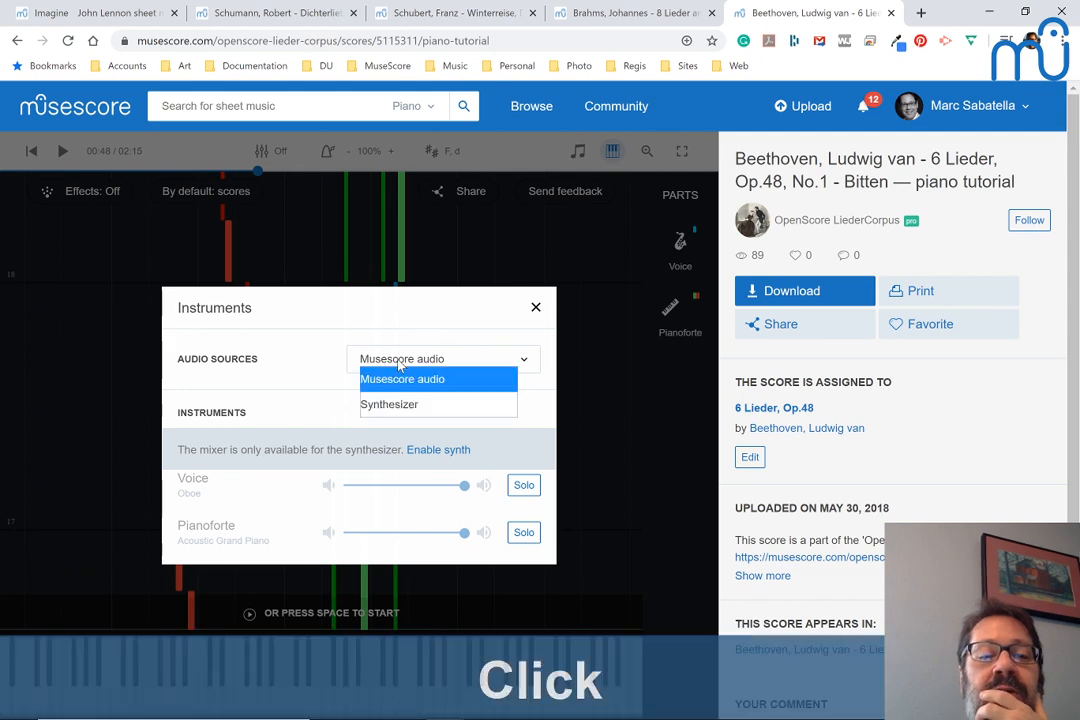
left_click(398, 410)
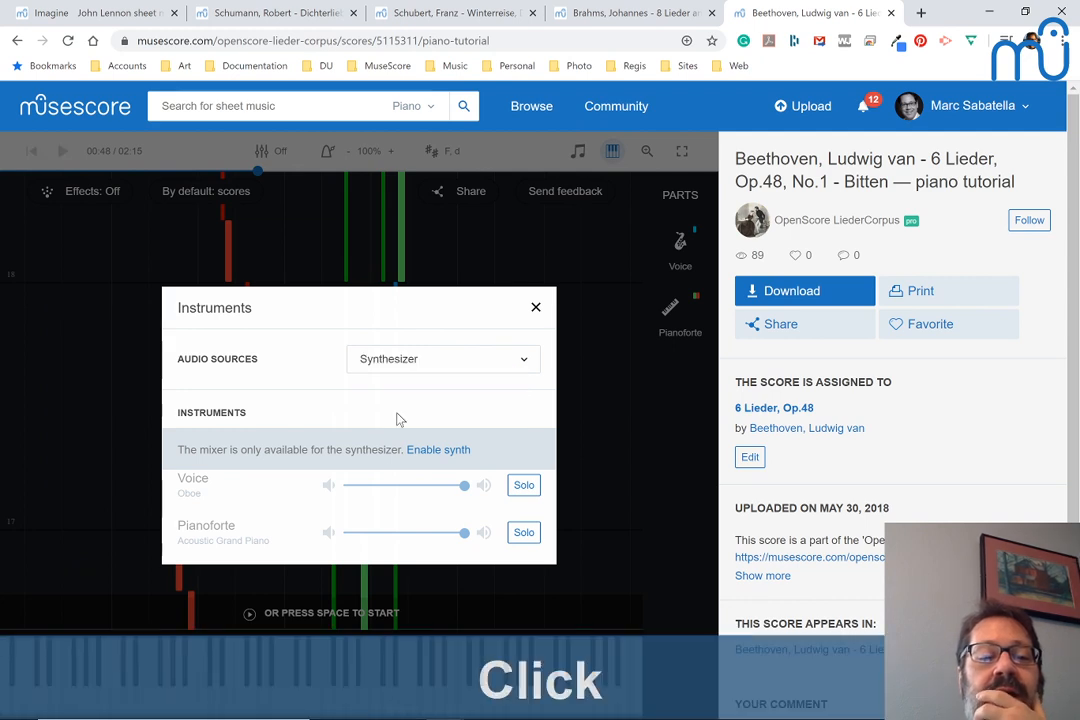
left_click(524, 512)
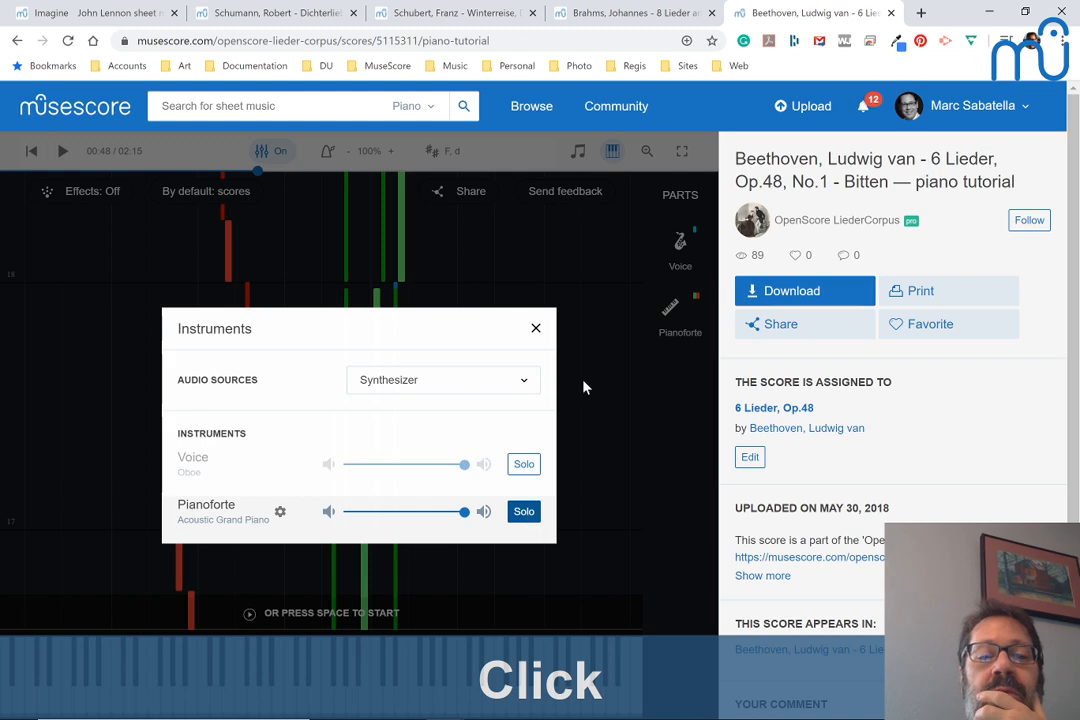
left_click(613, 156)
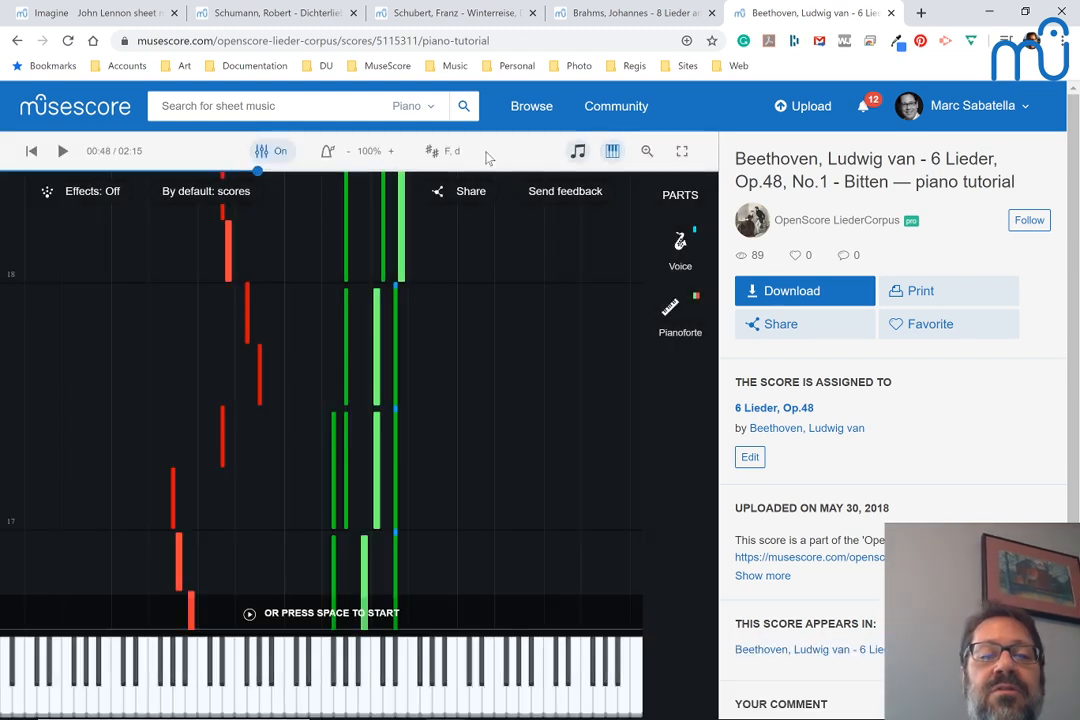
left_click(614, 150)
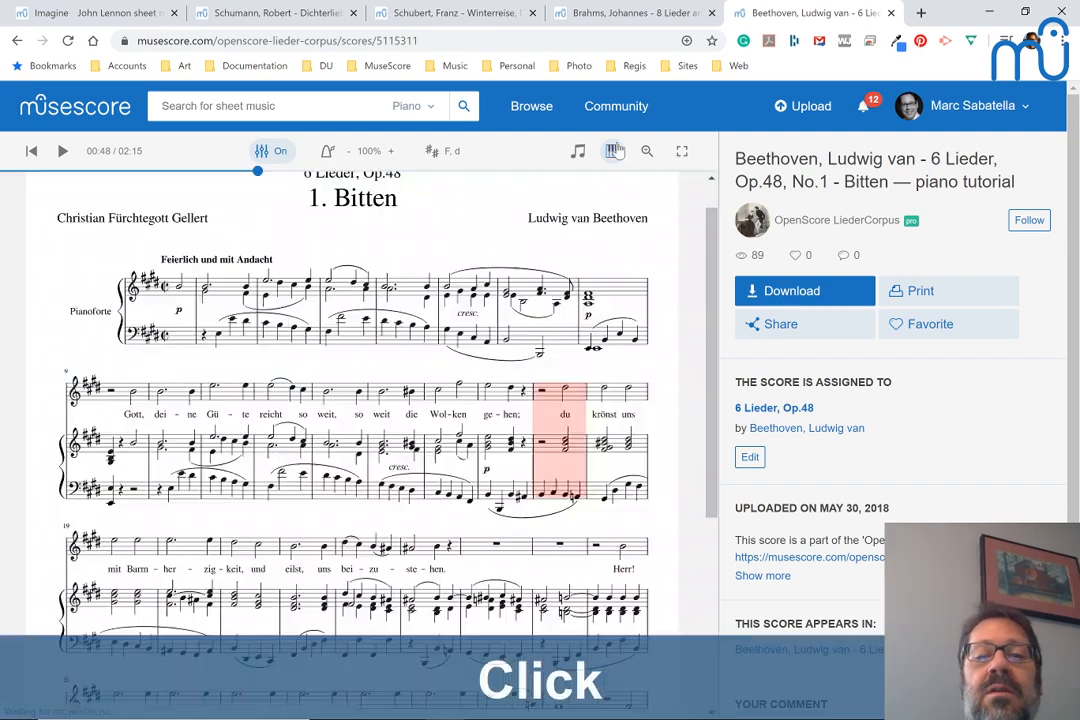
Play the soloed Beethoven piano part twice from measure 10, pausing first in measure 12 and the second time in measure 13
left_click(172, 405)
key("space")
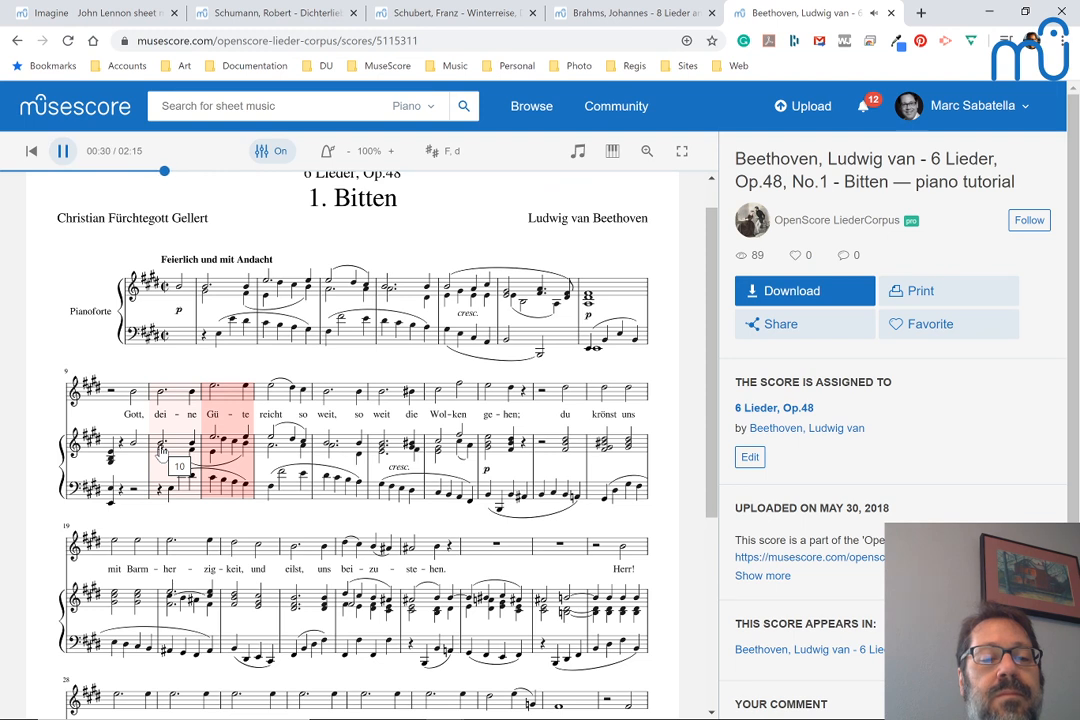
key("space")
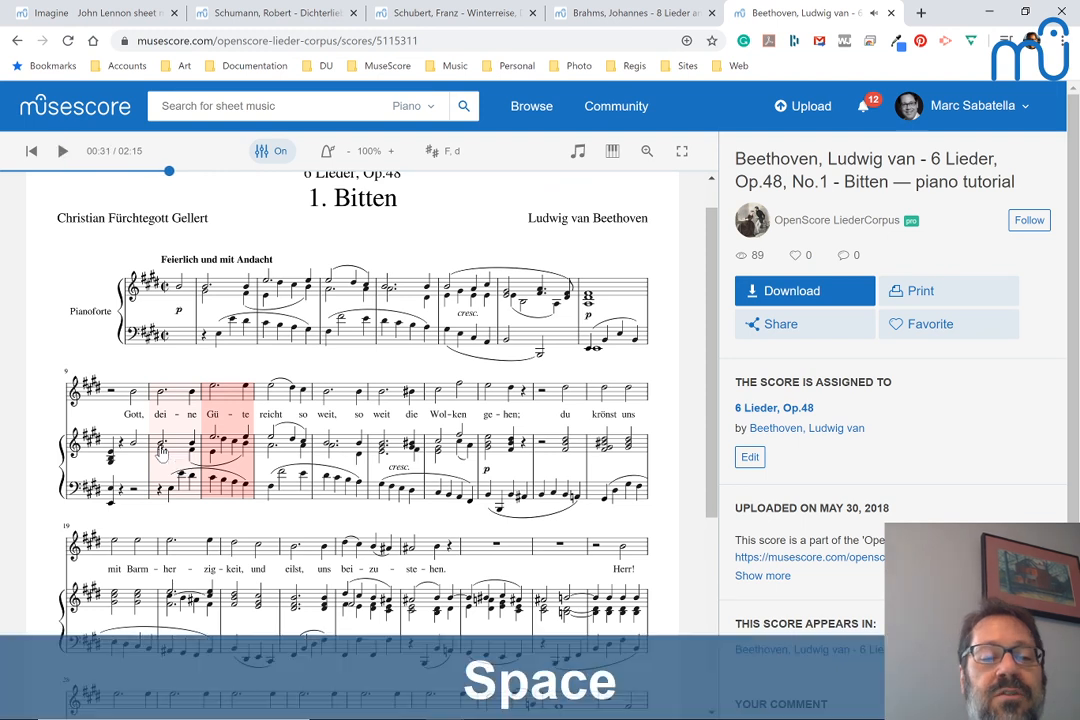
left_click(172, 390)
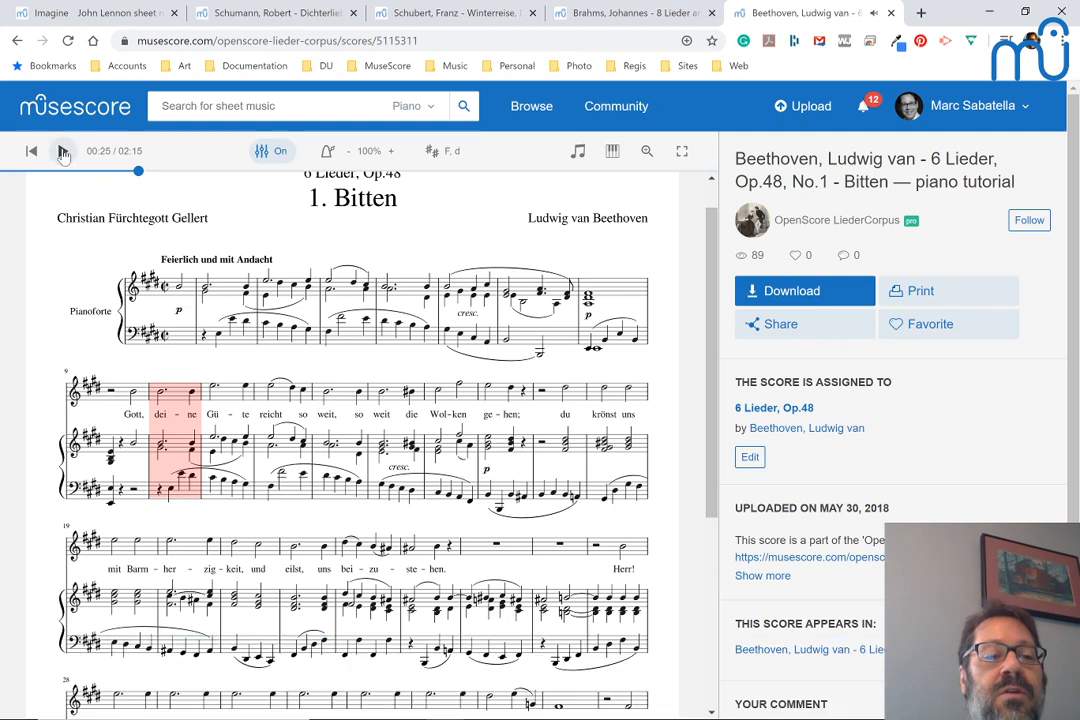
left_click(63, 151)
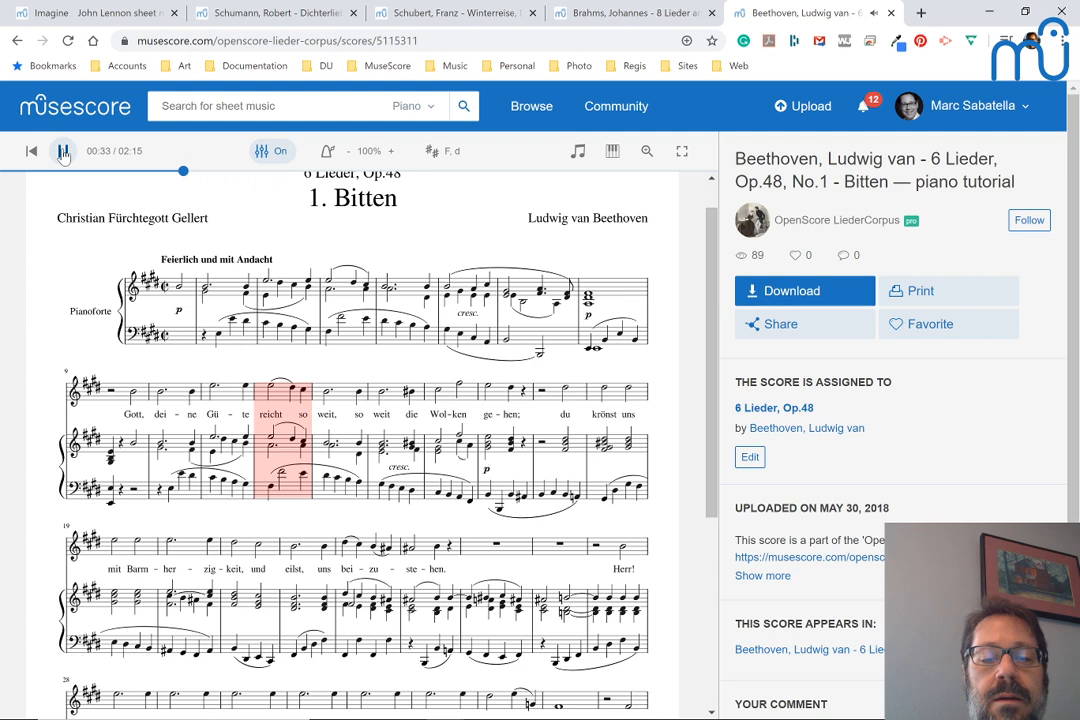
key("space")
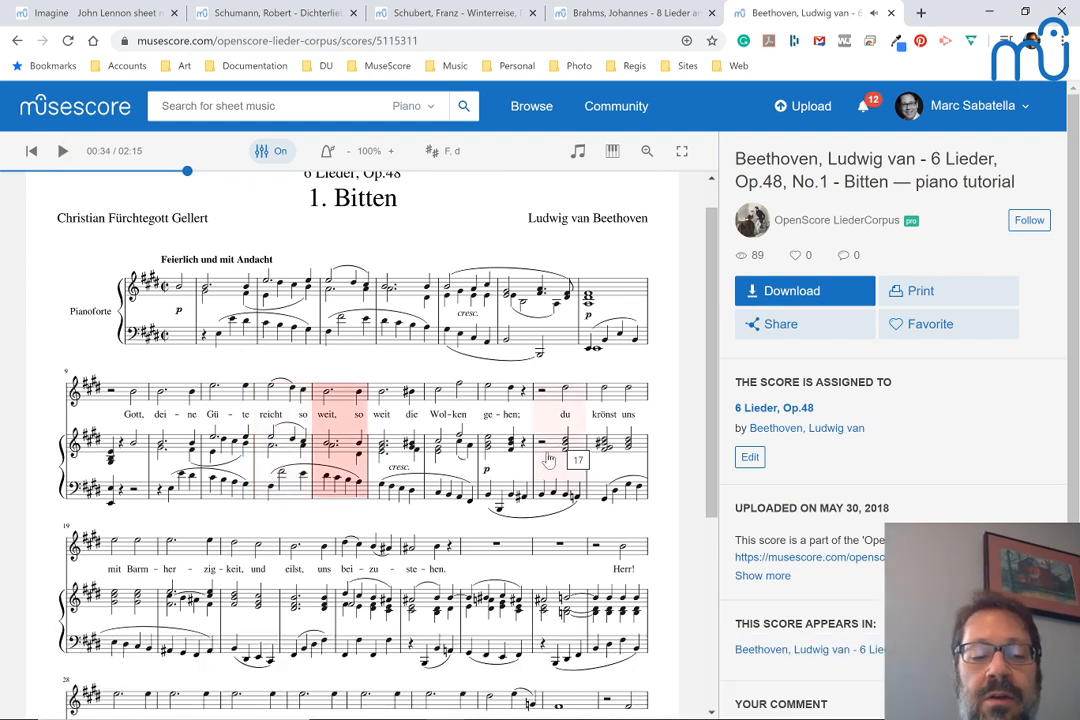
Reload the Beethoven score page, play from measure 10, and pause in measure 15, on the word "Wolken"
key("F5")
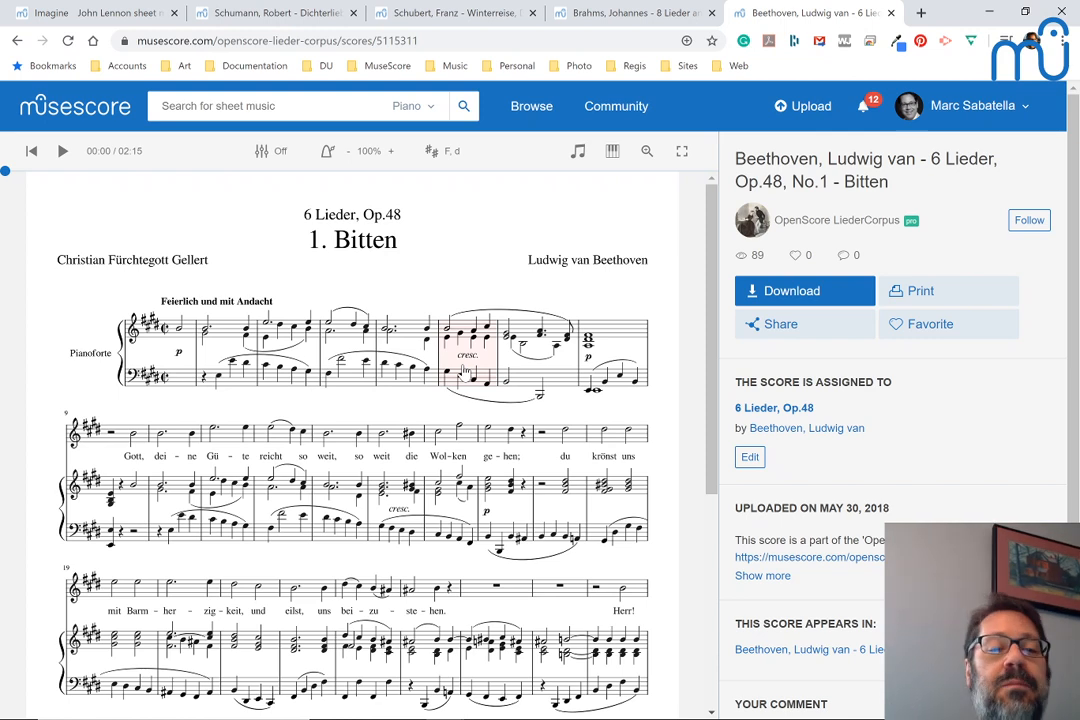
left_click(172, 443)
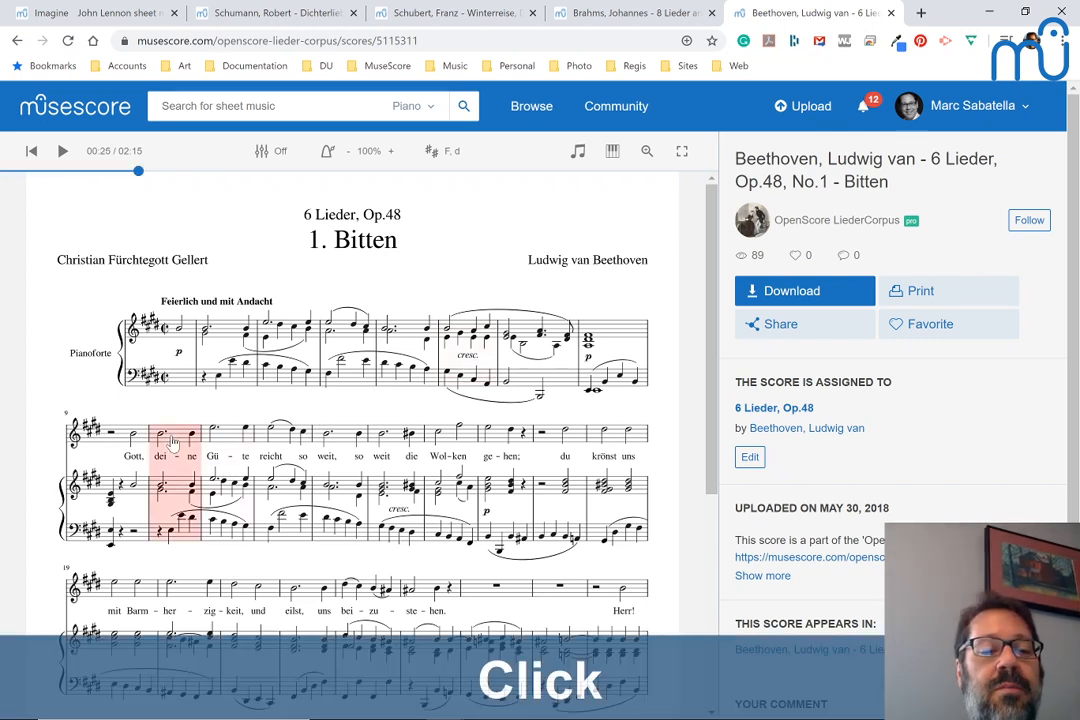
key("space")
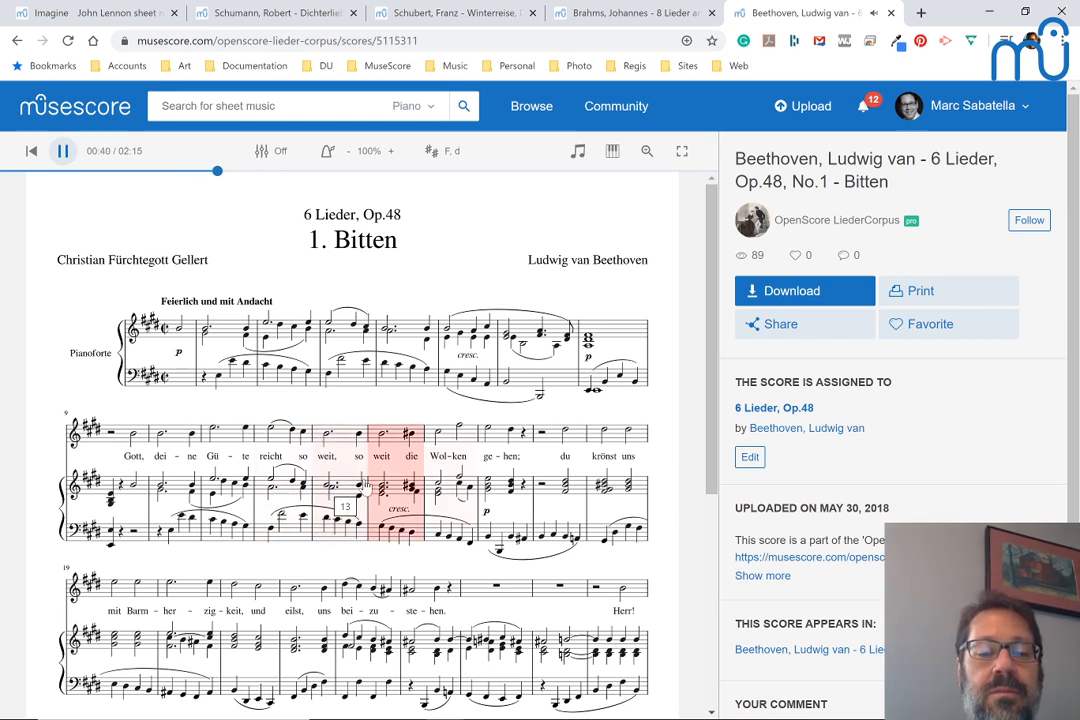
key("space")
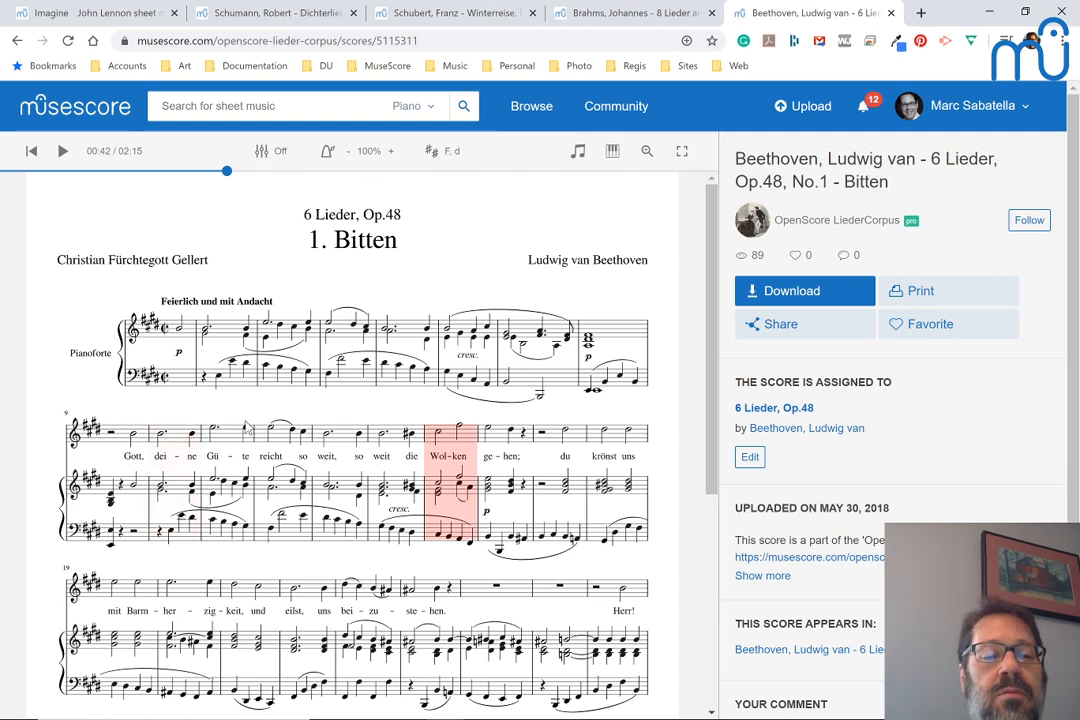
Check the instrument mixer and close it unchanged, and examine the Beethoven accompaniment from measure 16 through measure 27
left_click(259, 150)
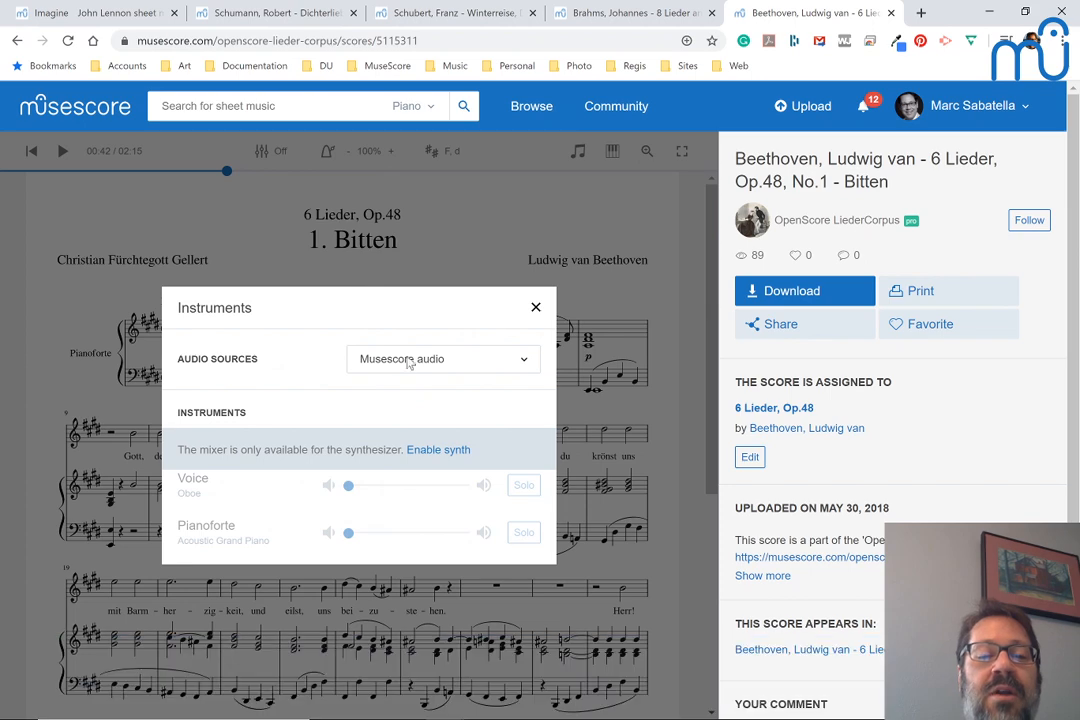
left_click(255, 228)
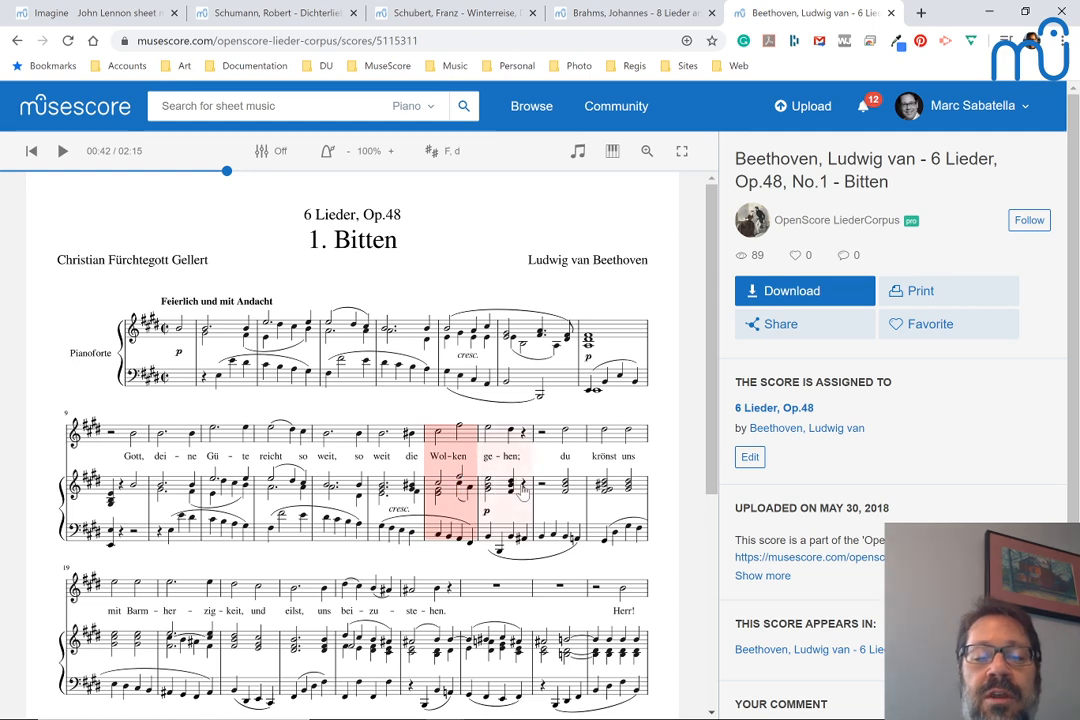
scroll(522, 490, "down", 1)
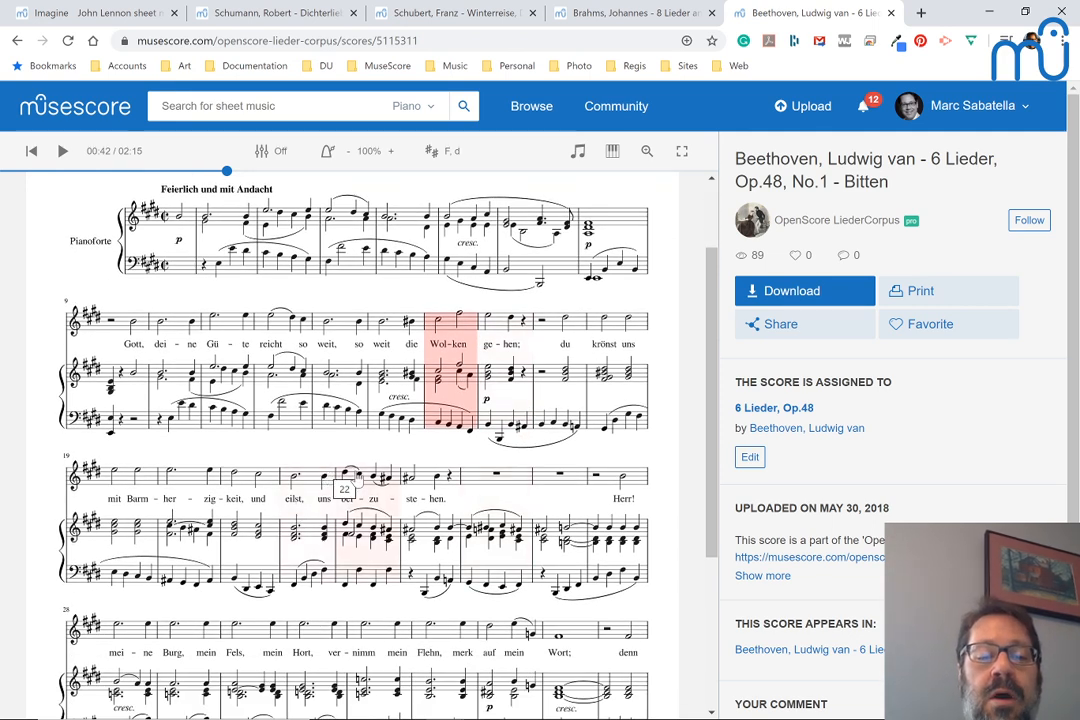
scroll(400, 420, "down", 1)
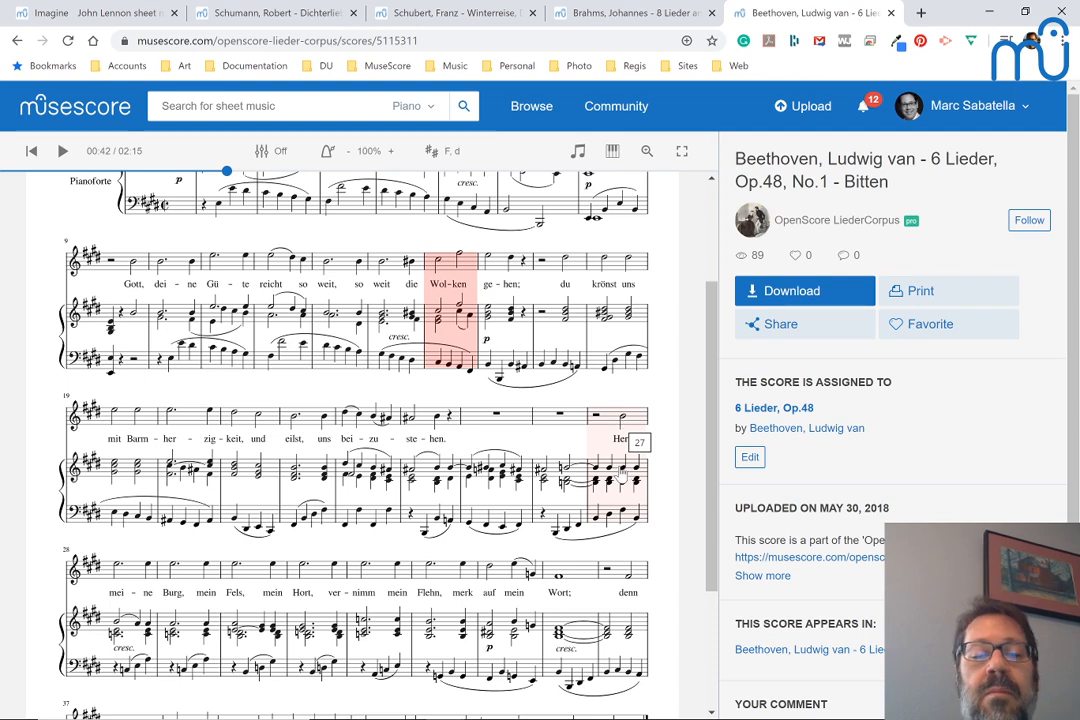
Examine the Beethoven piano accompaniment from measure 28 to the end of the song
scroll(620, 475, "down", 1)
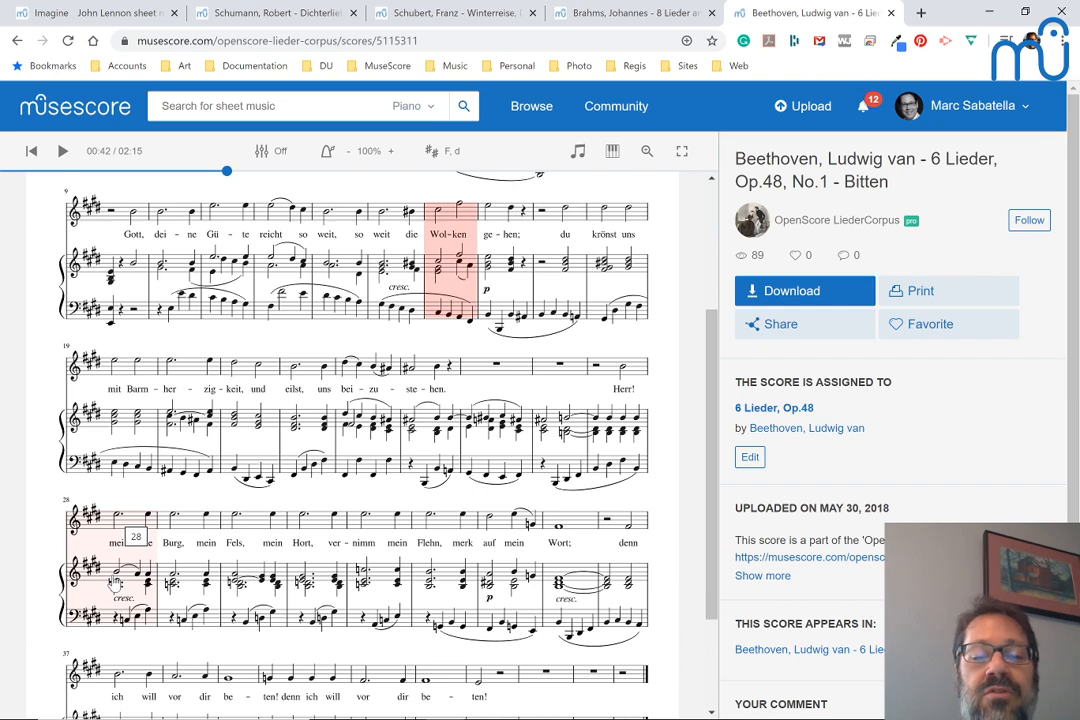
scroll(114, 584, "down", 1)
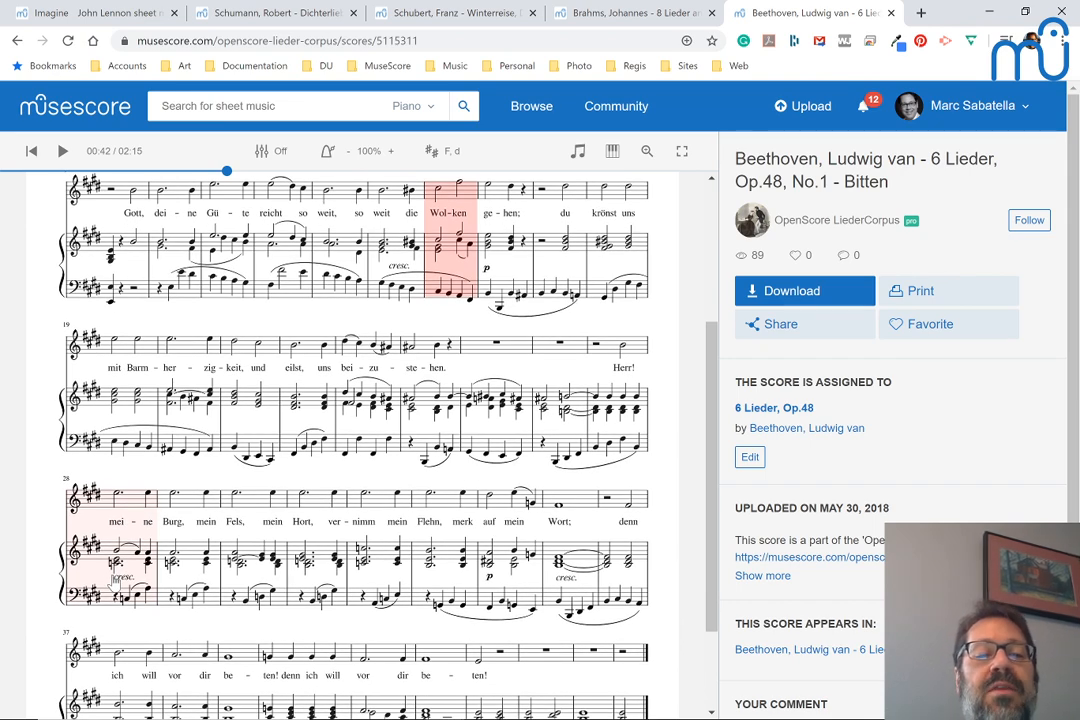
scroll(114, 584, "up", 2)
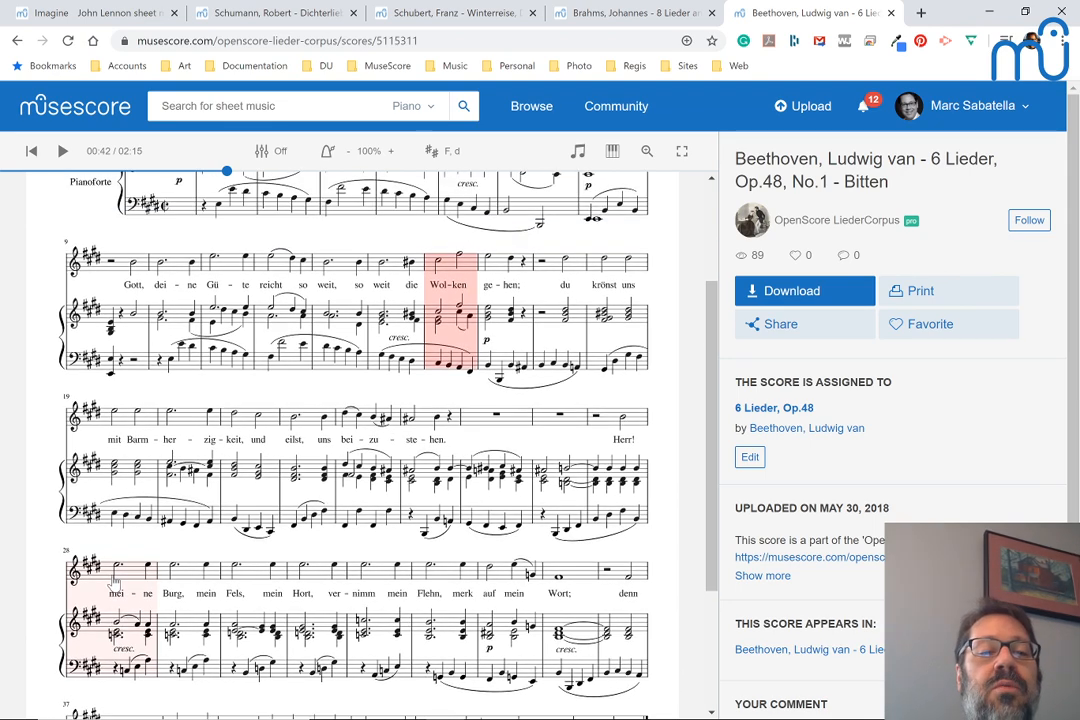
Open the Brahms score "Vor dem Fenster", copy its web address, and switch to the YouTube live chat window
left_click(601, 18)
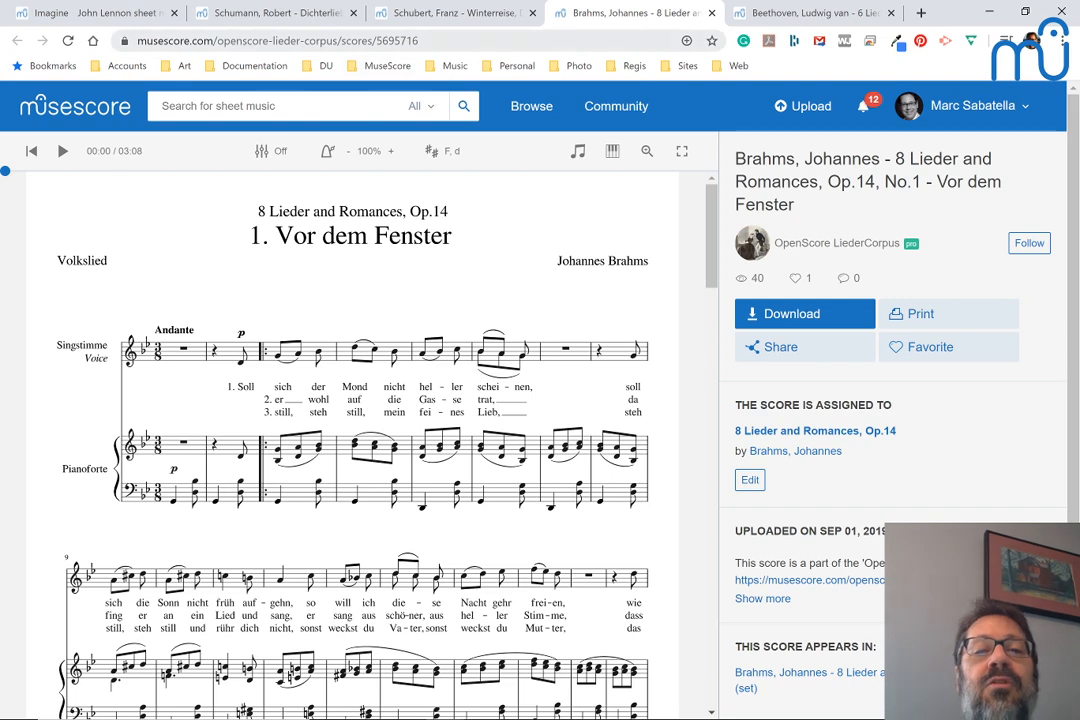
left_click(400, 41)
key("ctrl+c")
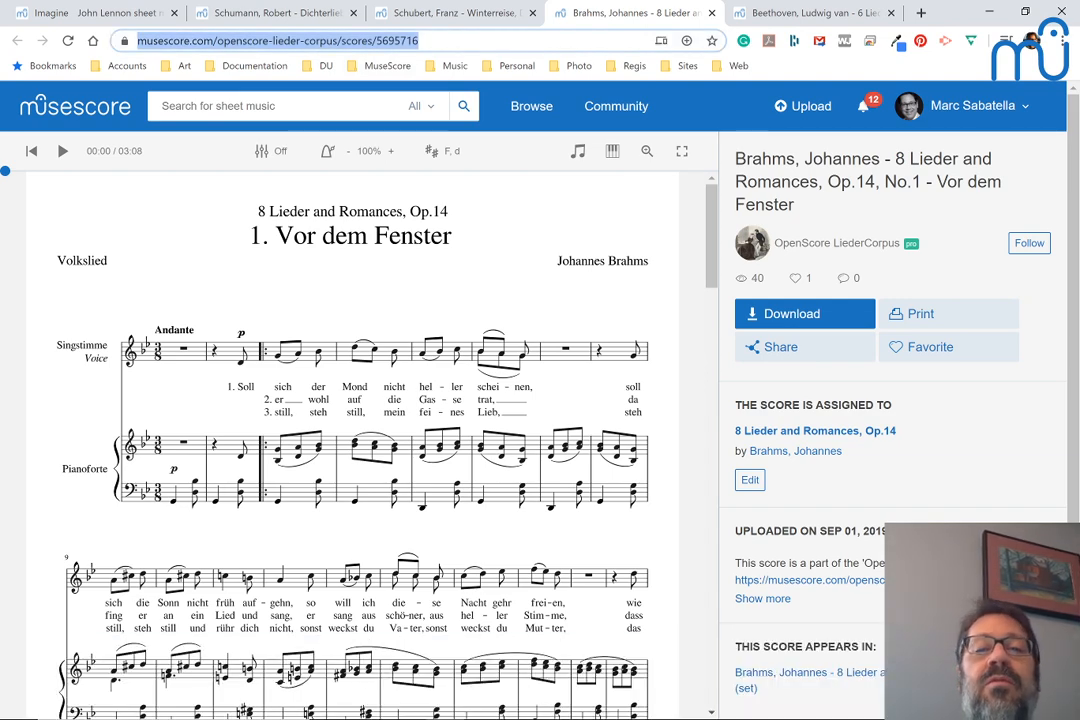
key("alt+Tab")
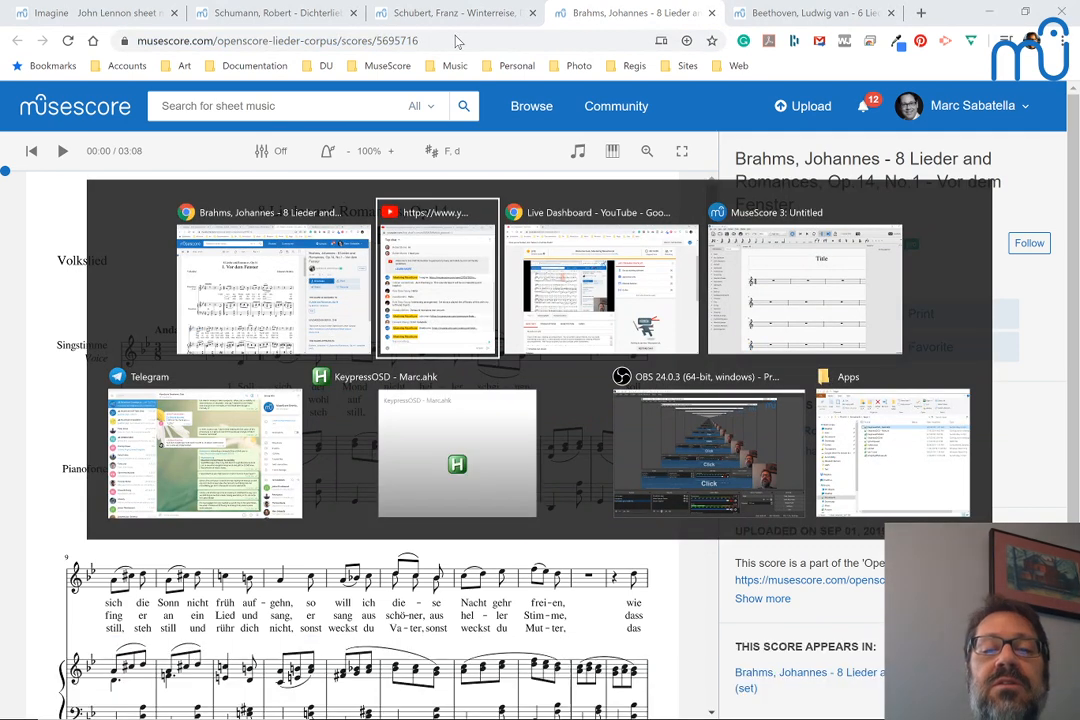
type("Brahnms:")
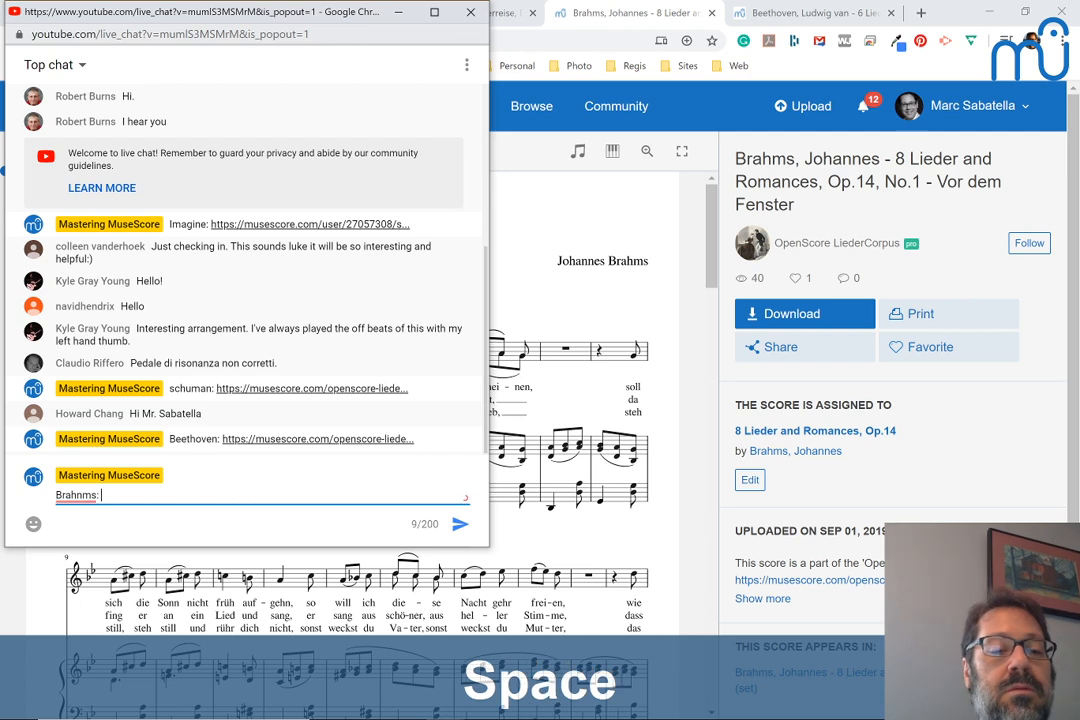
key("BackSpace")
key("BackSpace")
key("BackSpace")
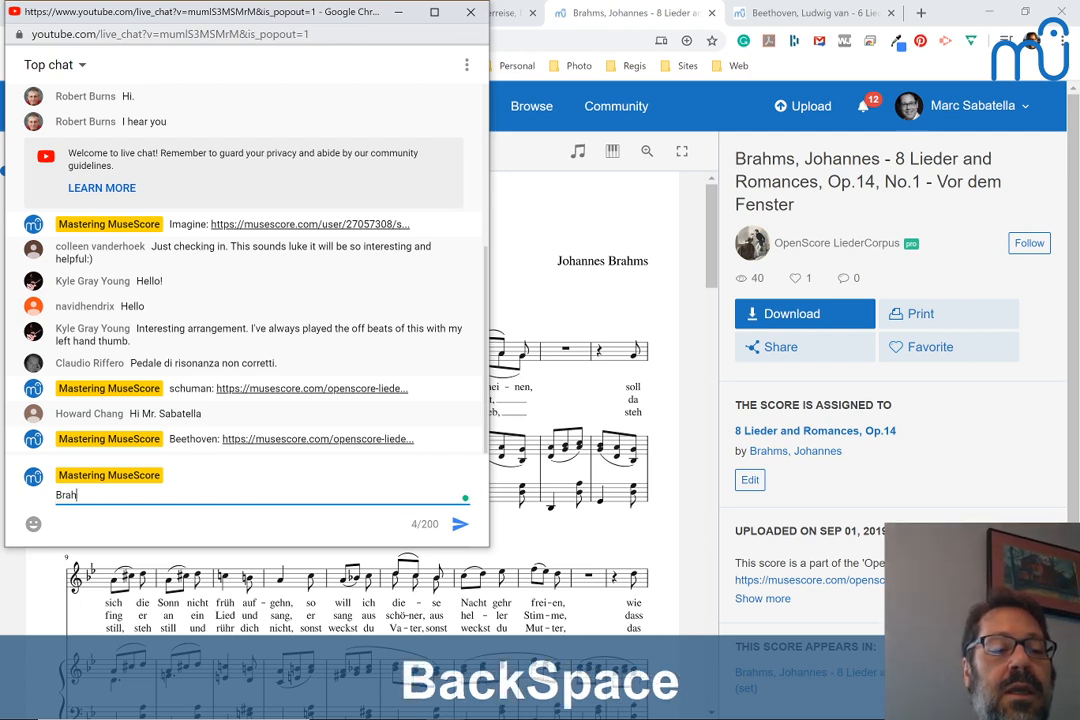
type("ms:")
key("ctrl+v")
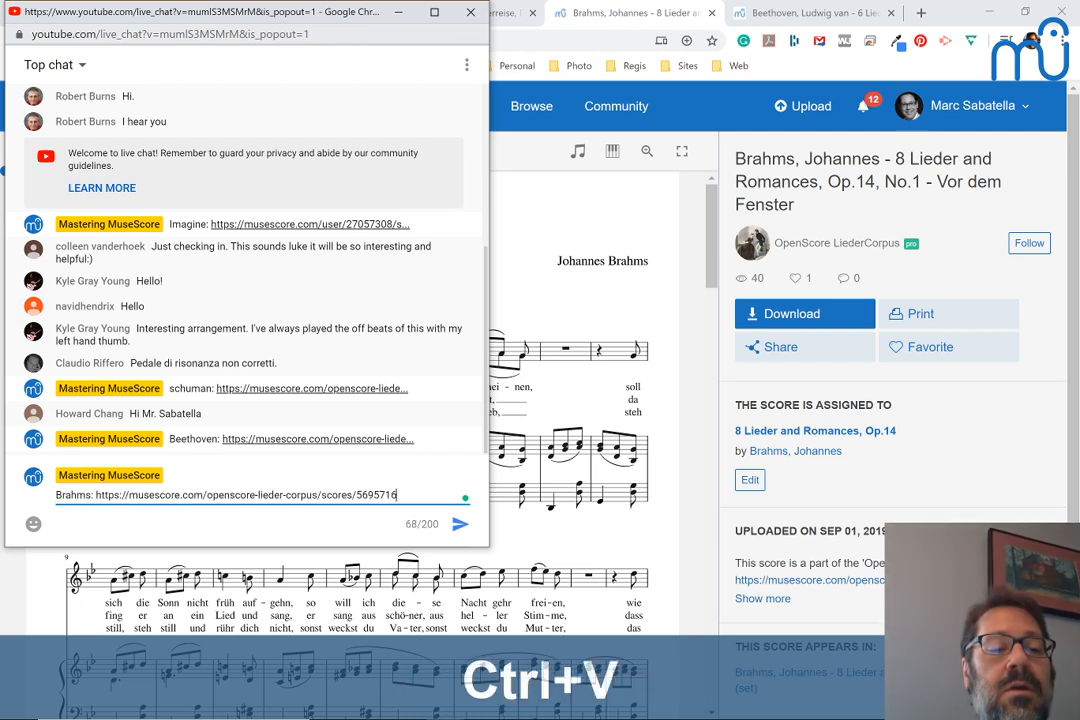
key("Return")
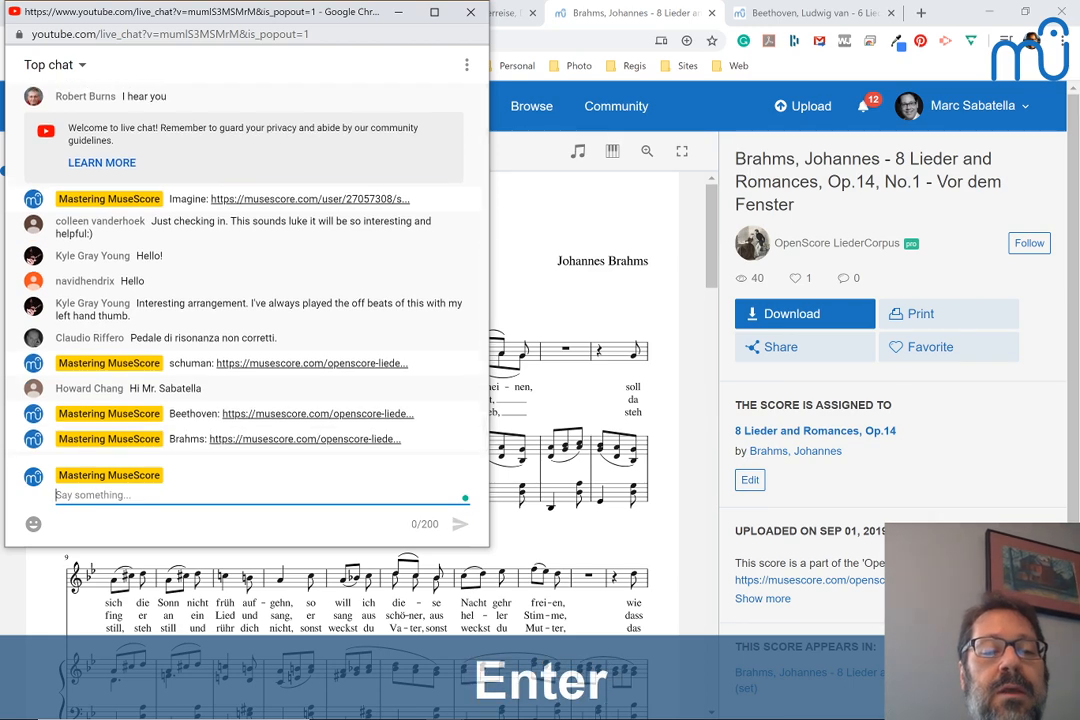
key("alt+Tab")
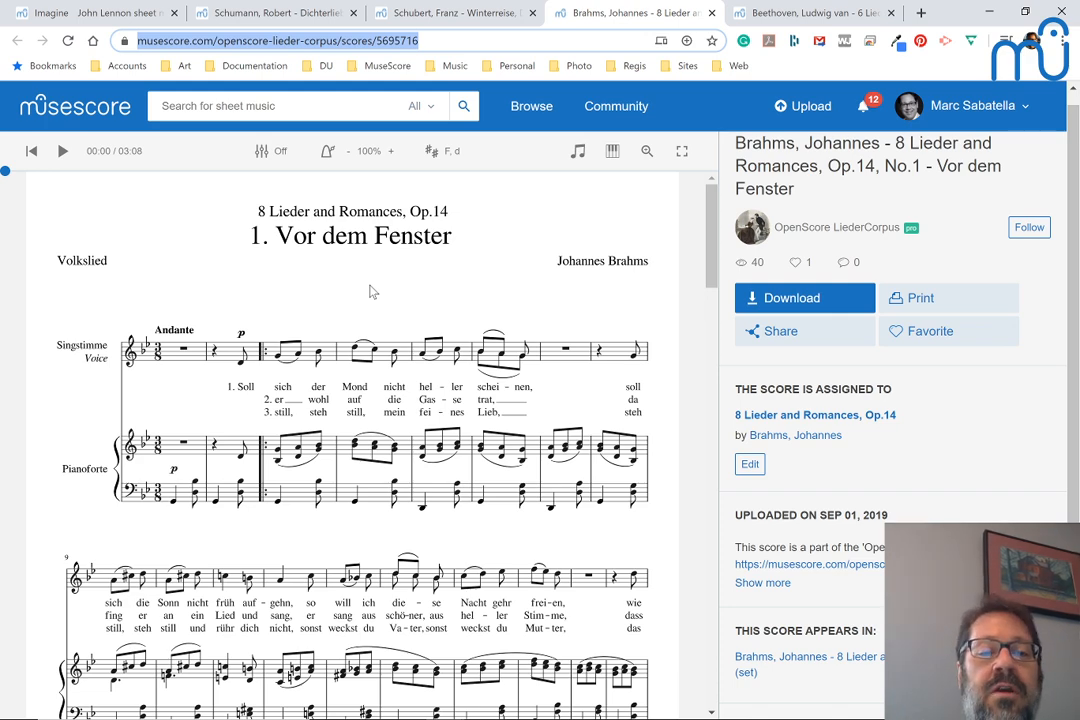
Examine the Brahms piano accompaniment against the vocal line from measure 1 through the repeat endings, selecting measure 3 along the way
scroll(188, 266, "down", 1)
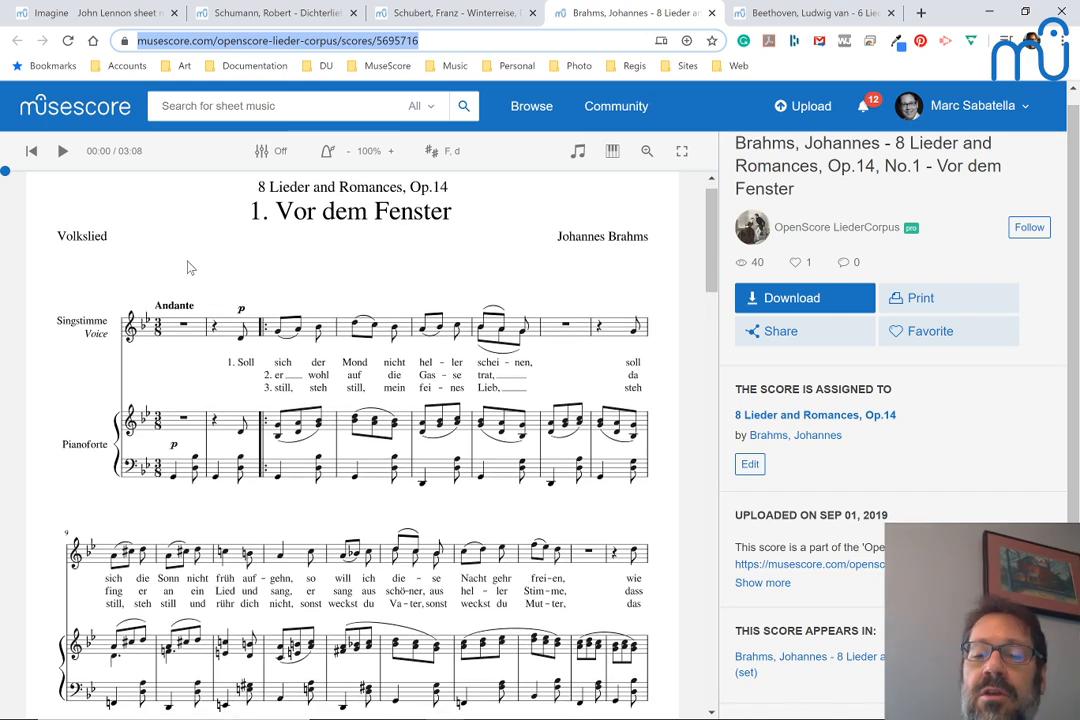
scroll(188, 266, "down", 1)
scroll(188, 266, "up", 1)
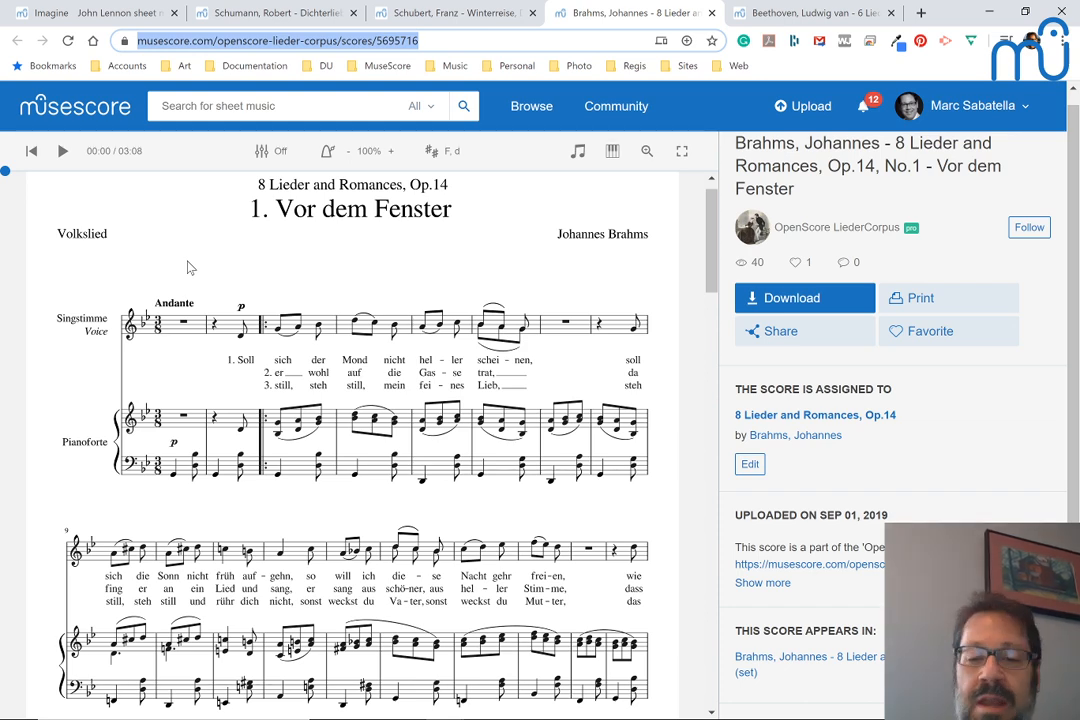
scroll(107, 292, "up", 1)
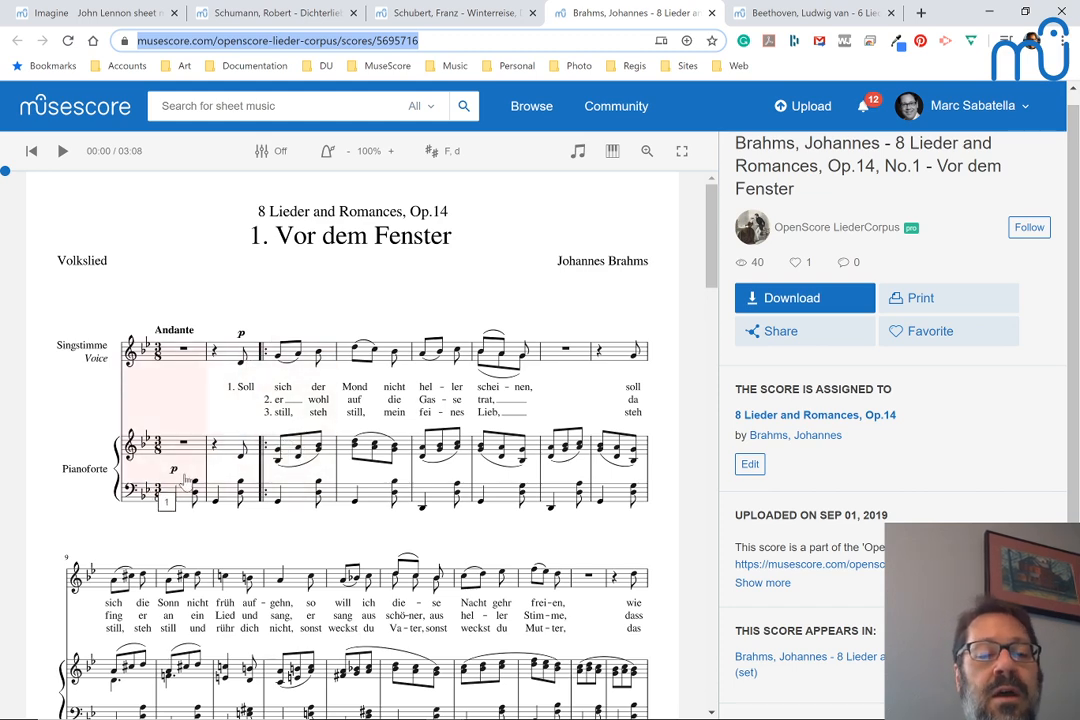
scroll(283, 491, "down", 2)
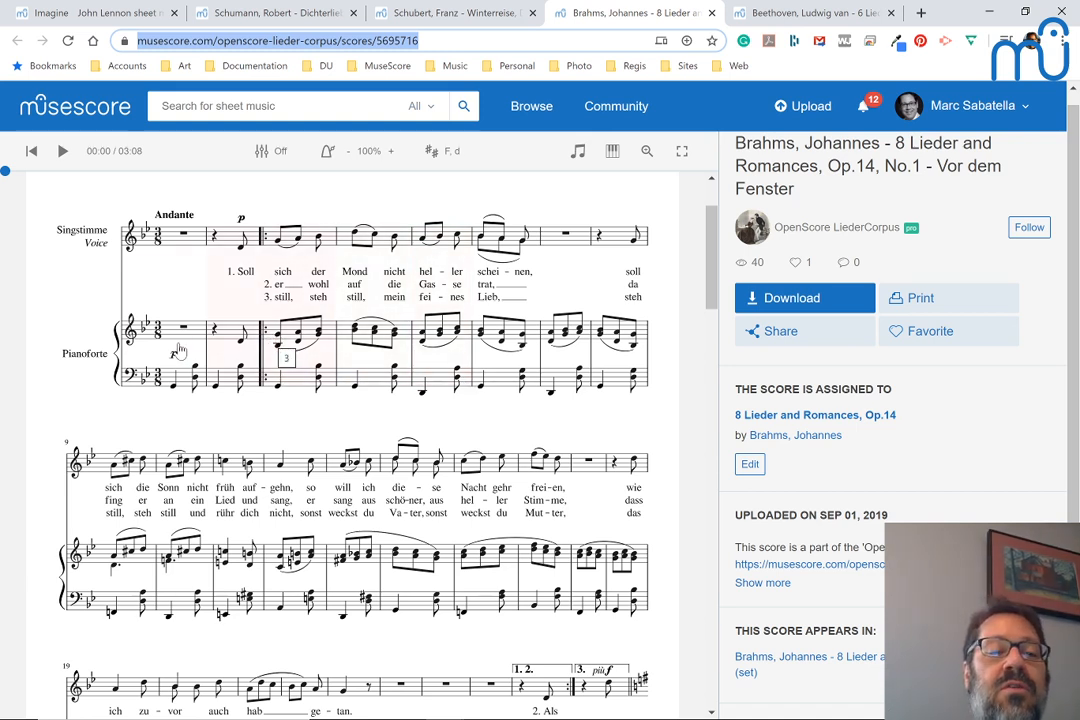
left_click(284, 342)
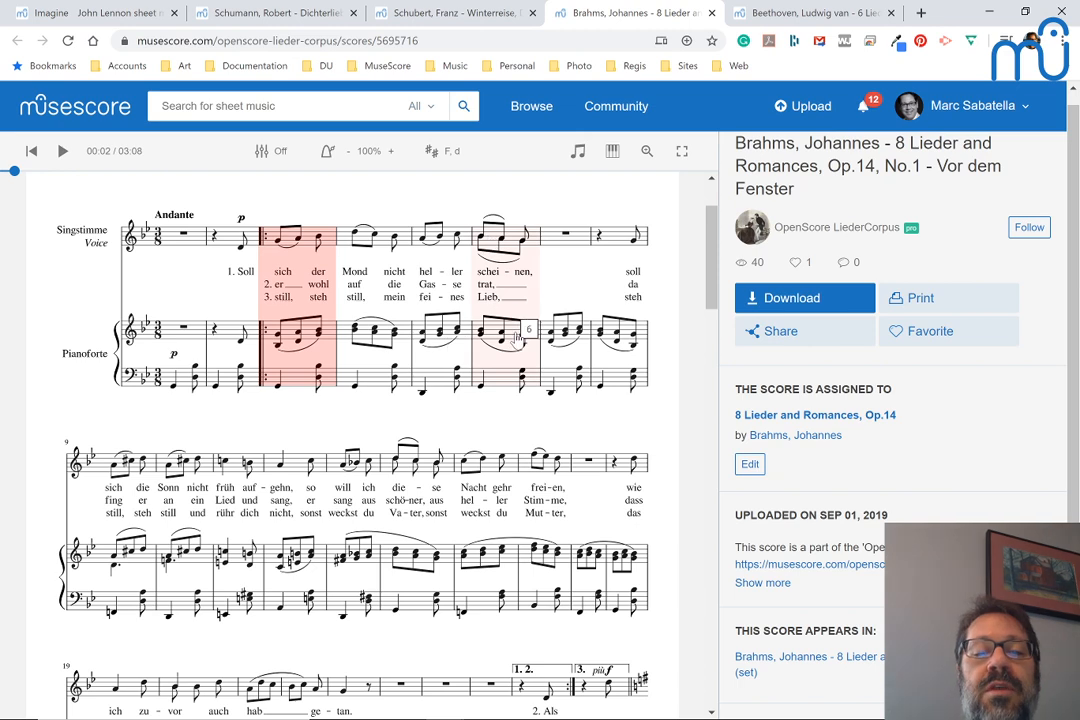
scroll(515, 338, "down", 1)
scroll(518, 338, "down", 2)
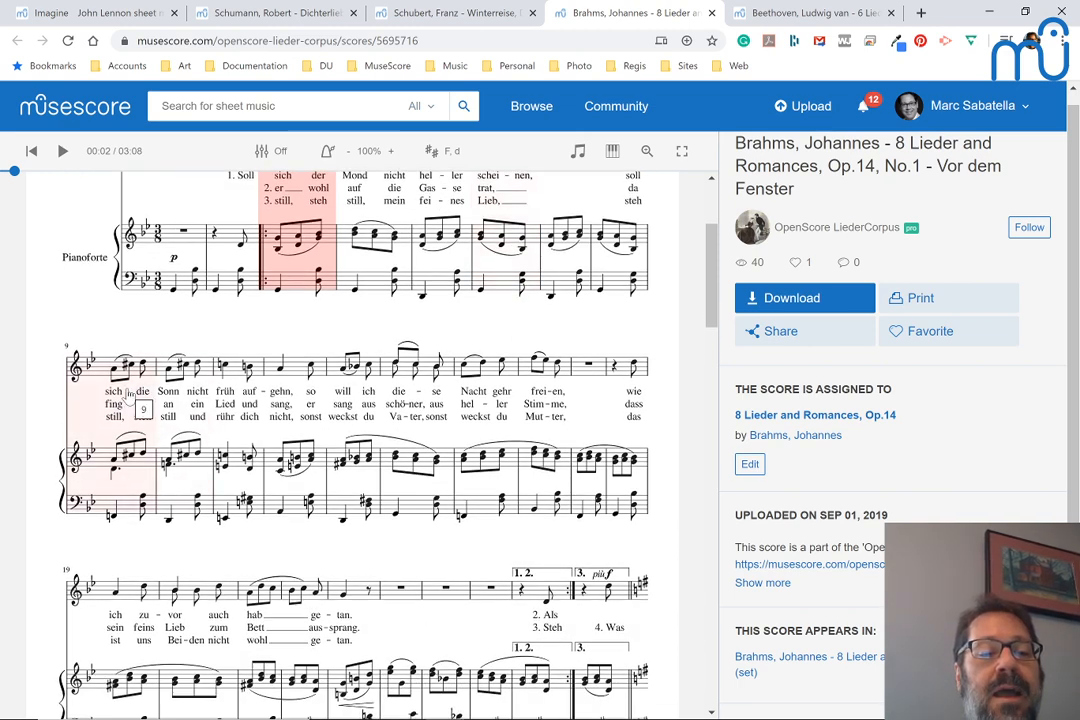
scroll(220, 390, "down", 4)
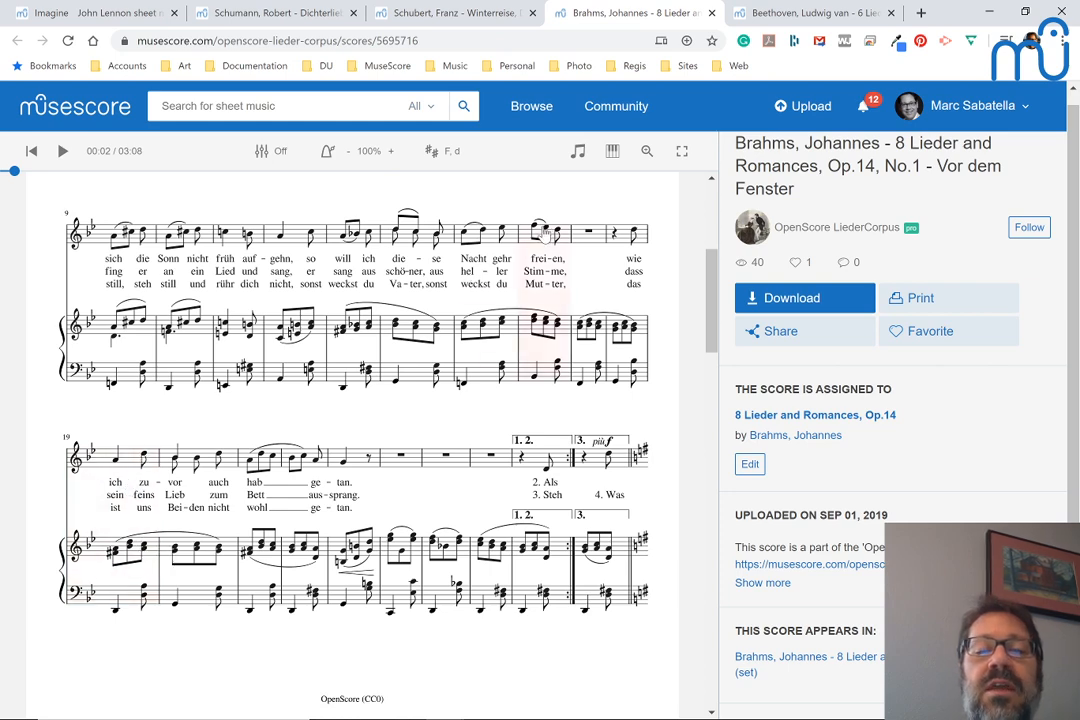
scroll(550, 236, "up", 2)
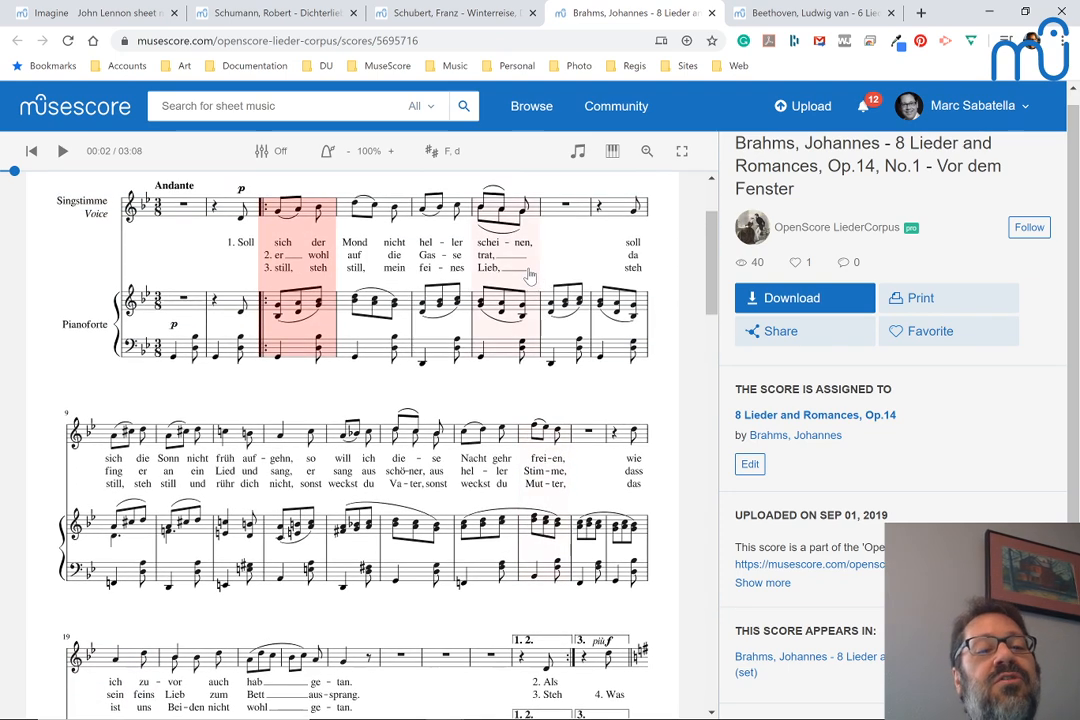
Play the Brahms score from measure 3 and pause in measure 14, on the word "diese"
left_click(288, 215)
key("space")
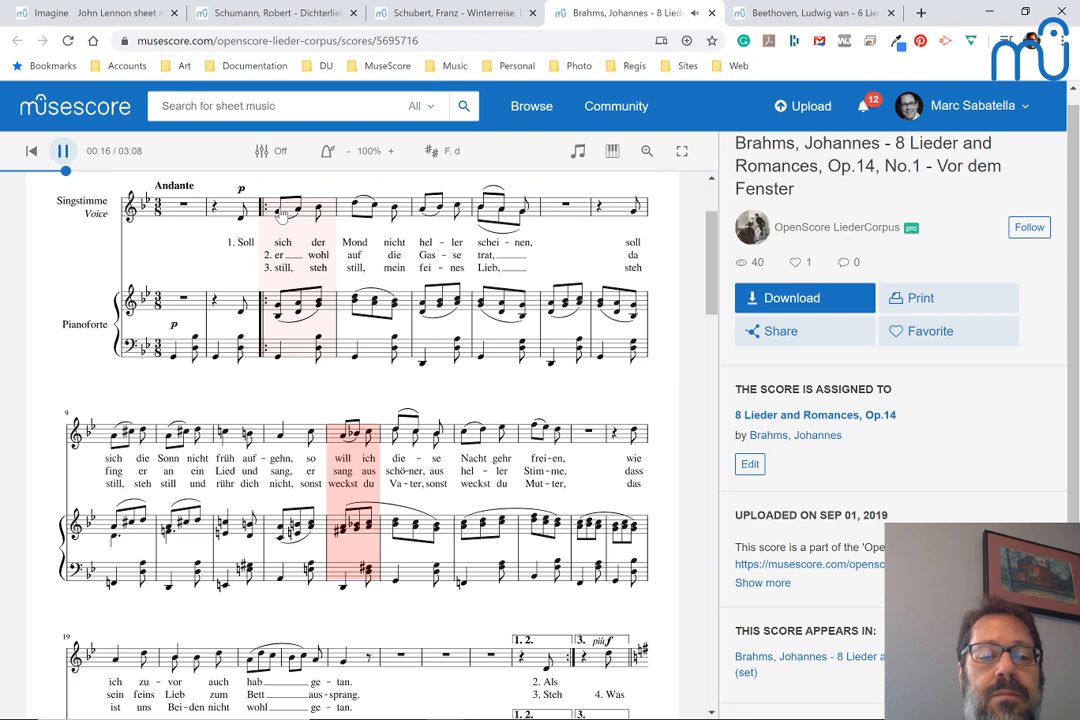
key("space")
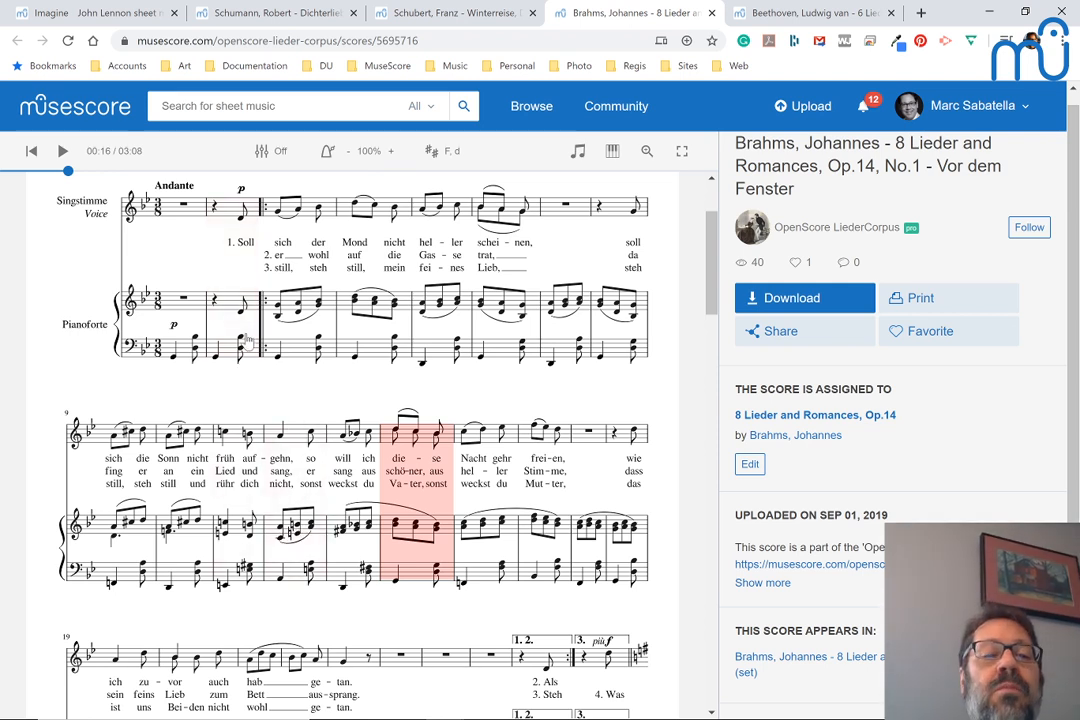
Play the Brahms score from measure 17 and pause in measure 23, at the end of the vocal phrase
scroll(245, 340, "down", 3)
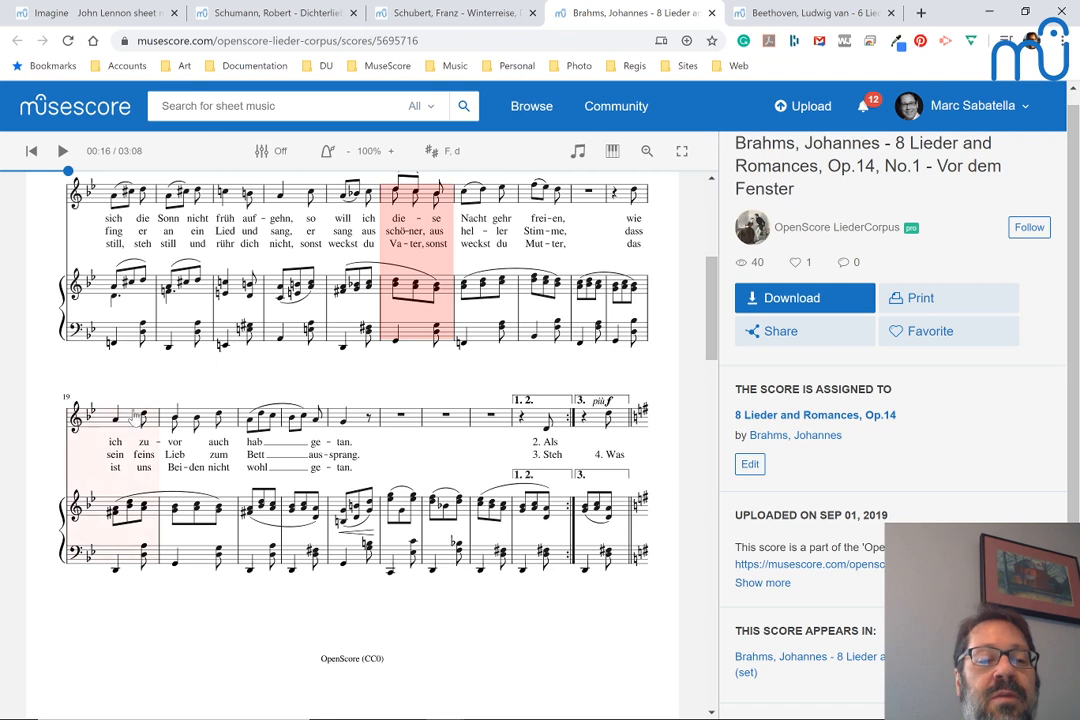
left_click(581, 204)
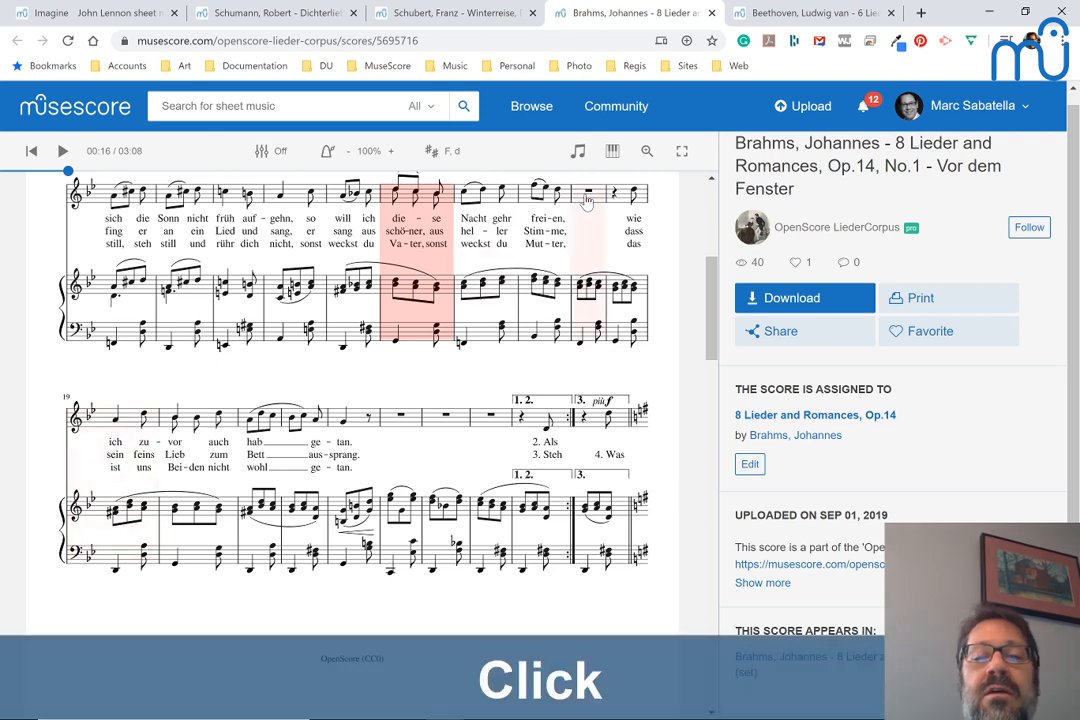
key("space")
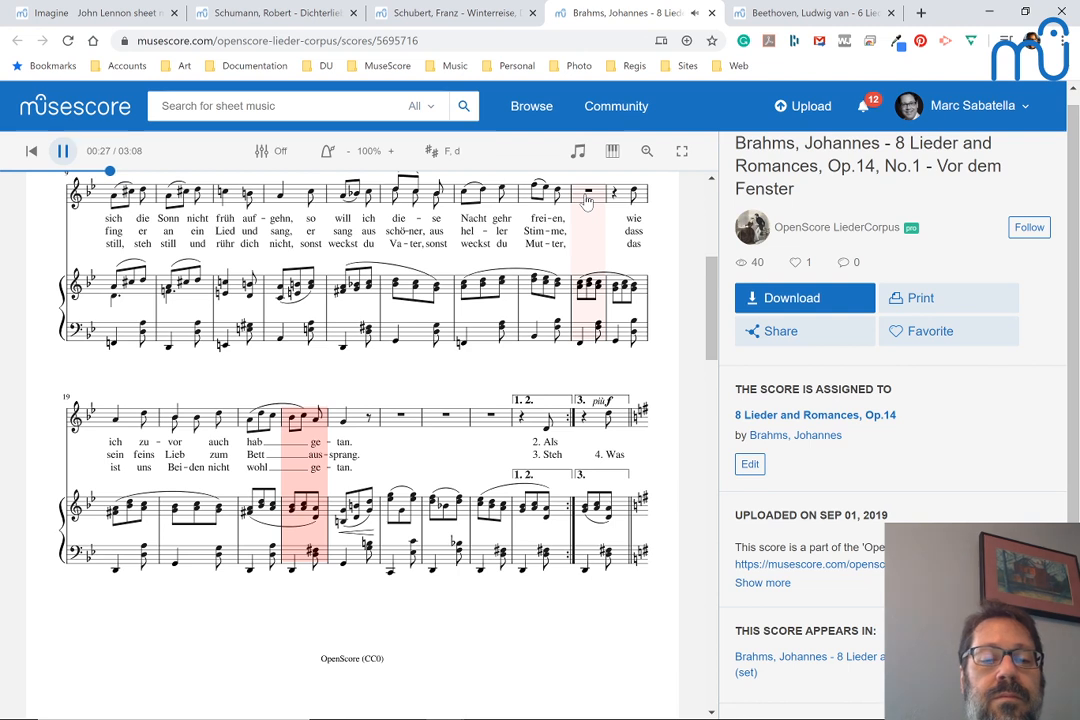
key("space")
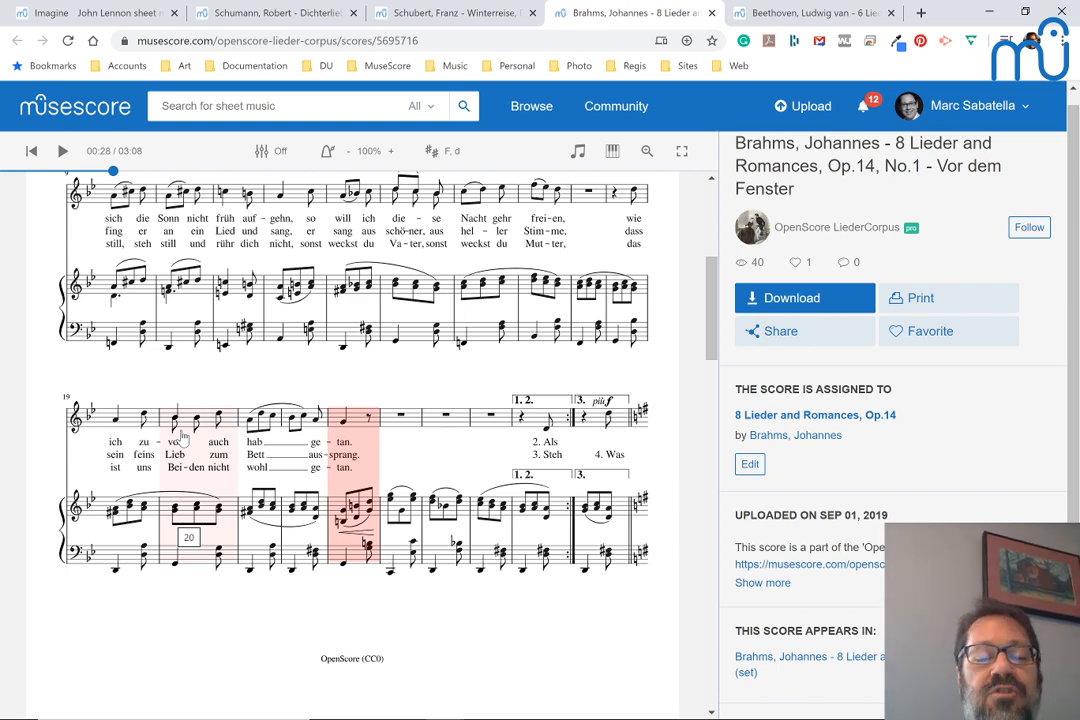
Return to the Imagine score and examine the piano accompaniment in its opening measures
left_click(58, 13)
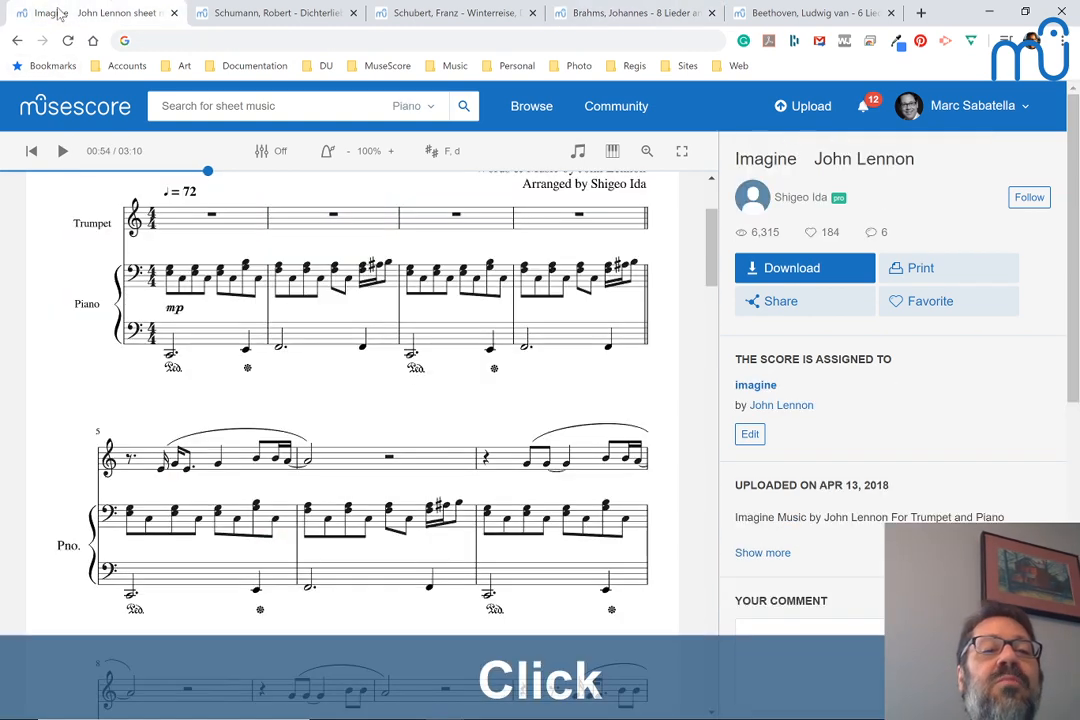
scroll(155, 212, "up", 3)
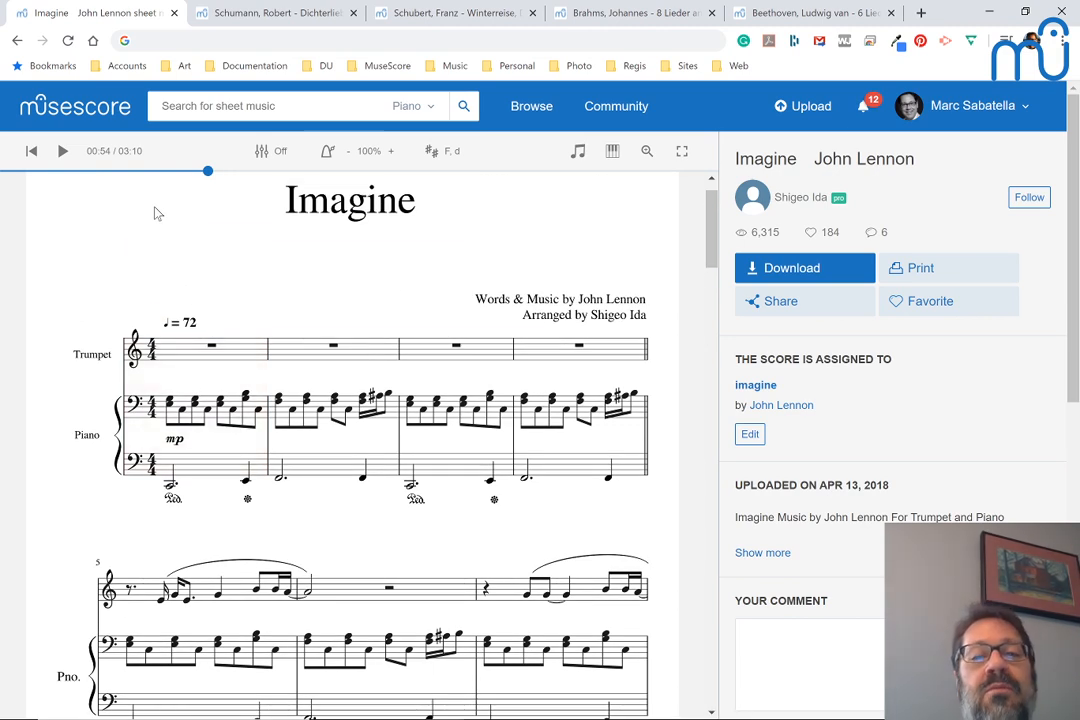
scroll(155, 212, "down", 1)
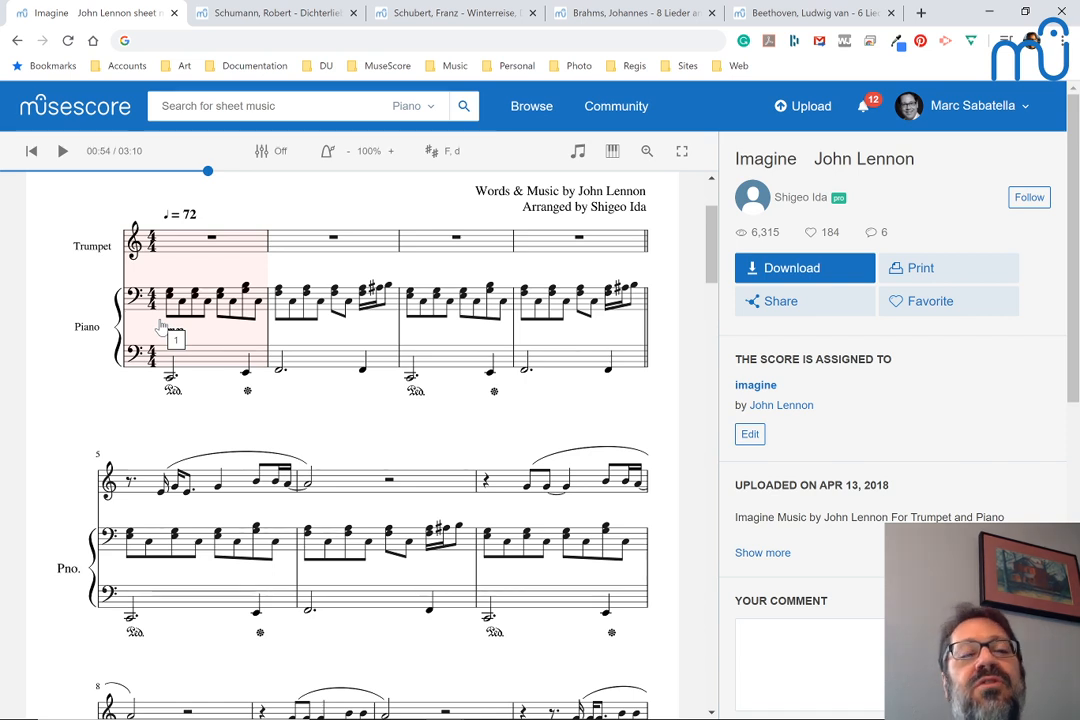
left_click(258, 99)
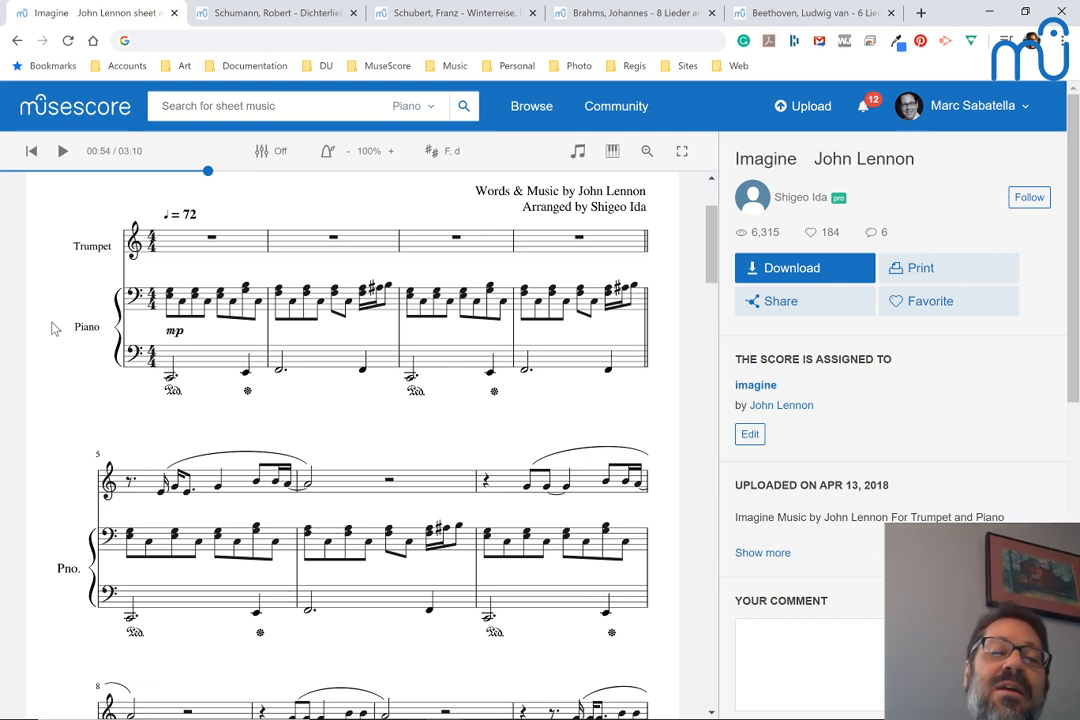
scroll(54, 328, "up", 2)
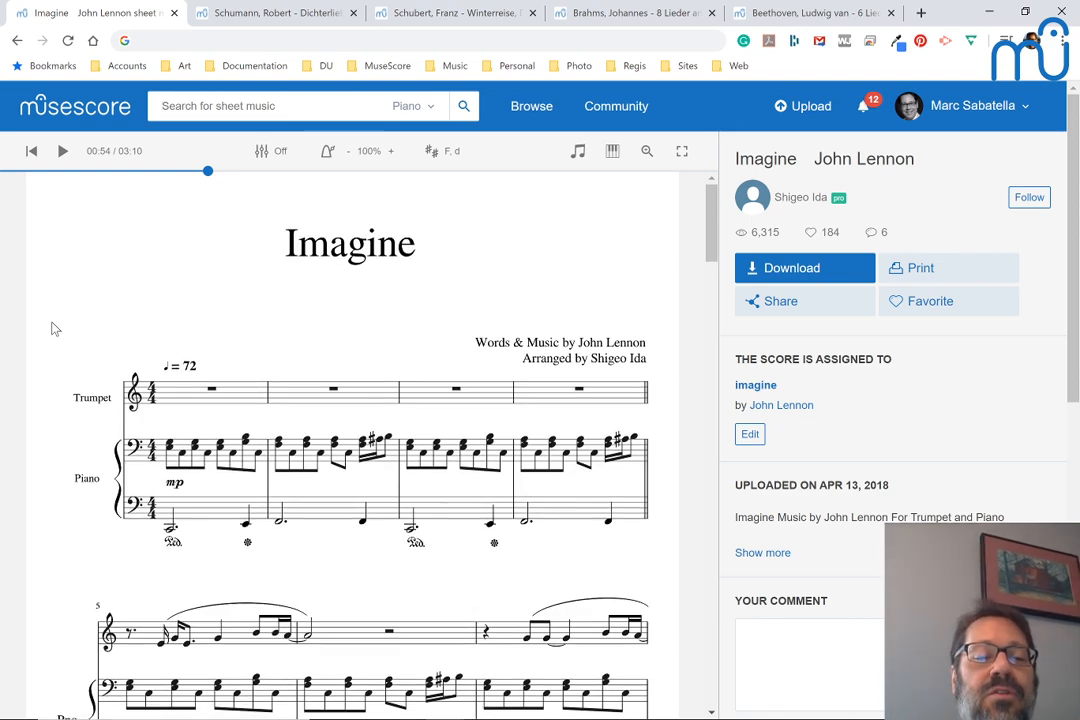
scroll(54, 328, "down", 1)
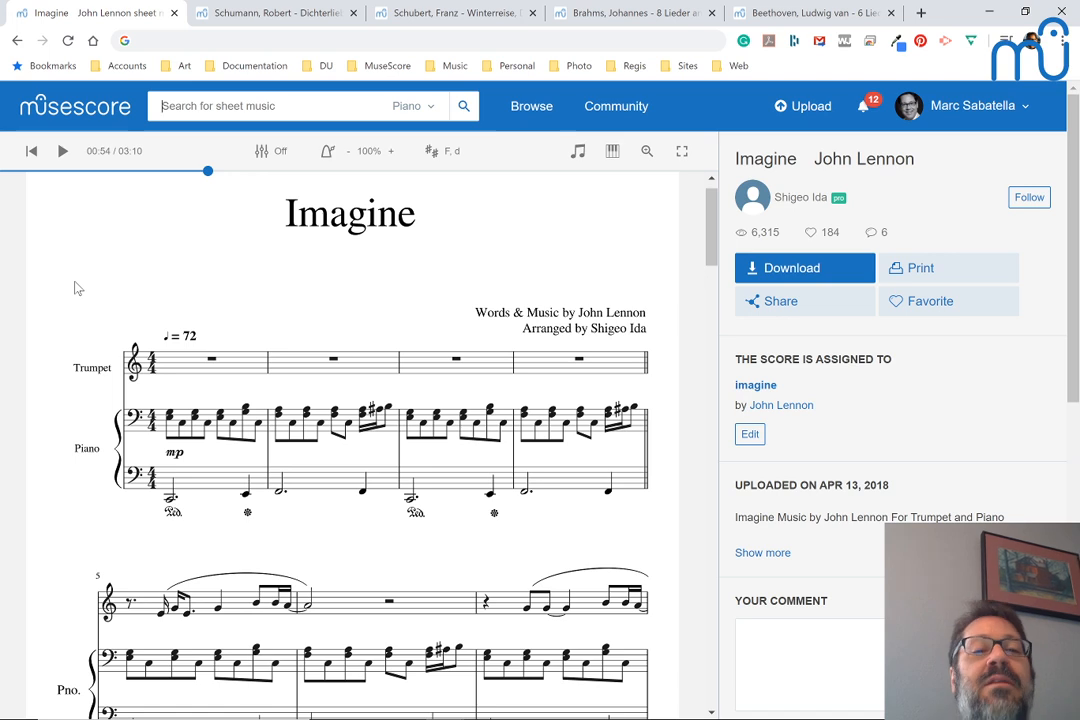
scroll(74, 288, "down", 1)
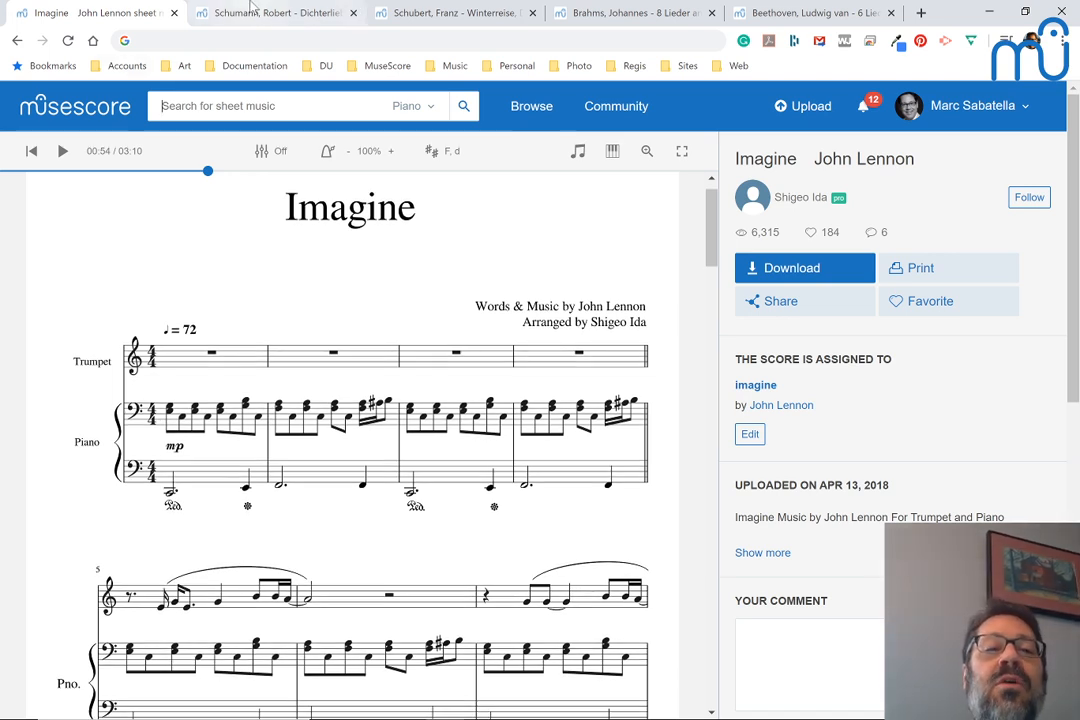
Post the link to Schubert's Täuschung score in the livestream chat, labelled "Schubert:", and return to the score
left_click(428, 13)
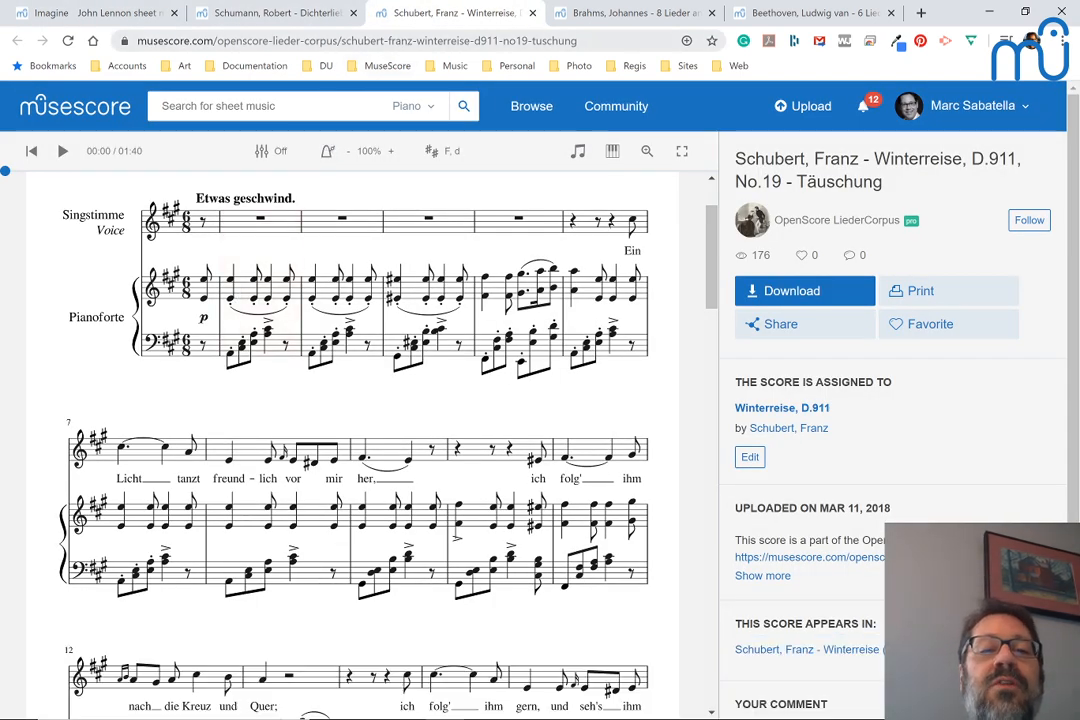
left_click(349, 42)
key("ctrl+c")
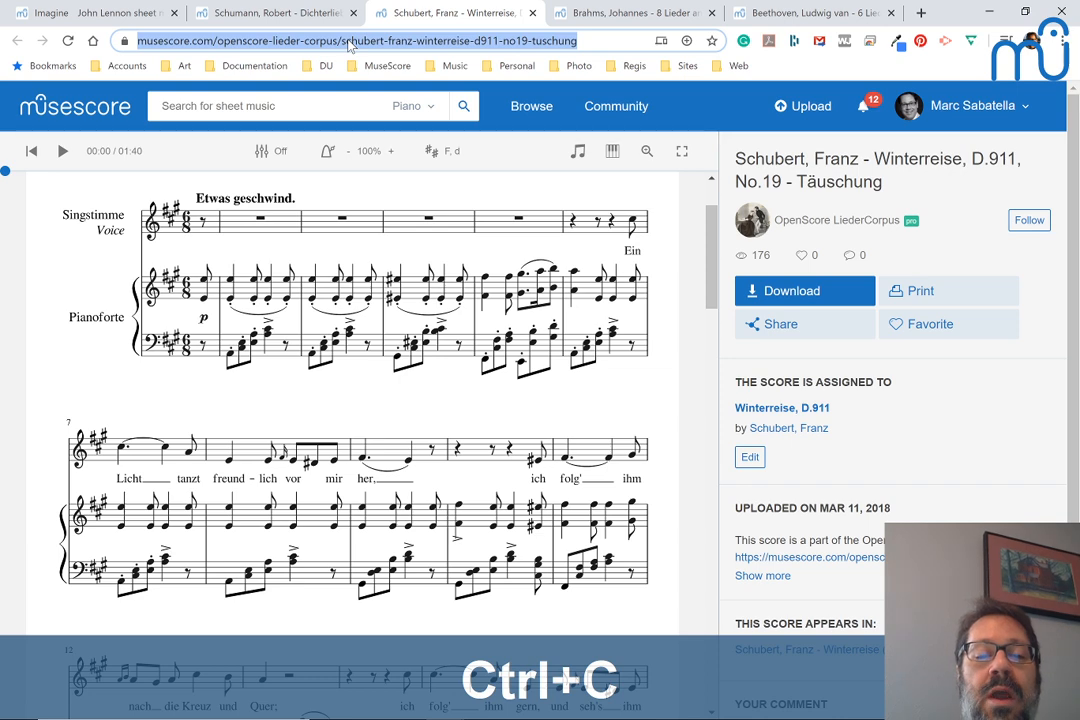
key("alt+Tab")
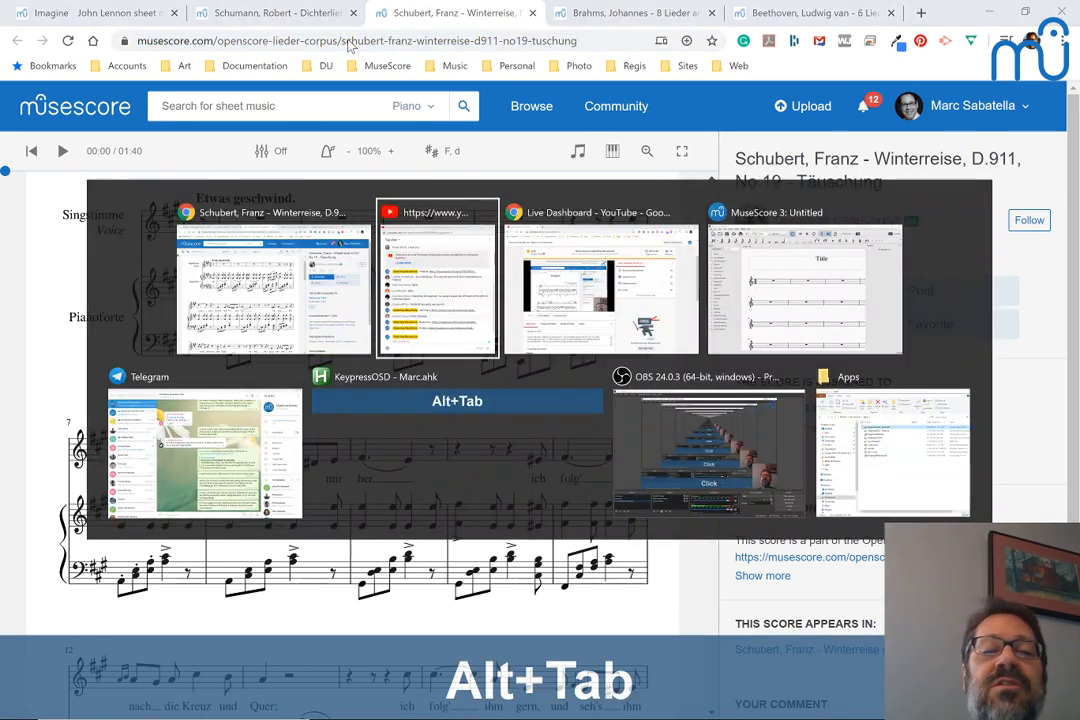
type("Schu")
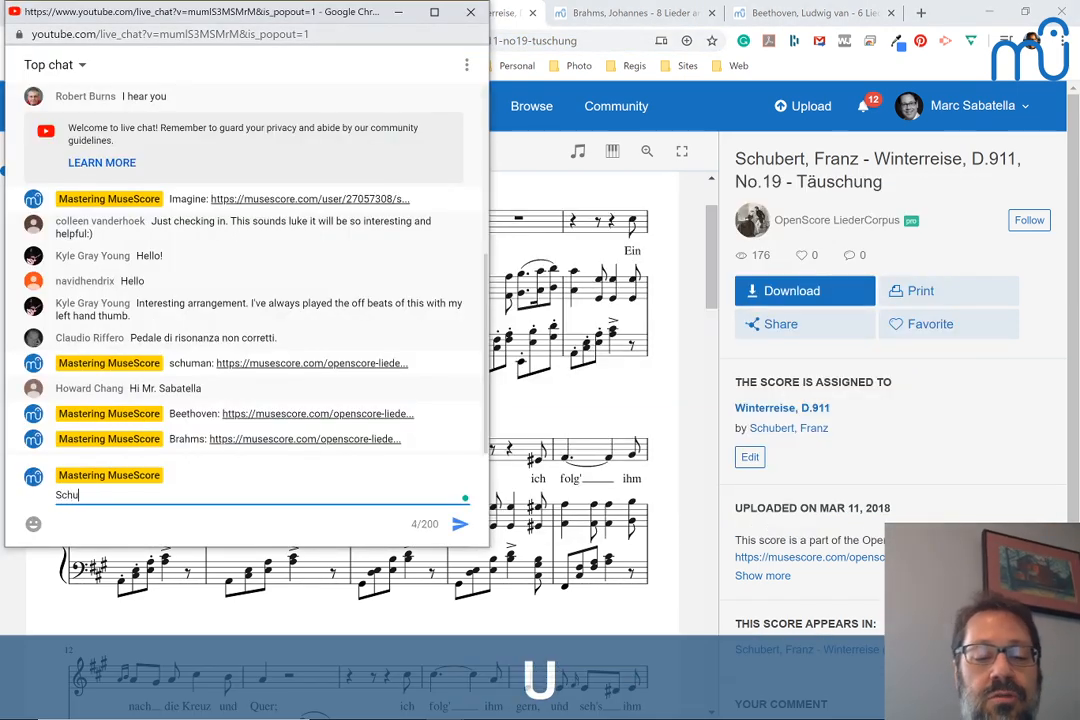
type("bert:")
key("ctrl+v")
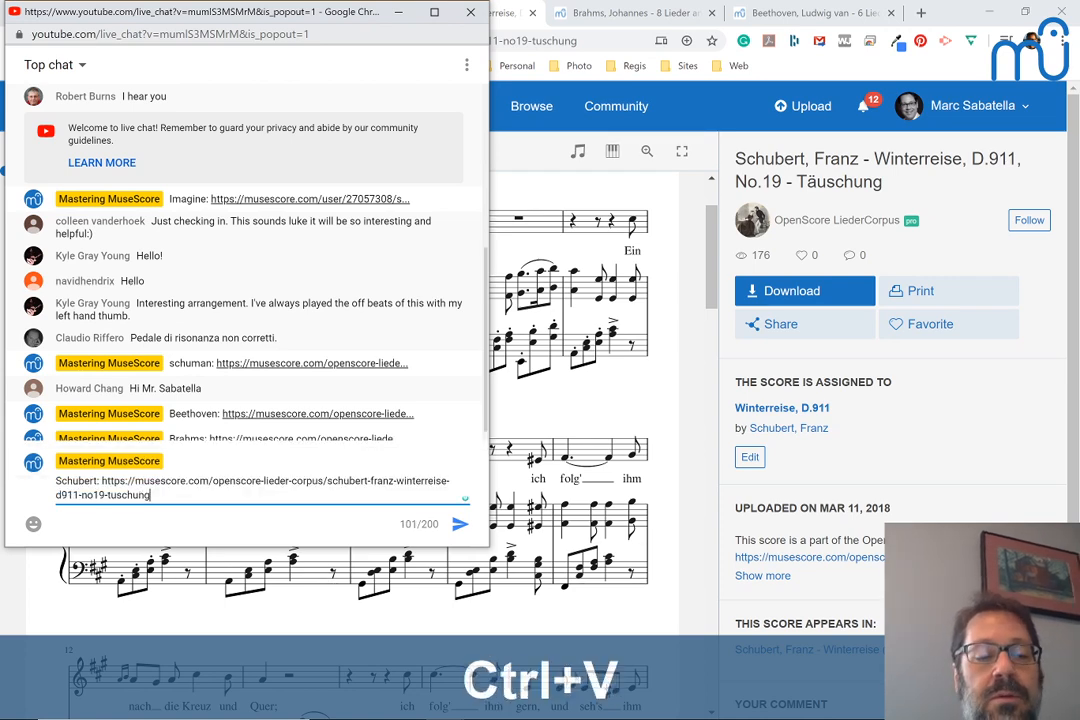
key("Return")
key("alt+Tab")
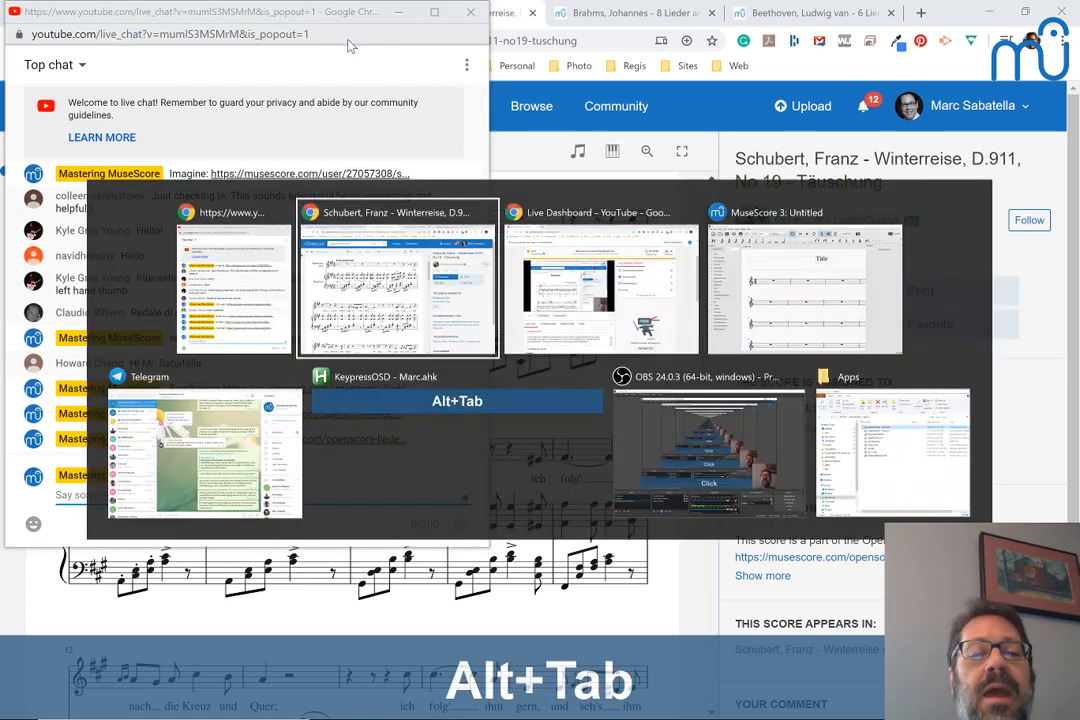
Play the opening of the Schubert score from measure 2 and pause within that measure
scroll(229, 184, "down", 1)
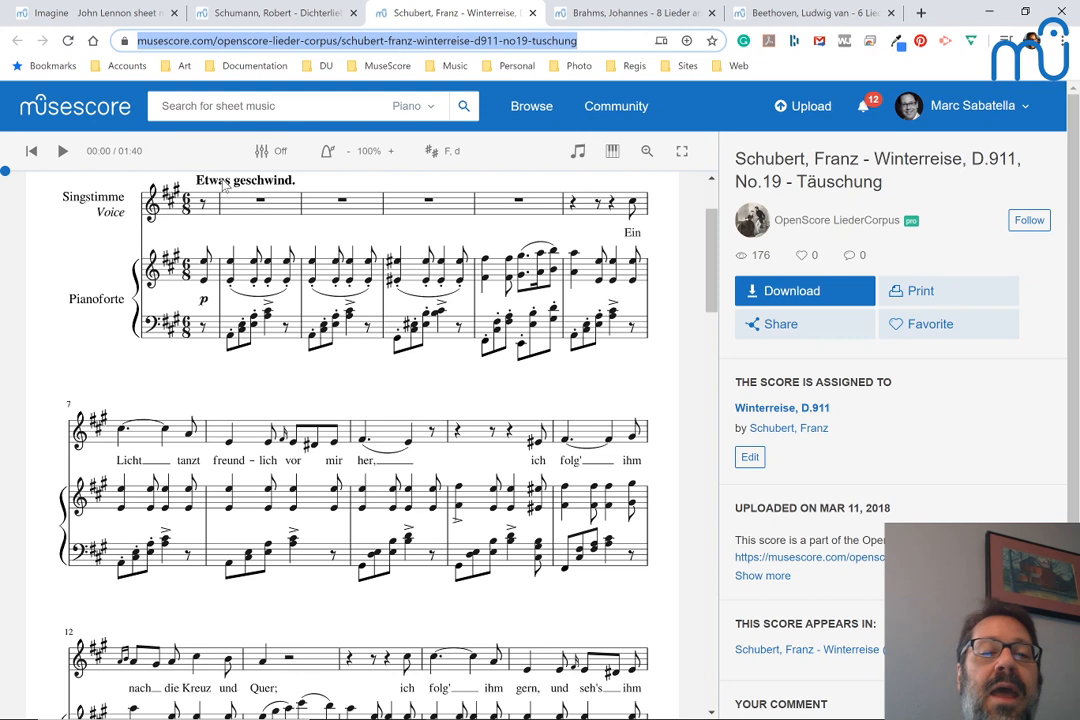
left_click(232, 270)
key("space")
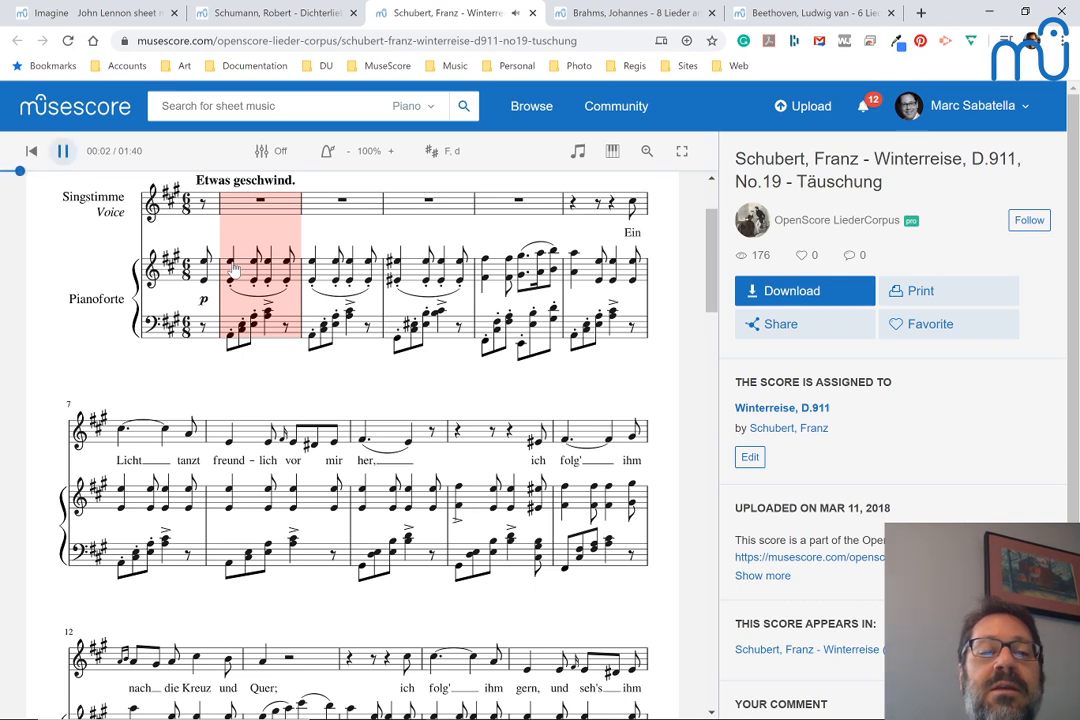
key("space")
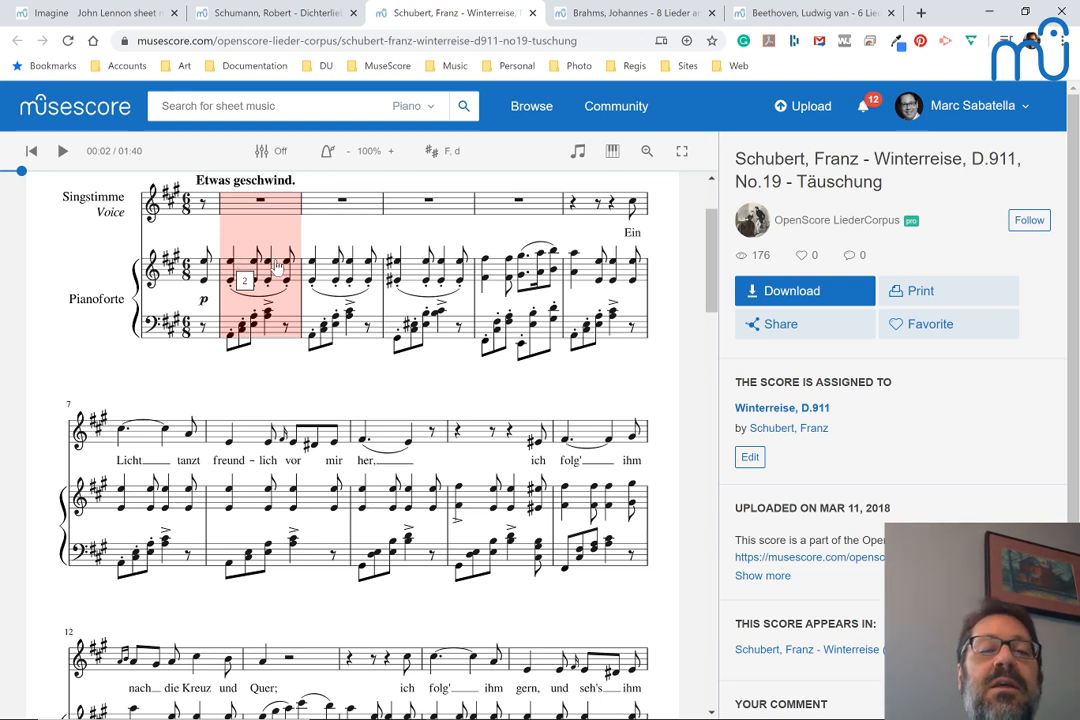
Examine how the Schubert piano accompaniment pattern develops from the introduction through the closing measures, including the chords in measures 29 to 31
scroll(395, 322, "down", 1)
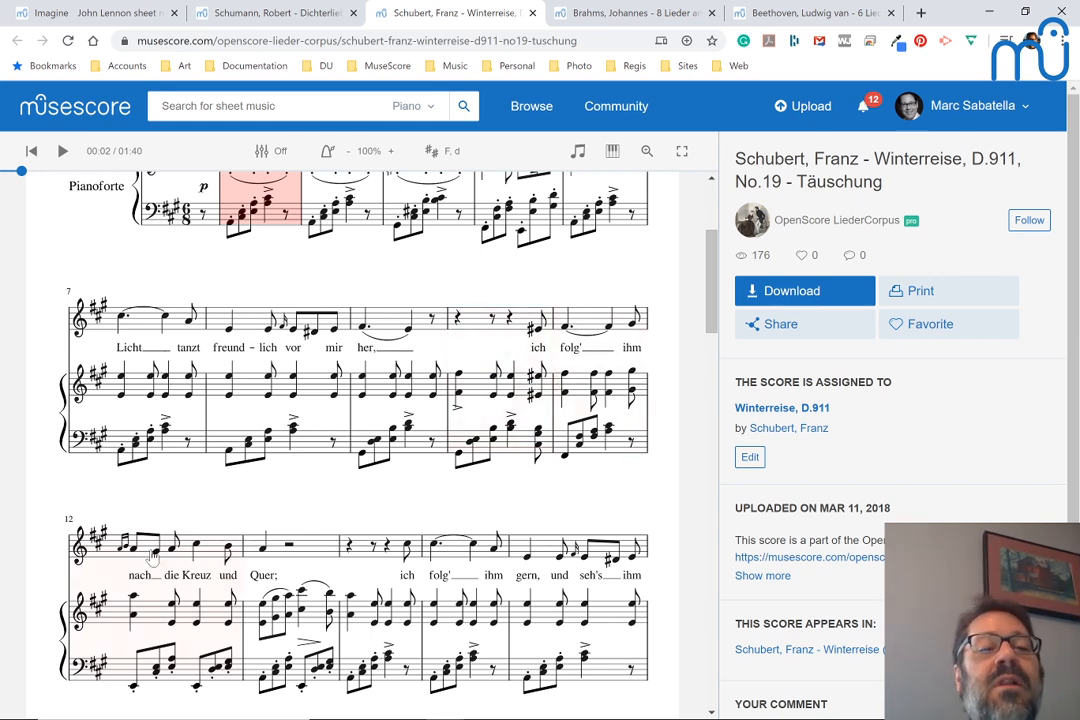
scroll(368, 368, "up", 2)
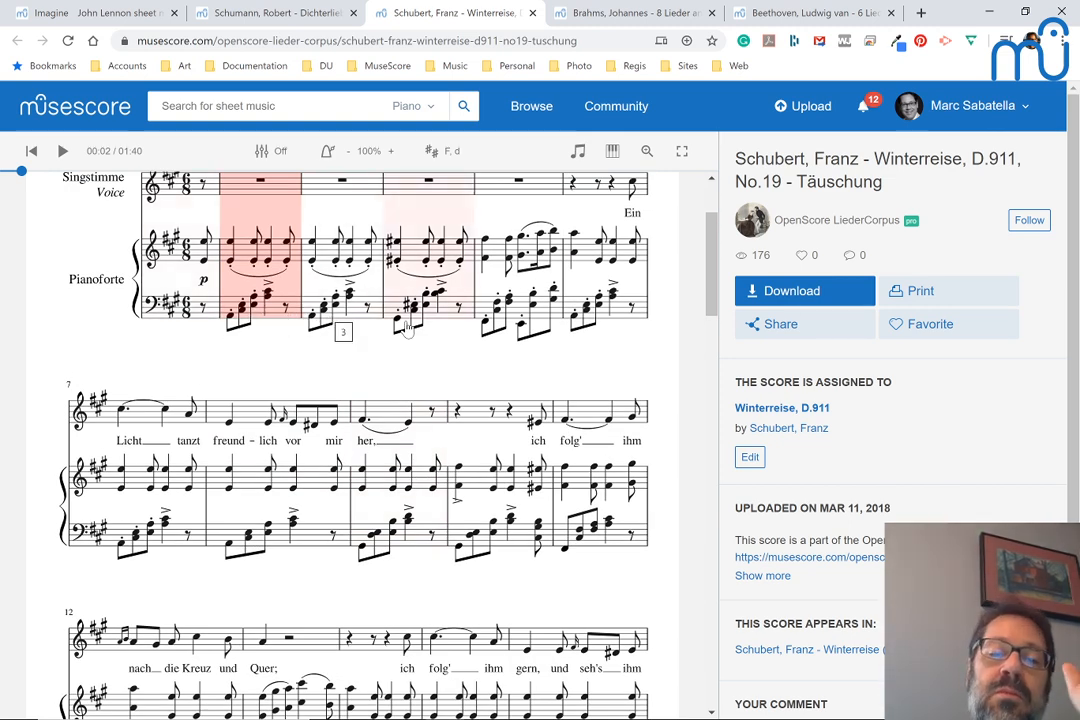
scroll(364, 477, "down", 4)
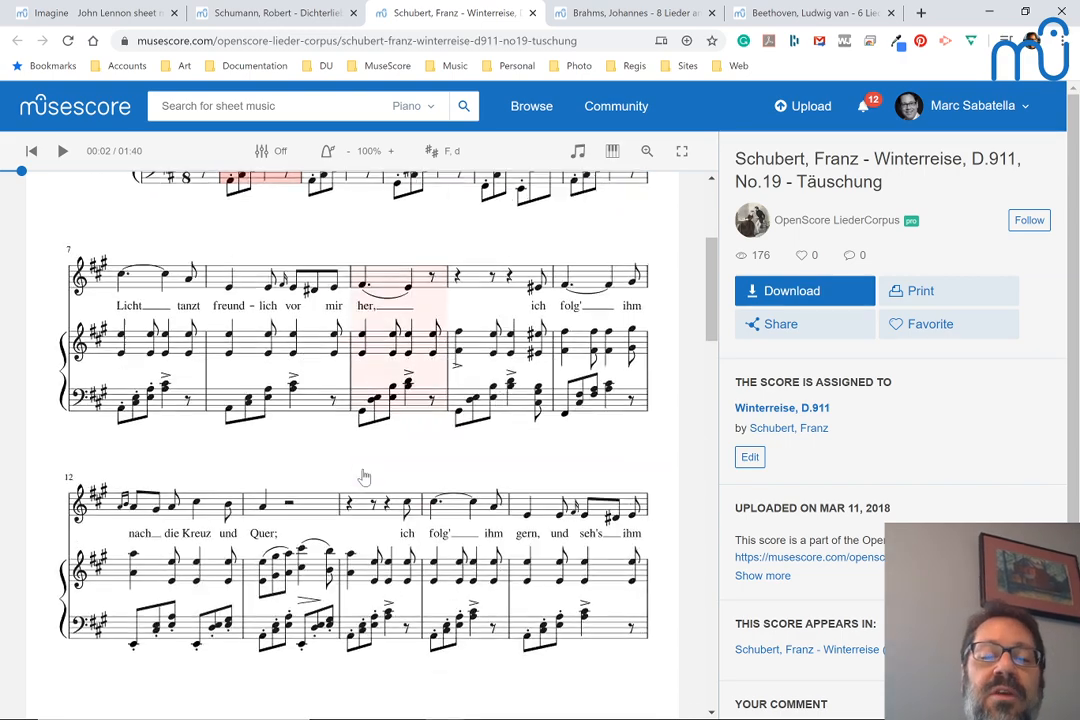
scroll(364, 477, "down", 5)
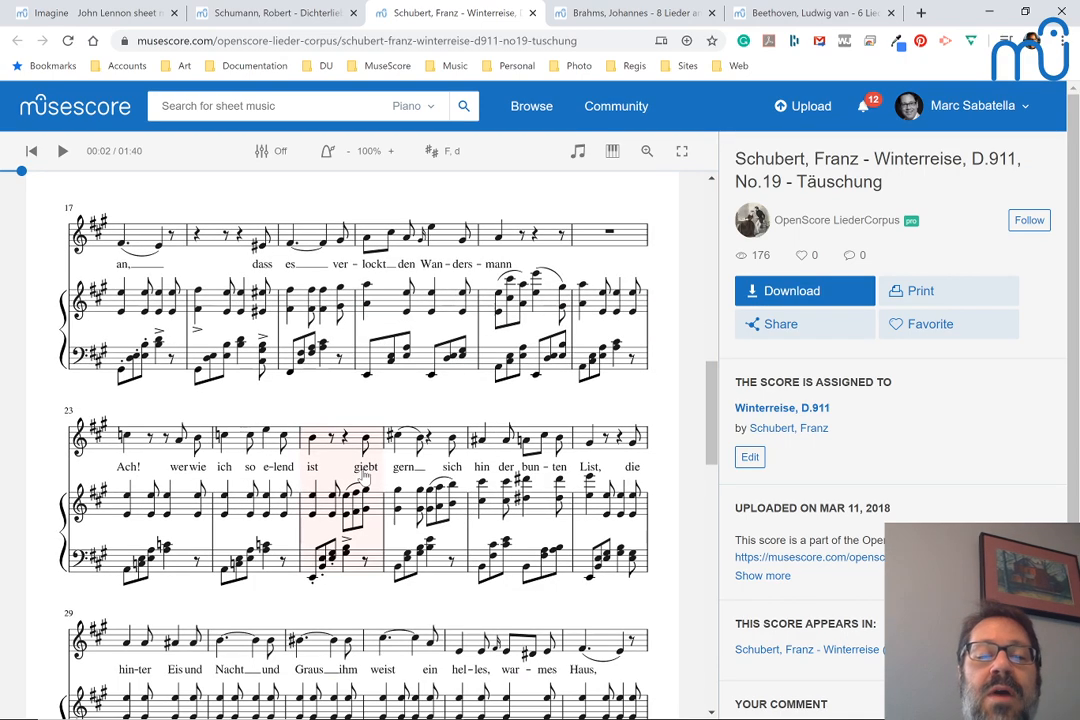
scroll(241, 234, "down", 1)
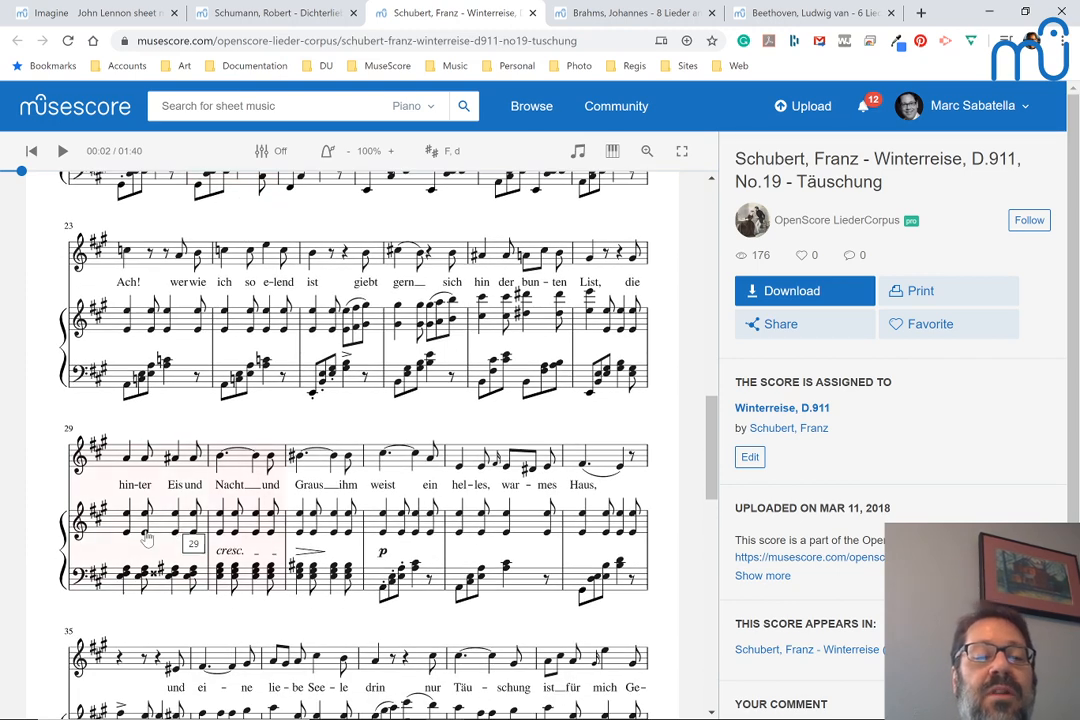
scroll(258, 536, "down", 3)
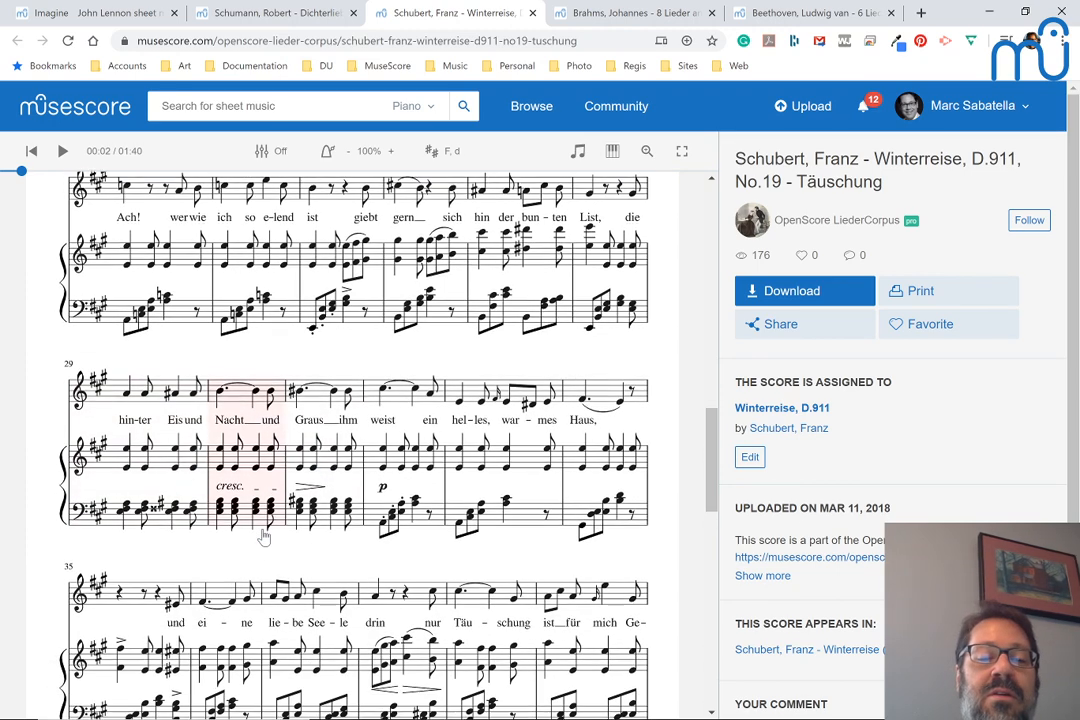
scroll(349, 540, "down", 5)
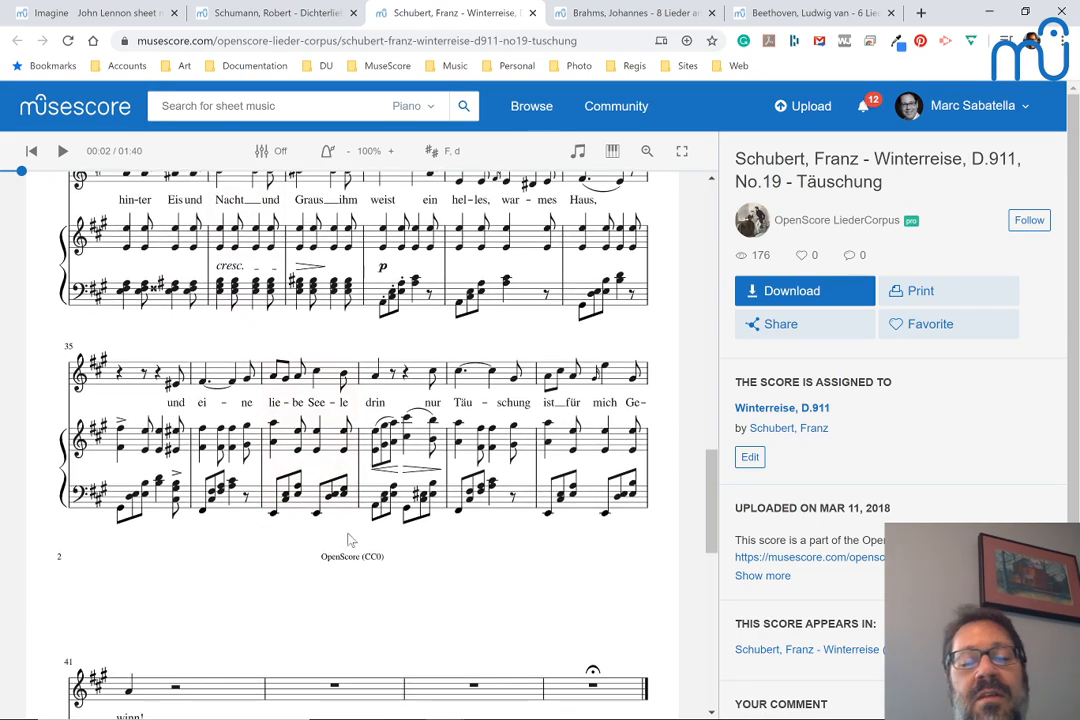
scroll(353, 543, "up", 9)
scroll(353, 543, "up", 15)
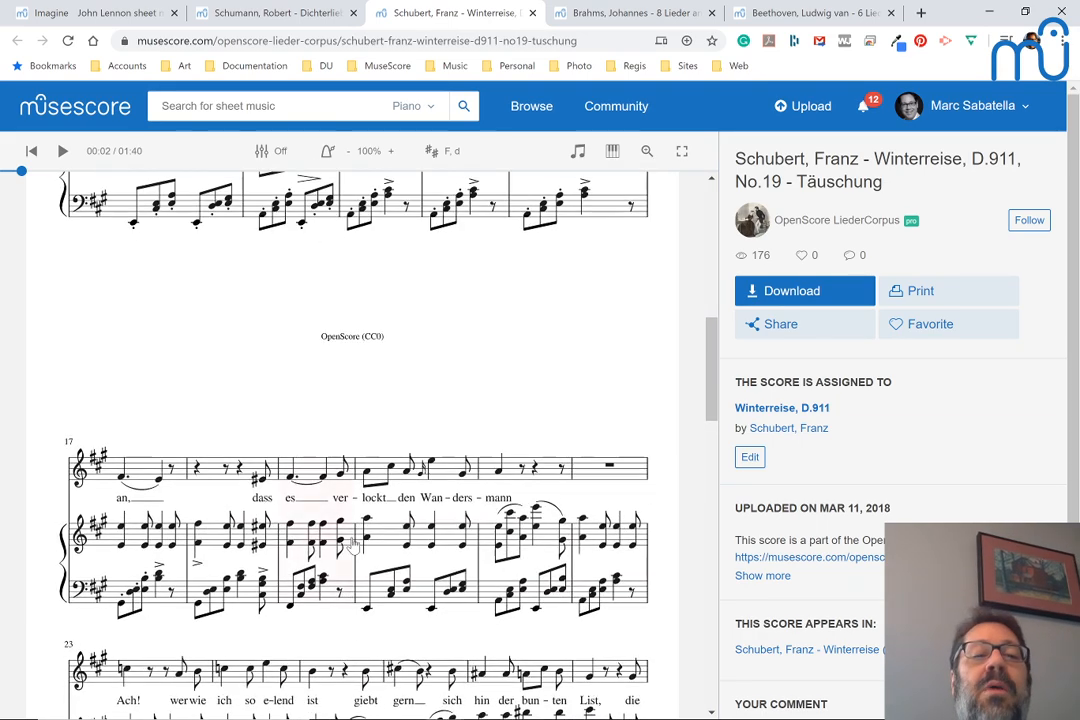
scroll(355, 543, "up", 1)
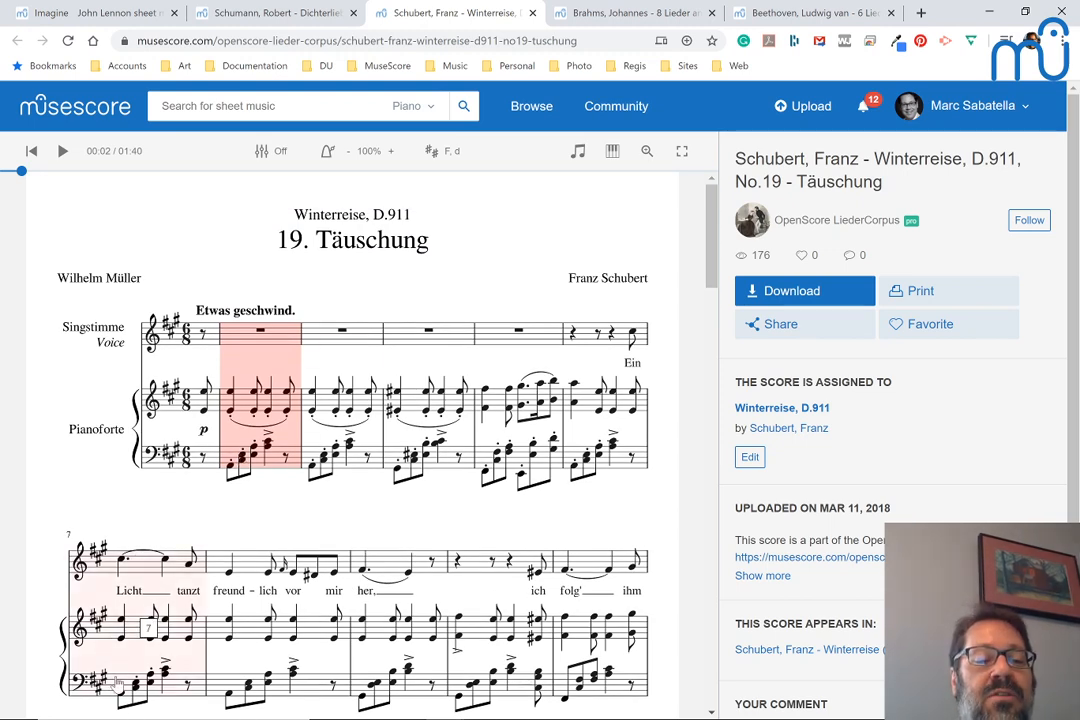
Play the Schubert score from measure 6, on the word "Ein", and pause in measure 14, on the word "ich"
scroll(308, 680, "down", 1)
scroll(308, 680, "down", 1)
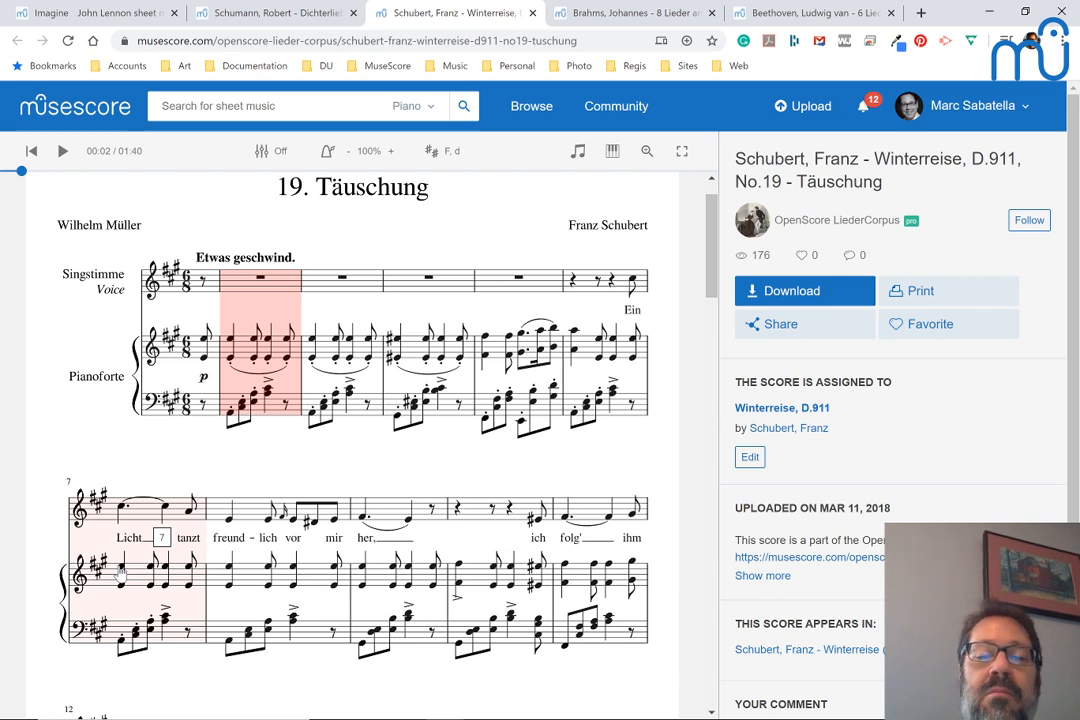
left_click(577, 337)
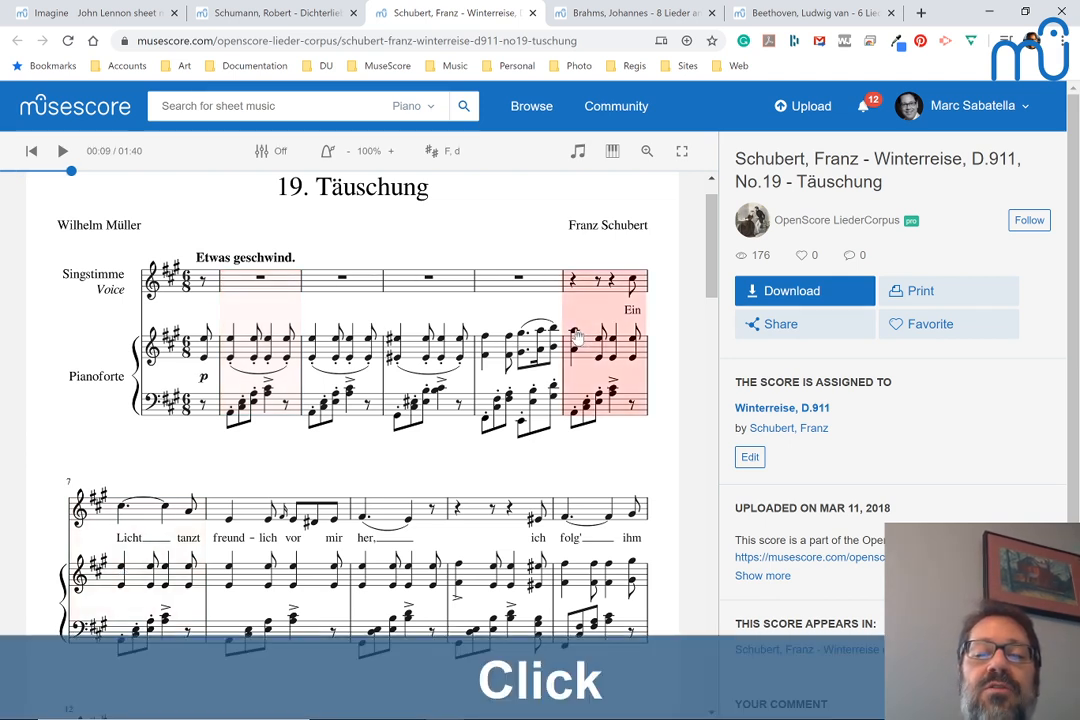
key("space")
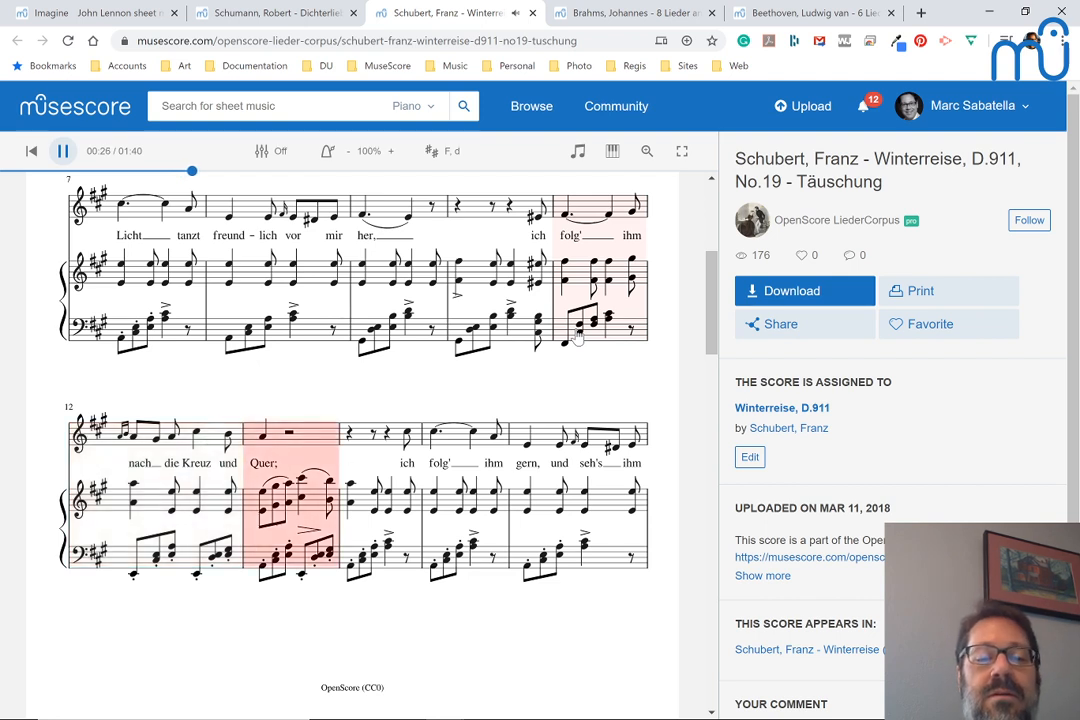
key("space")
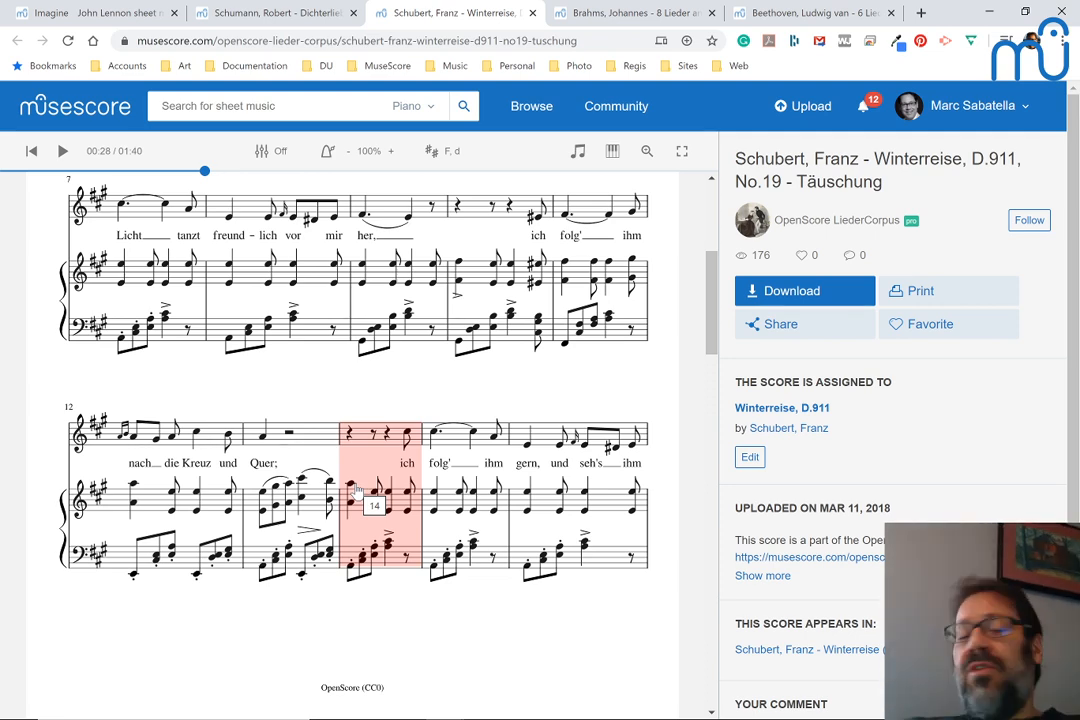
Review the Schubert piano part from measure 12 through measure 34 and return to measures 7 to 16
scroll(285, 357, "down", 1)
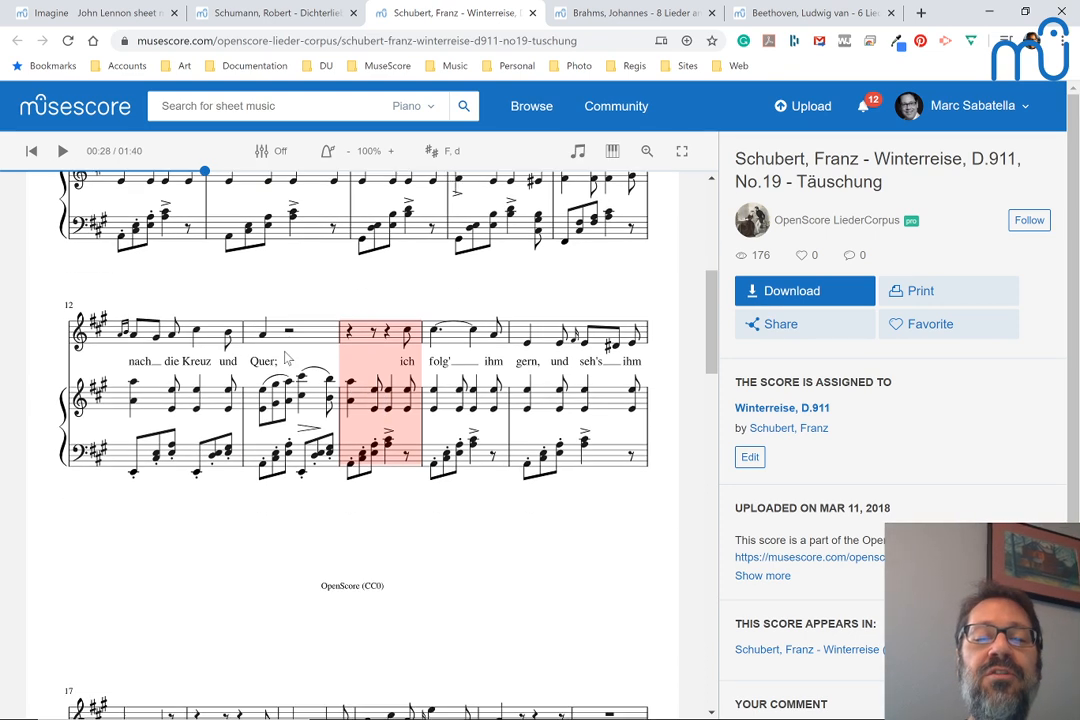
scroll(287, 358, "down", 3)
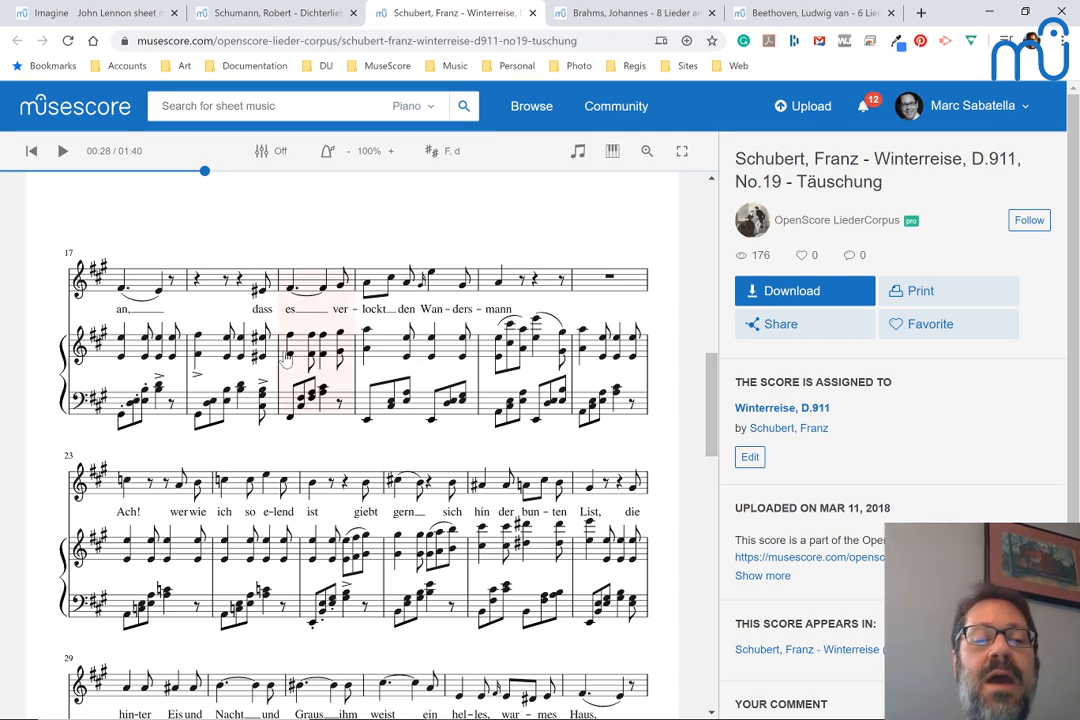
scroll(284, 360, "down", 3)
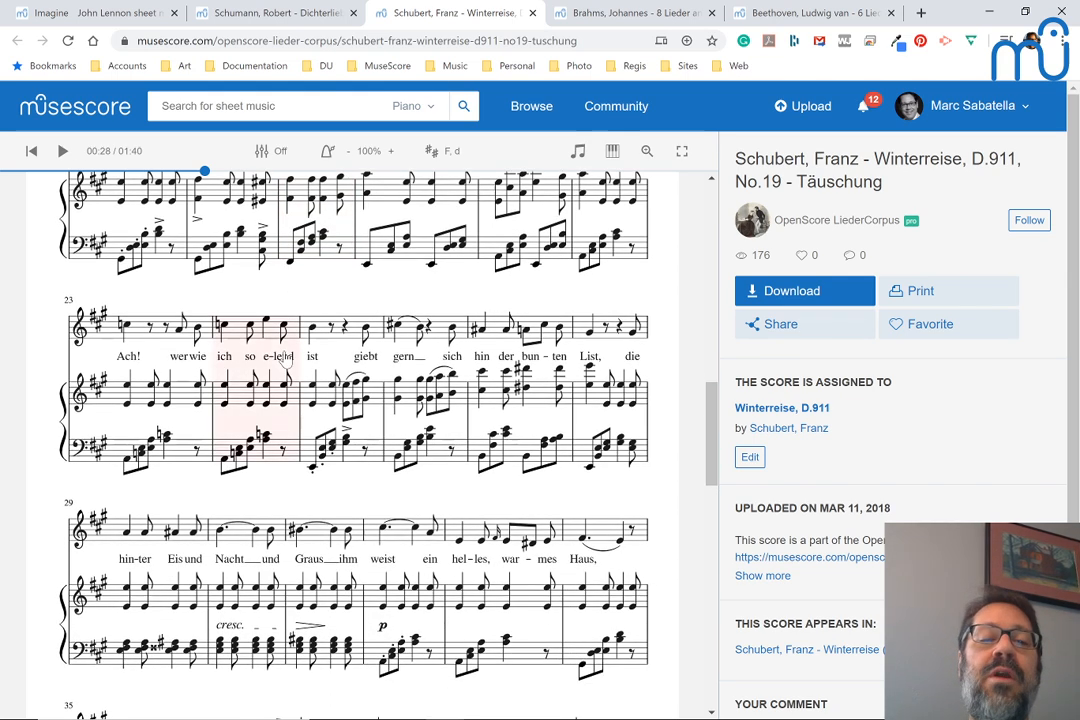
scroll(285, 356, "up", 8)
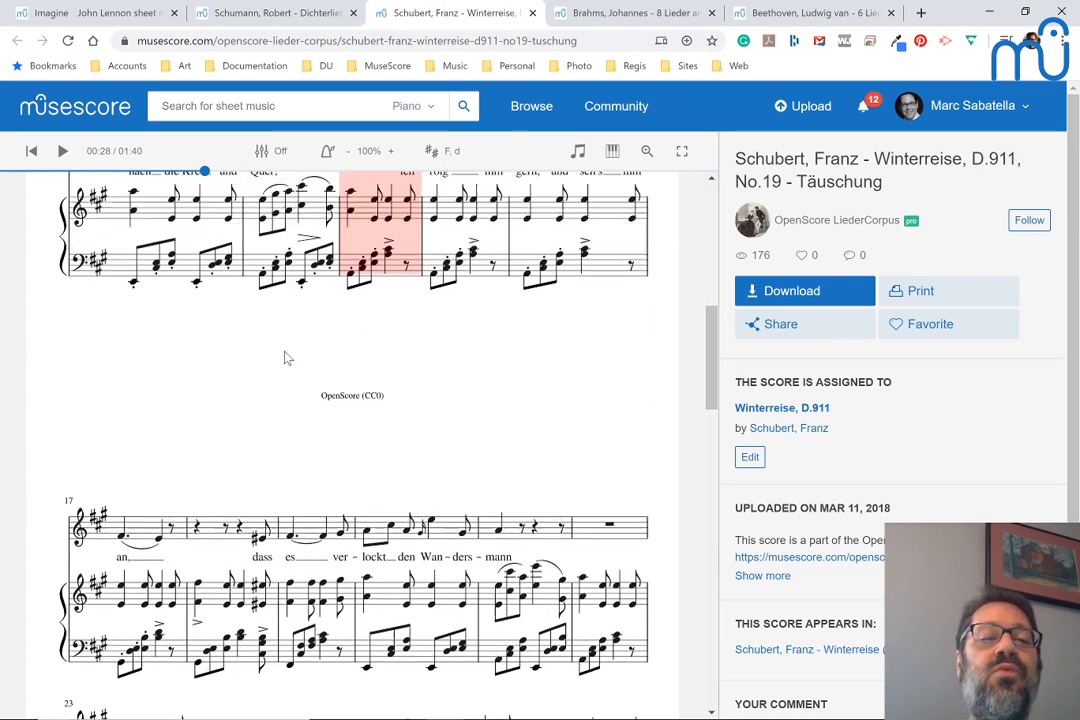
scroll(284, 358, "up", 5)
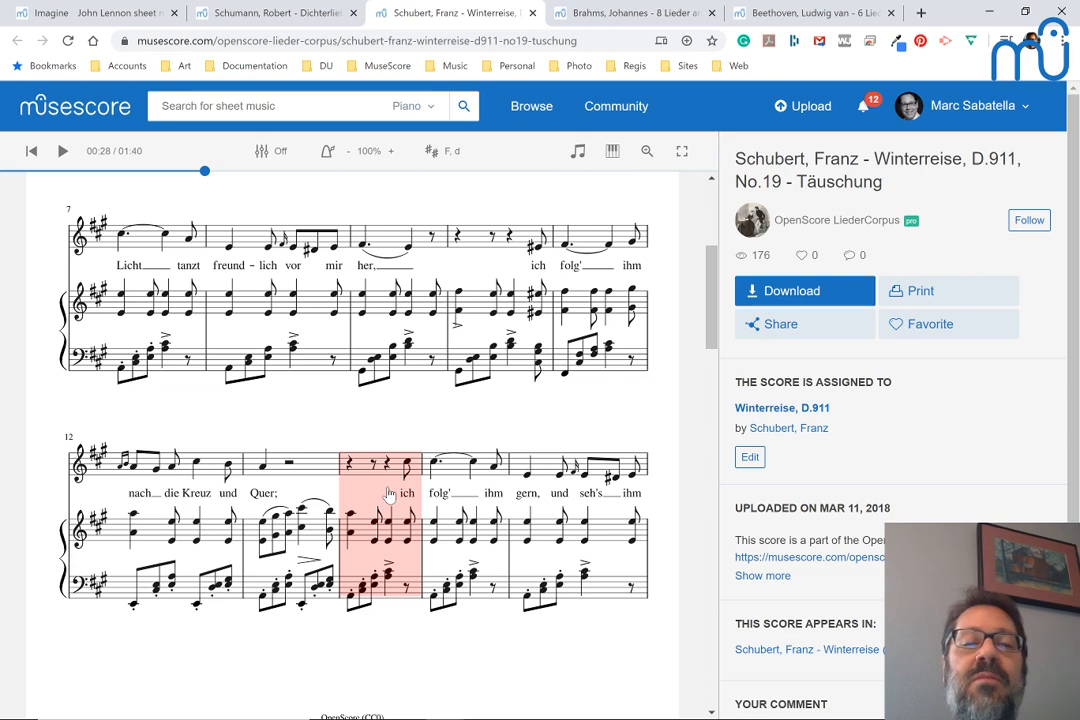
Switch to MuseScore 3, create a new score from the choral Voice + Piano template, and select the voice staff's first-measure rest
key("alt+Tab")
key("alt+Tab")
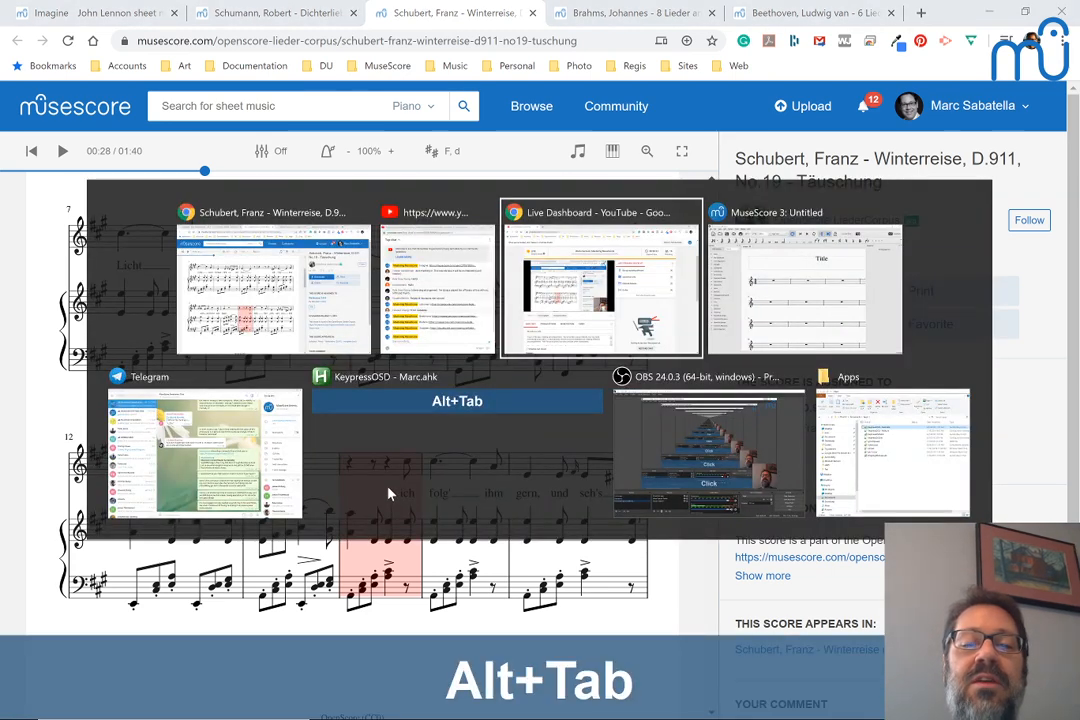
key("alt+Tab")
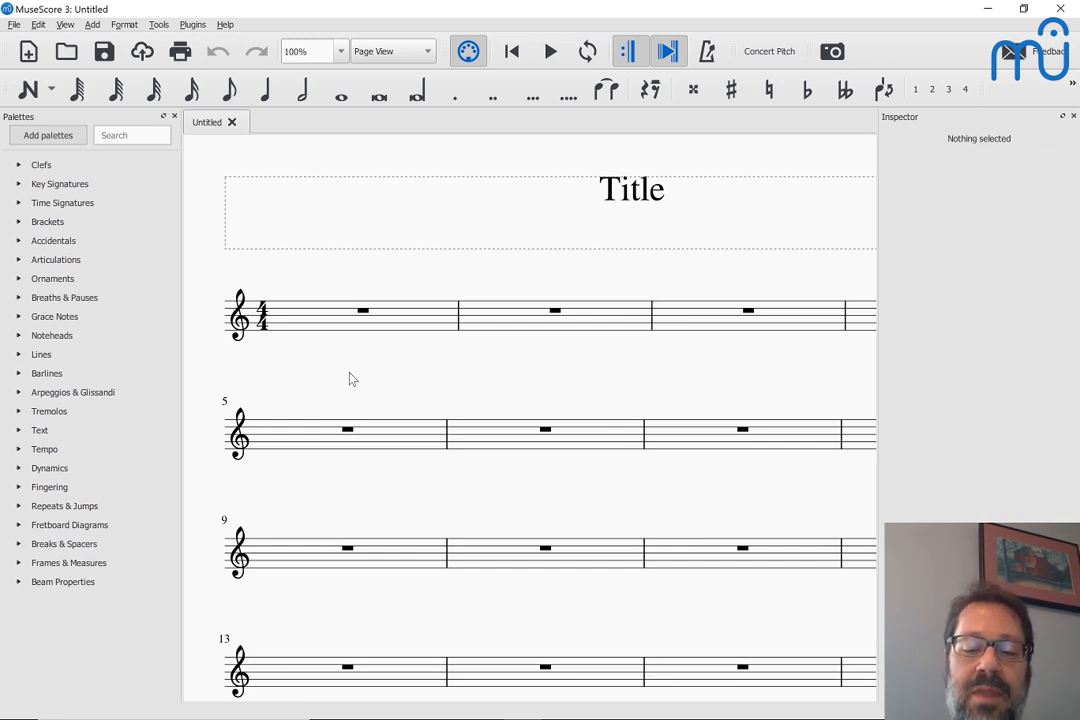
key("ctrl+n")
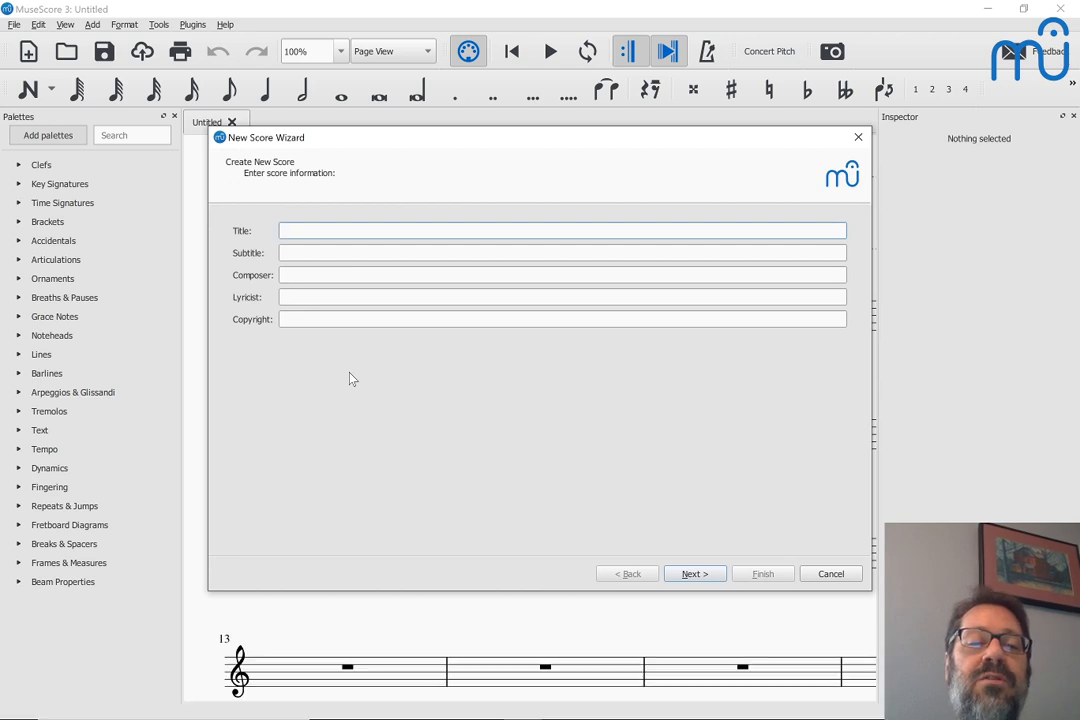
key("Return")
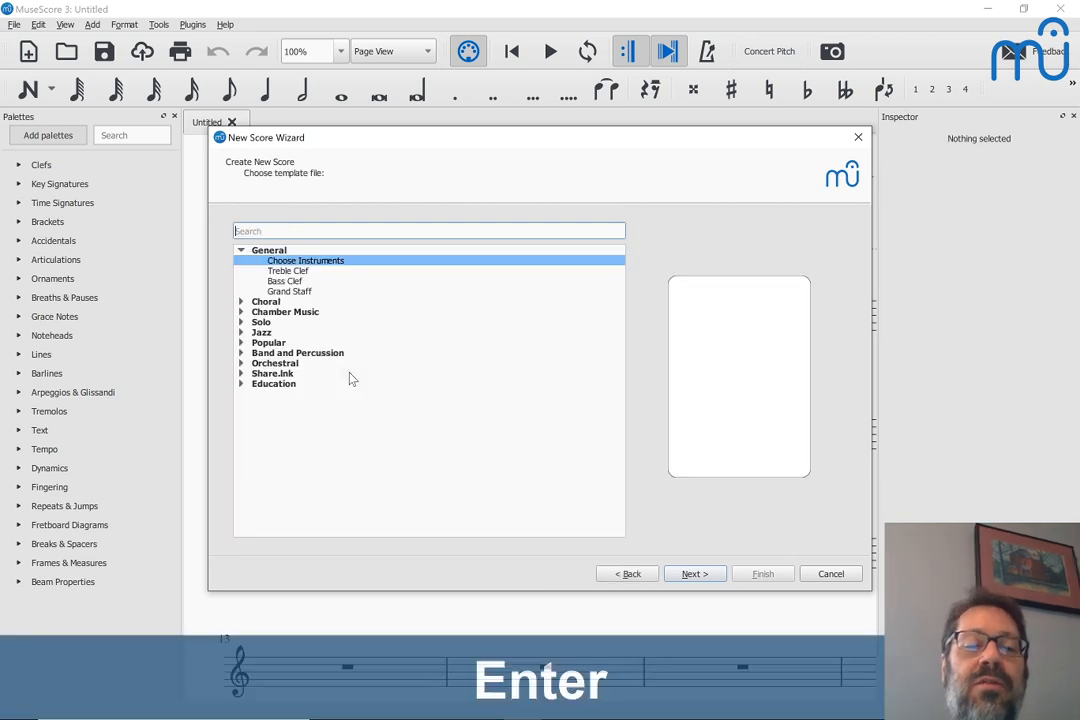
left_click(240, 304)
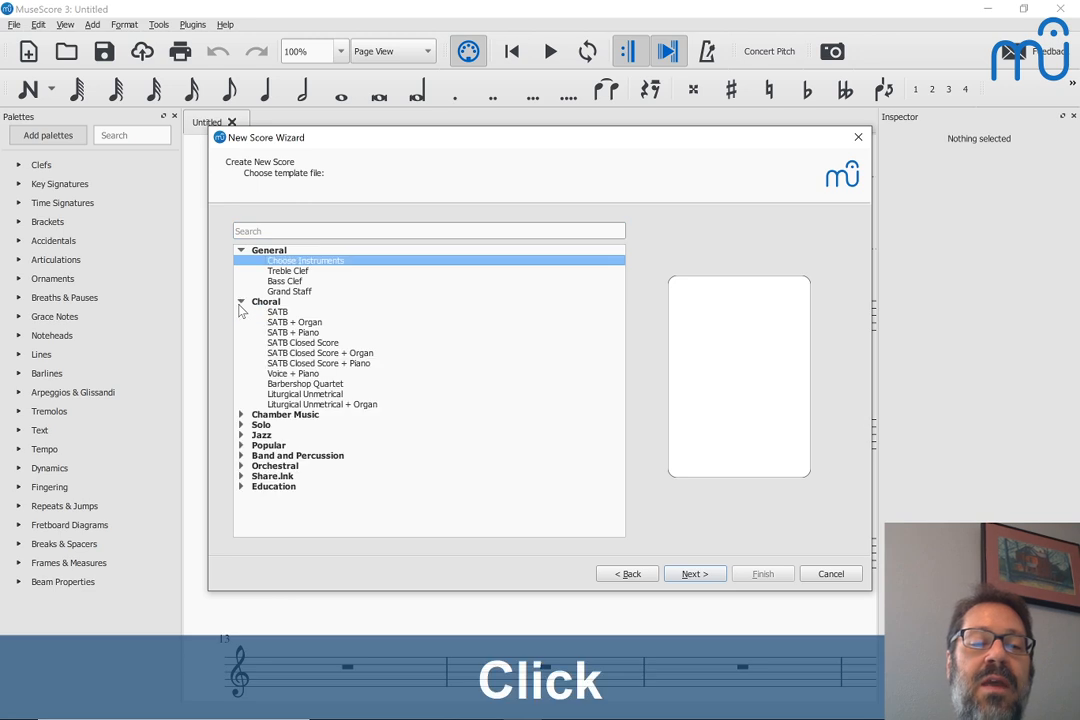
left_click(273, 375)
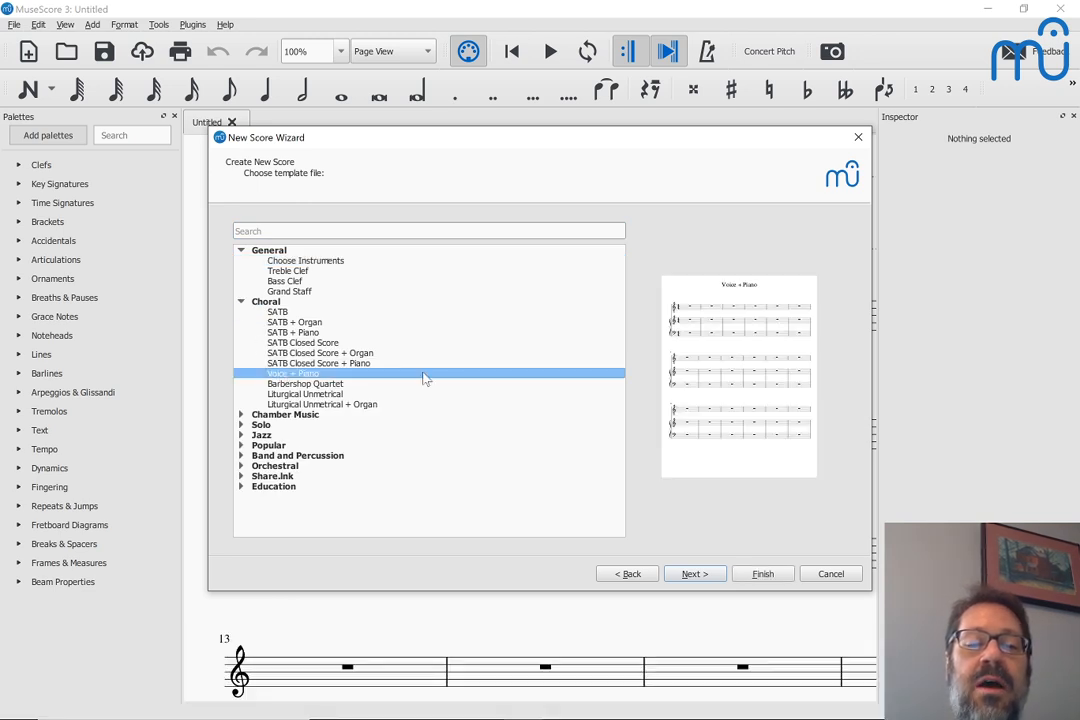
left_click(763, 574)
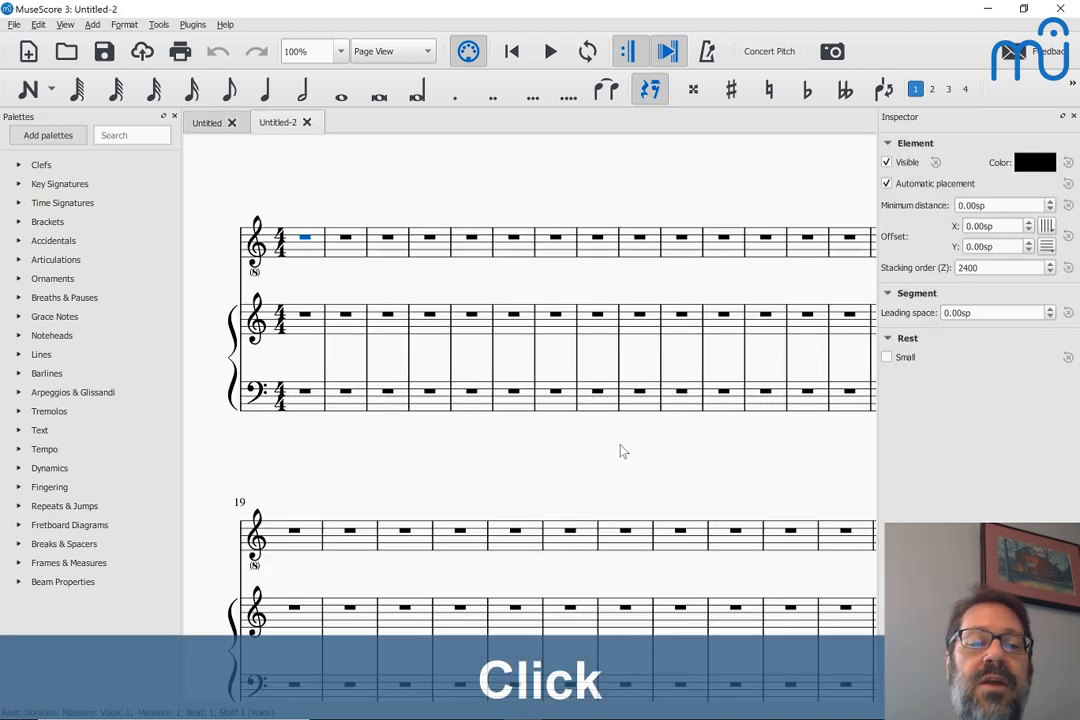
left_click(305, 240)
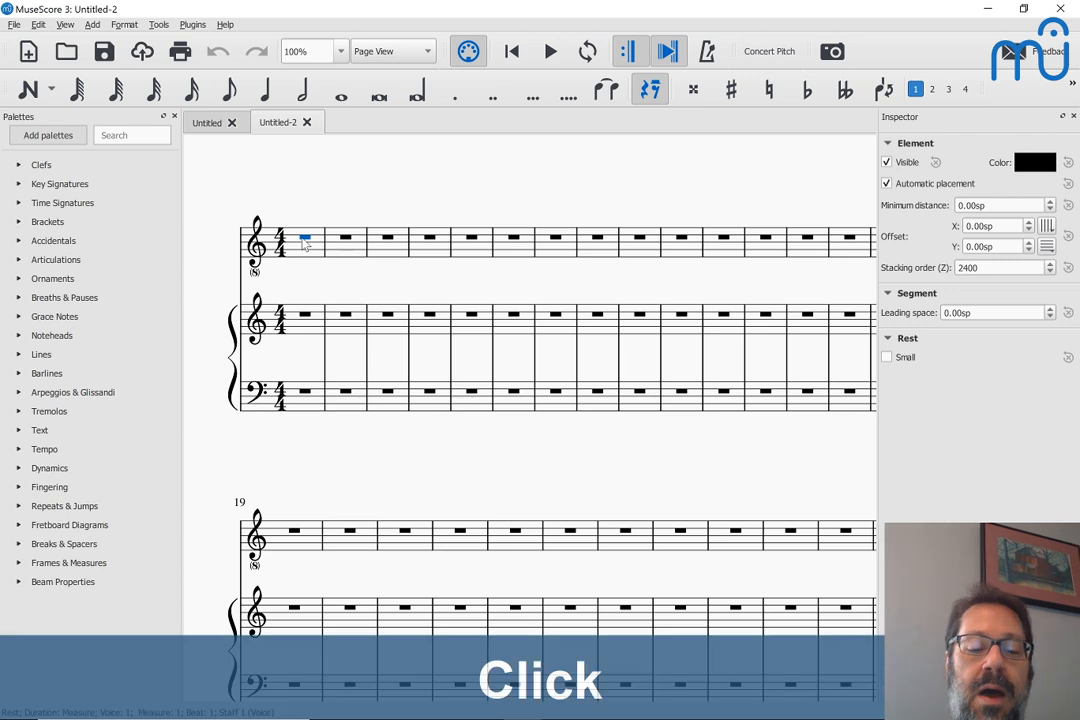
Enter a quarter-note C in the voice staff's first measure and audition it in different octaves
key("n")
key("c")
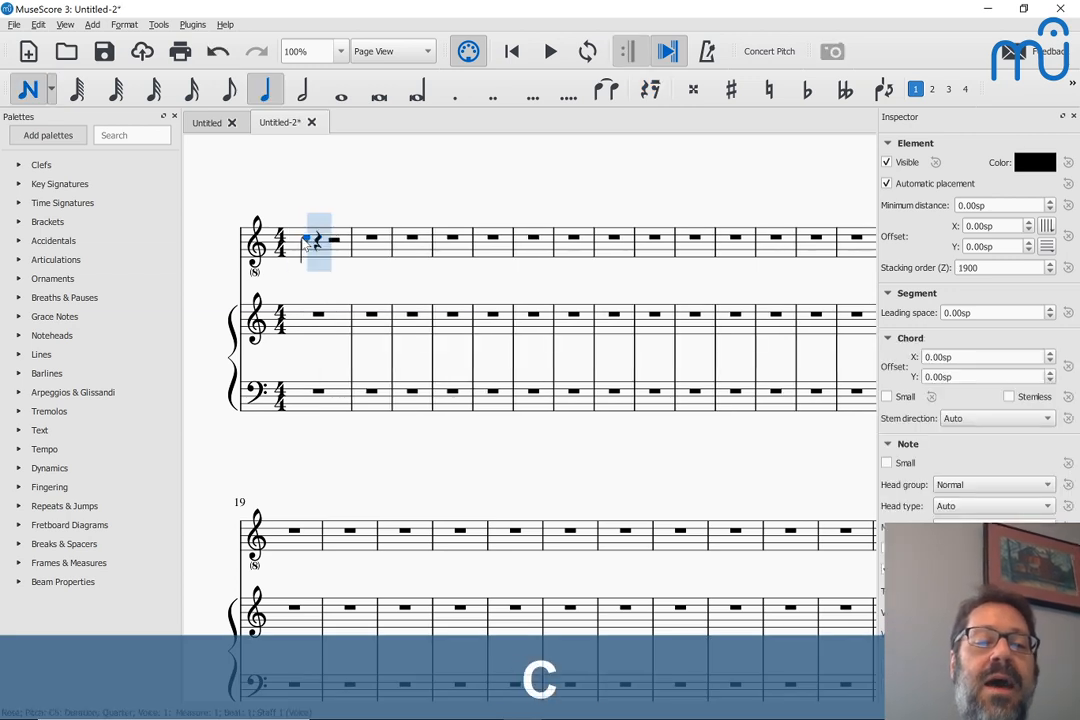
key("ctrl+Left")
key("ctrl+Down")
key("ctrl+Up")
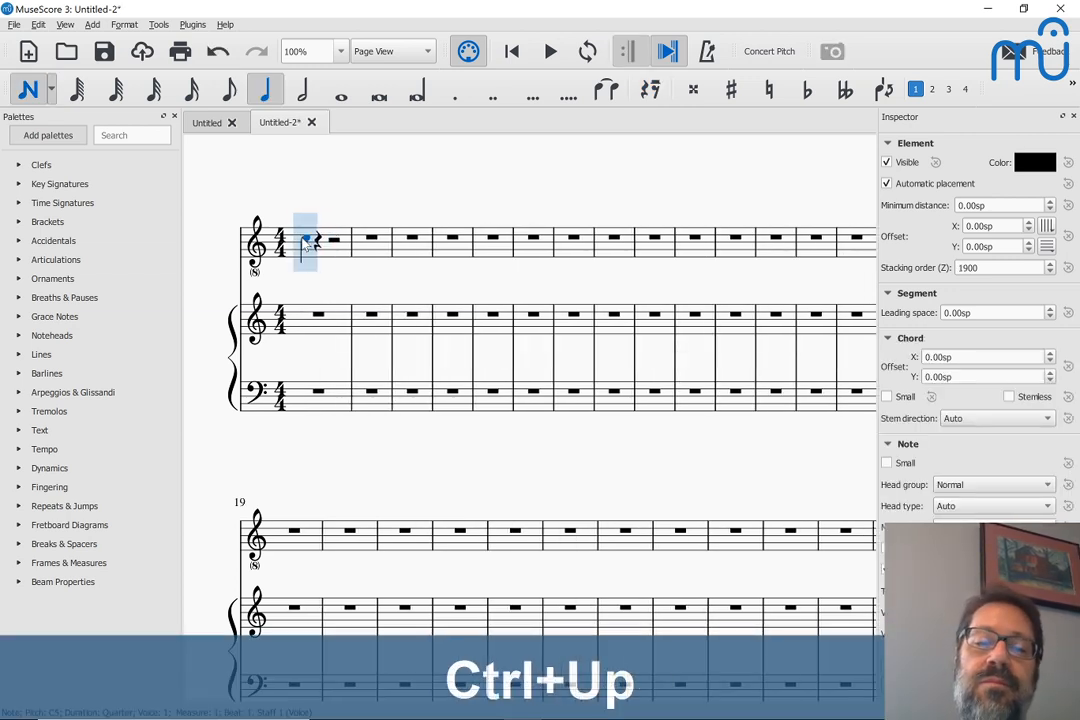
key("Escape")
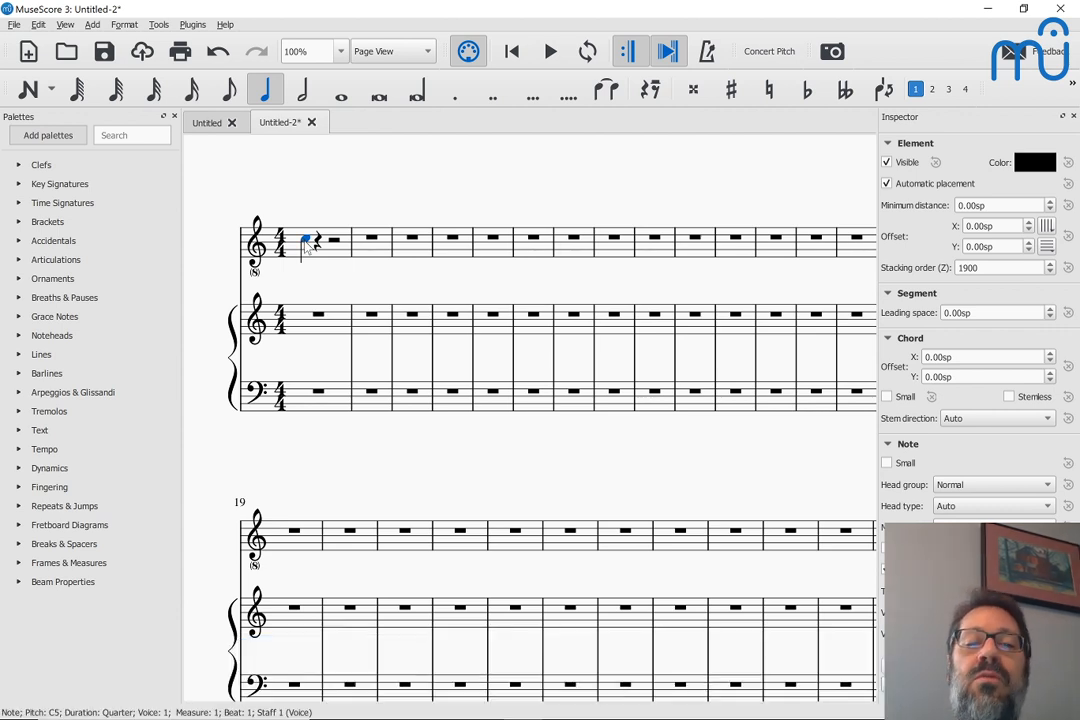
left_click(307, 245)
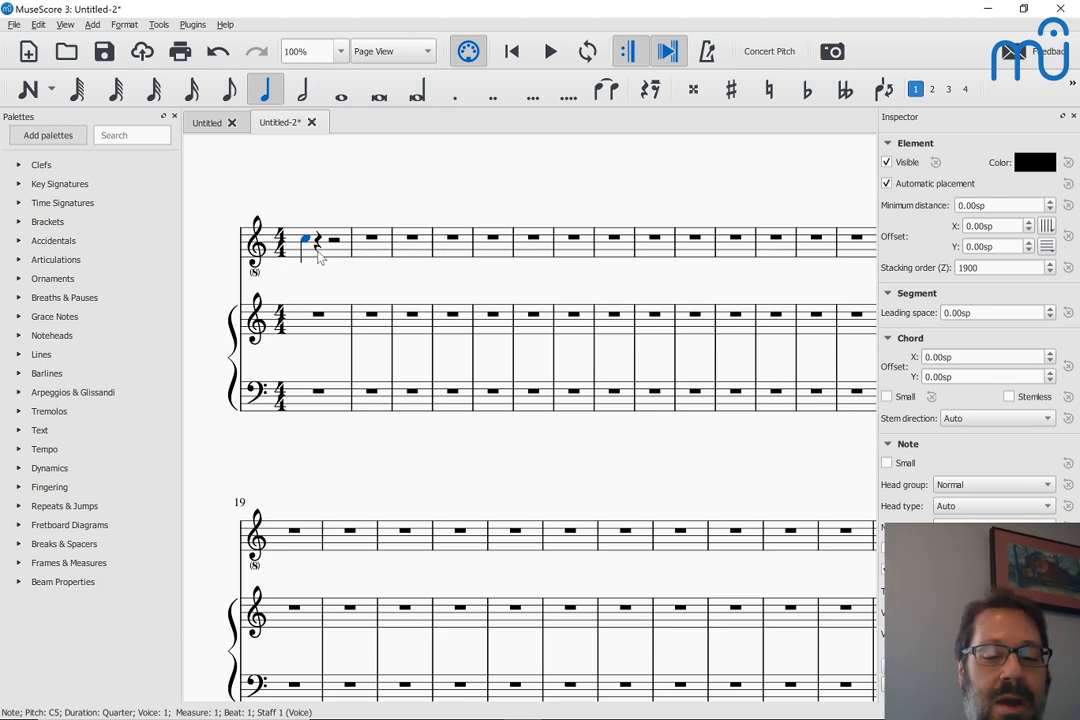
Open the Mixer, detach it as a floating window, and enlarge it so the track strips are accessible
key("F10")
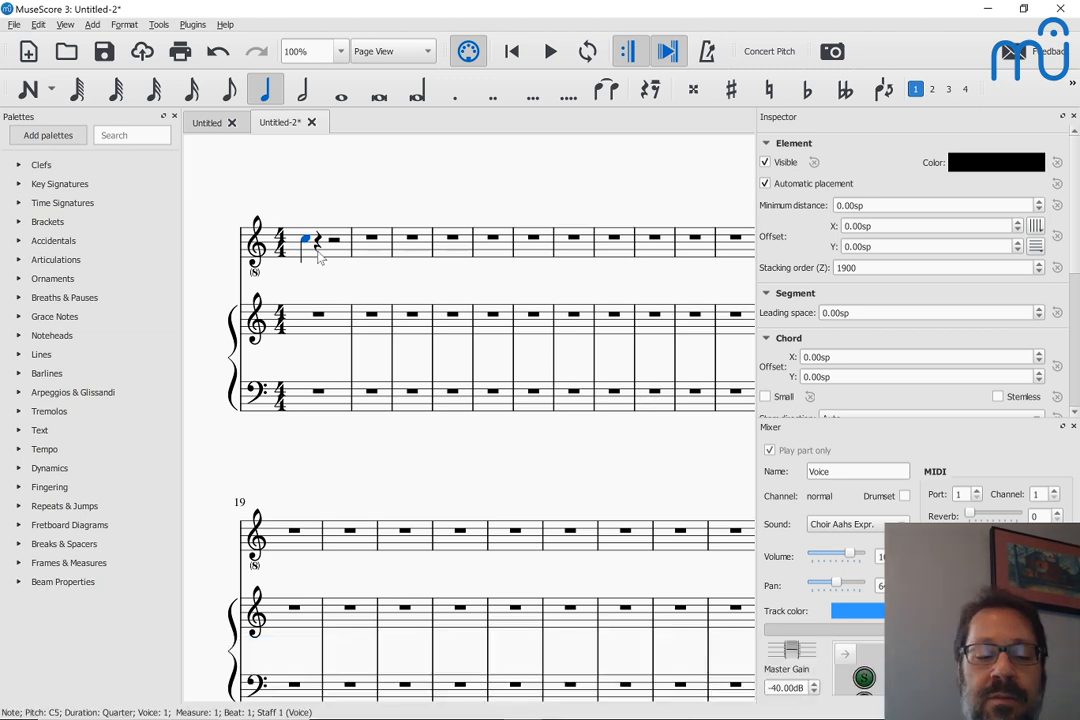
key("F10")
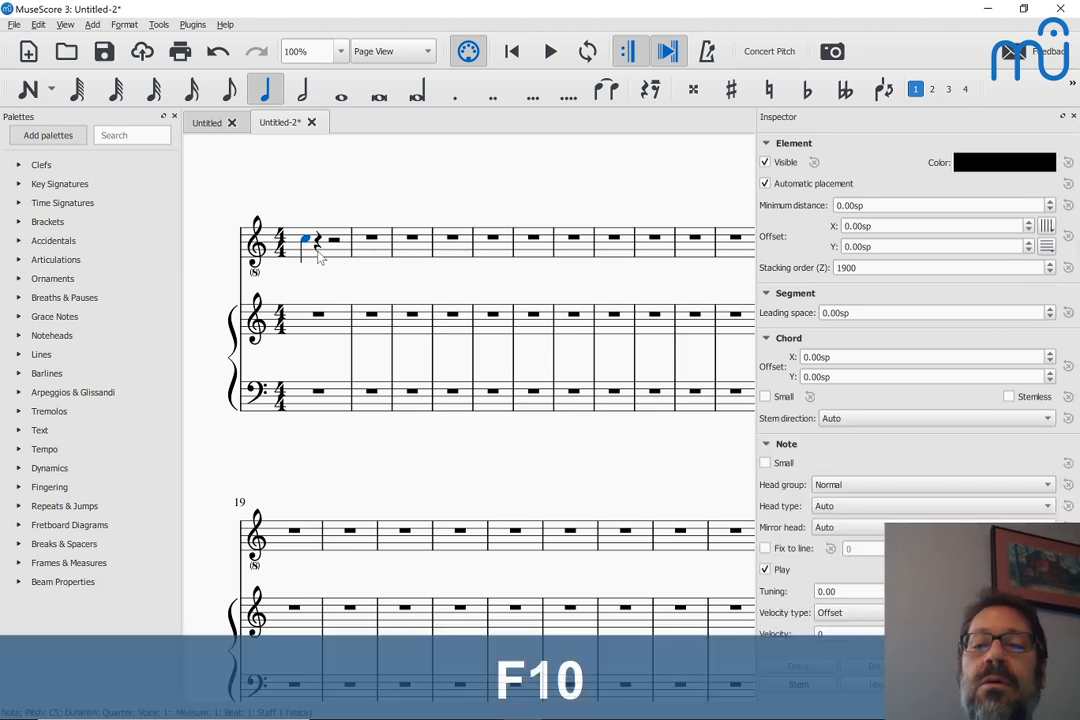
key("F10")
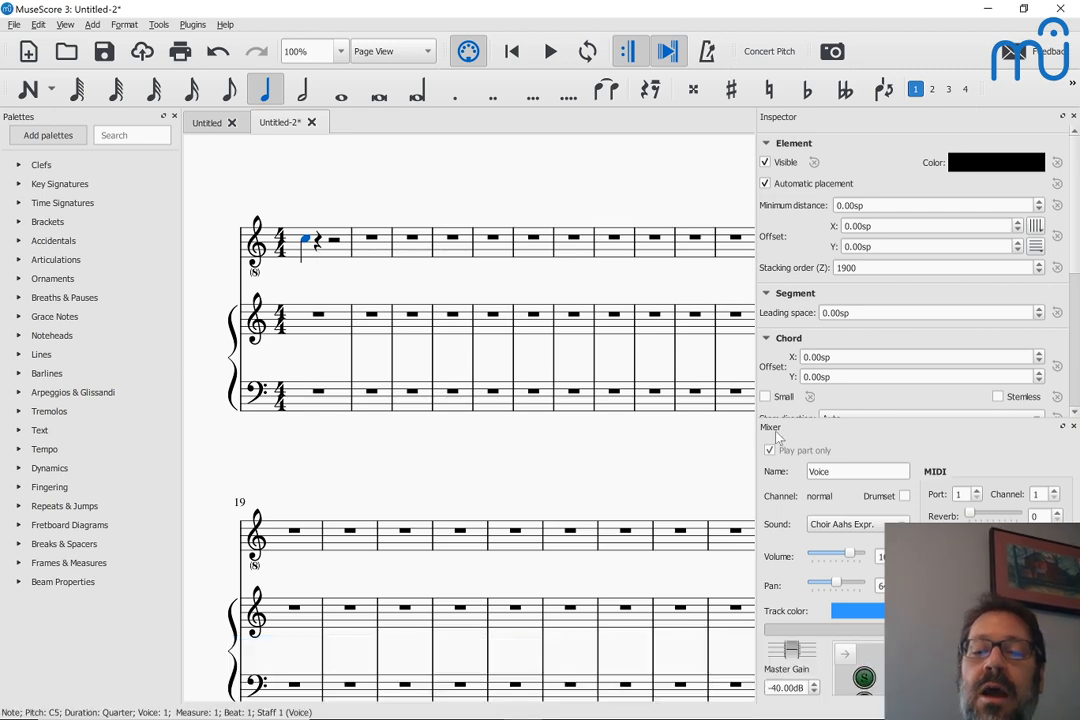
left_click_drag(777, 436, 434, 190)
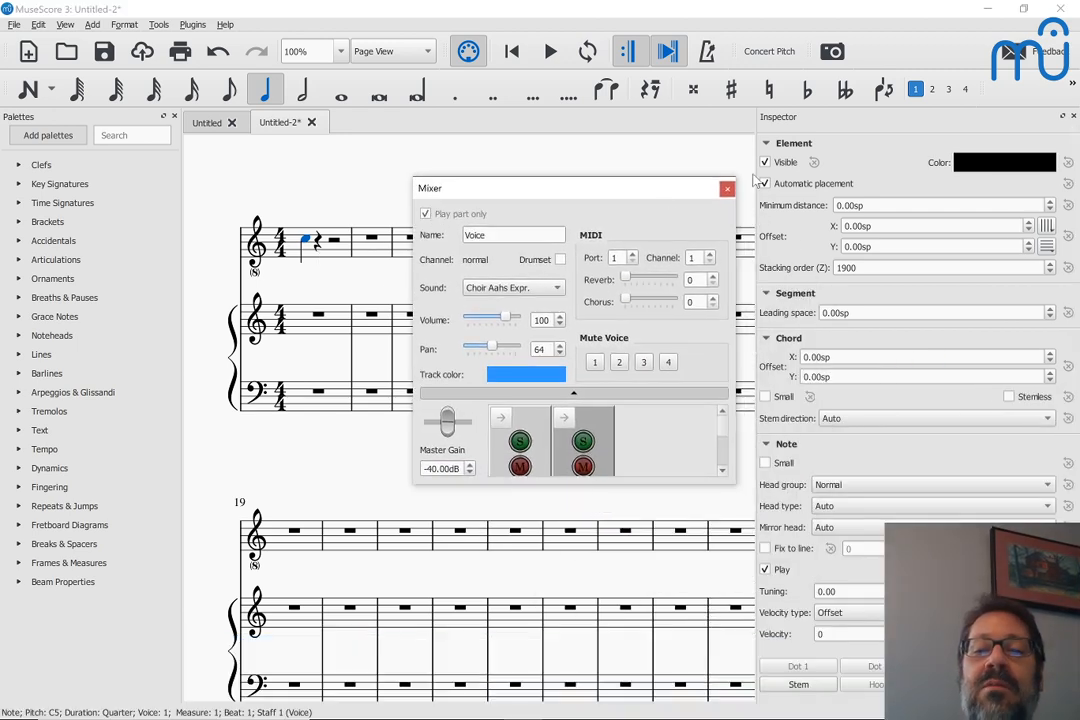
left_click_drag(757, 178, 842, 174)
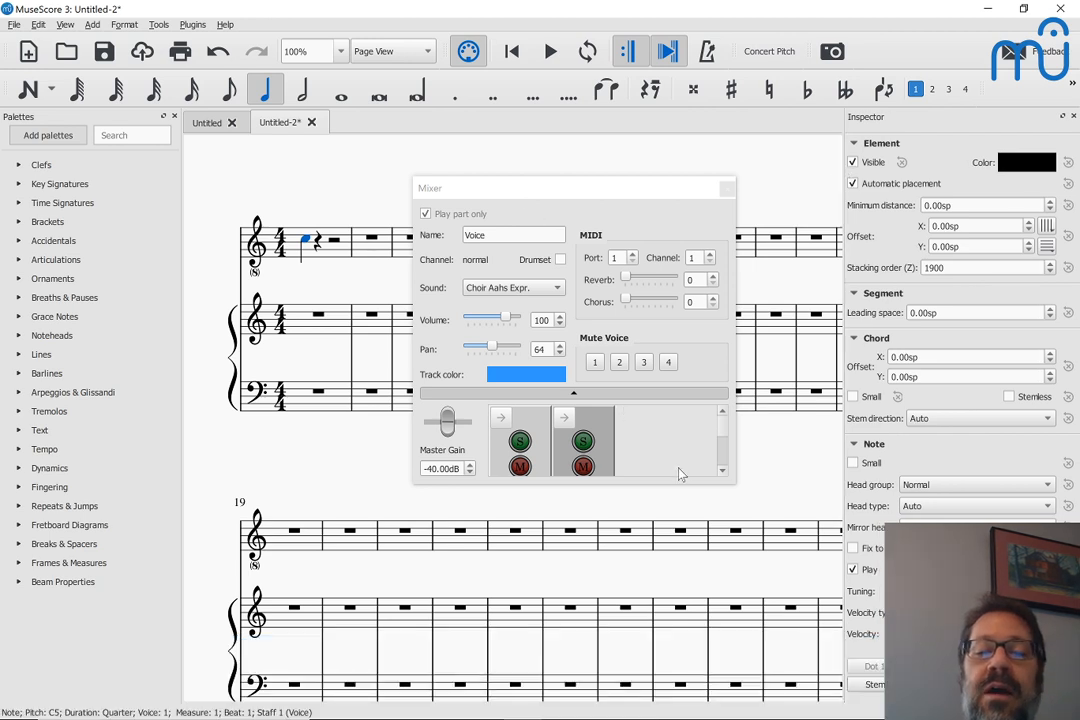
left_click_drag(695, 484, 697, 650)
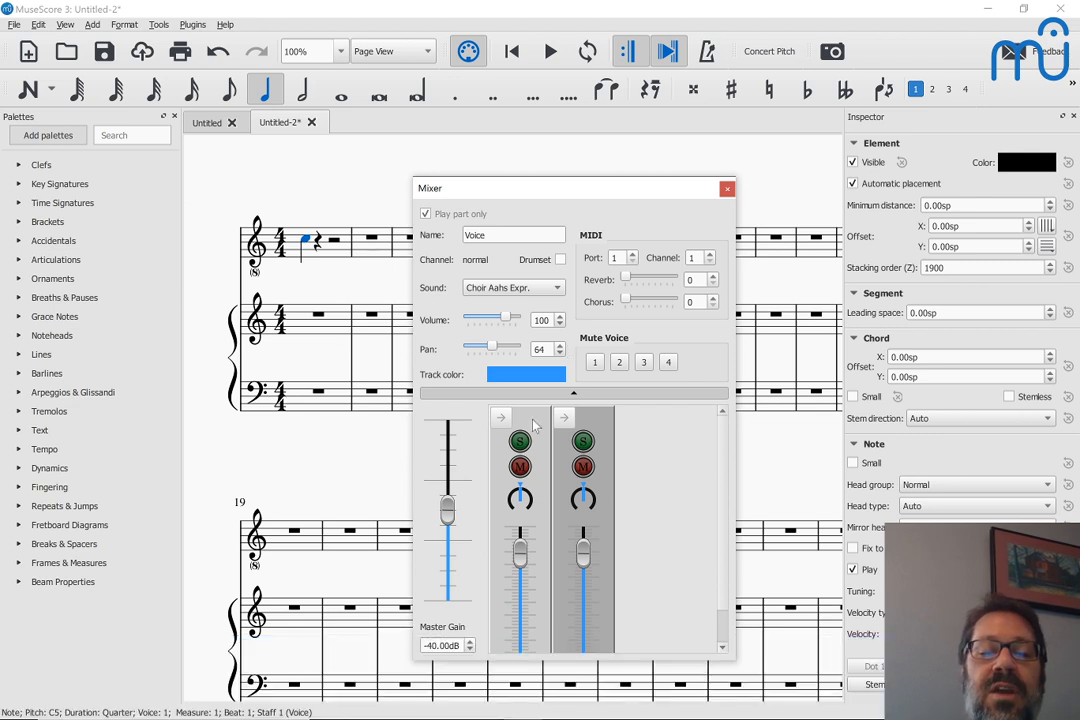
Set the Voice track's playback sound to Oboe and close the Mixer
left_click(532, 419)
left_click(500, 288)
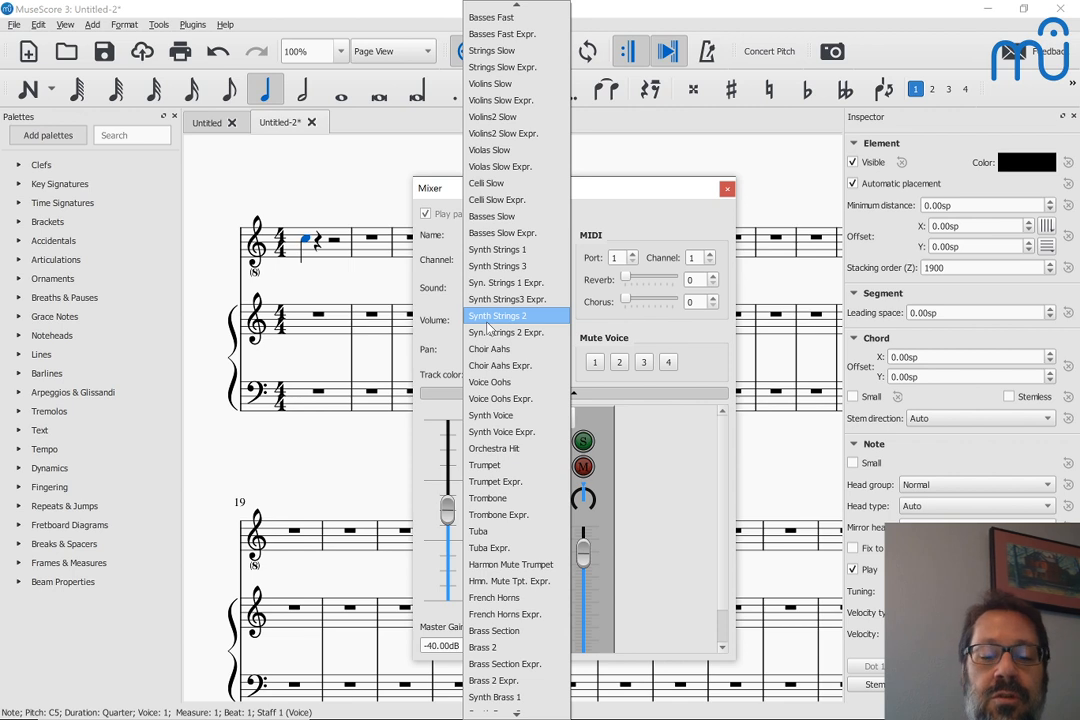
type("ob")
key("Return")
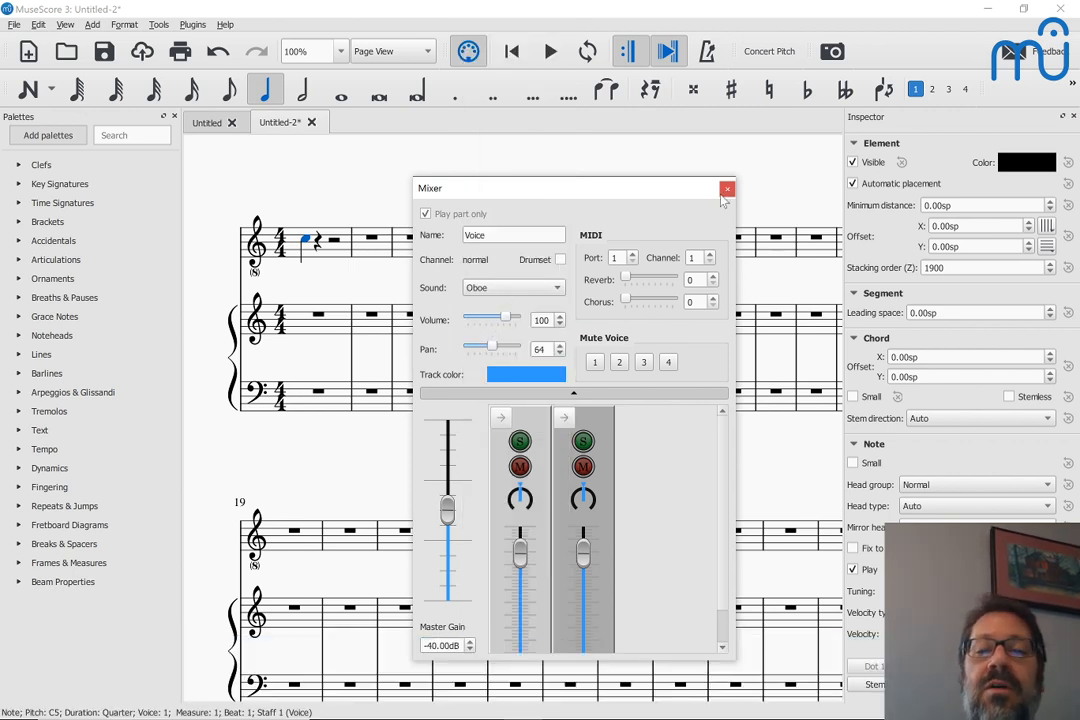
left_click_drag(603, 186, 397, 69)
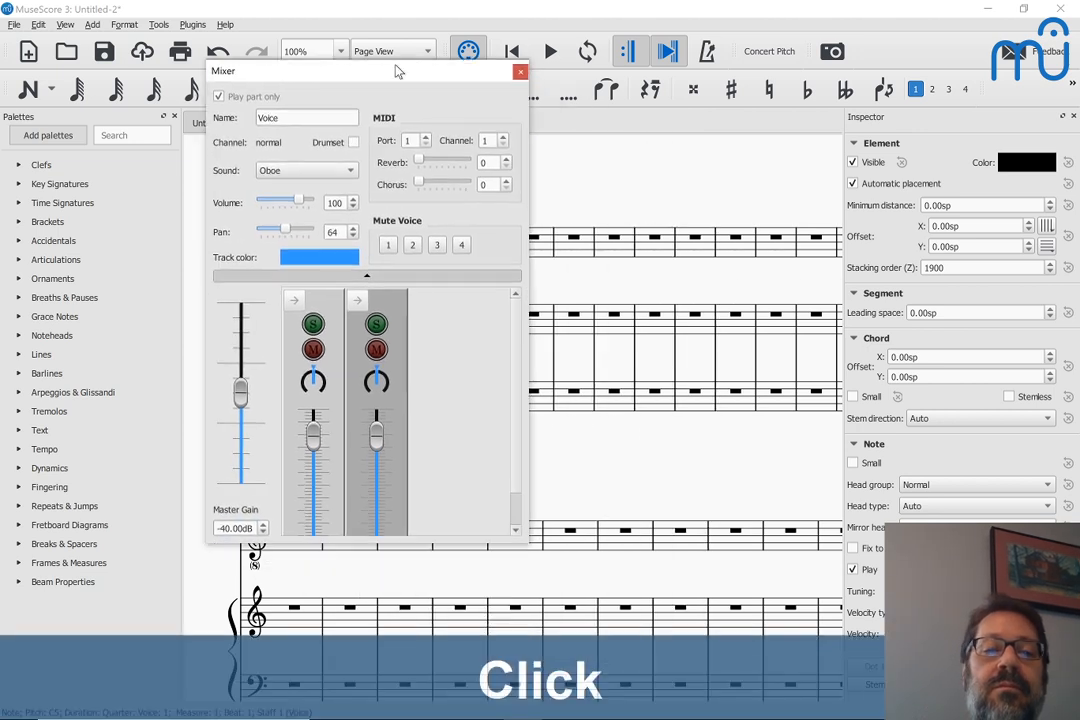
left_click_drag(523, 541, 565, 617)
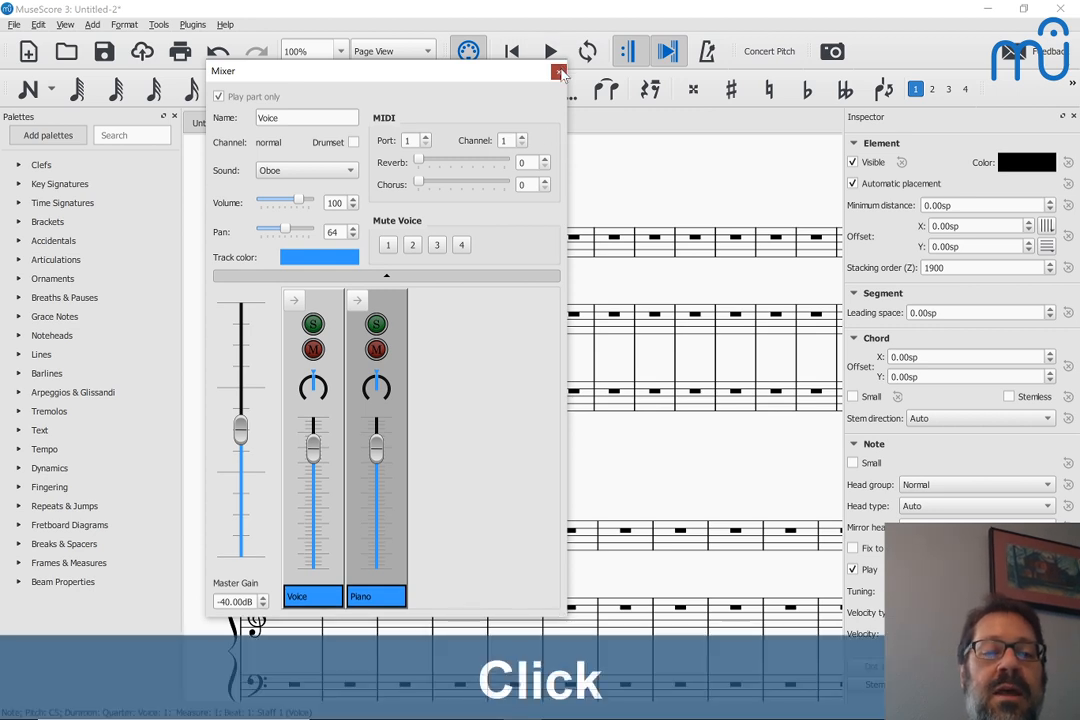
left_click(558, 71)
Lower the voice note by an octave and audition it in semitone steps down to F3 and back up
left_click(306, 243)
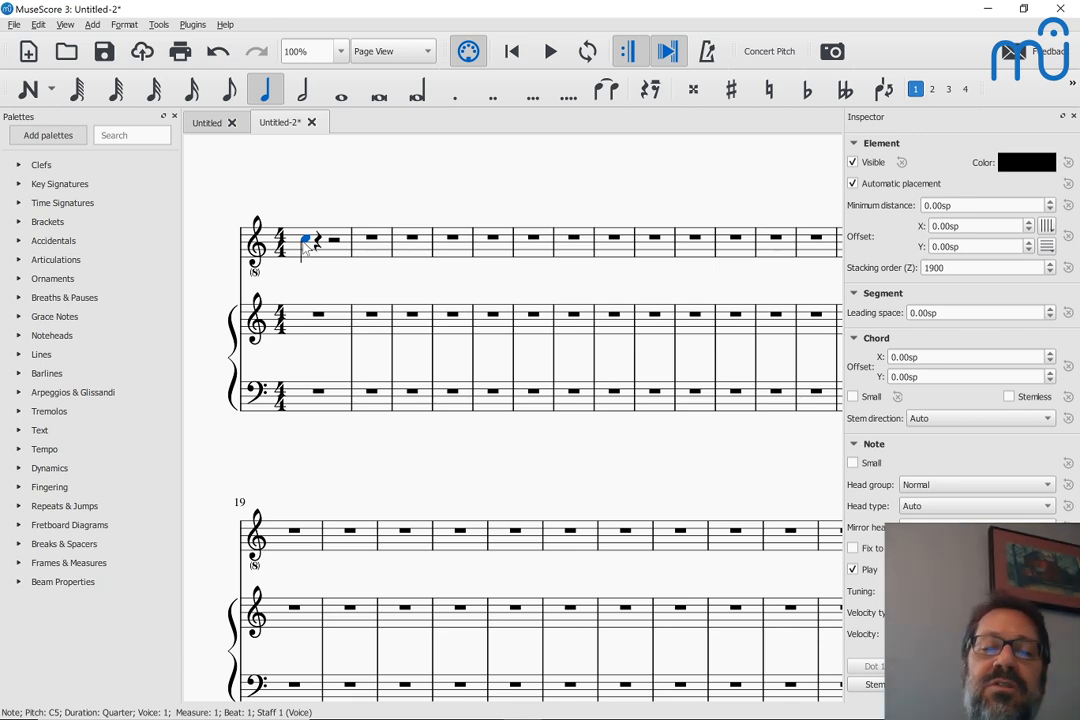
key("ctrl+Down")
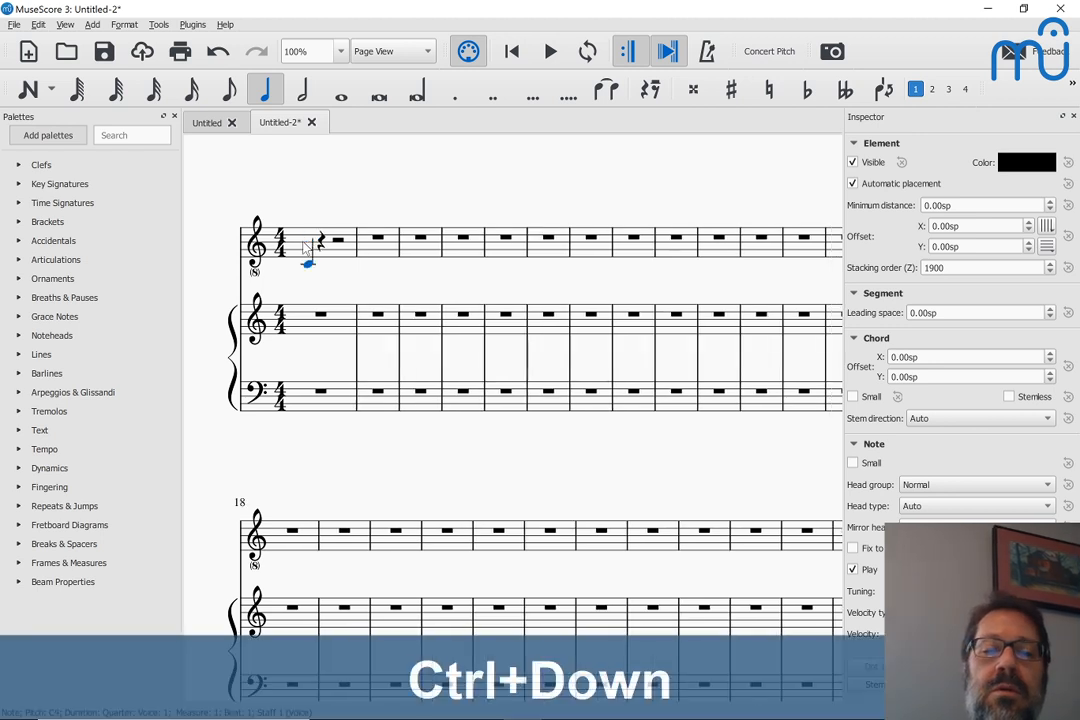
key("Down")
key("Down")
key("Down")
key("Down")
key("Down")
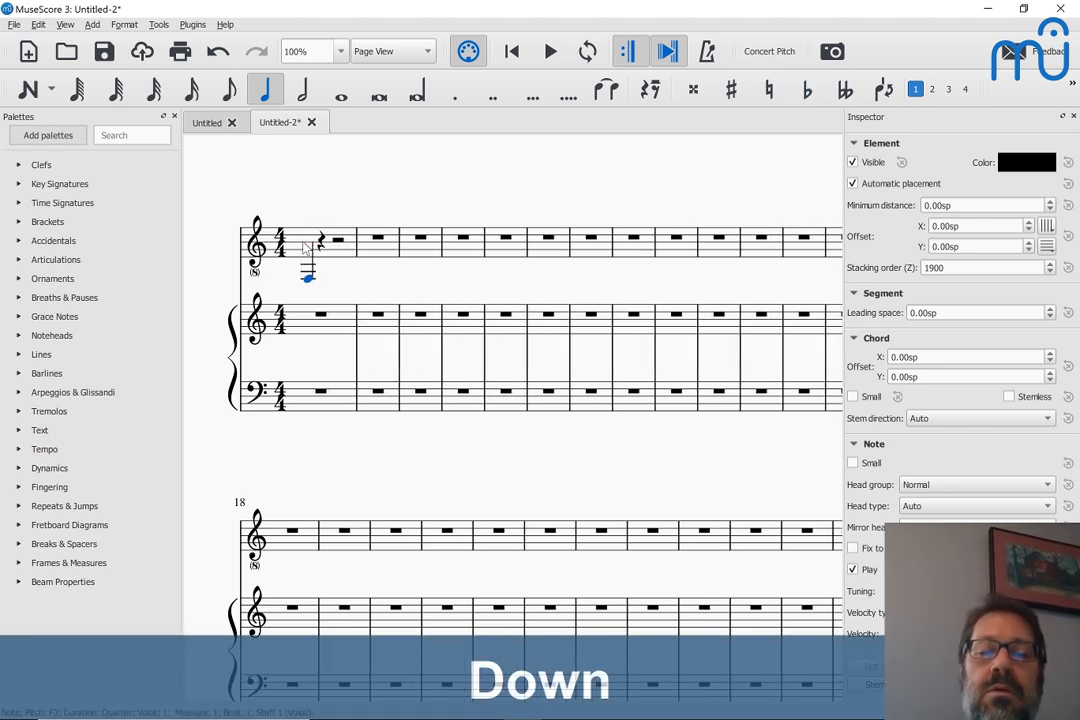
key("Up")
key("Up")
key("Up")
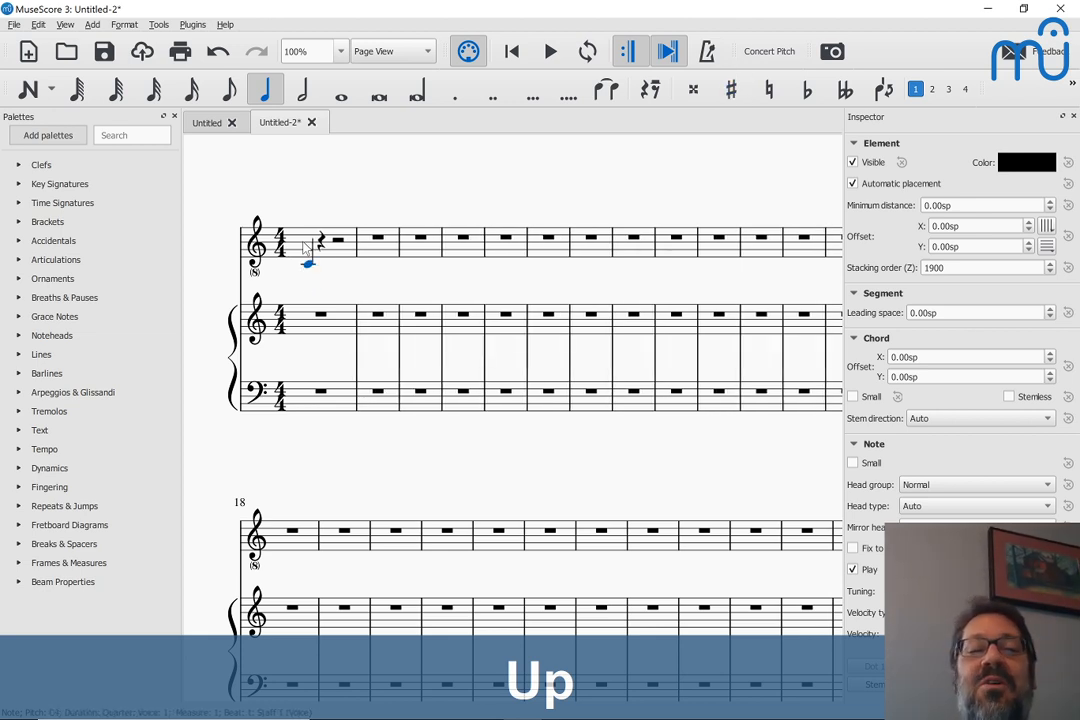
Audition the voice note's lower range in semitone steps, ending on G-flat 3
key("Down")
key("Down")
key("Up")
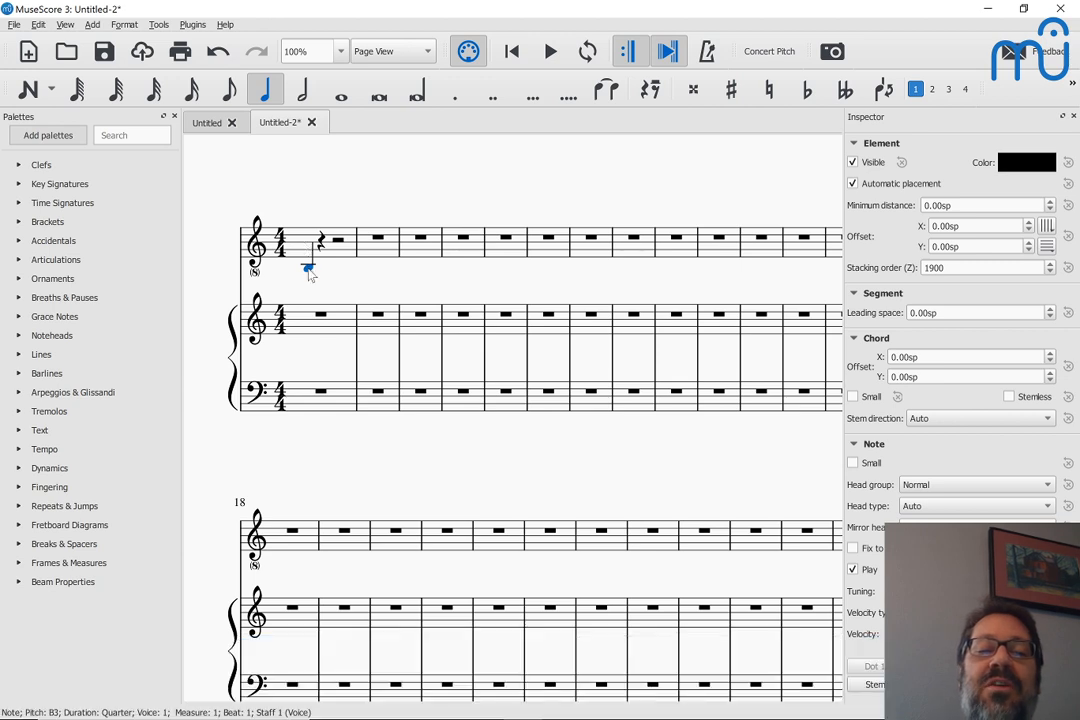
left_click(309, 270)
key("Down")
key("Down")
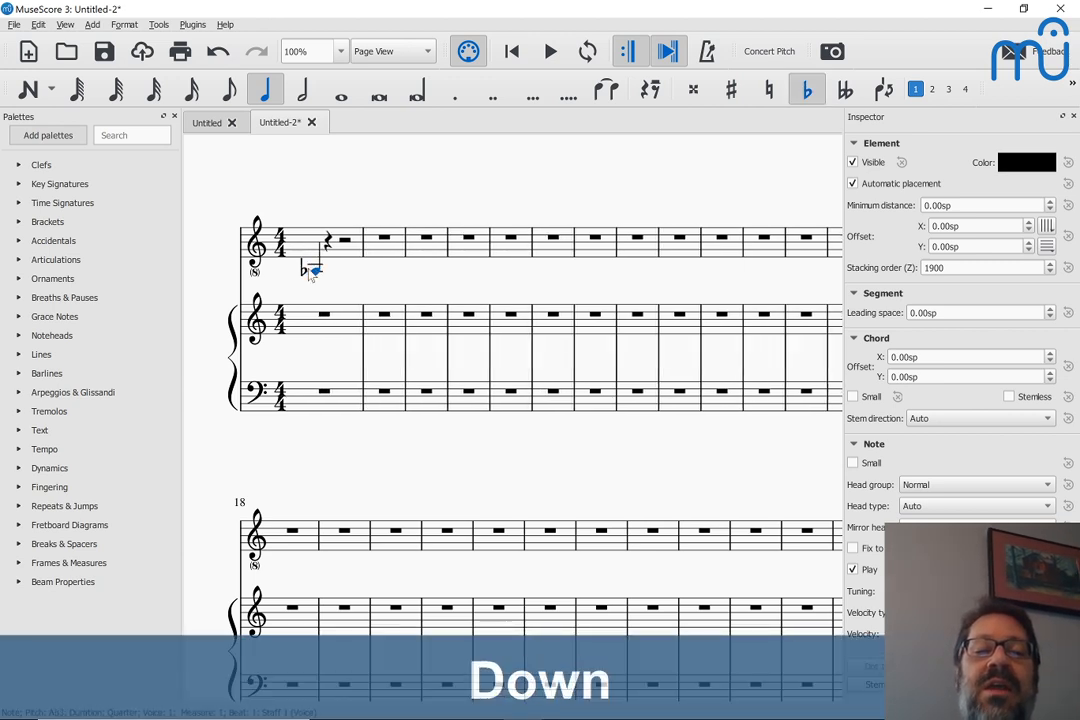
key("Up")
key("Down")
key("Down")
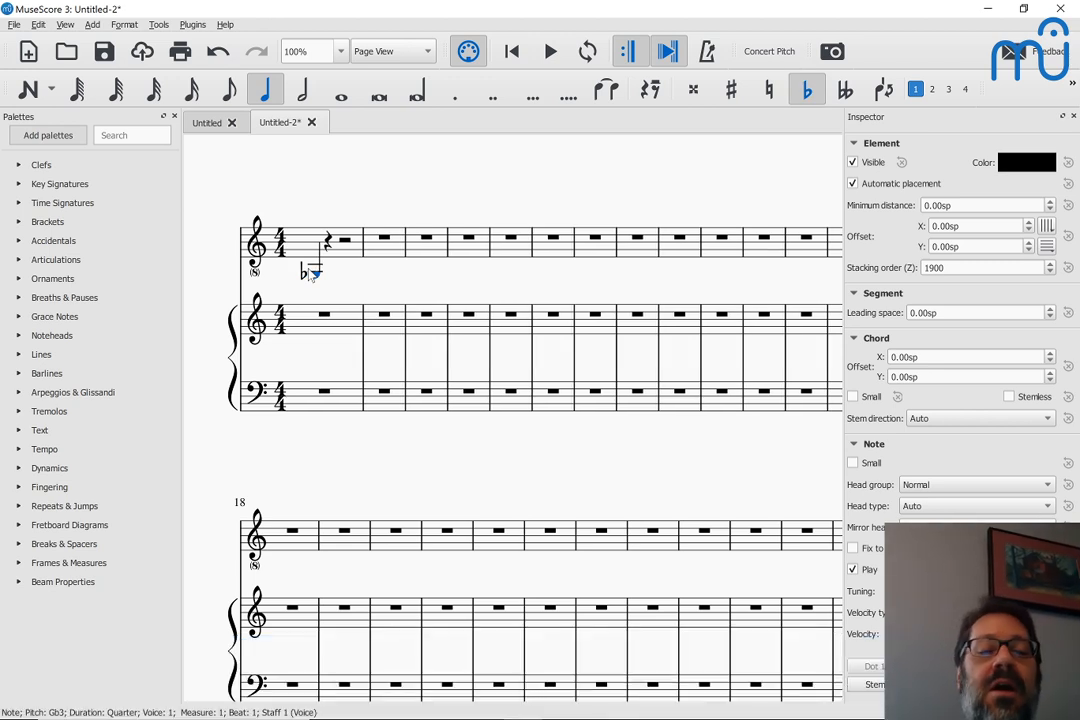
Clear the test note from the voice staff's first measure
left_click(349, 257)
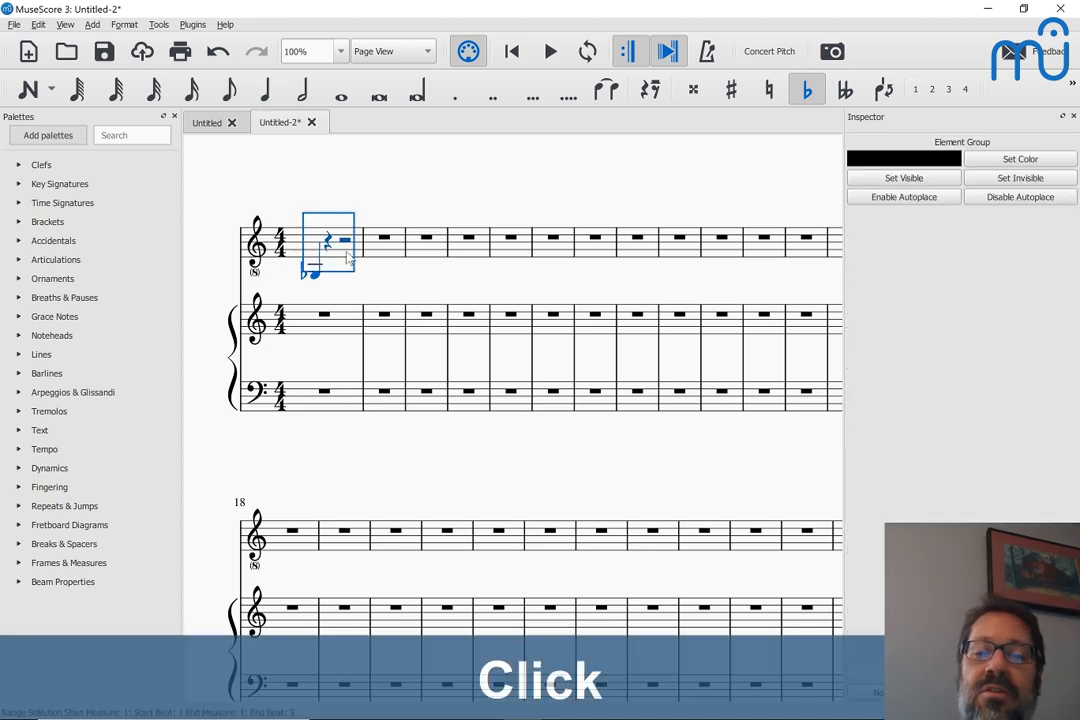
key("BackSpace")
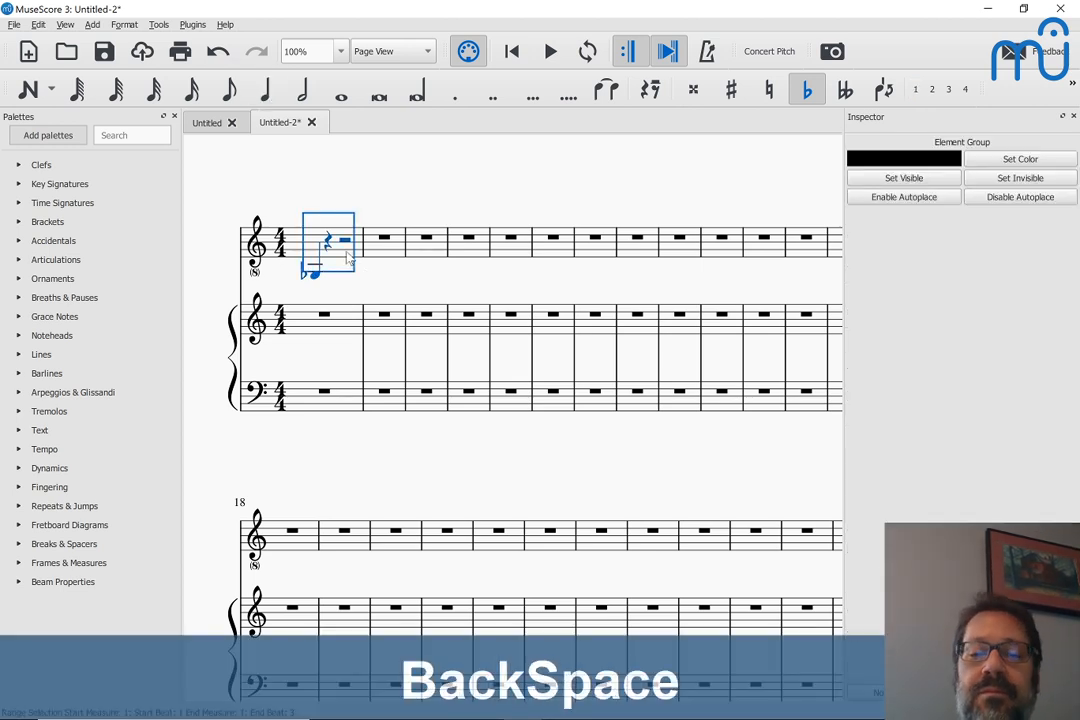
key("Delete")
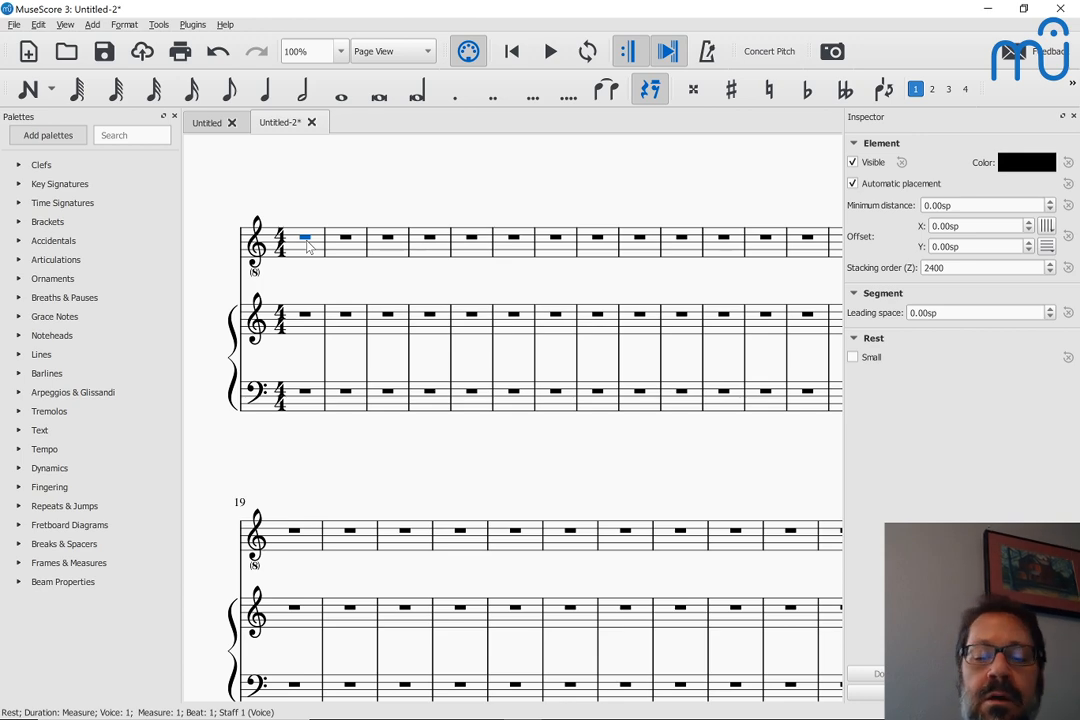
key("ctrl+o")
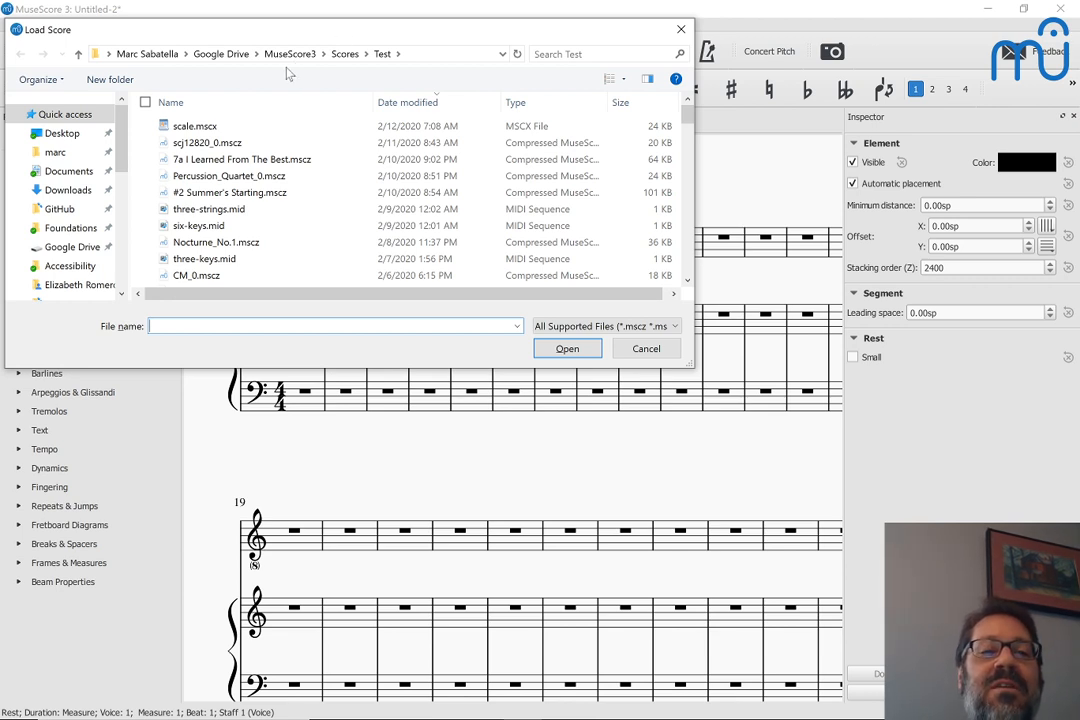
left_click(681, 30)
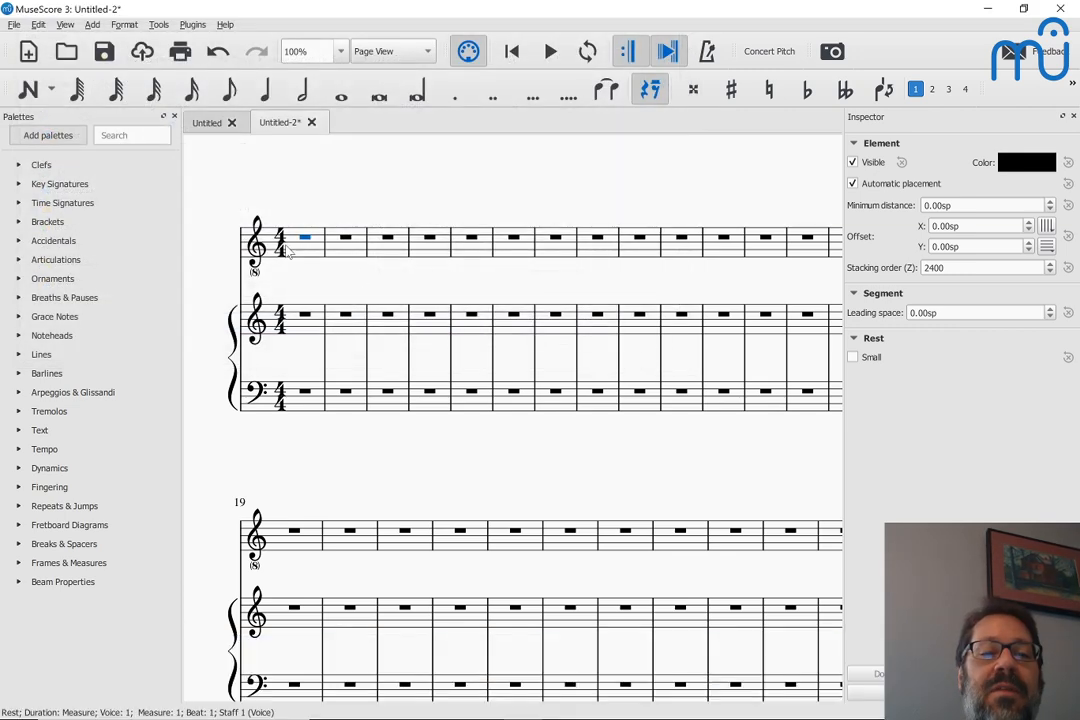
left_click(280, 240)
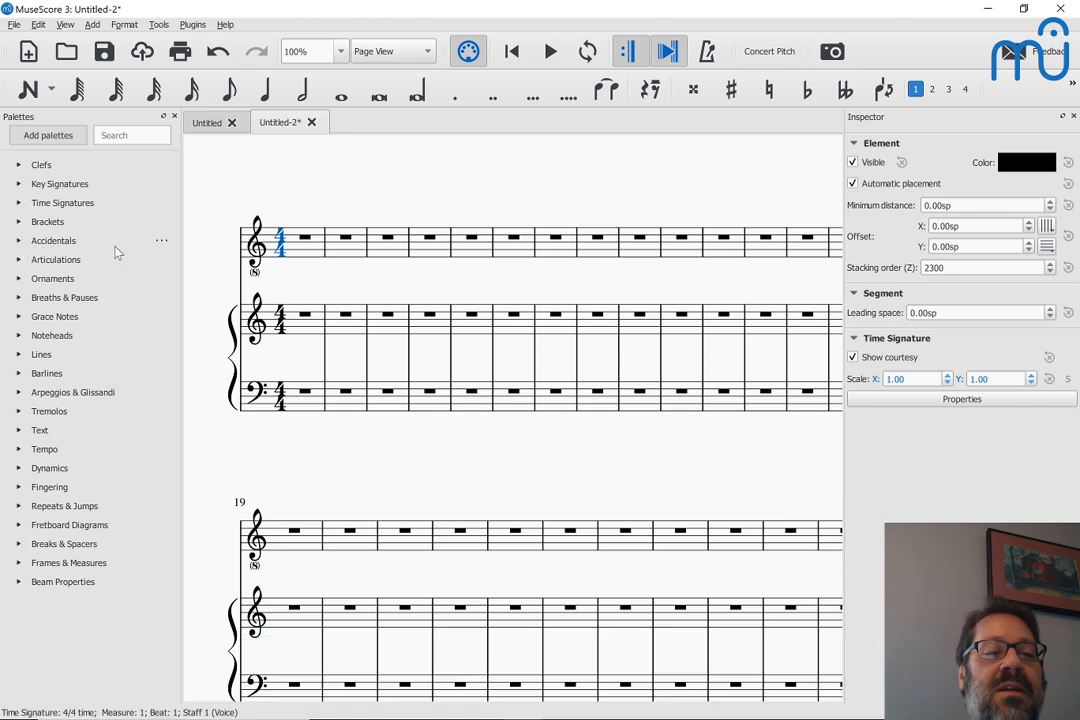
Start opening a score and go up to the MuseScore3 folder
key("ctrl+o")
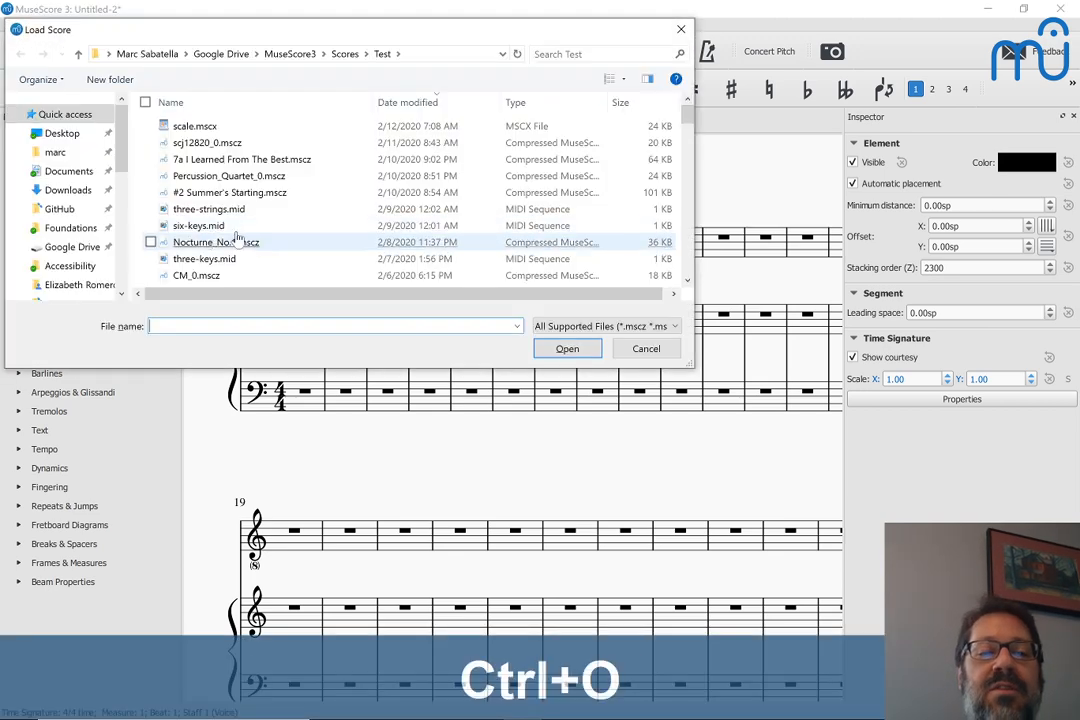
left_click(298, 57)
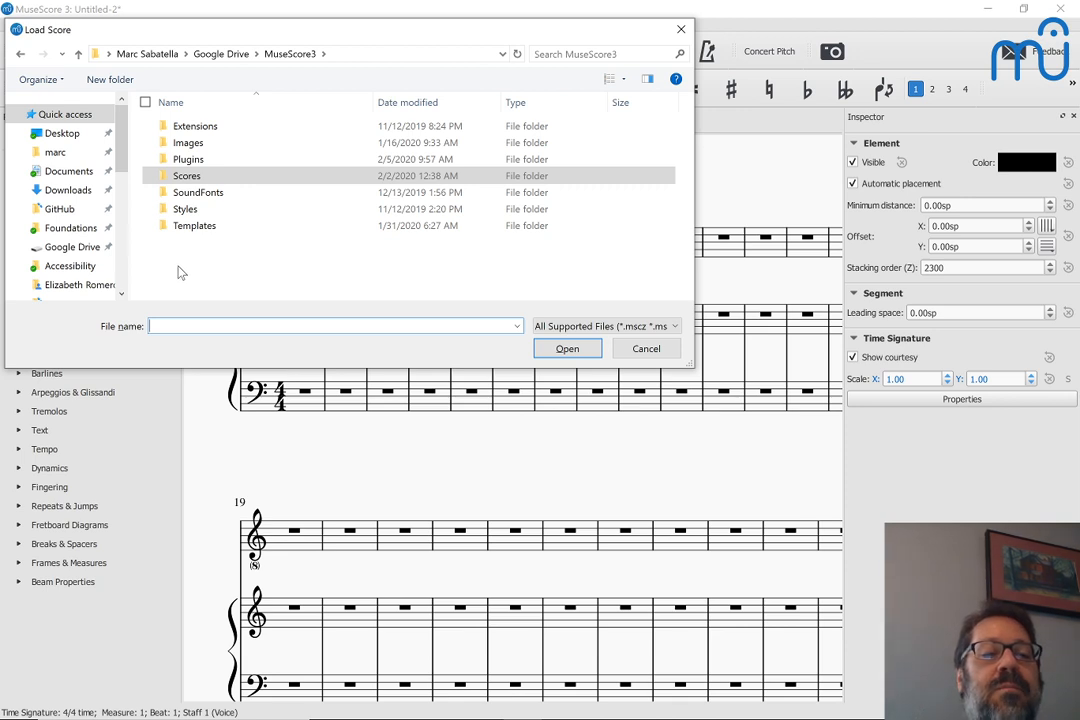
scroll(70, 215, "down", 1)
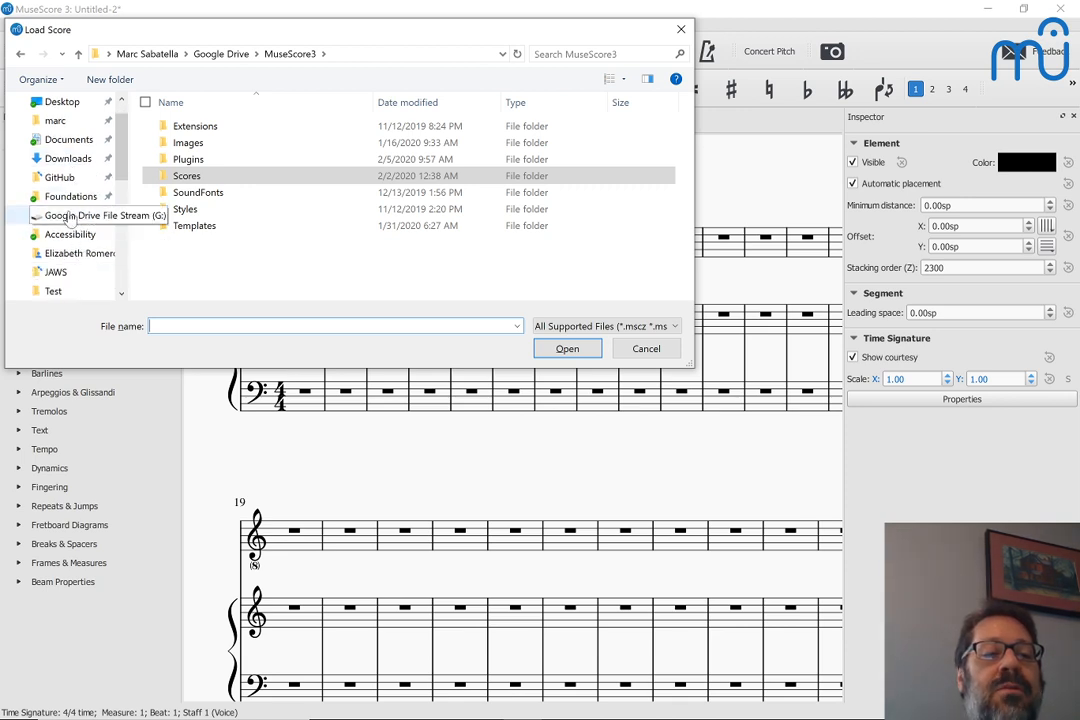
left_click(67, 214)
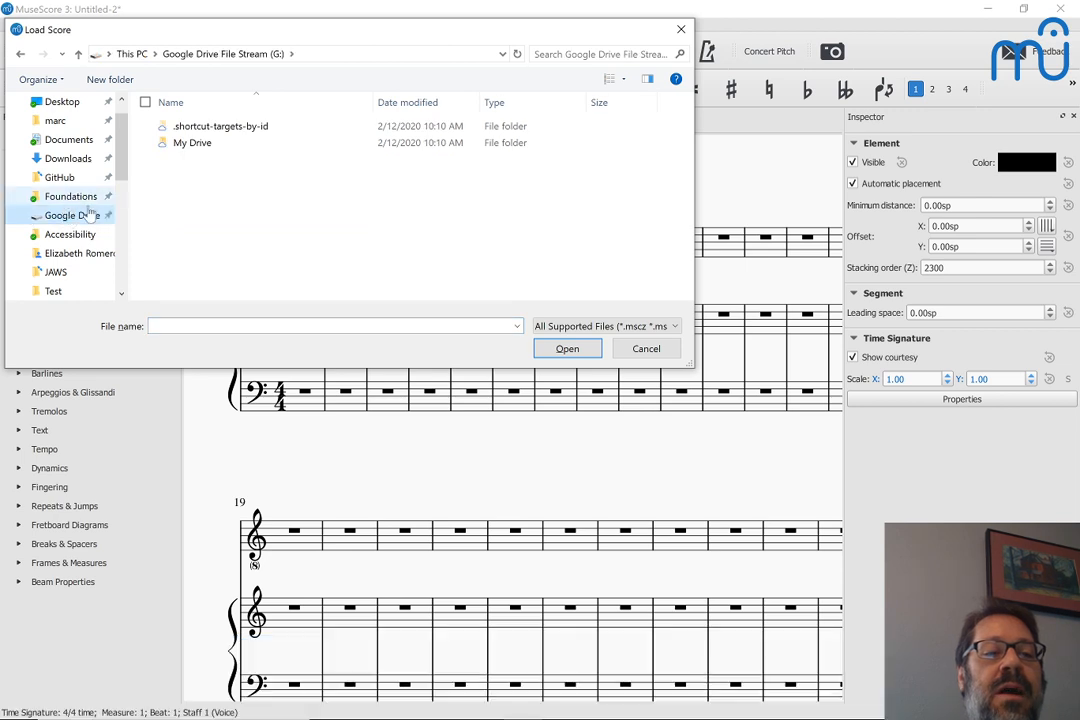
left_click_drag(121, 166, 112, 131)
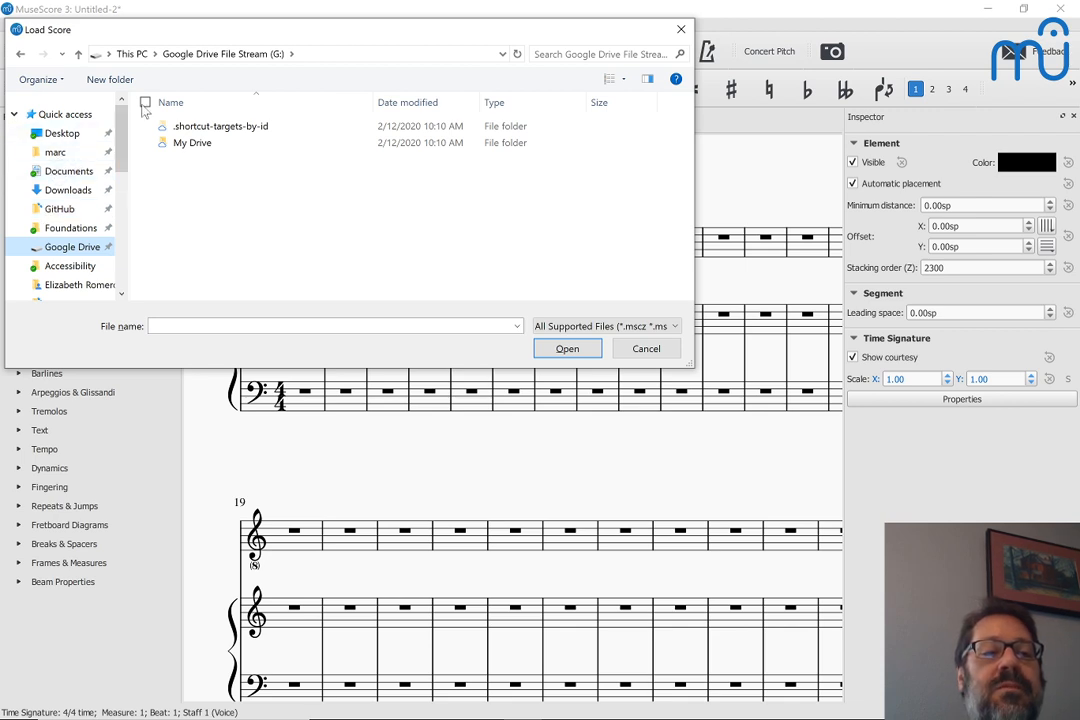
left_click(20, 55)
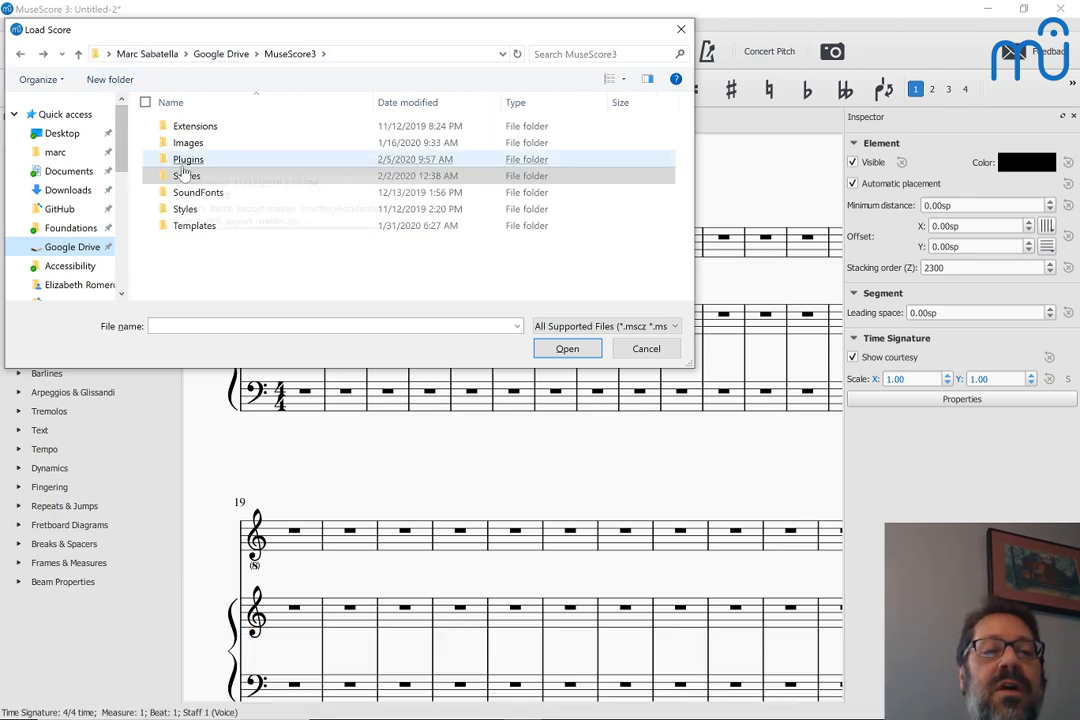
Open Pirates.mscz from the collaborator's subfolder in Scores > Projects
double_click(188, 176)
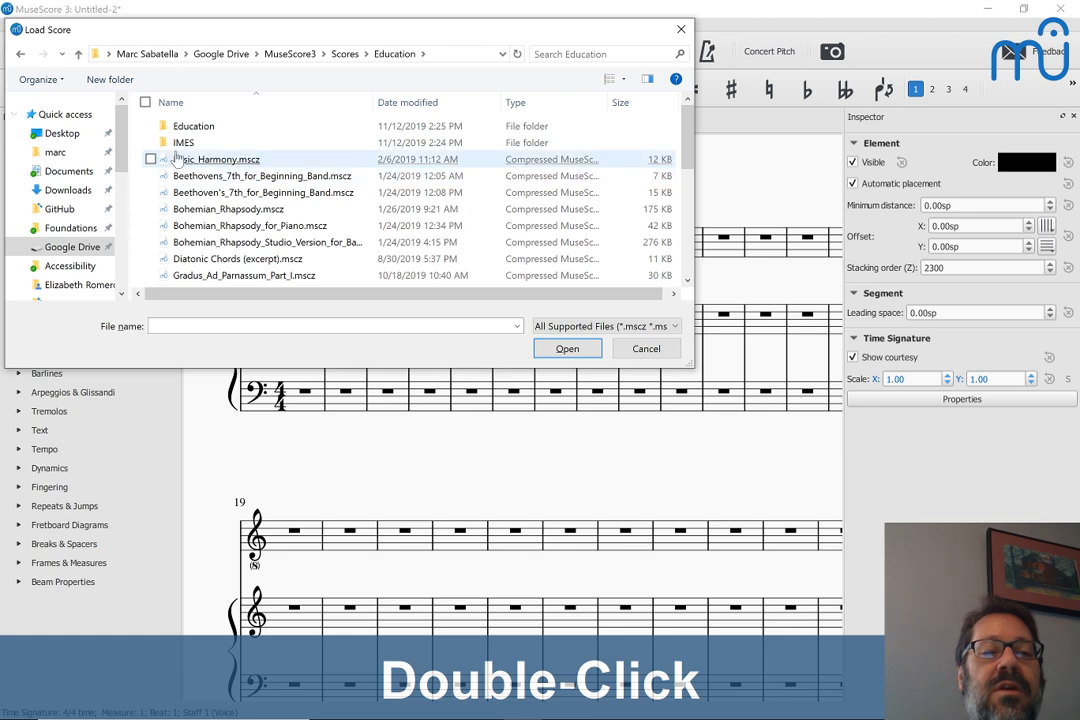
left_click(346, 55)
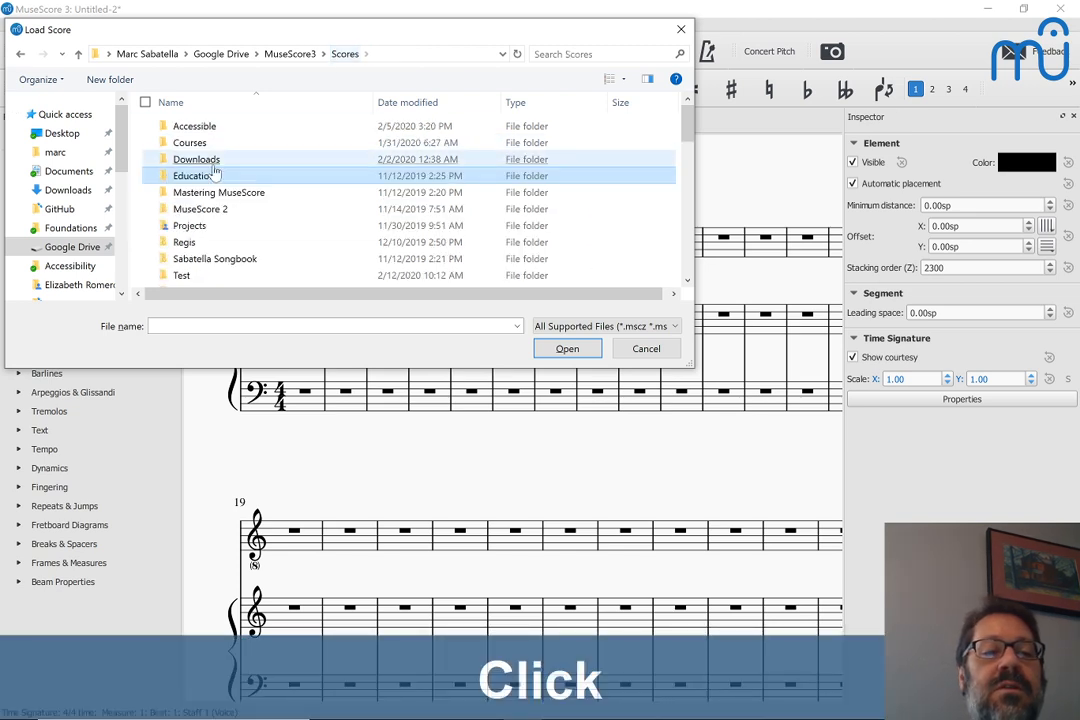
left_click(189, 226)
double_click(189, 226)
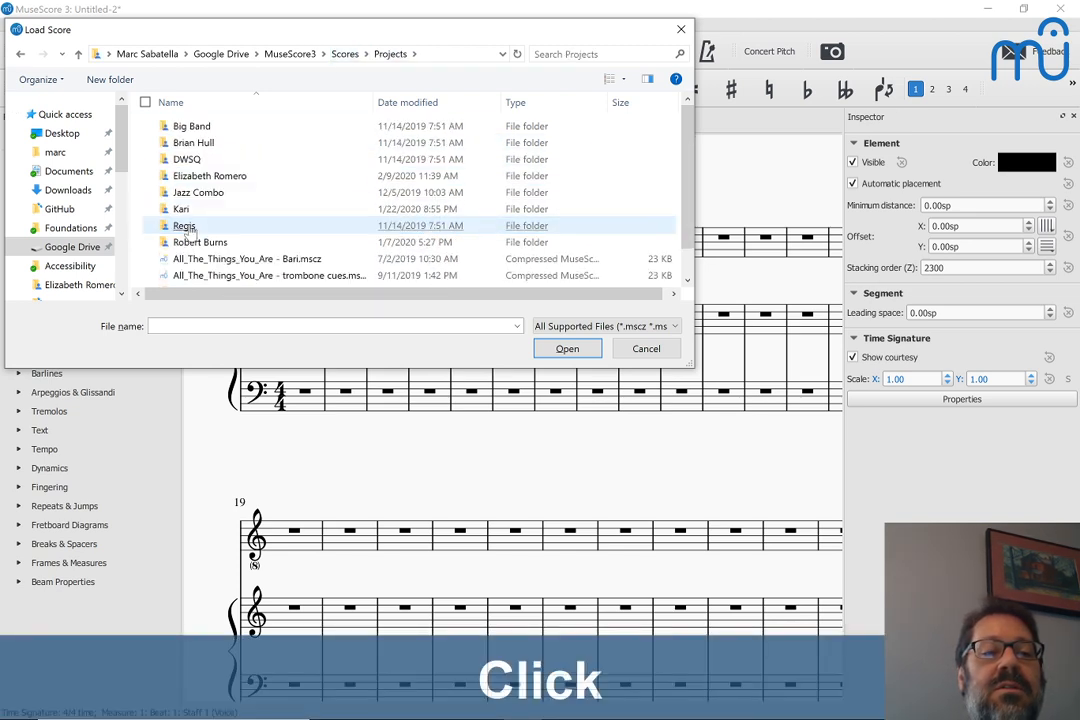
left_click(181, 209)
double_click(181, 209)
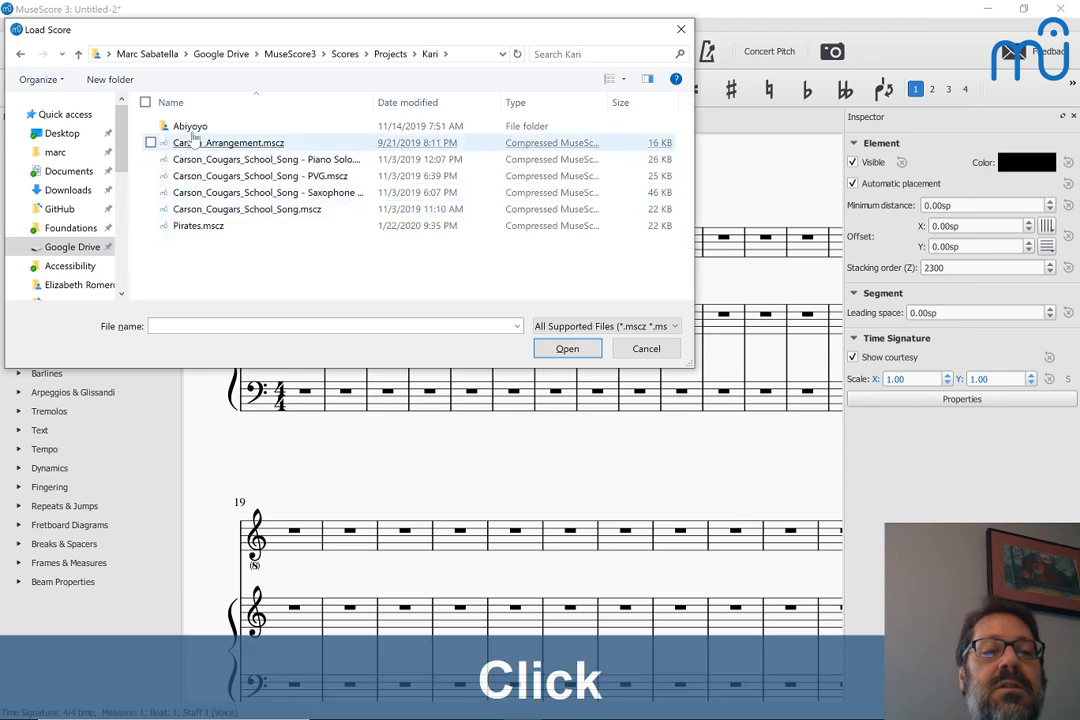
left_click(182, 227)
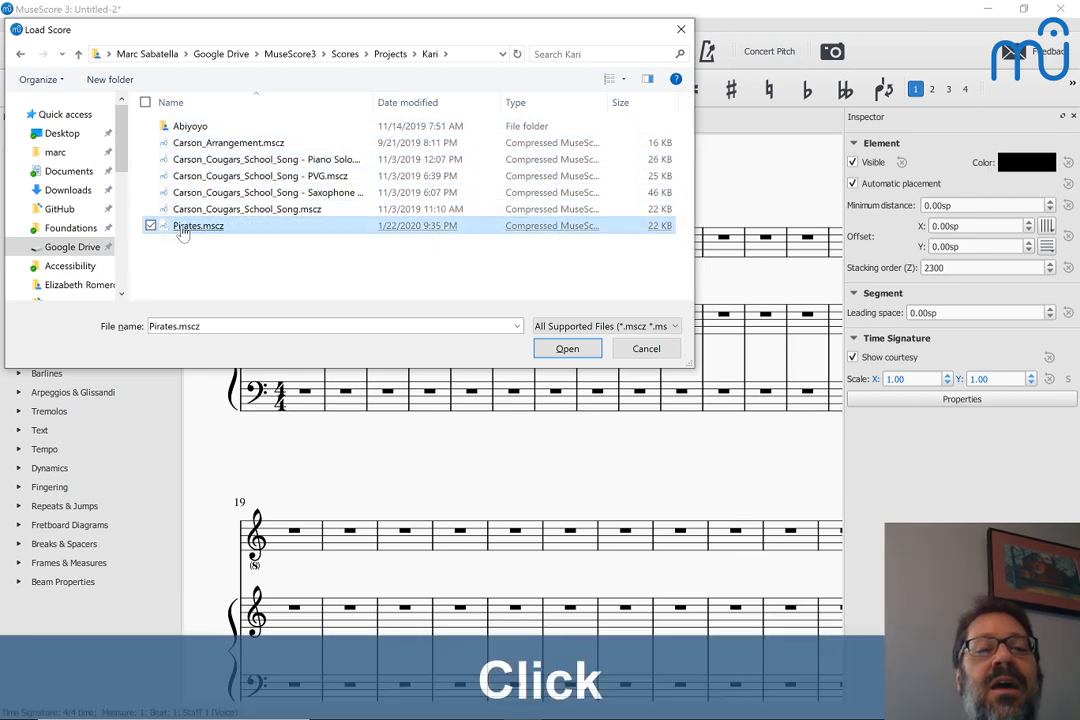
double_click(183, 227)
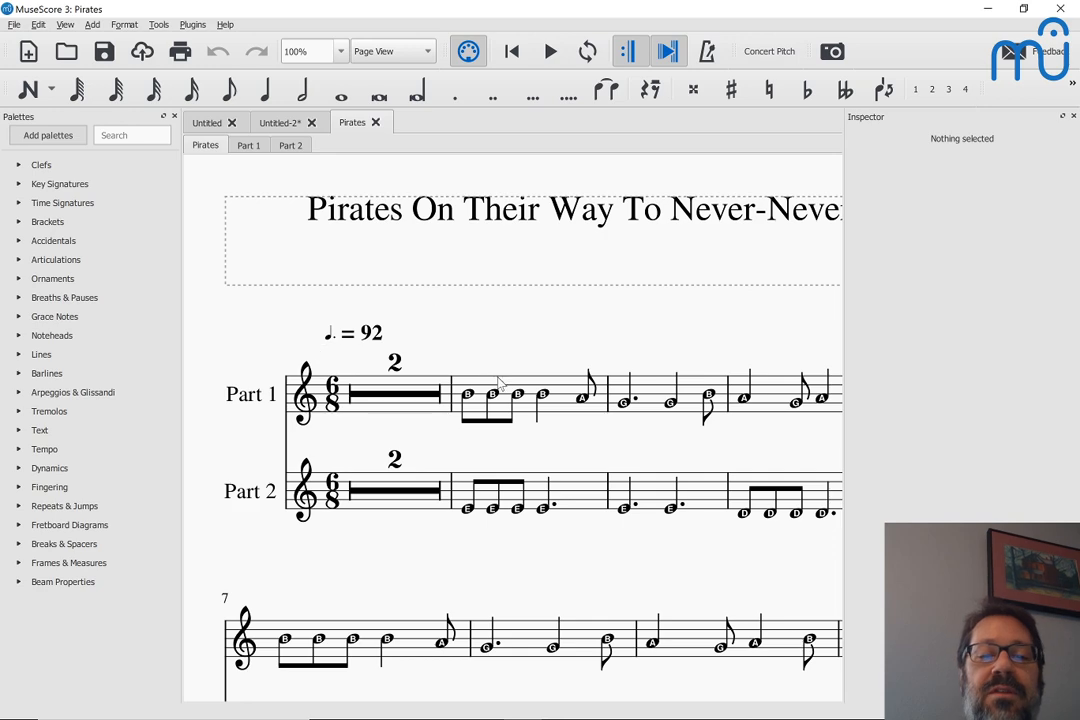
Copy measures 3 to 6 of the Part 1 staff in the Pirates score
scroll(492, 345, "down", 1)
left_click(567, 357)
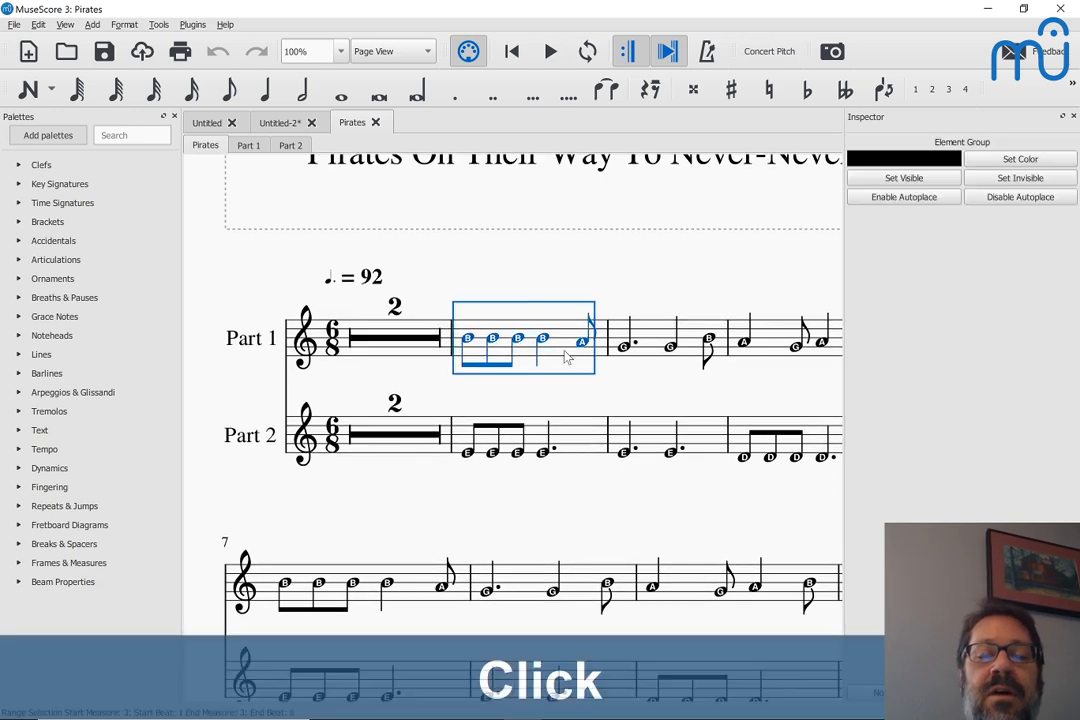
scroll(567, 357, "right", 3)
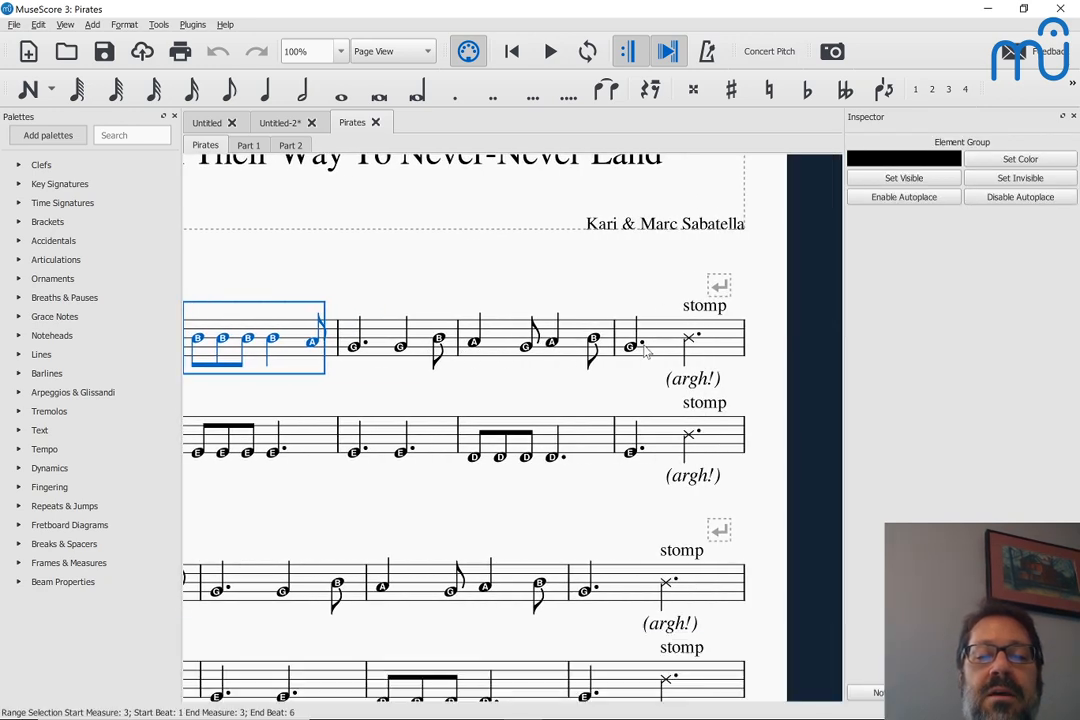
left_click(660, 351, "shift")
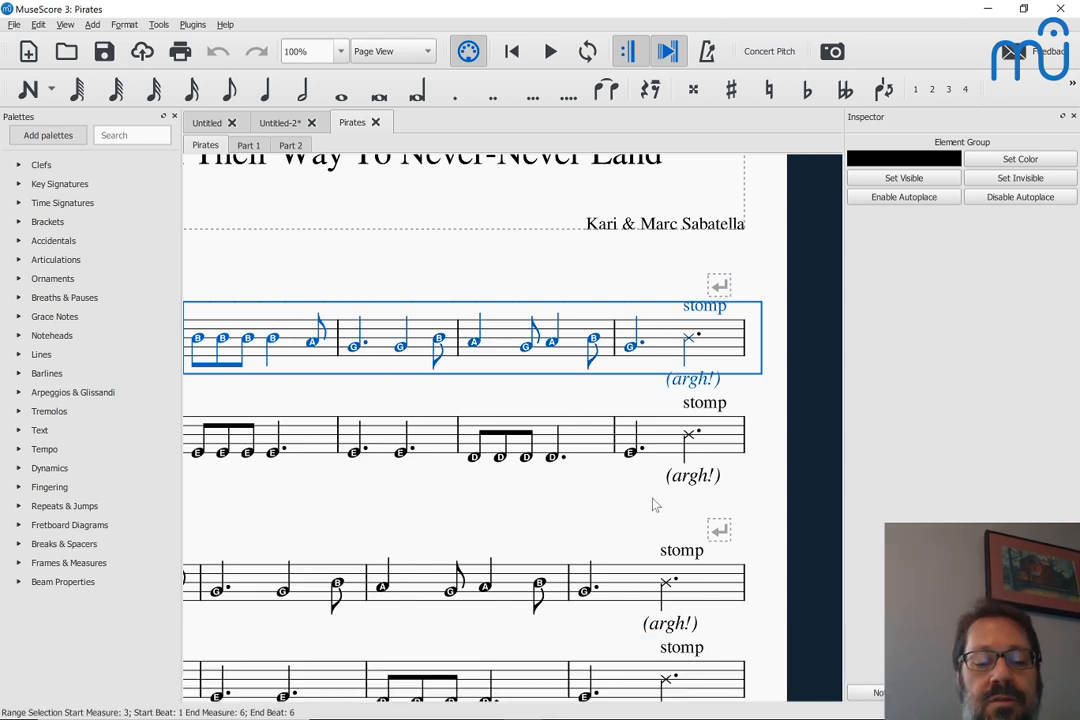
key("ctrl+c")
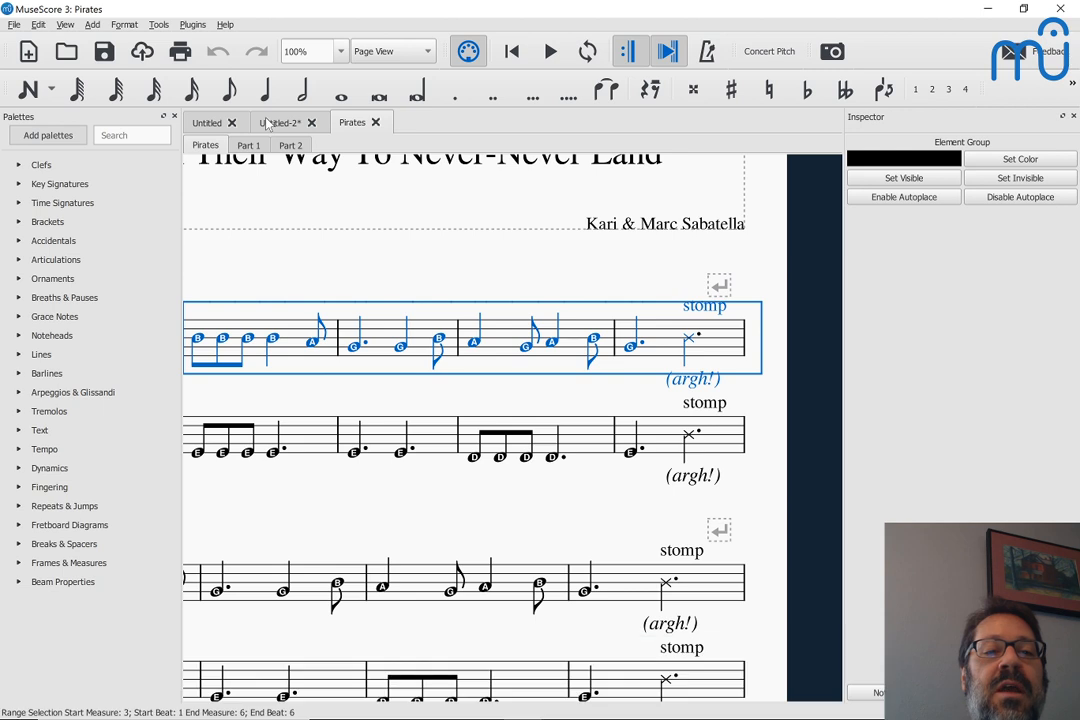
Return to the Untitled-2 score and change its opening time signature to 6/8
left_click(268, 123)
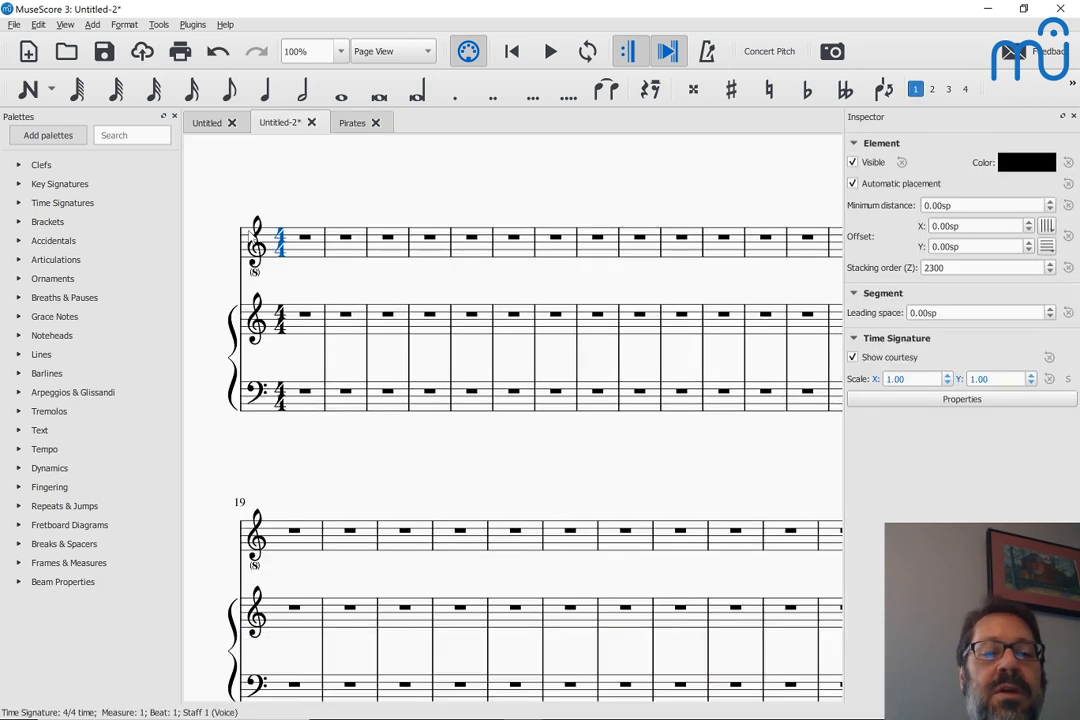
left_click(20, 203)
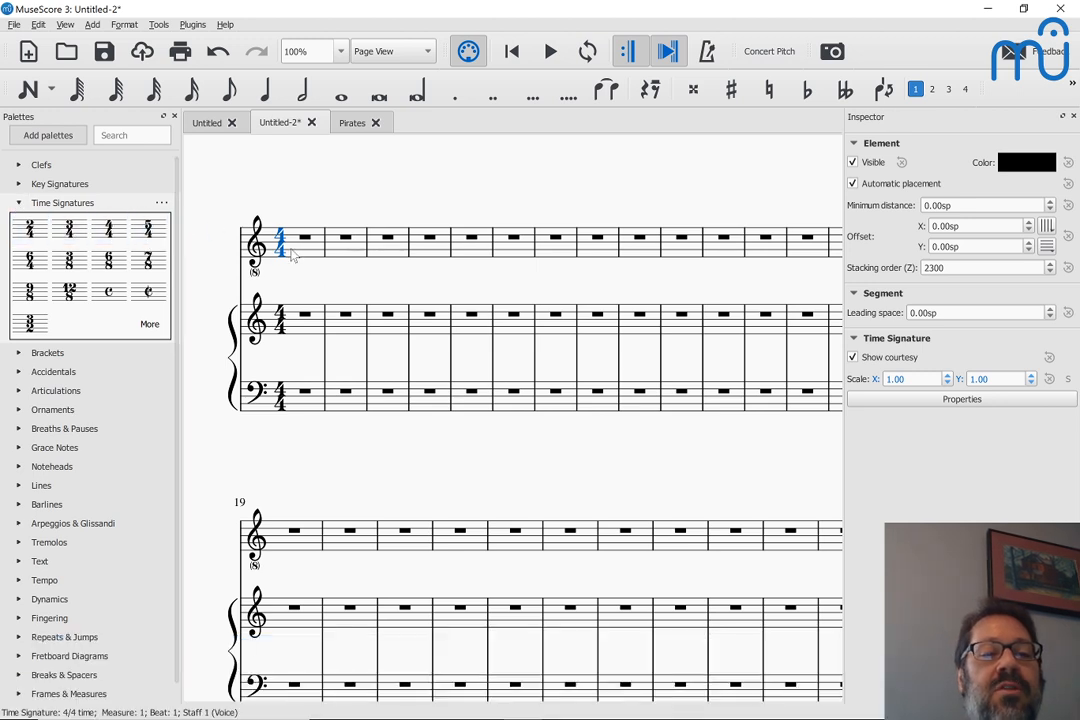
left_click(110, 261)
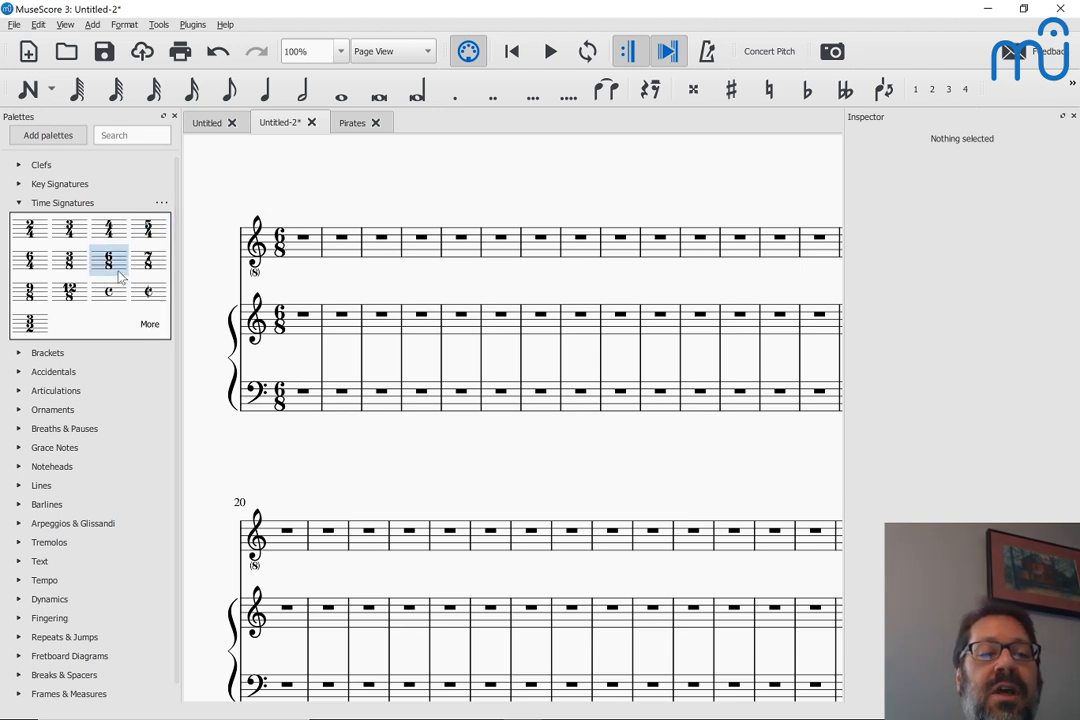
Paste the copied melody into the voice staff from measure 1 and lower it by an octave
left_click(300, 247)
key("ctrl+v")
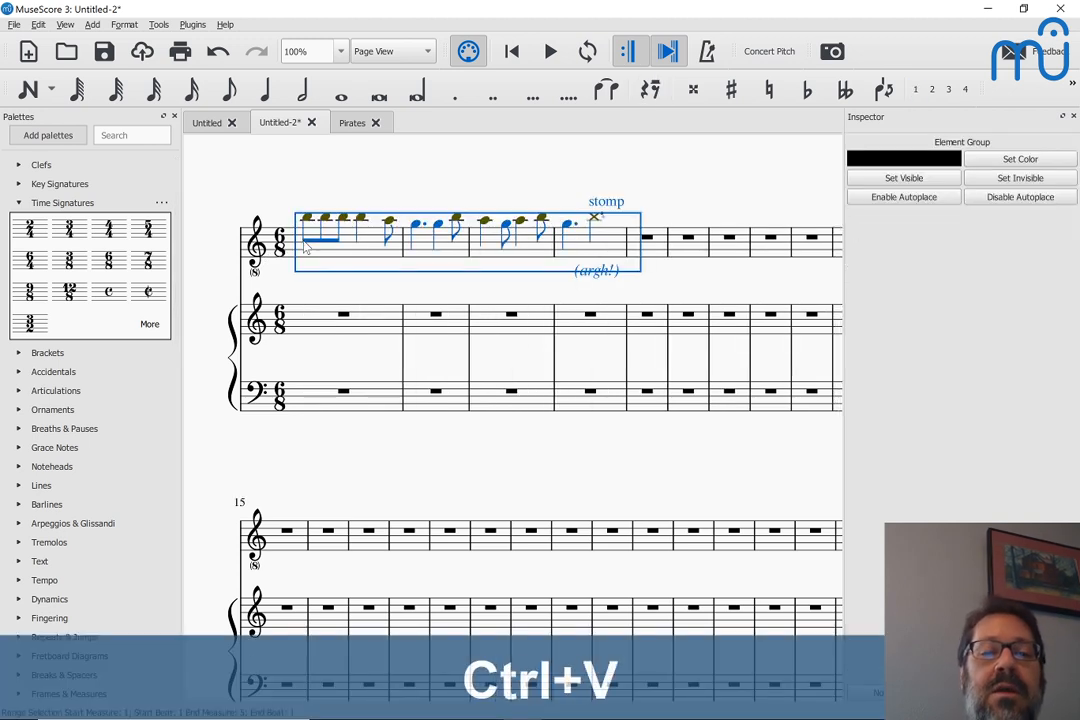
key("ctrl+Down")
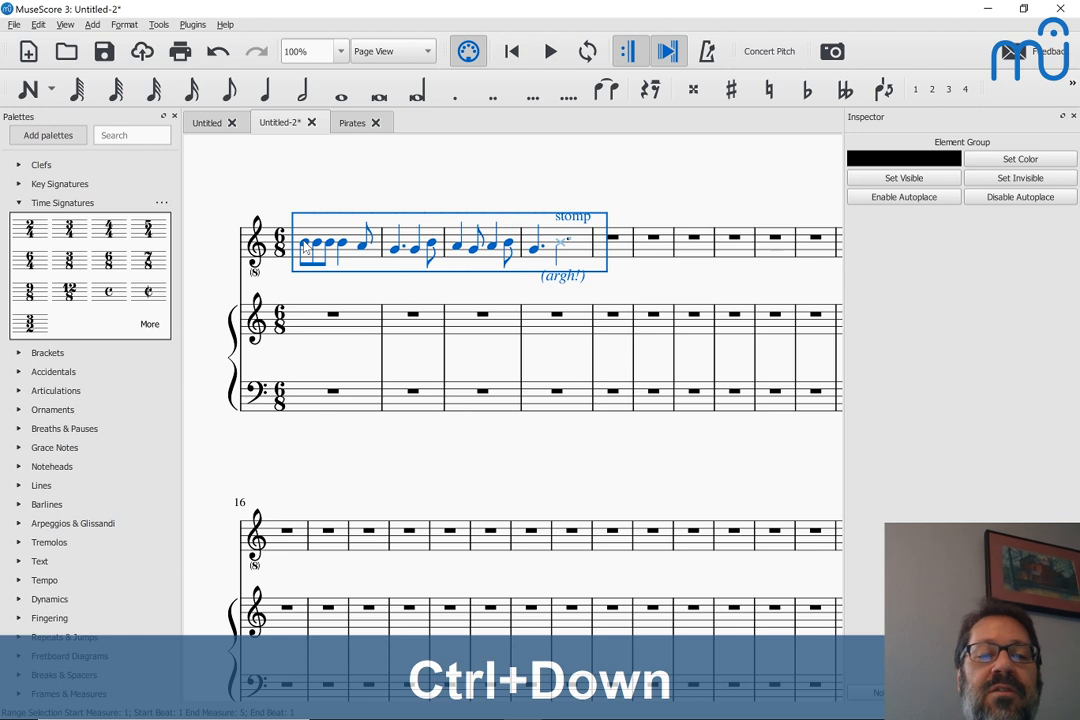
Play back the pasted voice melody from its first note through measure 4
left_click(304, 244)
key("space")
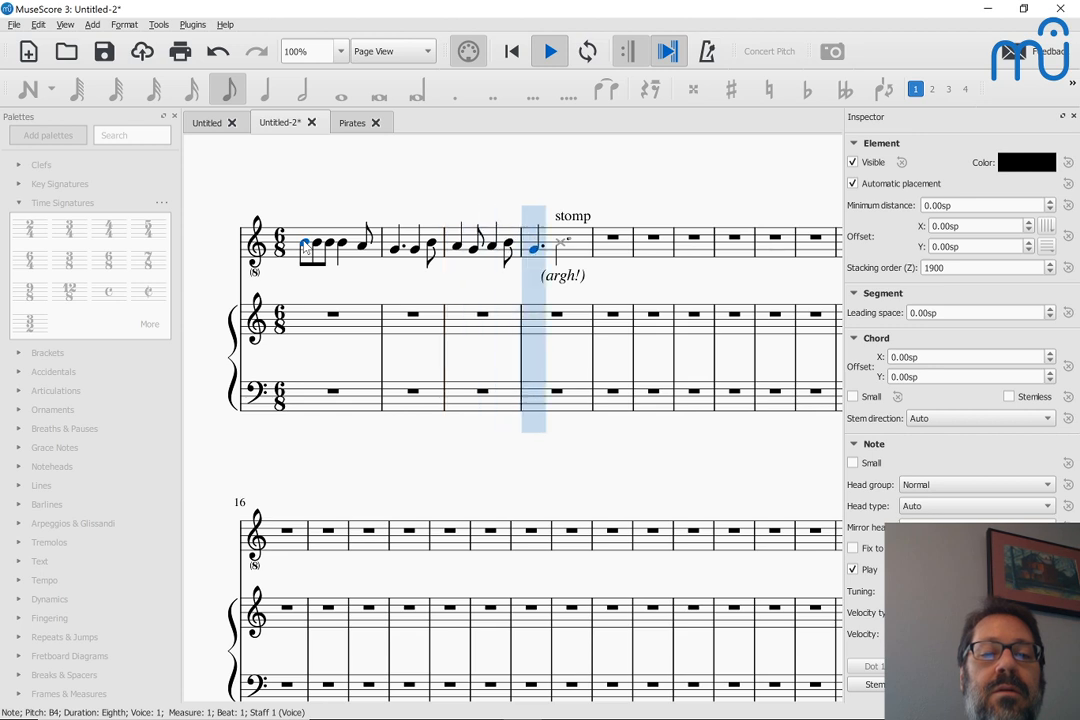
key("space")
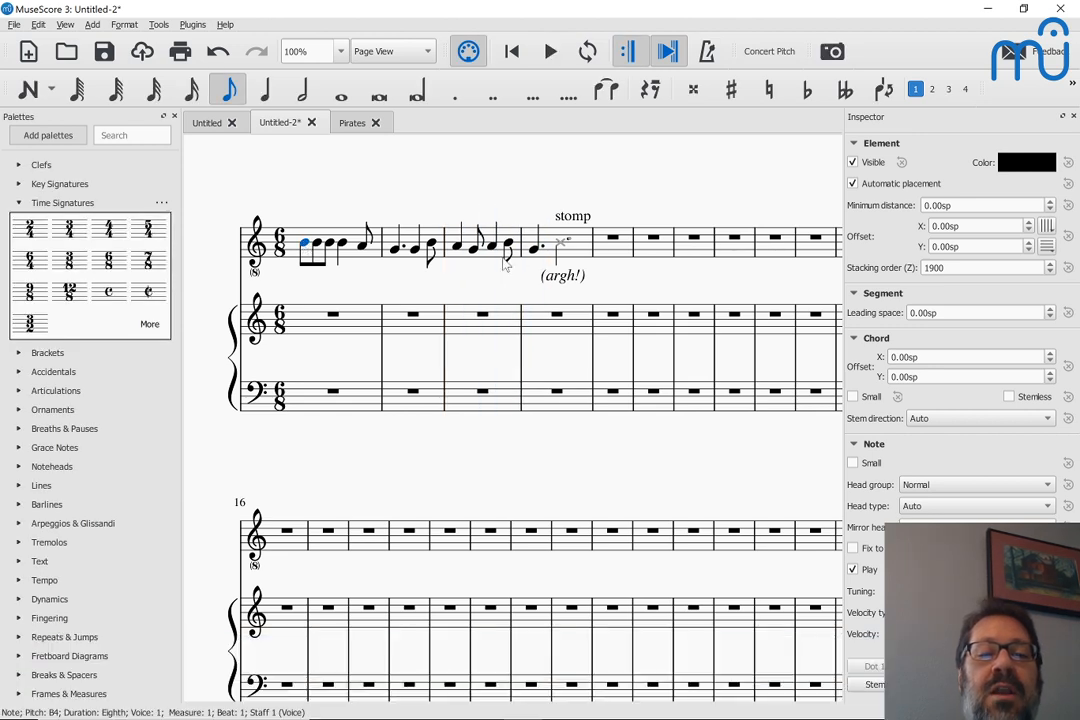
Apply the one-sharp G major / E minor key signature to all staves from measure 1
left_click(533, 252)
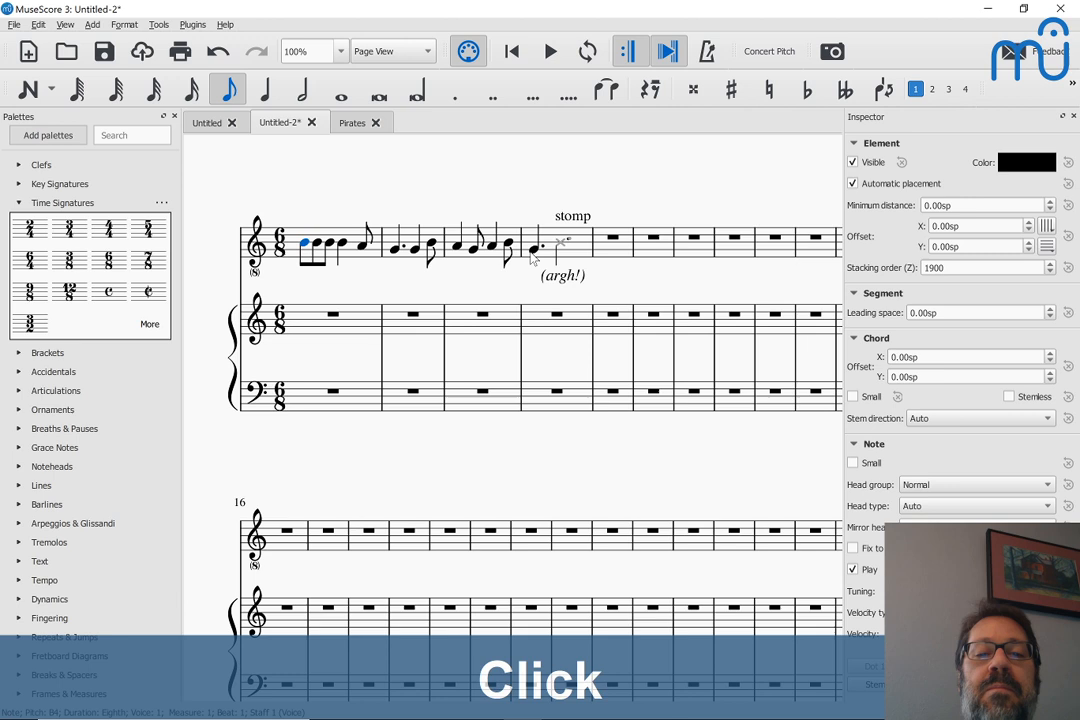
left_click(257, 242)
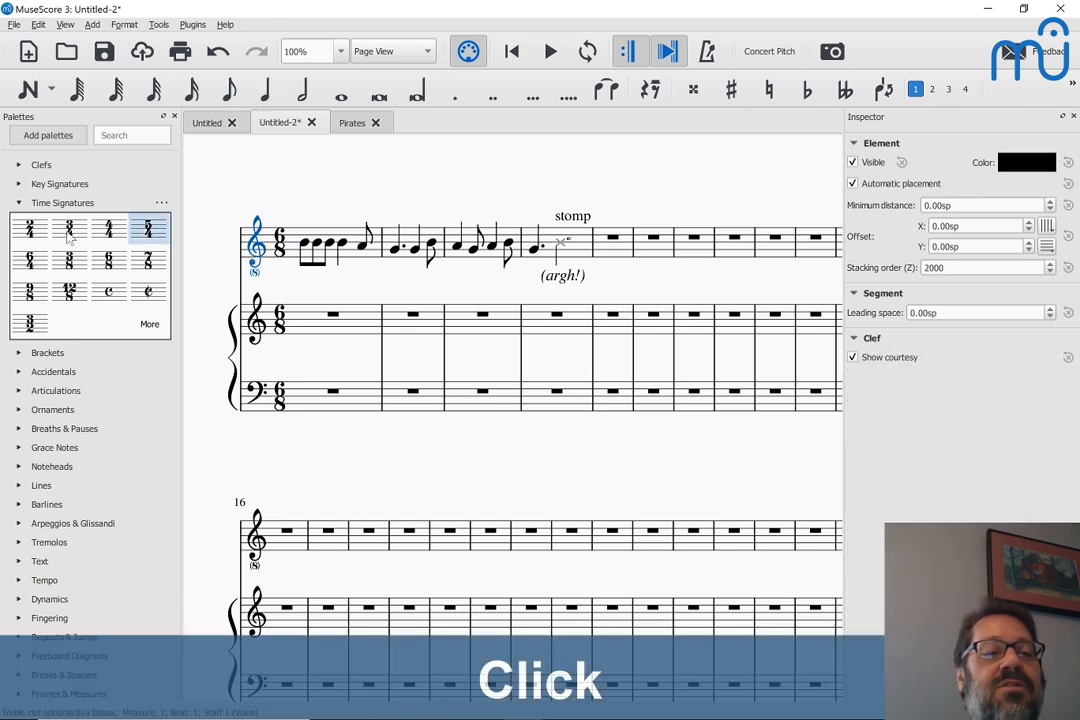
left_click(18, 184)
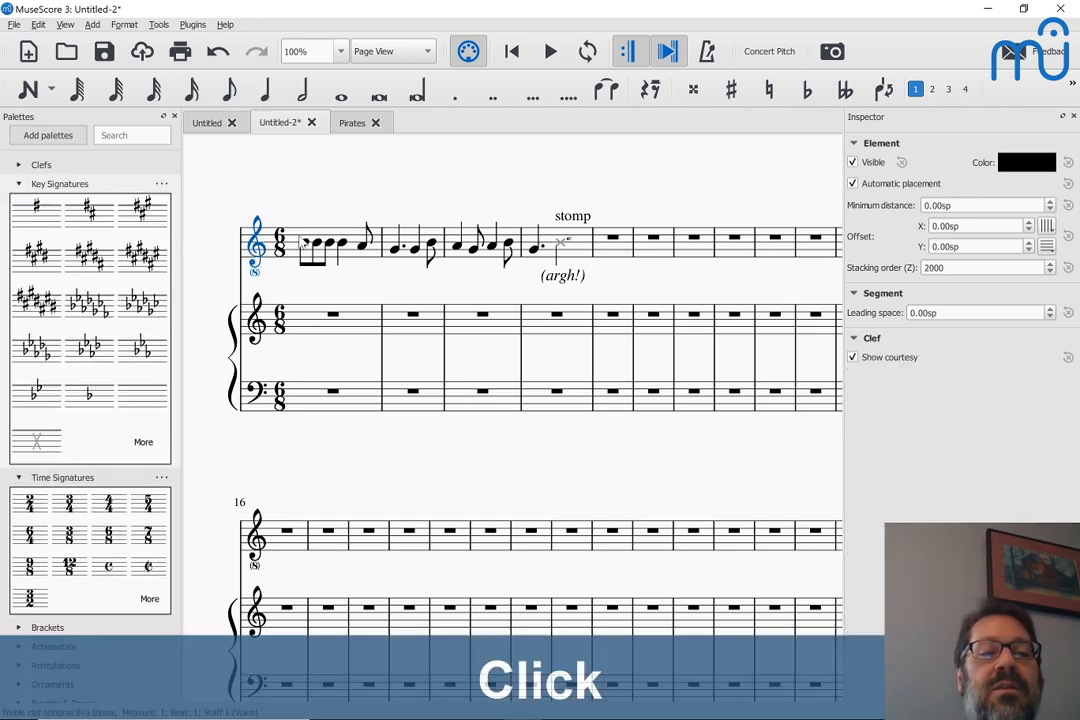
left_click(283, 242)
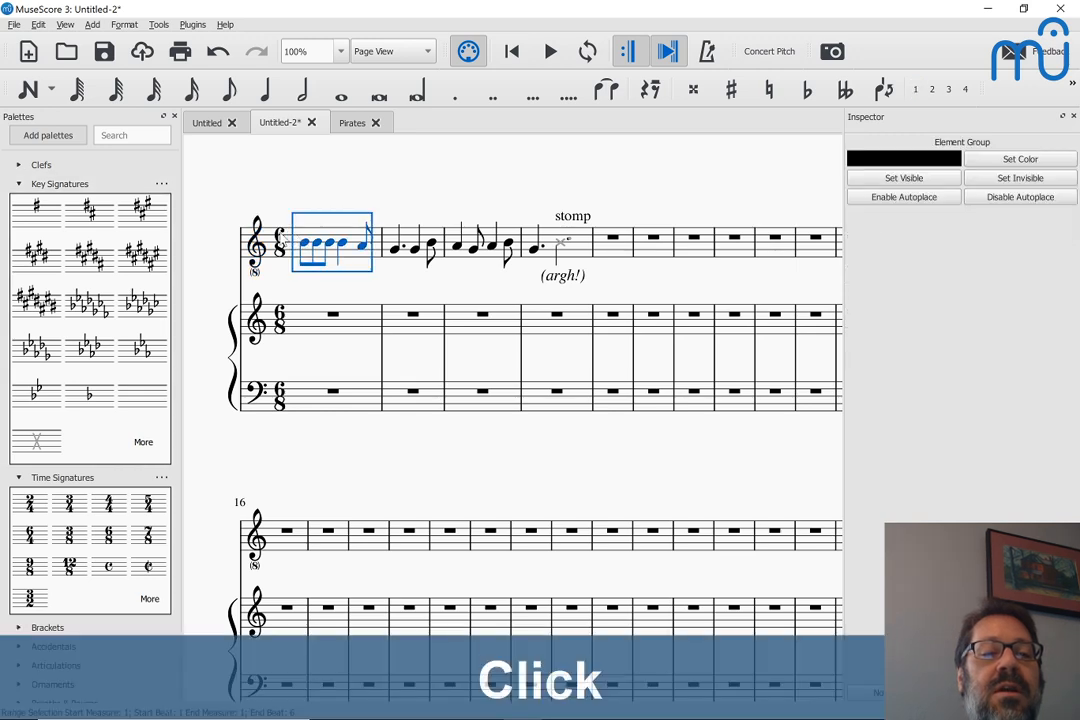
left_click(38, 208)
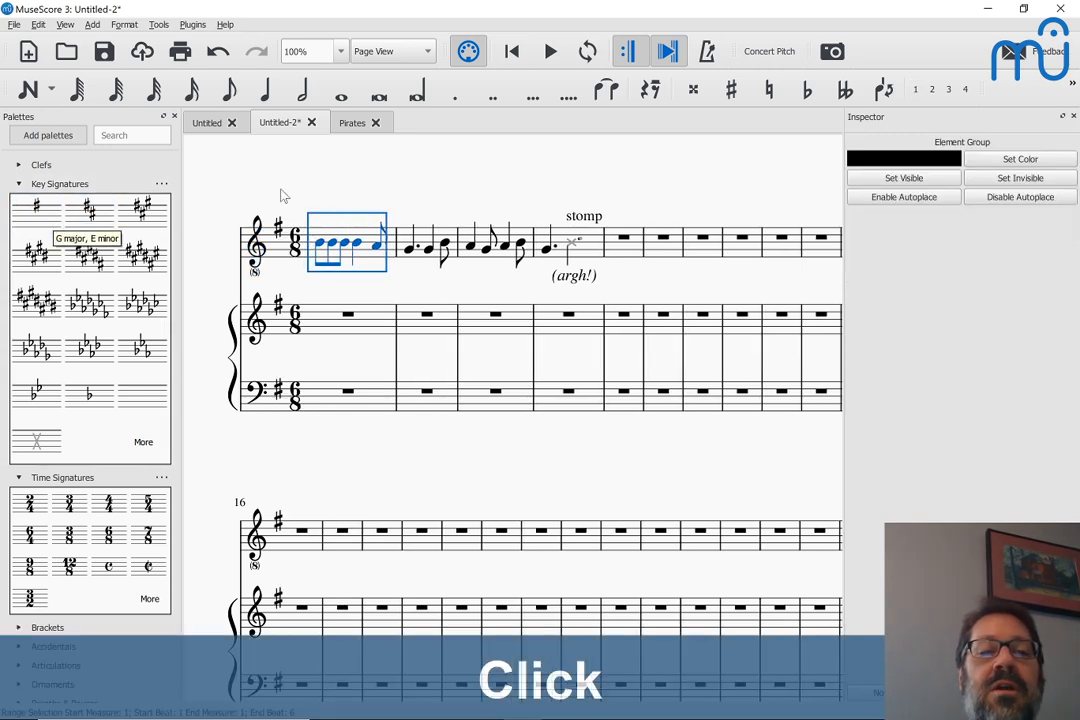
Return to the Pirates score and examine the remaining systems of both parts
left_click(347, 125)
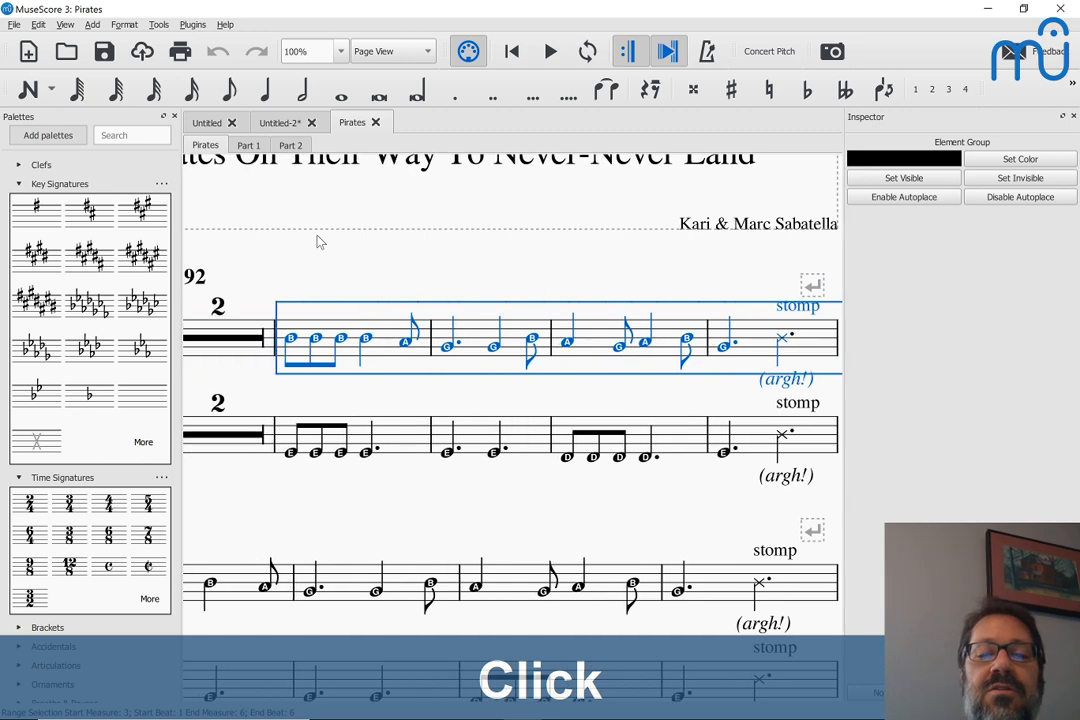
scroll(321, 242, "left", 4)
scroll(321, 242, "right", 3)
scroll(321, 242, "down", 5)
scroll(321, 242, "left", 1)
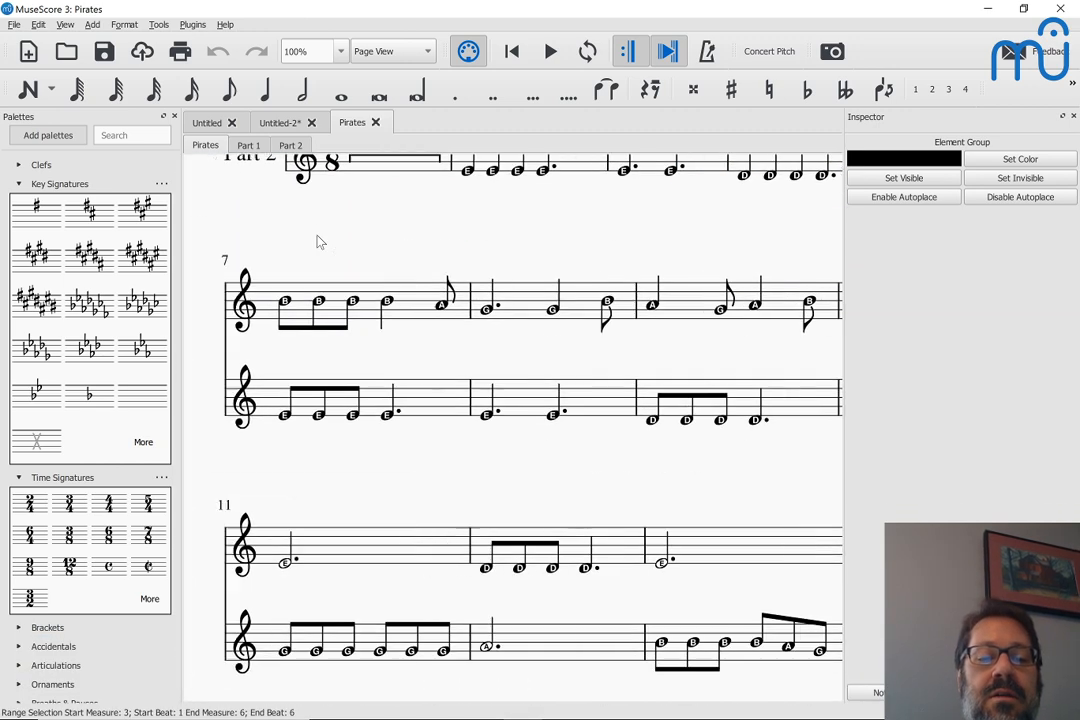
scroll(318, 242, "left", 2)
scroll(318, 242, "down", 5)
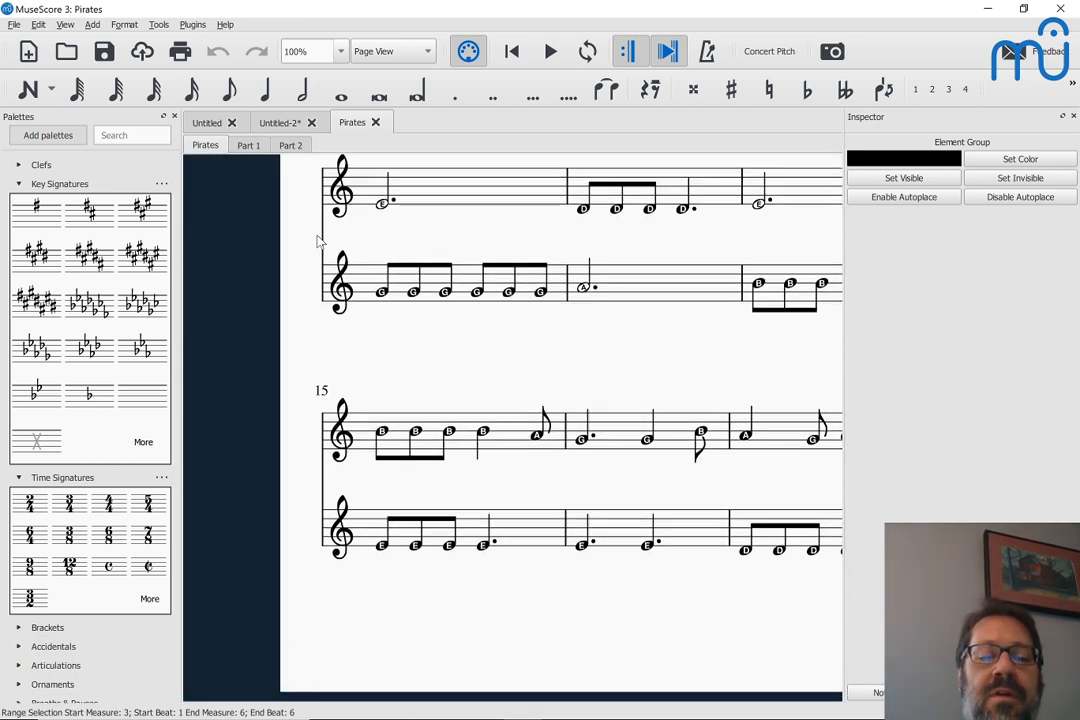
scroll(318, 242, "right", 4)
scroll(318, 242, "down", 4)
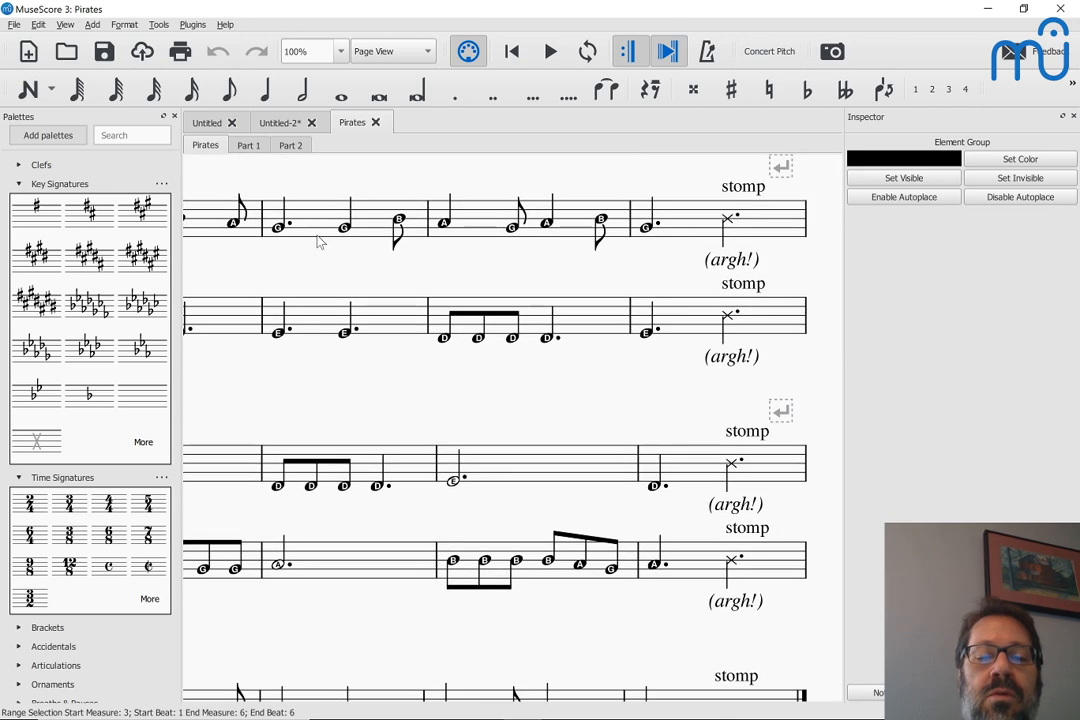
scroll(318, 242, "left", 5)
scroll(318, 242, "up", 6)
key("shift")
key("shift")
key("shift")
key("shift")
key("shift")
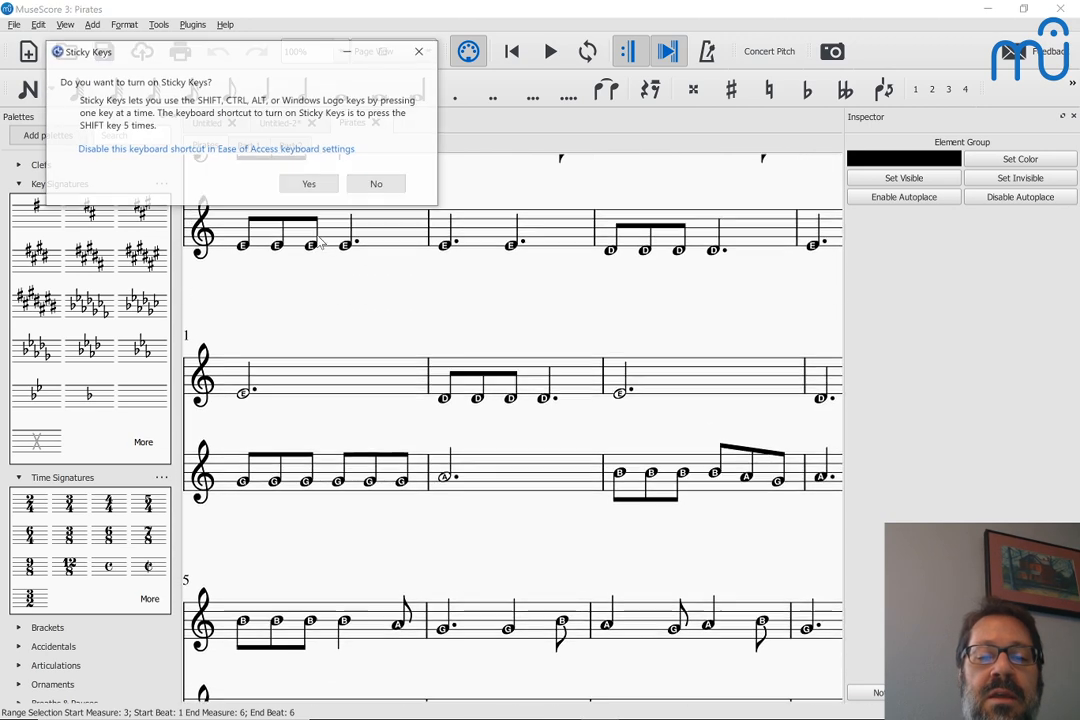
left_click(393, 187)
key("Escape")
scroll(393, 187, "up", 5)
key("alt+Tab")
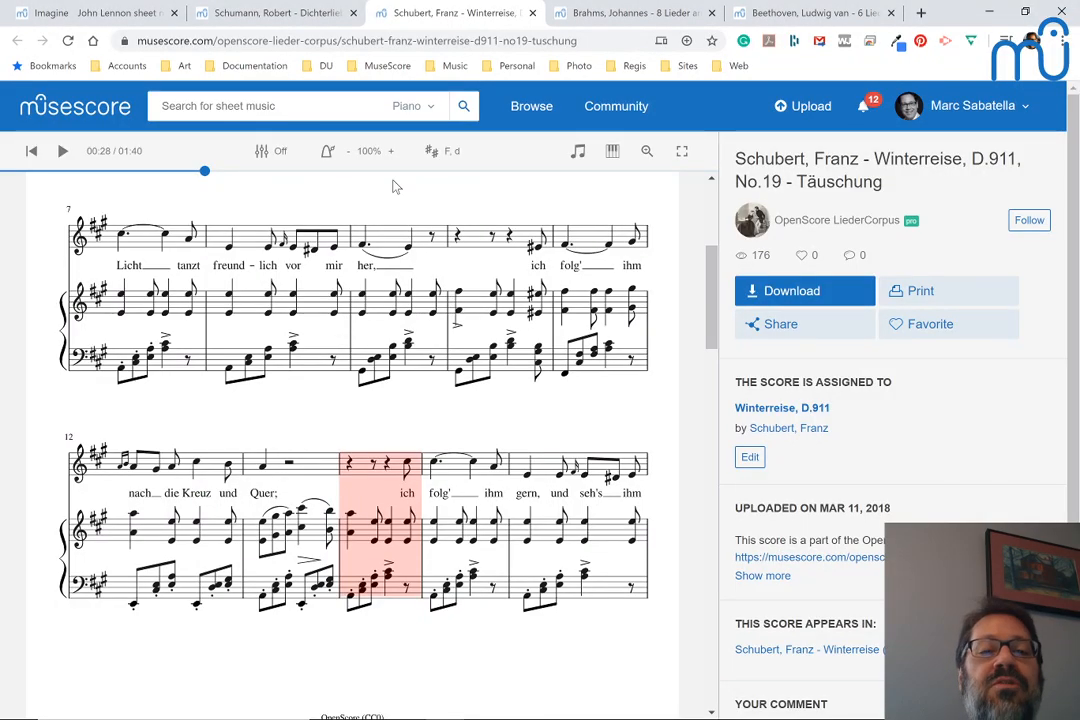
key("alt+Tab")
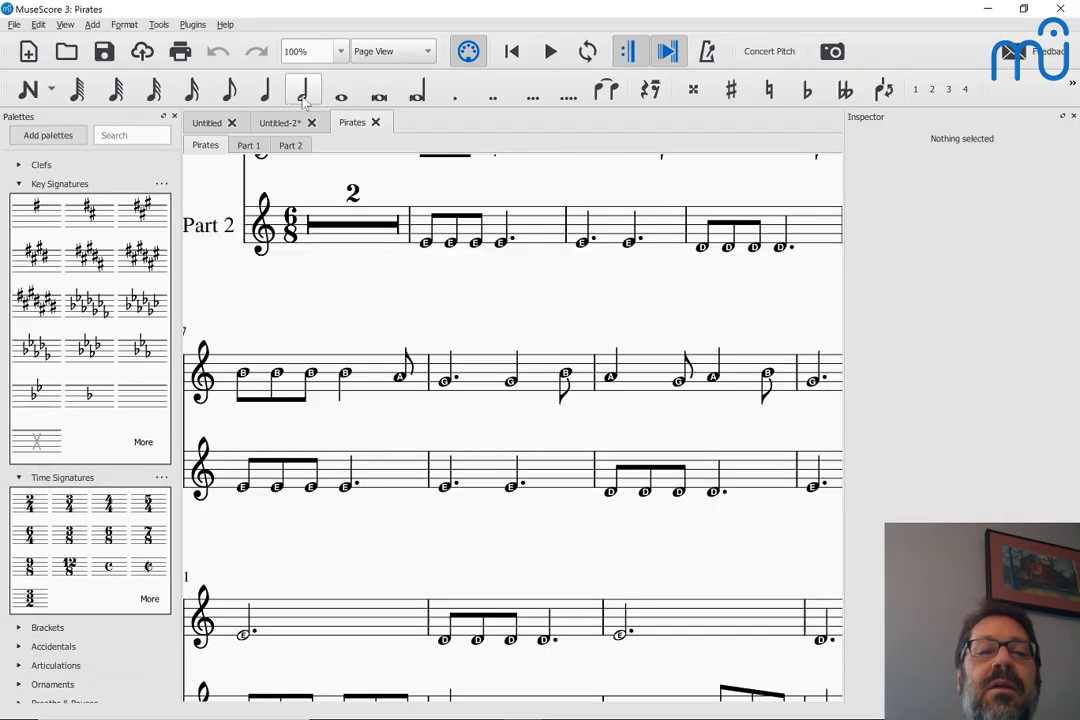
Check the voice and piano score, return to the Pirates score, and play it from Part 1's first note in measure 3 through measure 10
left_click(281, 124)
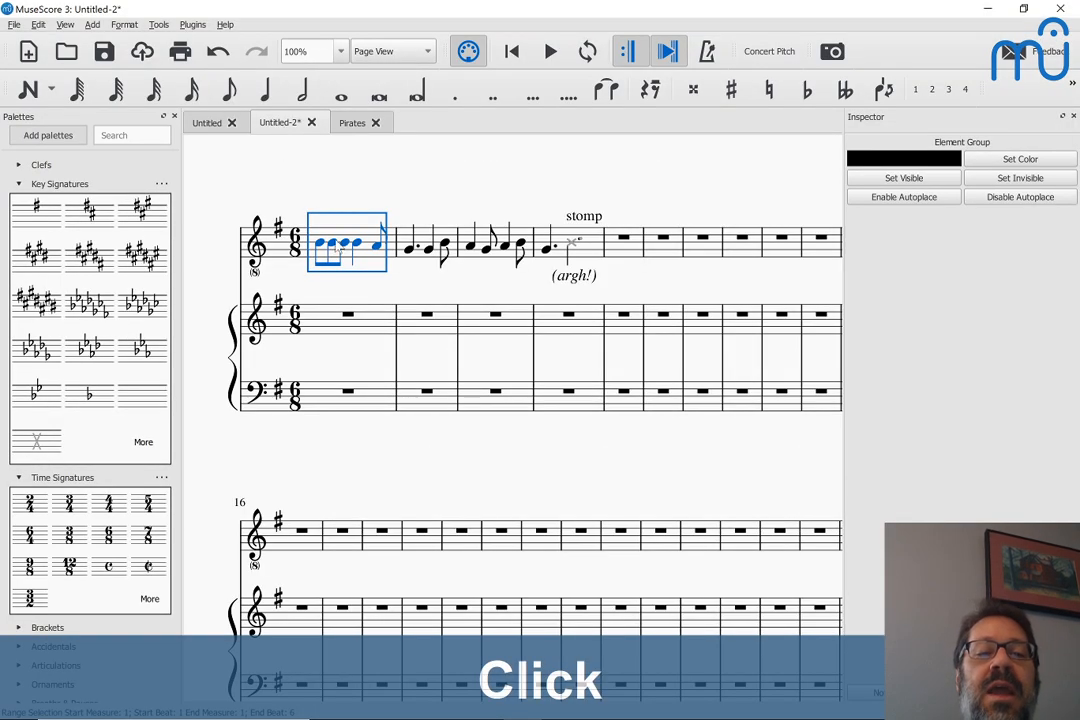
left_click(350, 123)
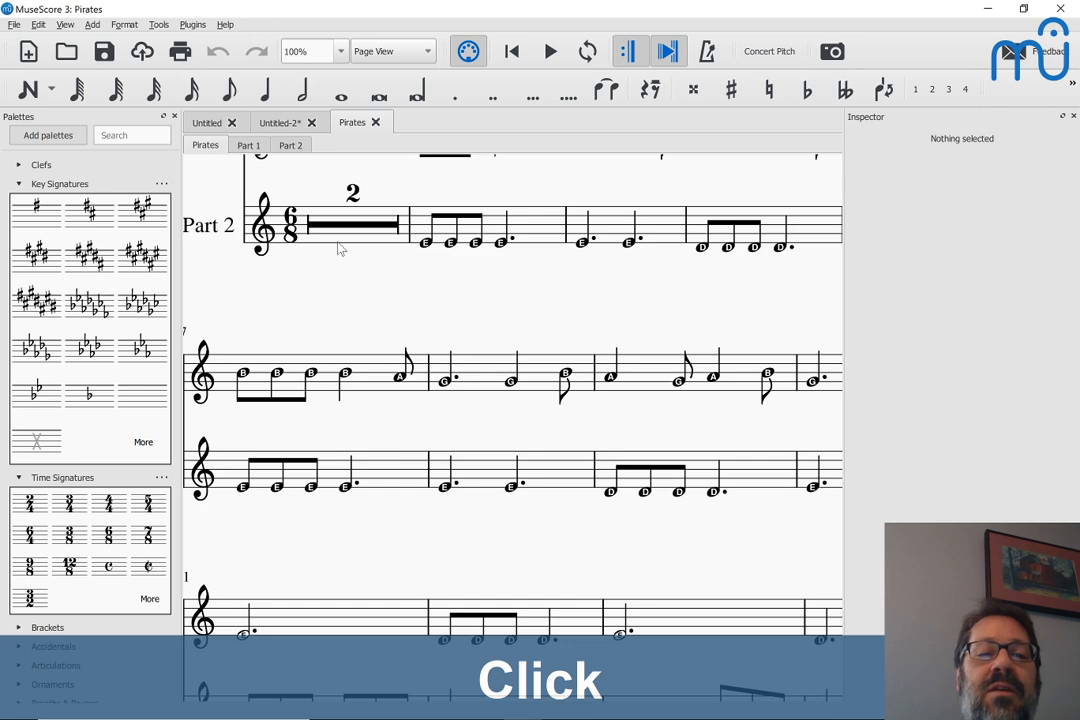
scroll(340, 249, "up", 5)
left_click(425, 370)
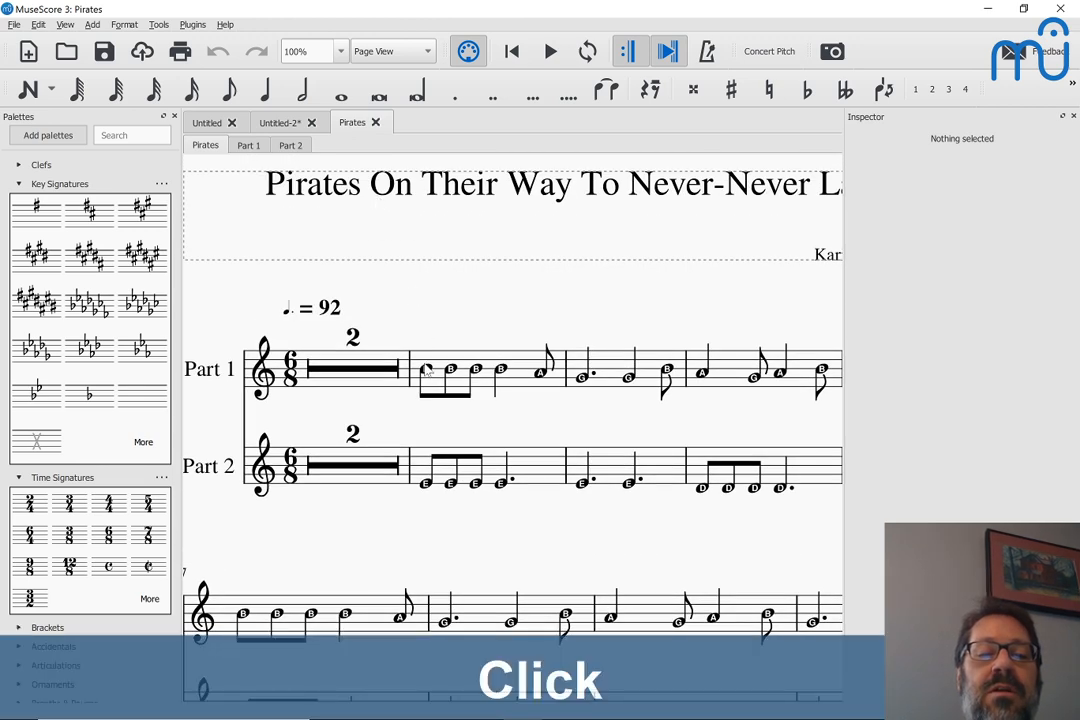
key("space")
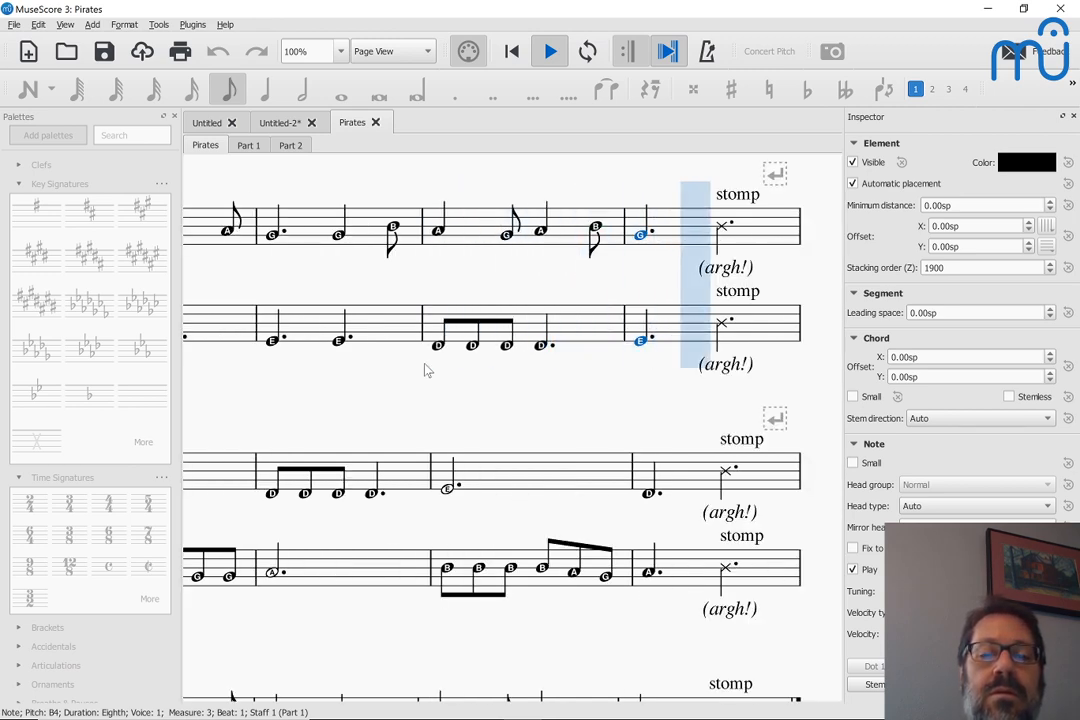
key("space")
Make the hidden Stomp percussion instrument visible in the Pirates score
scroll(438, 336, "up", 2)
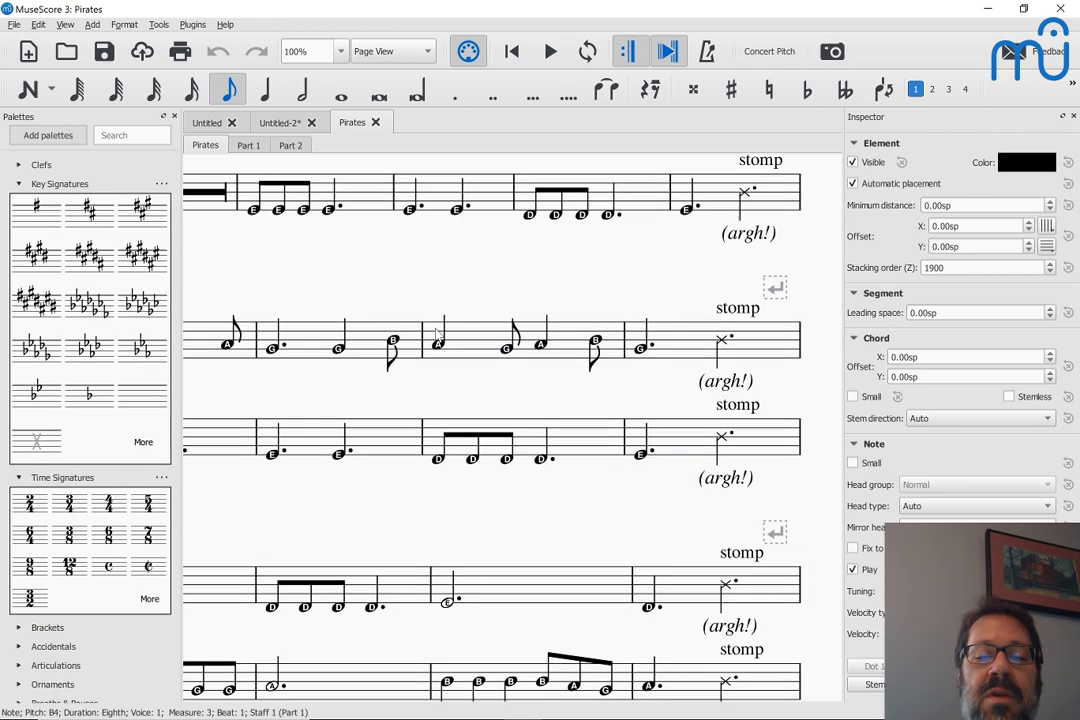
key("i")
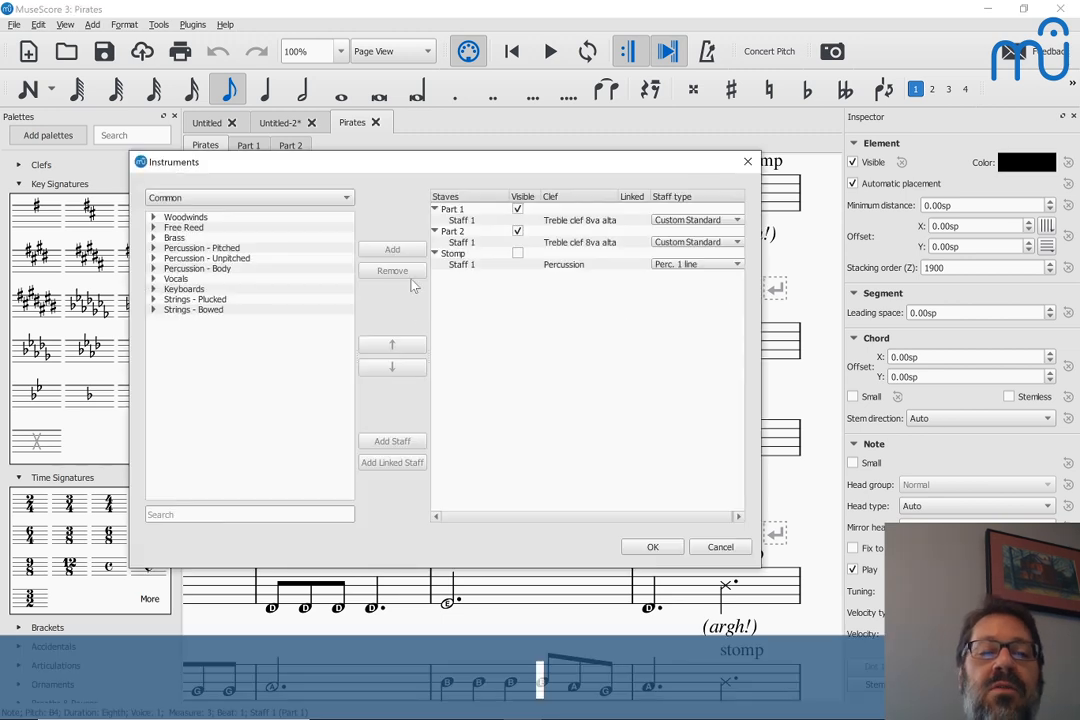
left_click(518, 254)
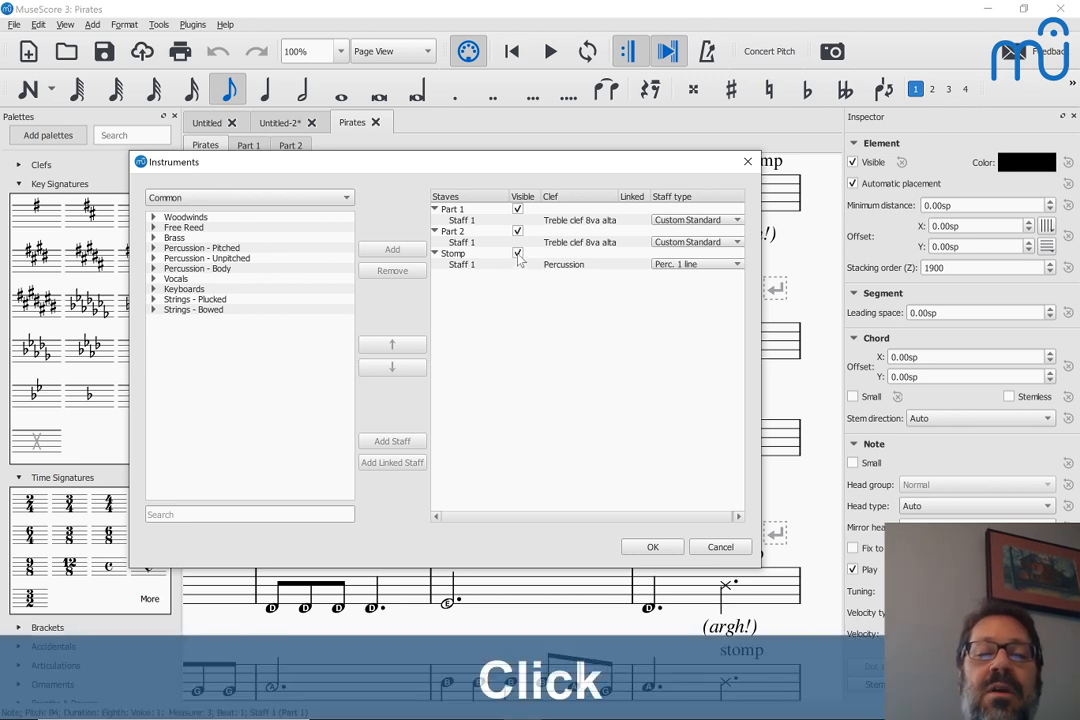
left_click(651, 547)
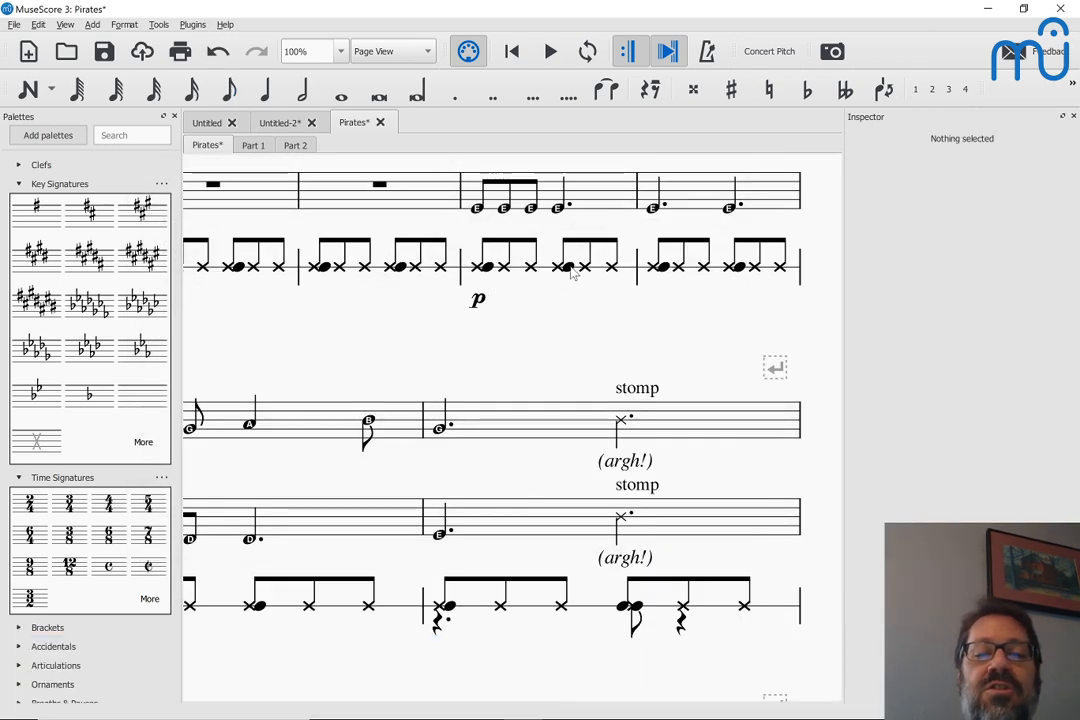
Audition the Stomp staff's clave notes in measures 2 and 3 and its bass drum note on beat 4 of measure 6
left_click(487, 268)
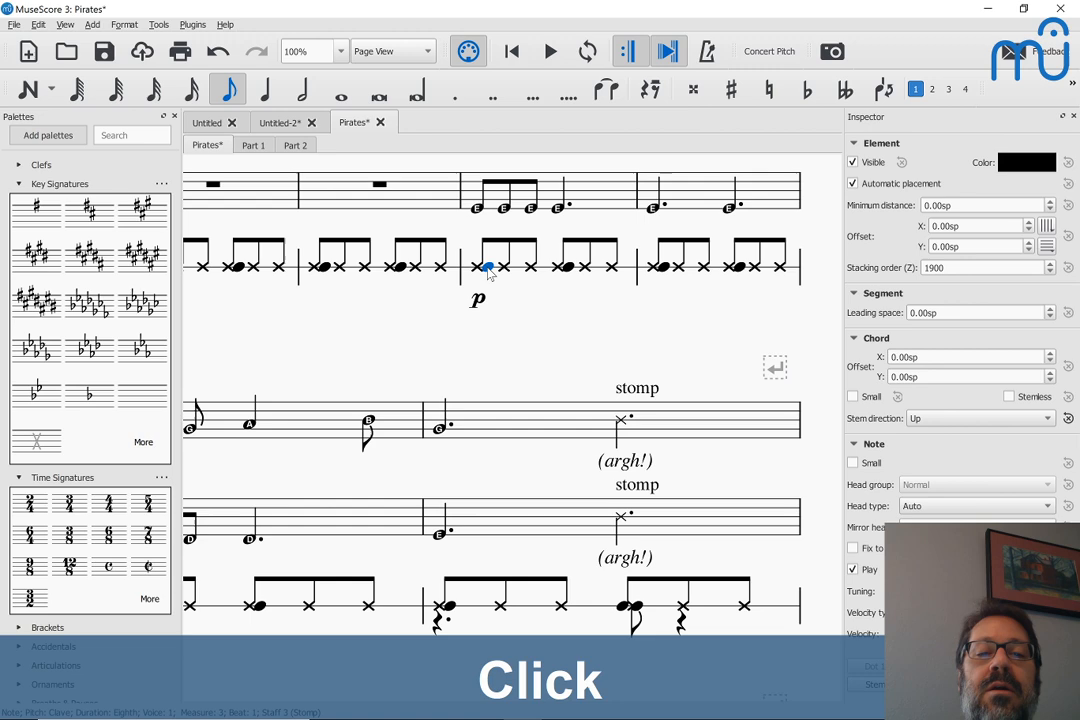
left_click(569, 269)
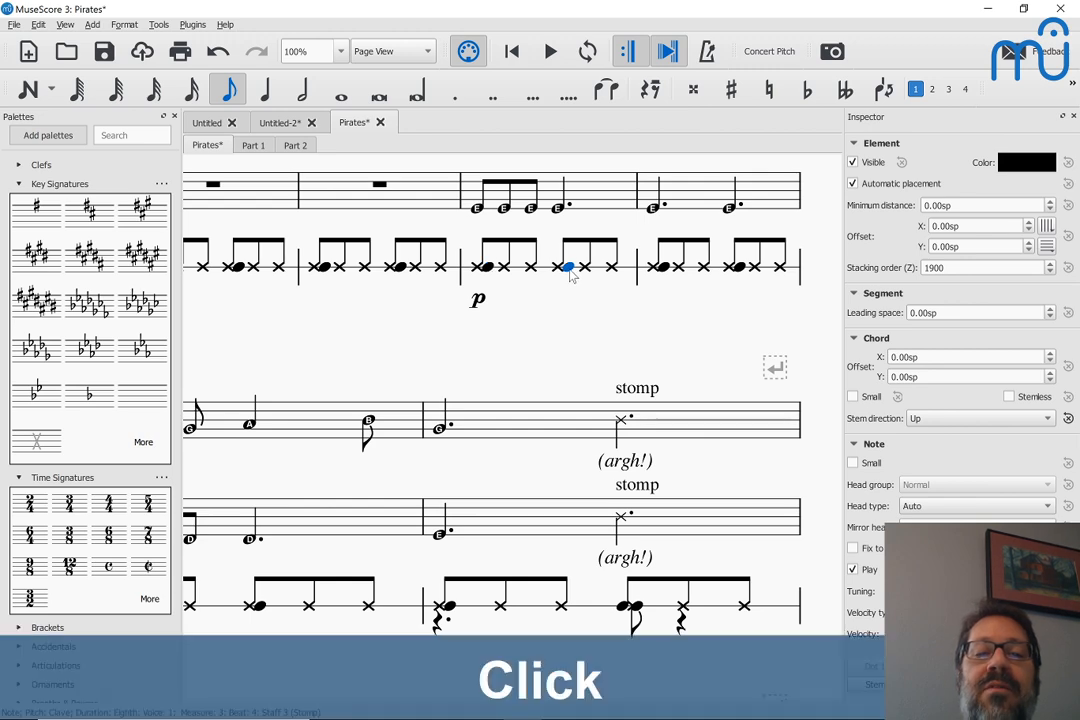
left_click(400, 268)
scroll(665, 240, "up", 3)
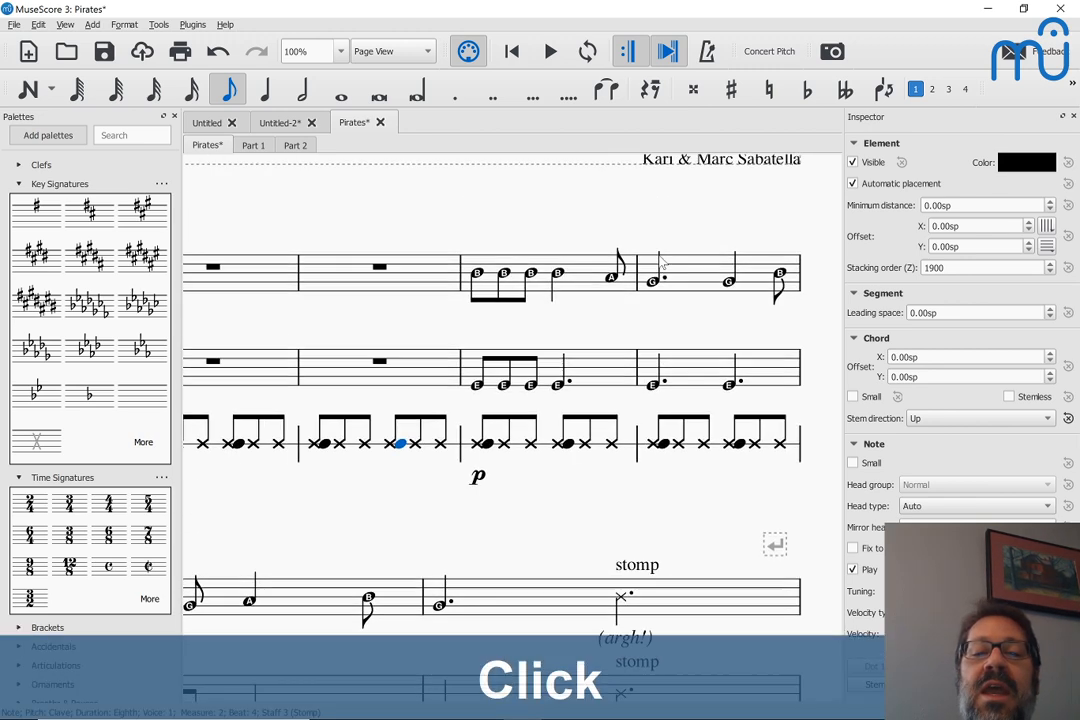
scroll(670, 450, "down", 3)
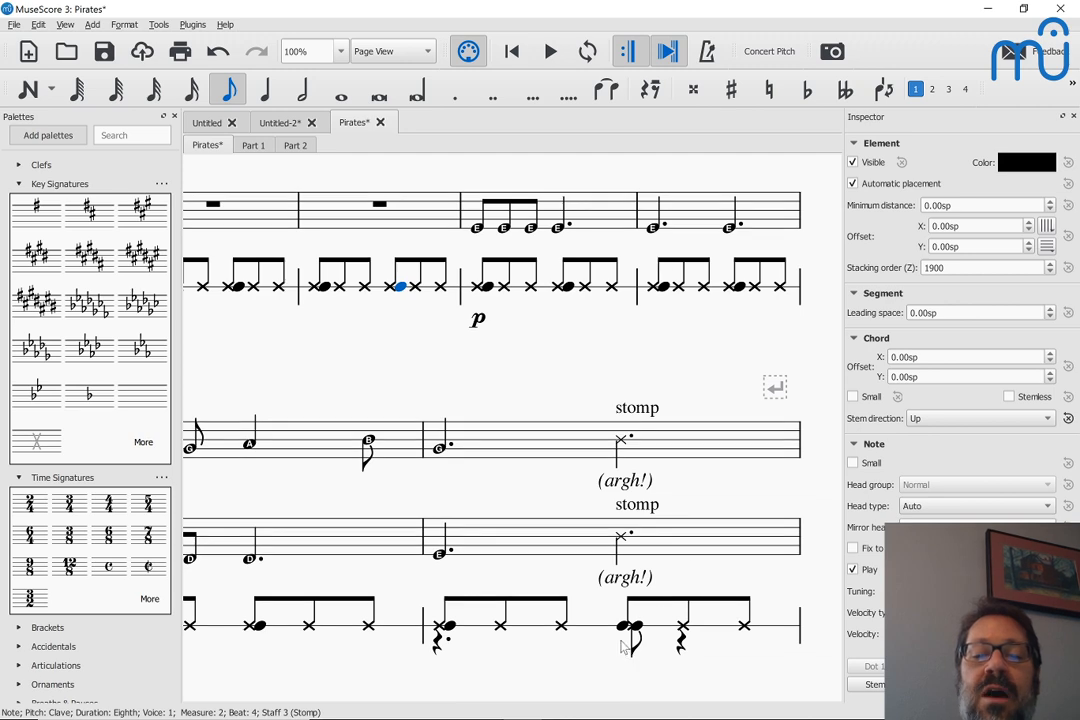
left_click(623, 626)
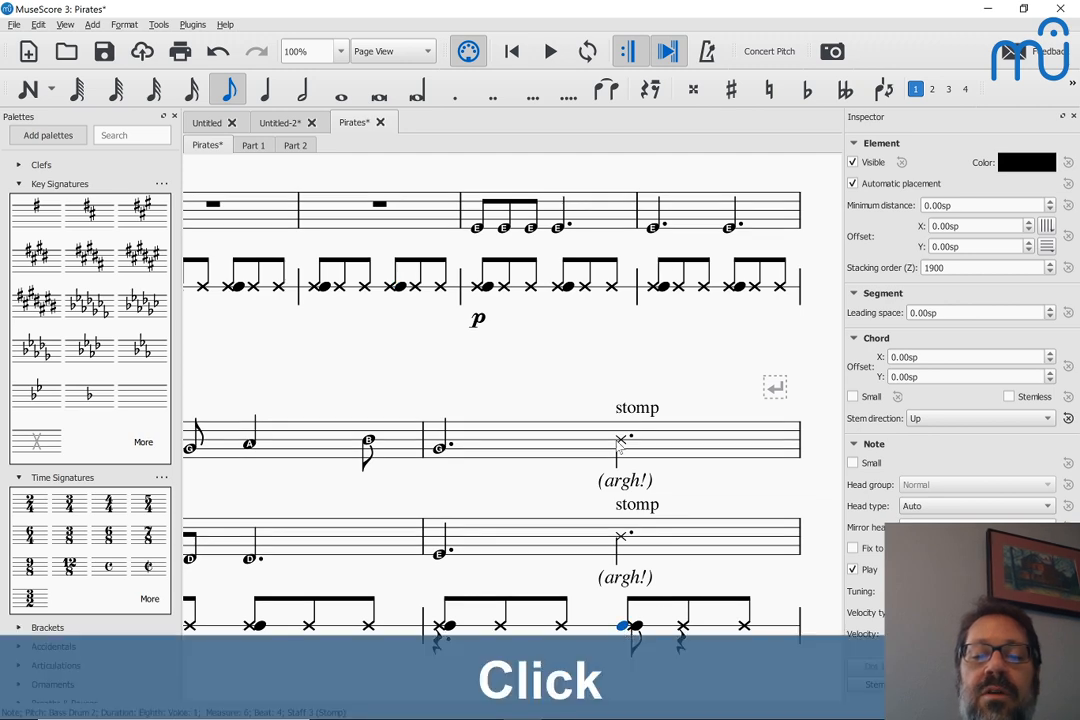
Play back both parts with the Stomp rhythm from Part 1's first note in measure 3, and review the opening systems
scroll(623, 415, "up", 3)
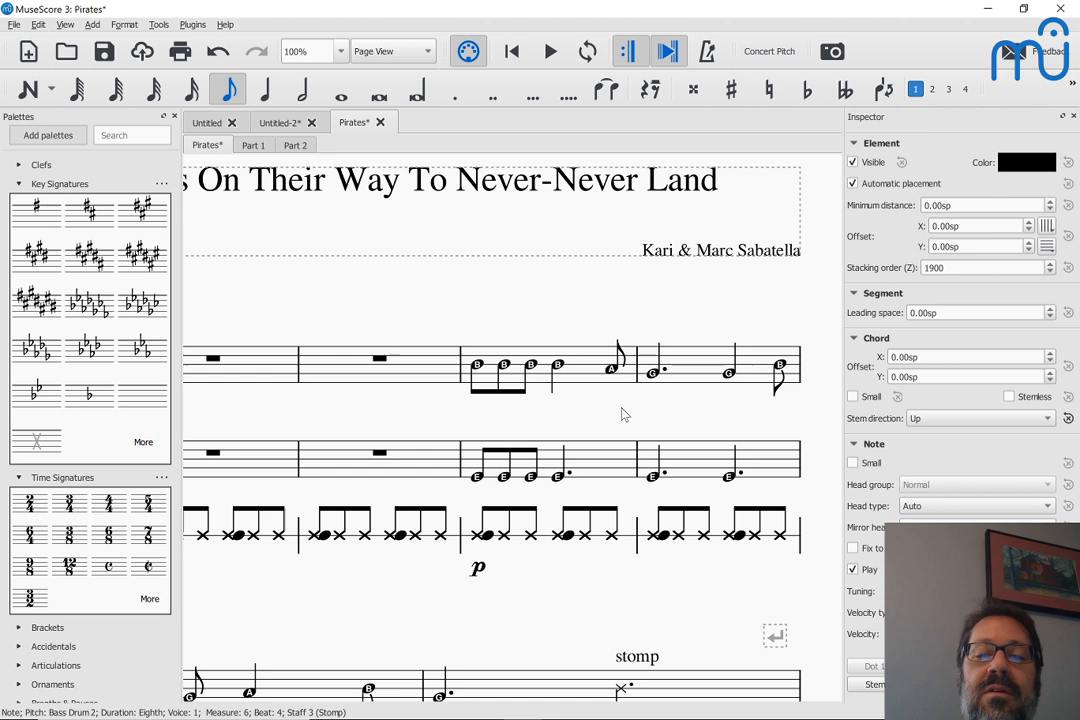
left_click(477, 366)
key("space")
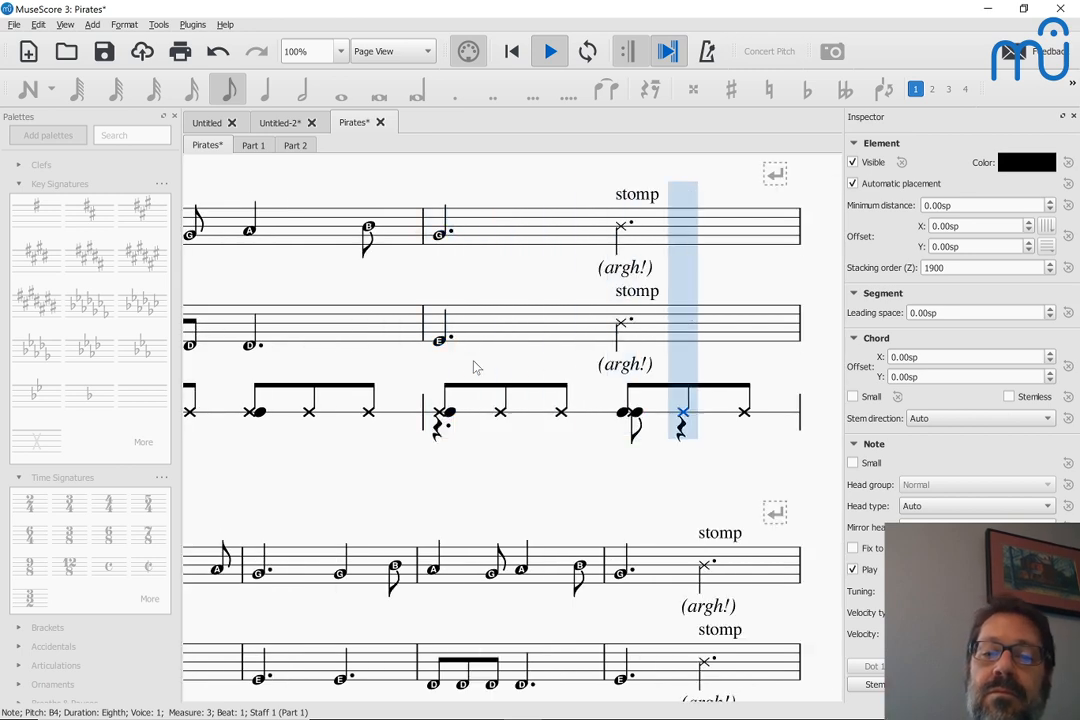
key("space")
scroll(474, 367, "up", 2)
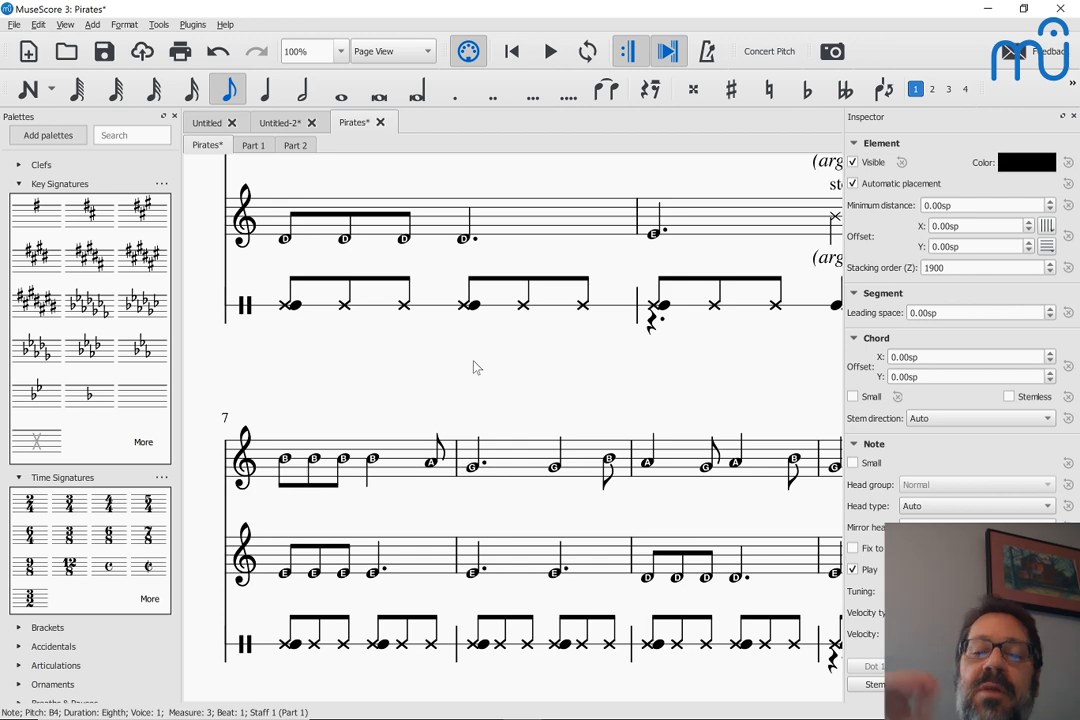
scroll(476, 367, "up", 4)
scroll(476, 367, "right", 7)
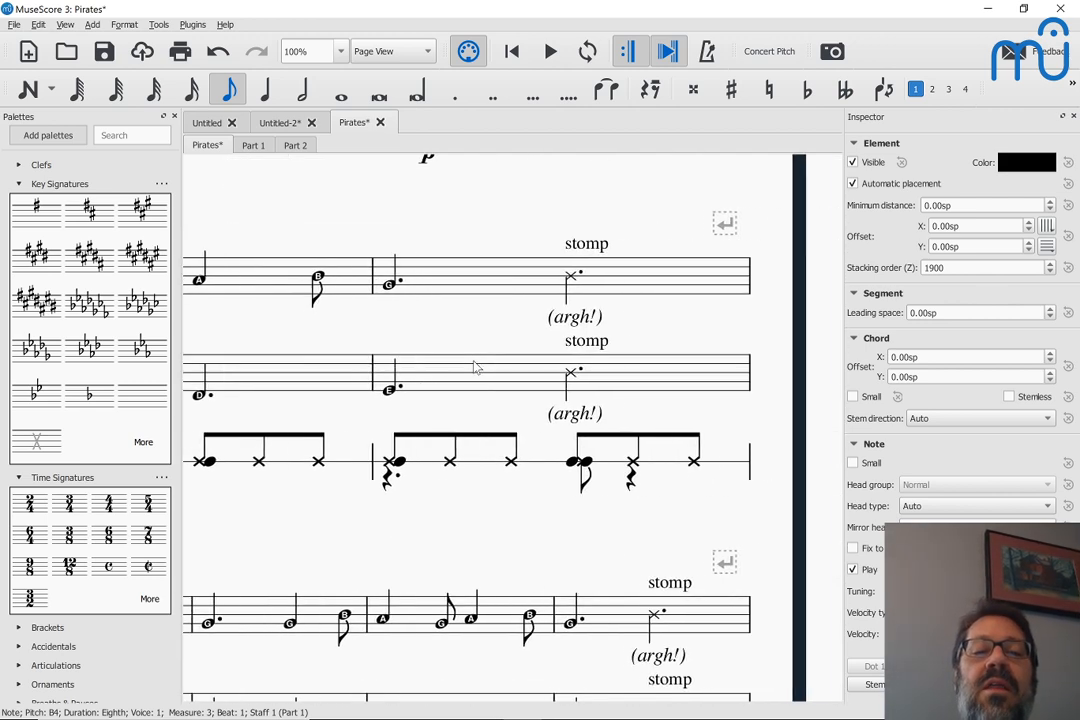
scroll(476, 367, "up", 7)
scroll(476, 367, "left", 5)
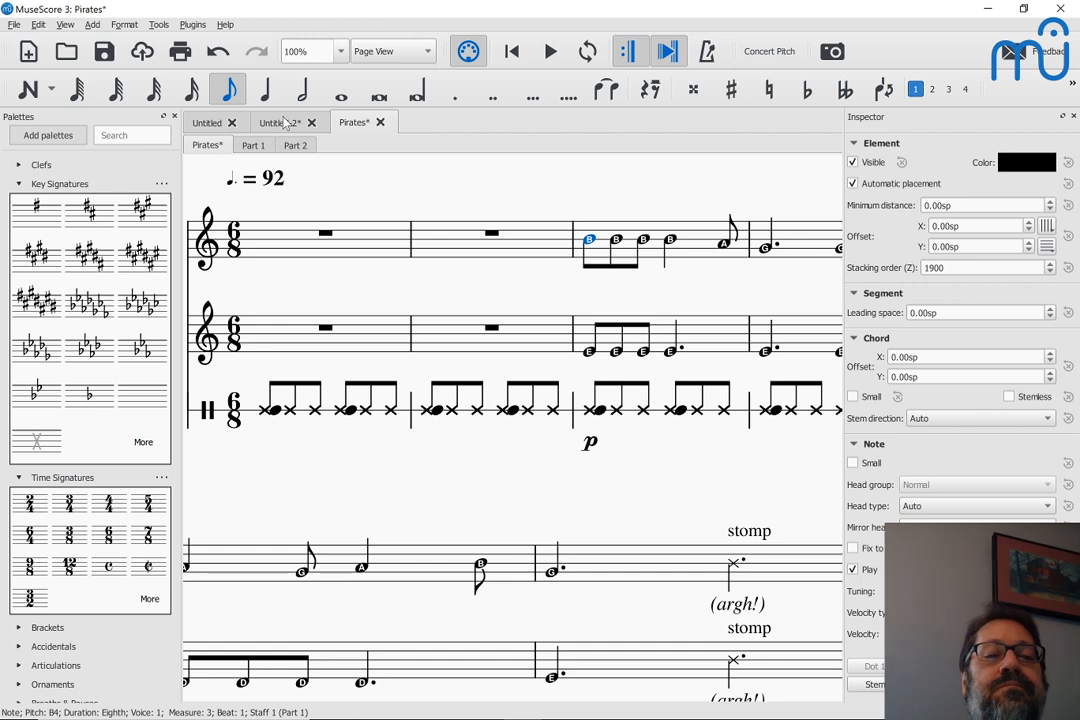
Switch to the voice and piano score and repeat the voice melody of measures 1–4 from measure 5
left_click(287, 122)
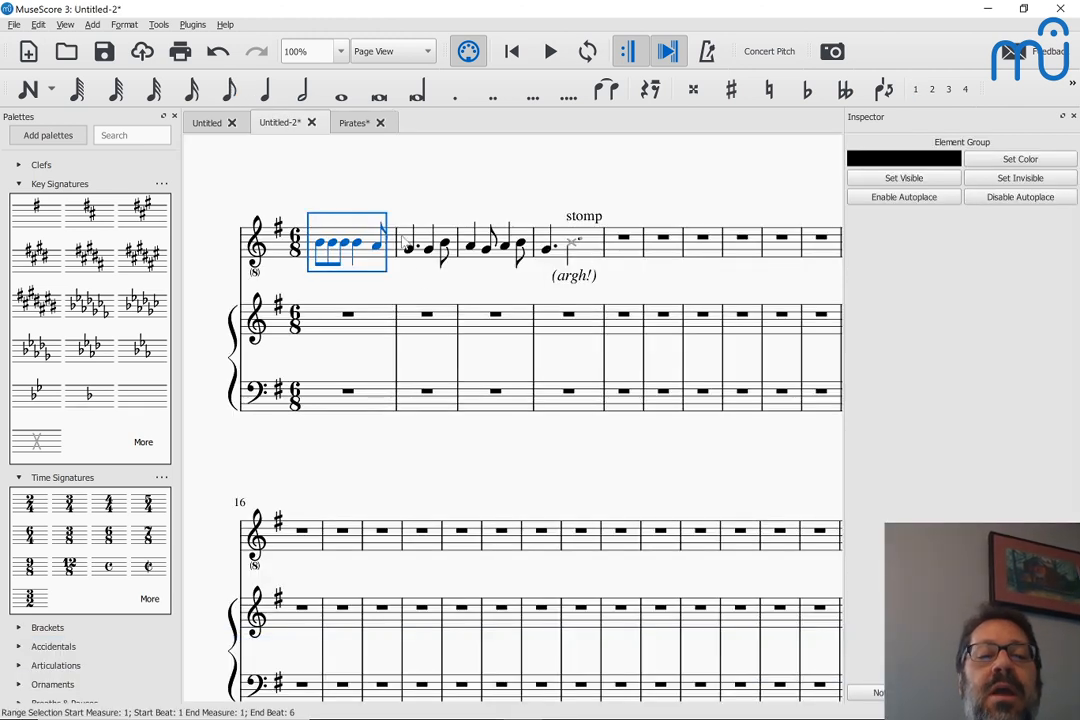
left_click(595, 253, "shift")
key("r")
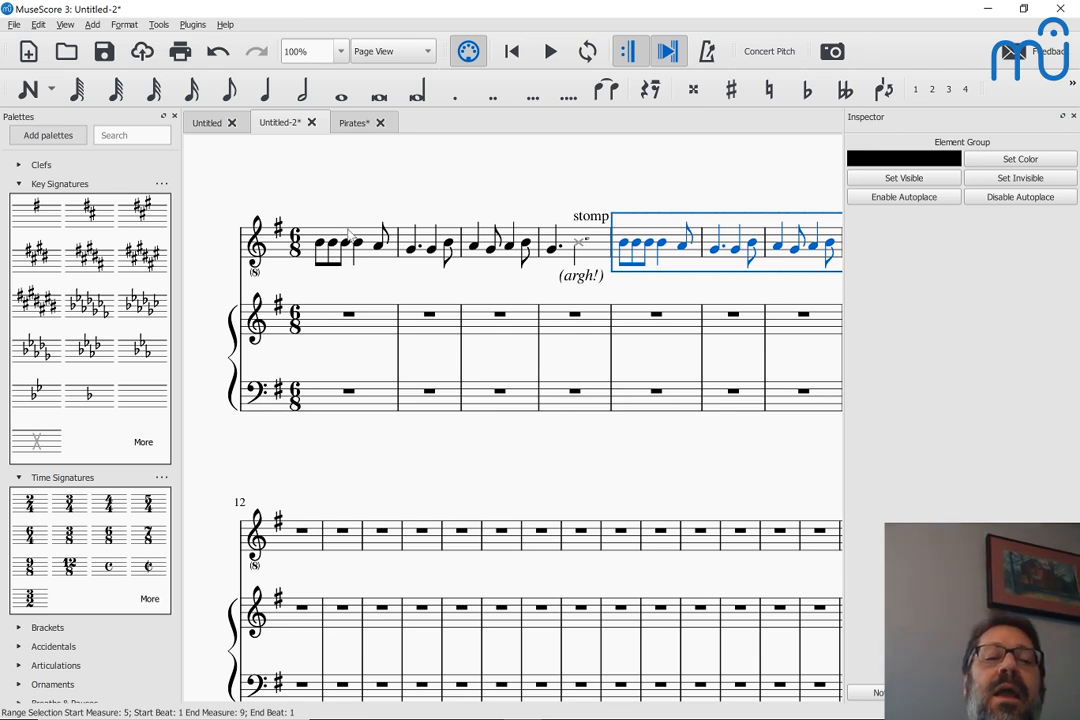
Return to the Pirates score and play a short excerpt twice from Part 1's first note in measure 3
left_click(347, 123)
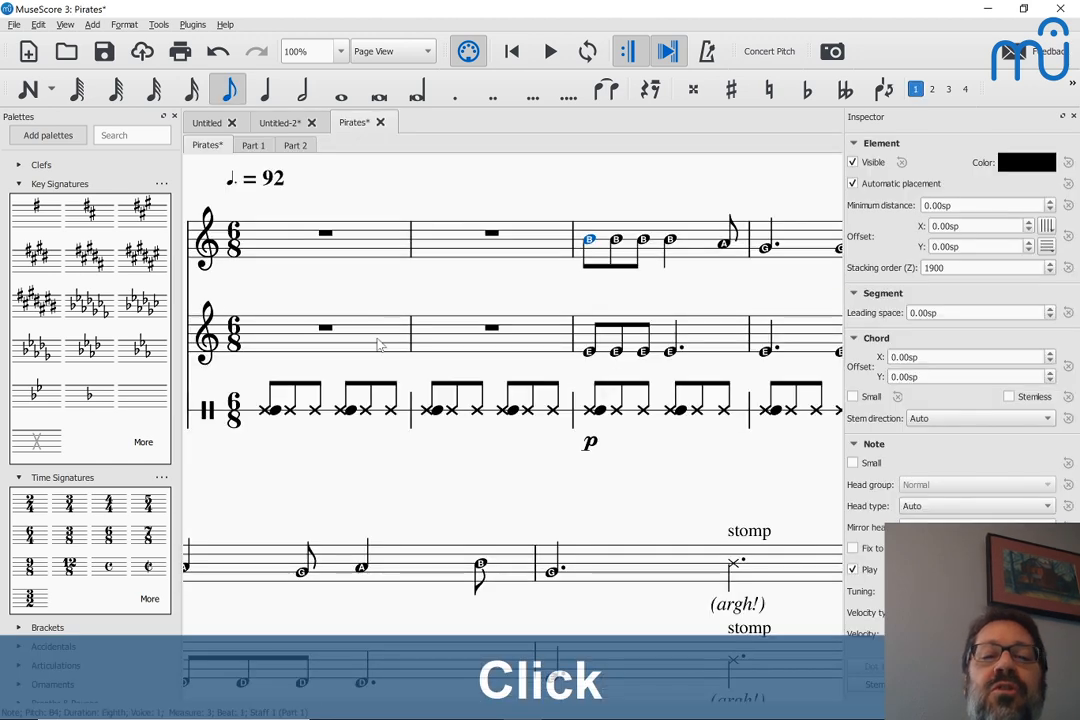
scroll(378, 344, "down", 5)
scroll(378, 344, "right", 3)
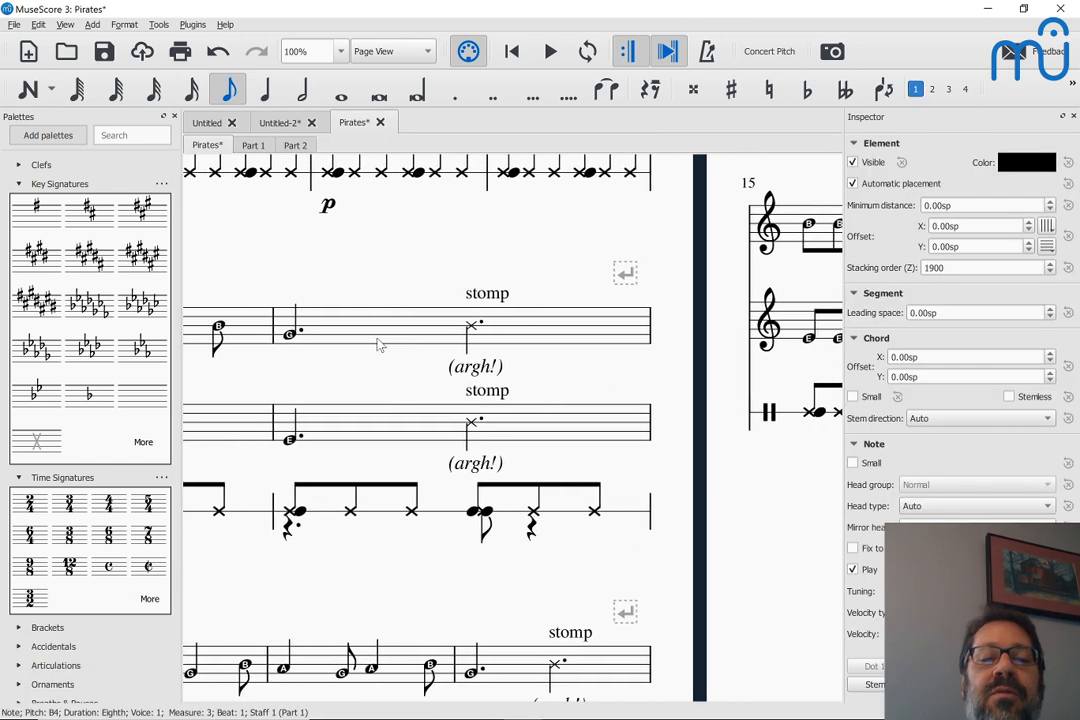
scroll(378, 344, "left", 4)
scroll(378, 344, "up", 5)
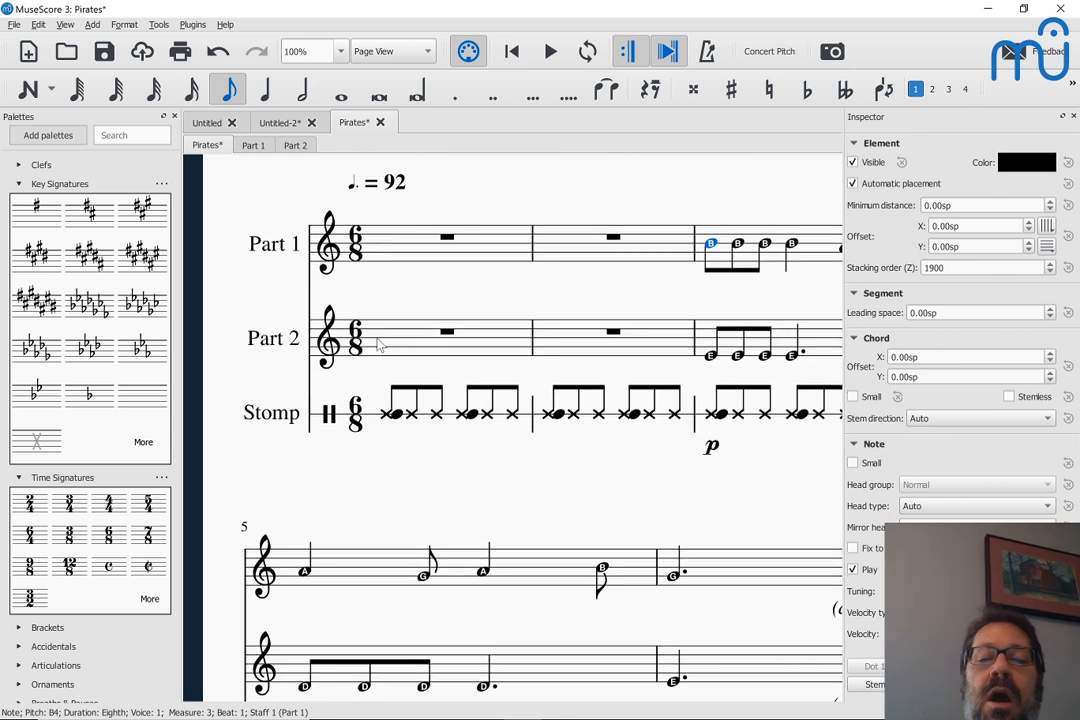
scroll(380, 344, "right", 3)
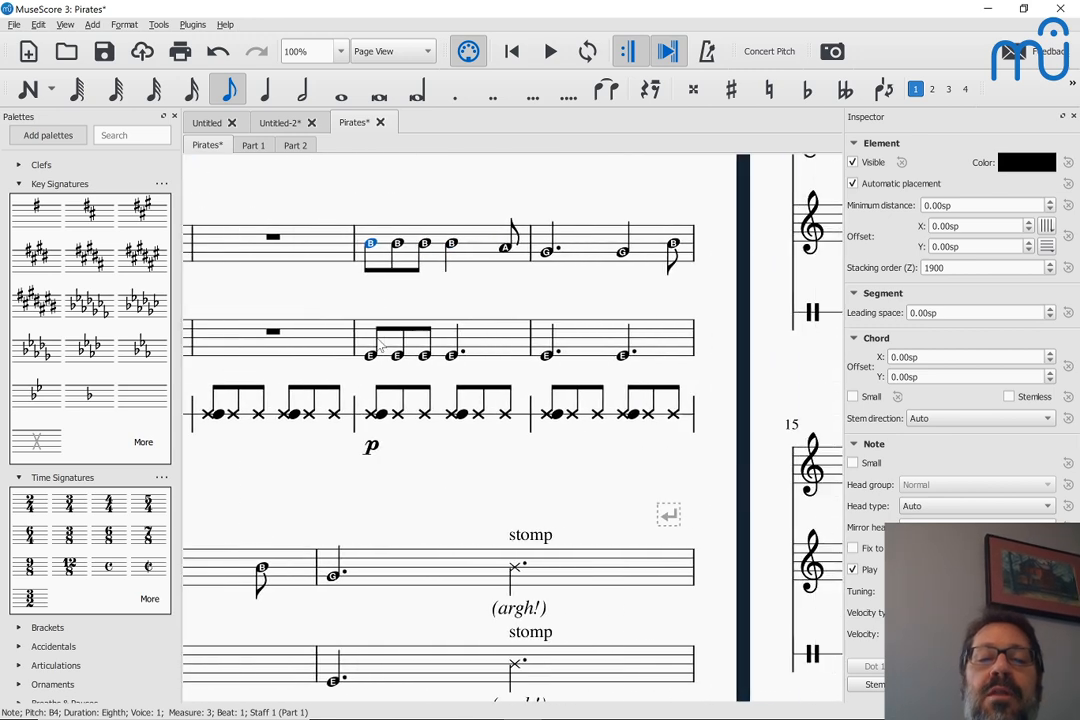
left_click(371, 247)
key("space")
key("space")
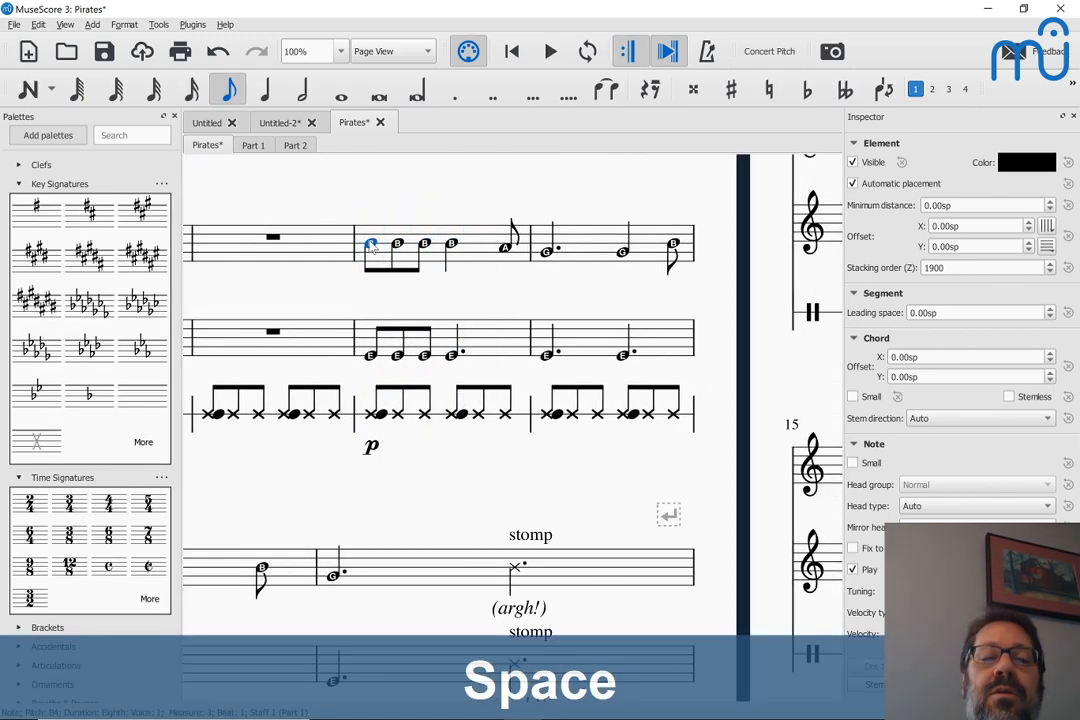
left_click(371, 247)
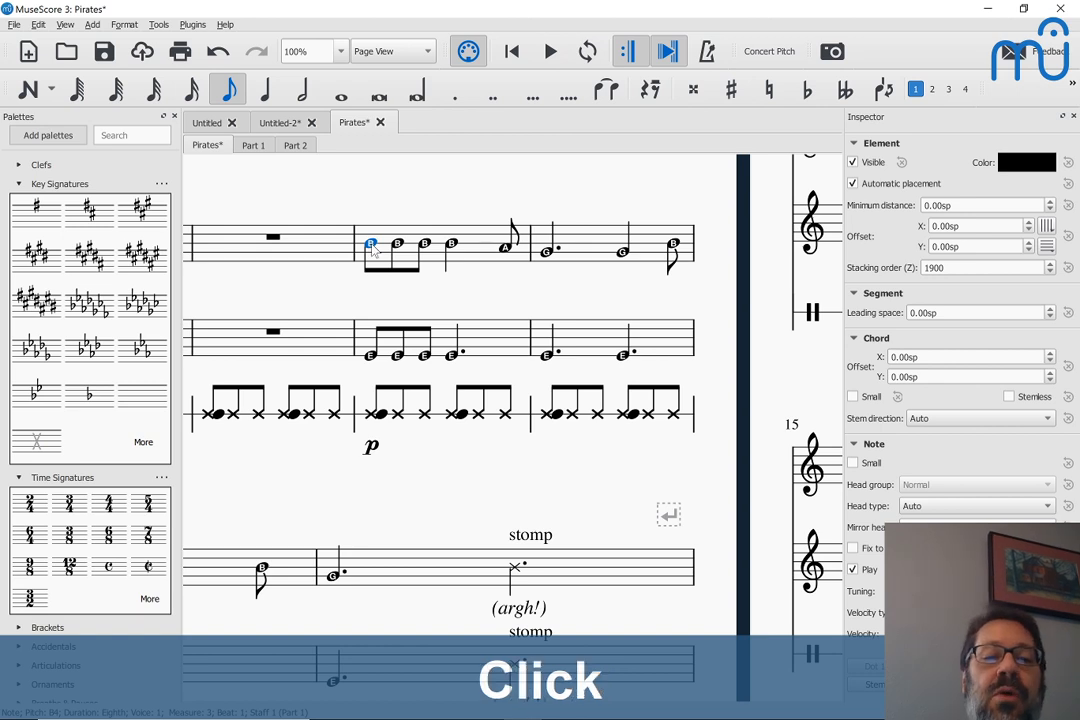
key("space")
key("space")
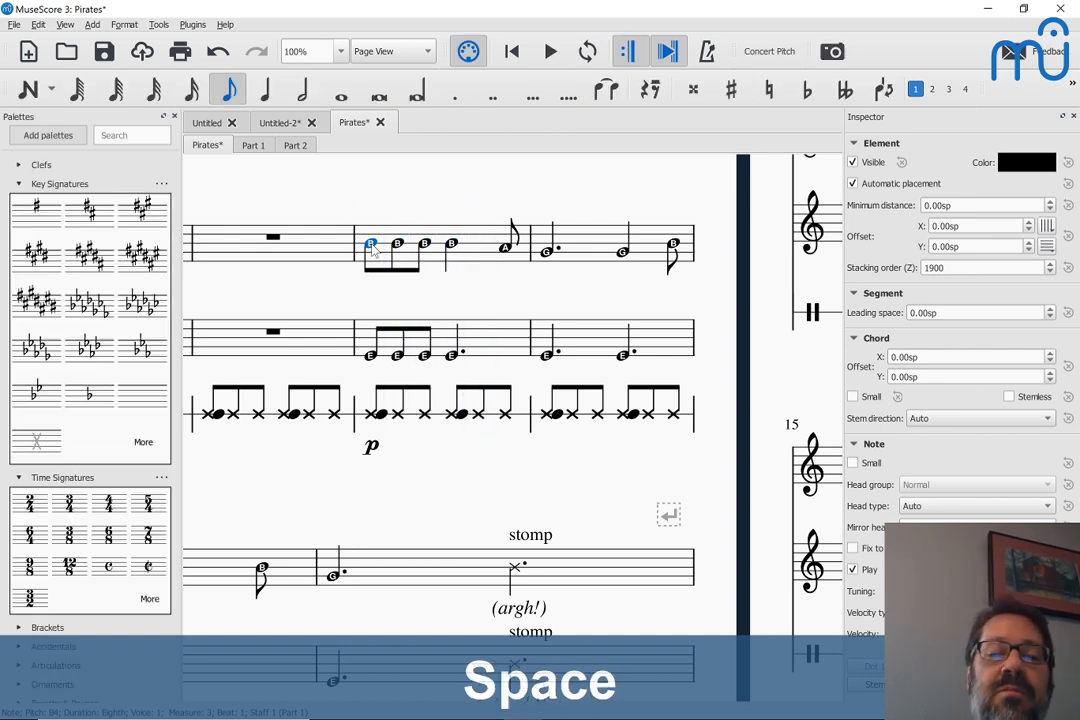
Play short excerpts from Part 1's first note in measure 4 and from Part 2's first note in measure 5
left_click(546, 252)
key("space")
key("space")
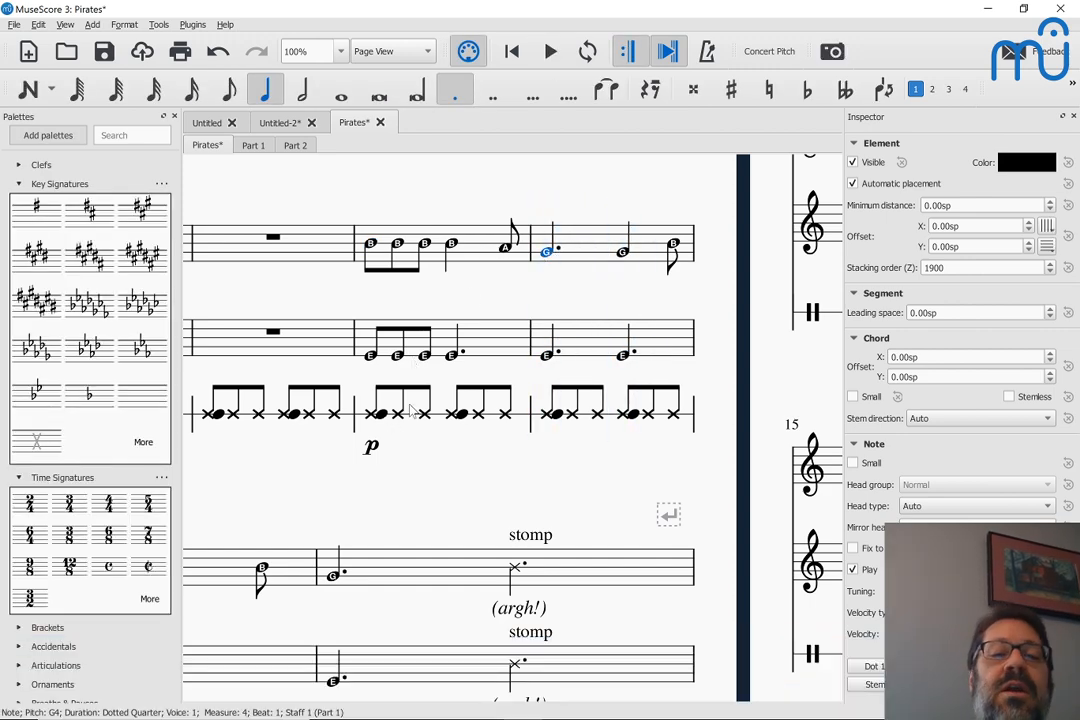
scroll(410, 410, "down", 3)
scroll(410, 410, "left", 3)
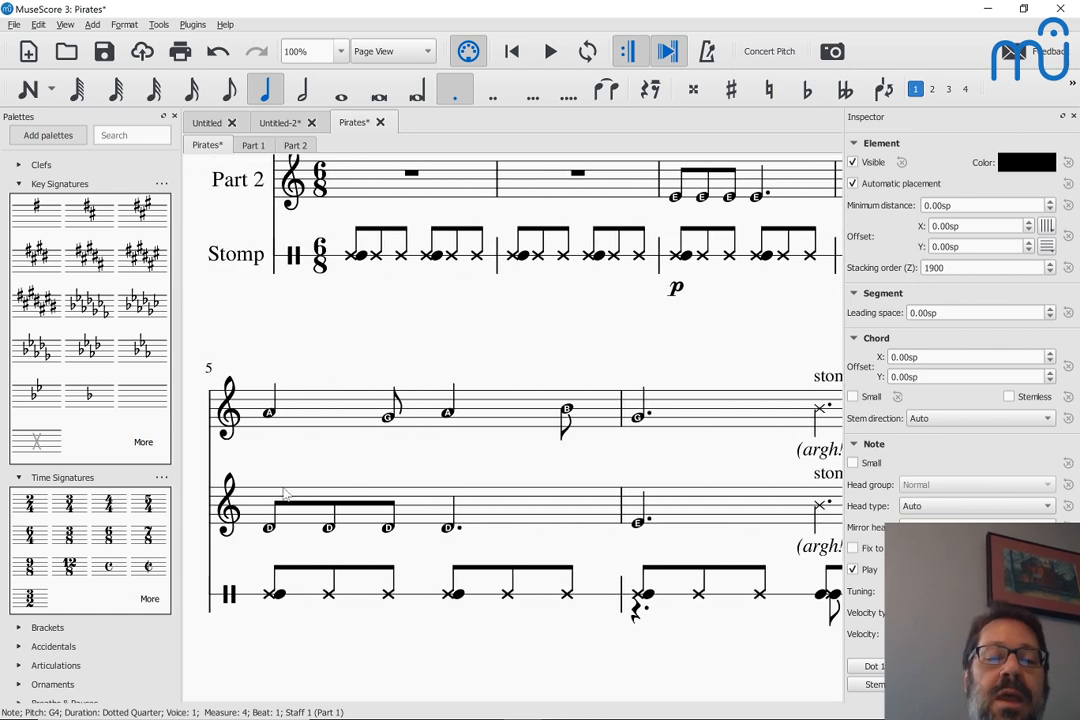
left_click(268, 528)
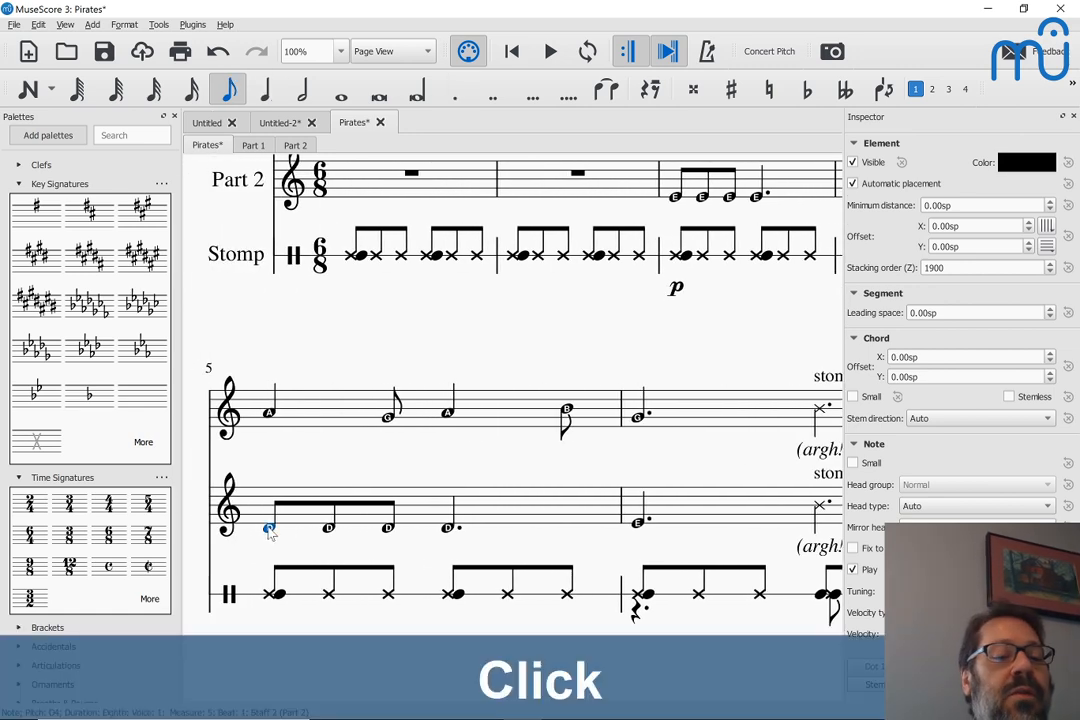
key("space")
key("space")
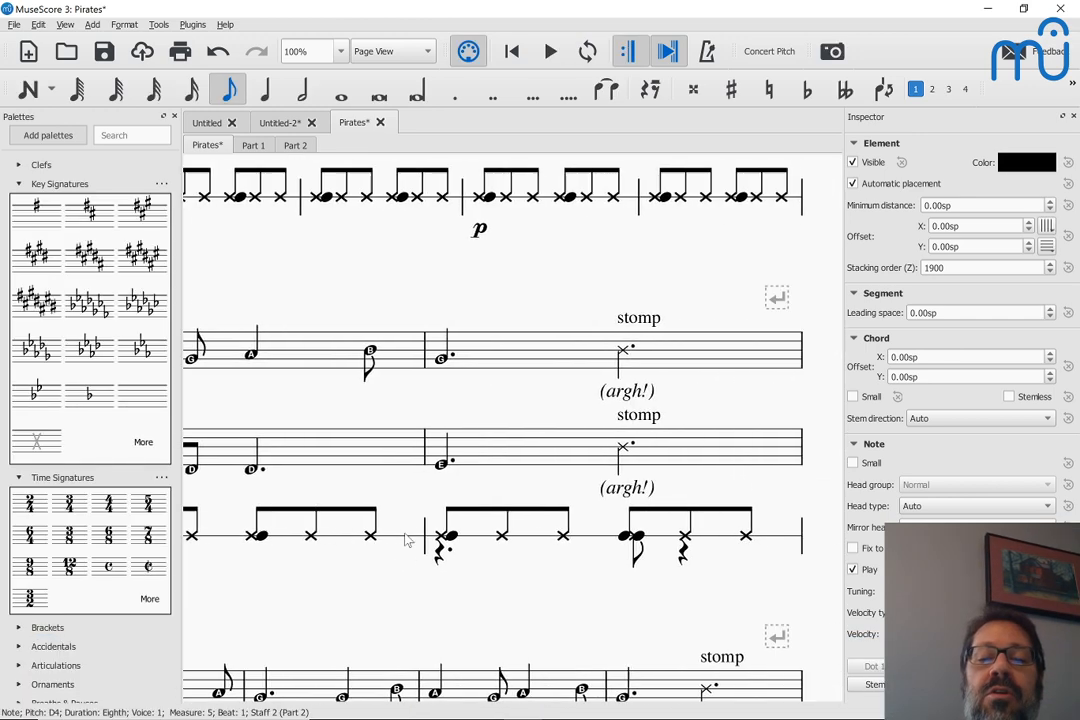
Examine measures 3 to 10 of the Pirates score across Part 1, Part 2 and the Stomp staff
scroll(375, 344, "up", 4)
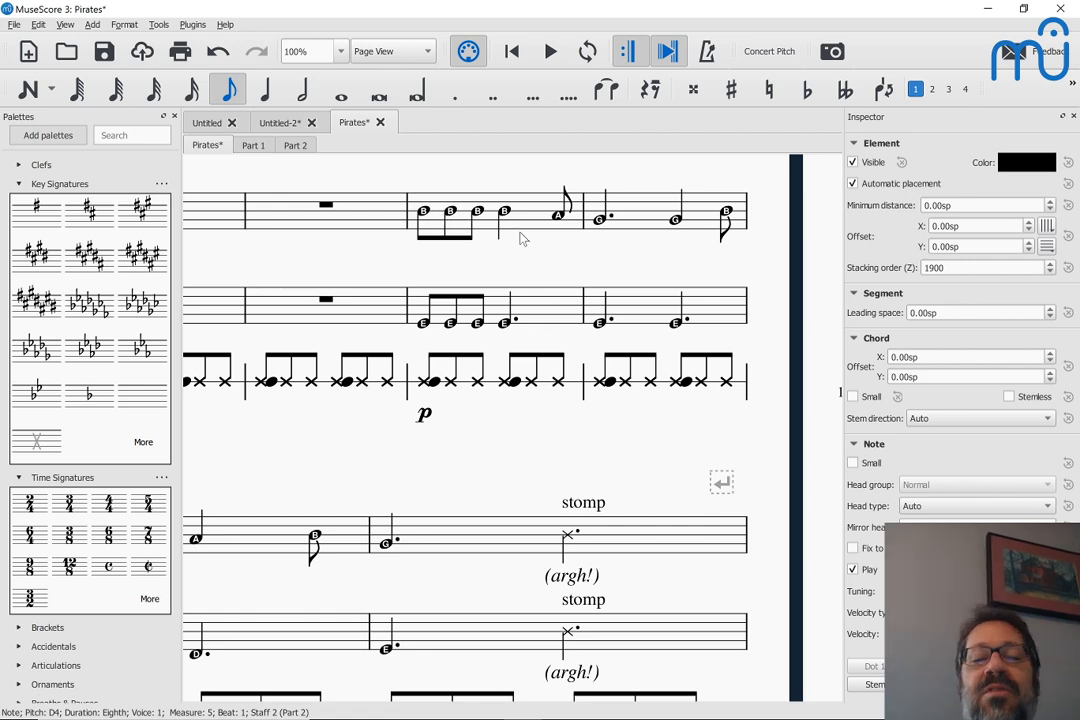
scroll(520, 239, "right", 1)
scroll(520, 239, "left", 2)
scroll(520, 239, "down", 6)
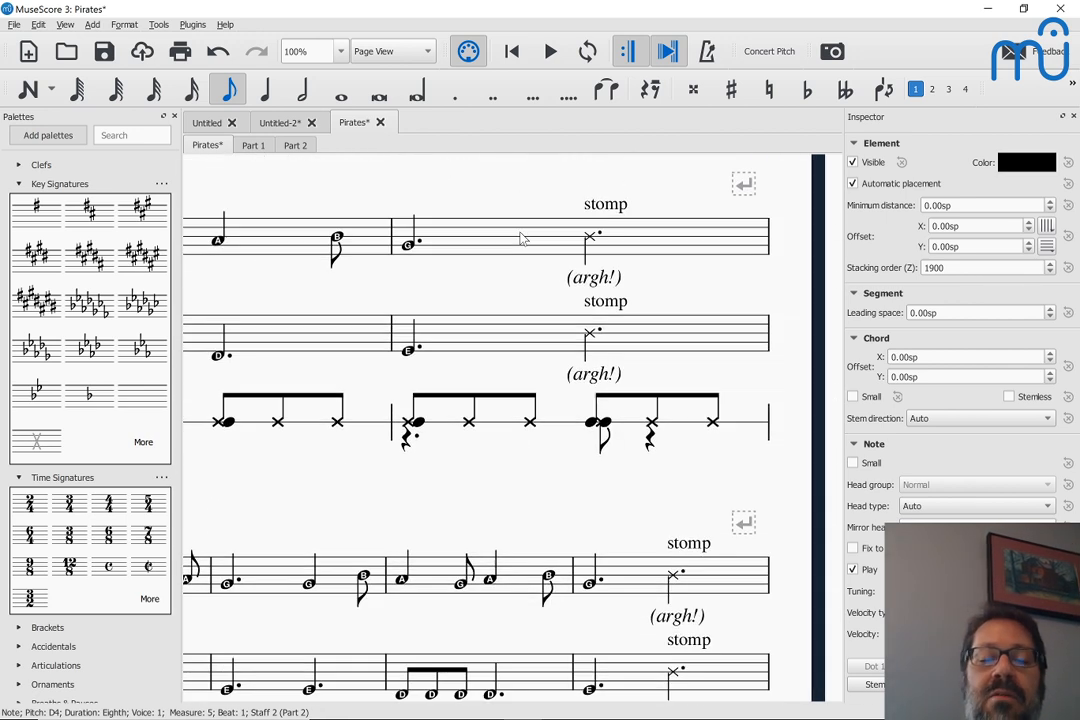
scroll(520, 239, "down", 6)
scroll(520, 239, "left", 5)
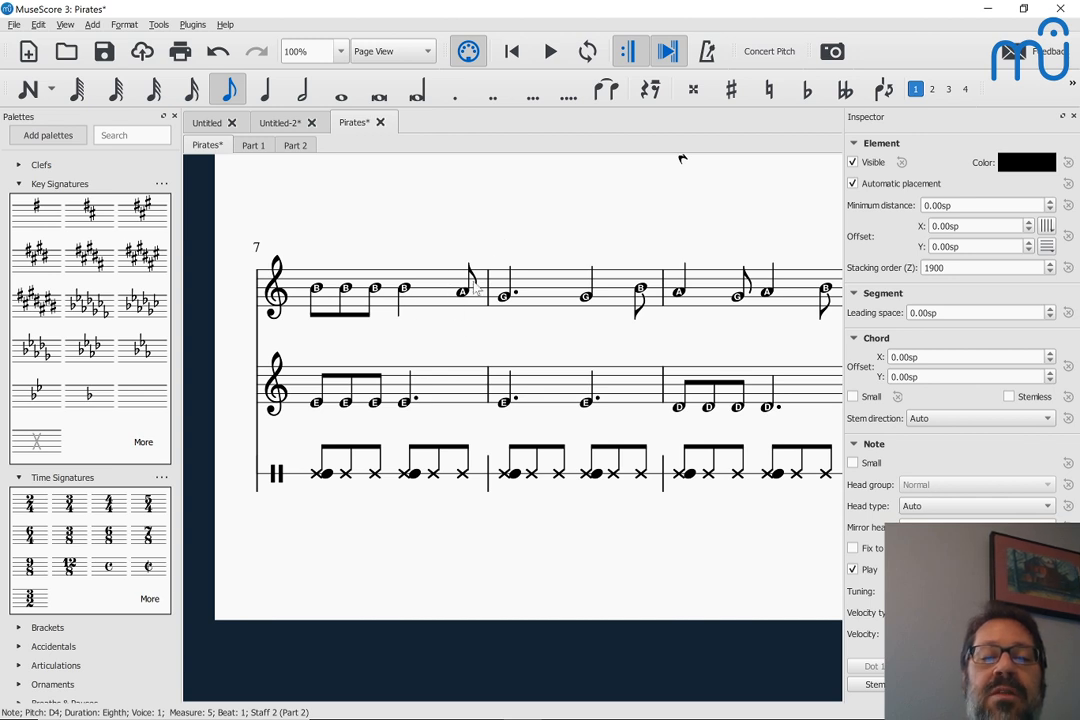
scroll(497, 333, "right", 3)
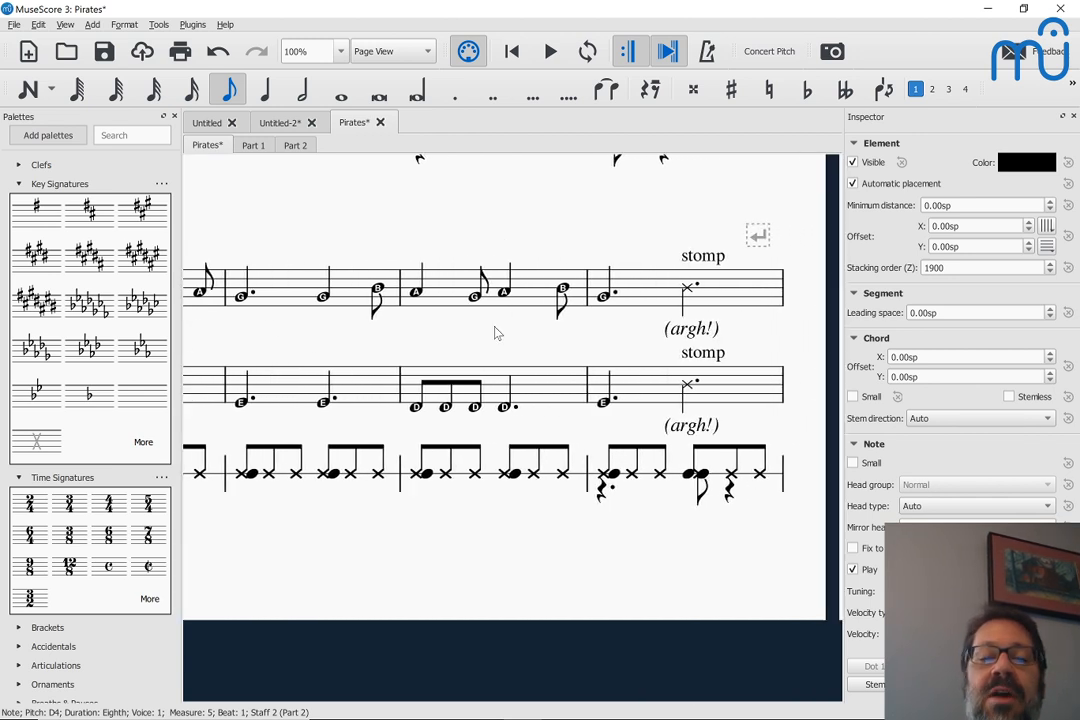
Examine the Pirates score from its opening measures through the systems starting at measures 7, 11 and 15
scroll(388, 313, "up", 3)
scroll(390, 316, "up", 5)
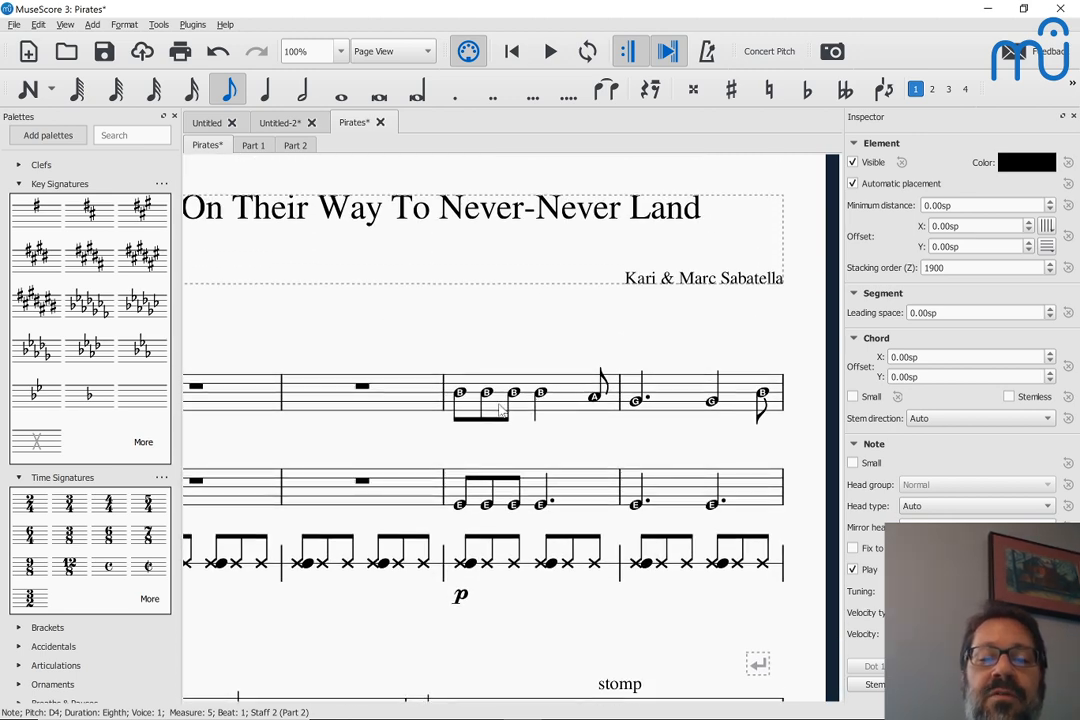
scroll(500, 410, "down", 8)
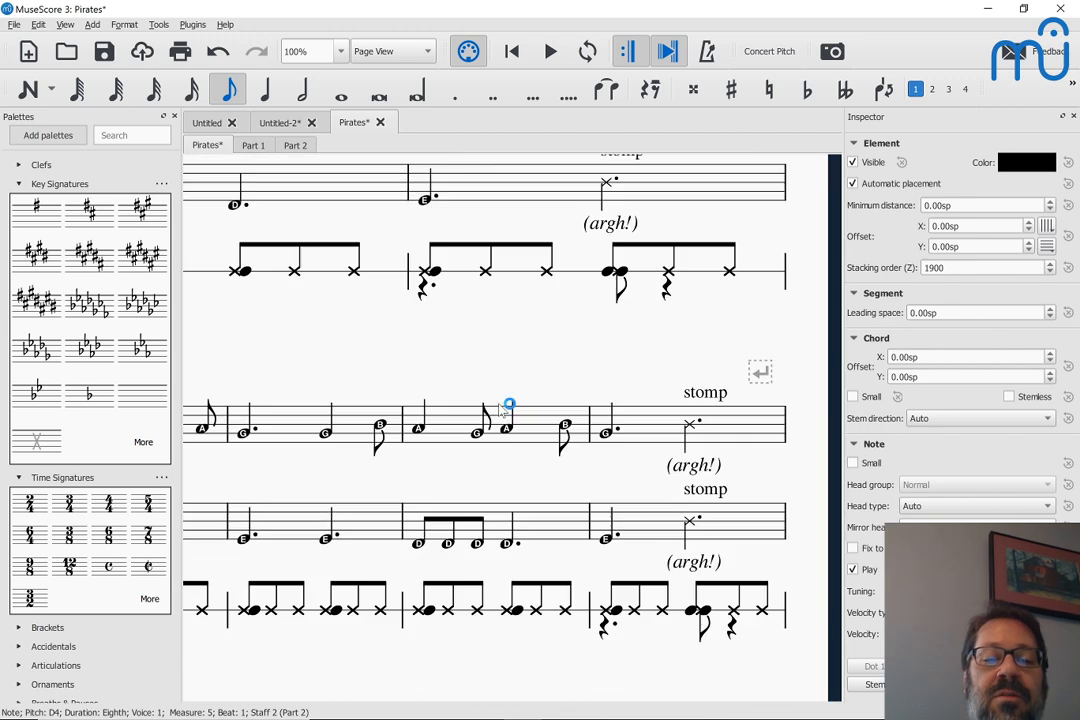
key("shift")
key("shift")
key("shift")
key("shift")
key("shift")
scroll(503, 409, "left", 5)
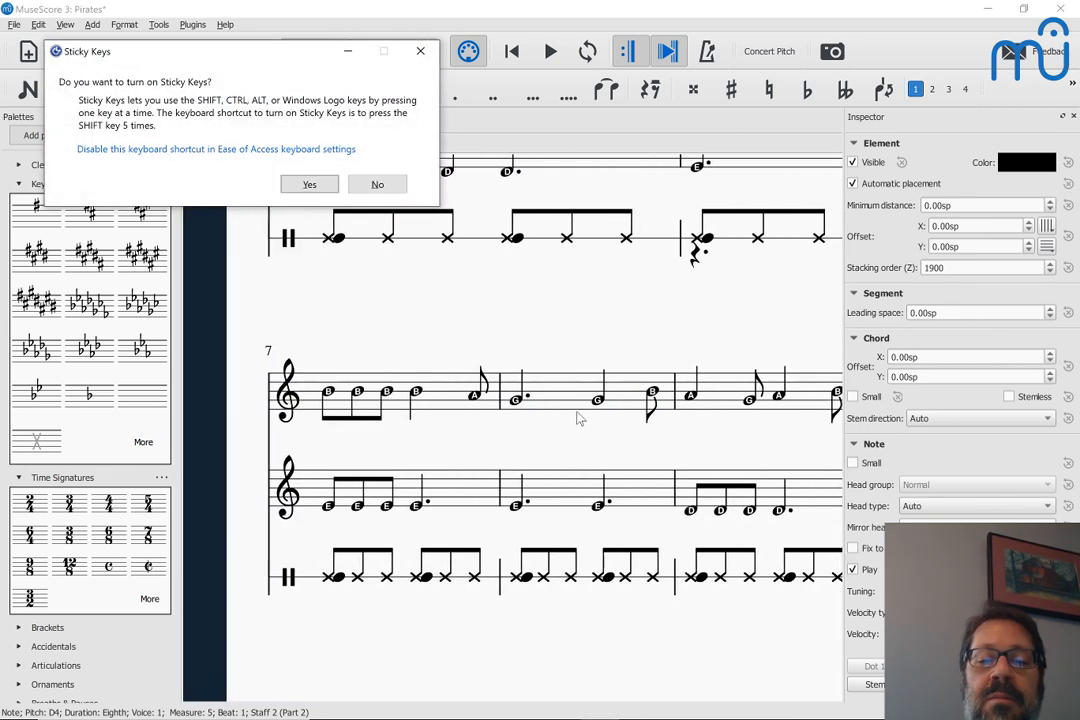
scroll(578, 418, "right", 3)
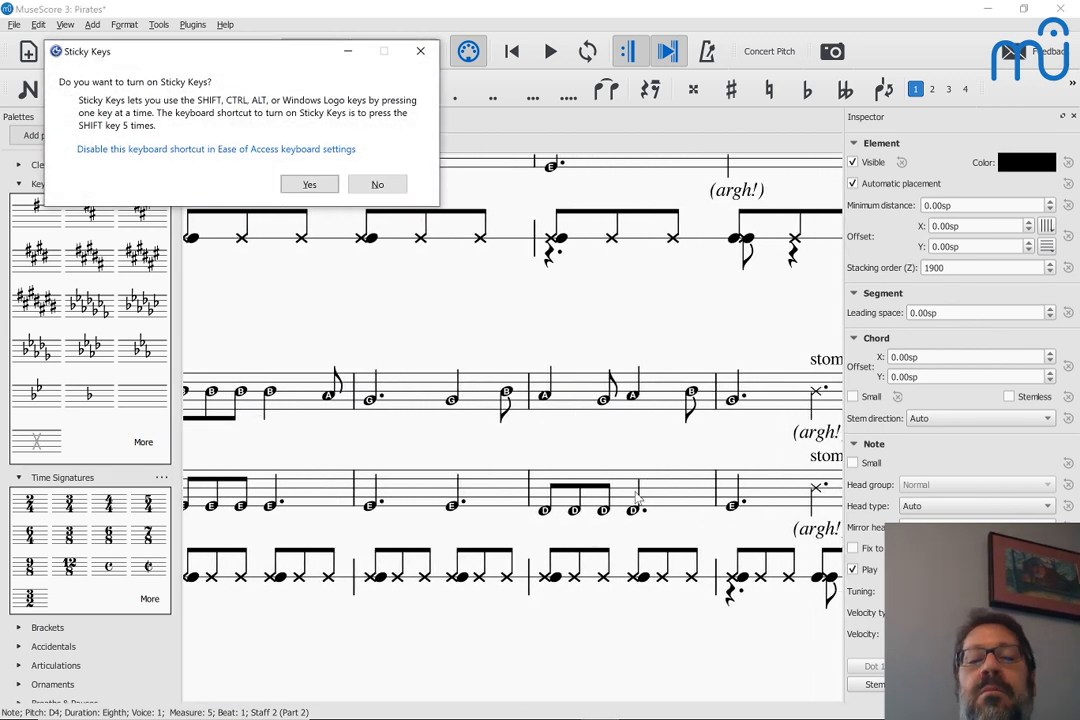
scroll(650, 498, "right", 10)
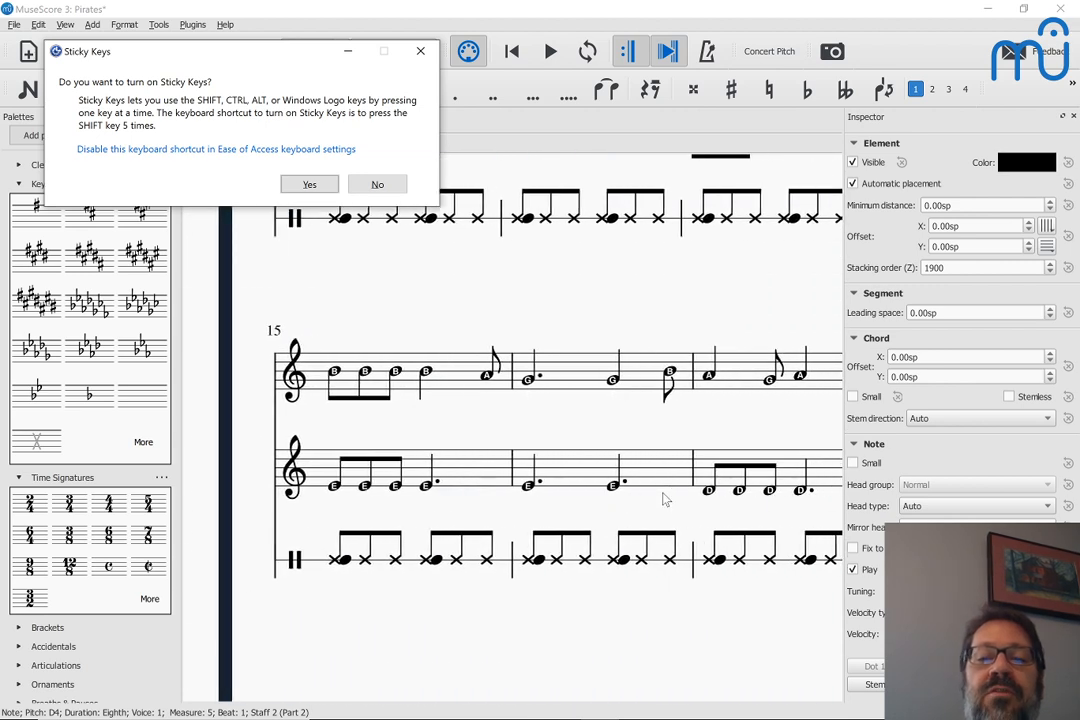
scroll(665, 498, "up", 3)
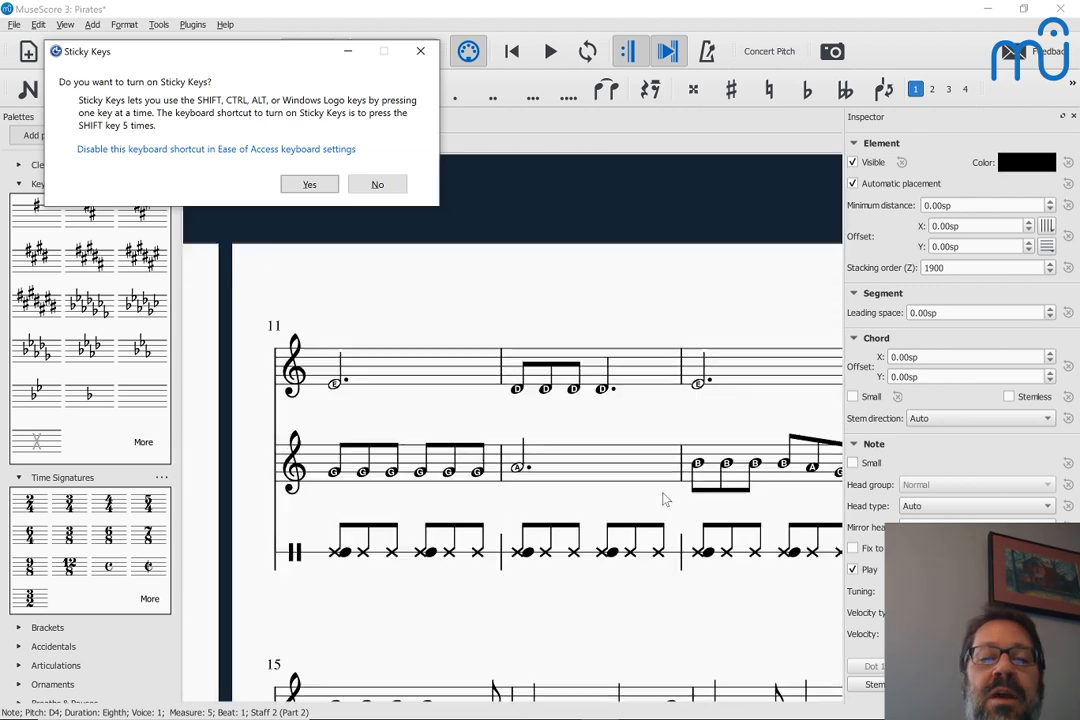
Play short excerpts from the first notes of Part 1 and Part 2 in measure 11, and dismiss the Sticky Keys dialog
left_click(335, 385)
key("space")
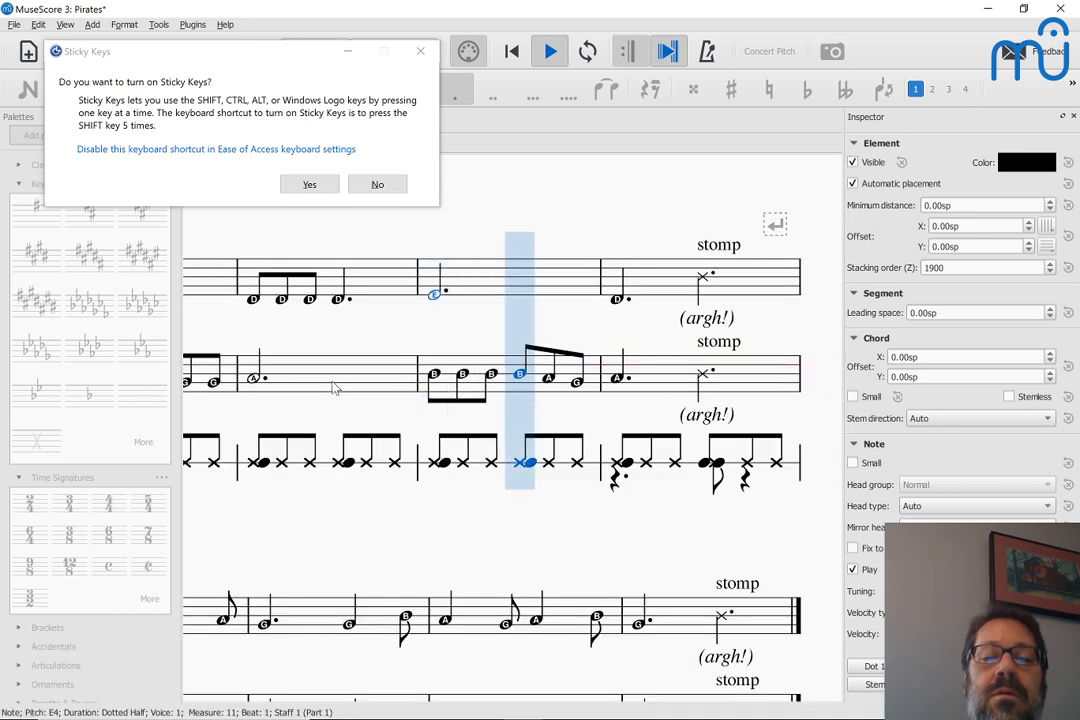
key("space")
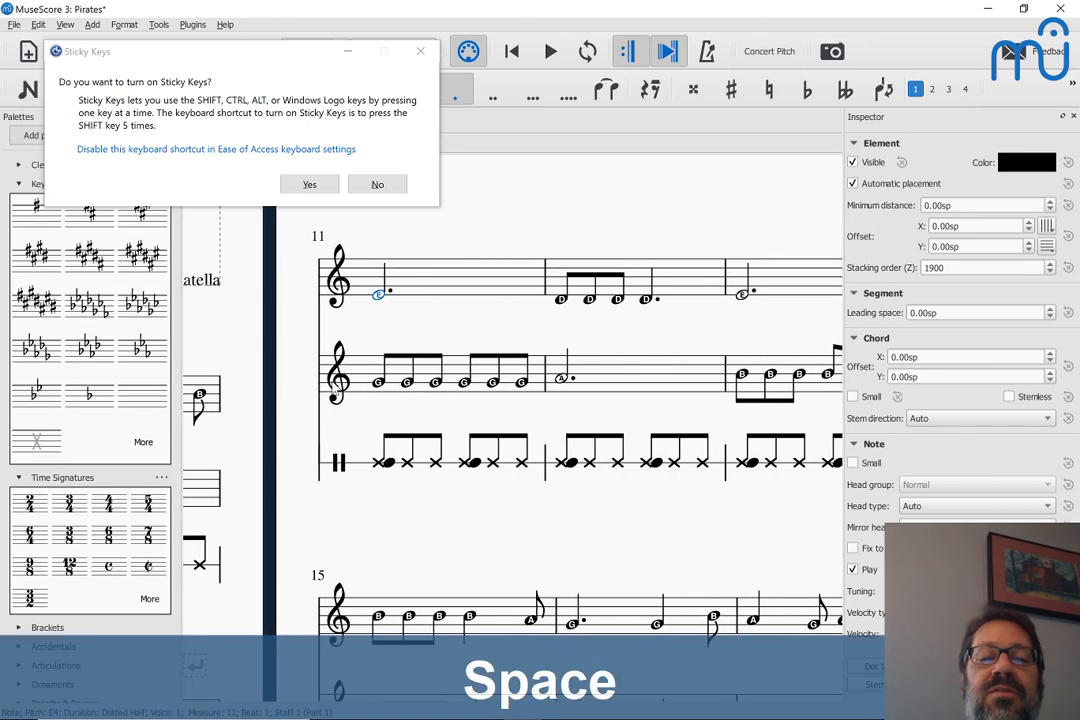
left_click(463, 383)
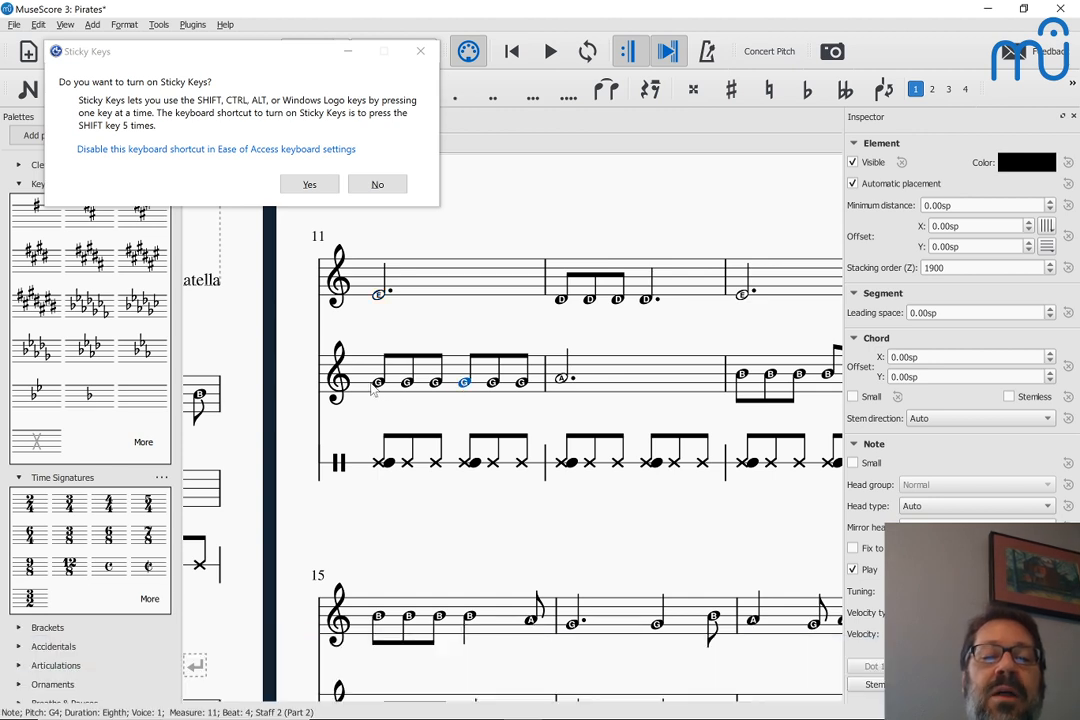
left_click(379, 385)
key("space")
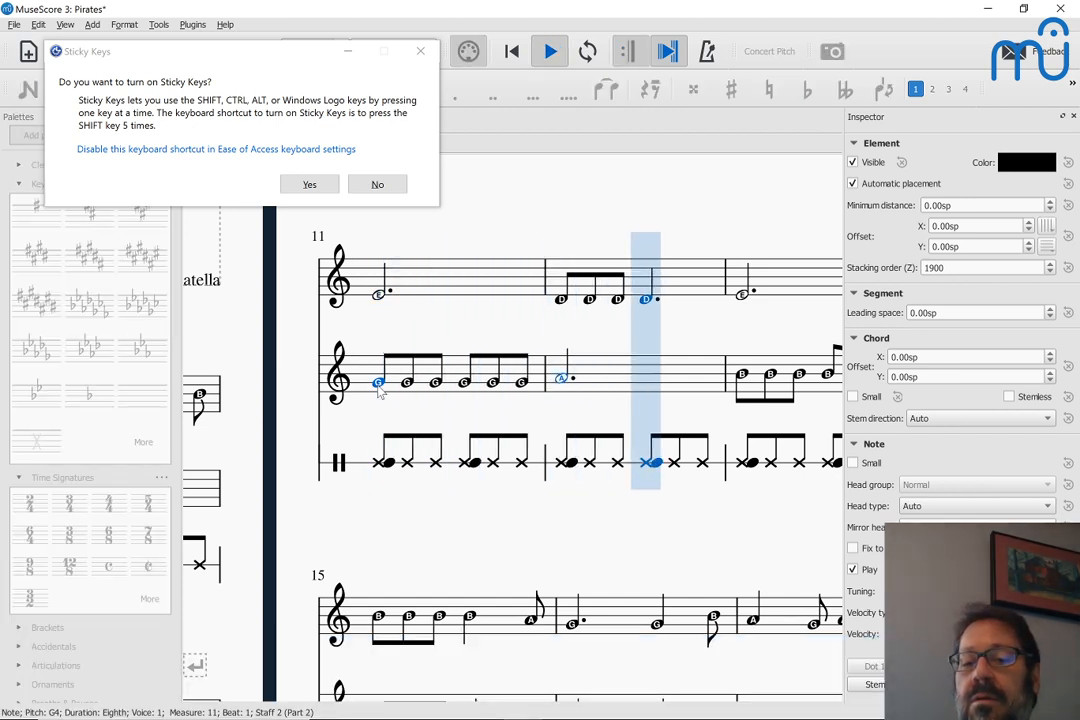
key("space")
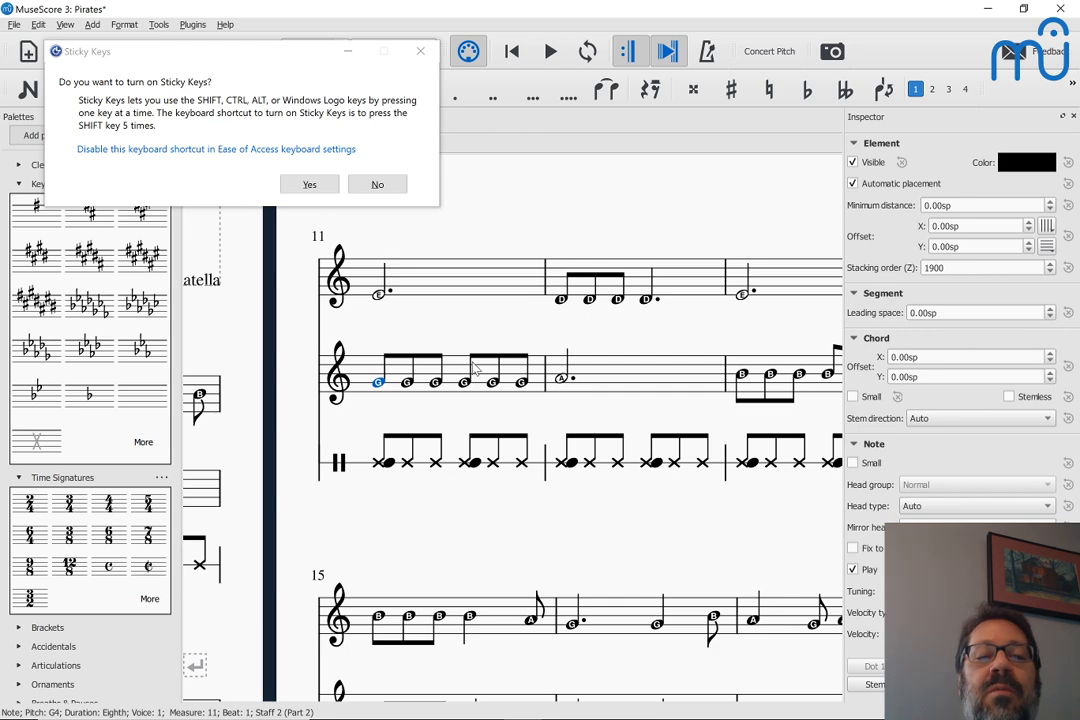
left_click(420, 52)
Glance at Schubert's Täuschung score in the browser, and return to the Pirates score's first page in MuseScore
key("alt+Tab")
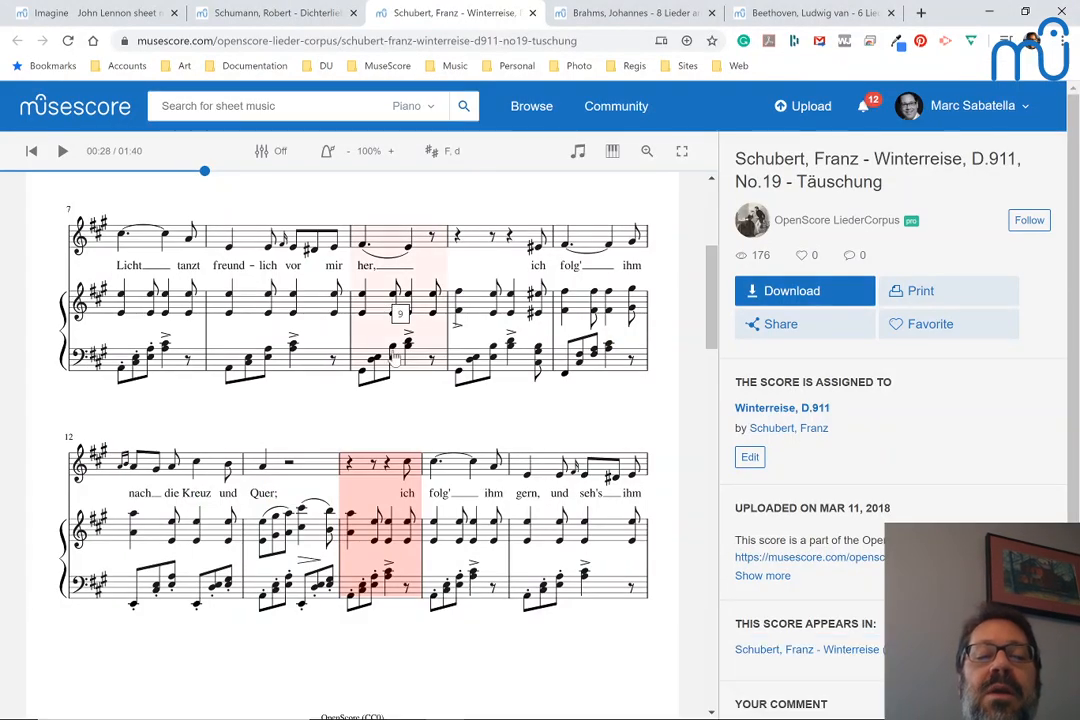
key("alt+Tab")
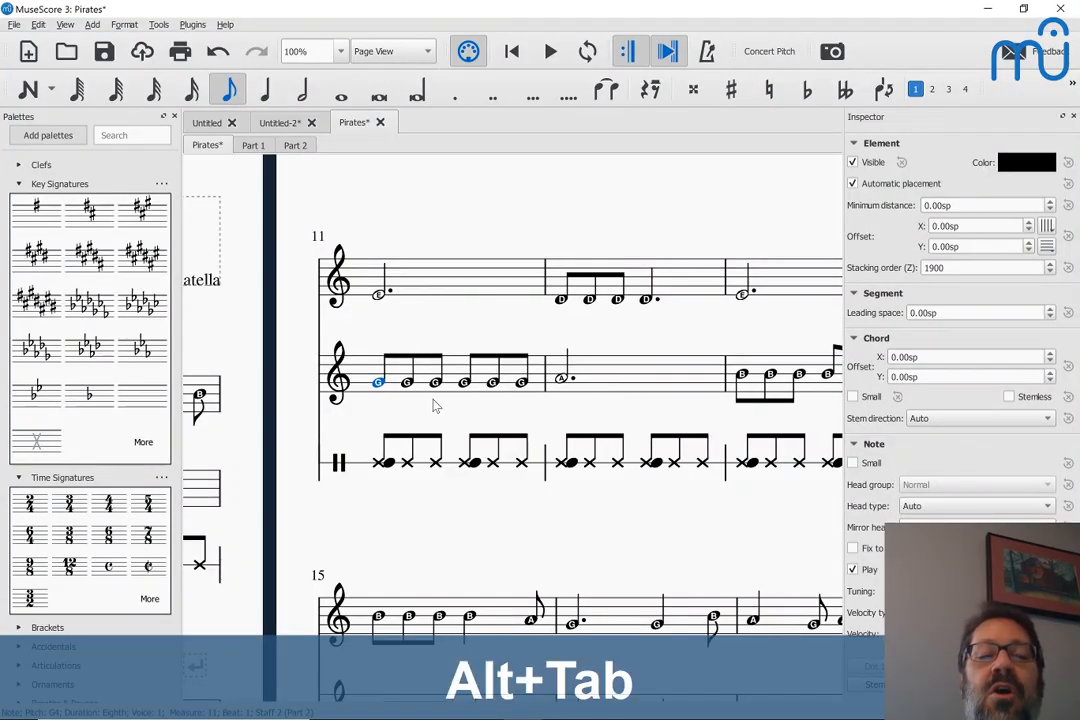
scroll(434, 404, "left", 3)
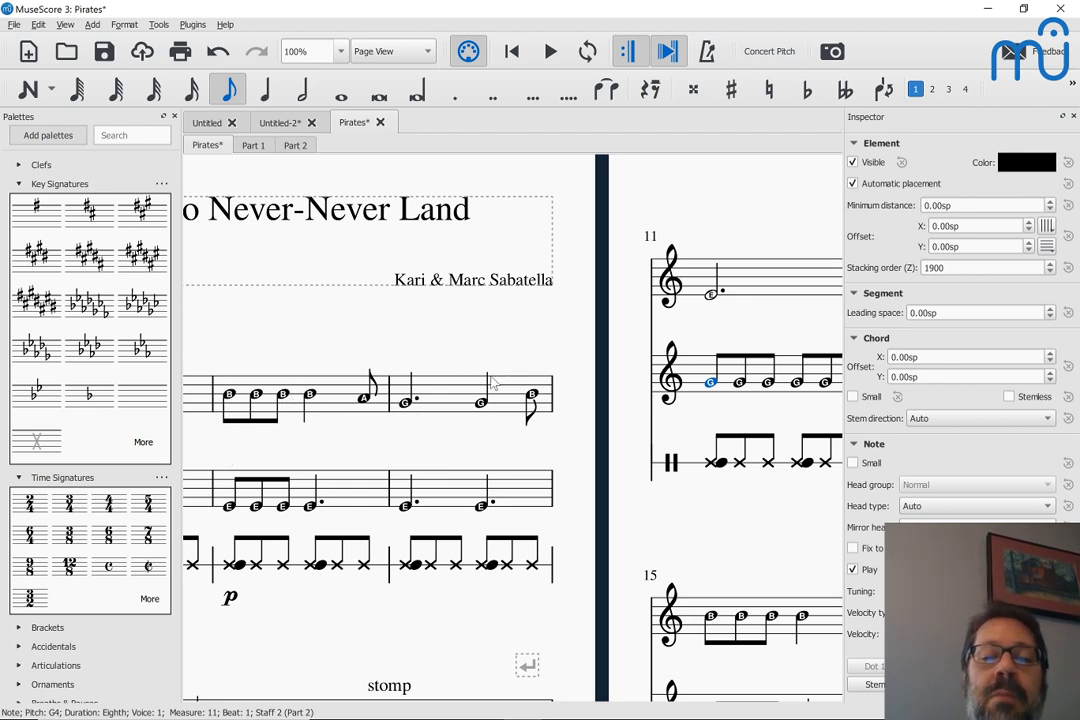
Switch to the voice and piano score and select measure 1 of the piano's bass staff
left_click(278, 126)
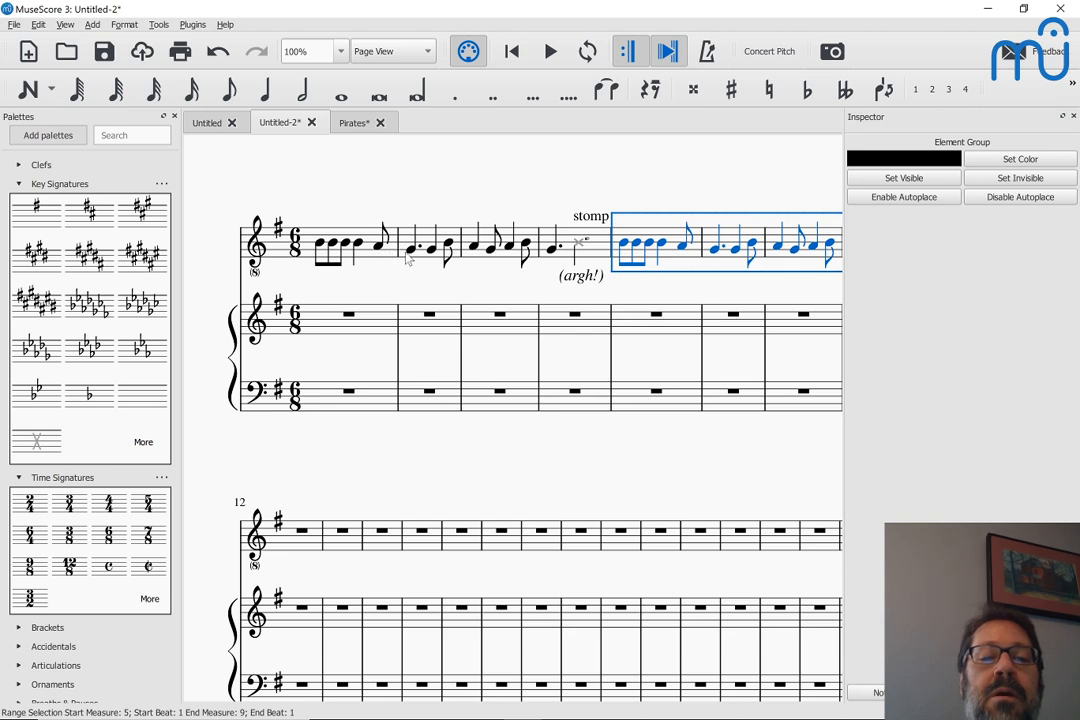
left_click(328, 400)
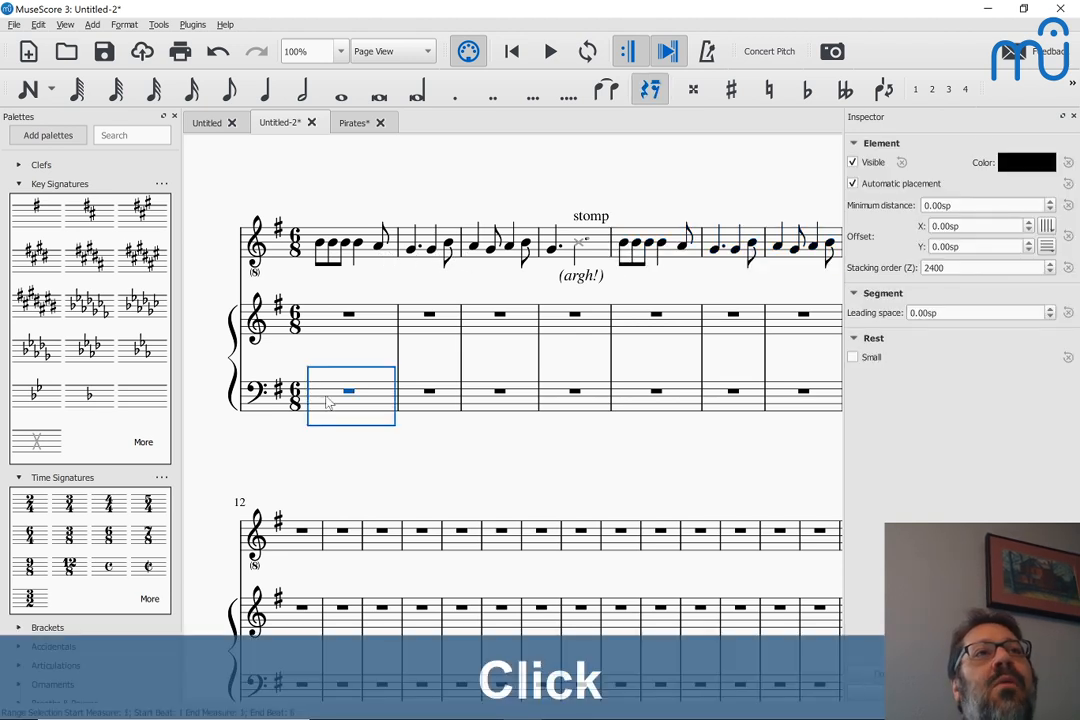
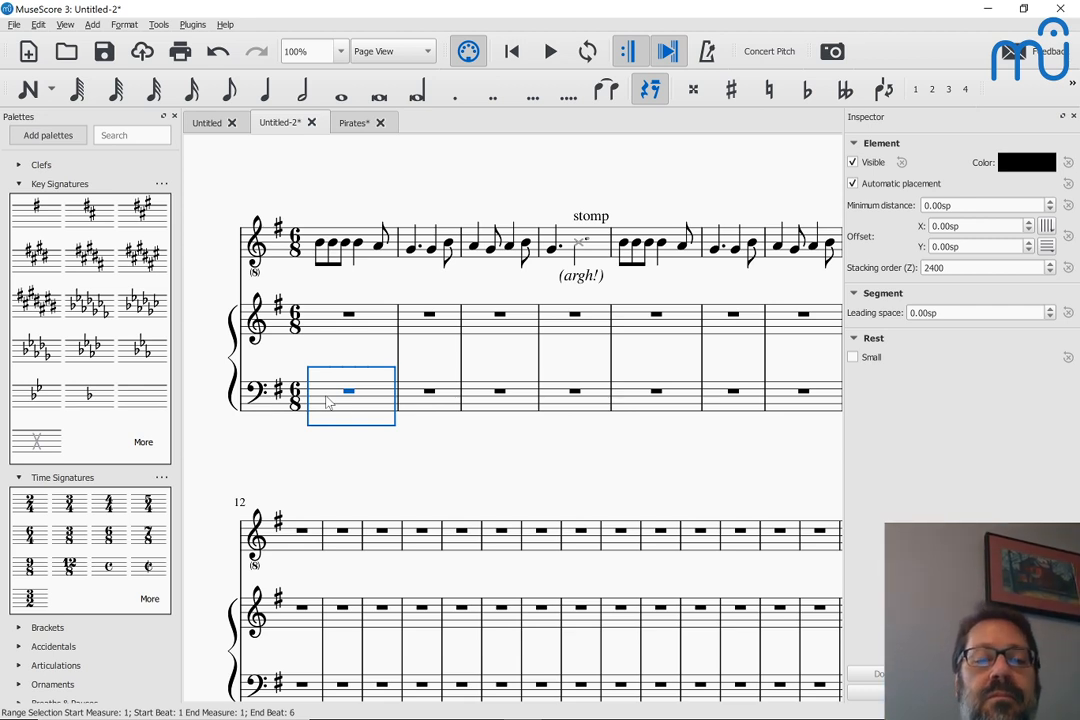
Add an Emi chord symbol above the first voice note in measure 1
key("n")
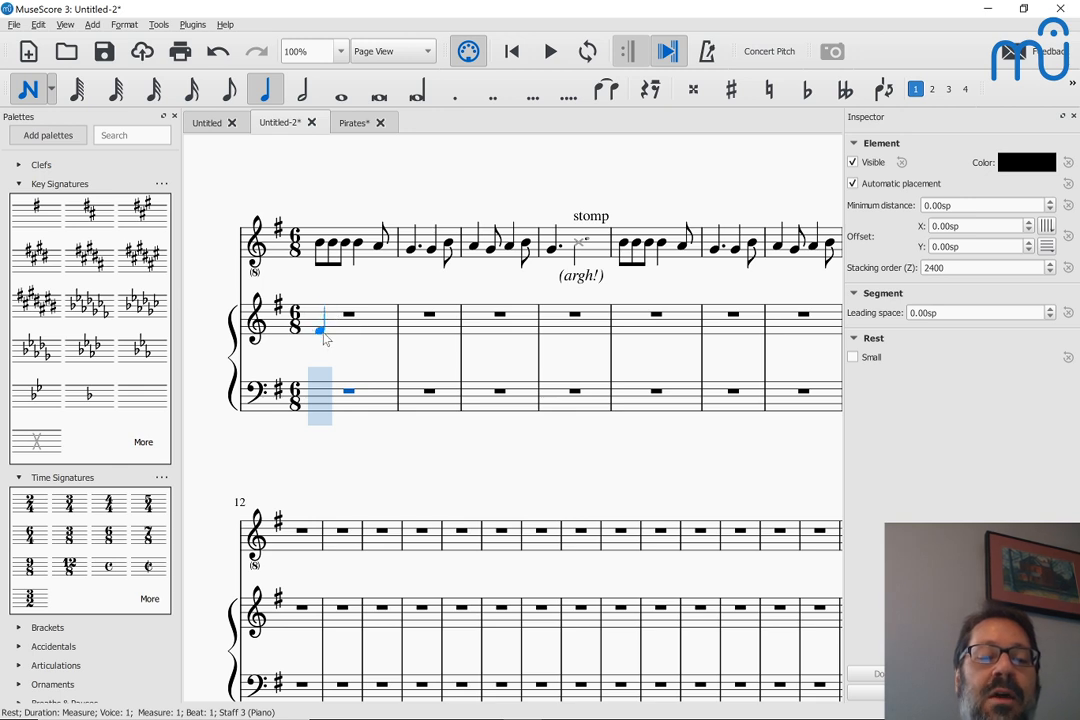
key("Escape")
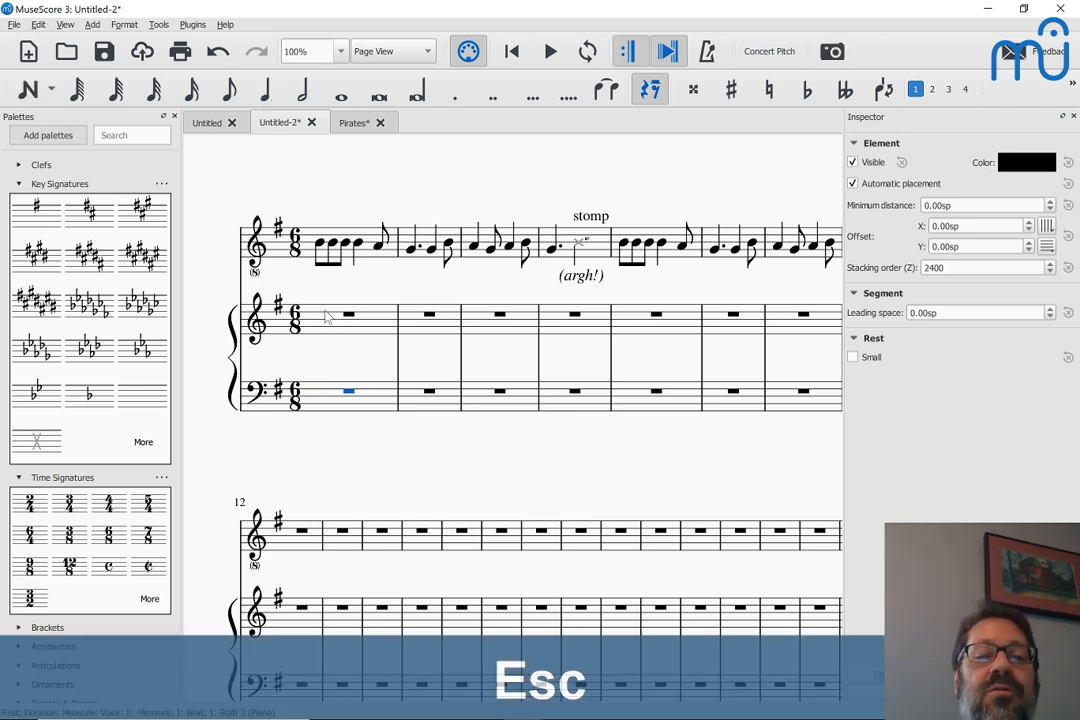
left_click(320, 246)
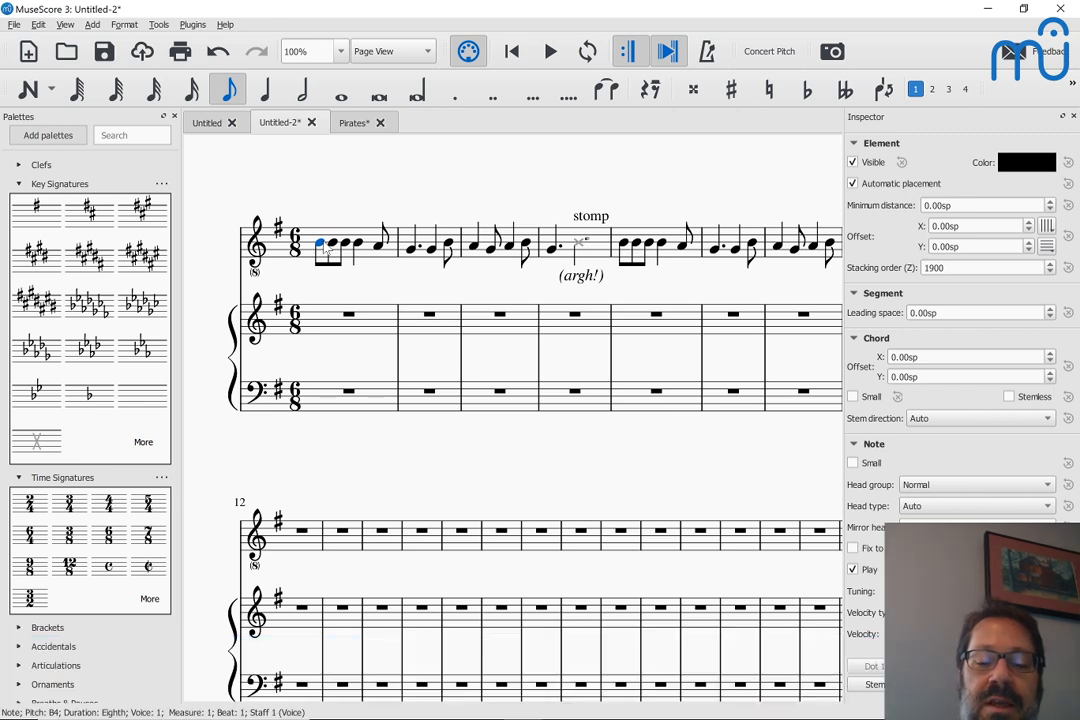
key("ctrl+k")
type("E")
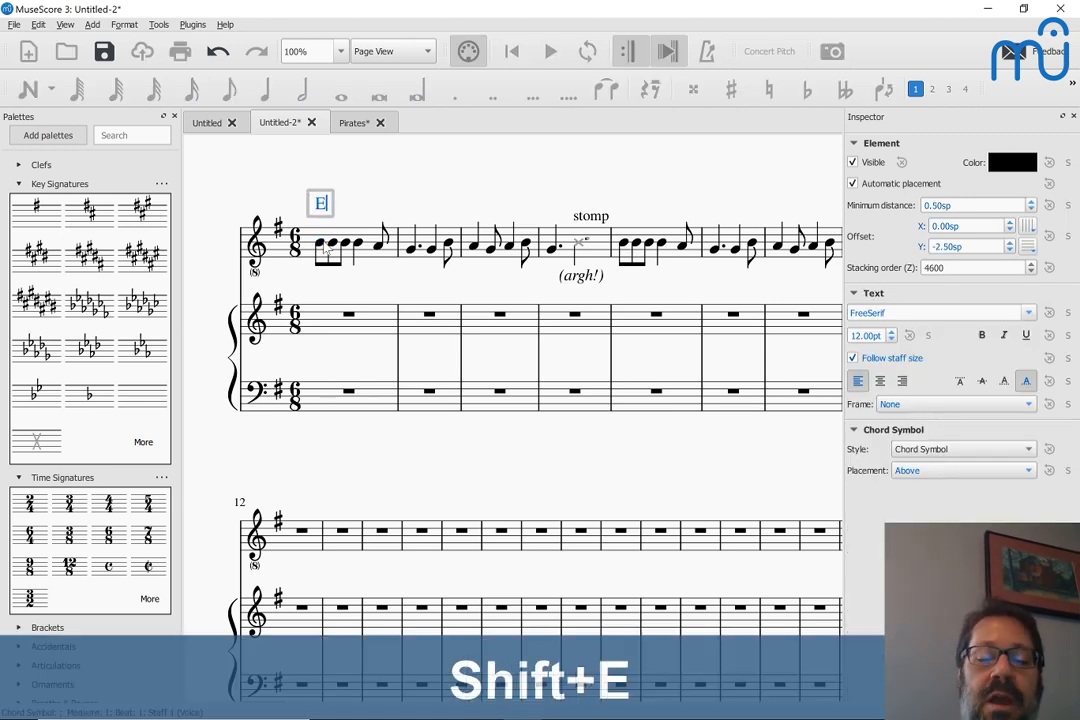
type("mi")
key("BackSpace")
type("i")
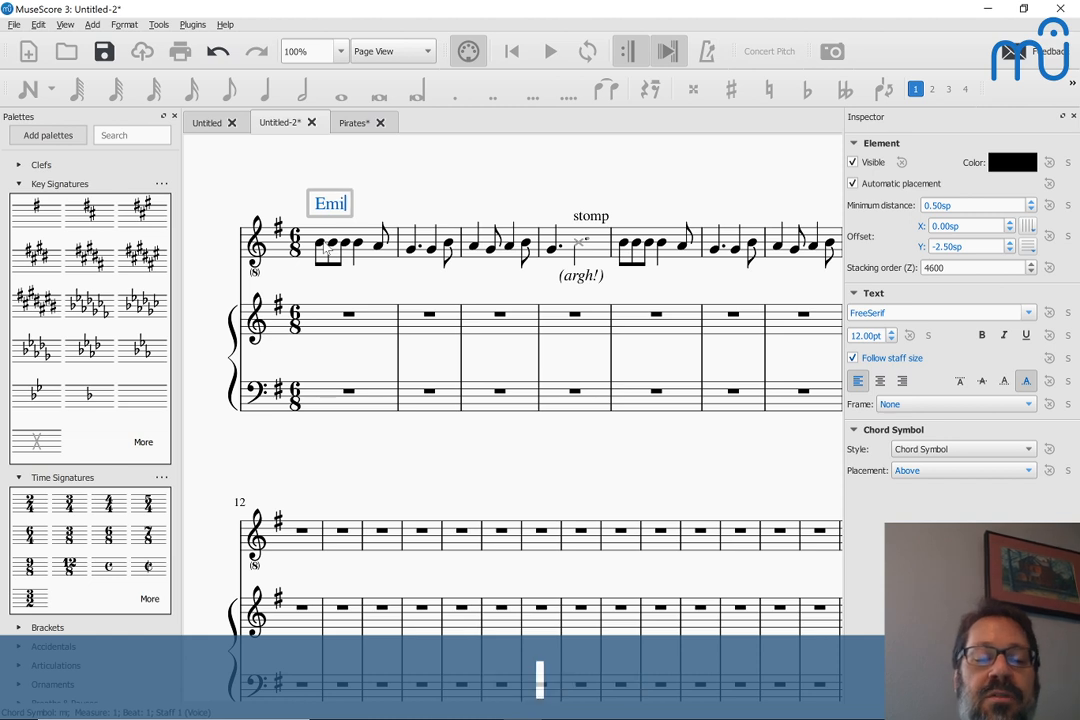
Add chord symbols to the voice staff: D at the start of measure 3 and Emi at the start of measure 4
key("Tab")
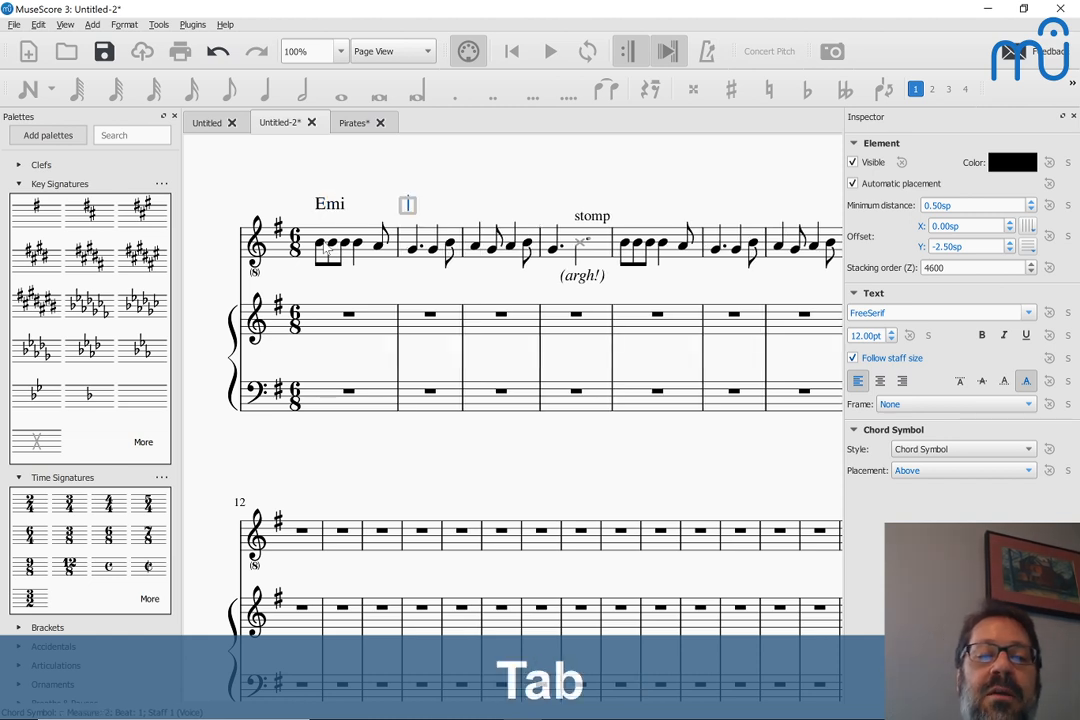
key("Tab")
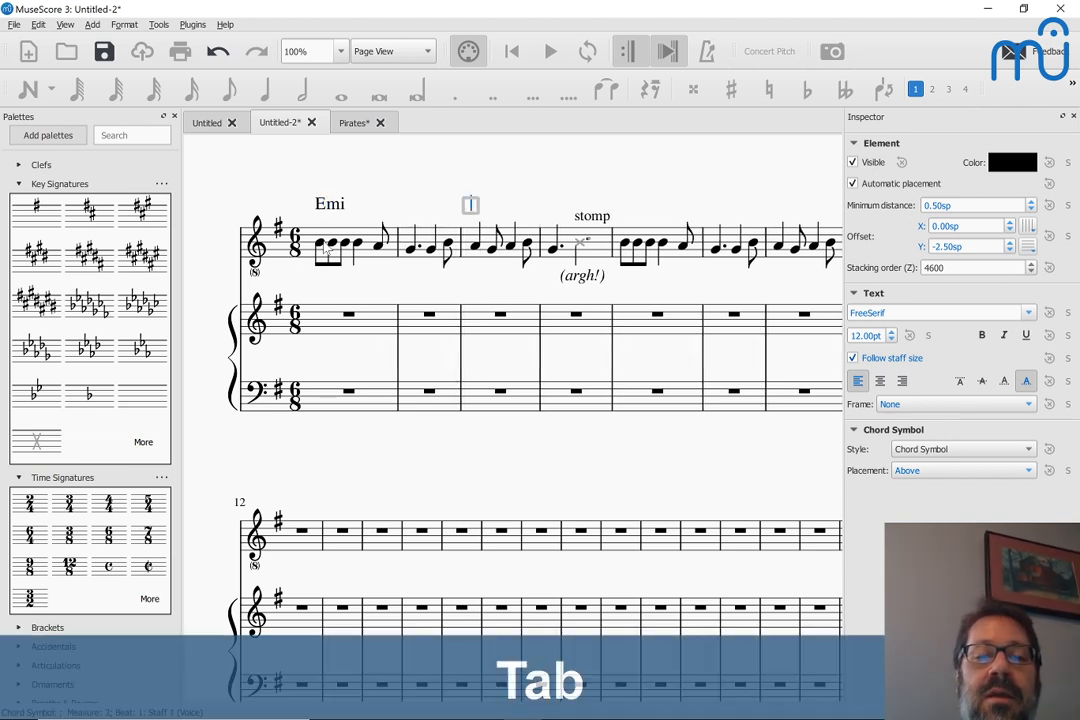
type("D")
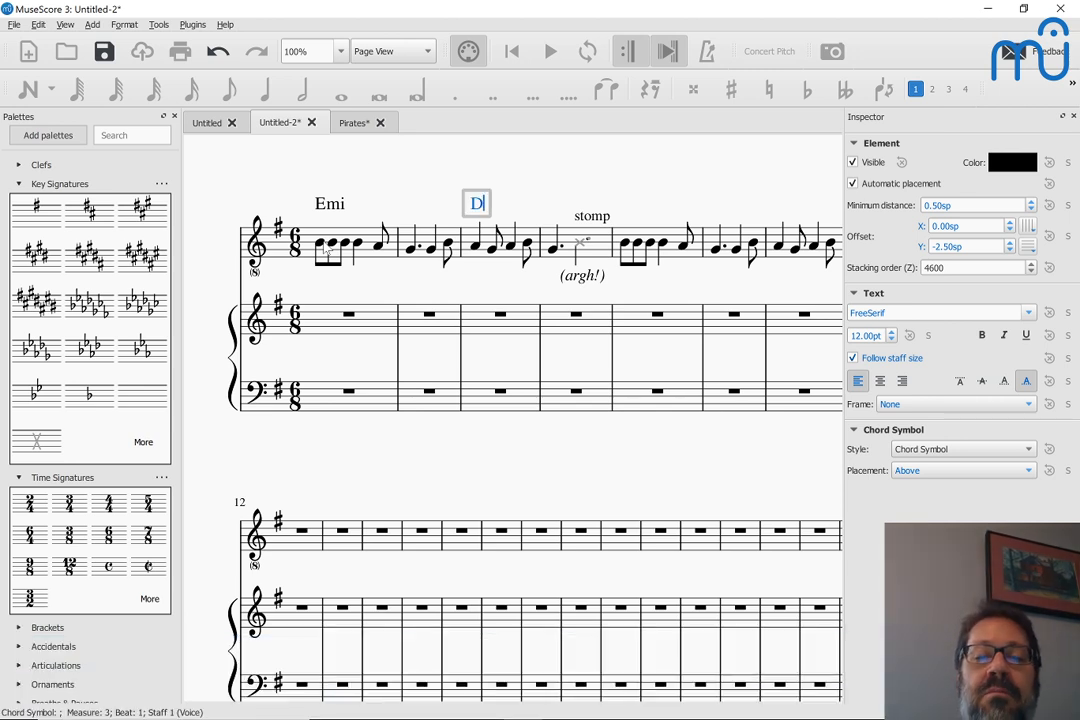
key("Tab")
type("Em")
key("Escape")
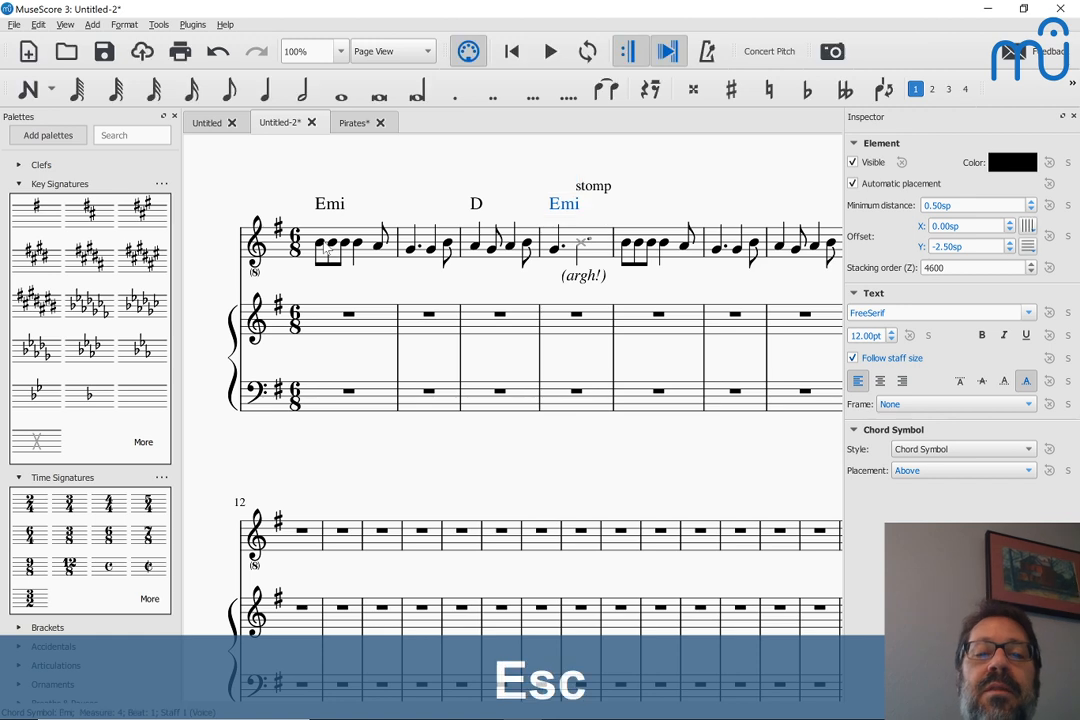
Enter a quarter note E2 and an eighth note B2 at the start of measure 1 in the piano's bass staff
left_click(316, 413)
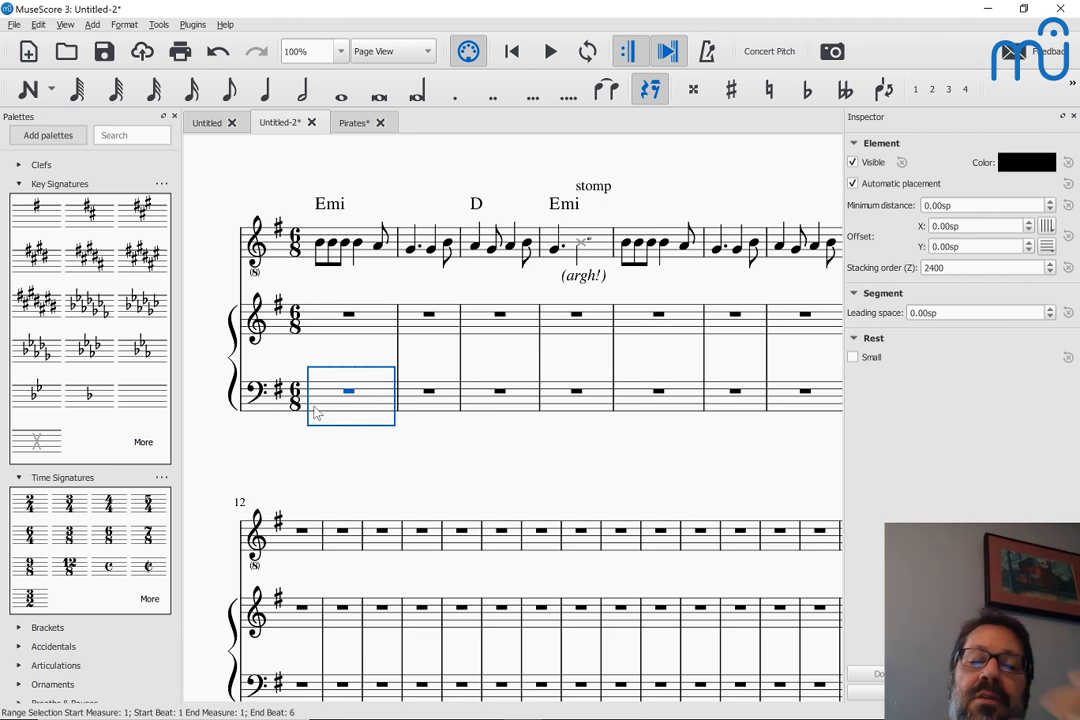
key("n")
key("4")
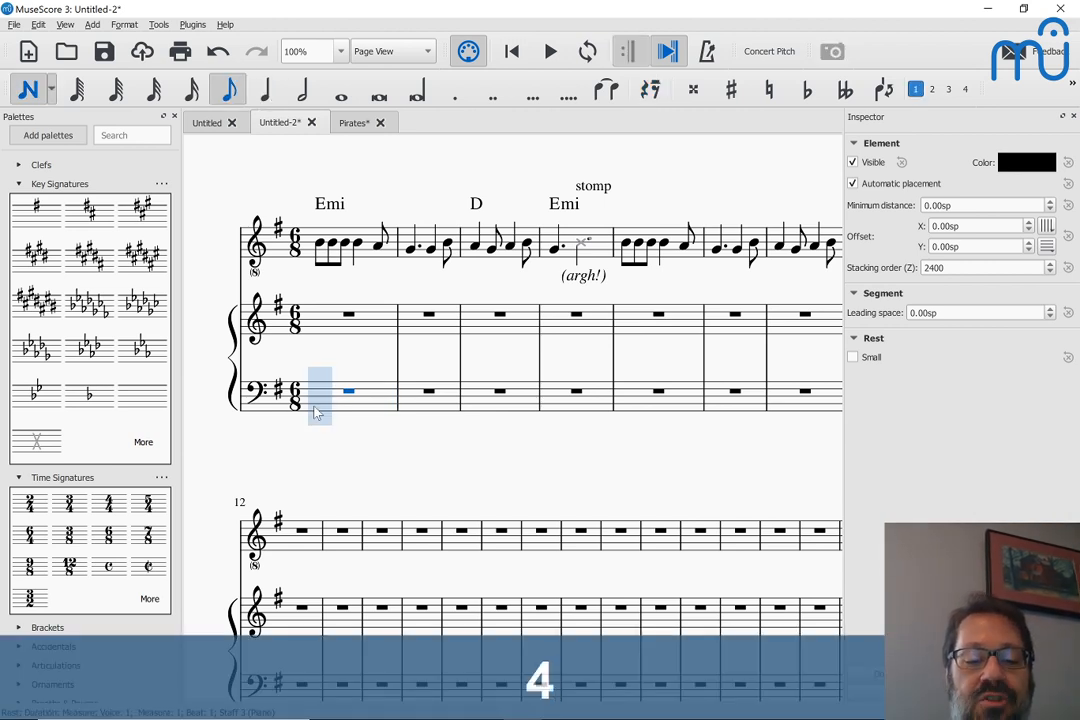
key("5")
key("e")
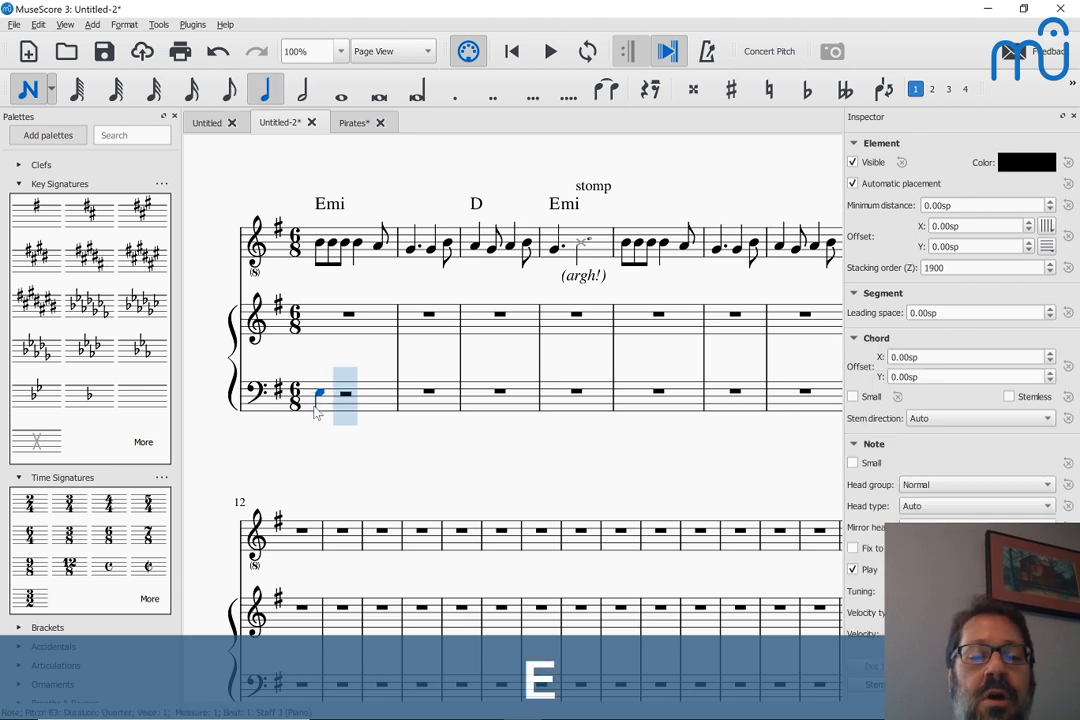
key("ctrl+Down")
key("4")
key("b")
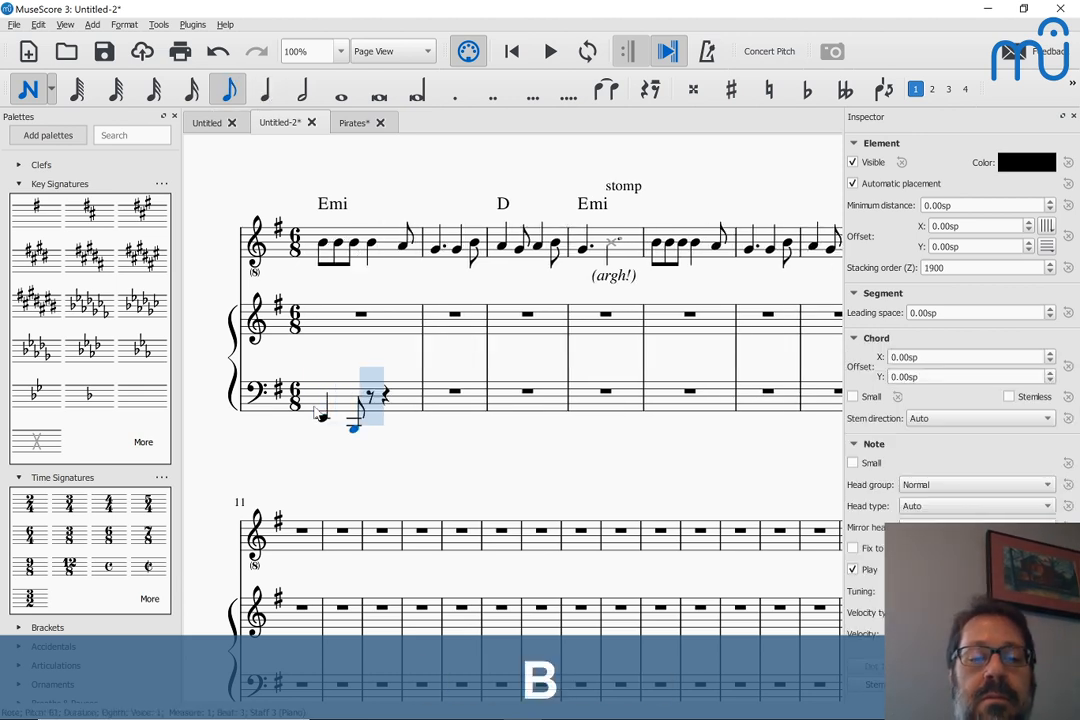
key("ctrl+Up")
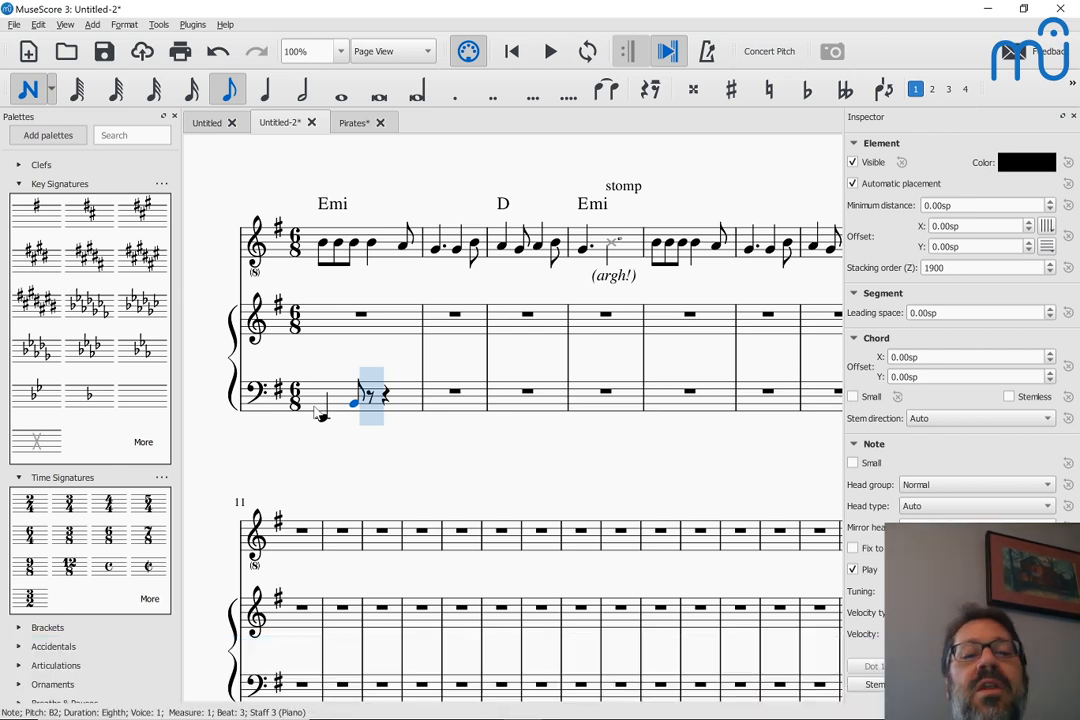
key("ctrl+Up")
Complete measure 1 of the bass staff with eighth notes E3, B2 and G2, and leave note input
key("4")
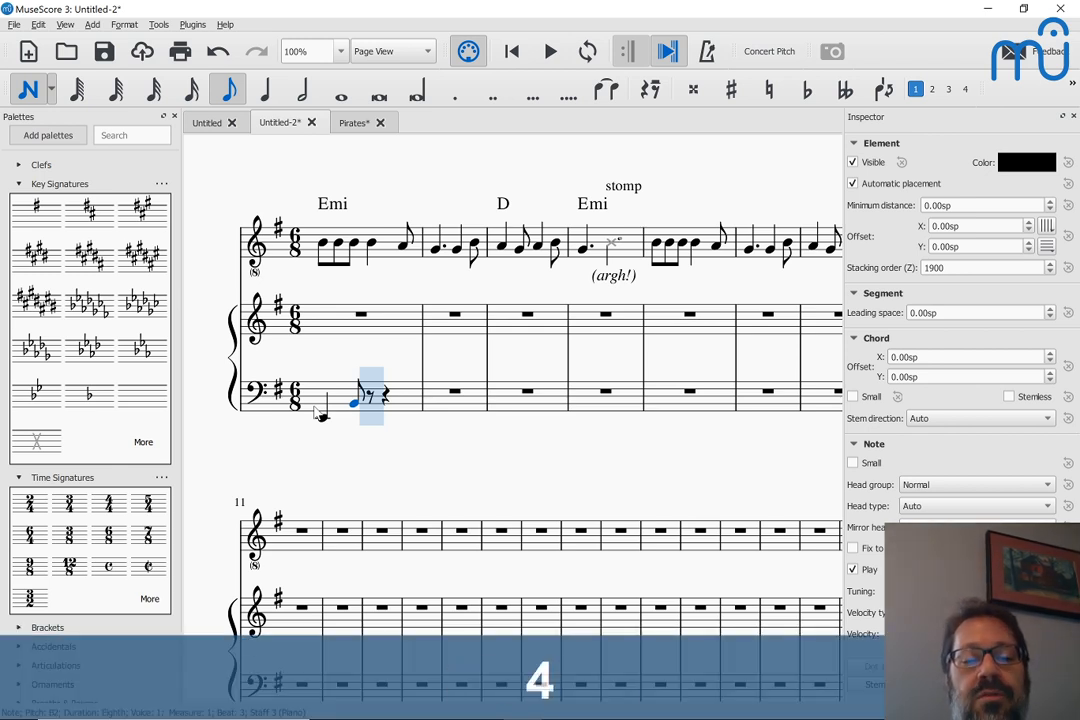
key("e")
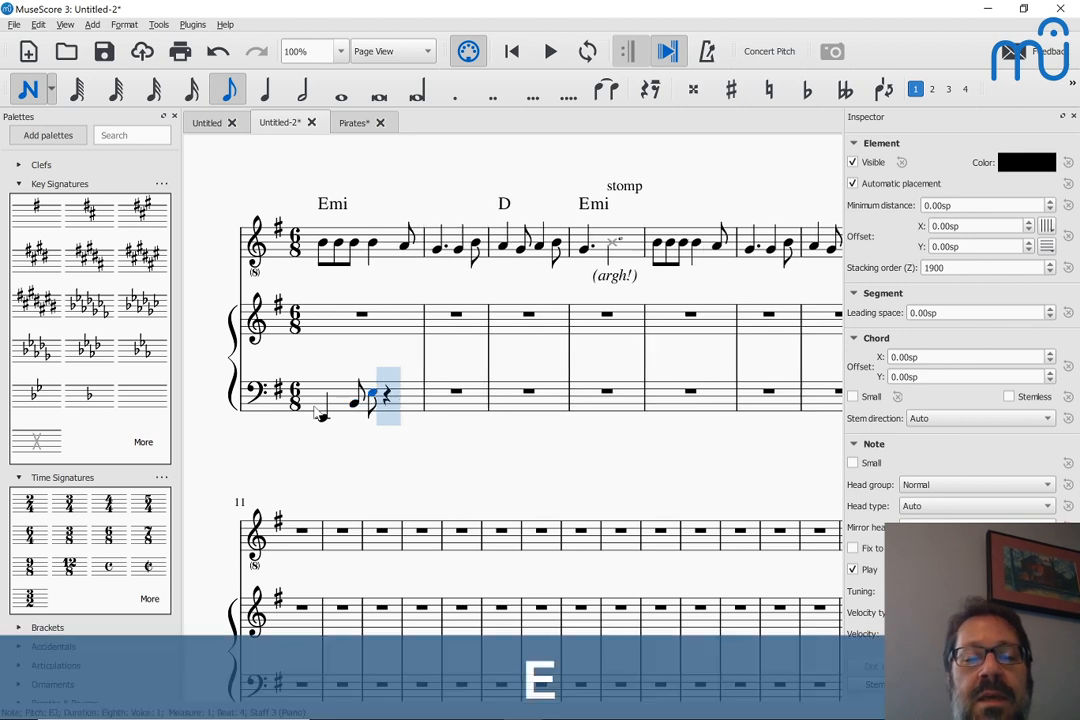
key("b")
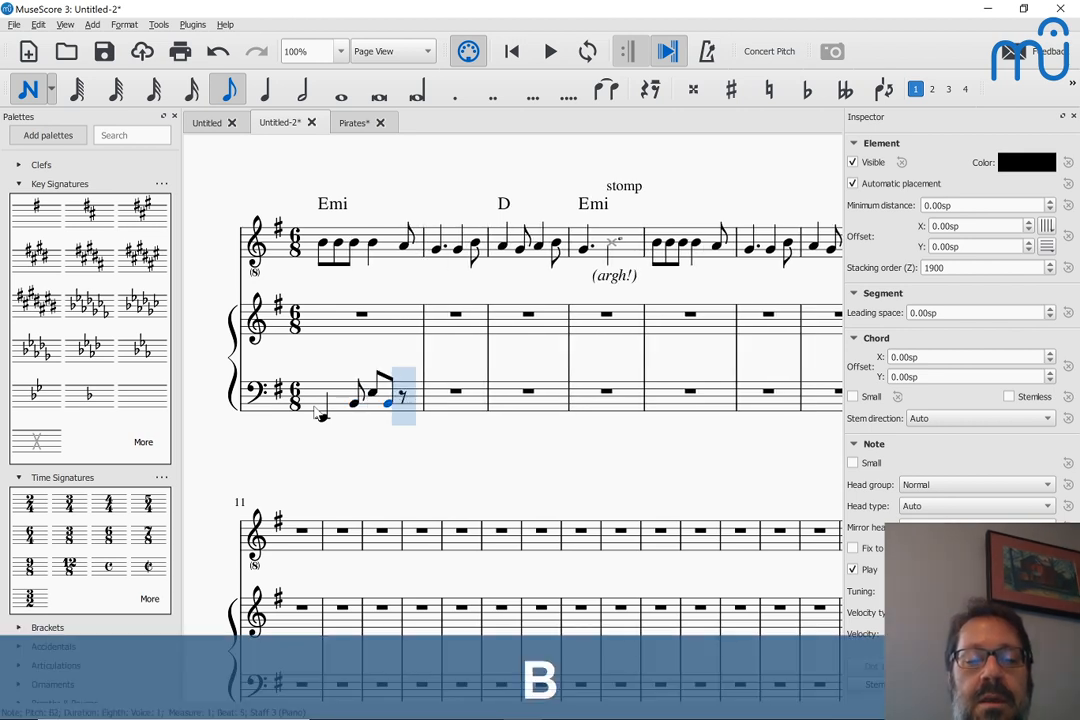
key("e")
key("ctrl+Down")
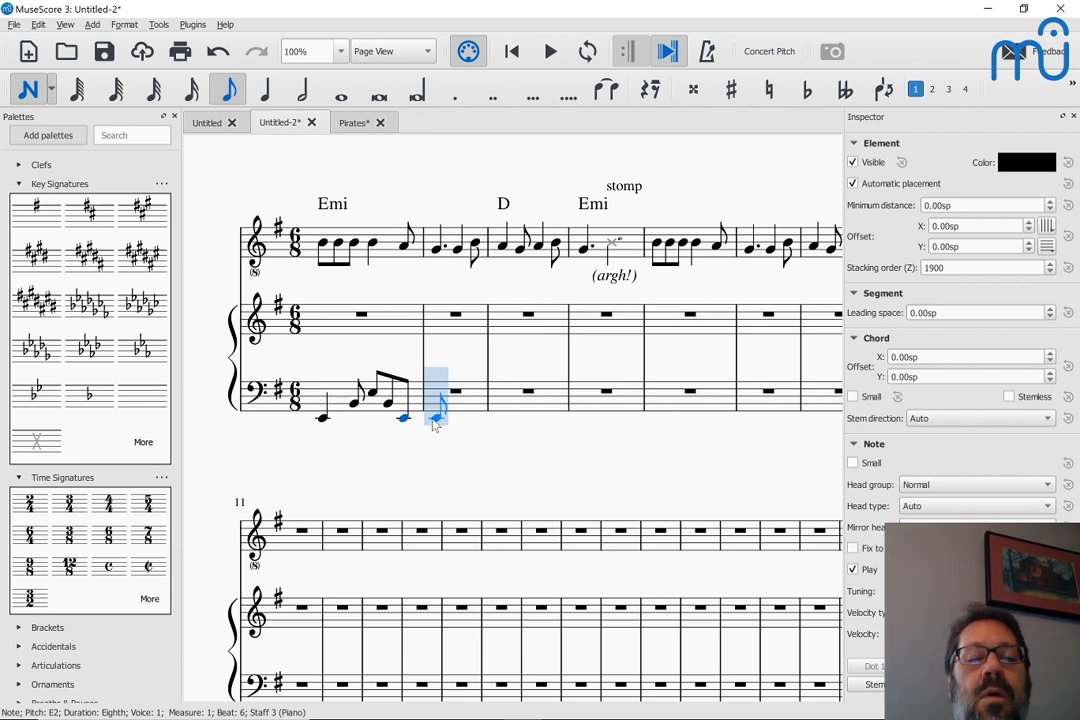
key("Left")
key("Up")
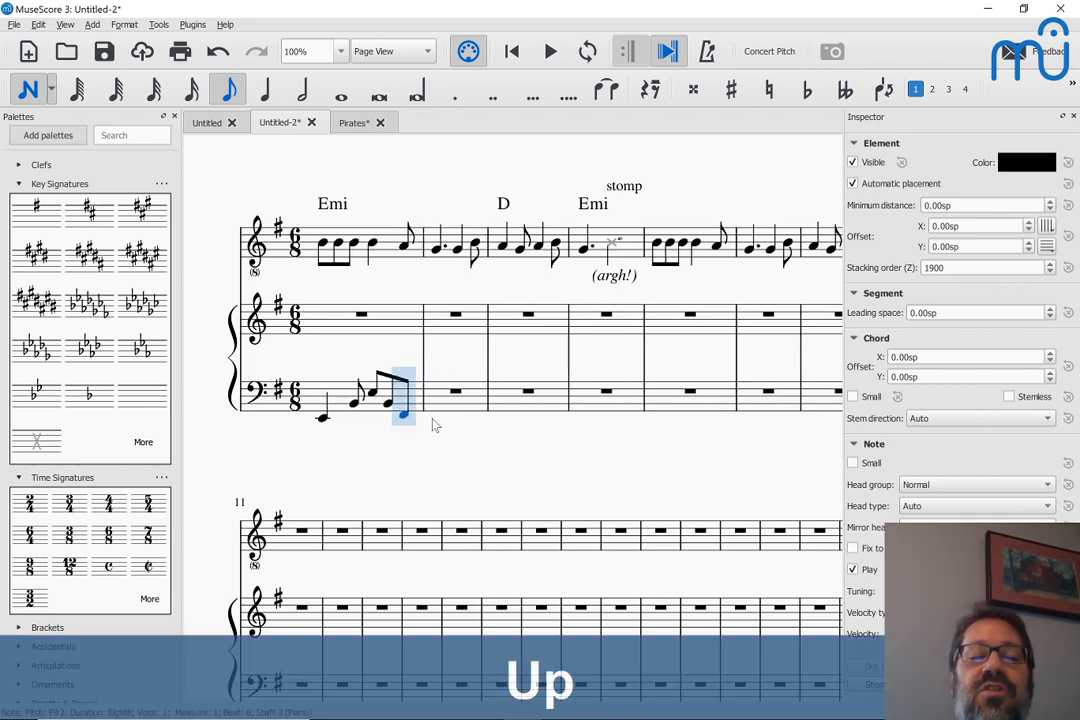
key("Right")
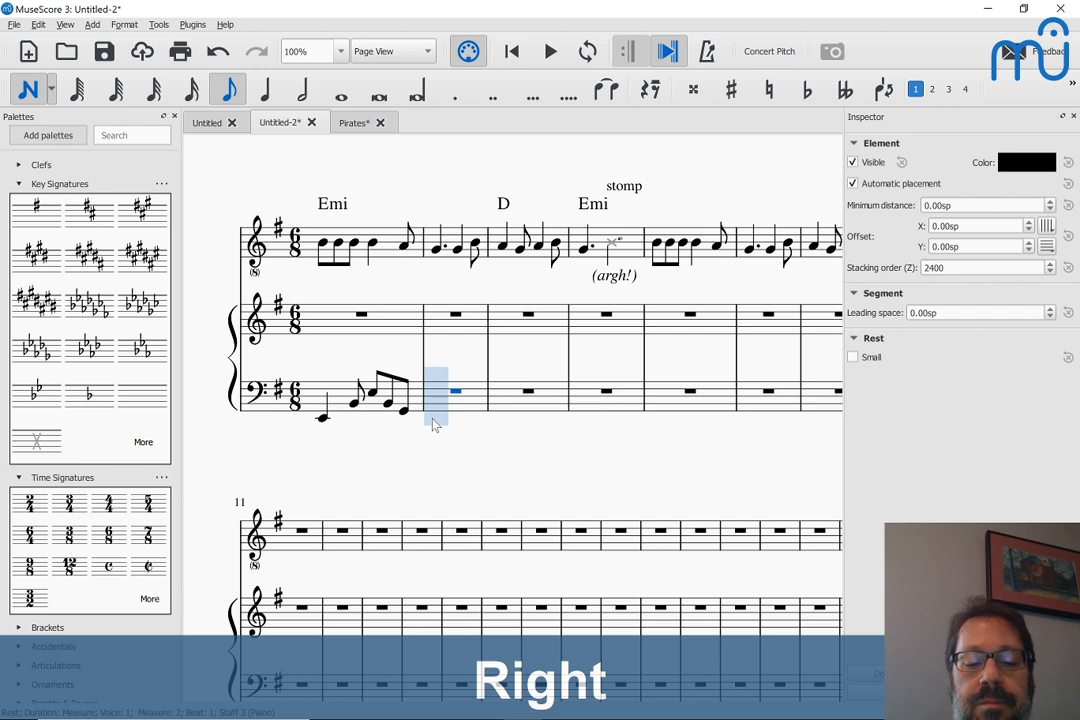
key("5")
key("Escape")
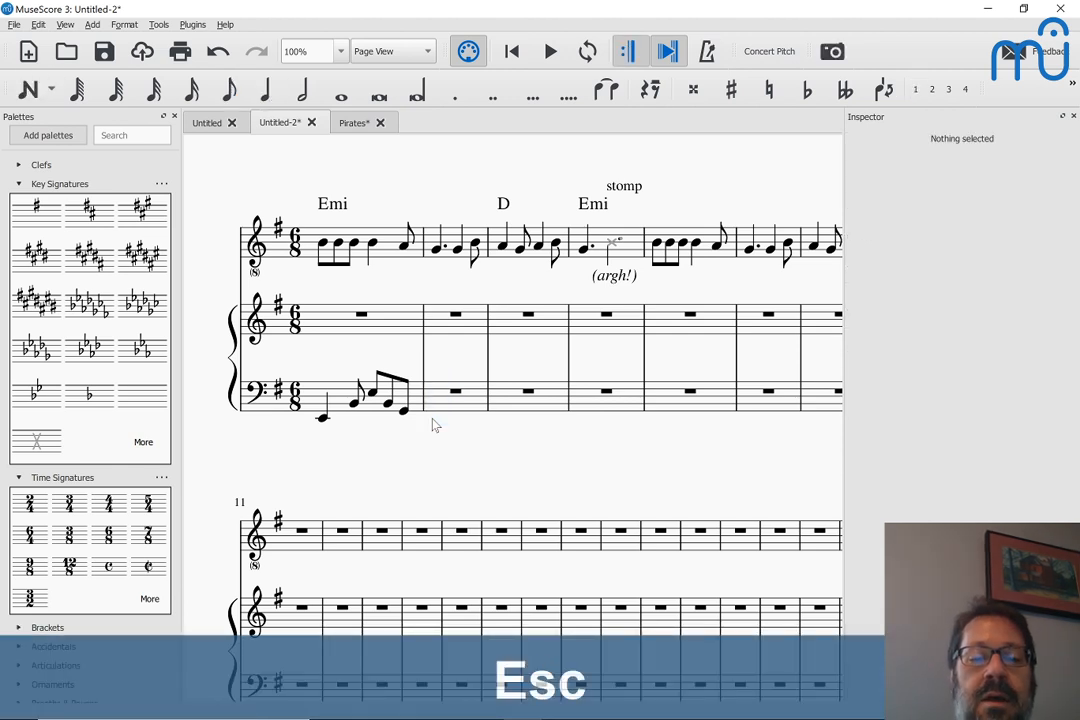
Repeat measure 1's bass pattern into measures 2 and 3, and move the measure 3 copy down one diatonic step
left_click(333, 396)
key("r")
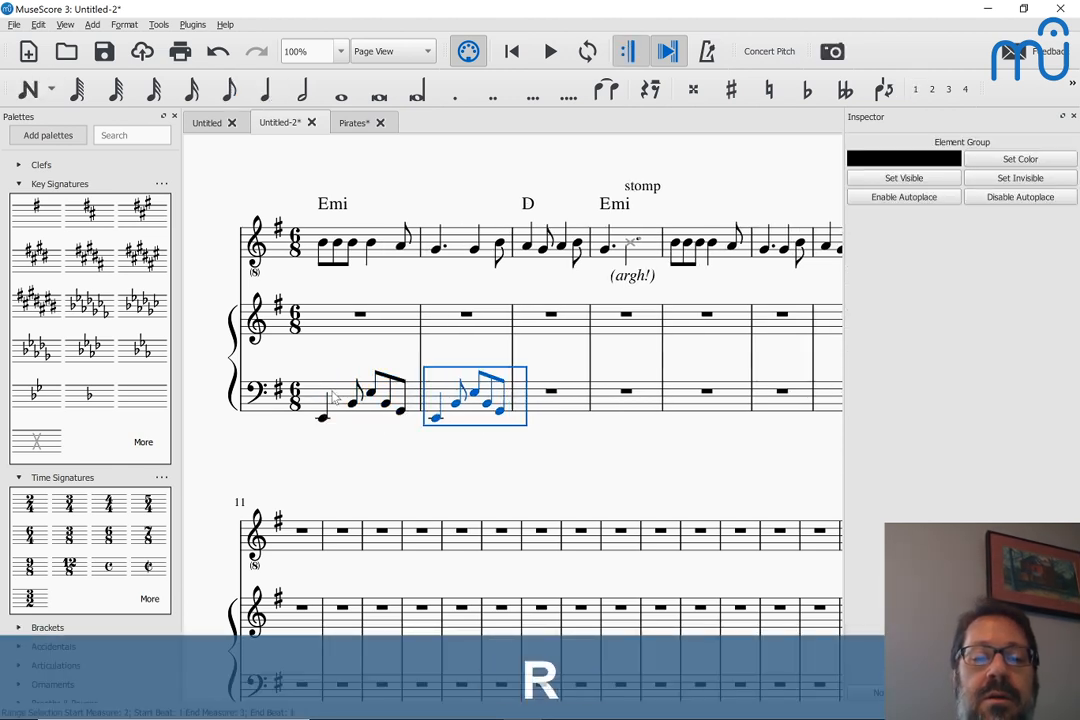
key("r")
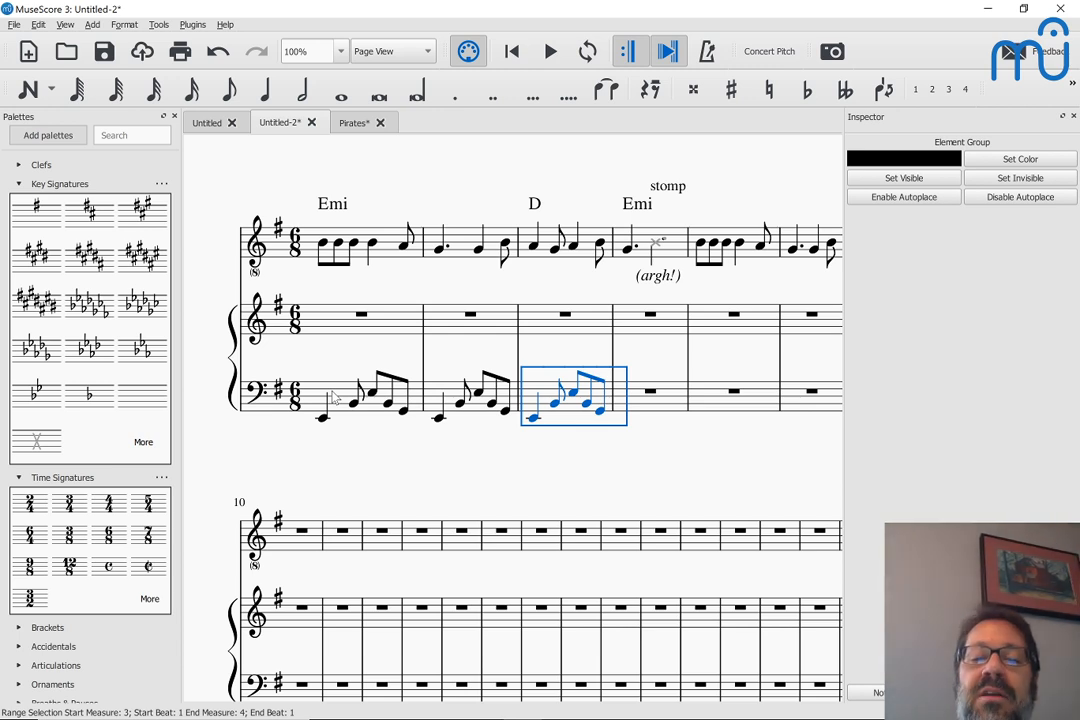
key("shift+alt+Down")
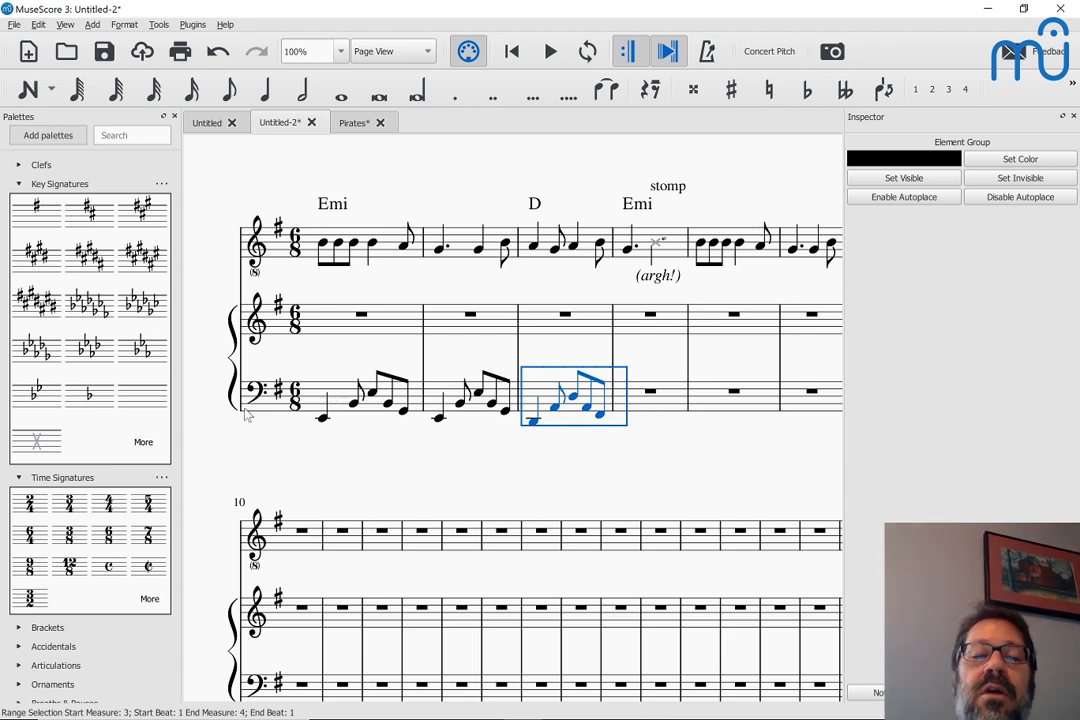
Play the score from the first bass note of measure 1 to hear the melody with the bass pattern
left_click(322, 422)
key("space")
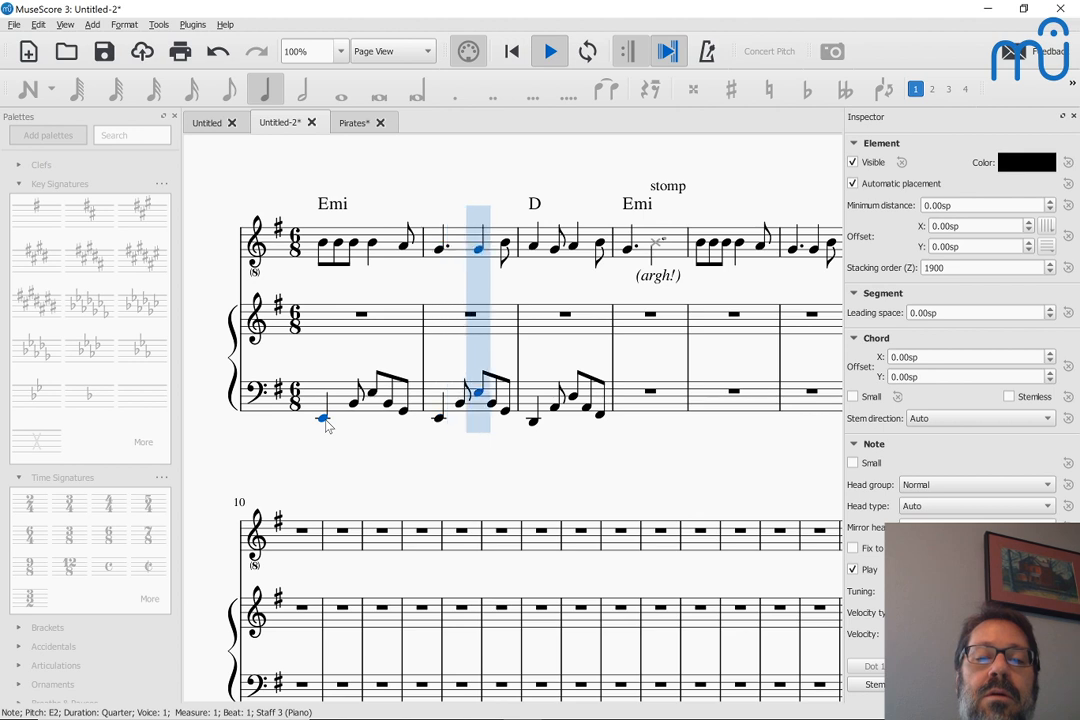
key("space")
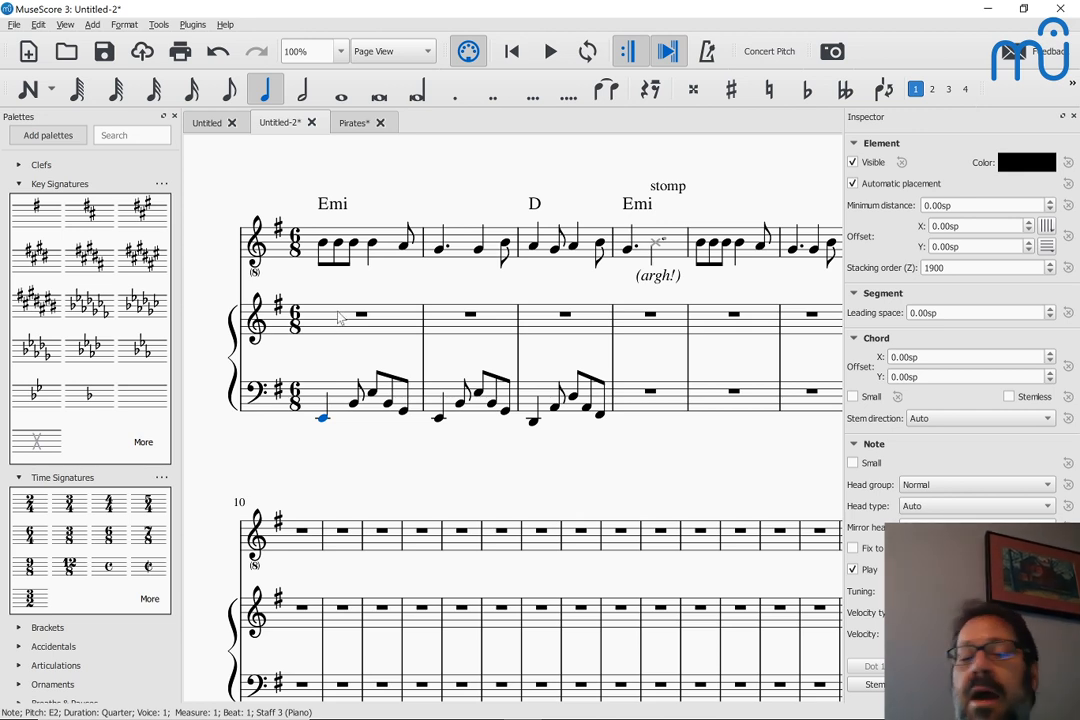
Change the last three eighth notes of the bass staff's measure 1 to G3, E3 and B2
left_click(372, 397)
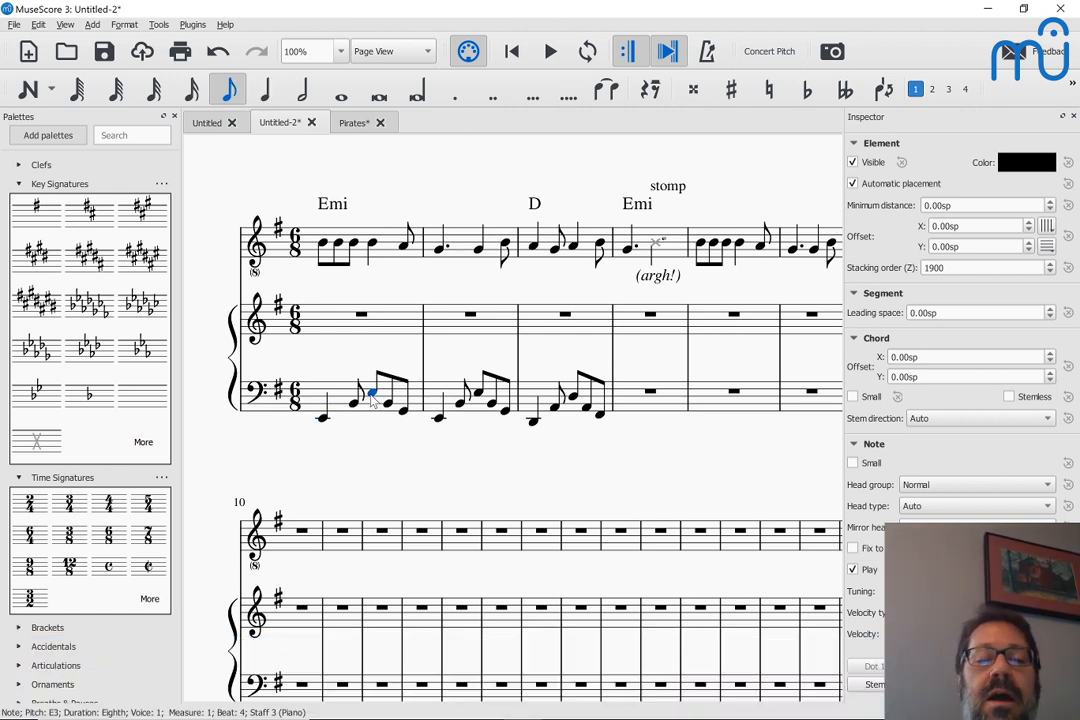
key("shift+alt+Up")
key("Up")
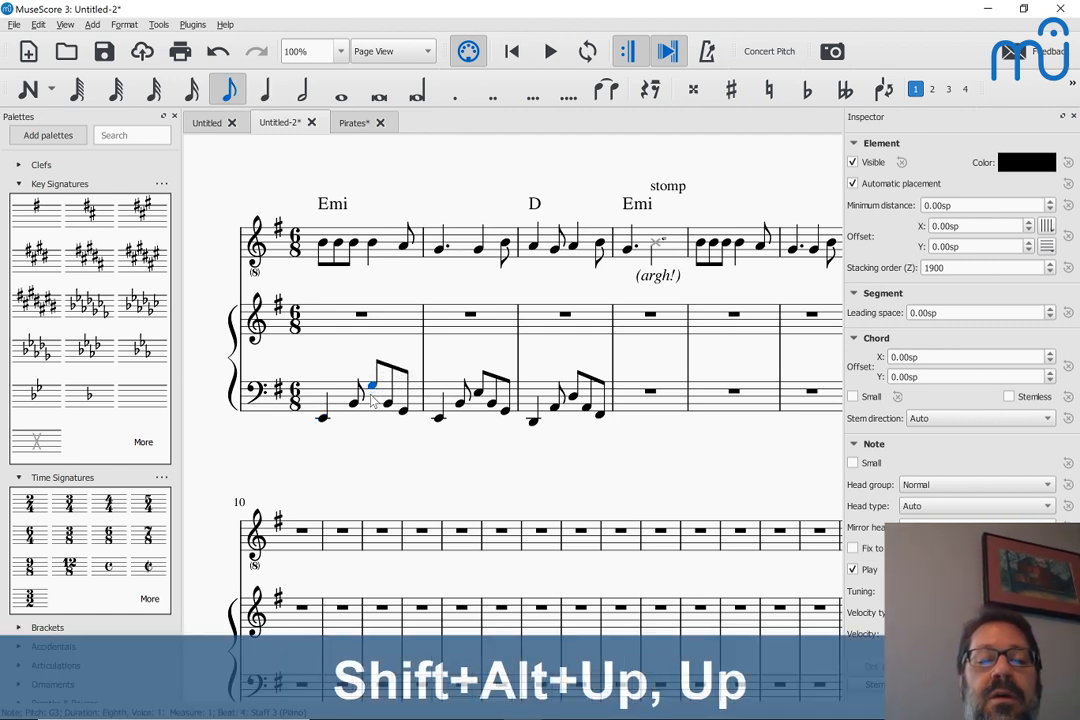
key("Right")
key("shift+alt+Up")
key("Up")
key("shift+alt+Up")
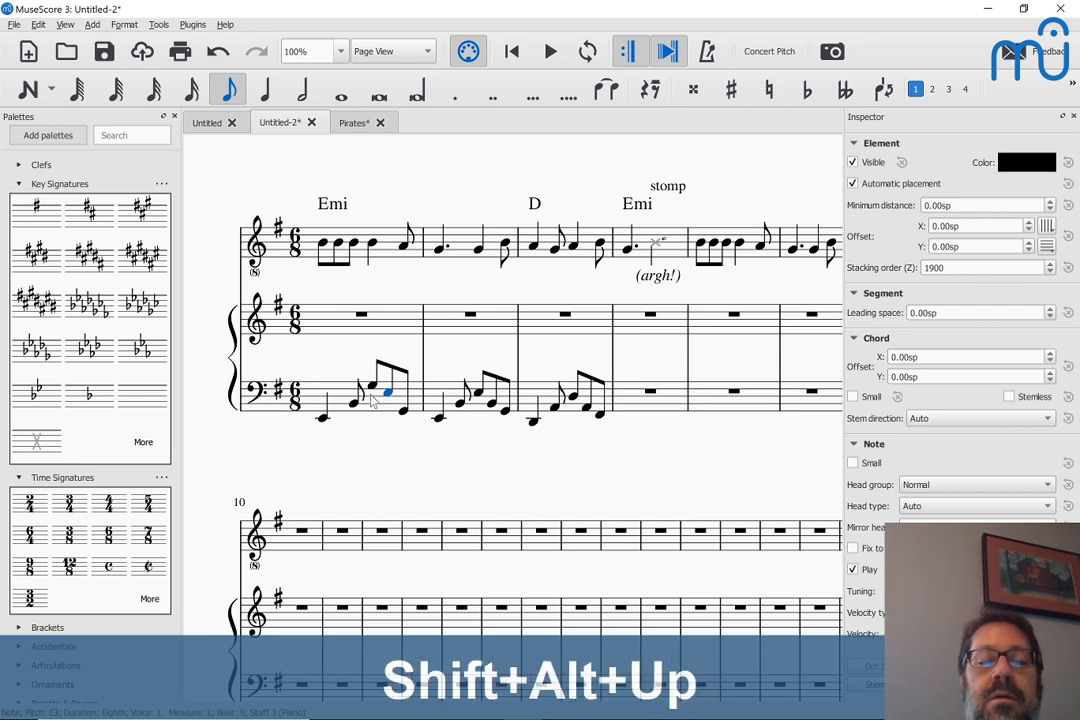
key("Right")
key("shift+alt+Up")
key("Up")
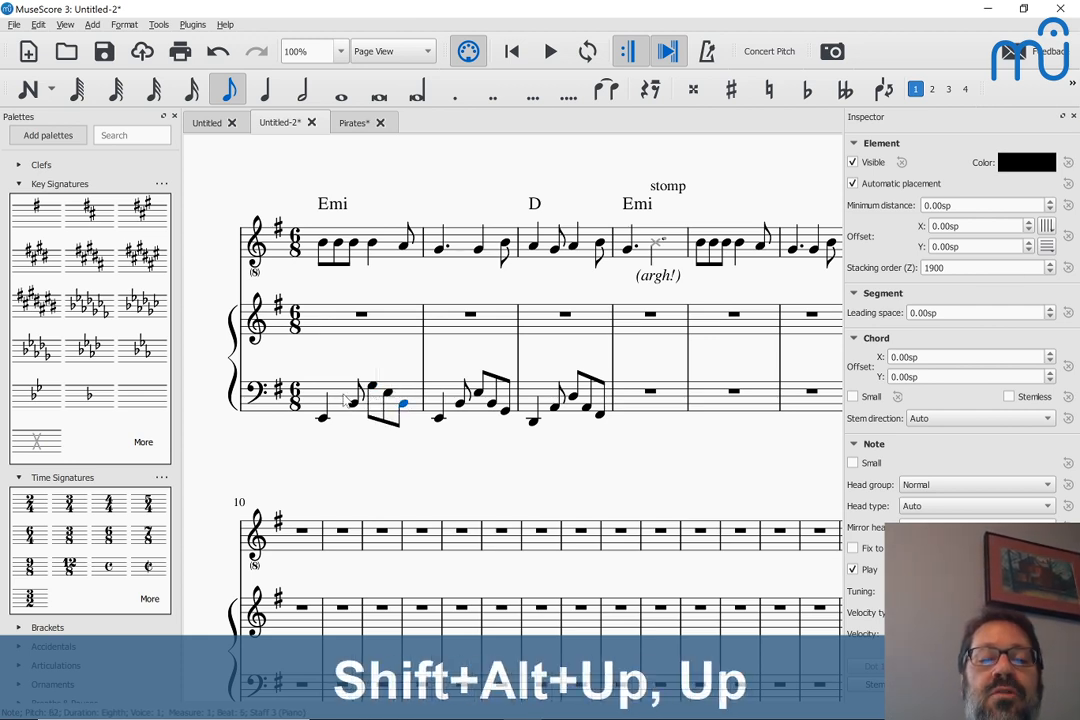
Replace bass measures 2 and 3 with copies of the revised measure 1 pattern, shifting measure 3 down one diatonic step
left_click(337, 398)
key("r")
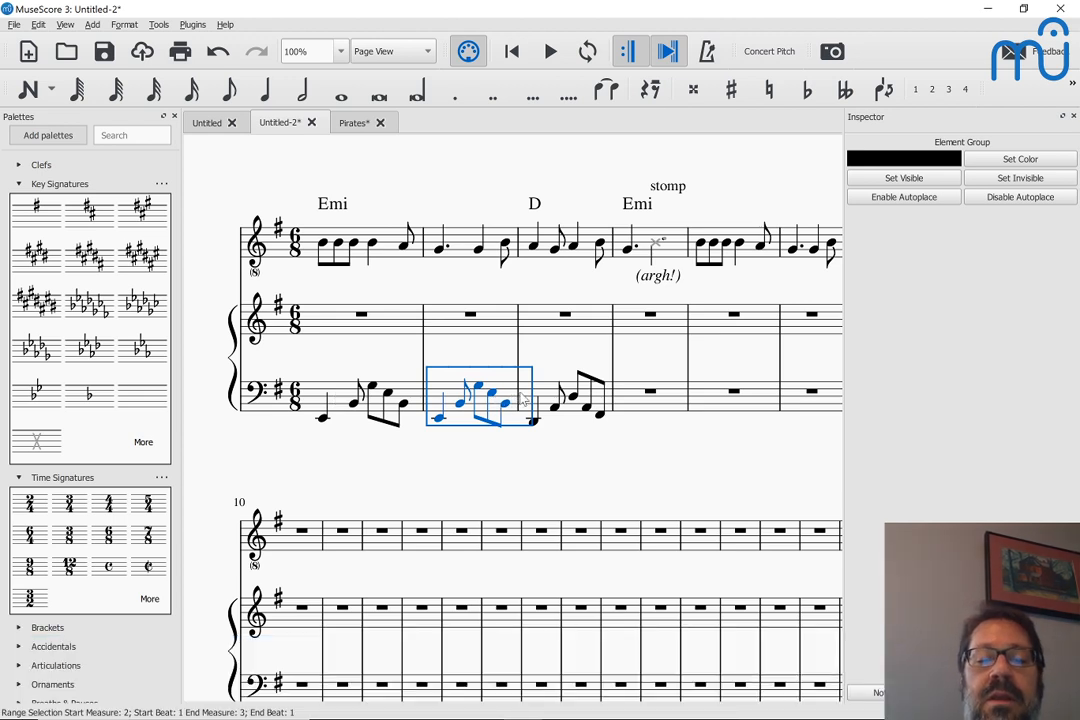
key("r")
key("shift+alt+Down")
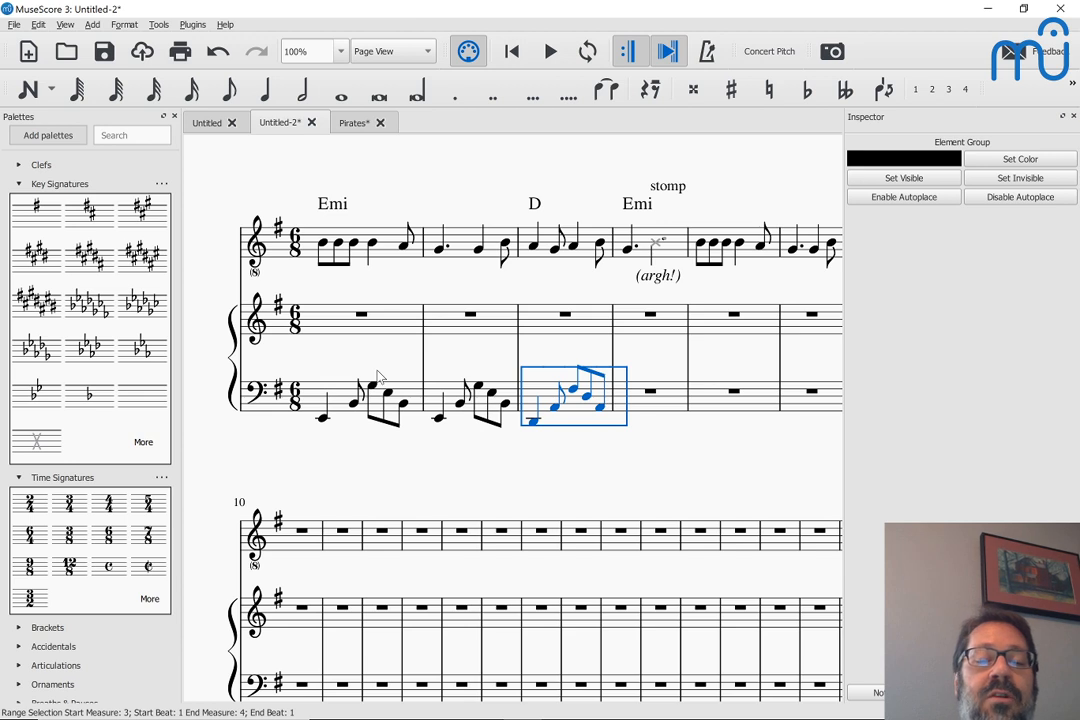
Step back and forth through the bass staff notes in measure 1, starting from the first note, to hear the broken chord
left_click(323, 419)
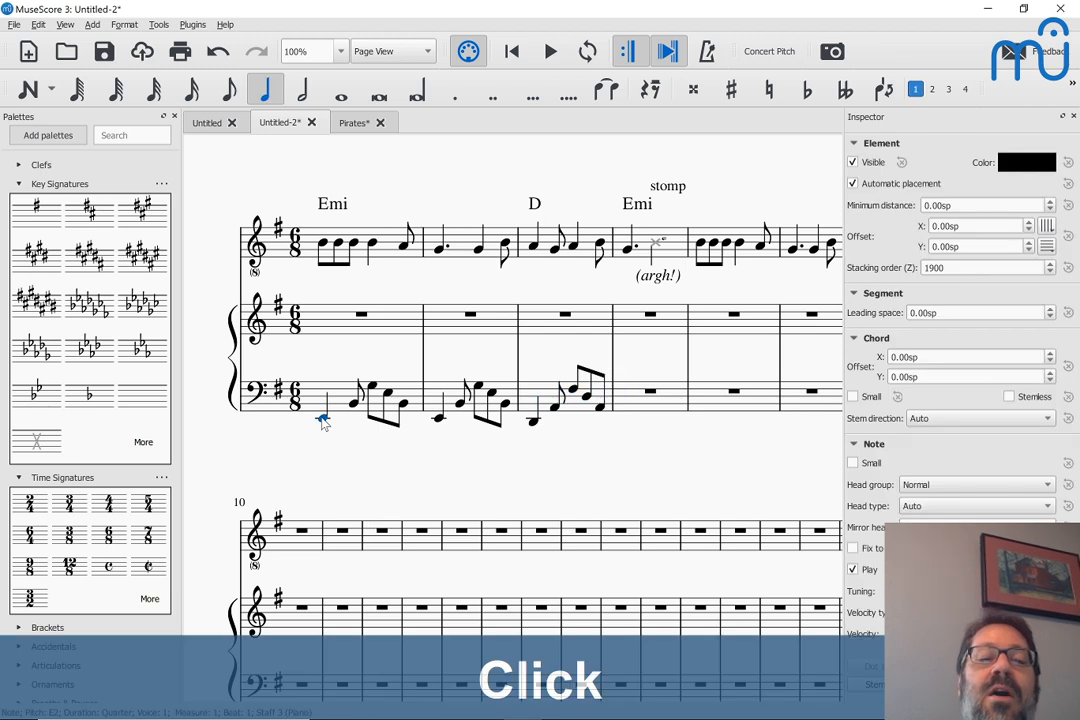
key("Right")
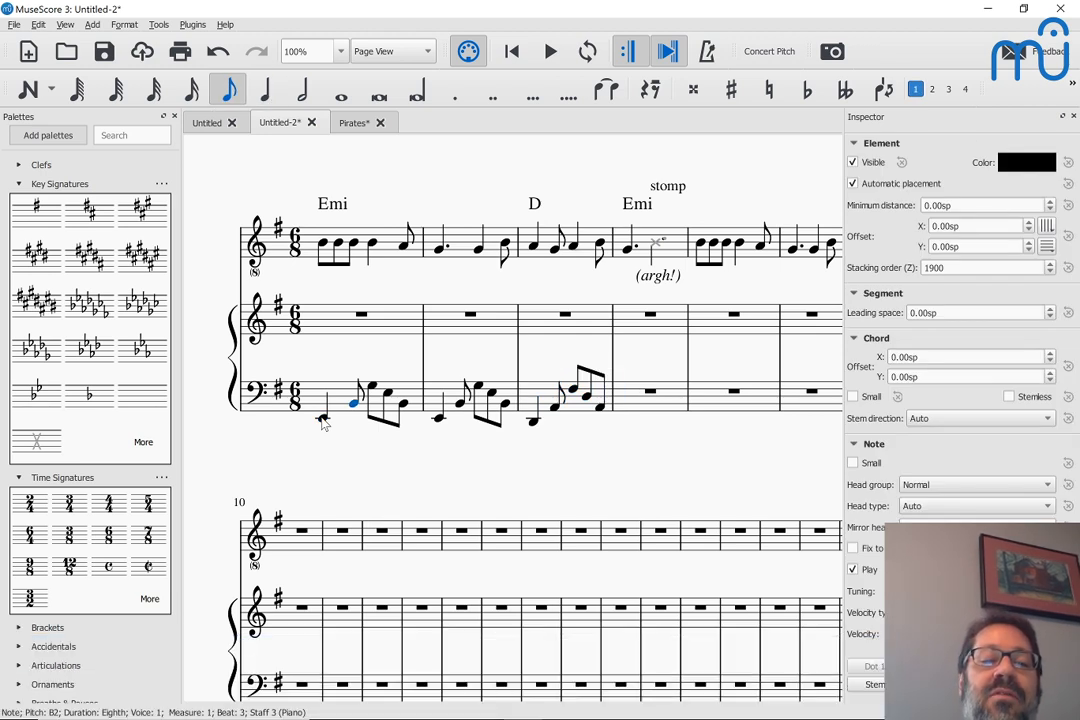
key("Right")
key("Left")
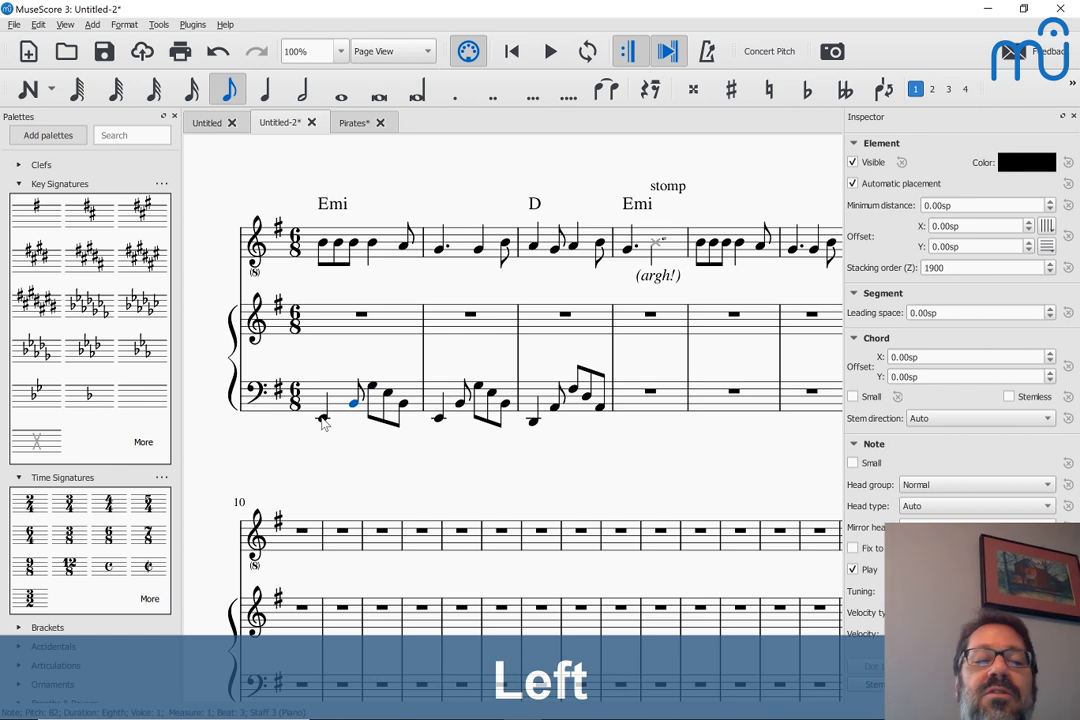
key("Left")
key("Right")
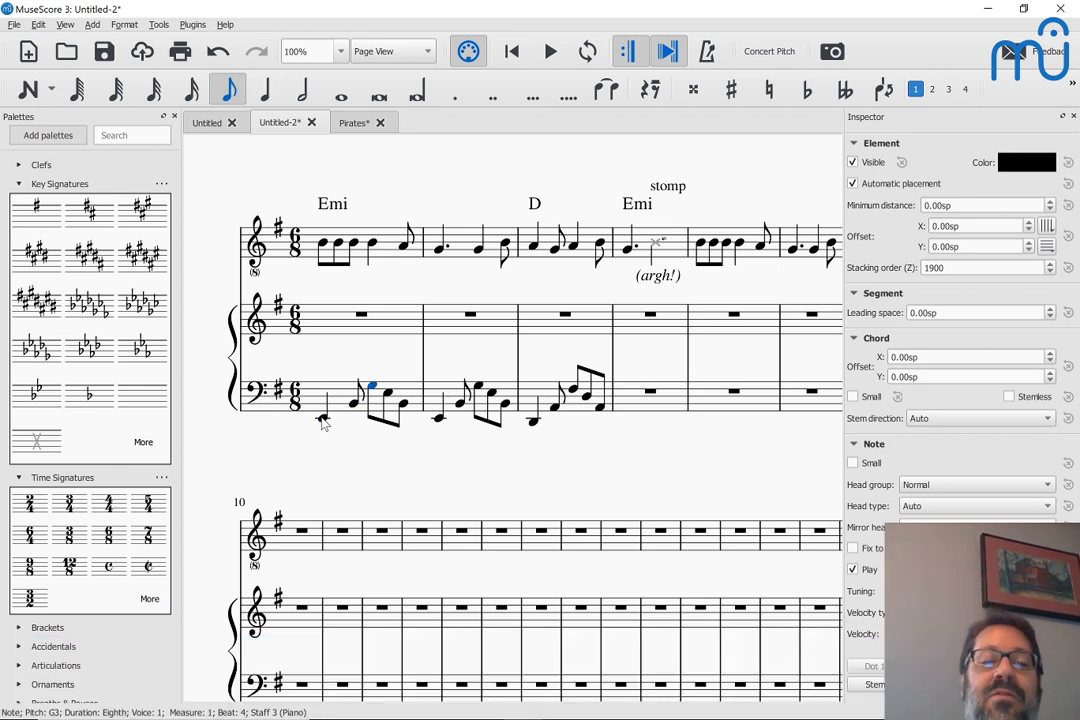
Try a half-note duration for the G3 on beat 4 of bass measure 1, and undo it
left_click(374, 386)
key("6")
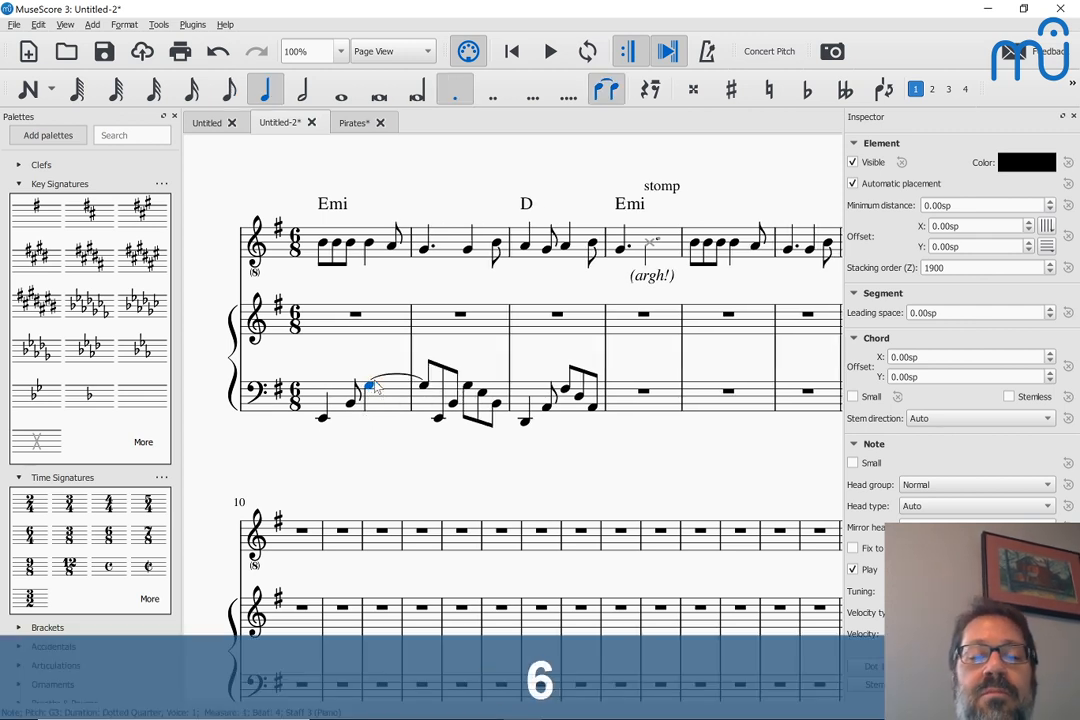
key("ctrl+z")
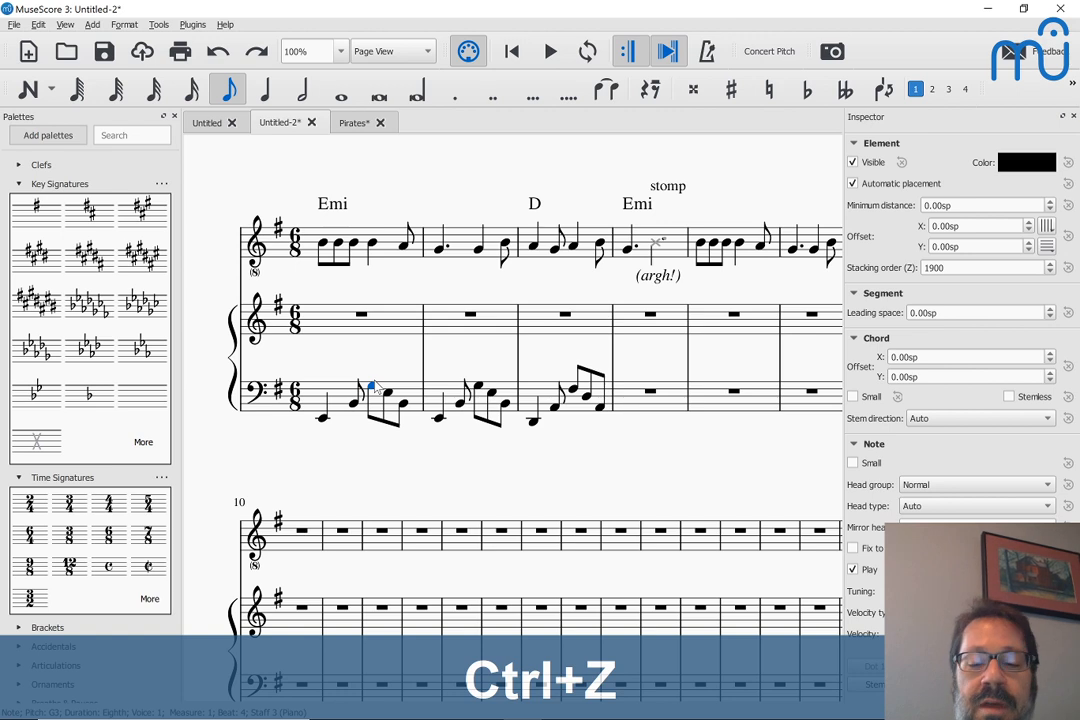
Play the score from the first bass note of measure 1 into measure 3 to hear the current pattern
left_click(323, 421)
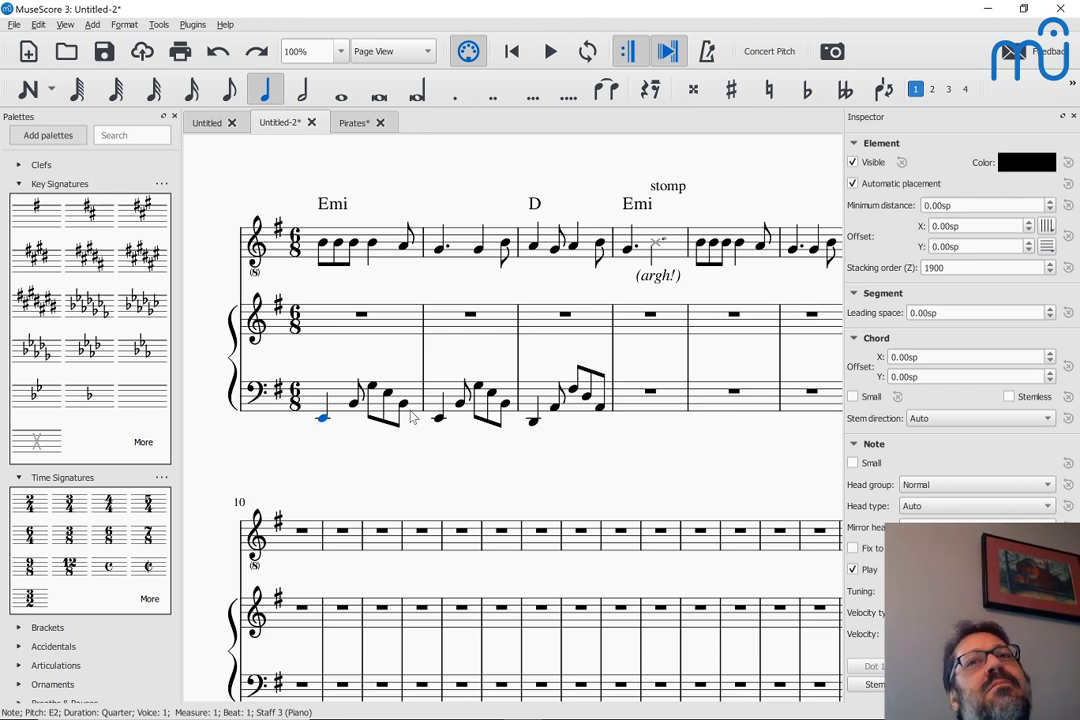
left_click(322, 420)
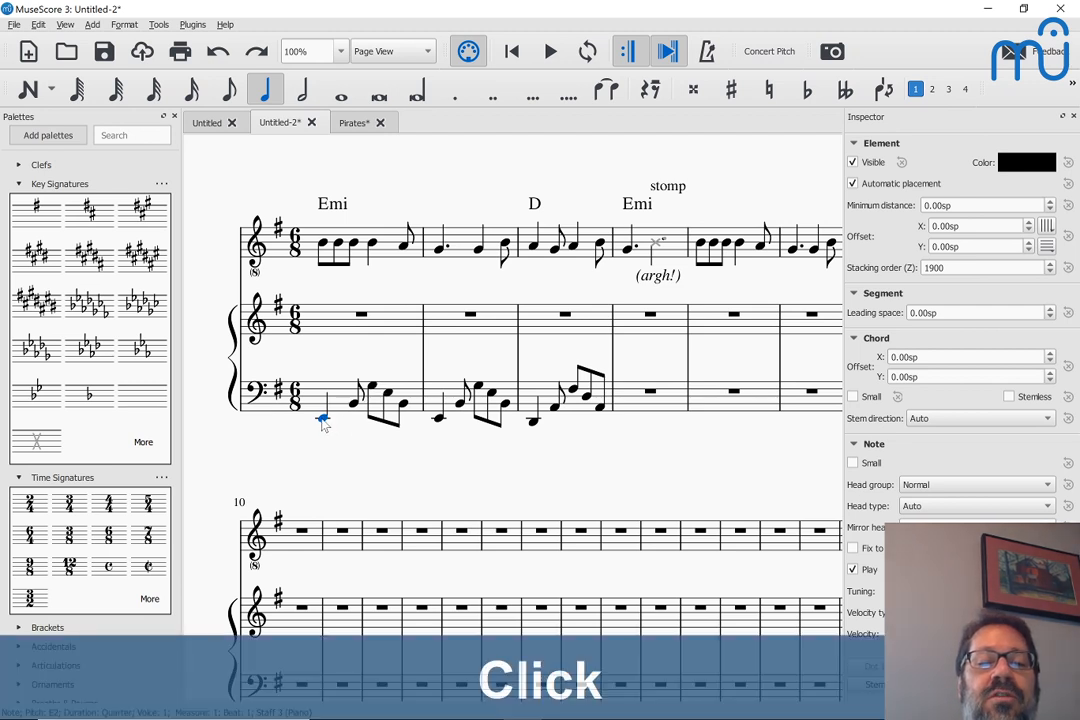
key("space")
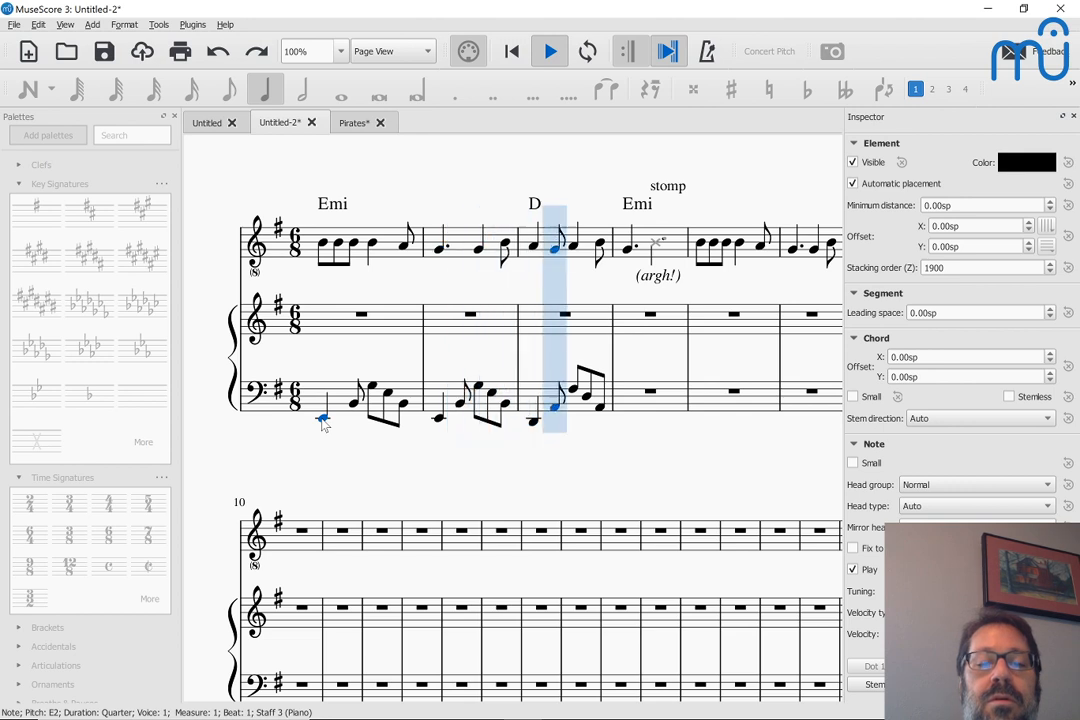
key("space")
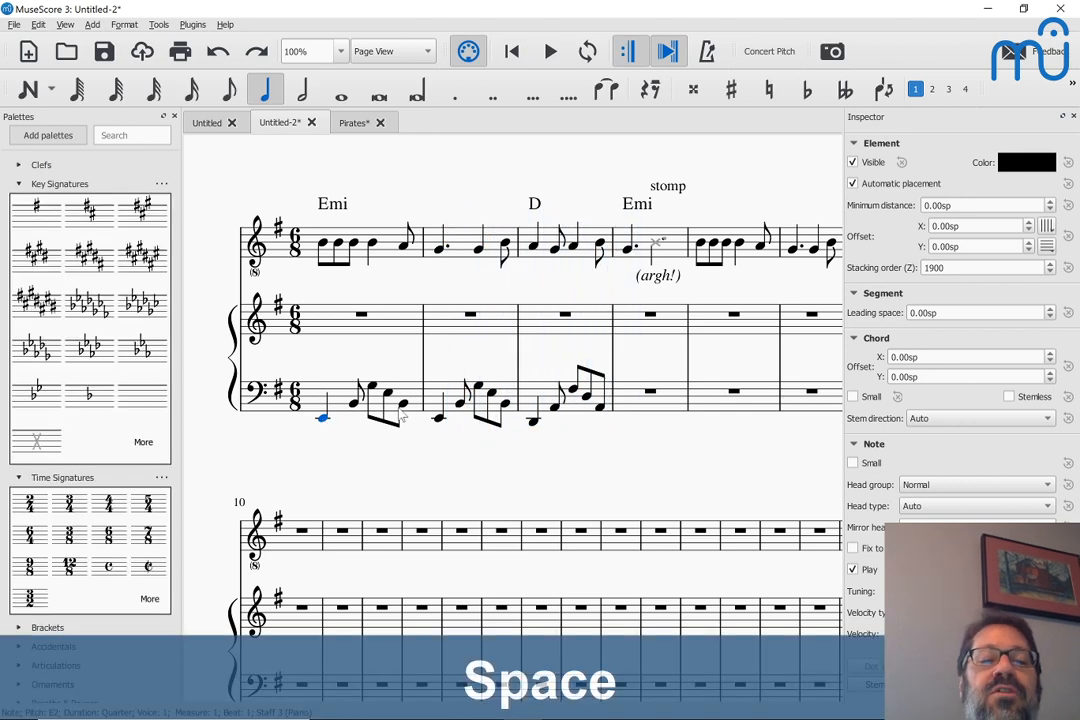
Copy the bass pattern of measure 2 into the bass staff's measure 4
left_click(468, 400)
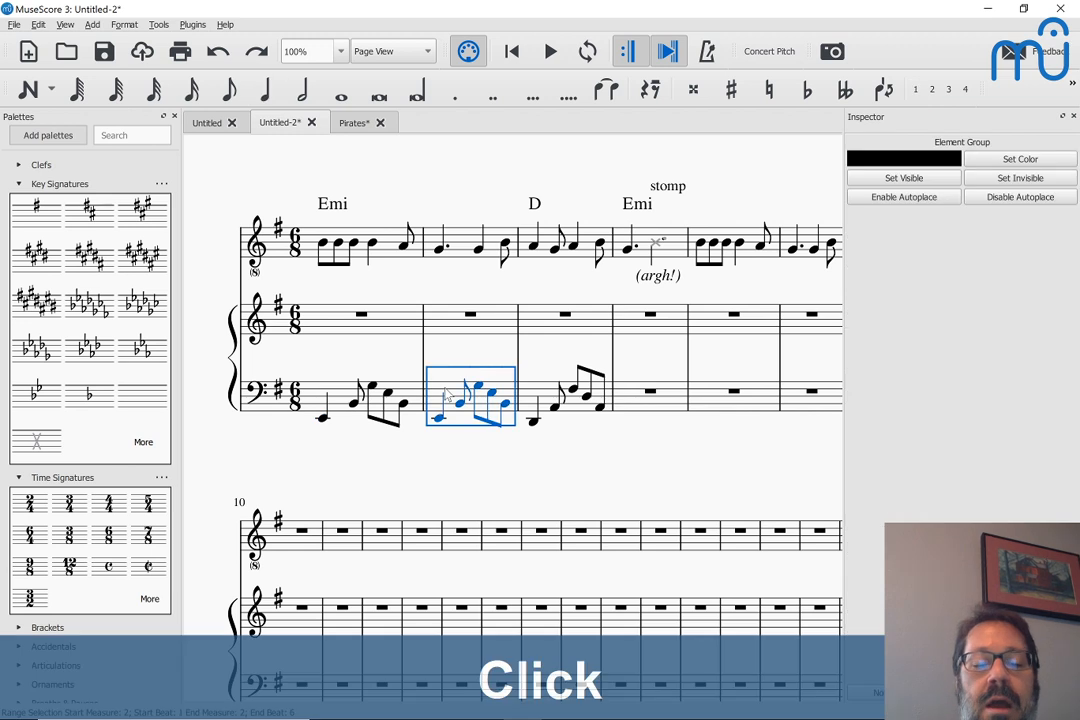
key("ctrl+c")
left_click(655, 400)
key("ctrl+v")
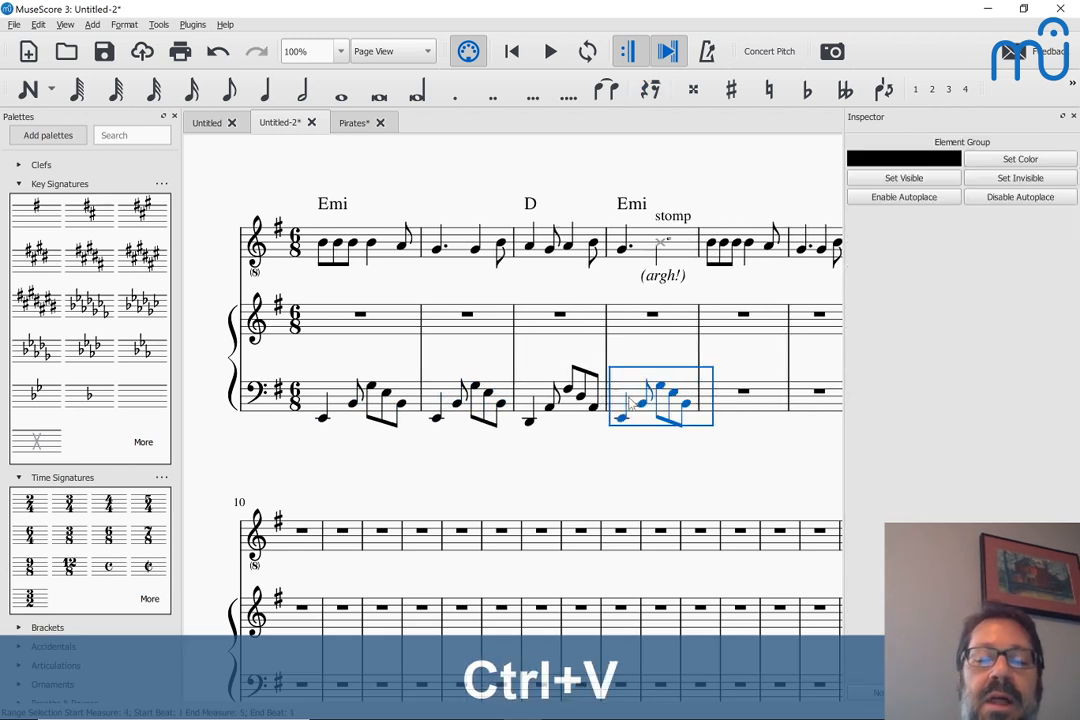
key("Escape")
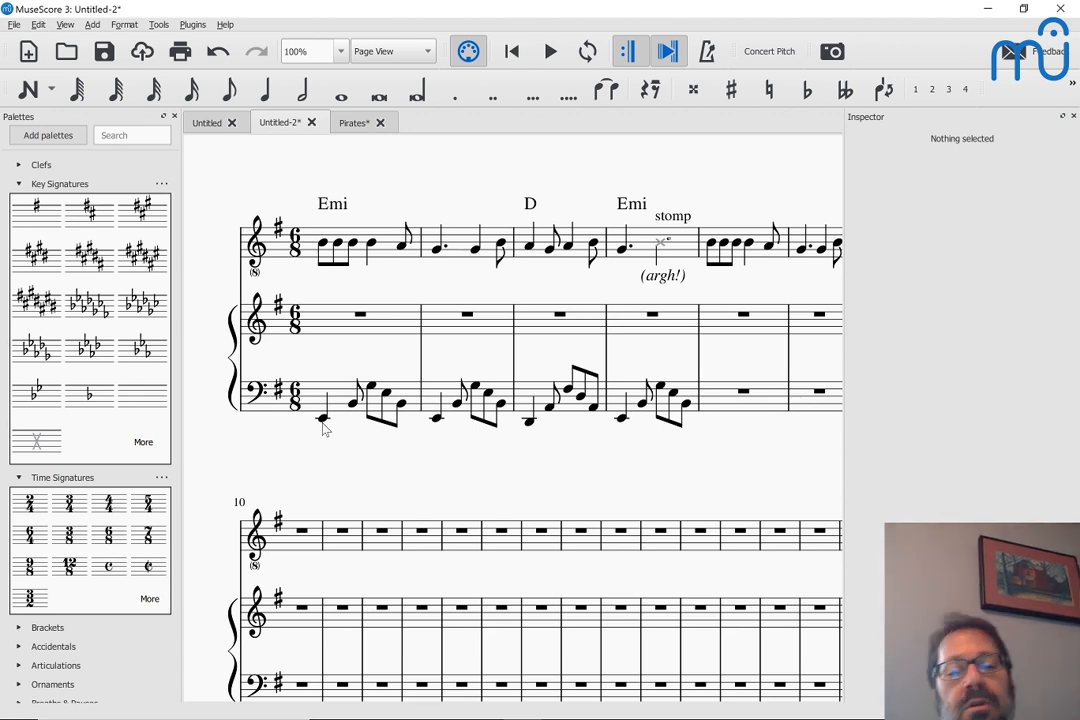
Play all four measures from the first bass note to hear the melody with the copied pattern
left_click(322, 421)
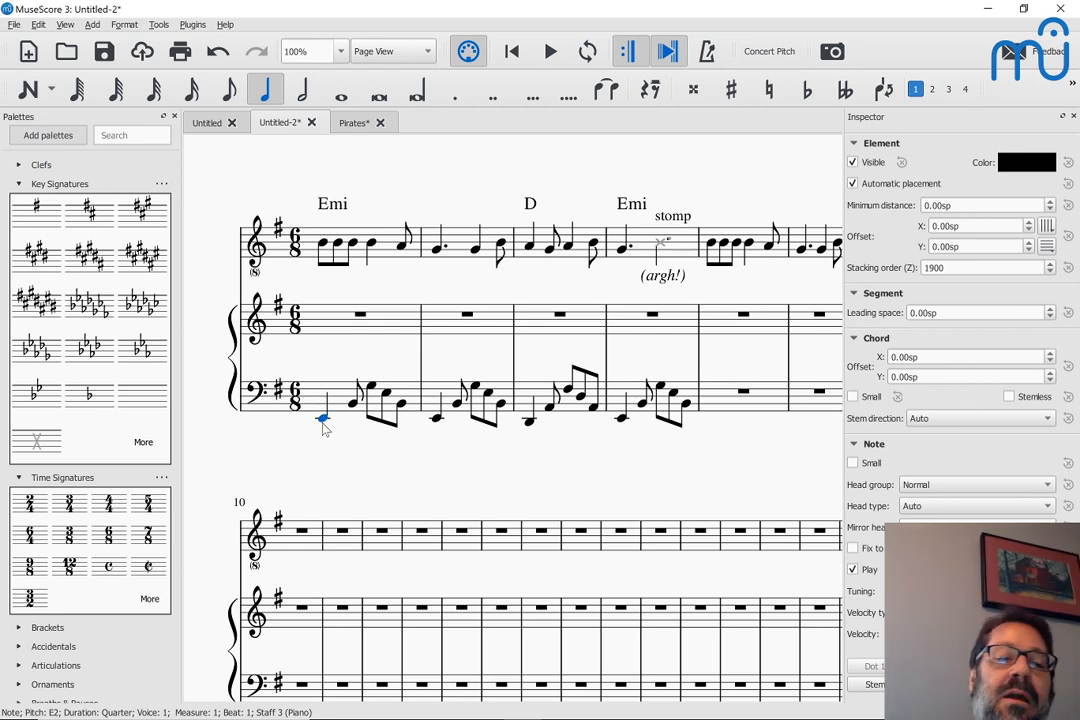
key("space")
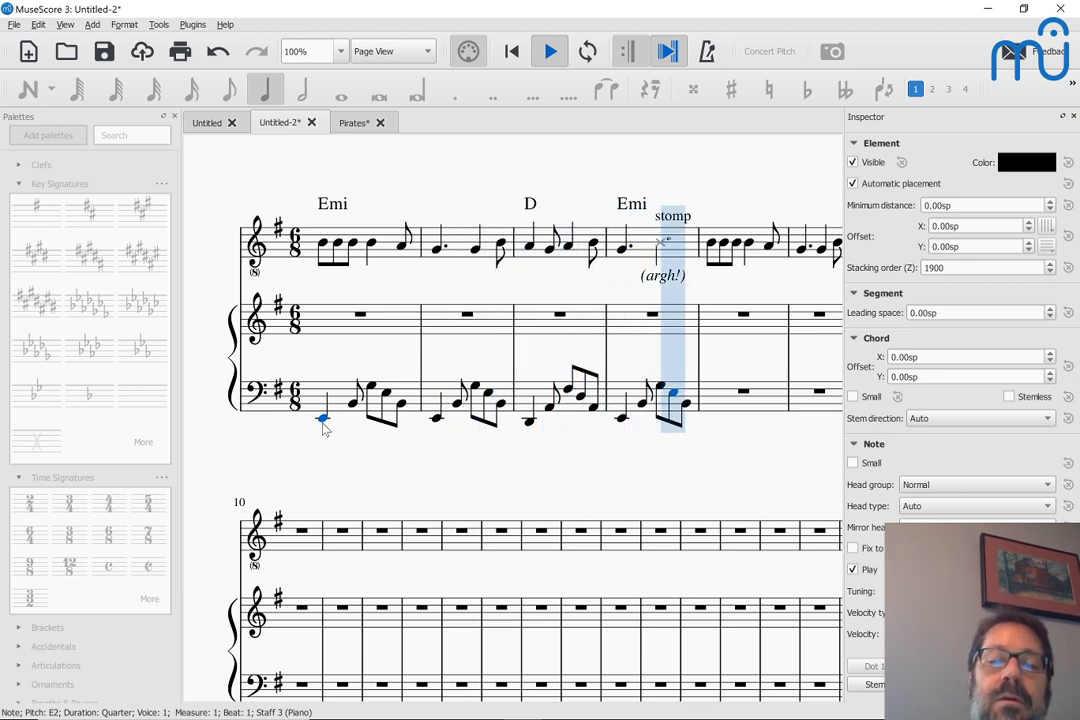
key("space")
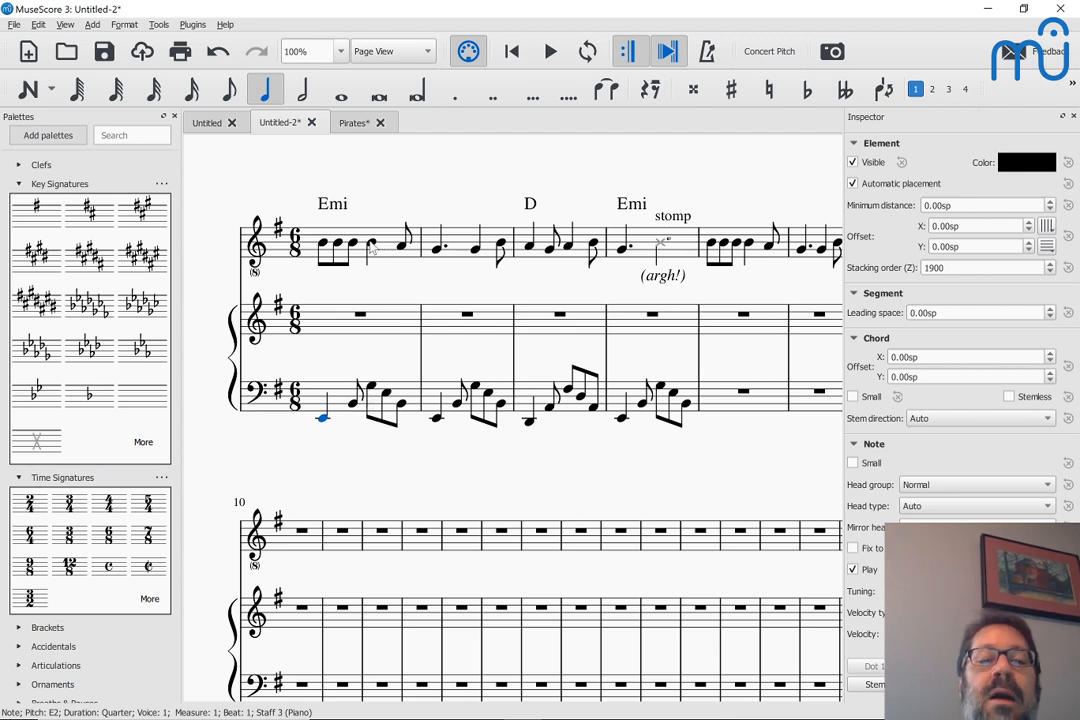
Change the last three eighth notes of the bass staff's measure 2 to E3, B2 and G2
left_click(373, 390)
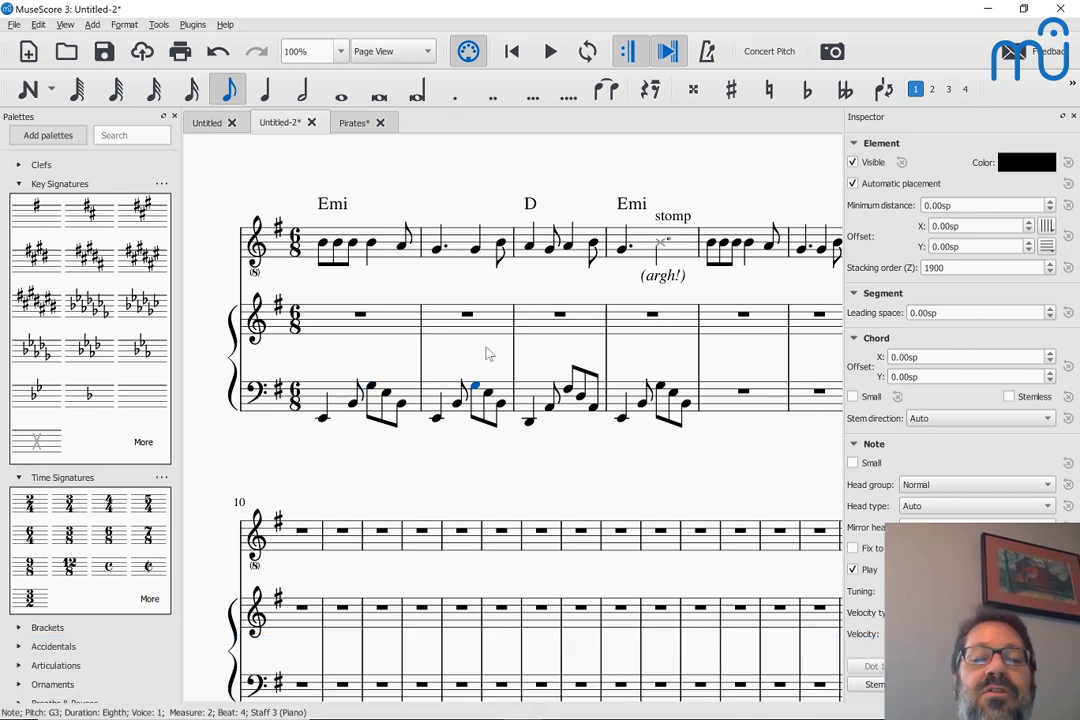
key("shift+alt+Down")
key("Down")
key("Right")
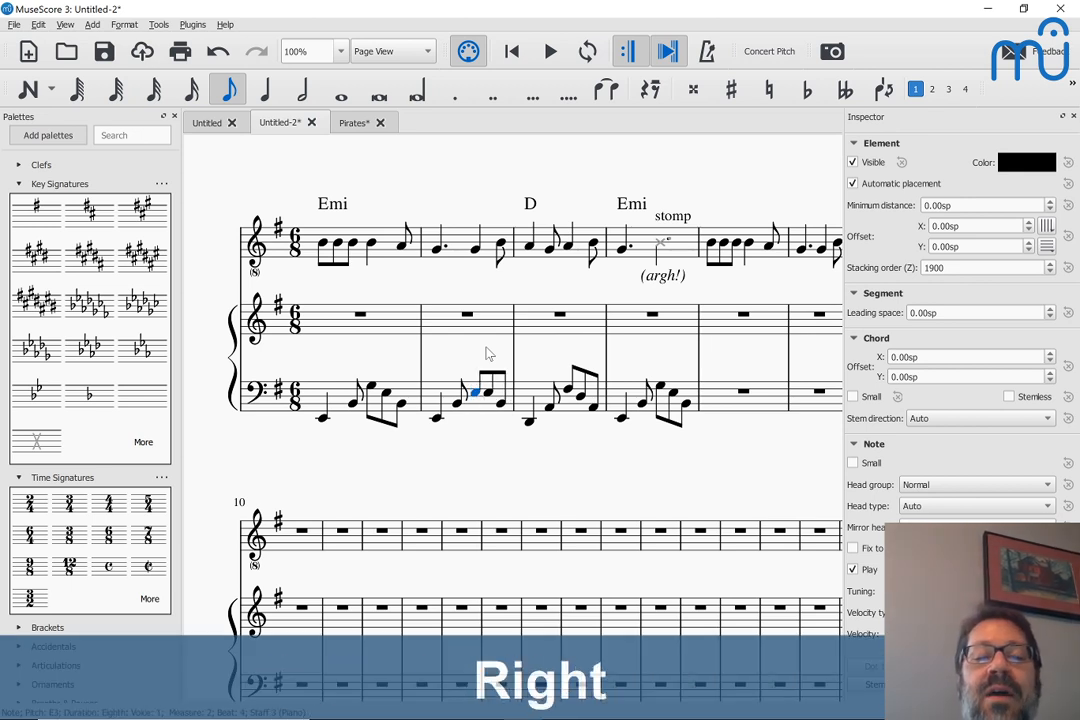
key("shift+alt+Down")
key("shift+alt+Down")
key("shift+alt+Down")
key("Right")
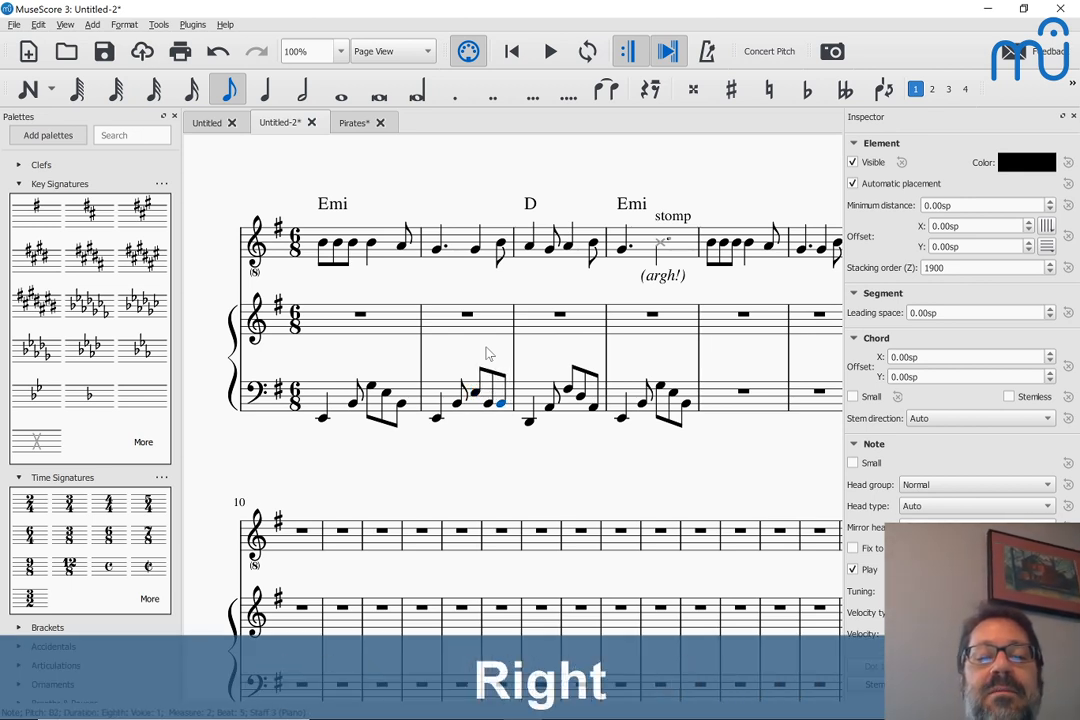
key("shift+alt+Down")
key("shift+alt+Down")
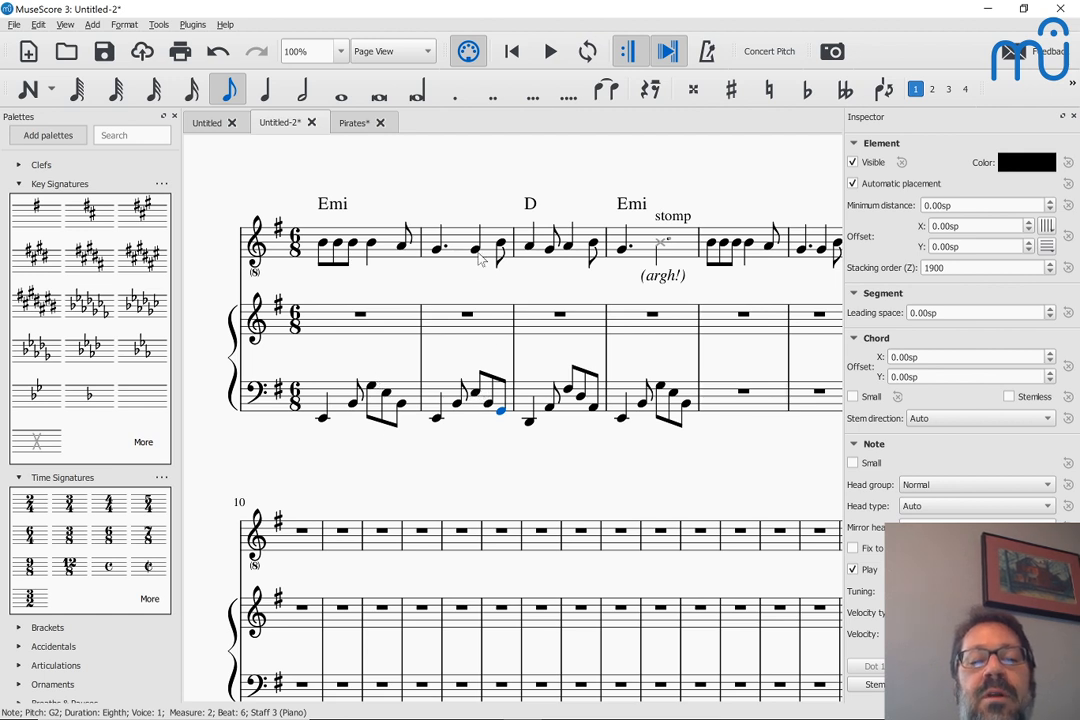
Play the score from measure 1 to hear the varied bass pattern in measure 2
left_click(323, 420)
key("space")
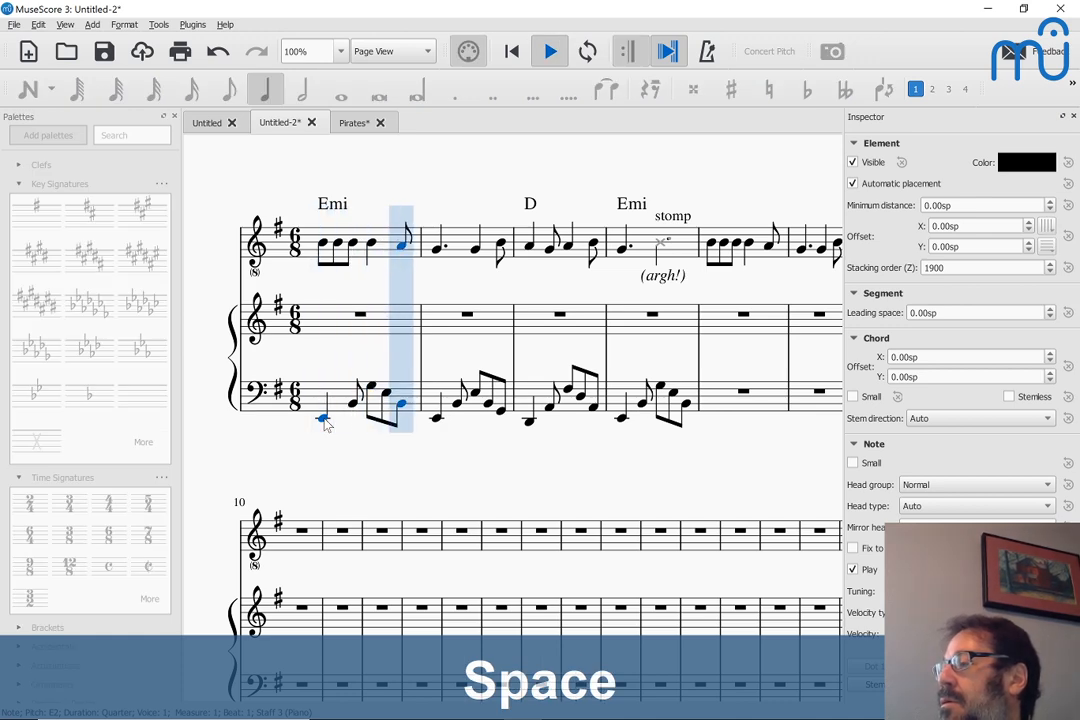
key("space")
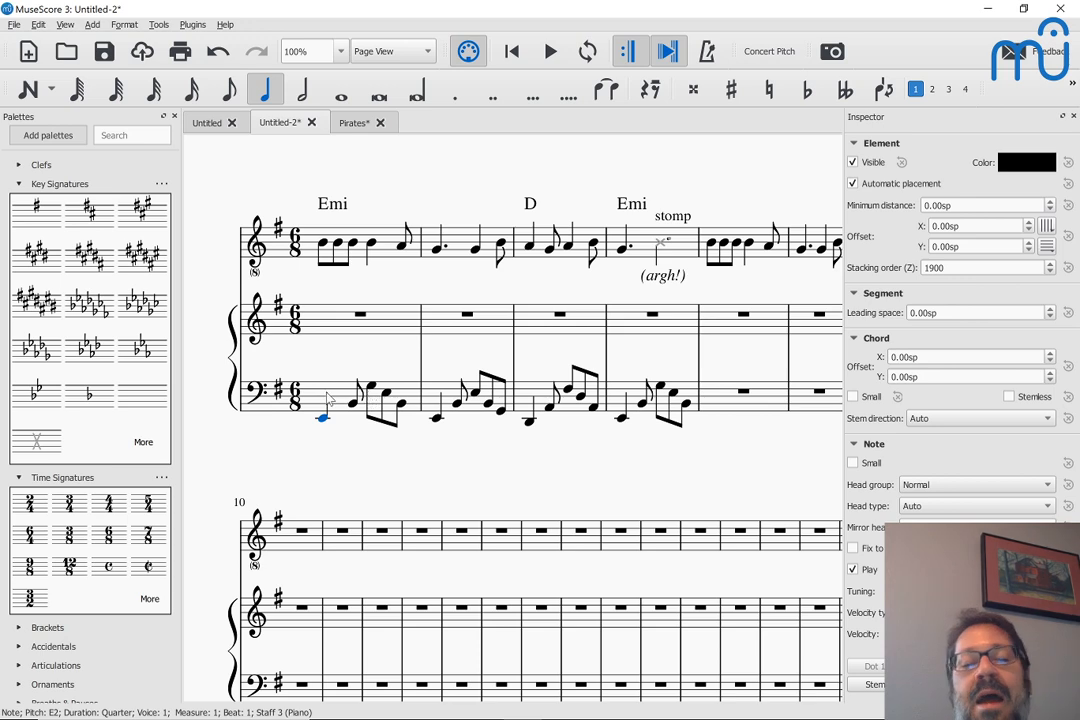
Repeat measure 1's bass pattern over measure 2 and play the result from the first bass note
left_click(340, 396)
key("r")
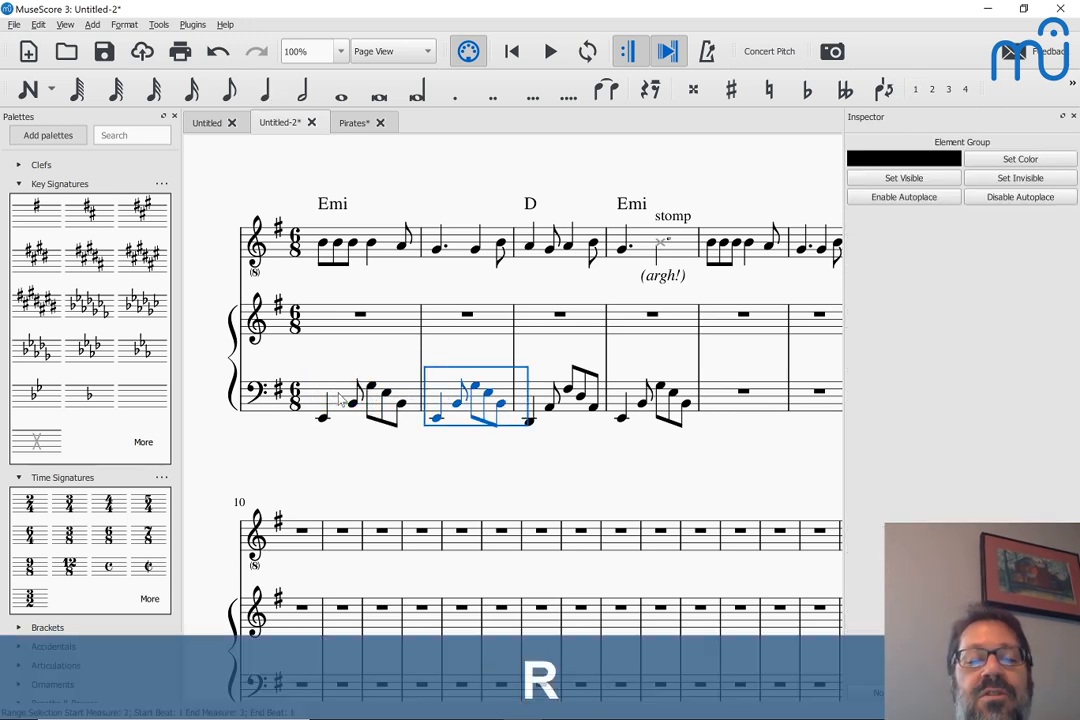
left_click(323, 419)
key("space")
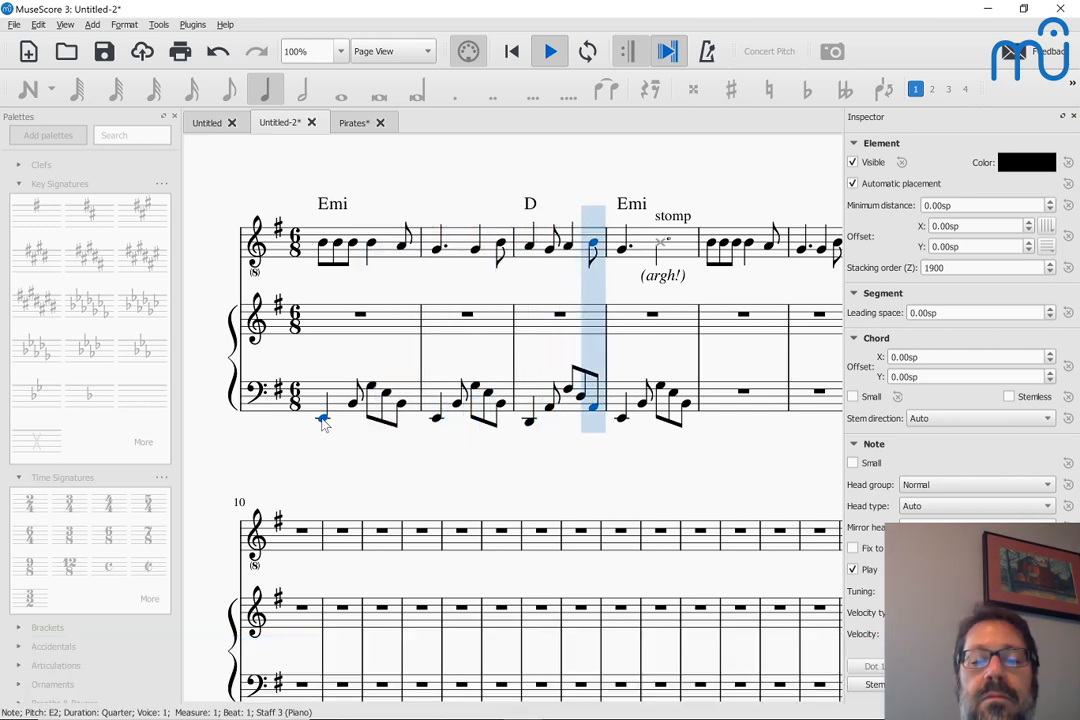
key("space")
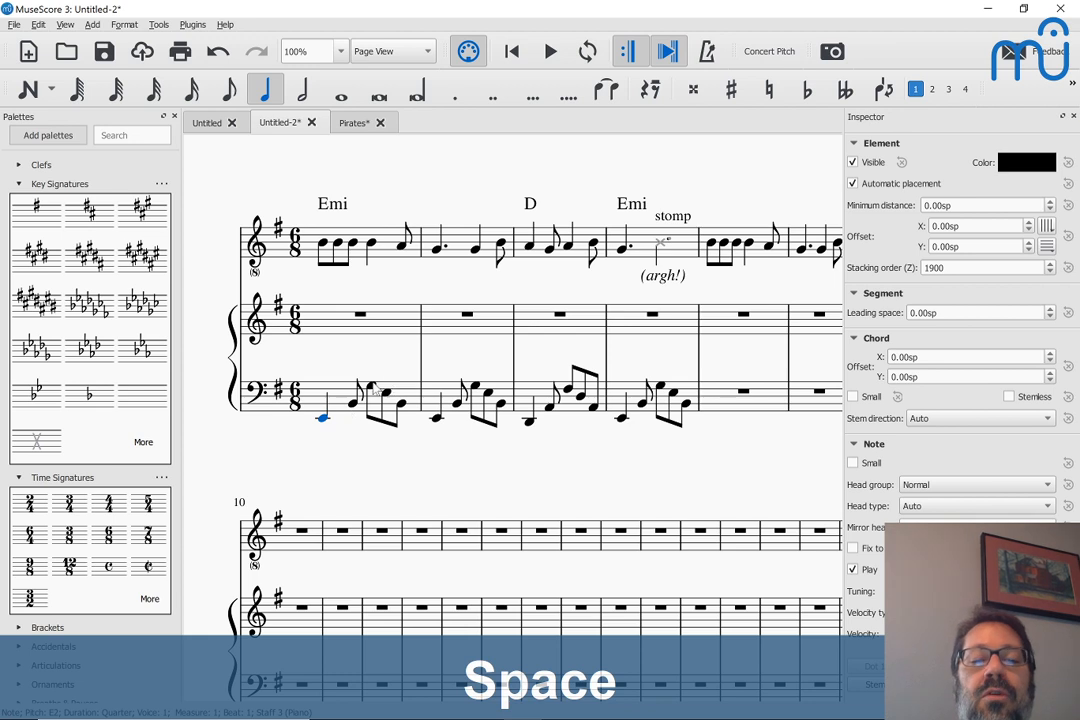
Lengthen the G3 on beat 4 of bass measure 1 to a dotted quarter, replacing the eighth notes that follow it
left_click(376, 391)
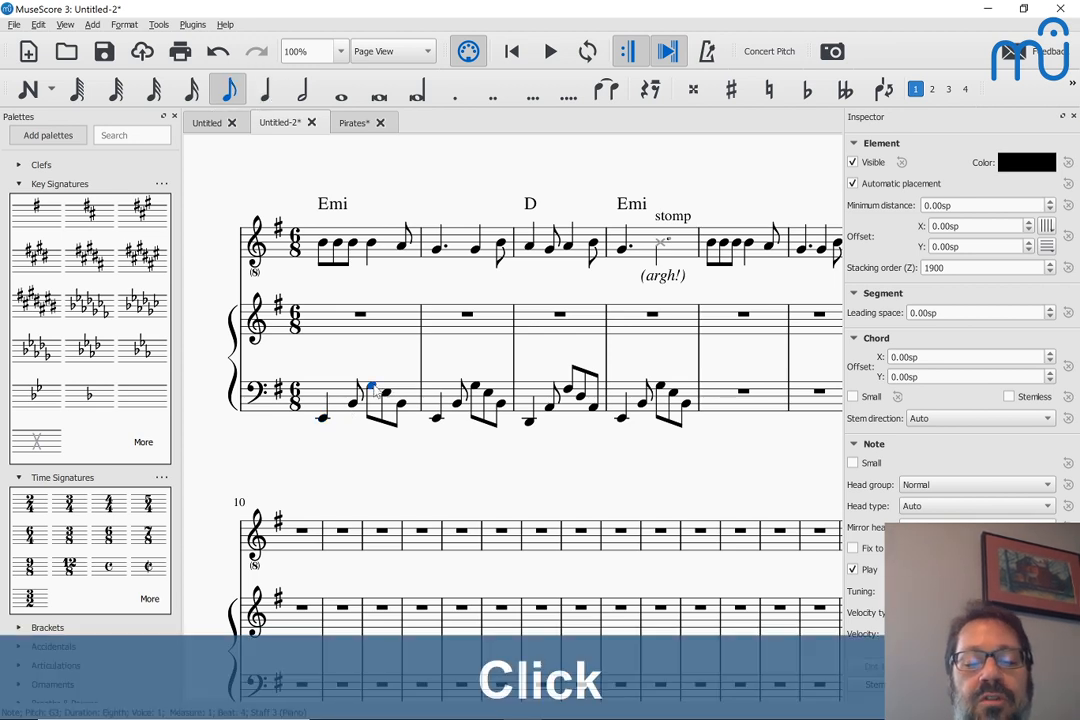
key("5")
key("period")
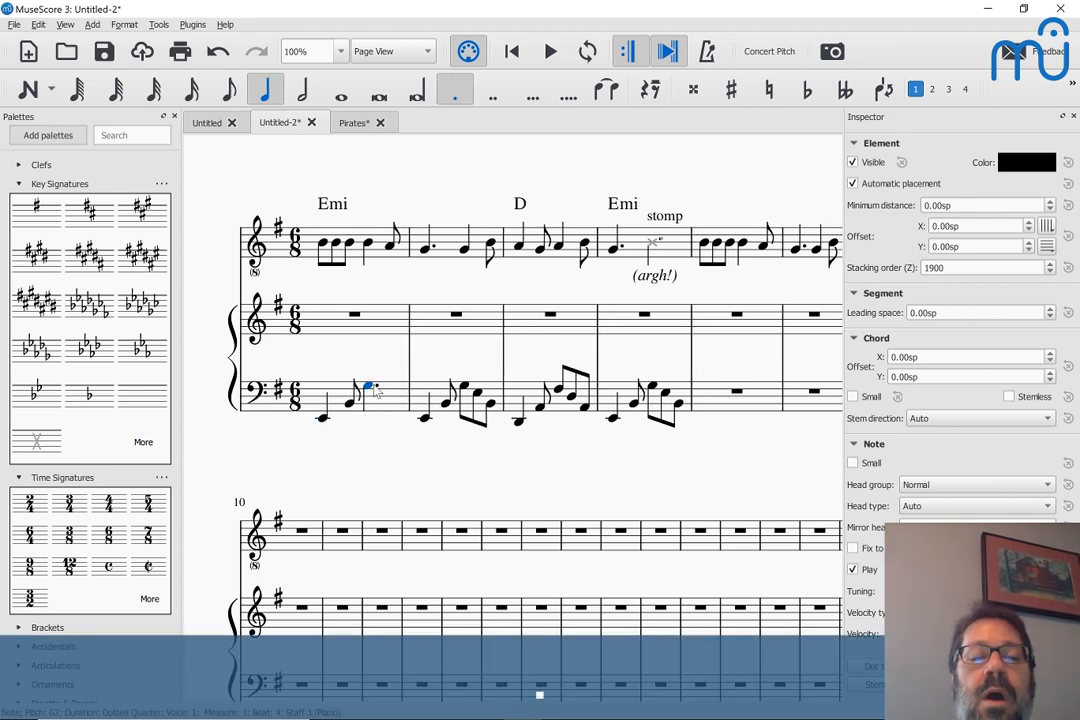
key("Right")
key("Right")
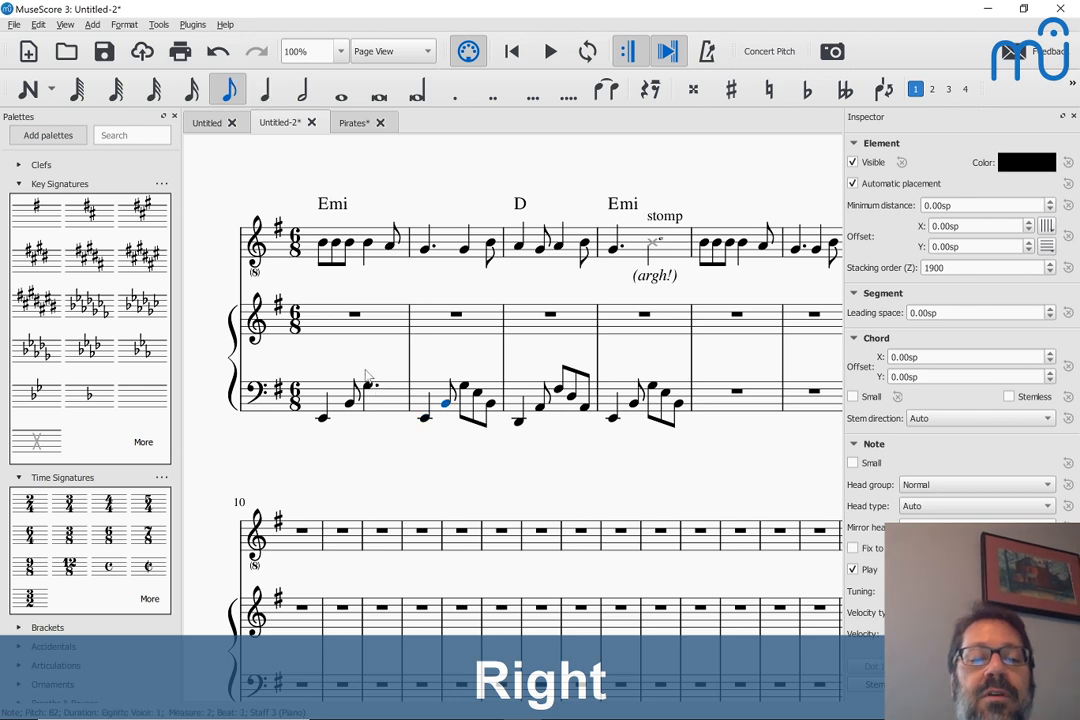
Enter a dotted quarter rest at the start of measure 1 in the piano's treble staff
left_click(329, 324)
key("n")
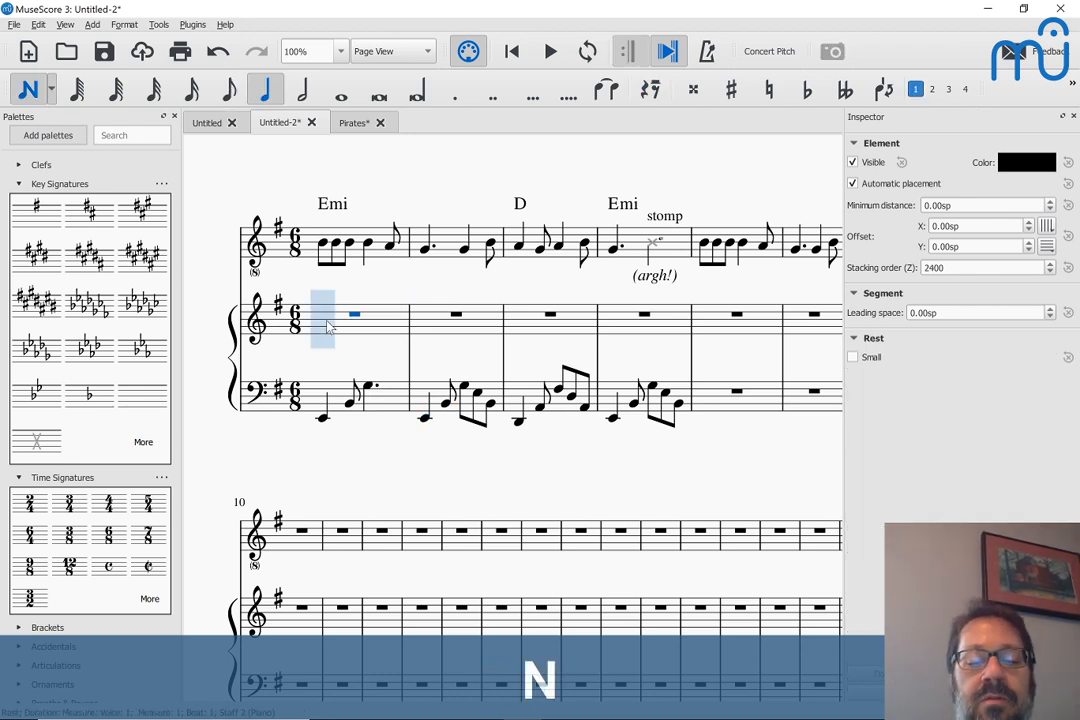
key("5")
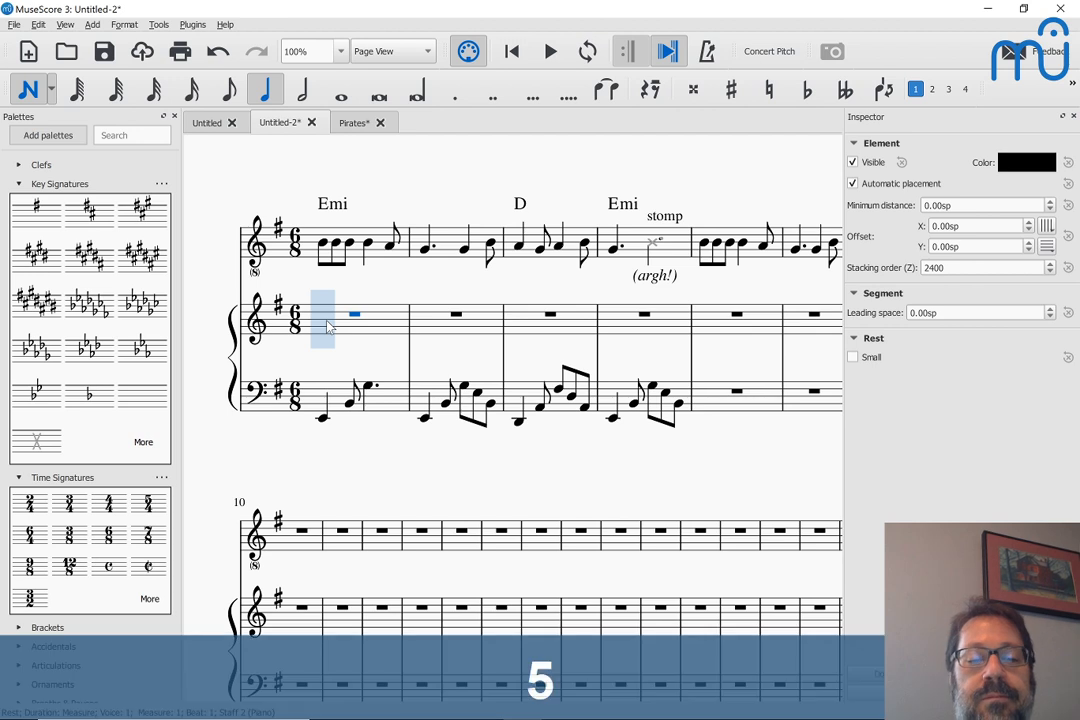
left_click(324, 325)
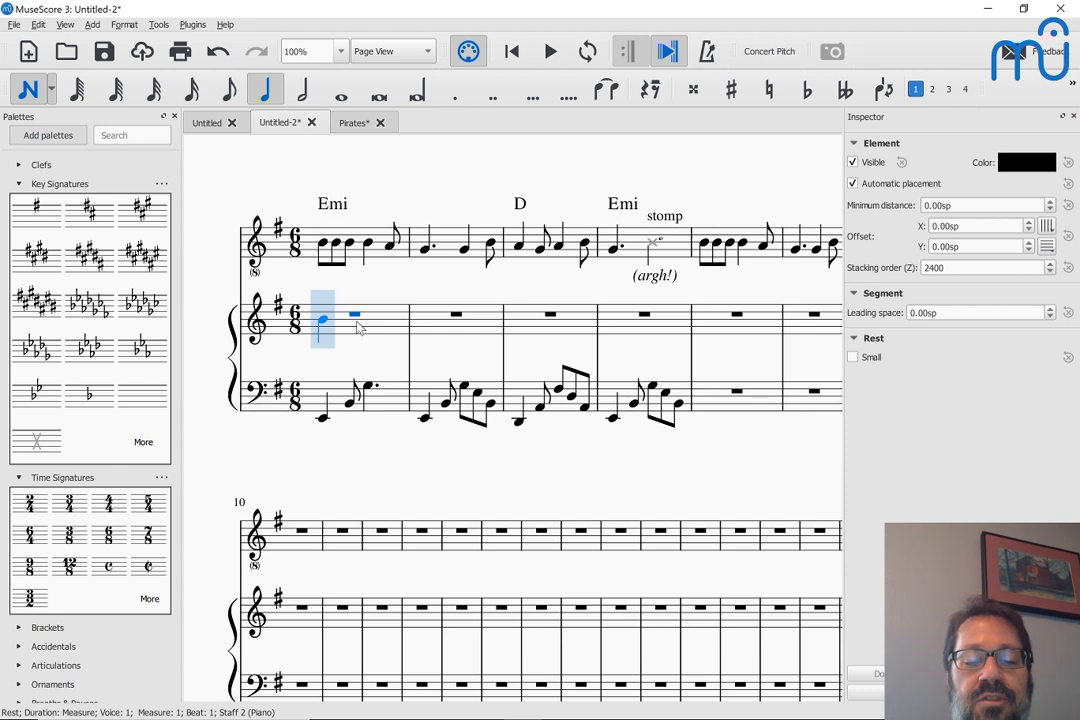
key("5")
key("period")
key("0")
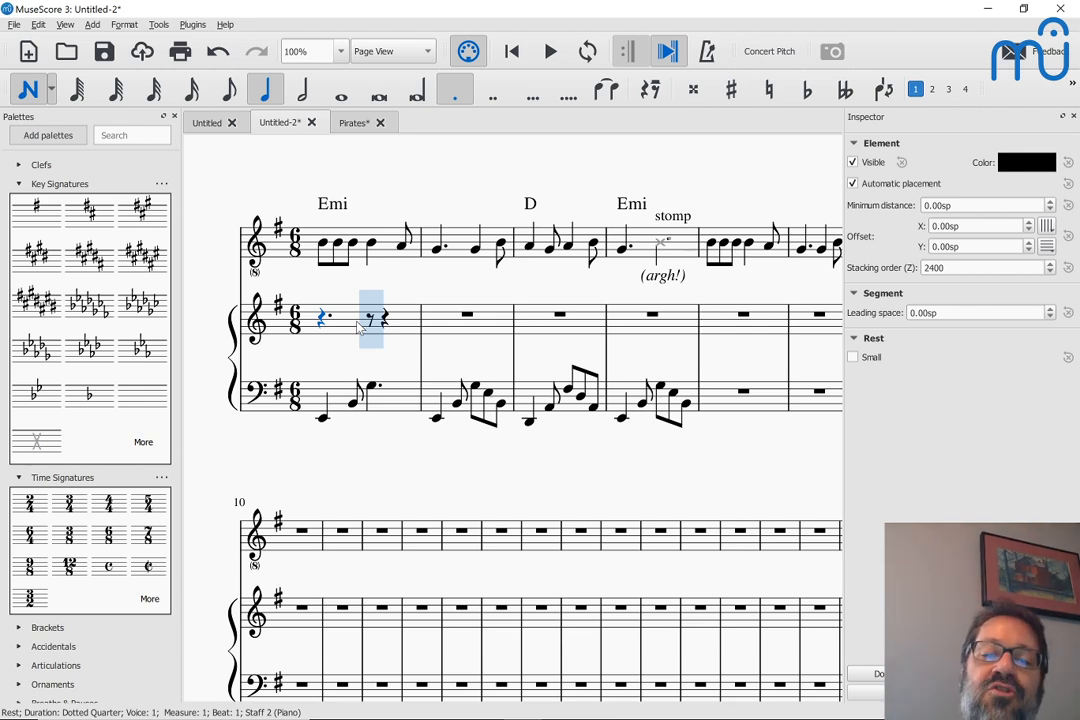
Enter eighth notes E4, B3 and G3 on beats 4 to 6 of measure 1 in the piano's treble staff
key("Right")
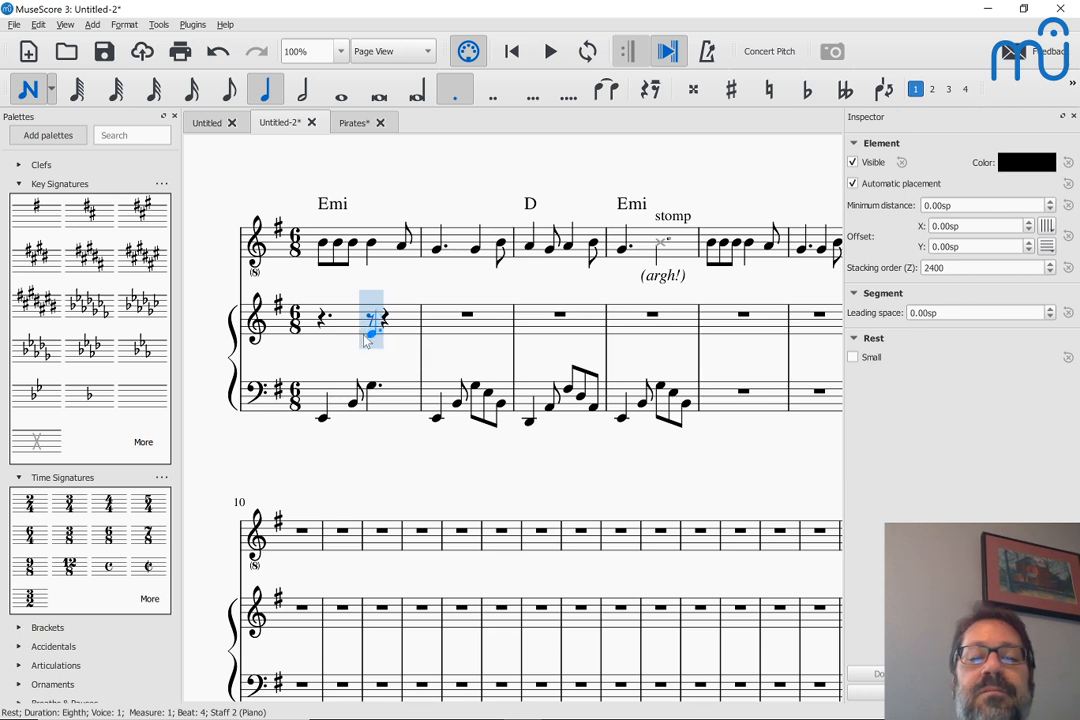
left_click(366, 340)
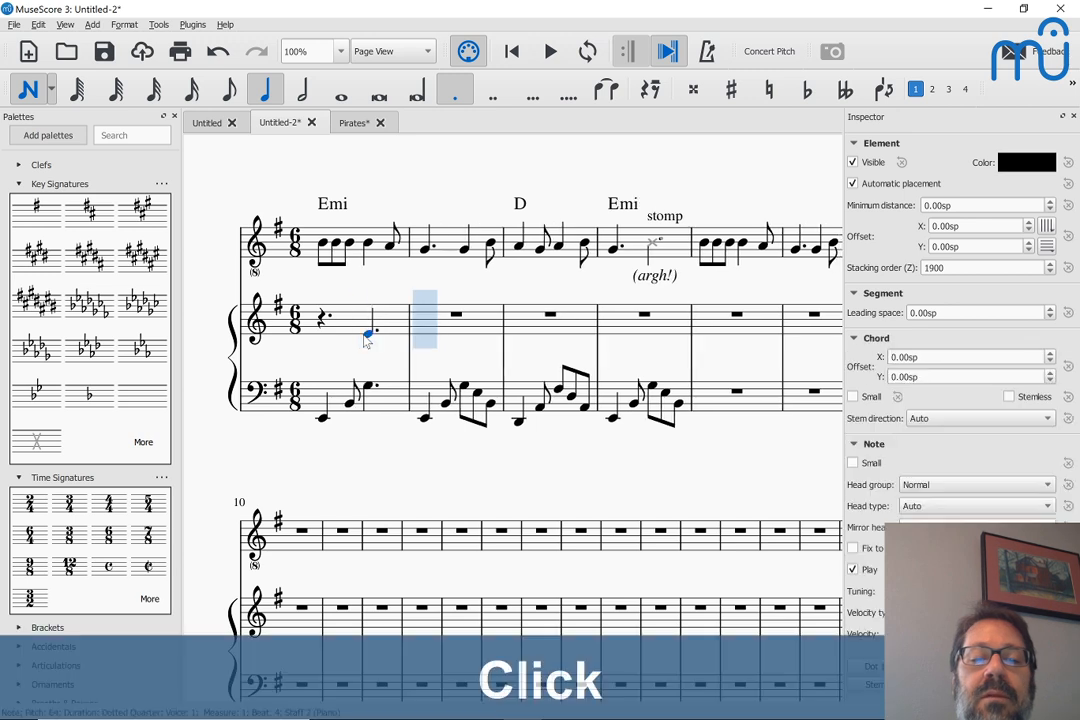
key("ctrl+z")
key("4")
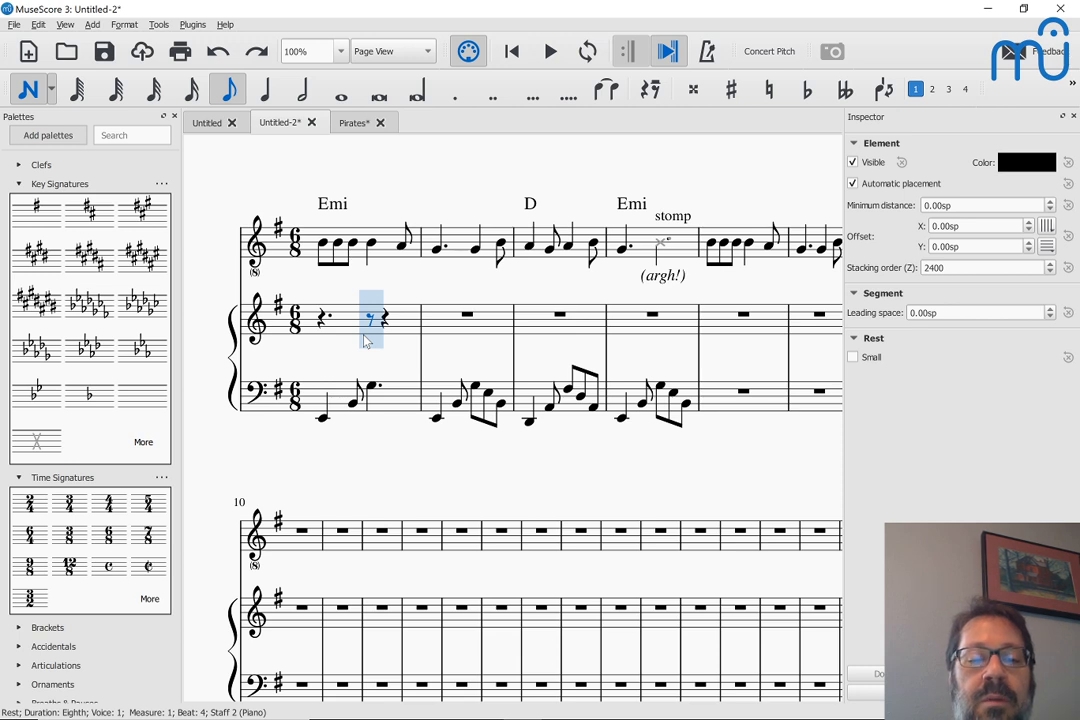
key("4")
key("e")
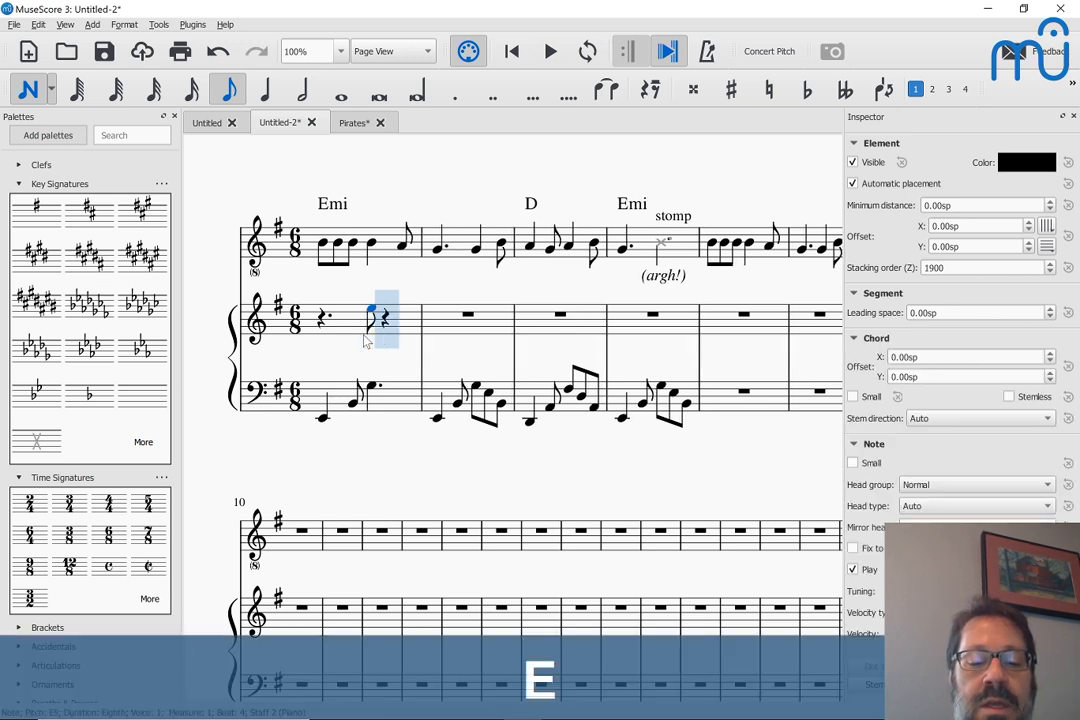
key("ctrl+Down")
key("b")
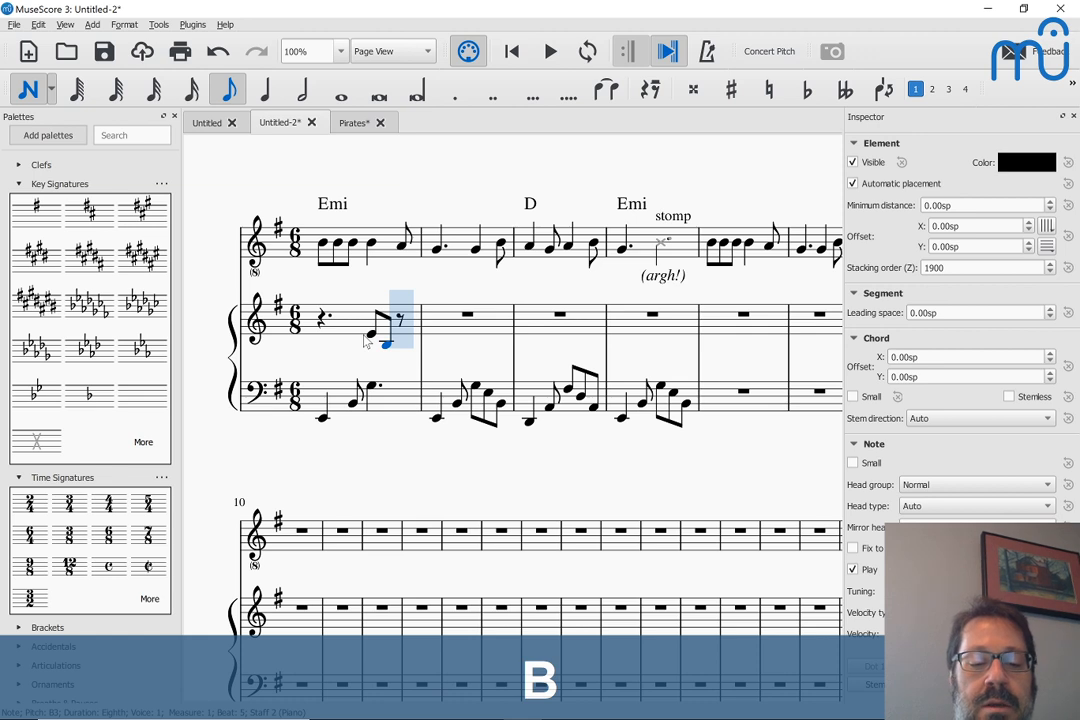
key("g")
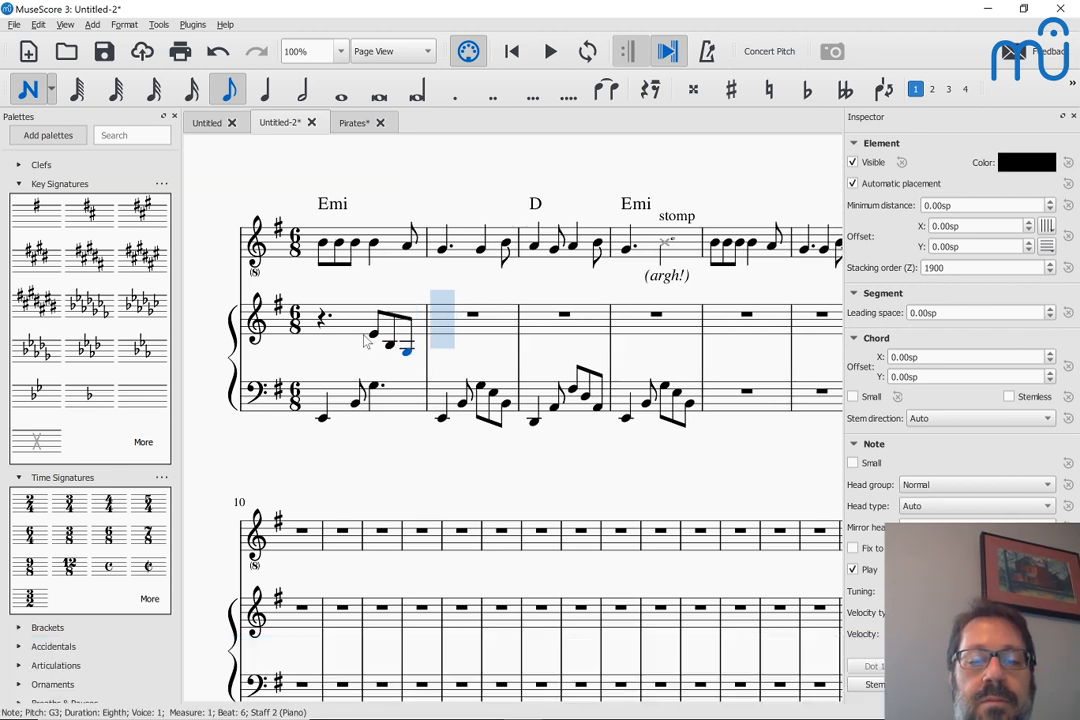
Enter a dotted quarter E3 at the start of measure 2 in the piano's treble staff and leave note input
key("5")
key("period")
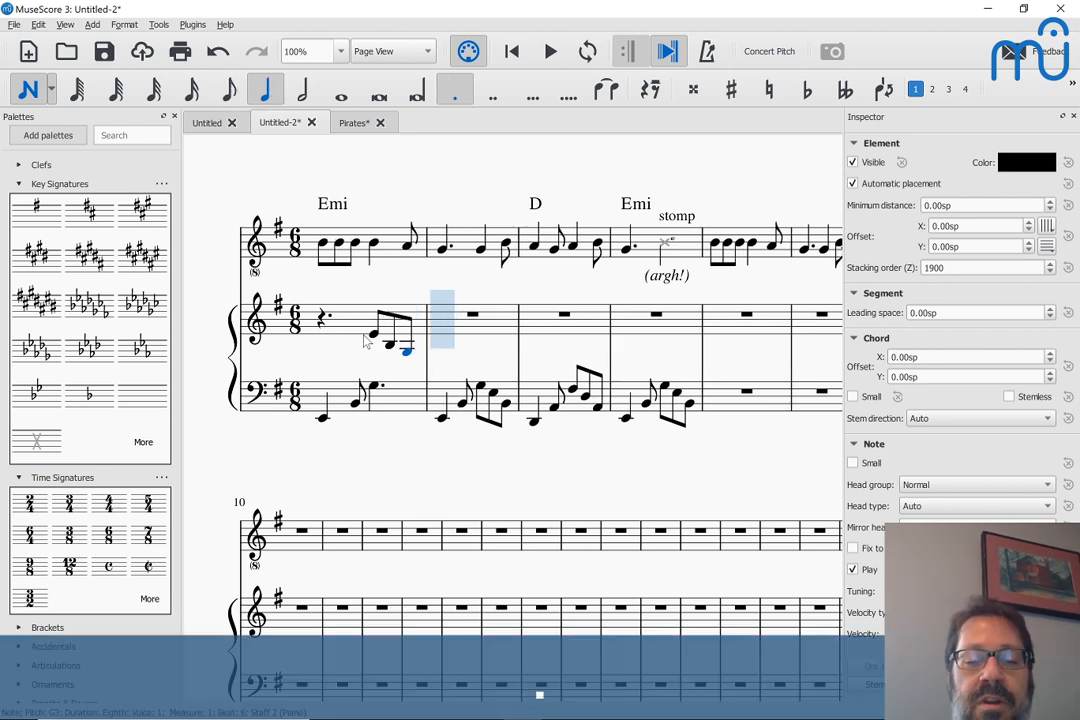
key("e")
key("Escape")
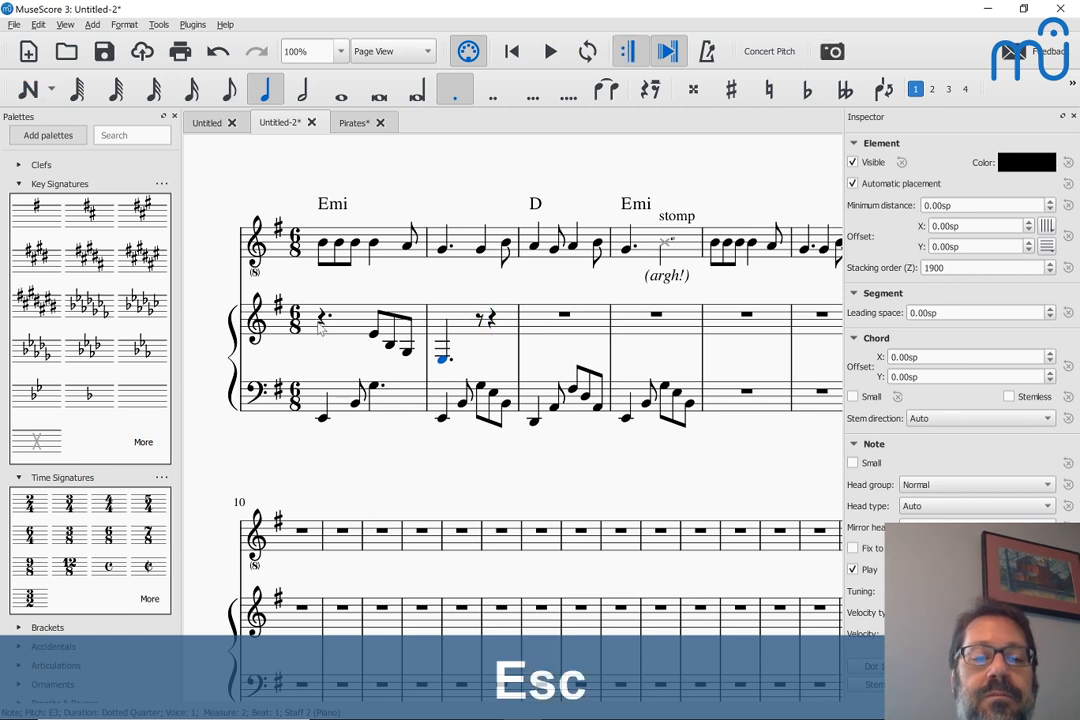
Replace the dotted quarter rest at the start of treble measure 1 with a dotted quarter E3
left_click(321, 320)
key("n")
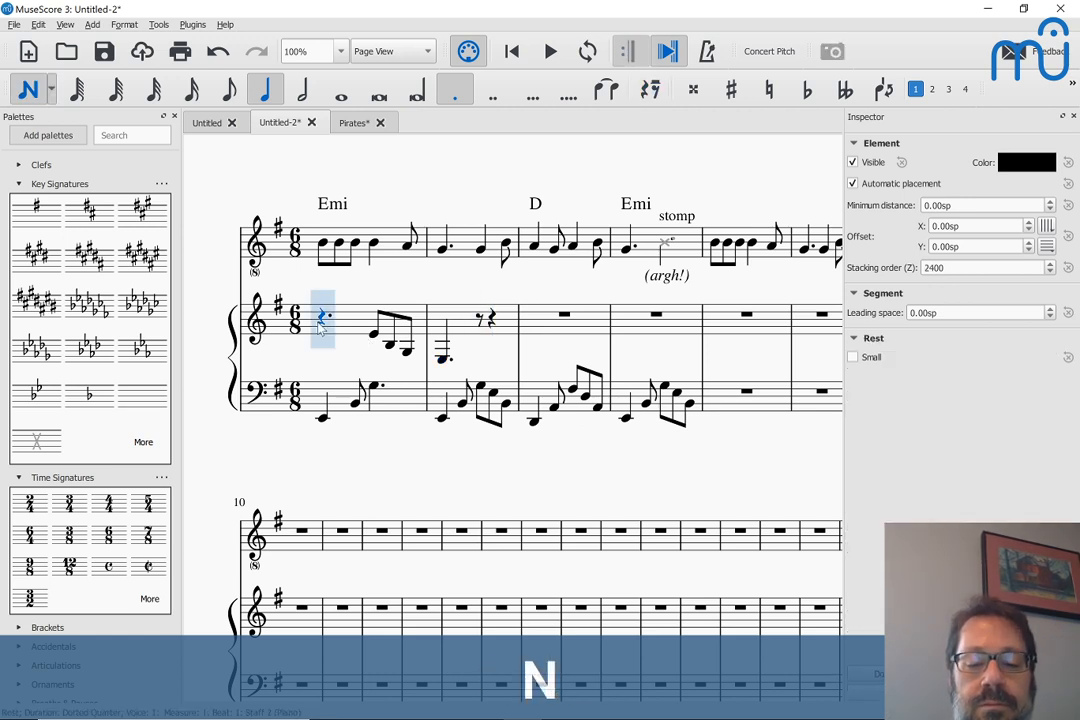
key("e")
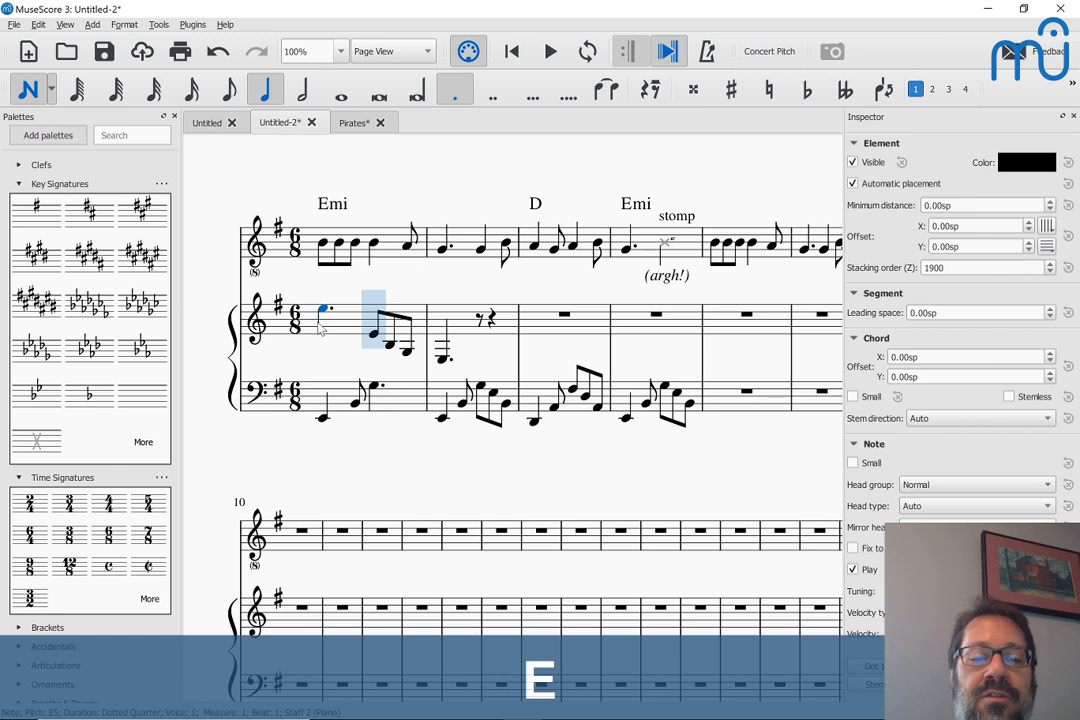
key("ctrl+Down")
key("Down")
key("Escape")
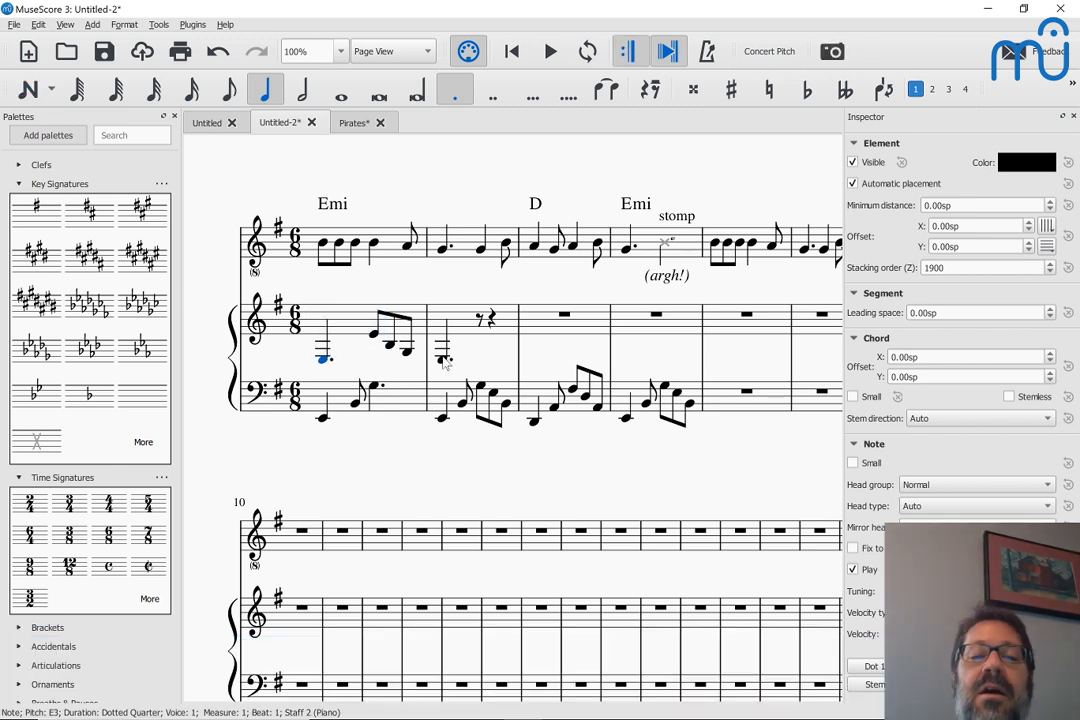
Play the score from the first piano treble note to hear measure 1 with both hands
left_click(323, 364)
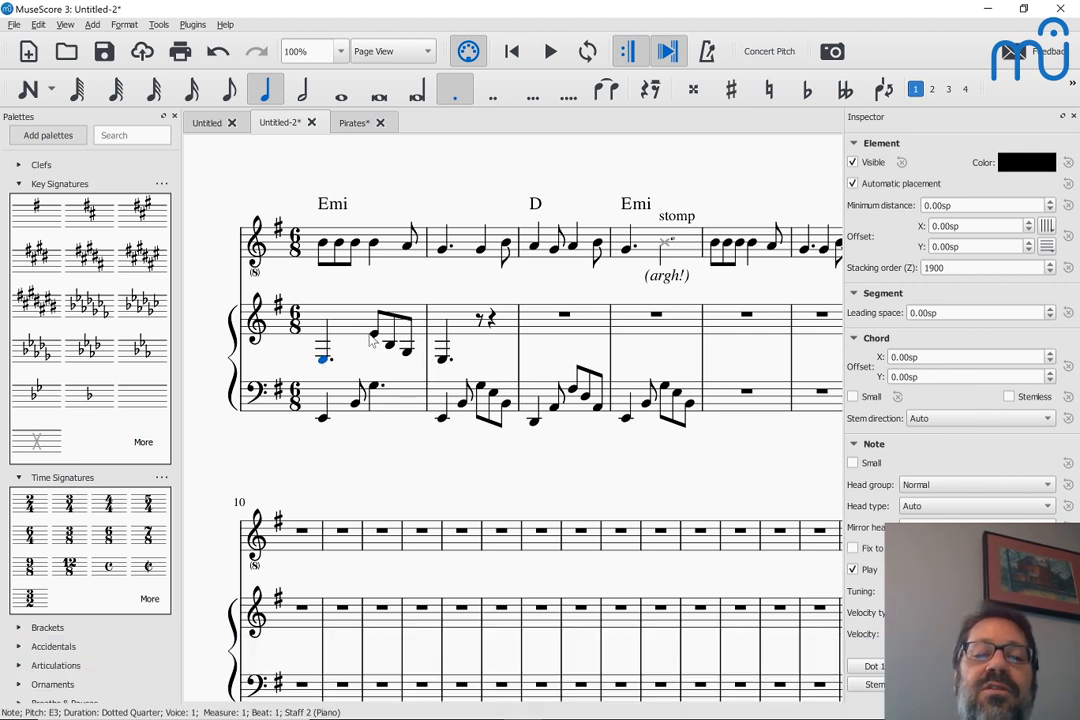
left_click(321, 364)
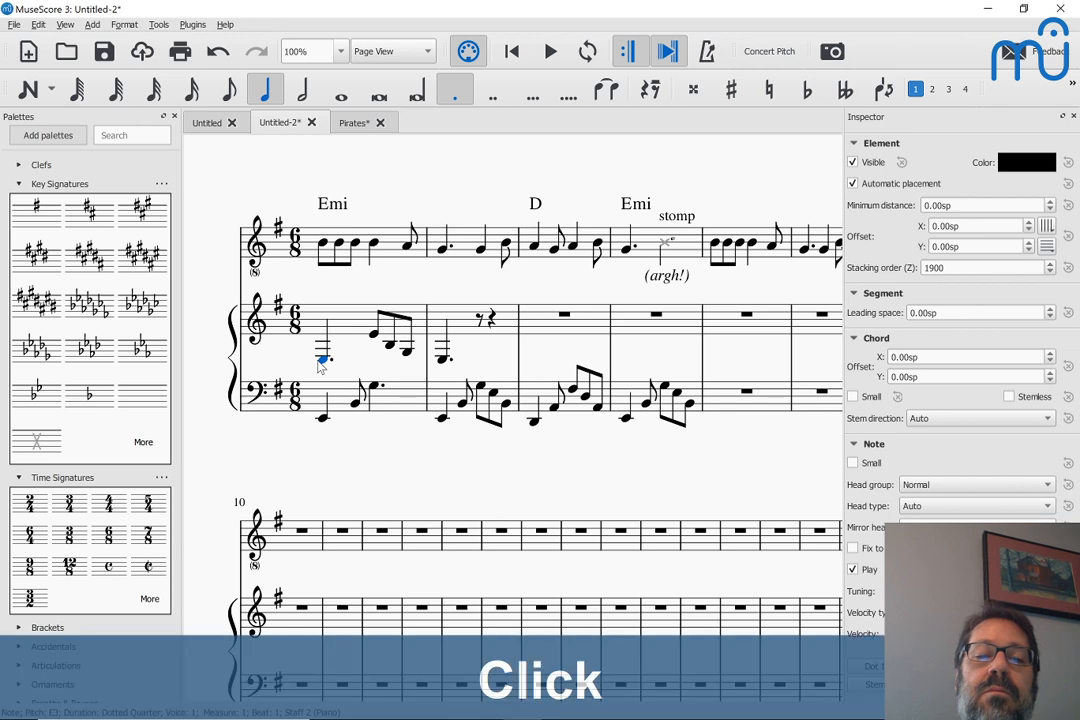
key("space")
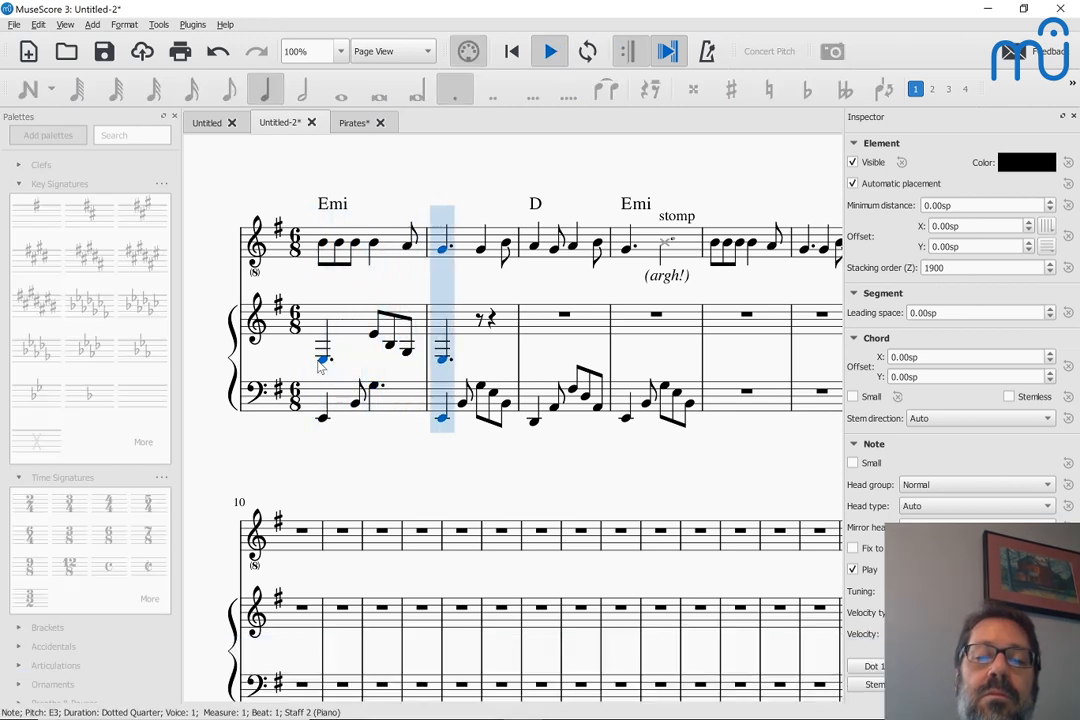
key("space")
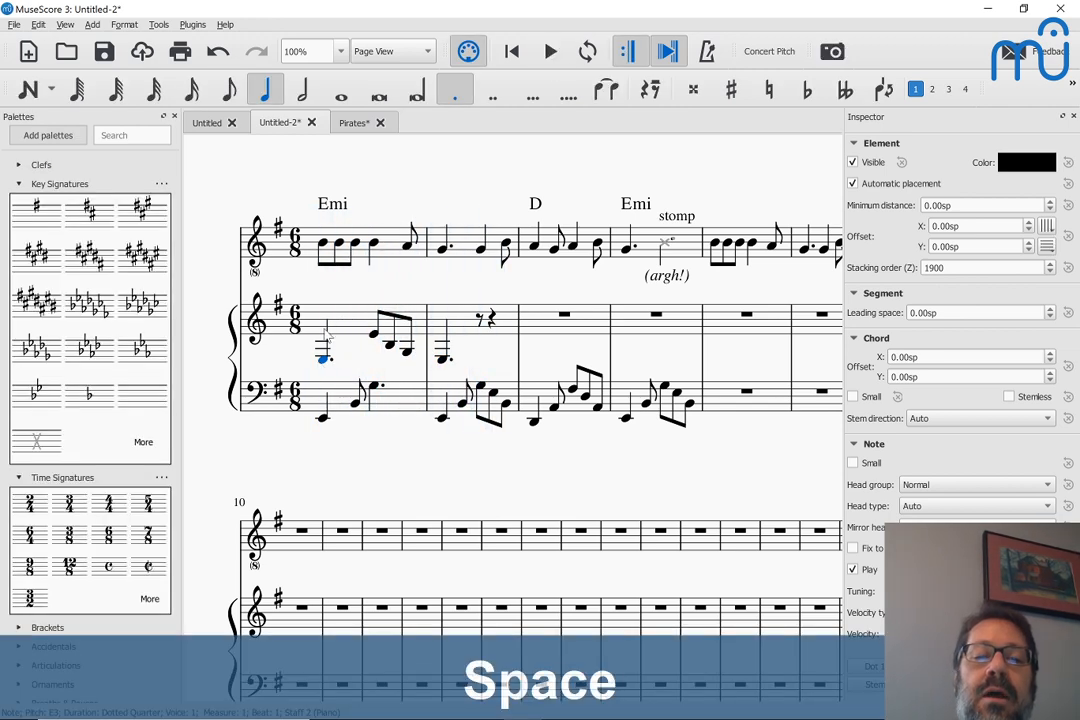
Repeat treble measure 1 through measure 4, shifting measure 3's copy down one diatonic step and measure 4's copy back up
left_click(352, 333)
key("r")
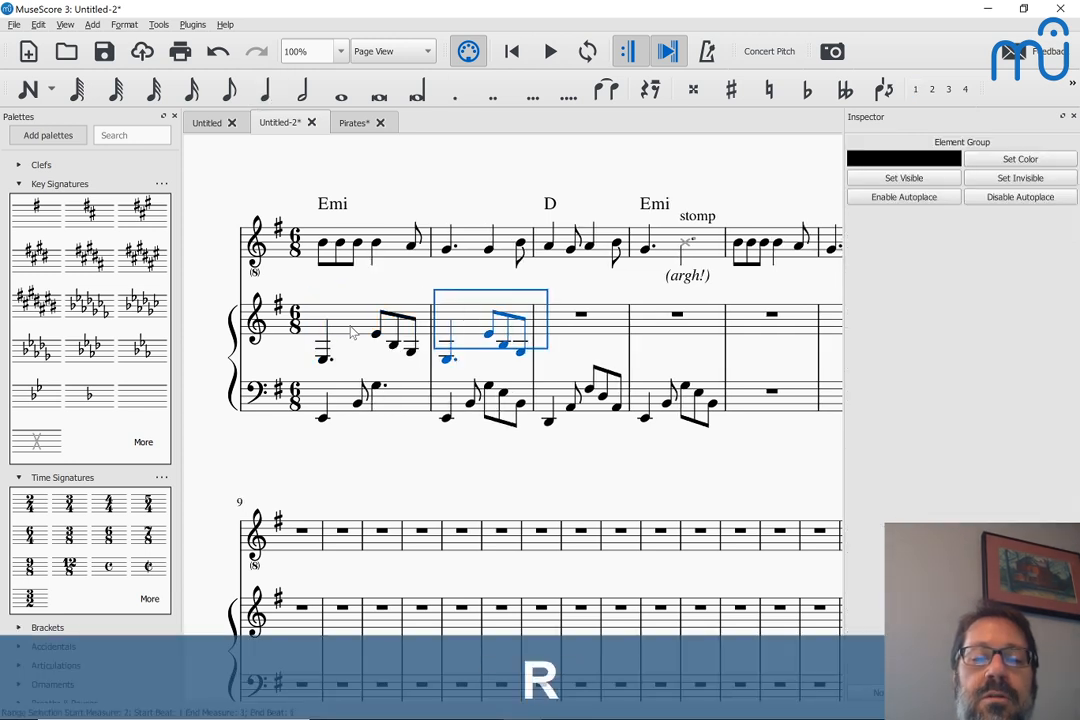
key("r")
key("shift+alt+Down")
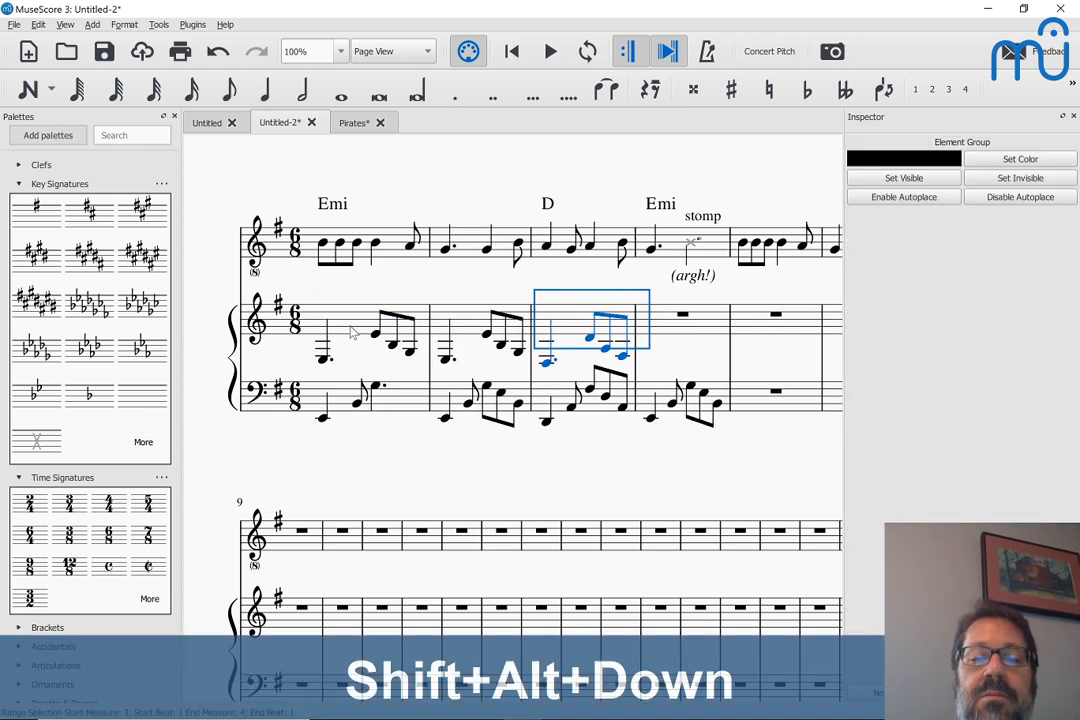
key("r")
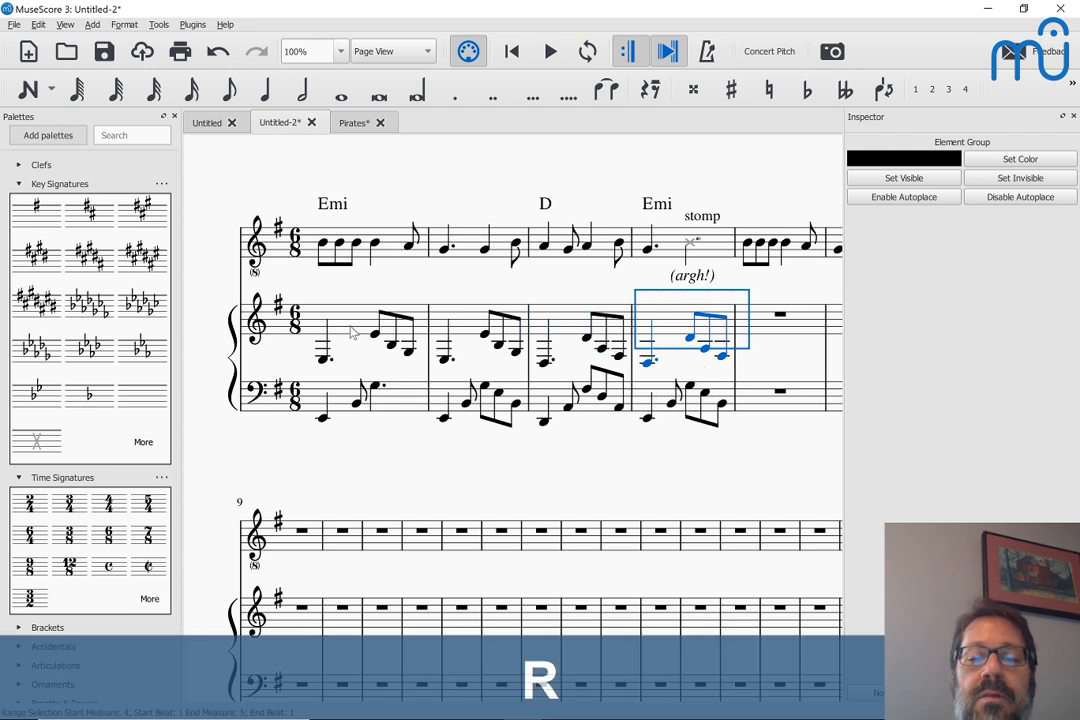
key("shift+alt+Up")
key("Escape")
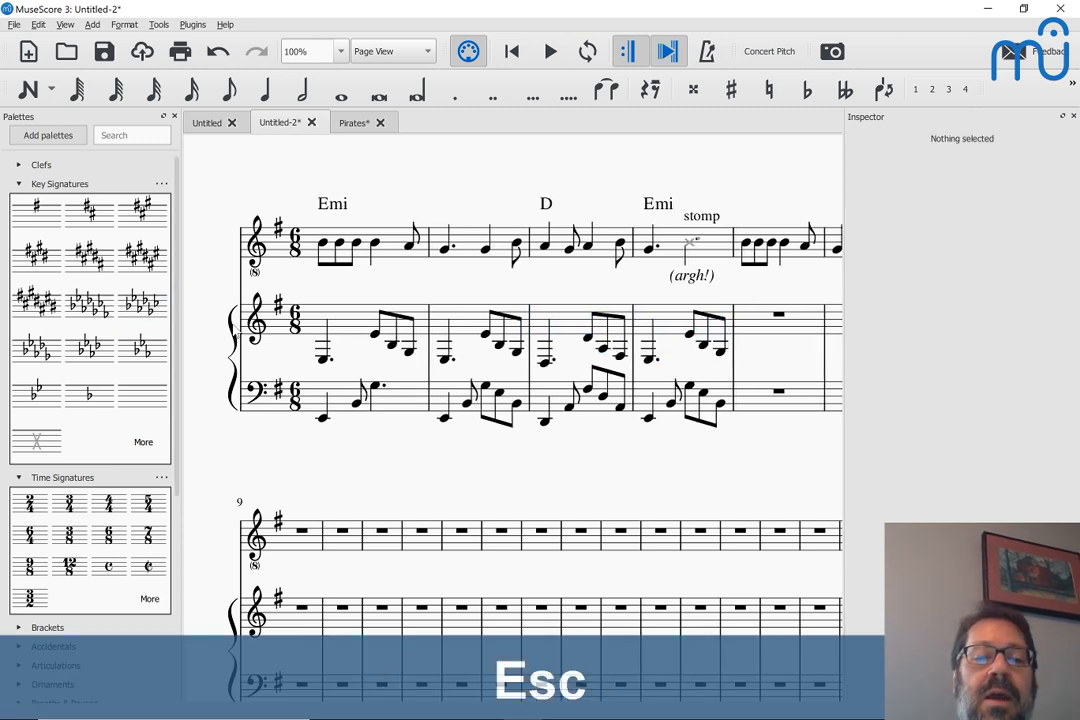
Play the score from the first treble note through measure 4 to hear the repeated pattern
left_click(324, 360)
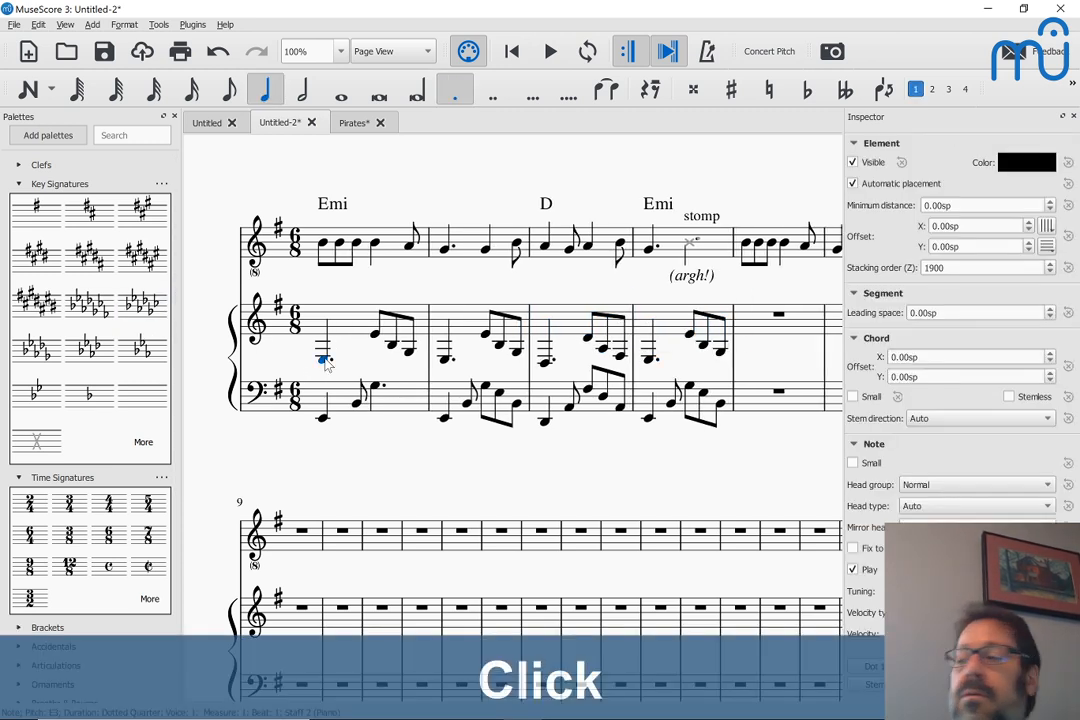
key("space")
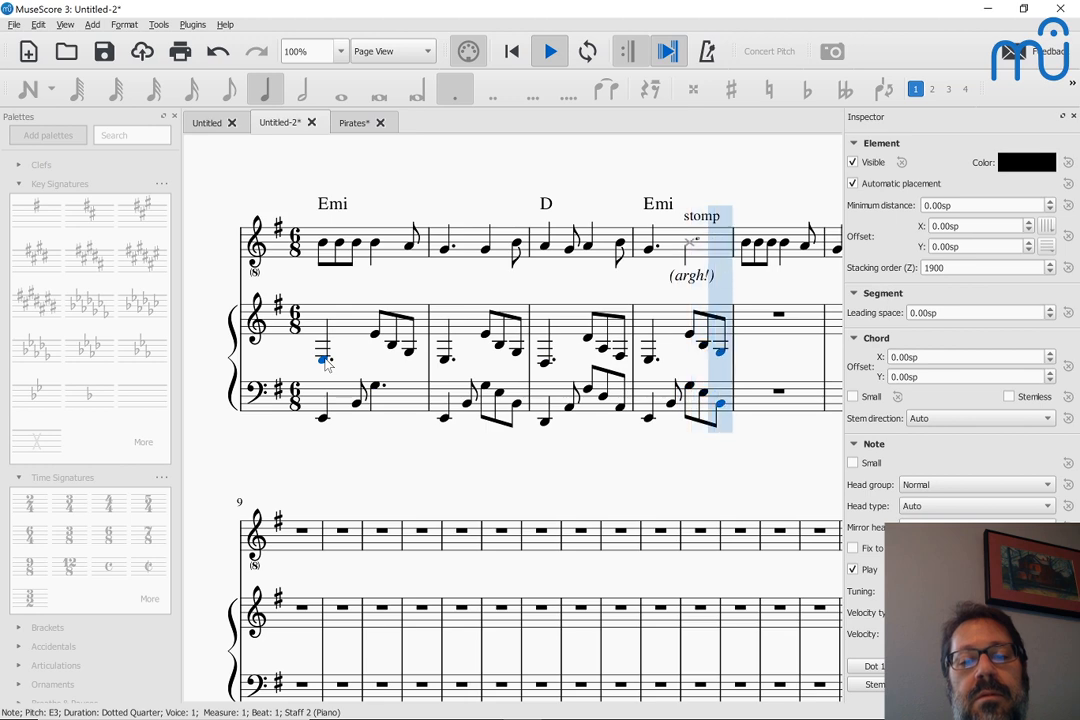
key("space")
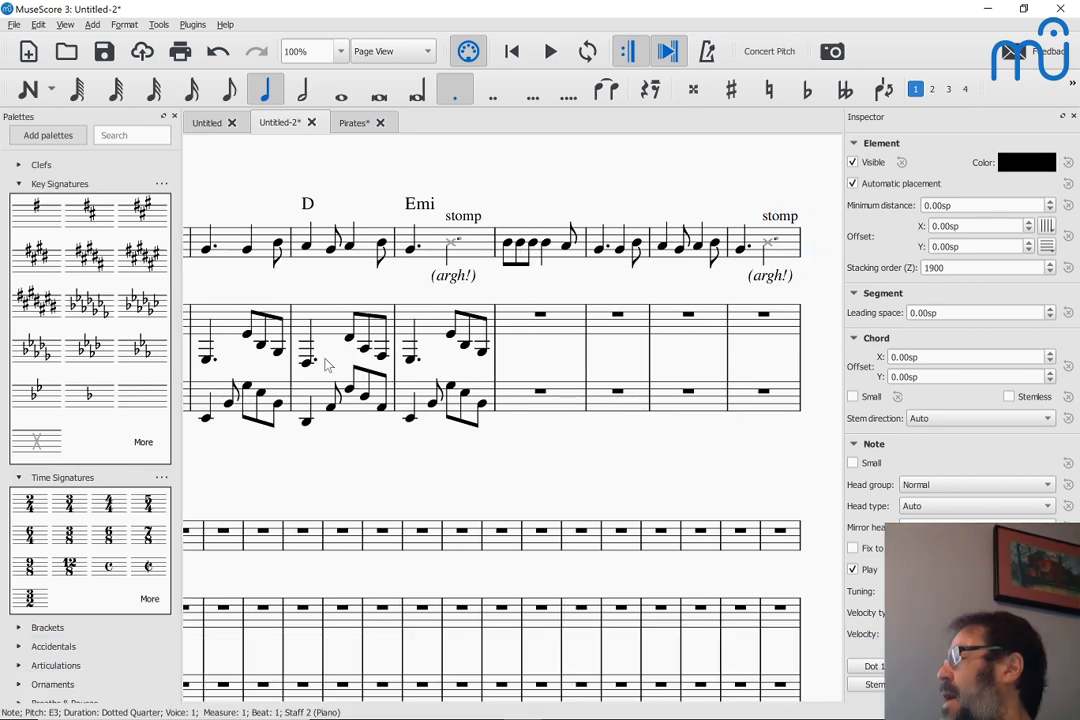
Change the first bass note of measure 2 to C#2
scroll(325, 365, "left", 2)
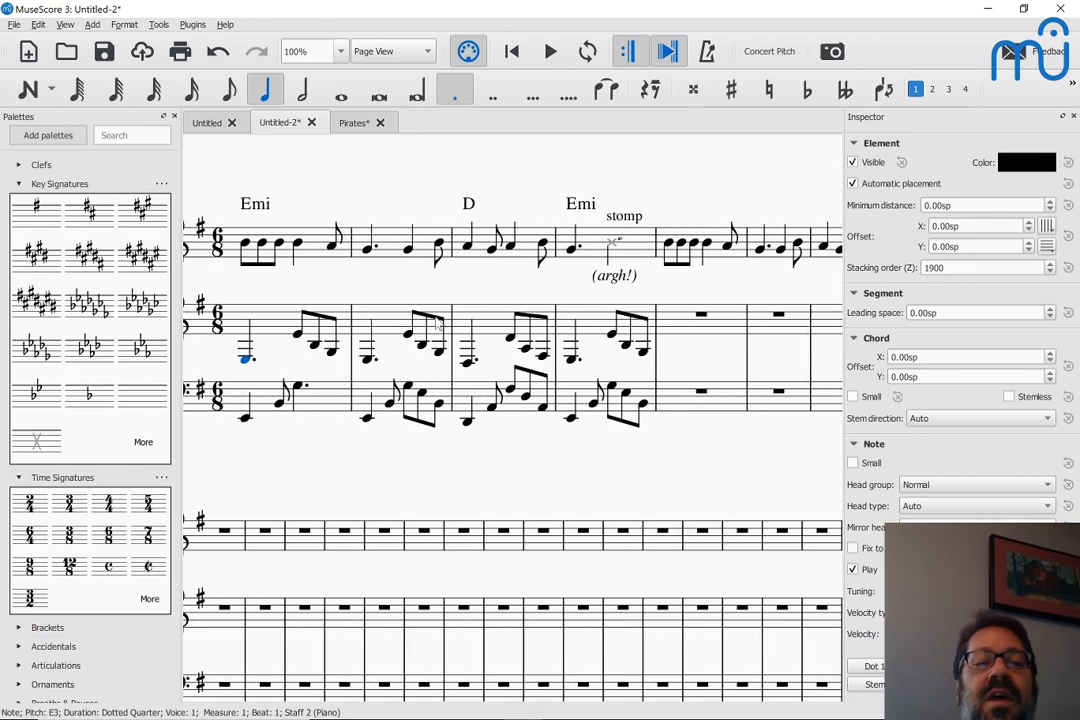
left_click(368, 249)
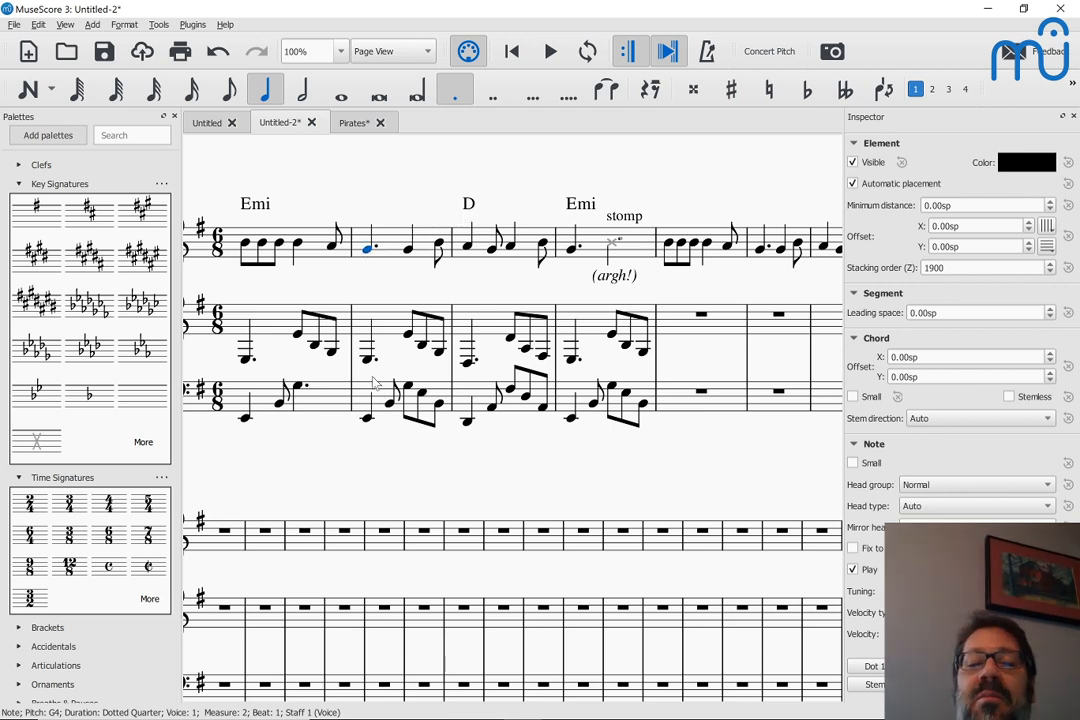
left_click(368, 420)
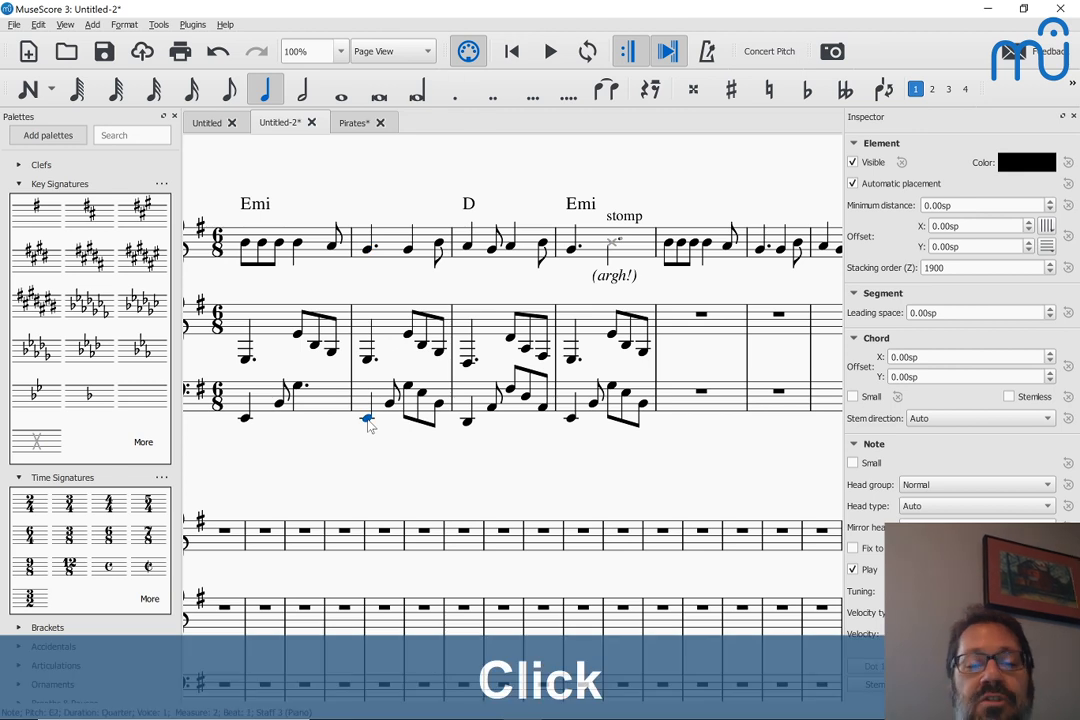
key("shift+alt+Down")
key("Up")
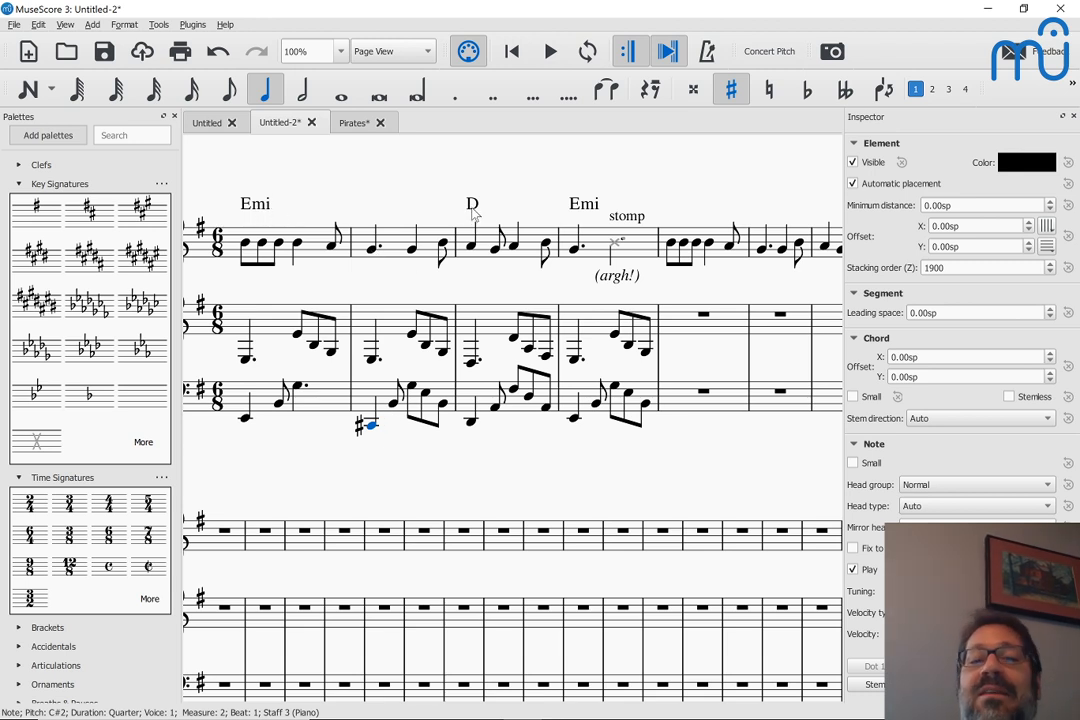
Add a C#dim chord symbol above the first melody note of measure 2
left_click(370, 257)
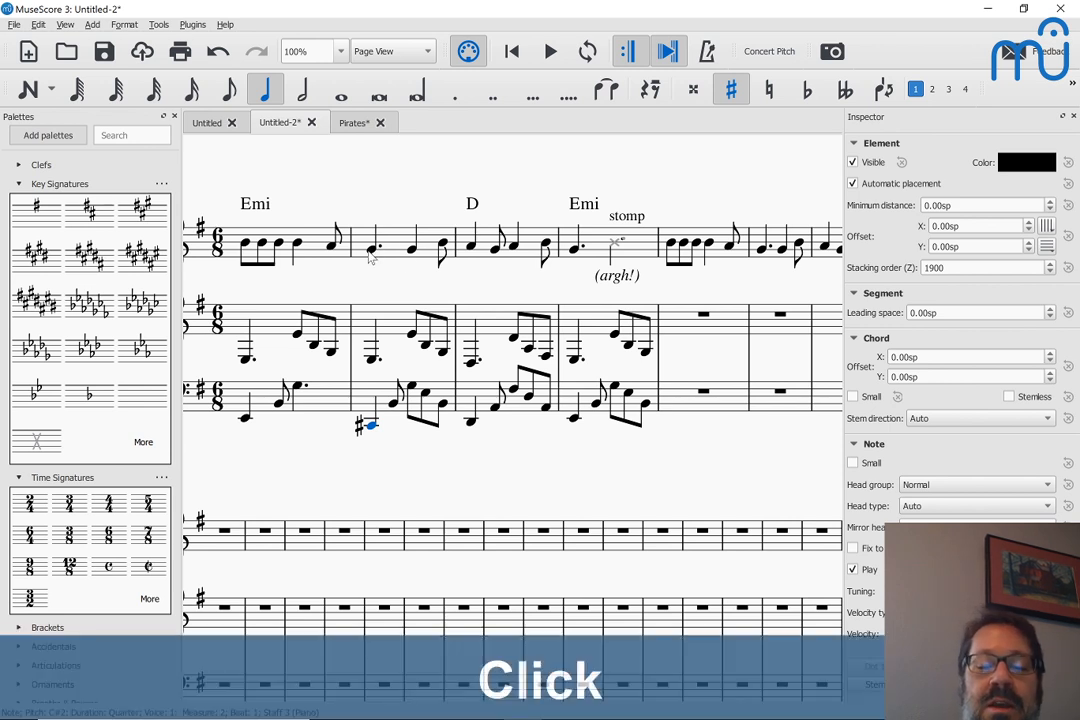
key("ctrl+k")
type("C#")
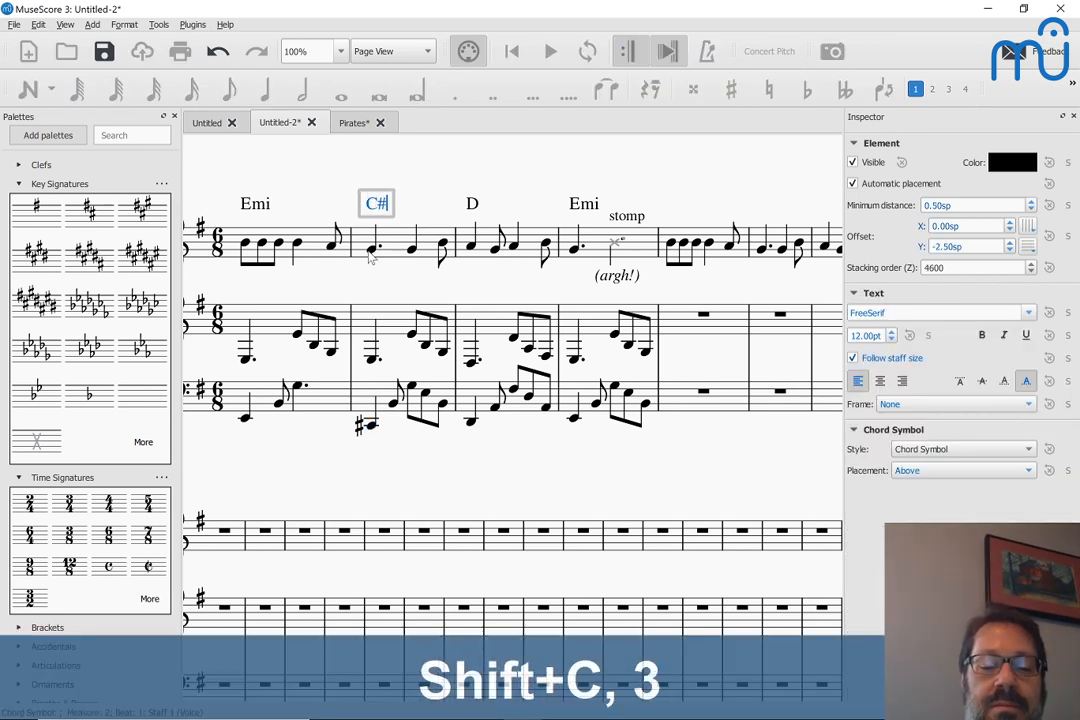
type("dim")
key("Escape")
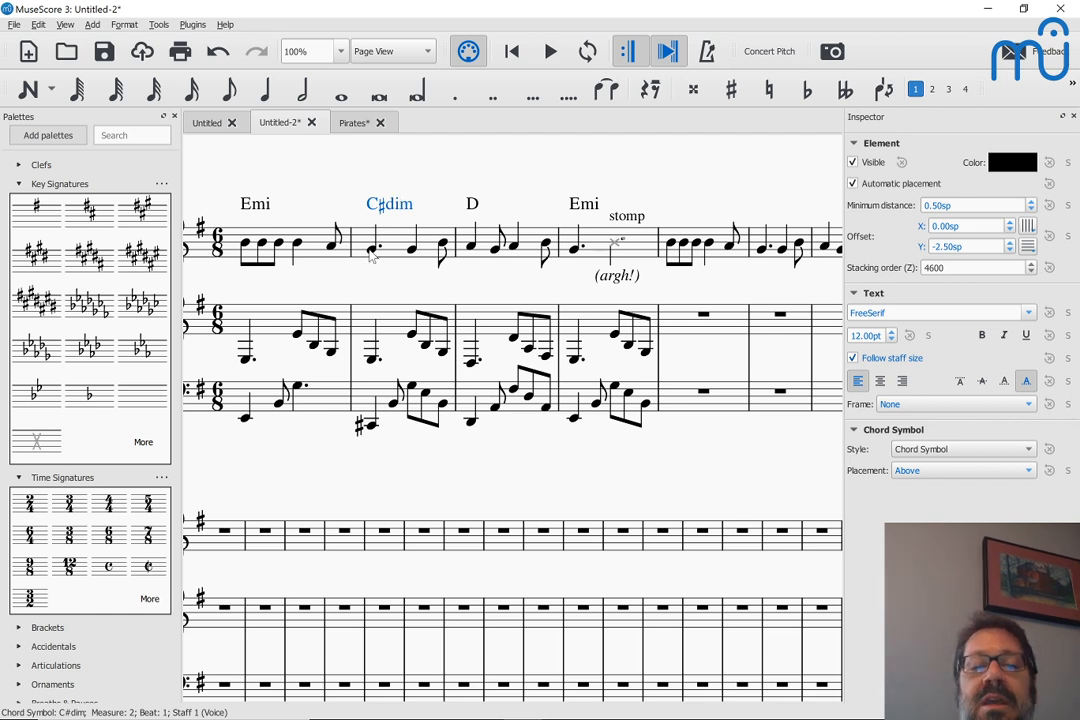
Check the opening measures of the Pirates score for reference and return to the Untitled-2 score
left_click(353, 122)
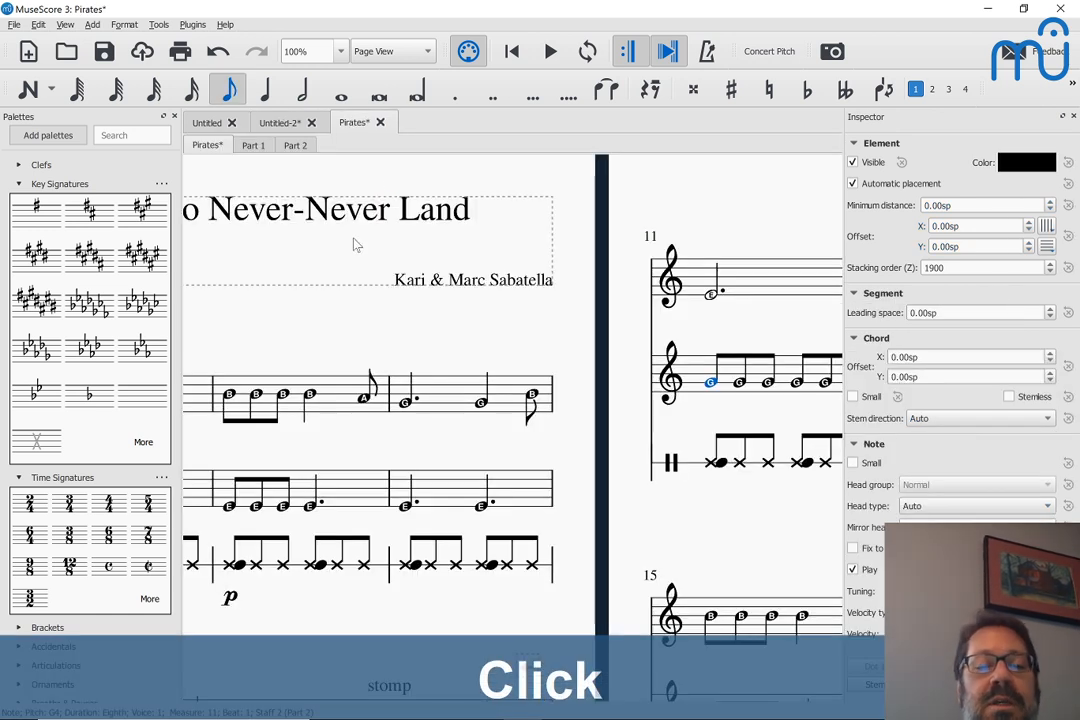
scroll(355, 246, "left", 3)
scroll(355, 246, "down", 2)
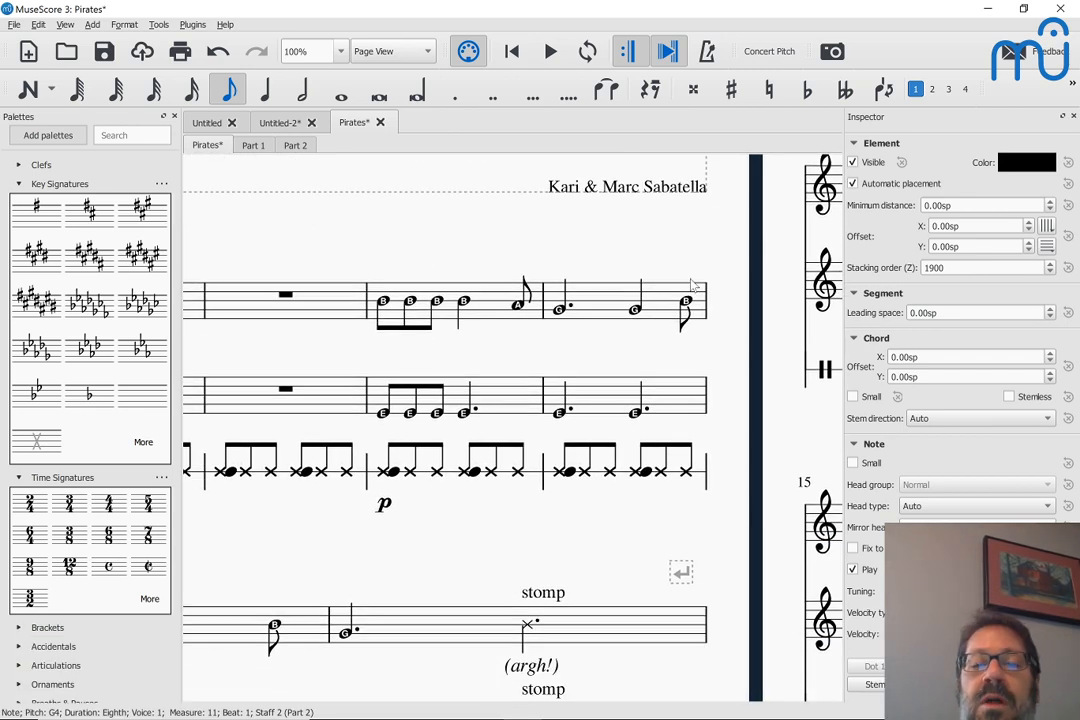
left_click(282, 122)
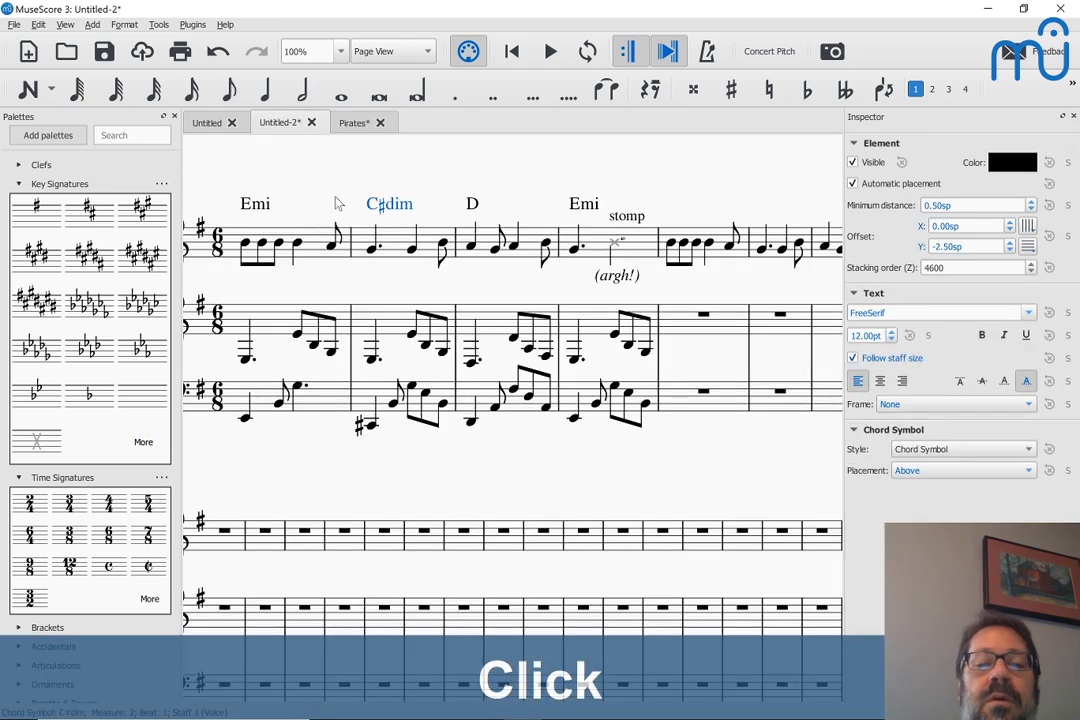
Change the chord symbol above measure 2 to C#0, the half-diminished notation
left_click(444, 241)
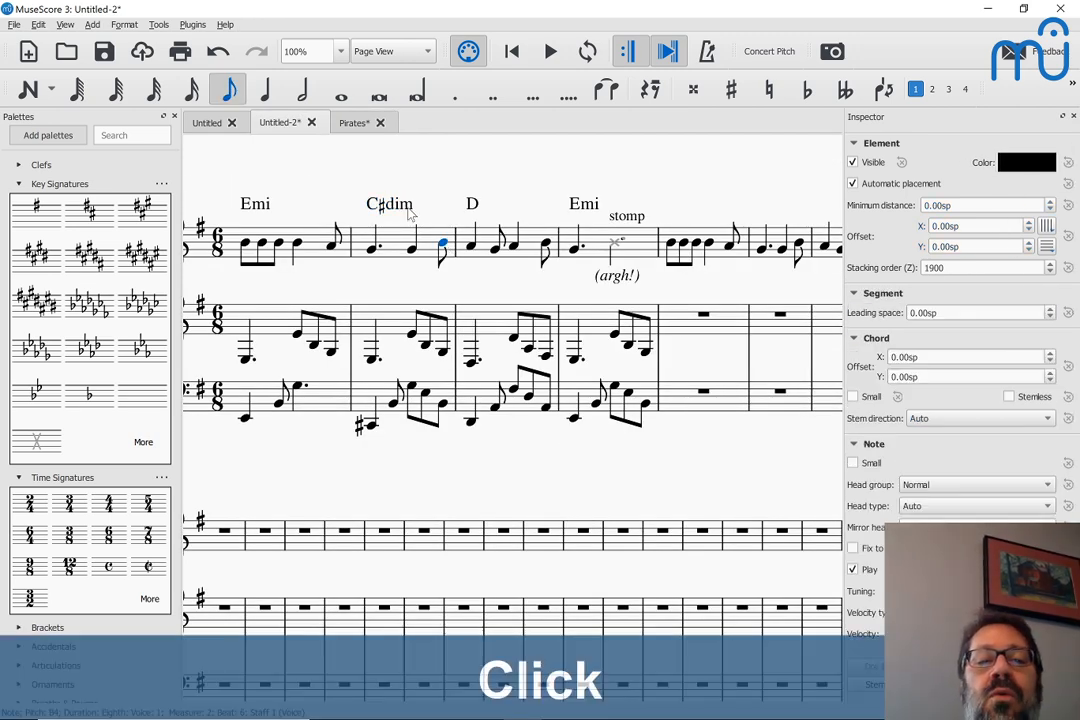
double_click(390, 203)
key("BackSpace")
key("BackSpace")
key("BackSpace")
key("BackSpace")
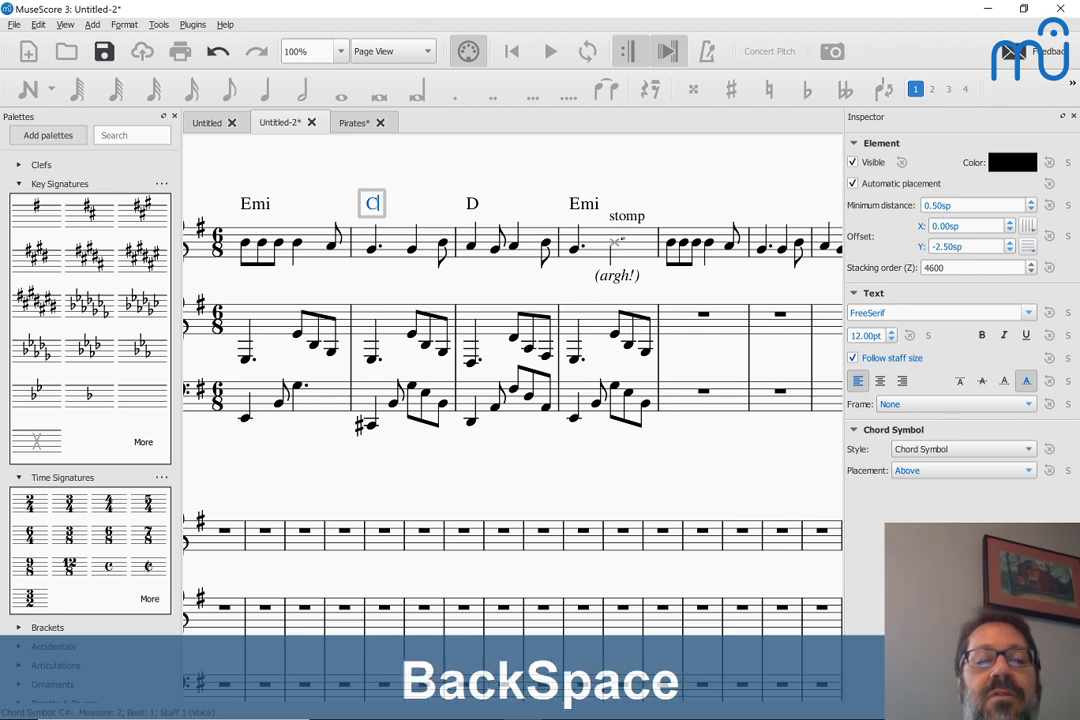
type("#0")
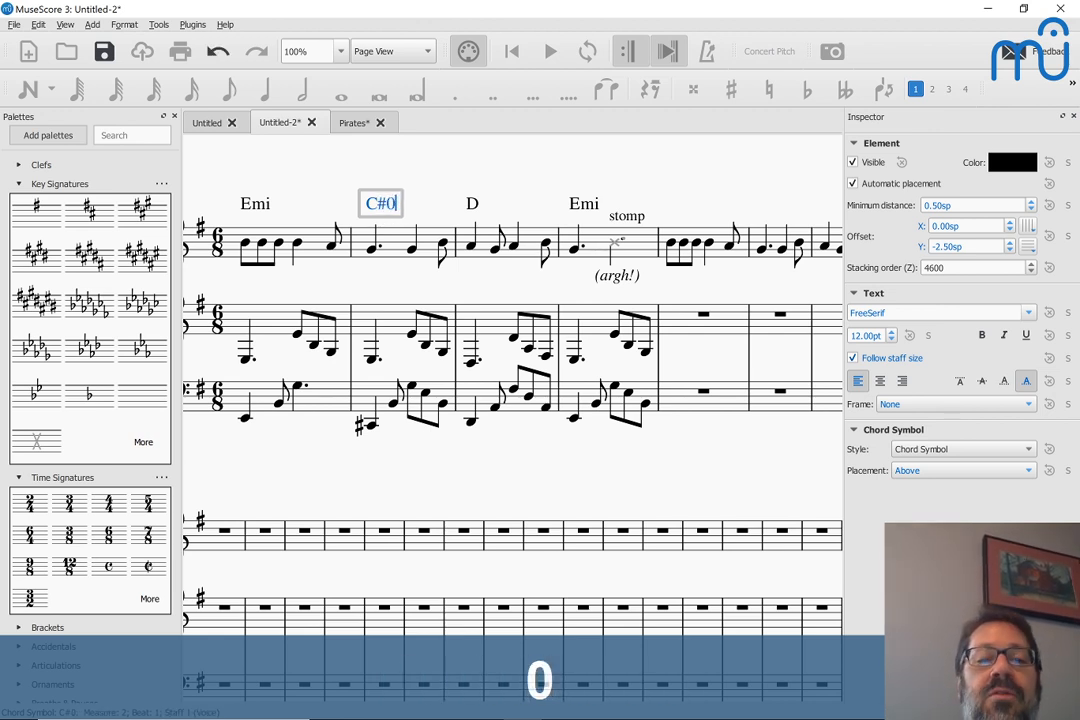
key("Escape")
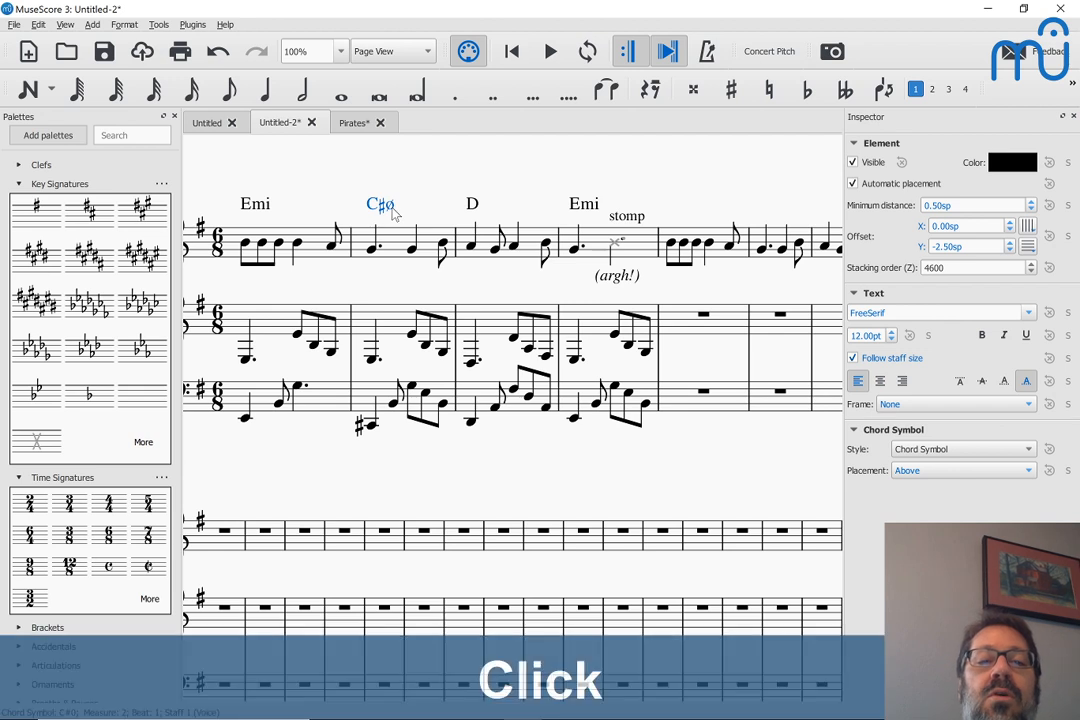
Rewrite the chord symbol above measure 2 as C#mi7b5
double_click(392, 208)
key("BackSpace")
type("mi")
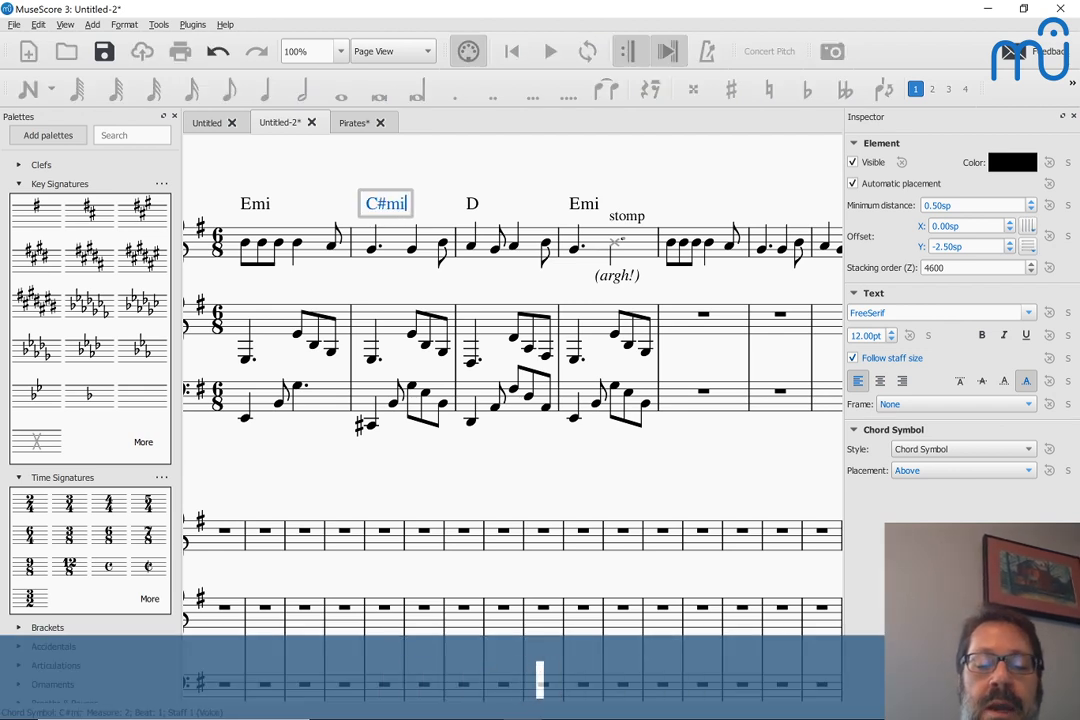
type("7b5")
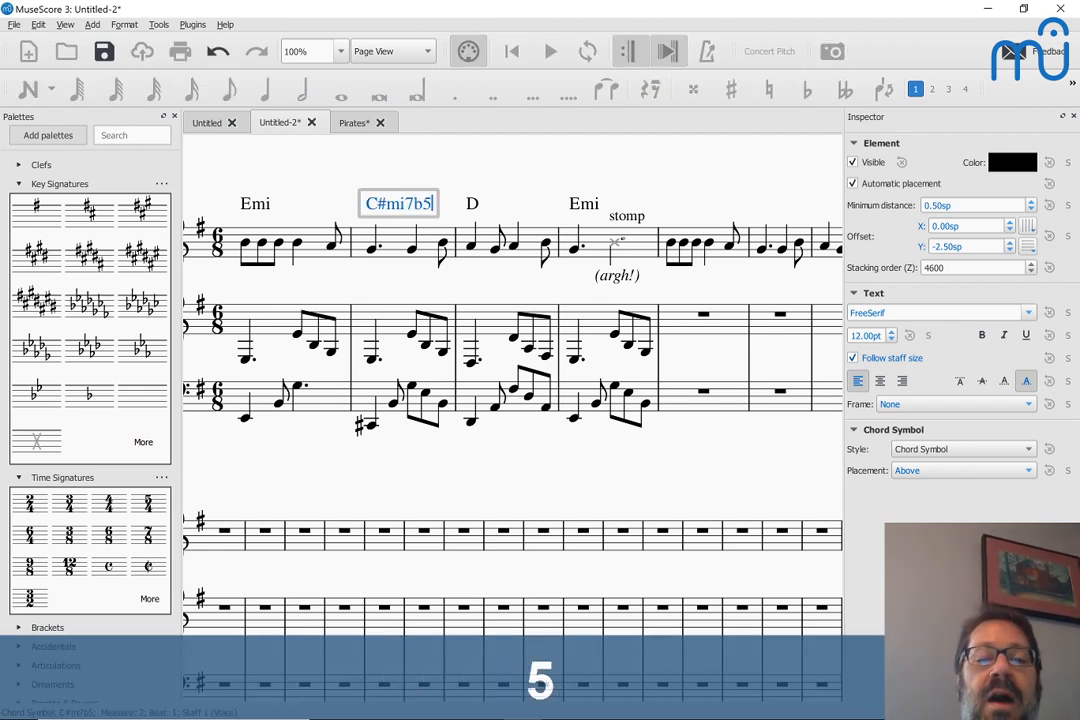
key("Escape")
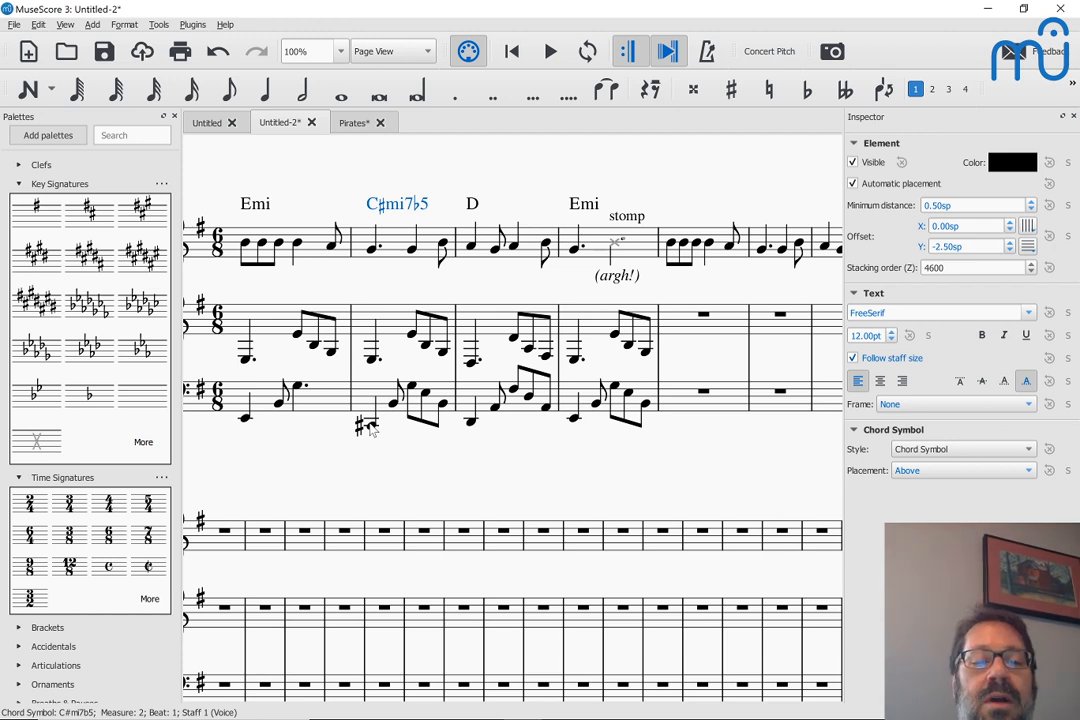
Play the score twice from the first piano treble note to hear the C# harmony in measure 2
left_click(244, 354)
key("space")
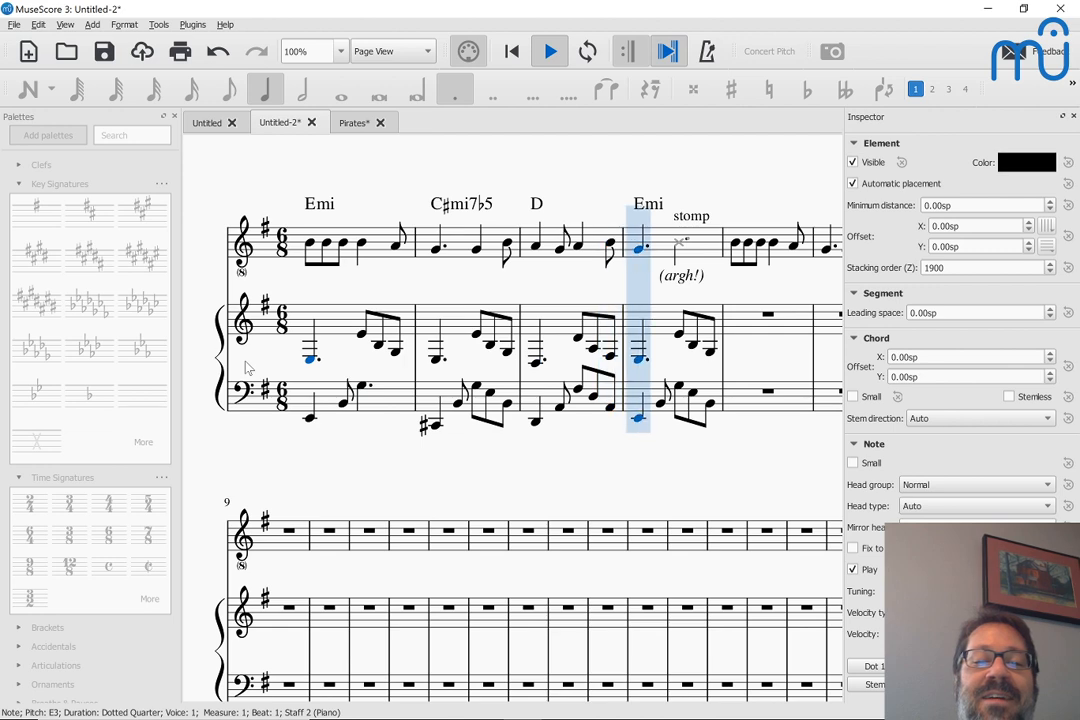
key("space")
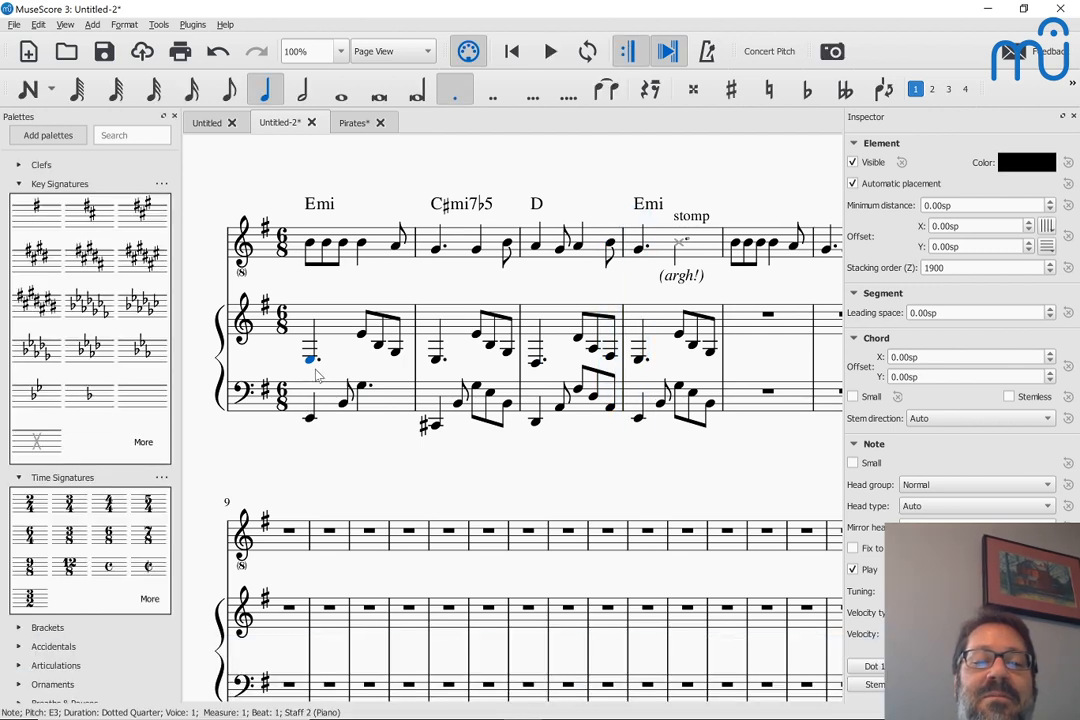
left_click(315, 372)
key("space")
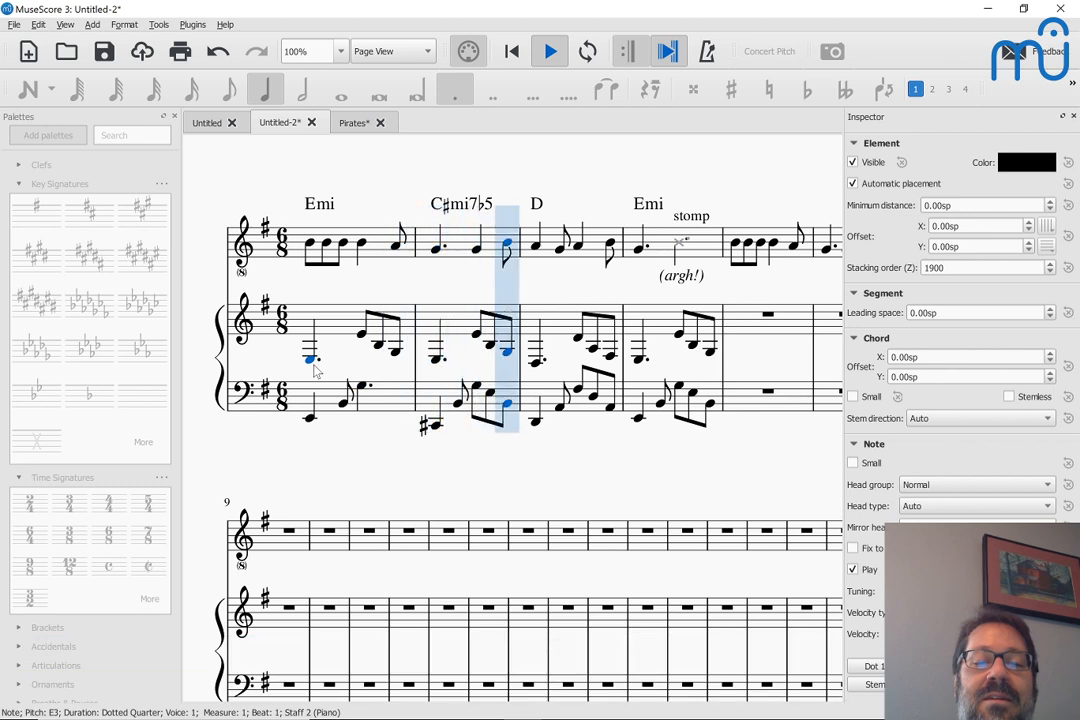
key("space")
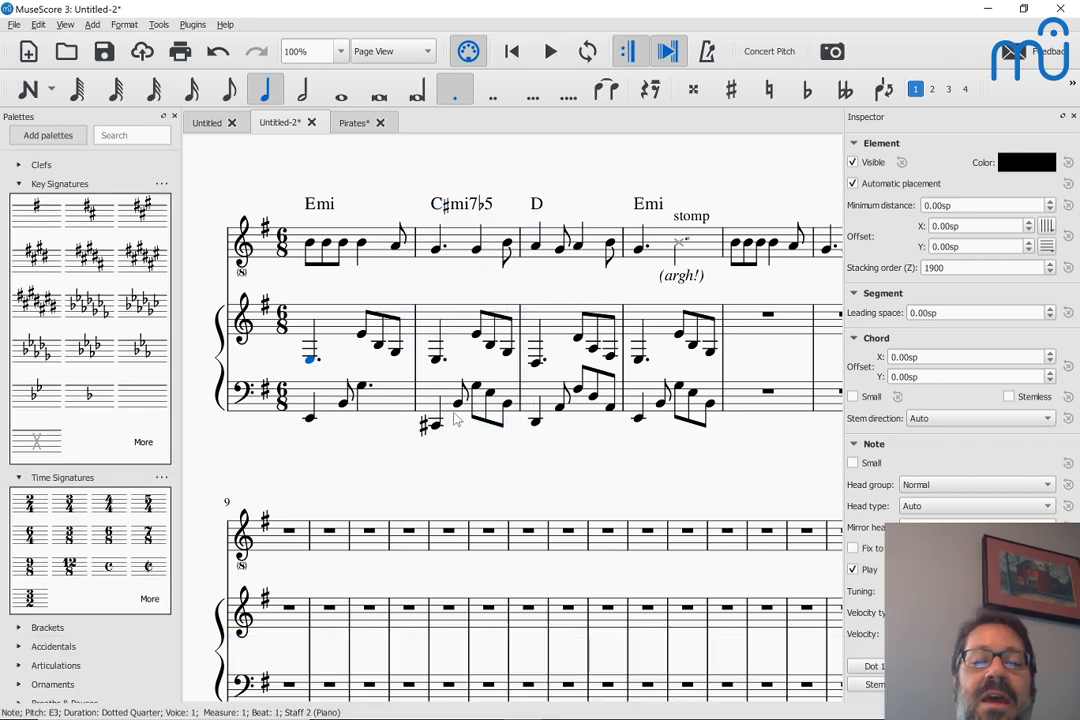
In measure 2 of the piano's bass staff, raise the beat-3 note to C3 and lower the beat-4 note to E3
left_click(459, 405)
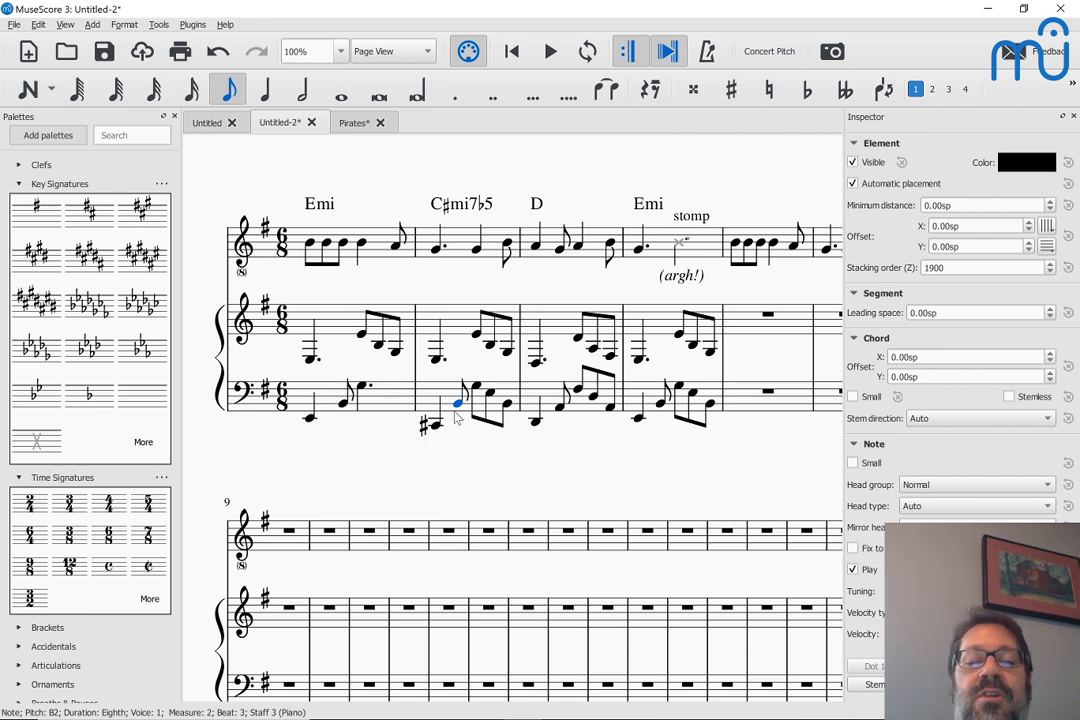
key("Up")
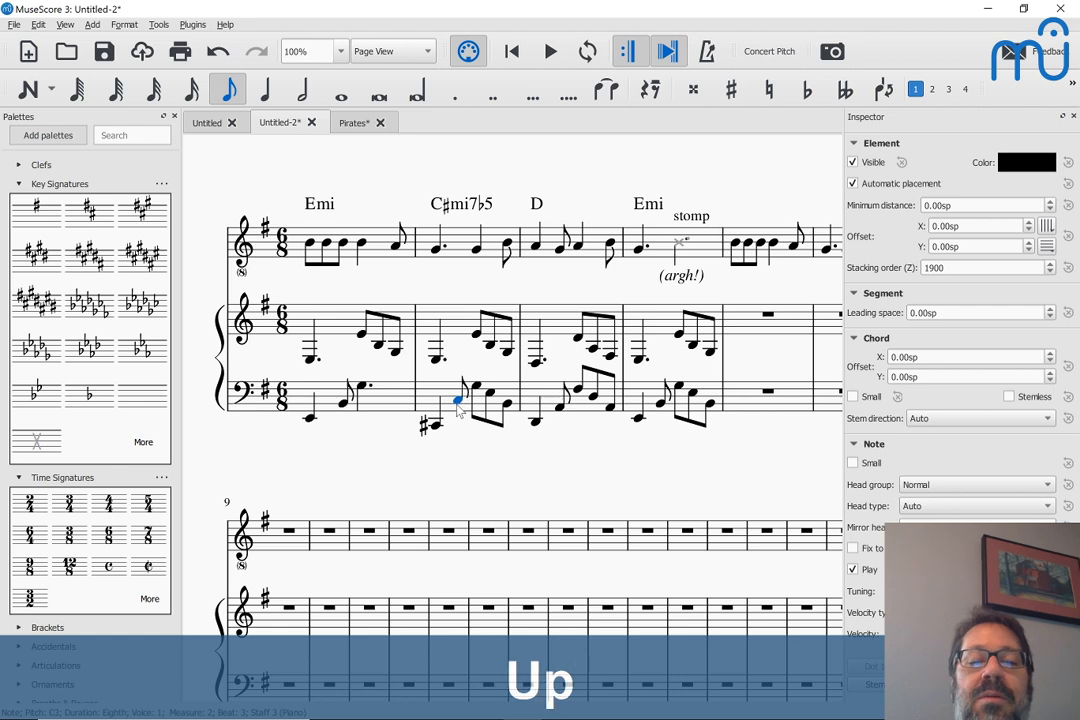
key("Up")
key("Down")
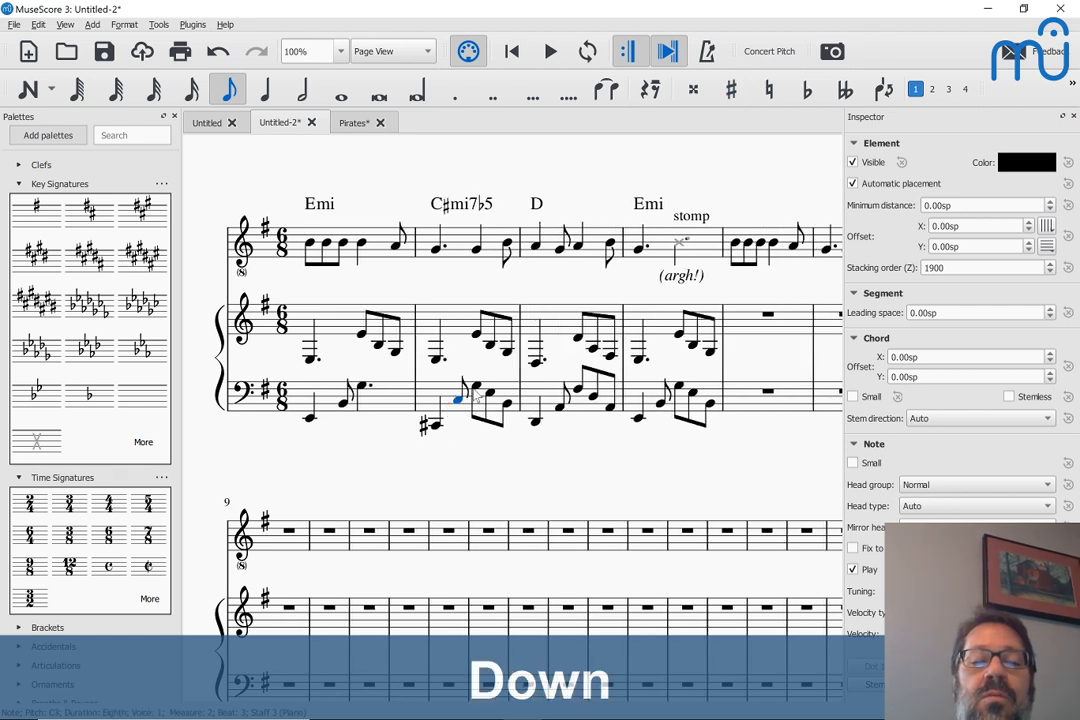
left_click(477, 392)
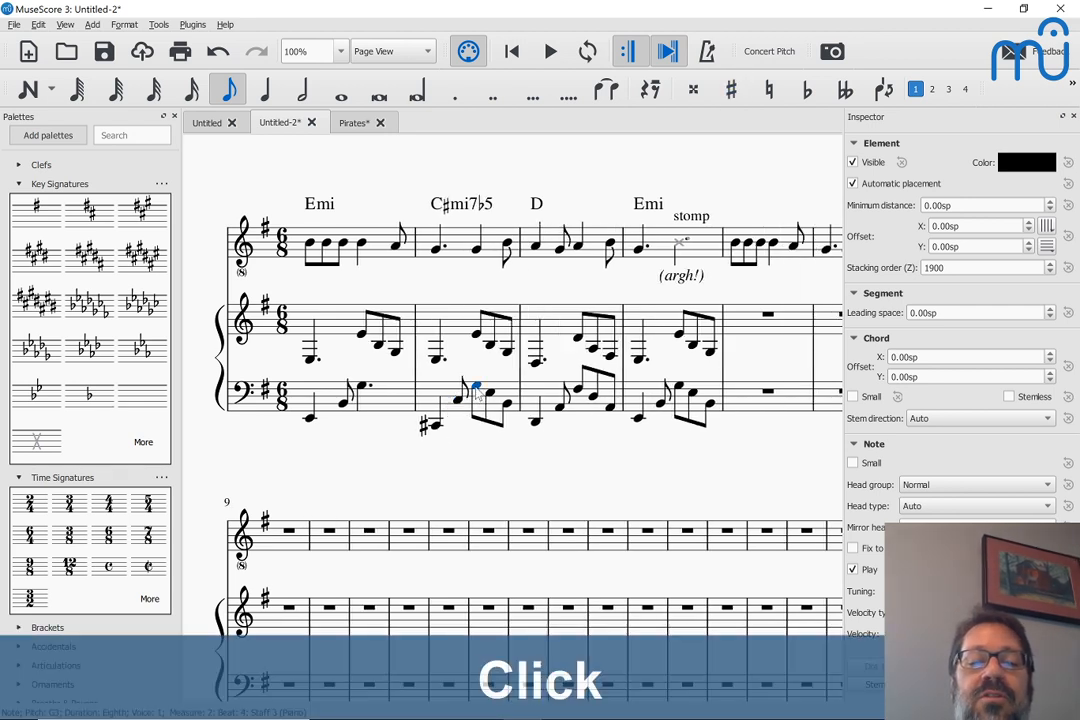
key("Down")
key("Down")
Set the beat-5 and beat-3 notes of measure 2 in the piano's bass staff to C#3
key("Right")
key("Down")
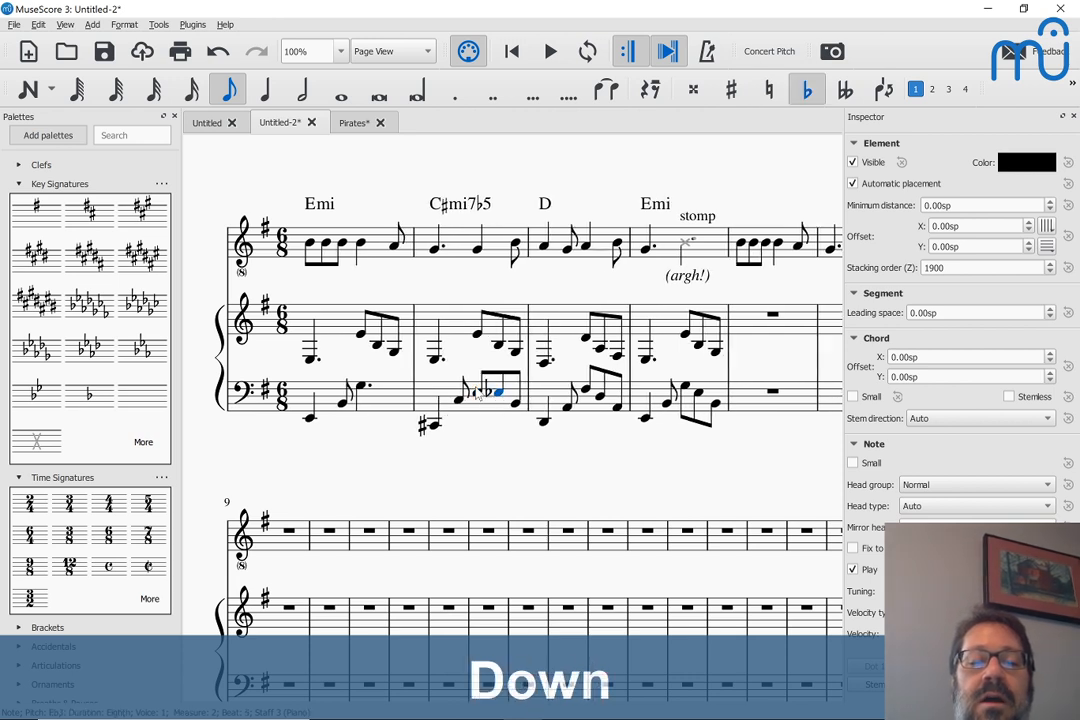
key("Down")
key("Down")
key("Down")
key("Up")
key("Up")
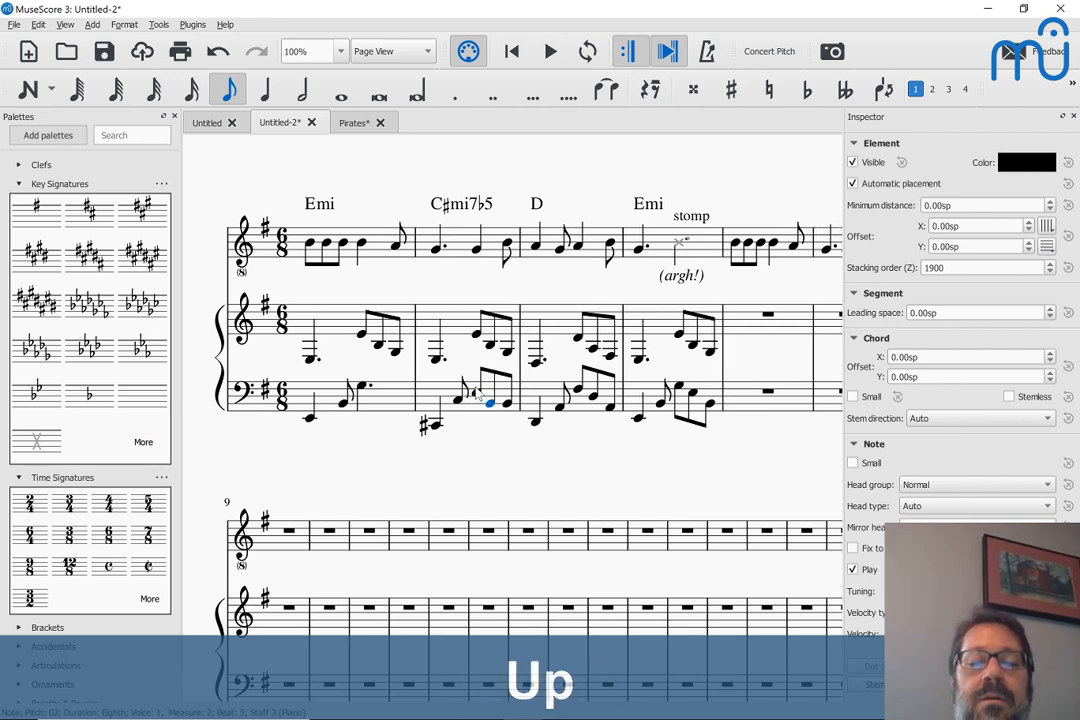
key("Left")
key("Left")
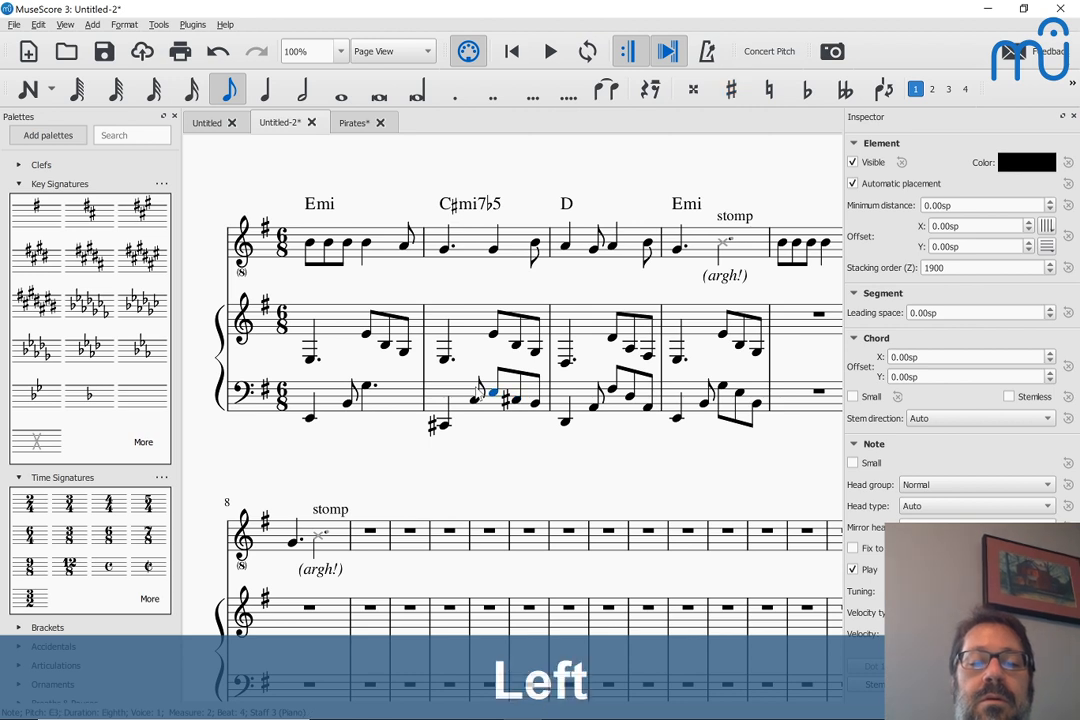
key("Up")
key("Right")
key("Right")
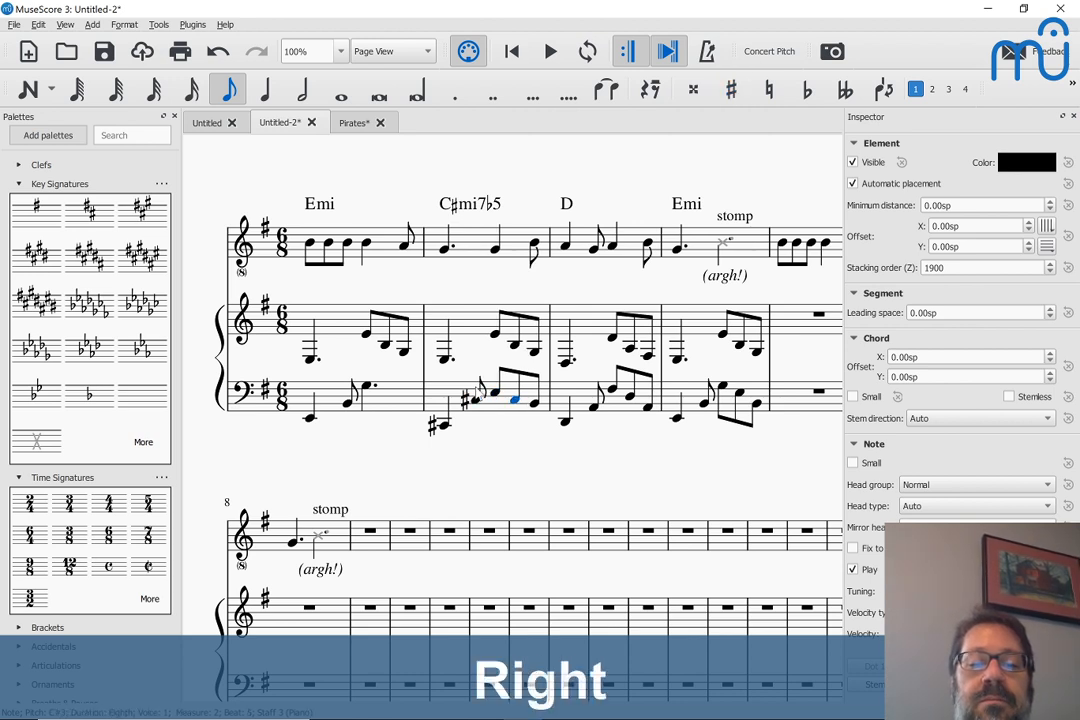
key("Right")
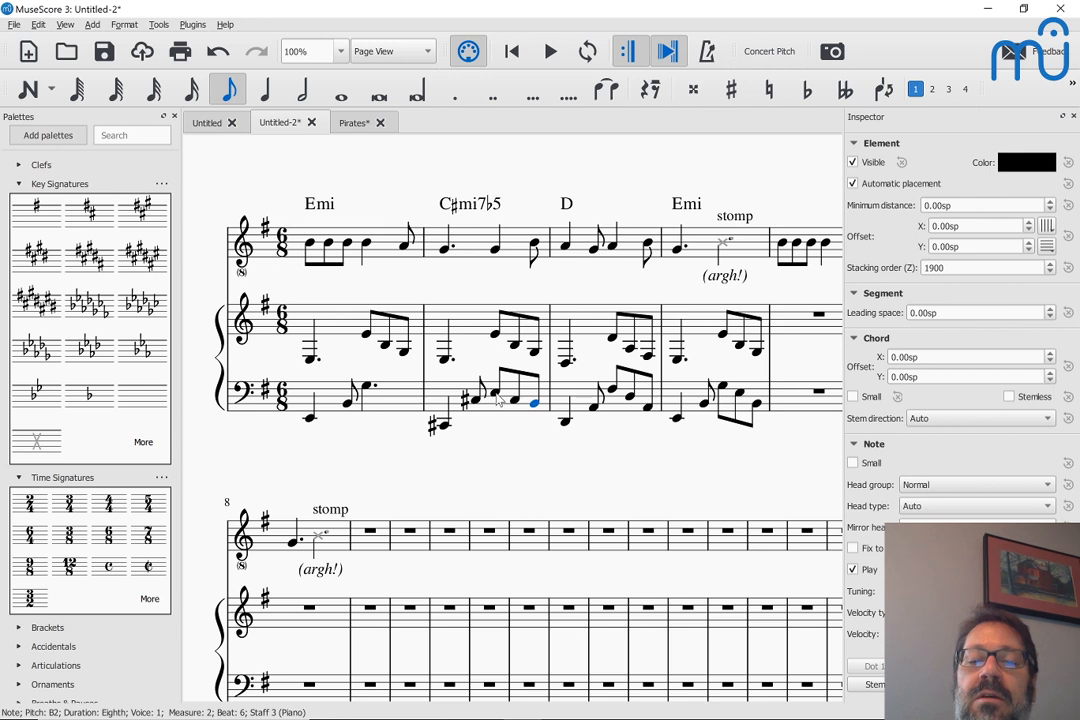
Lengthen the beat-4 bass note of measure 2 to a dotted quarter, replacing the eighth notes after it
left_click(495, 396)
key("5")
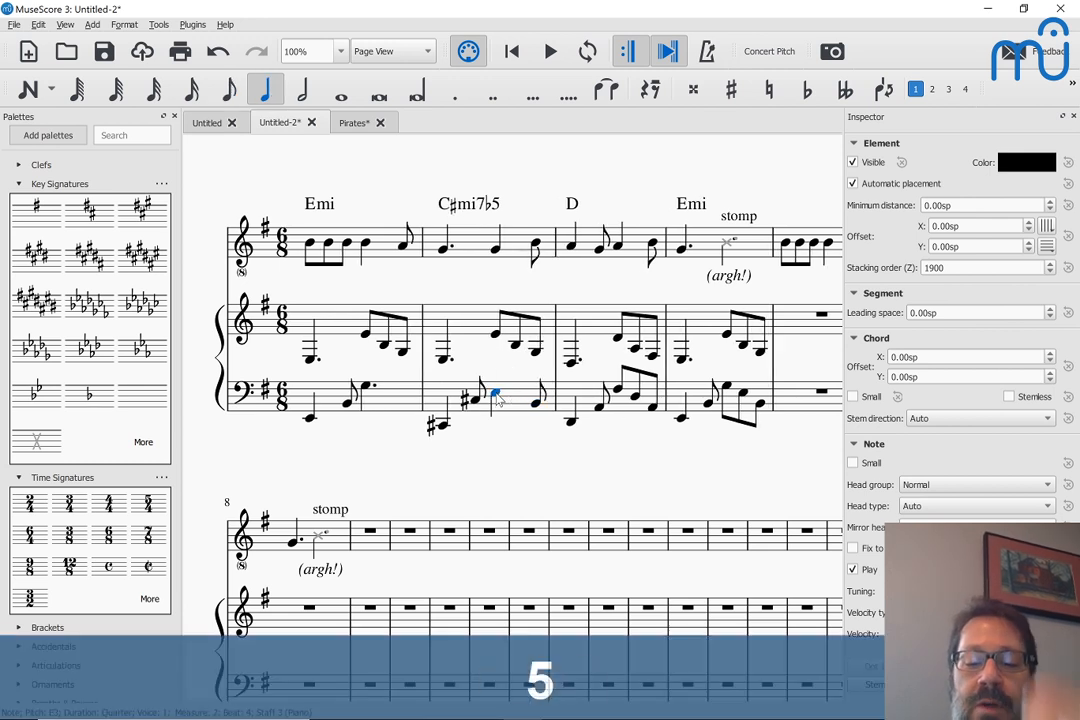
key("period")
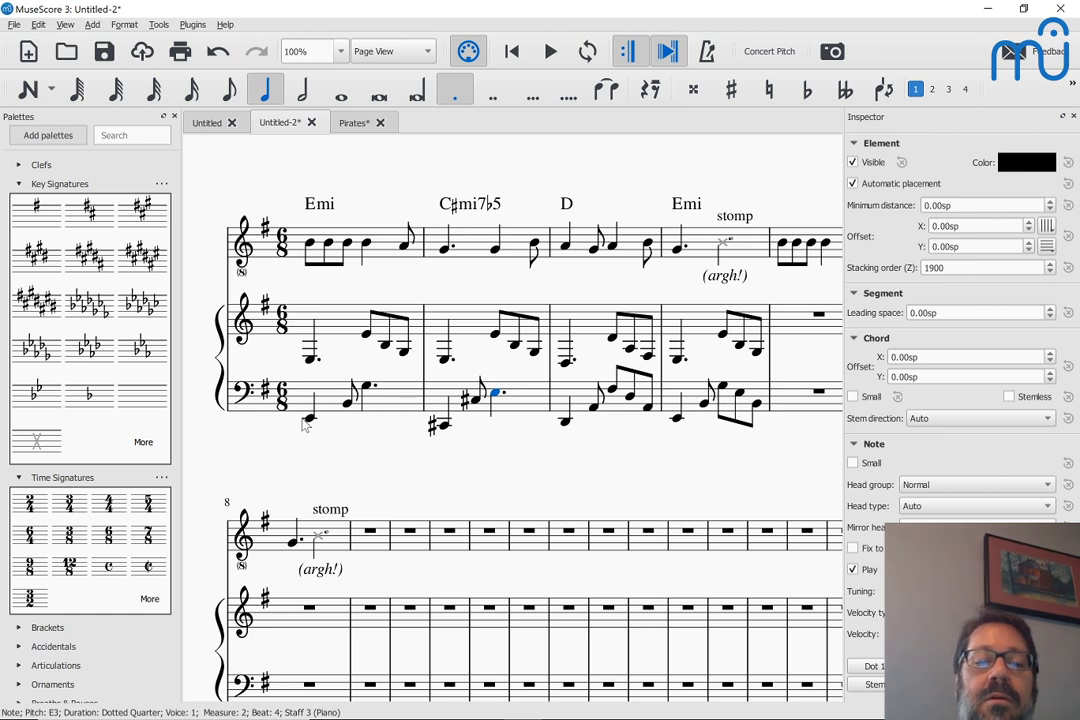
Play the score from the first bass note through measure 2 to hear the revised left hand
left_click(308, 422)
key("space")
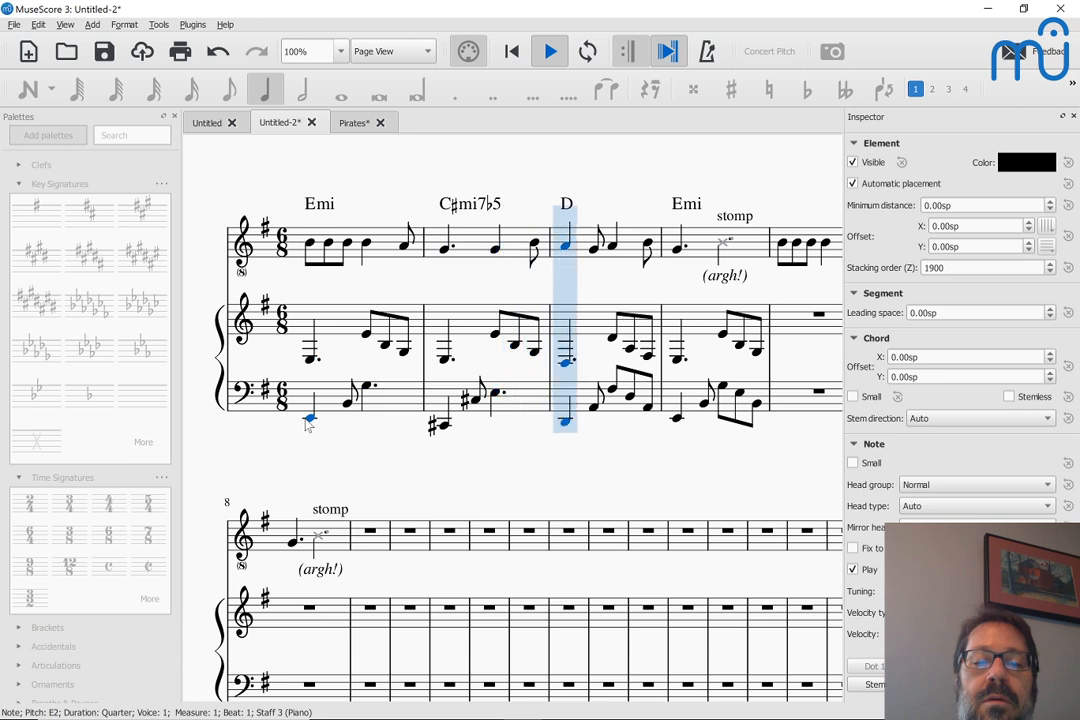
key("space")
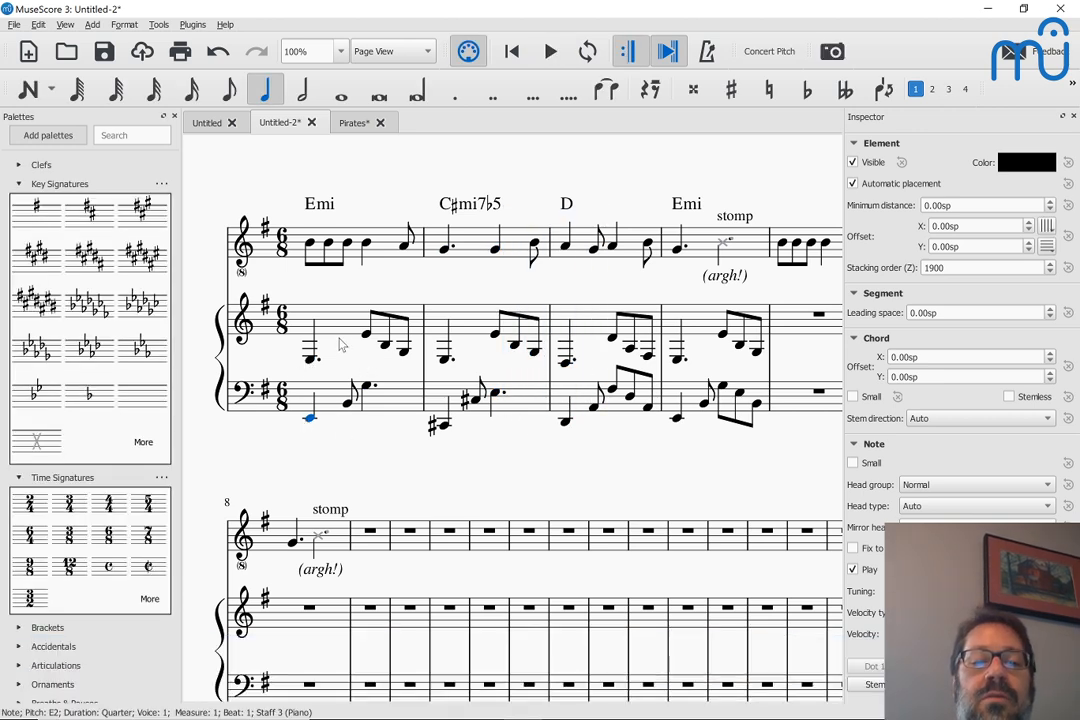
Raise the first note of the piano's treble staff to F#3 in measure 3 and to G3 in measure 1
left_click(535, 352)
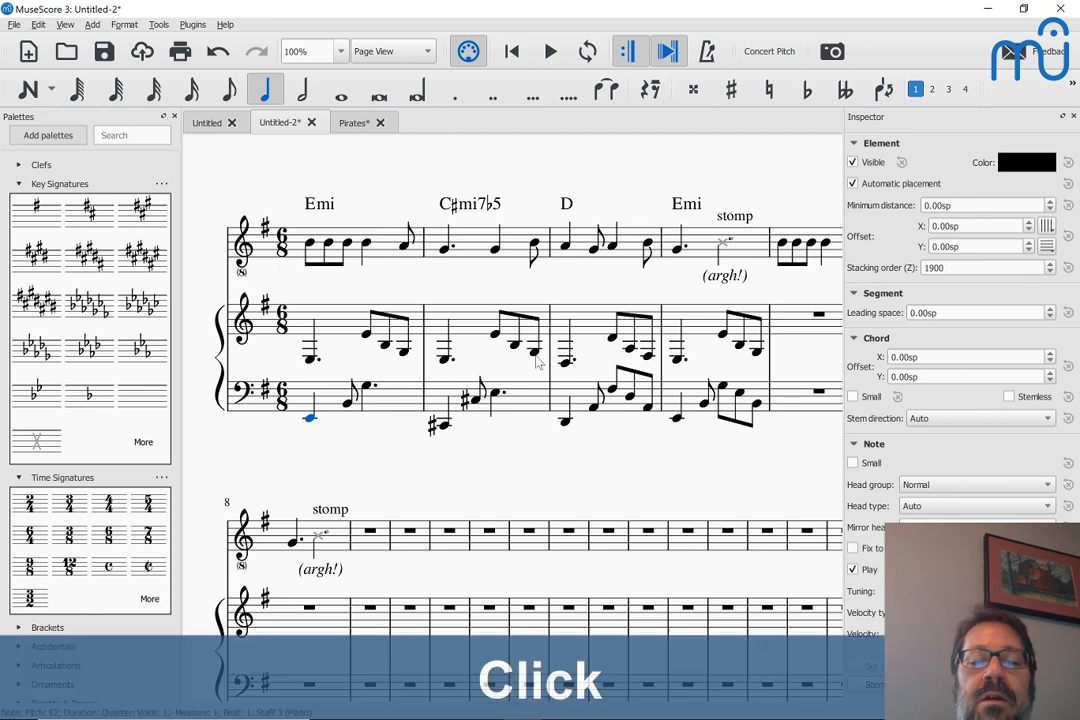
left_click(565, 365)
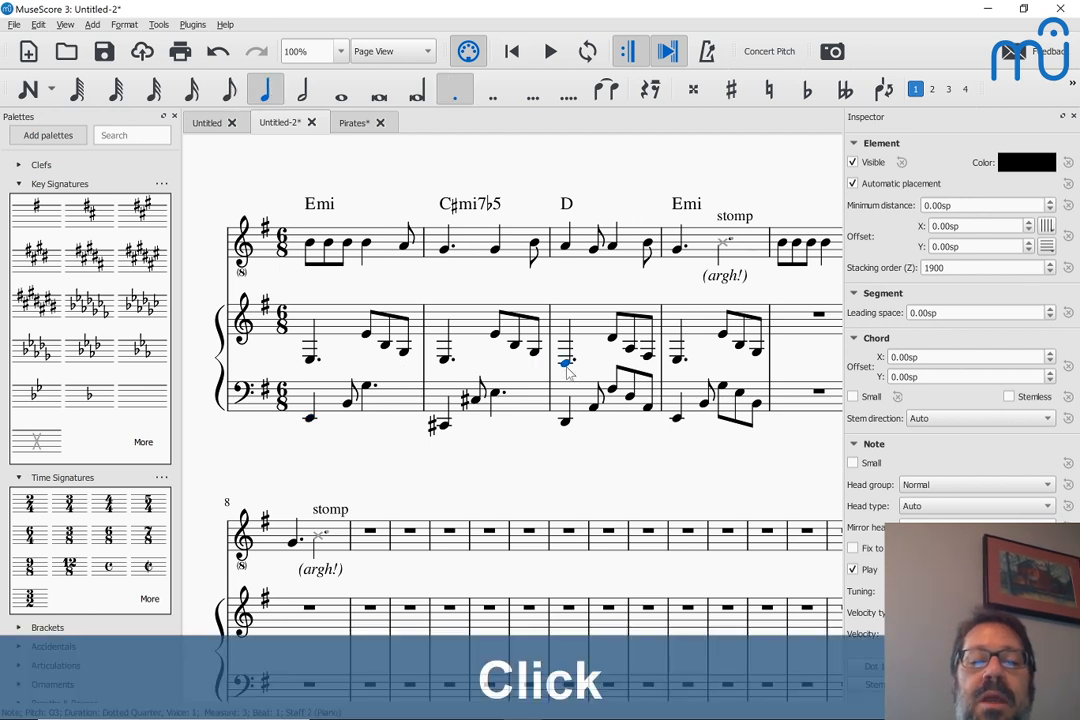
key("Up")
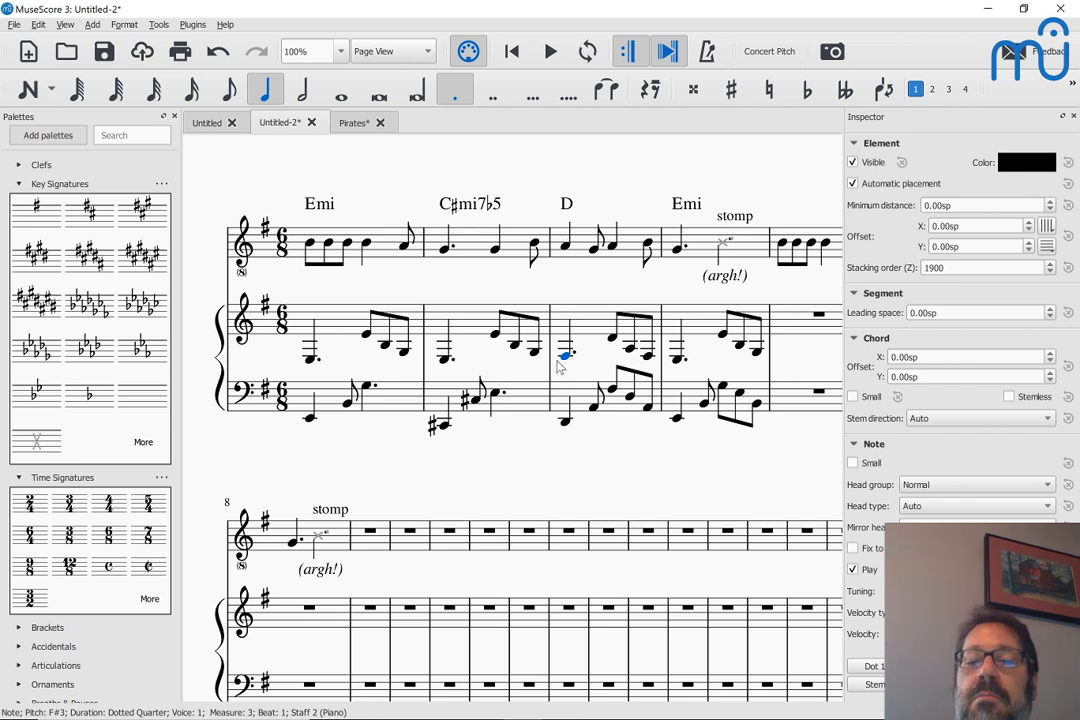
left_click(311, 360)
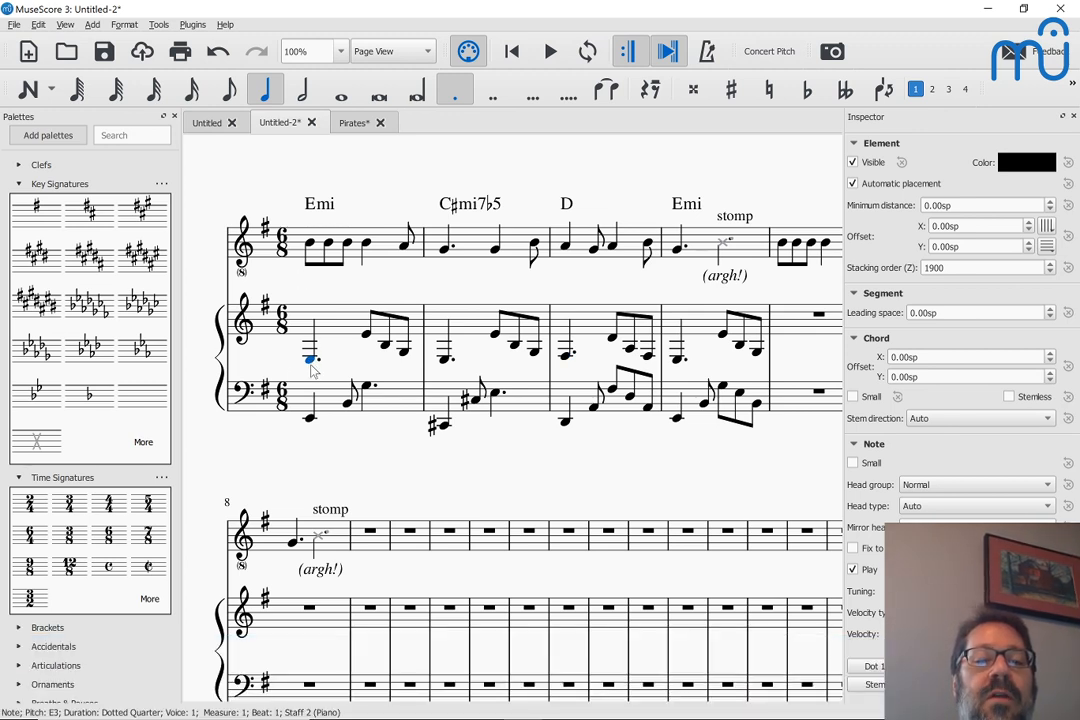
key("Up")
key("Up")
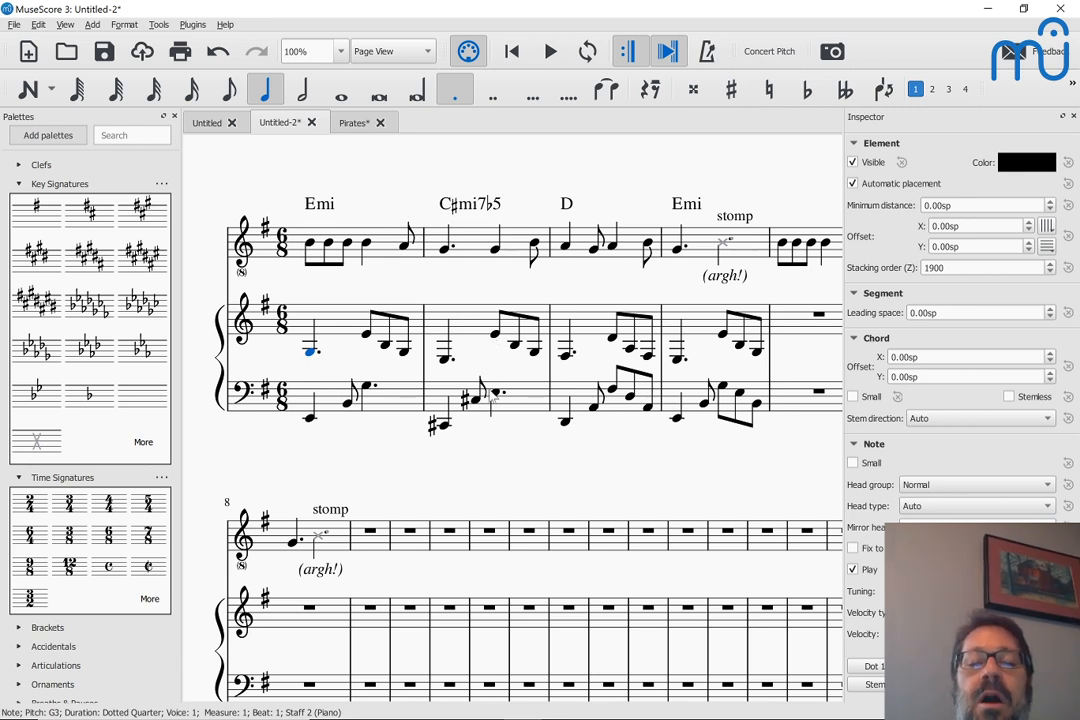
Try C#4 as the beat-4 note of measure 2 in the piano's treble staff and play from that measure's start
left_click(495, 336)
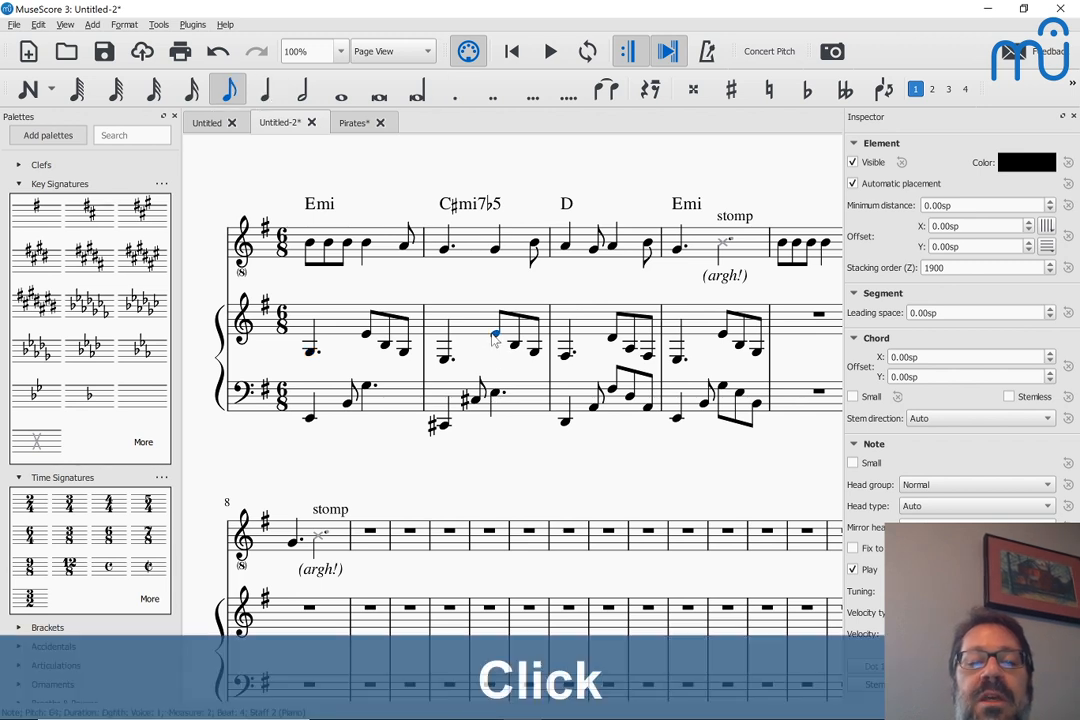
key("Down")
key("Up")
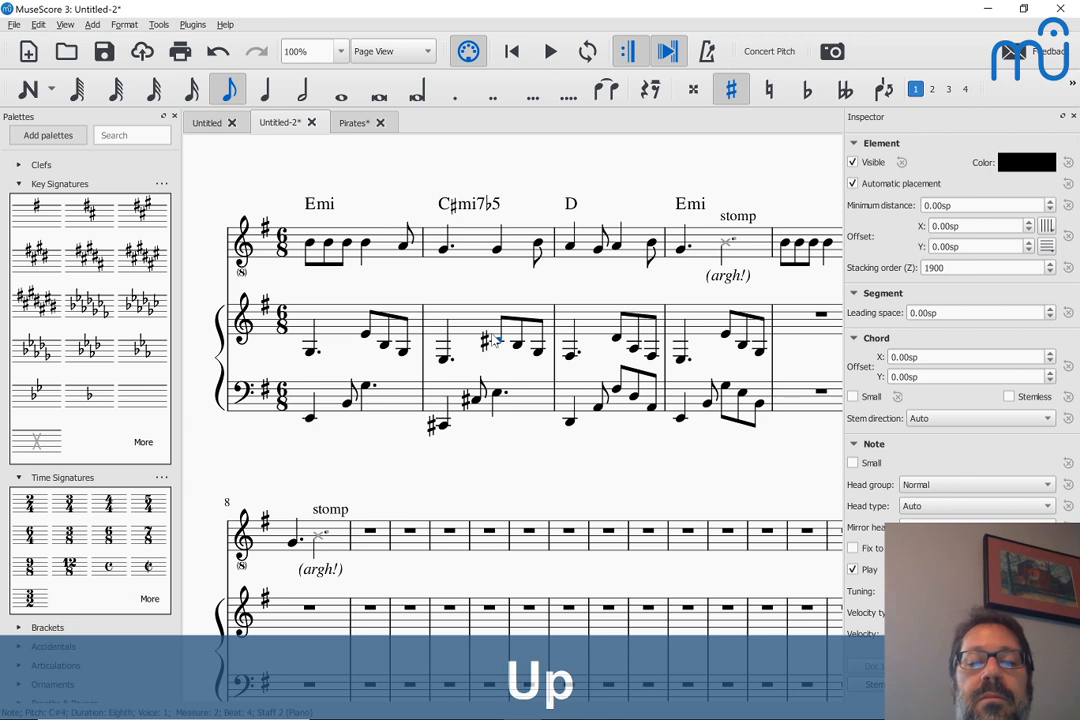
left_click(444, 360)
key("space")
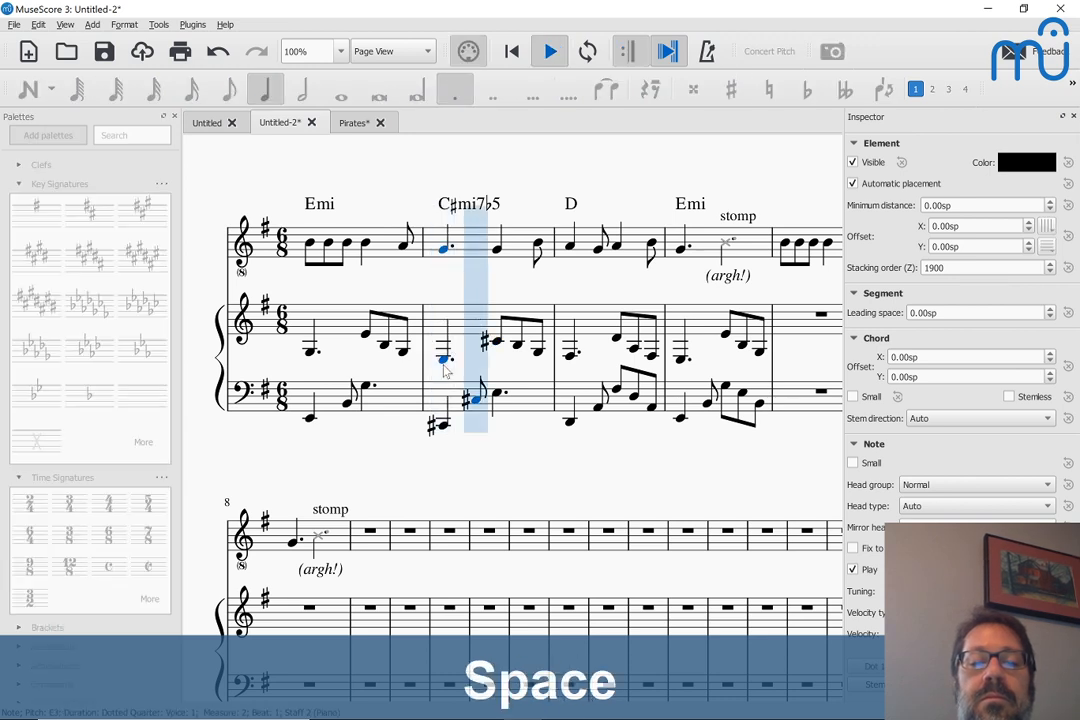
key("space")
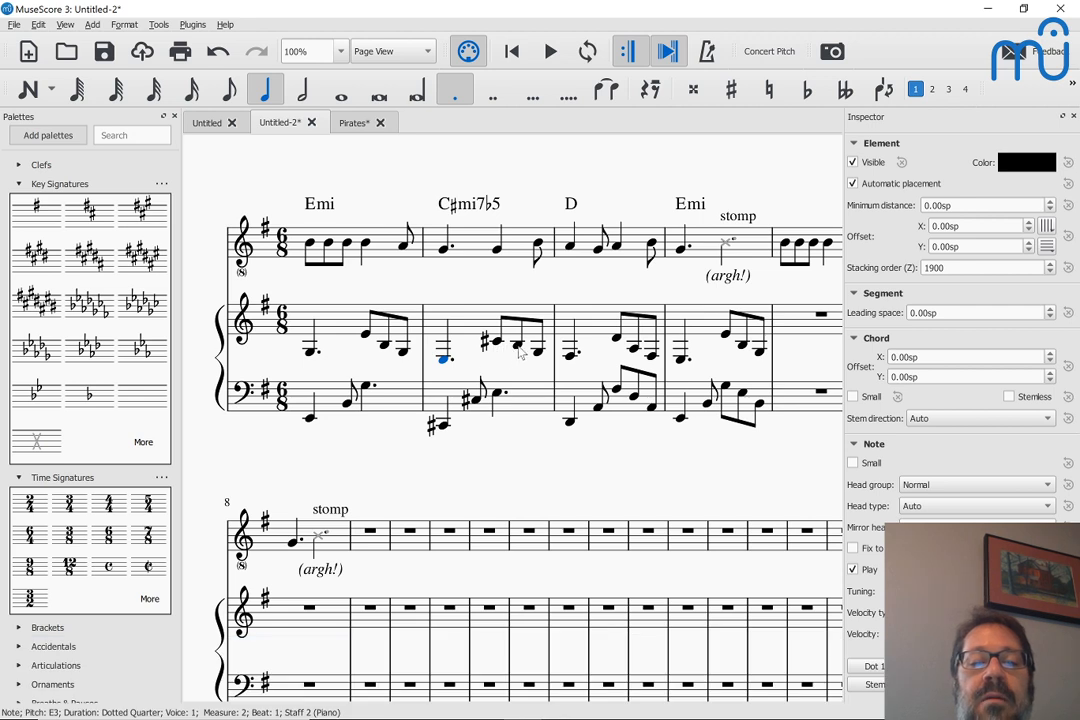
Return the beat-4 note of measure 2 in the piano's treble staff to E4
left_click(496, 342)
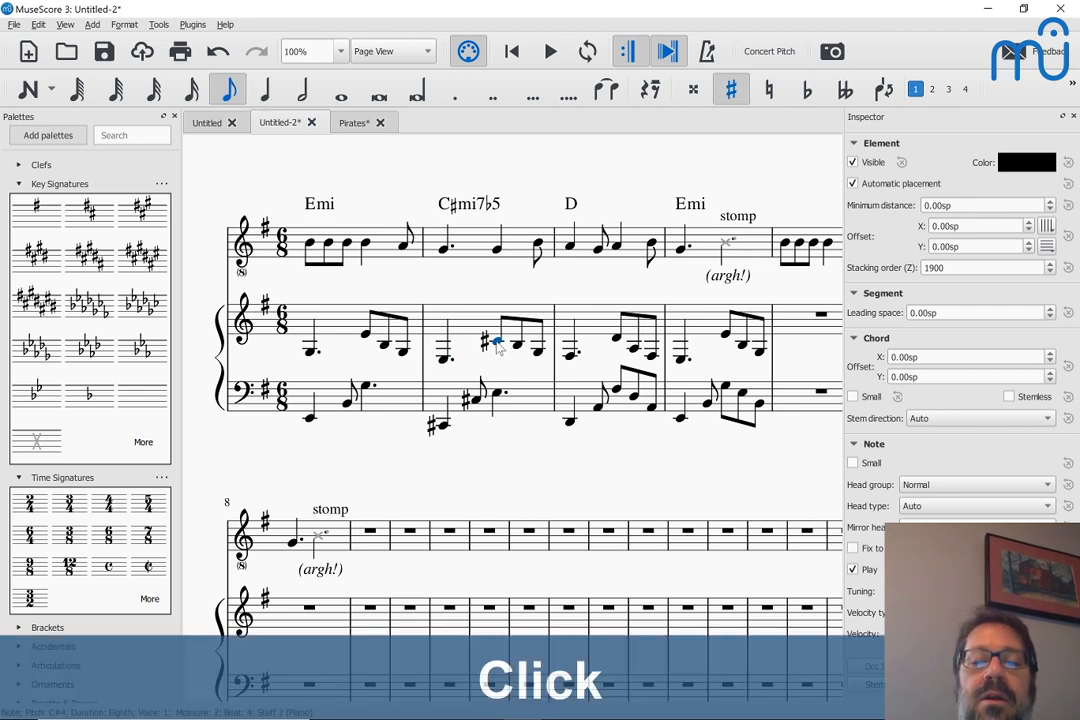
key("Up")
key("Up")
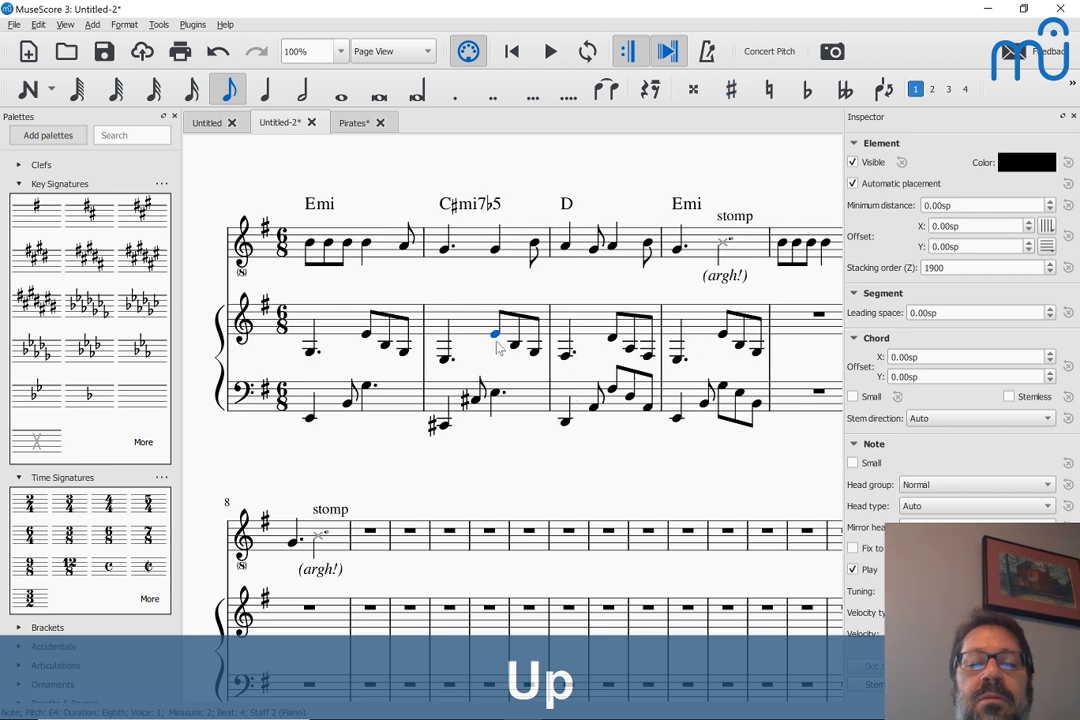
Play the score from the first treble-staff piano note of measure 2
left_click(446, 362)
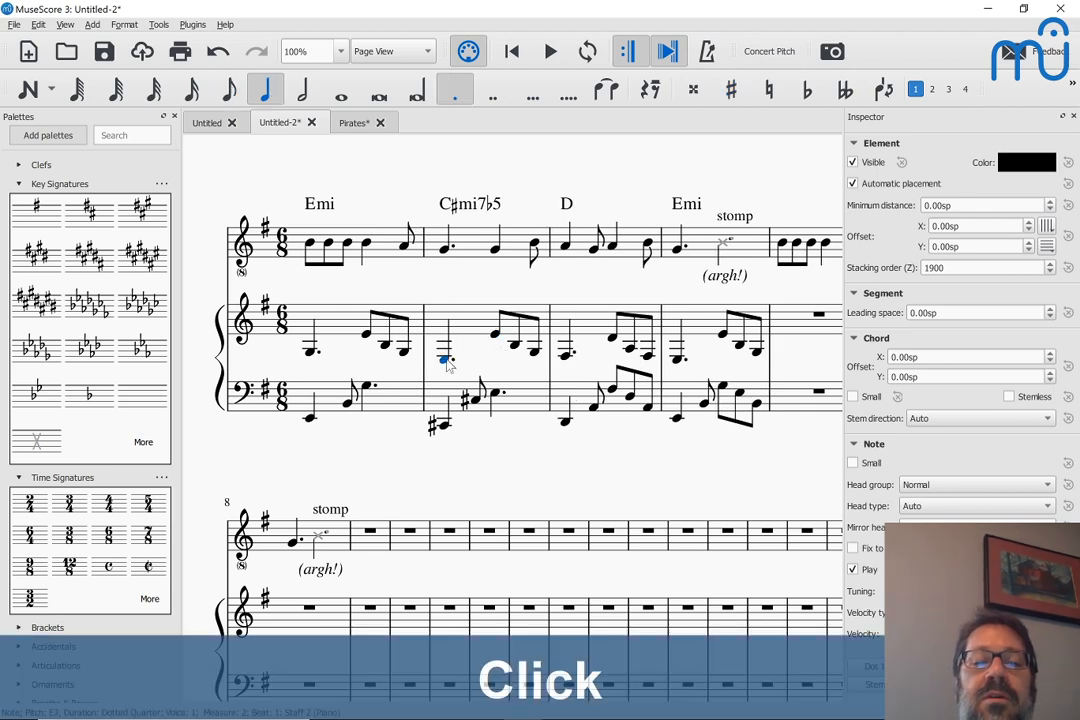
key("space")
key("space")
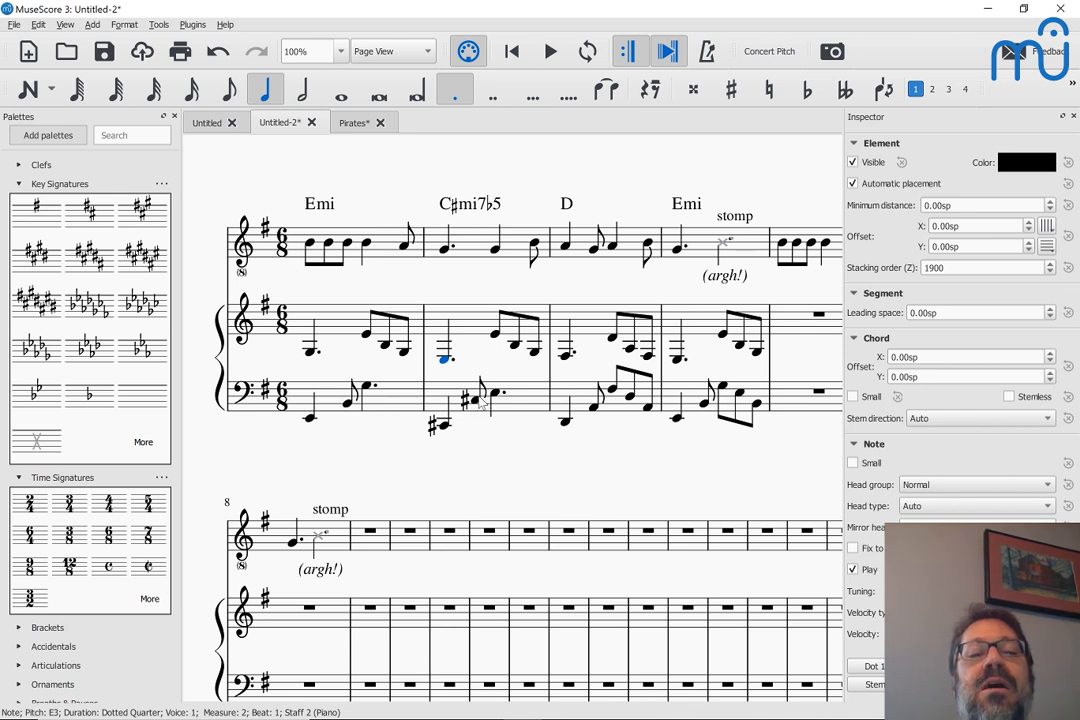
Lower the beat-3 note of measure 2 in the piano's bass staff to G2
left_click(476, 400)
key("Down")
key("Down")
key("Down")
key("Down")
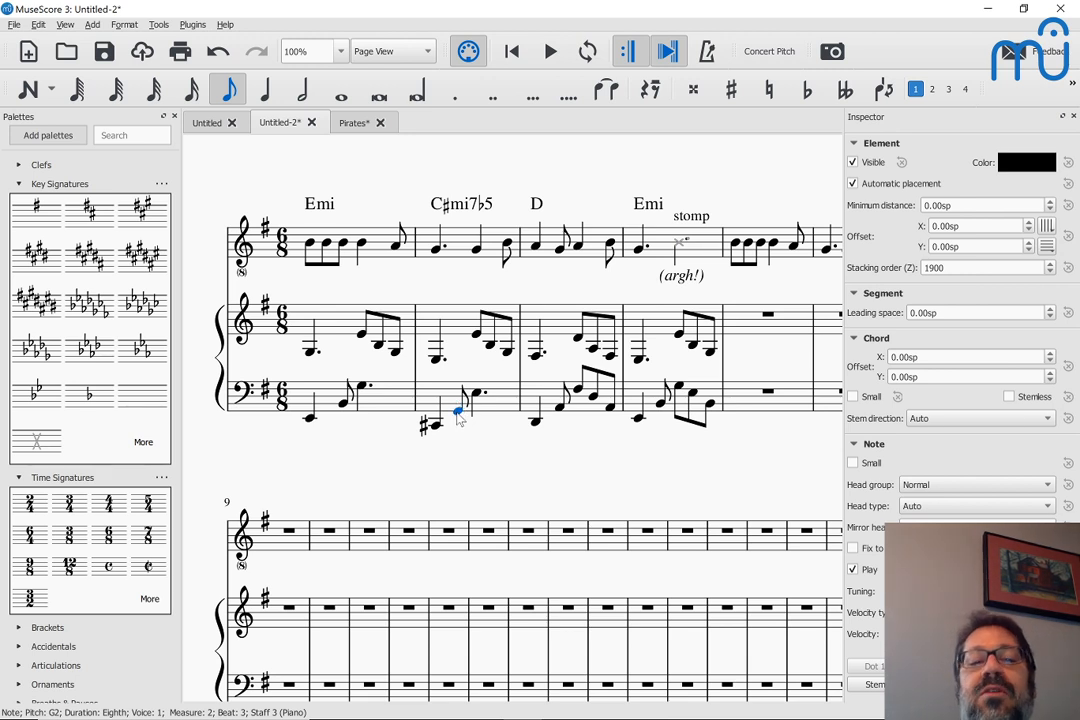
Play the score from the first bass note of measure 1 through measure 2
left_click(306, 420)
key("space")
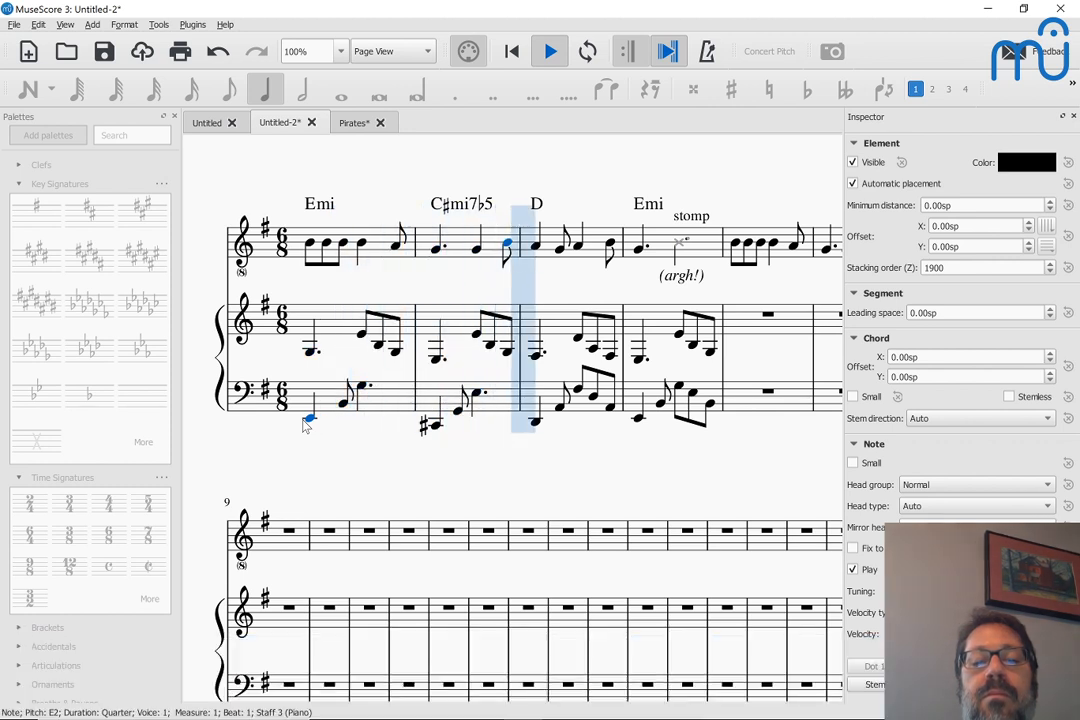
key("space")
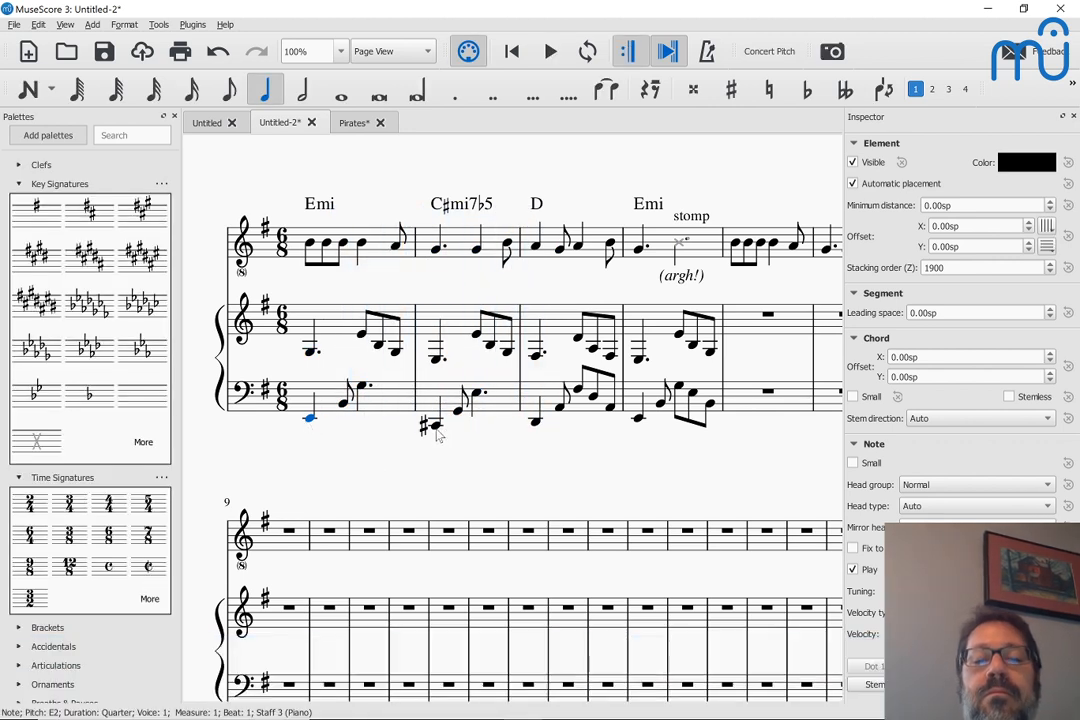
Step through the bass-staff notes of measure 2 one by one to hear the broken chord
left_click(435, 428)
key("Right")
key("Right")
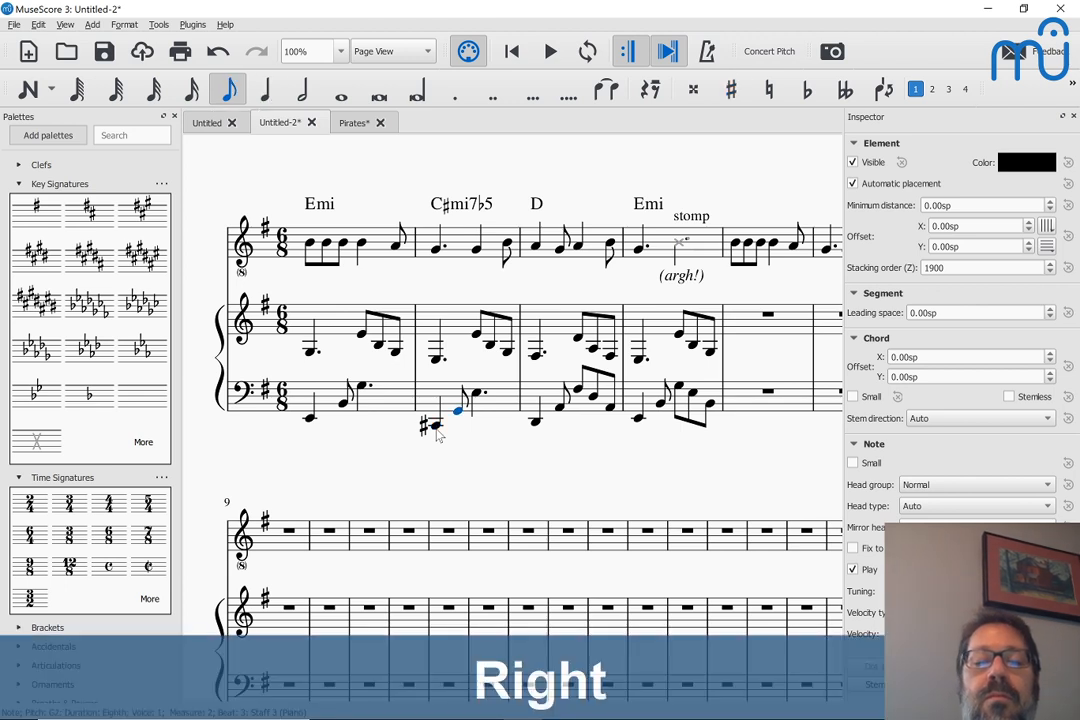
key("Left")
key("Left")
key("Right")
key("Right")
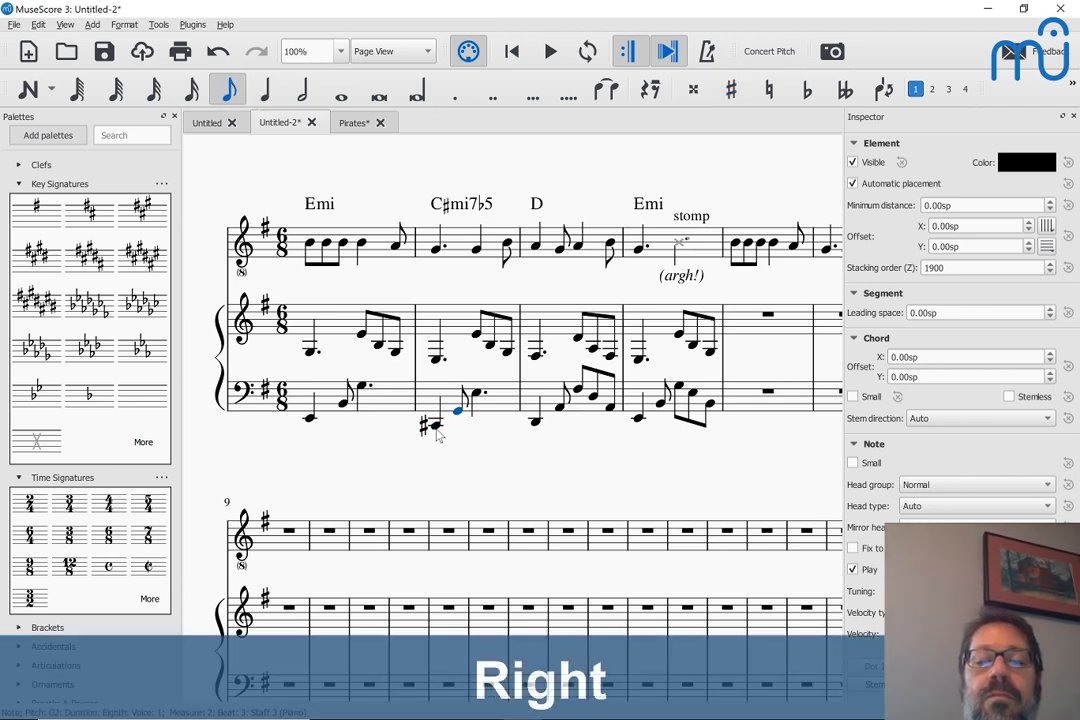
Lengthen the beat-4 notes in the piano's bass staff to dotted quarters in measures 3 and 4
left_click(578, 389)
key("5")
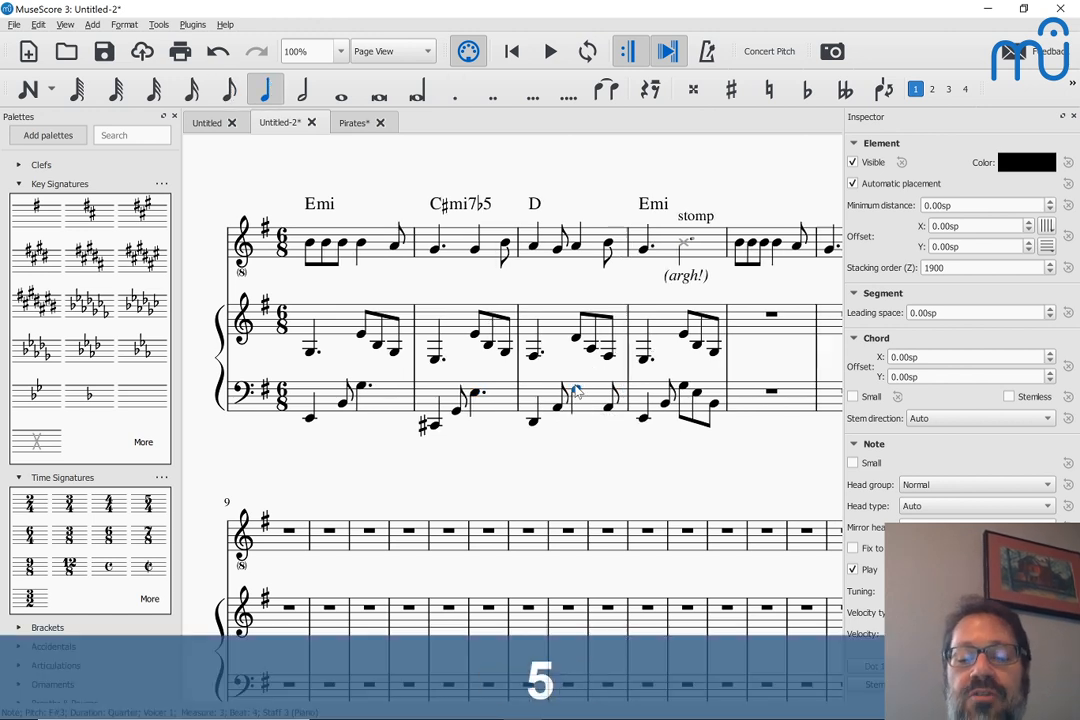
key("period")
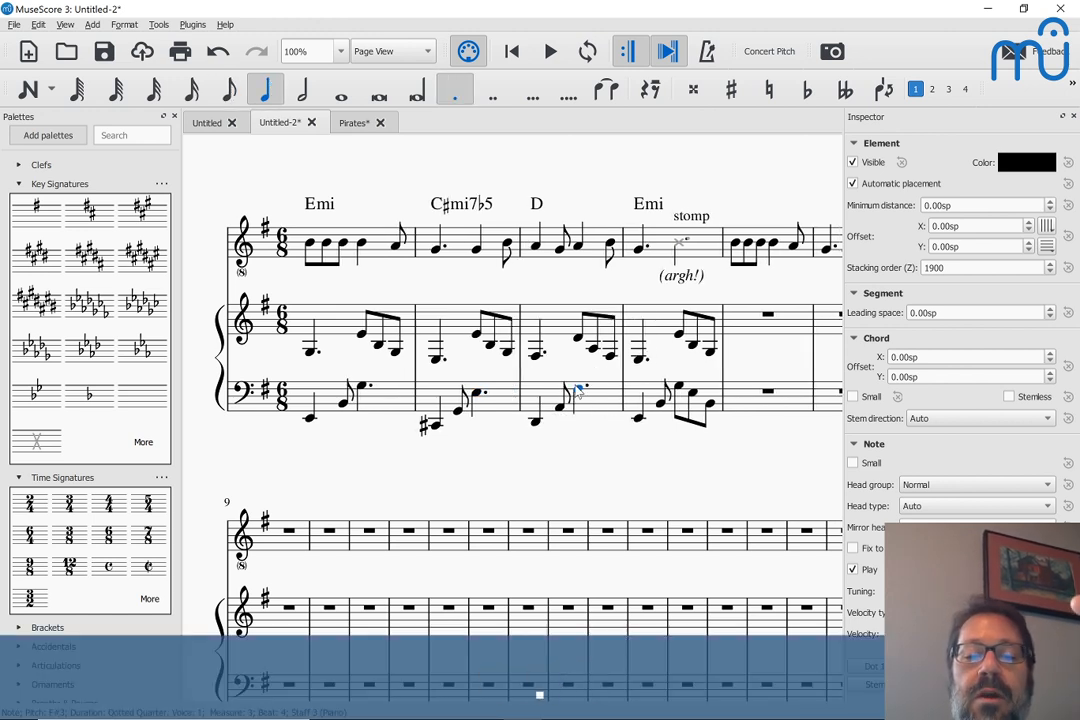
left_click(638, 420)
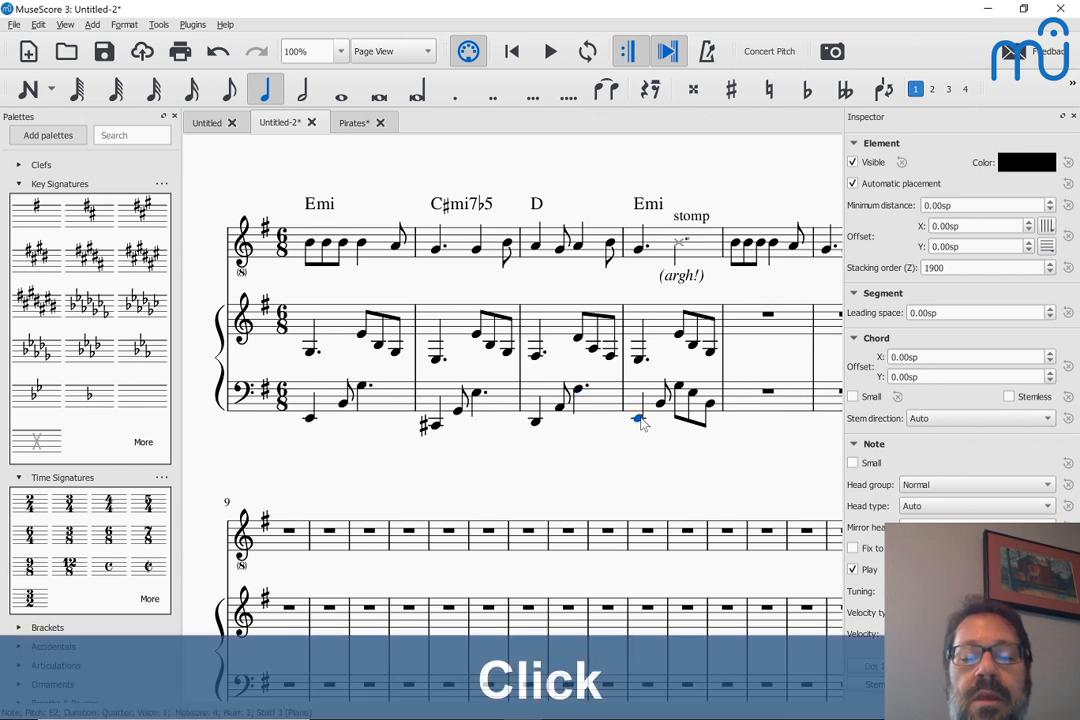
key("Right")
key("Right")
key("5")
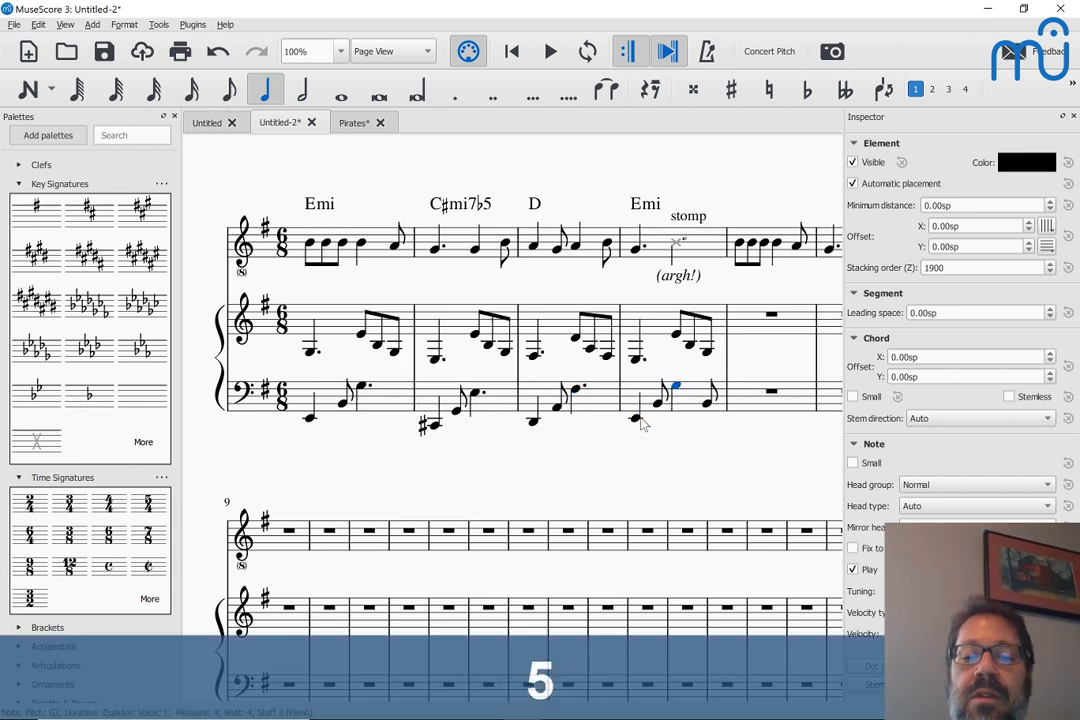
key("period")
key("Escape")
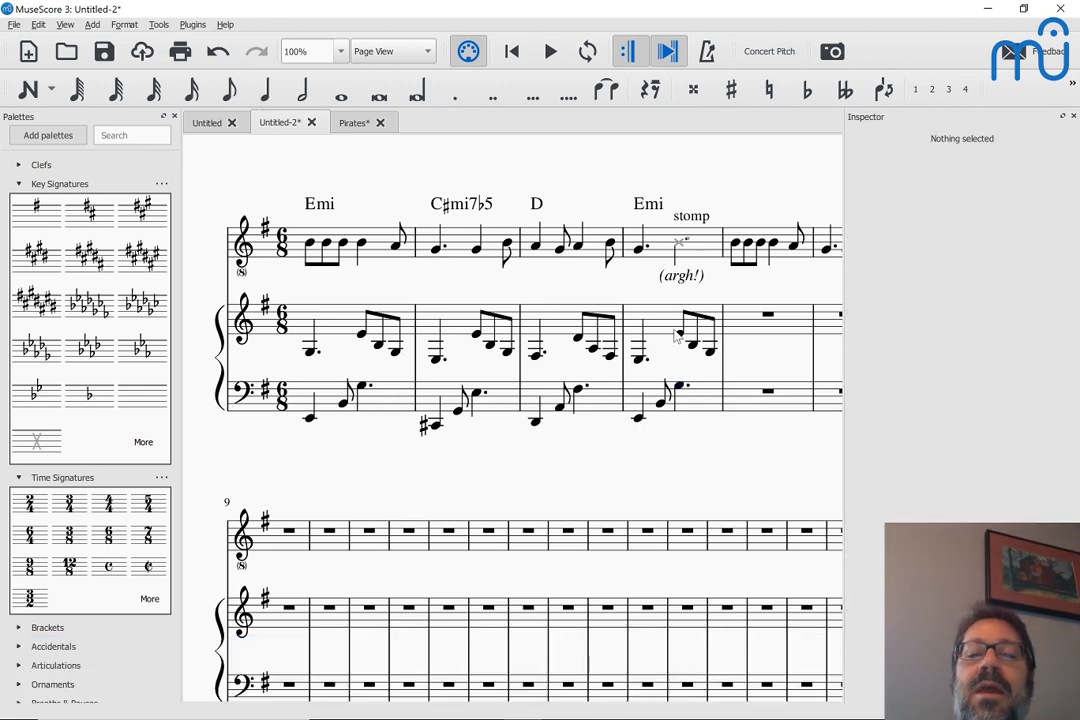
Compare the G3 notes of both hands in measure 1, and shorten the beat-4 bass note to a quarter note
left_click(362, 388)
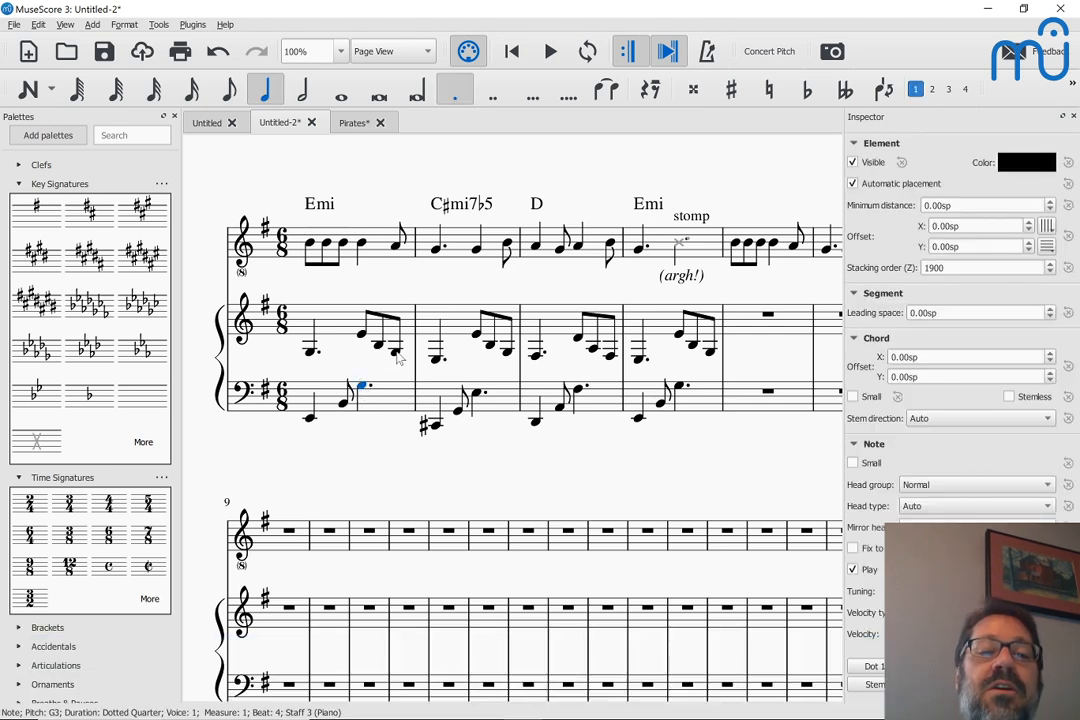
left_click(395, 351)
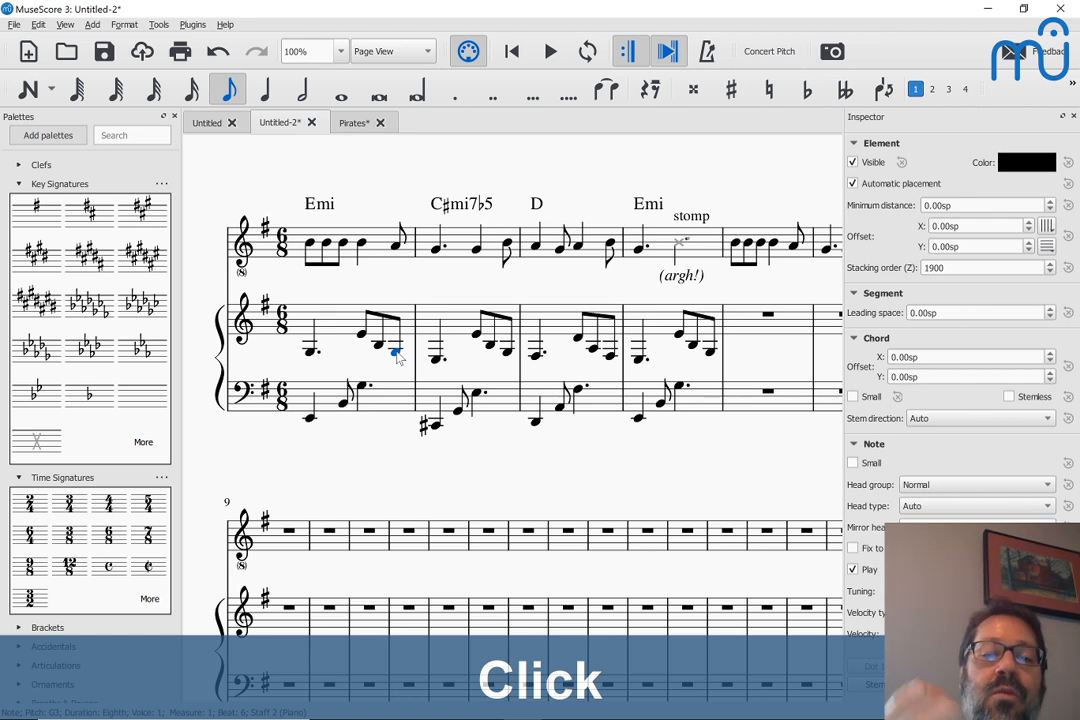
left_click(362, 390)
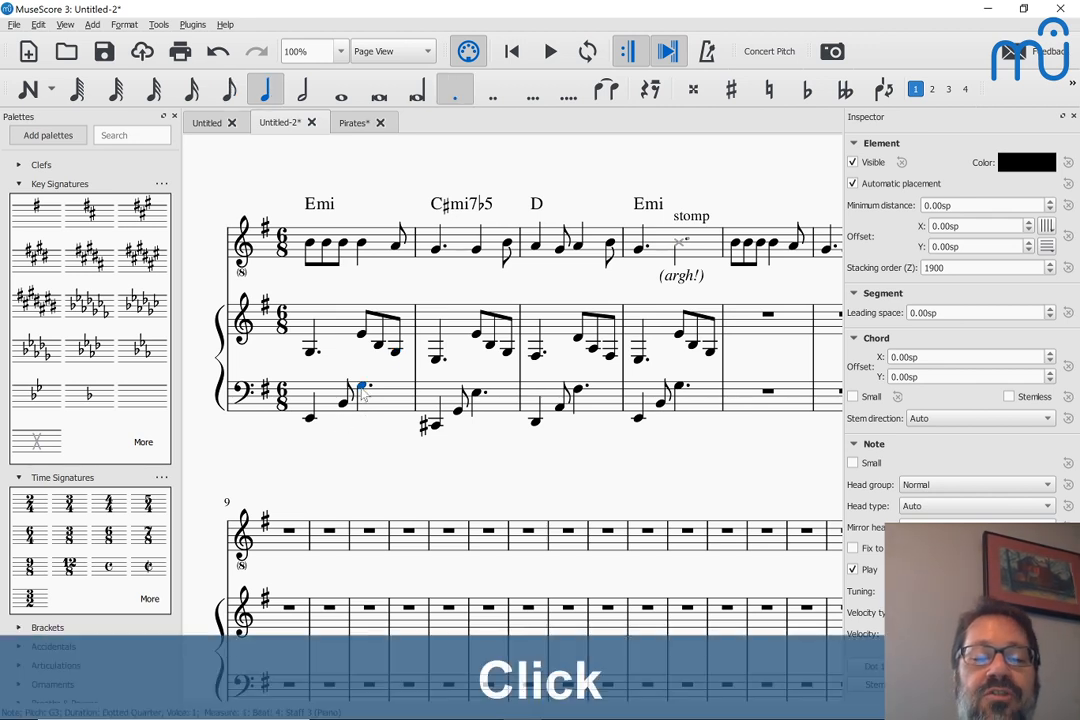
key("5")
key("Right")
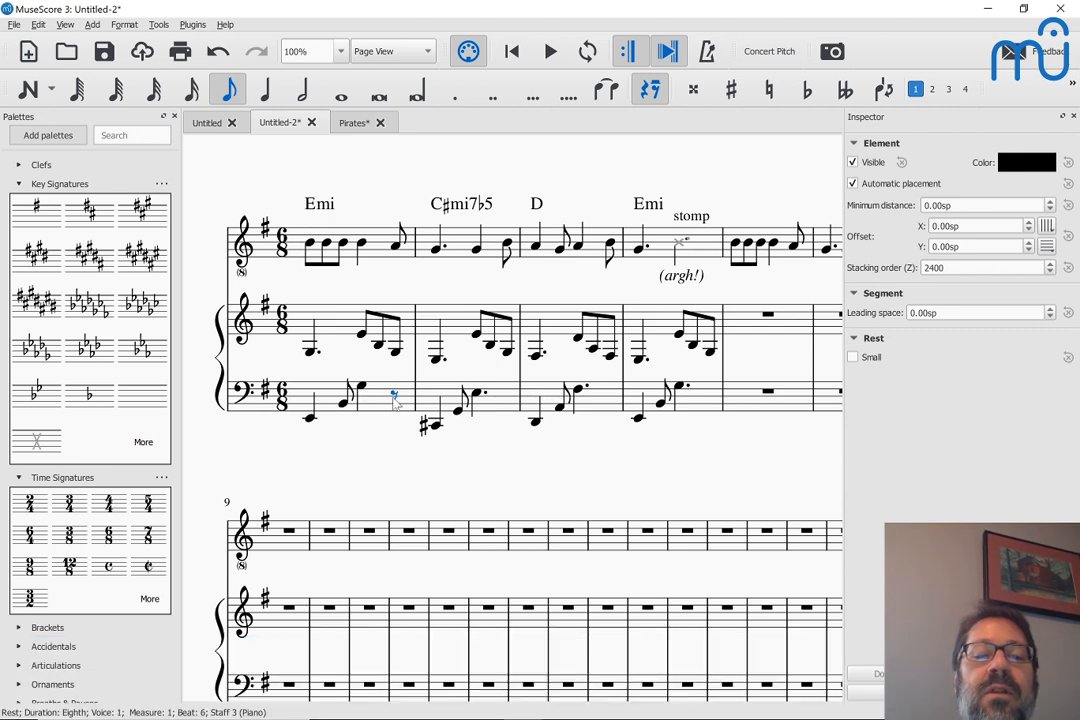
left_click(395, 399)
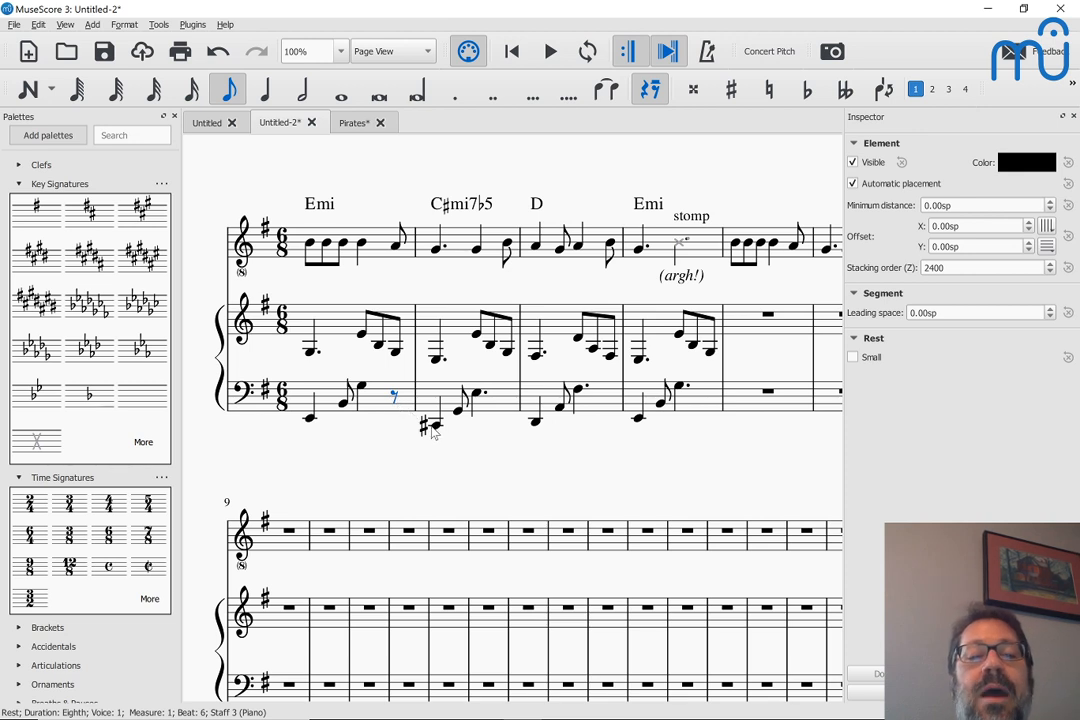
Shorten the beat-4 notes in the piano's bass staff to quarter notes in measures 2, 3 and 4
left_click(433, 426)
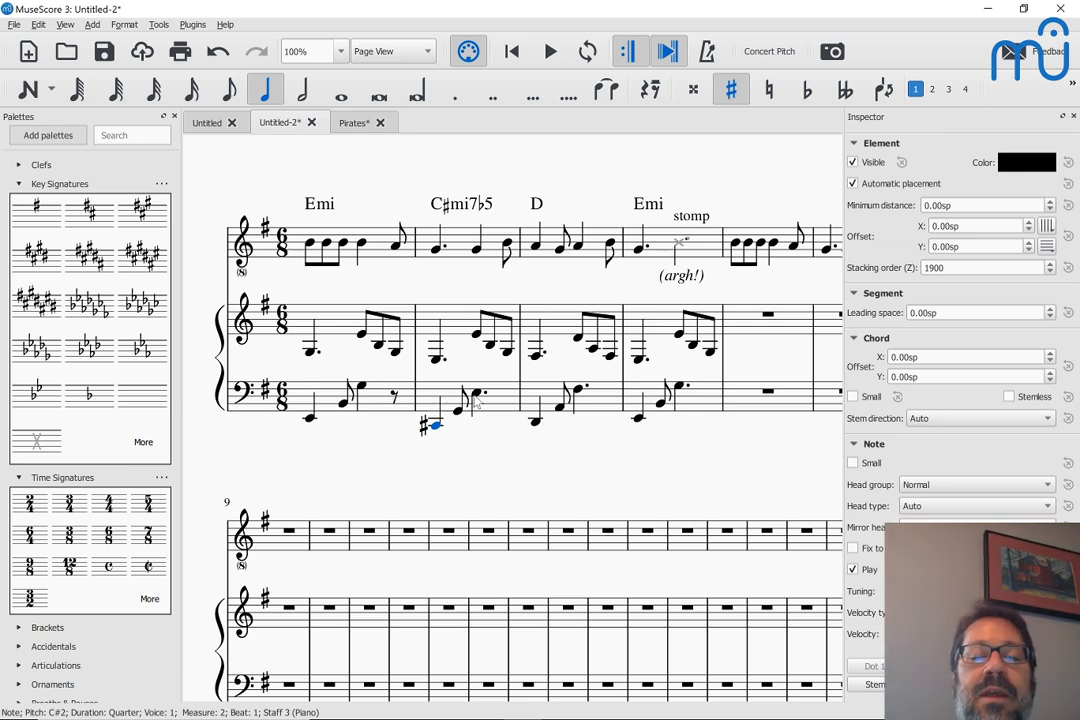
left_click(476, 395)
key("5")
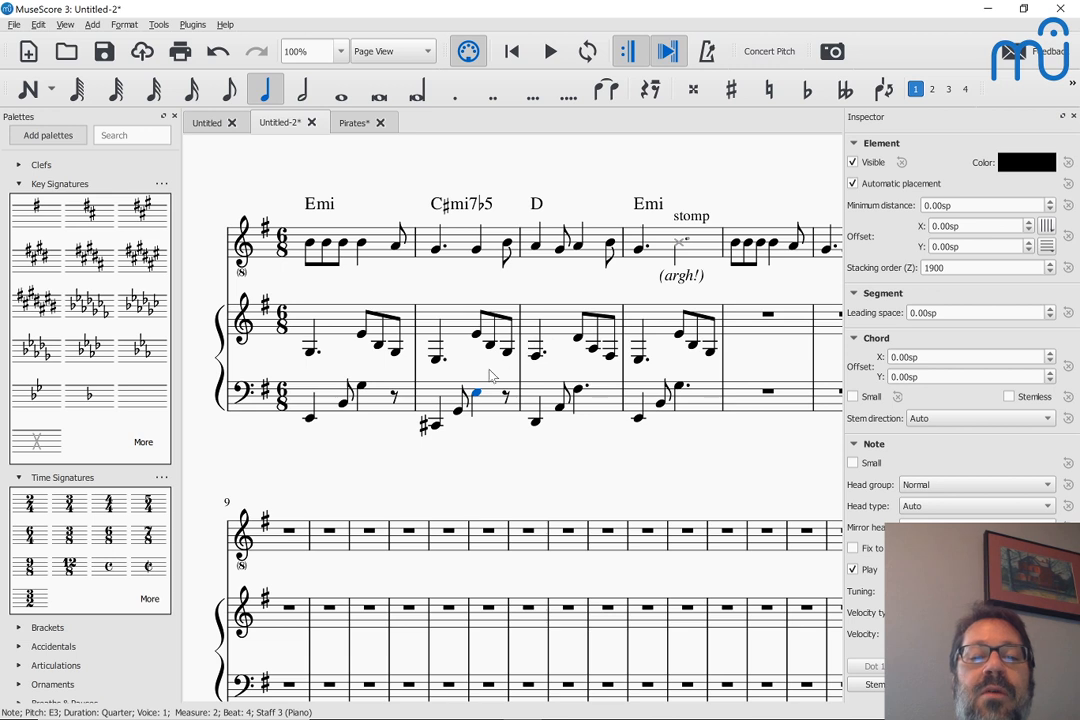
left_click(580, 391)
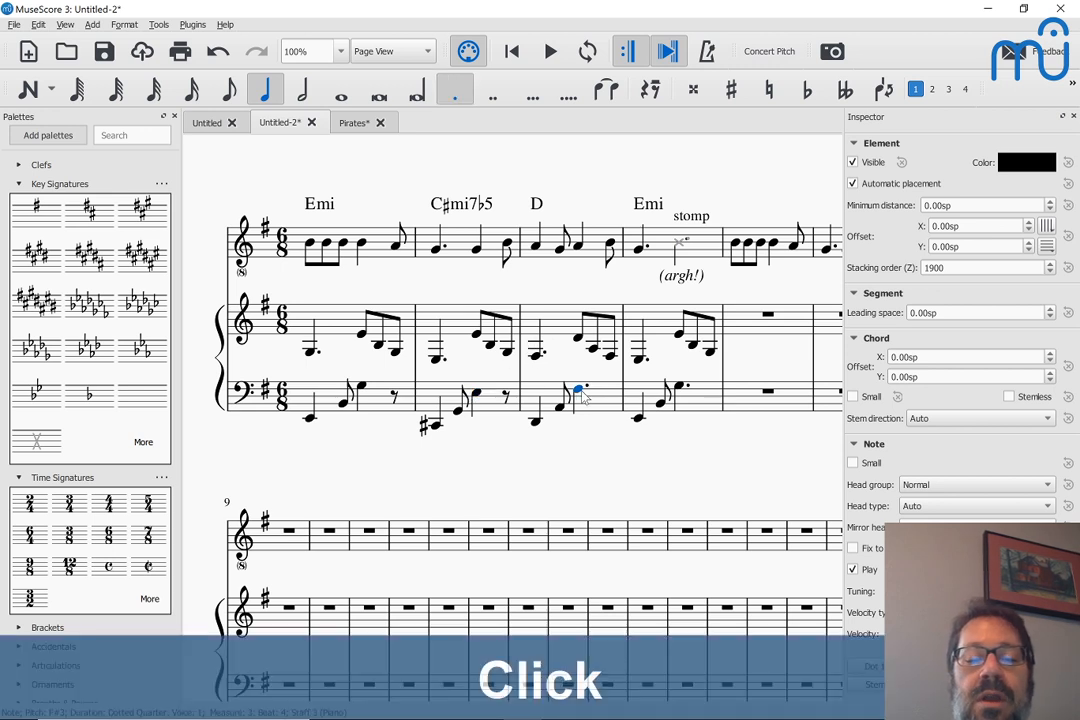
key("5")
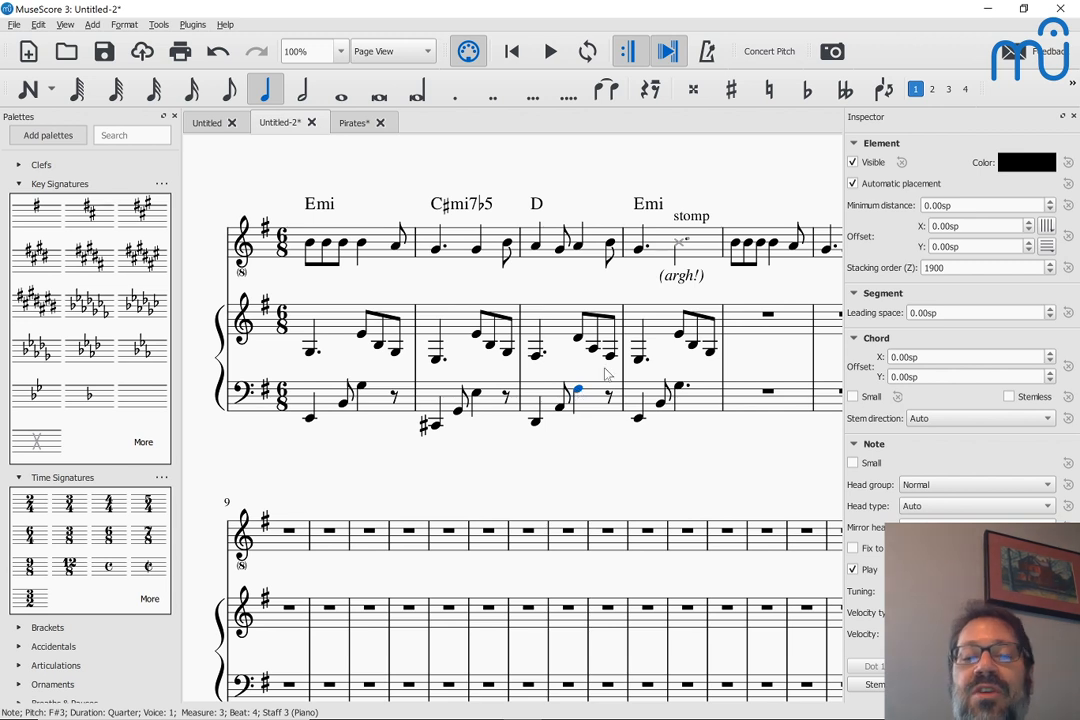
left_click(680, 387)
key("5")
key("Escape")
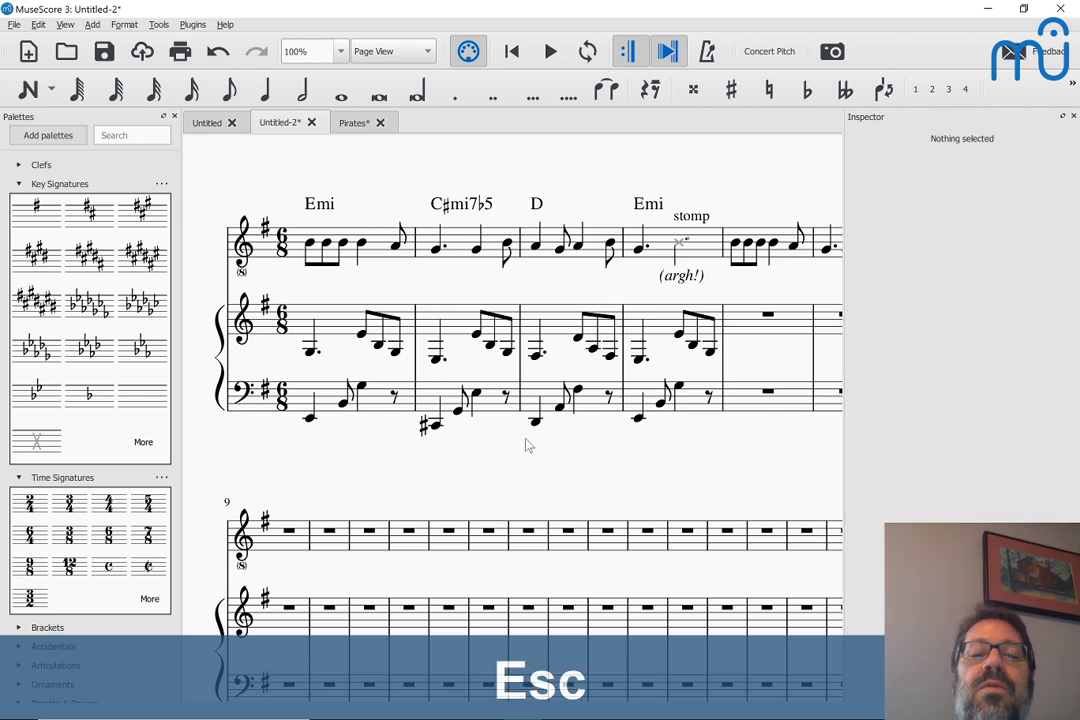
Play the score from the first bass note through measure 4 to hear the shortened left-hand notes
left_click(310, 419)
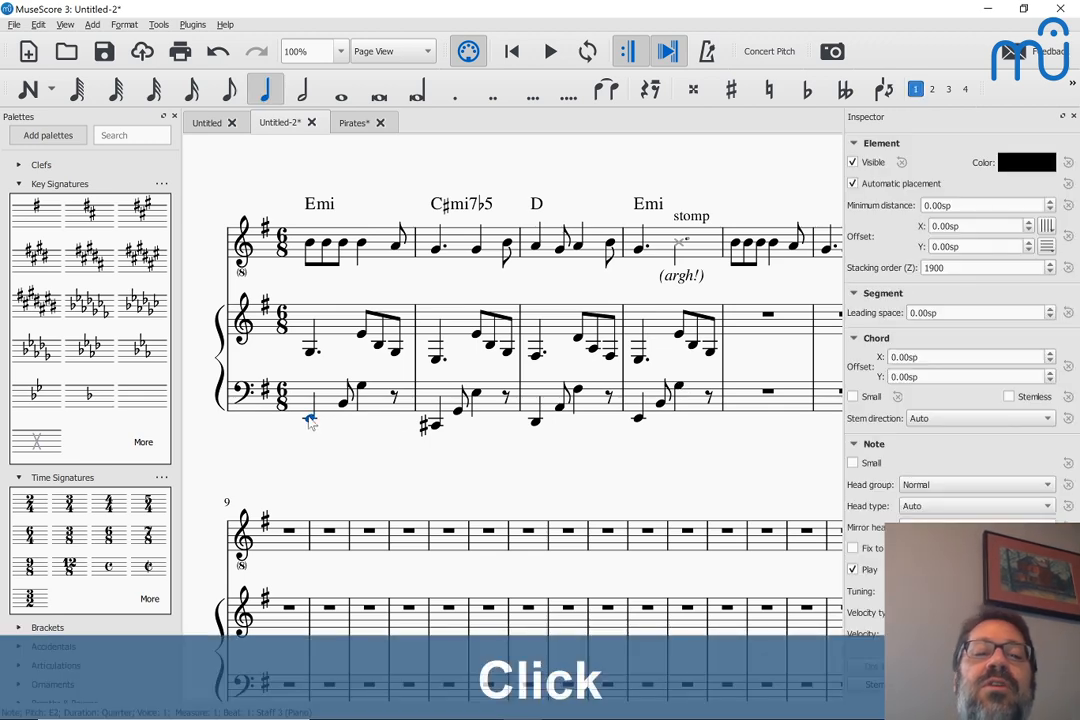
key("space")
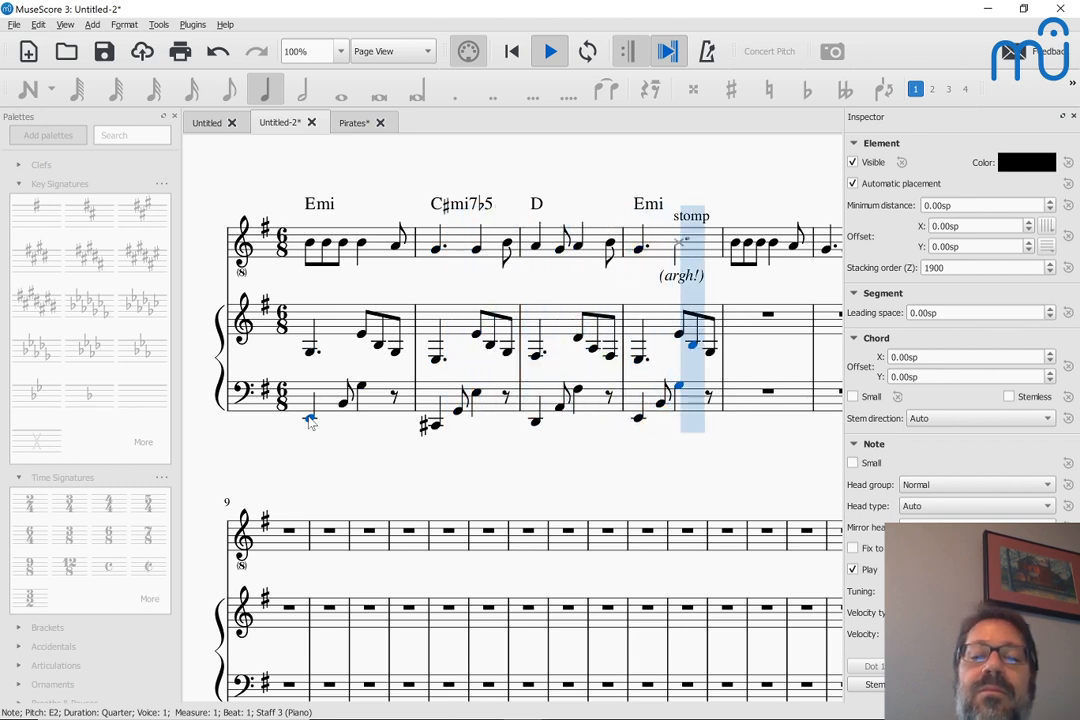
key("space")
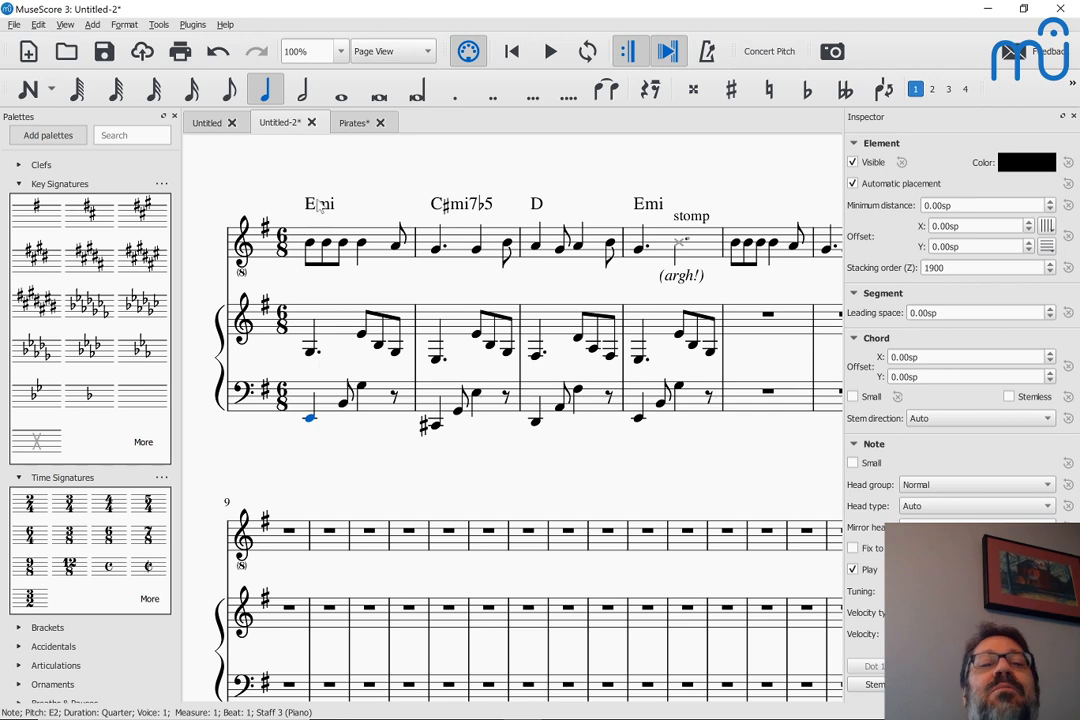
Switch to Chrome and examine the piano accompaniments in the Imagine and Schumann Dichterliebe scores
key("alt+Tab")
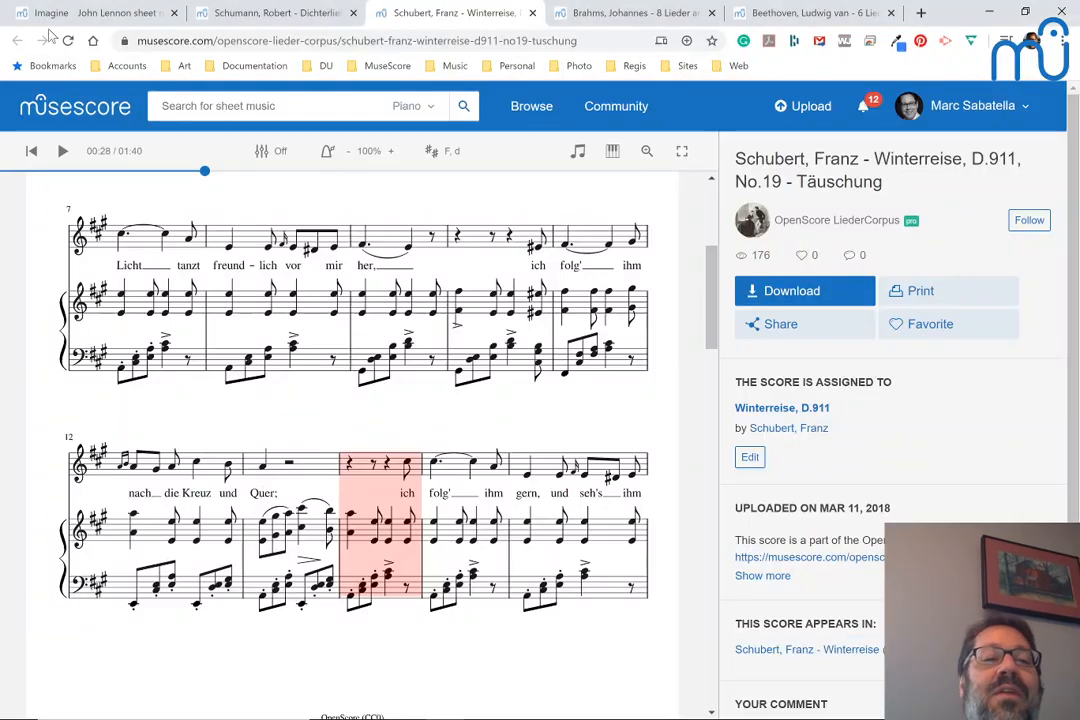
left_click(56, 20)
left_click(56, 20)
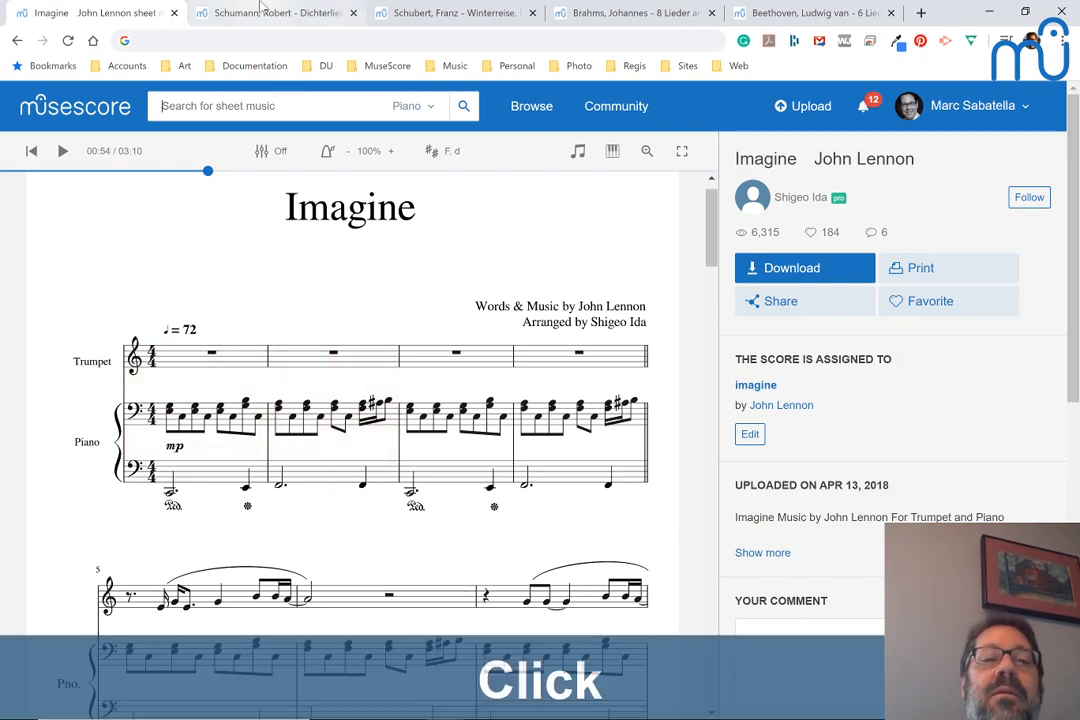
left_click(223, 13)
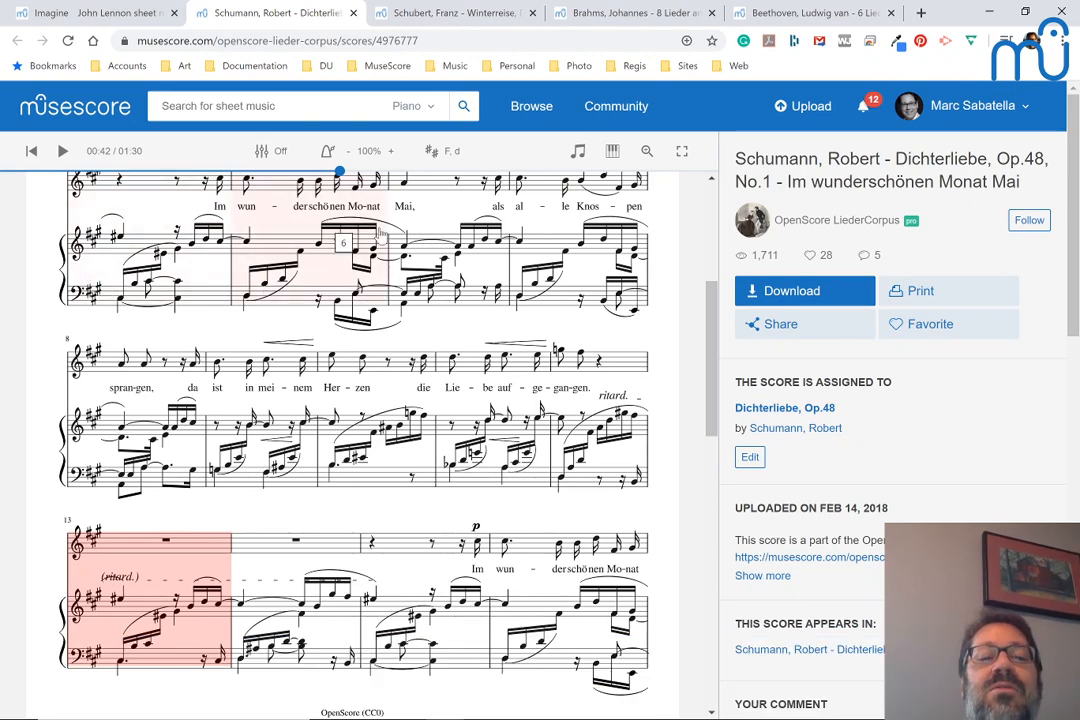
scroll(318, 240, "up", 2)
scroll(328, 228, "up", 2)
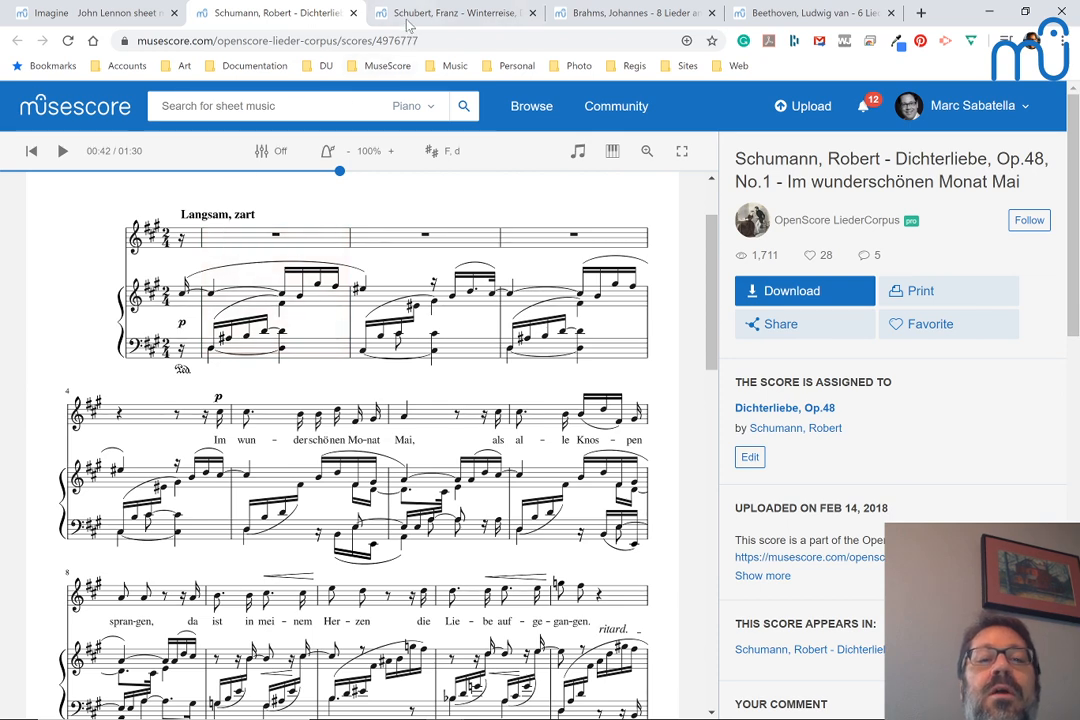
Examine the accompaniments in the Schubert Winterreise, Brahms Op.14 and Beethoven Op.48 scores, and switch back to MuseScore
left_click(403, 15)
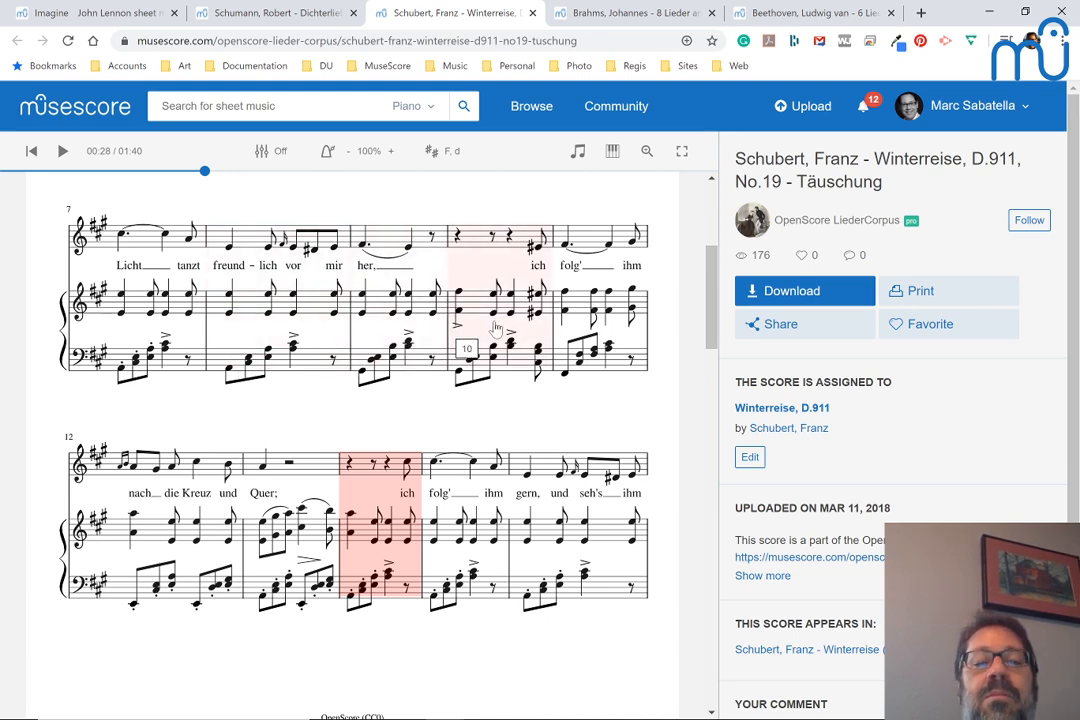
scroll(425, 290, "up", 3)
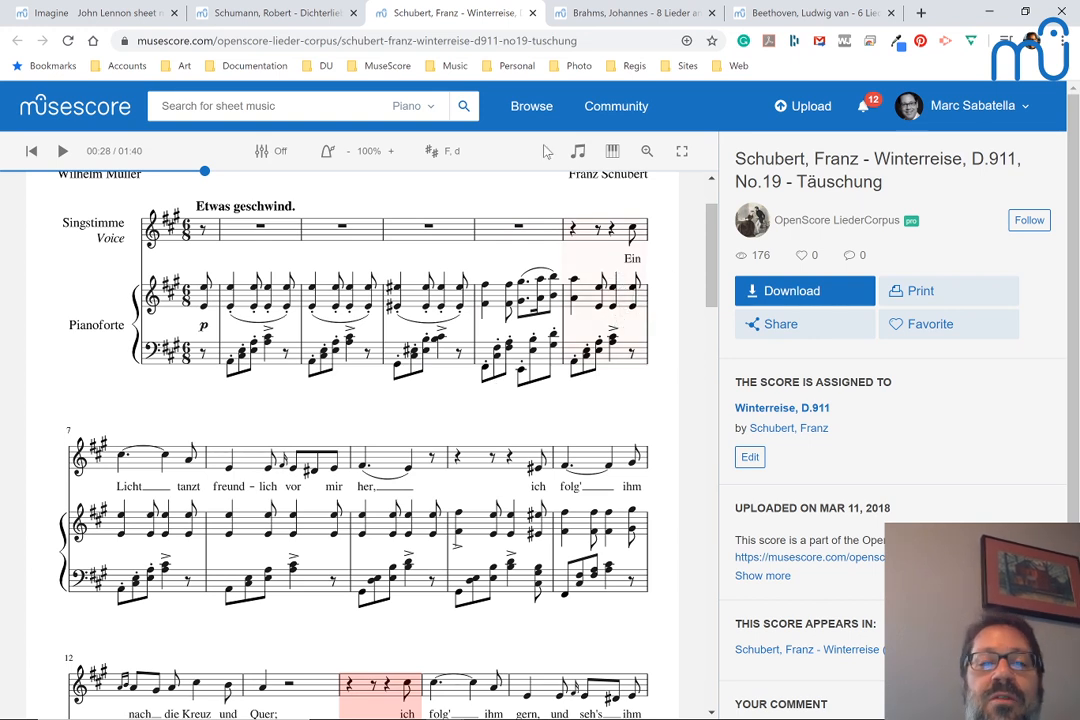
left_click(587, 22)
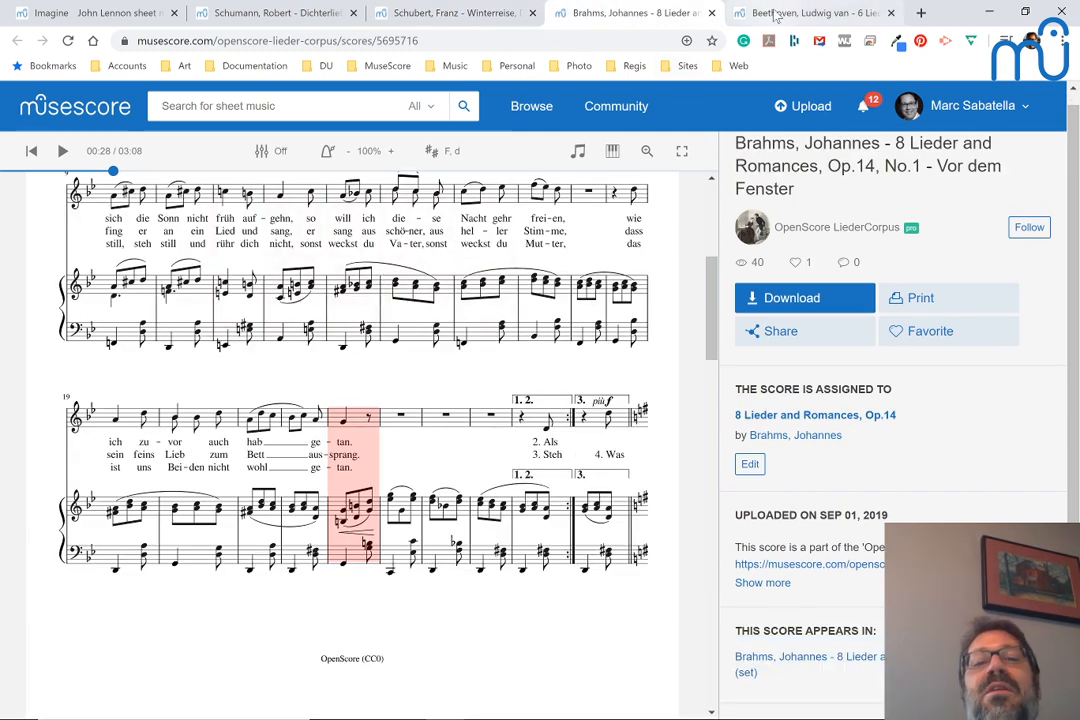
left_click(740, 13)
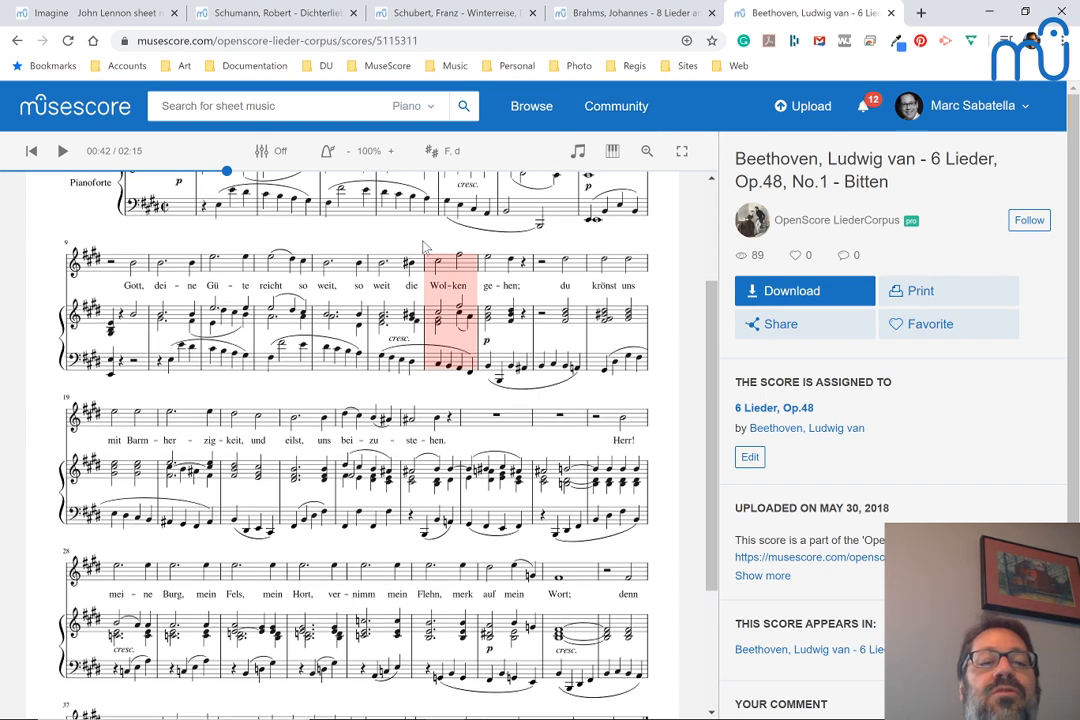
scroll(422, 246, "up", 2)
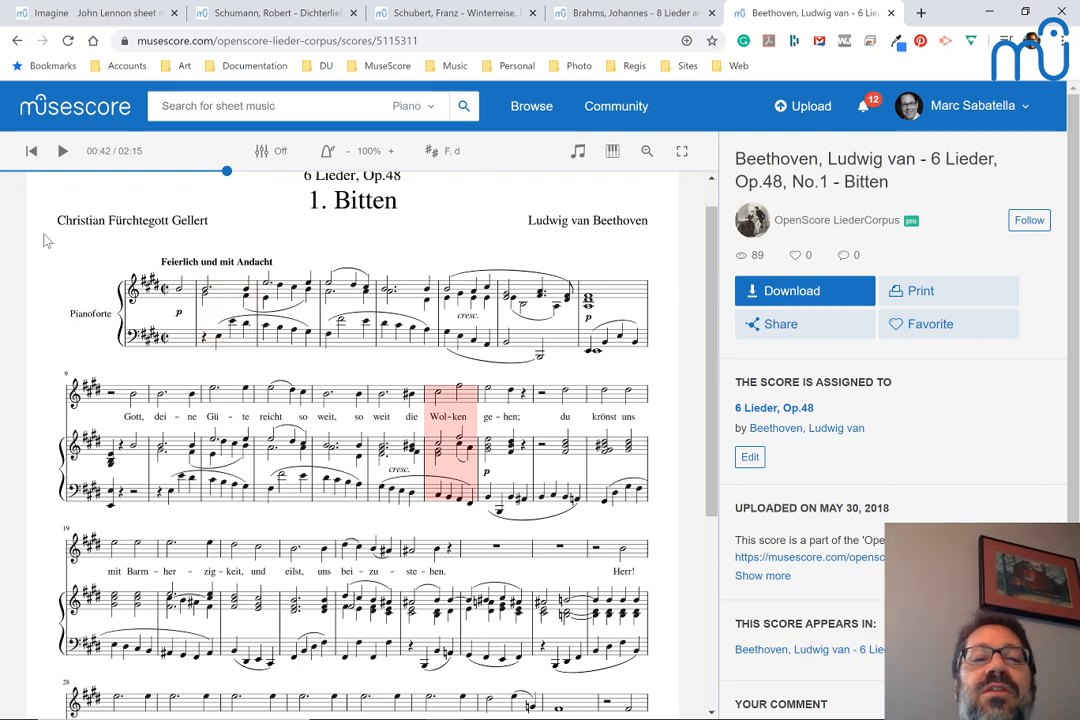
key("alt+Tab")
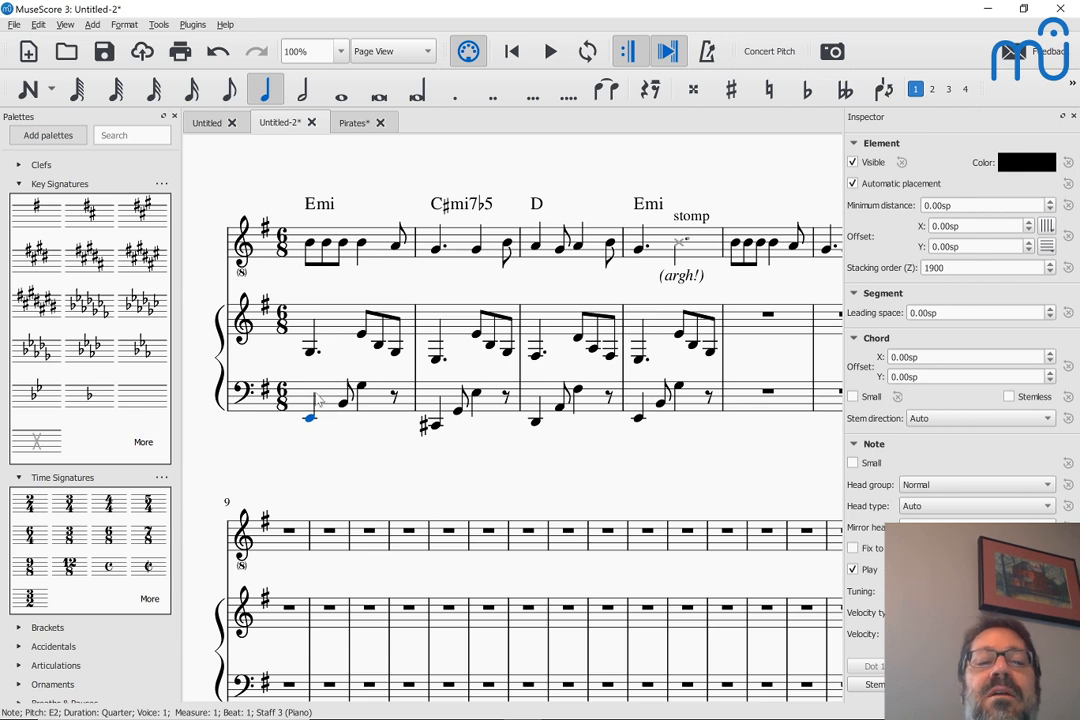
Enter a quarter-note E on the first beat of measure 10 in the voice staff
left_click(329, 251)
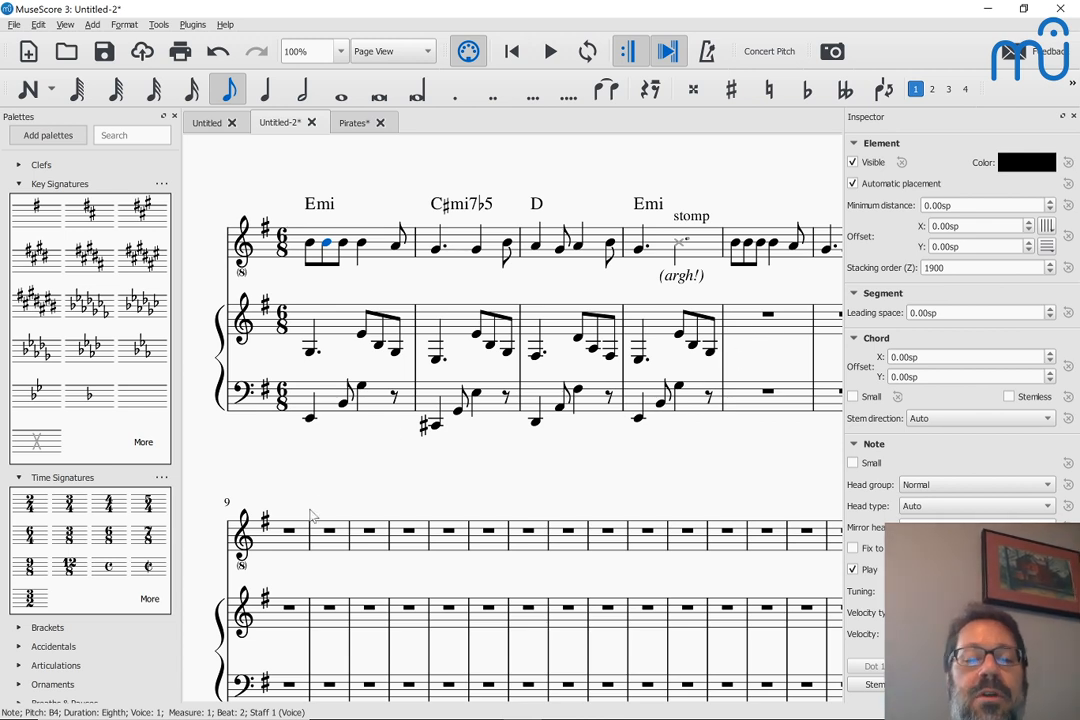
left_click(337, 542)
key("n")
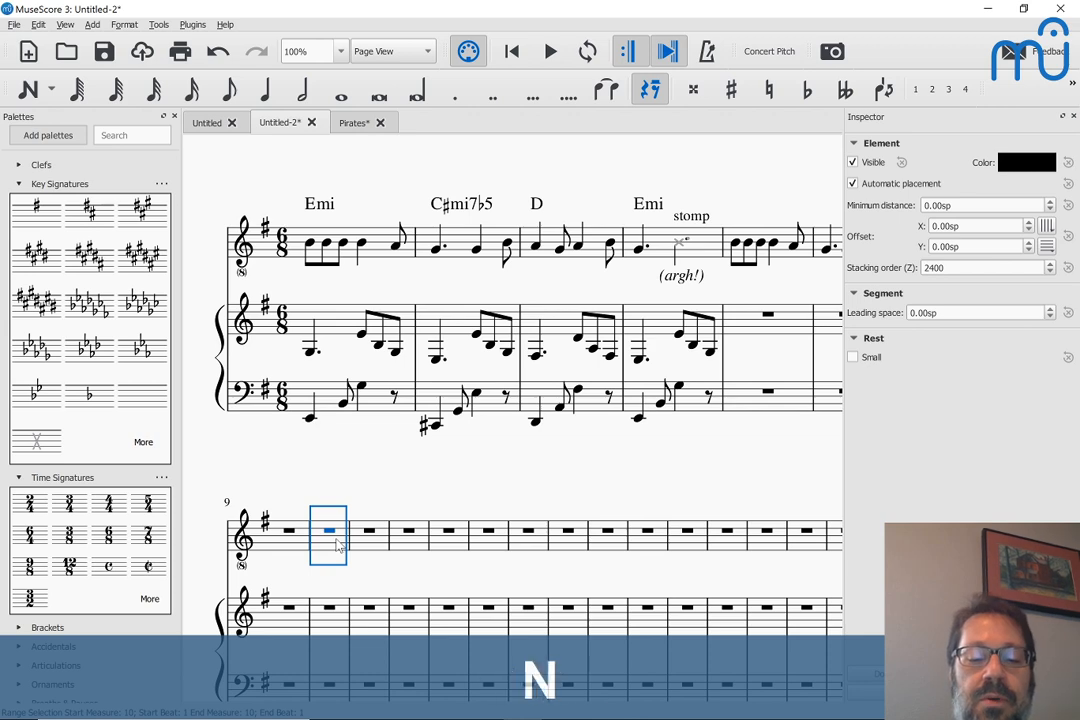
key("e")
key("Escape")
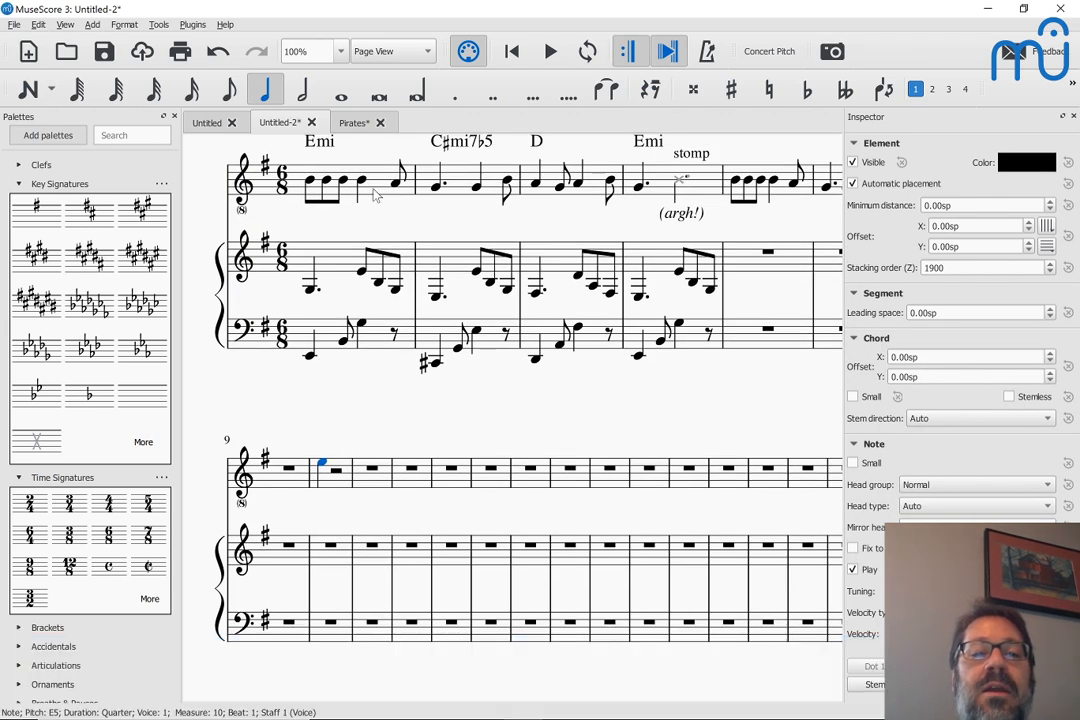
Select measure 3 of Part 2 in the Pirates score and measure 1 of the voice staff in Untitled-2
left_click(352, 122)
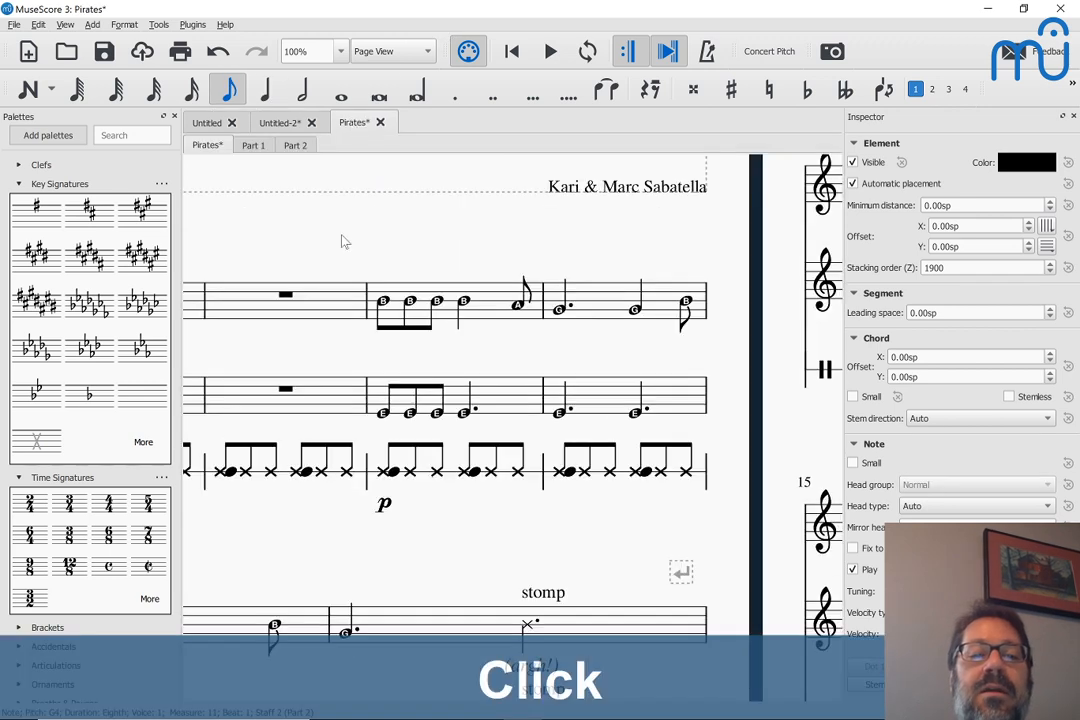
left_click(495, 395)
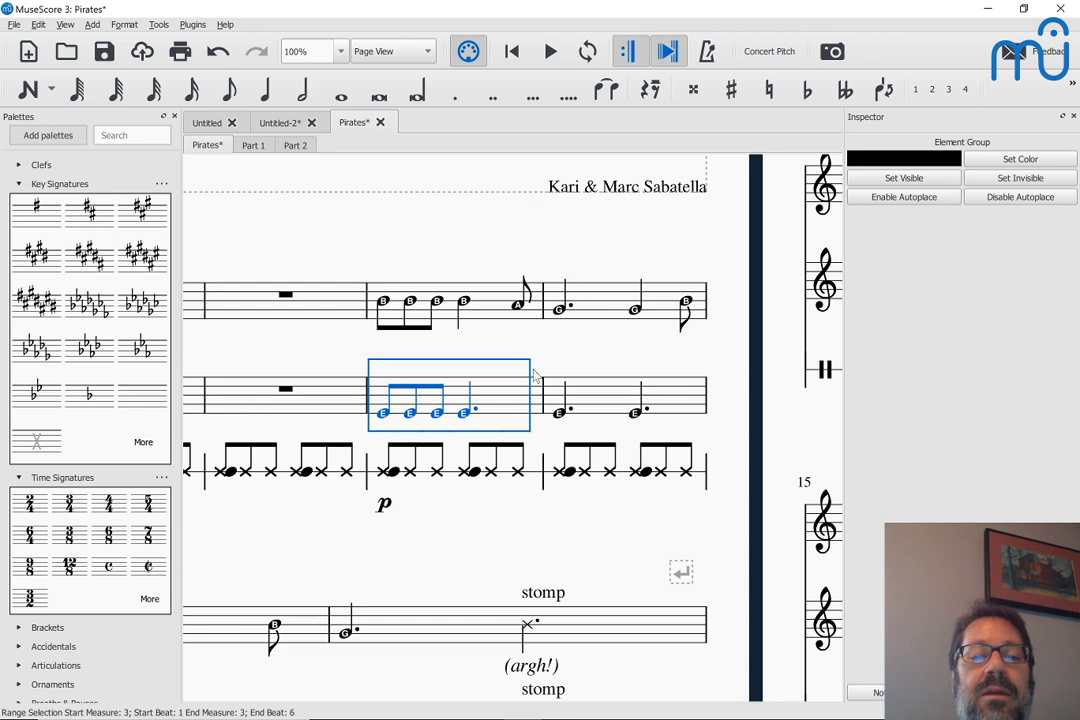
left_click(285, 122)
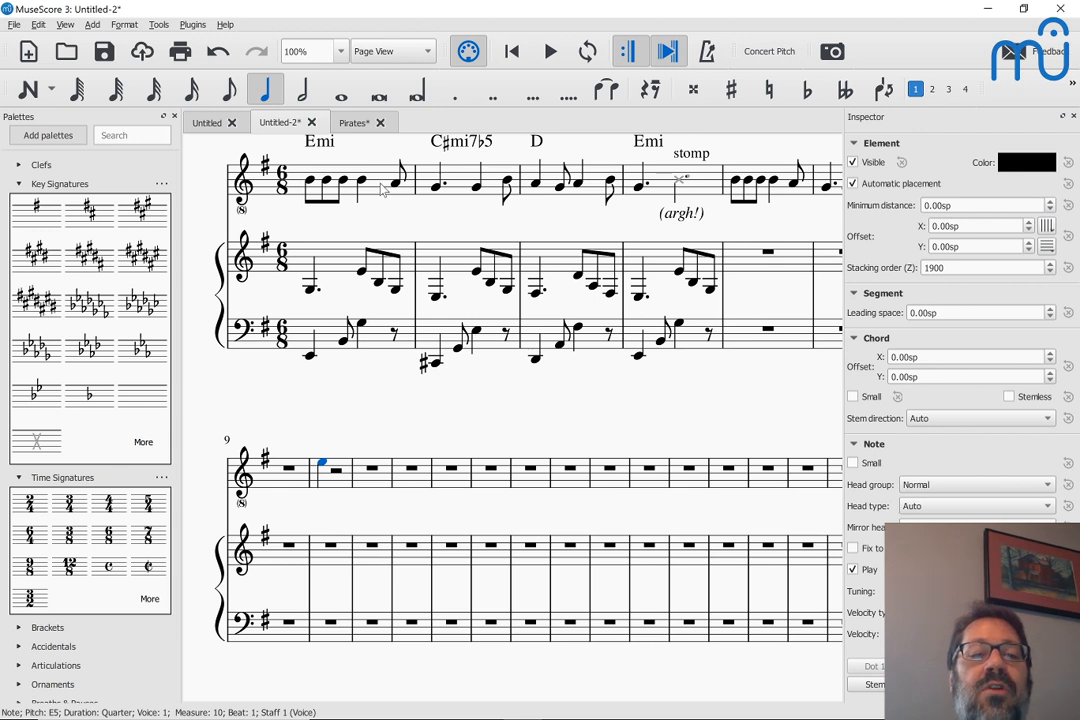
left_click(382, 191)
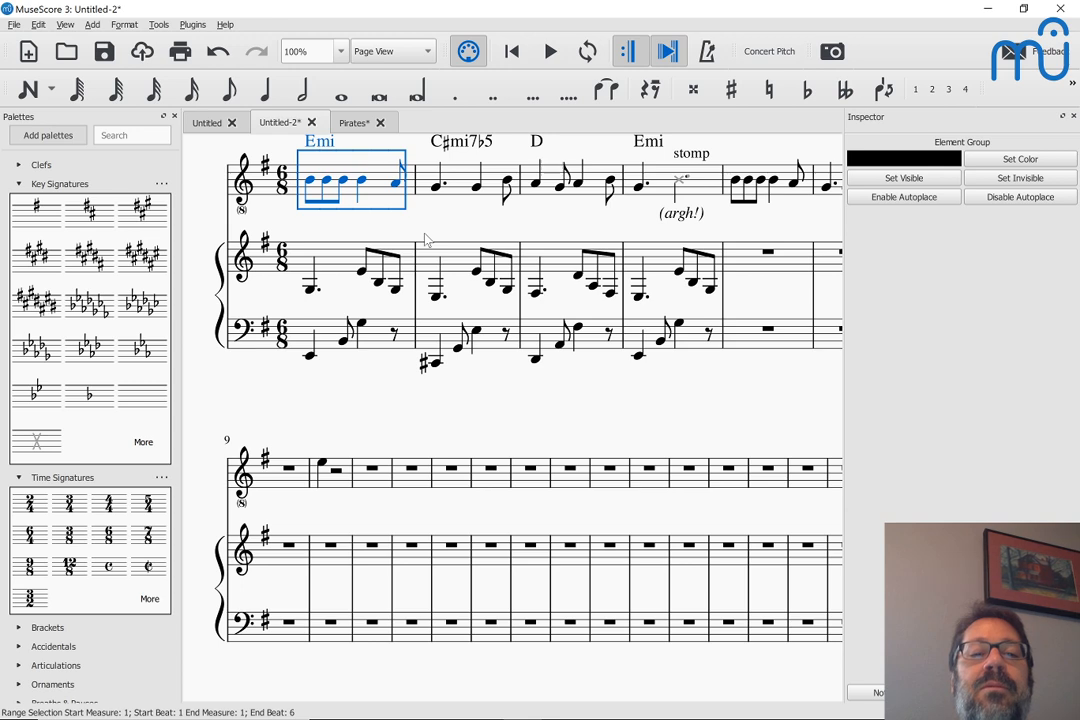
key("alt+Tab")
key("alt+Tab")
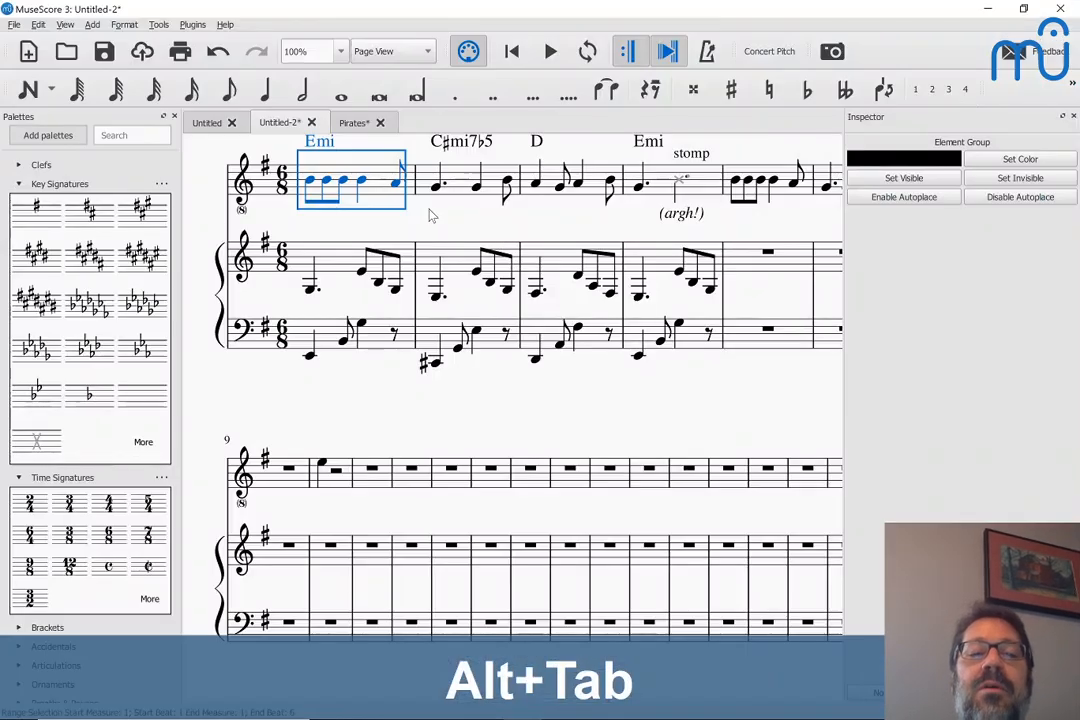
Return to the Pirates score and show the Selection Filter
left_click(354, 122)
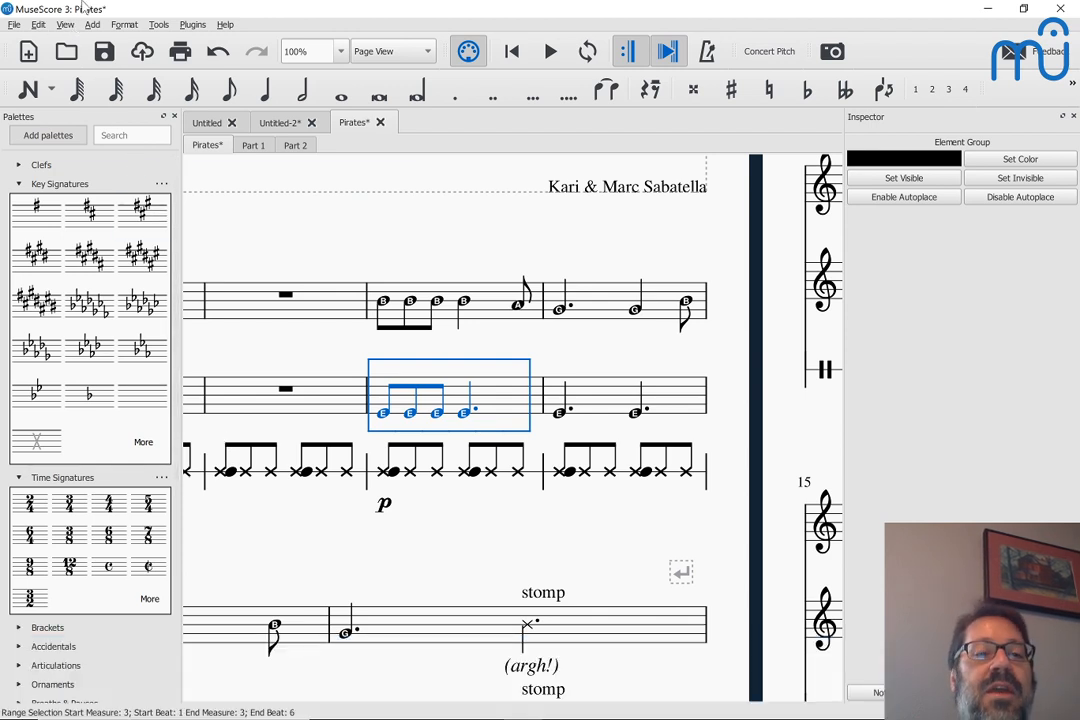
left_click(64, 25)
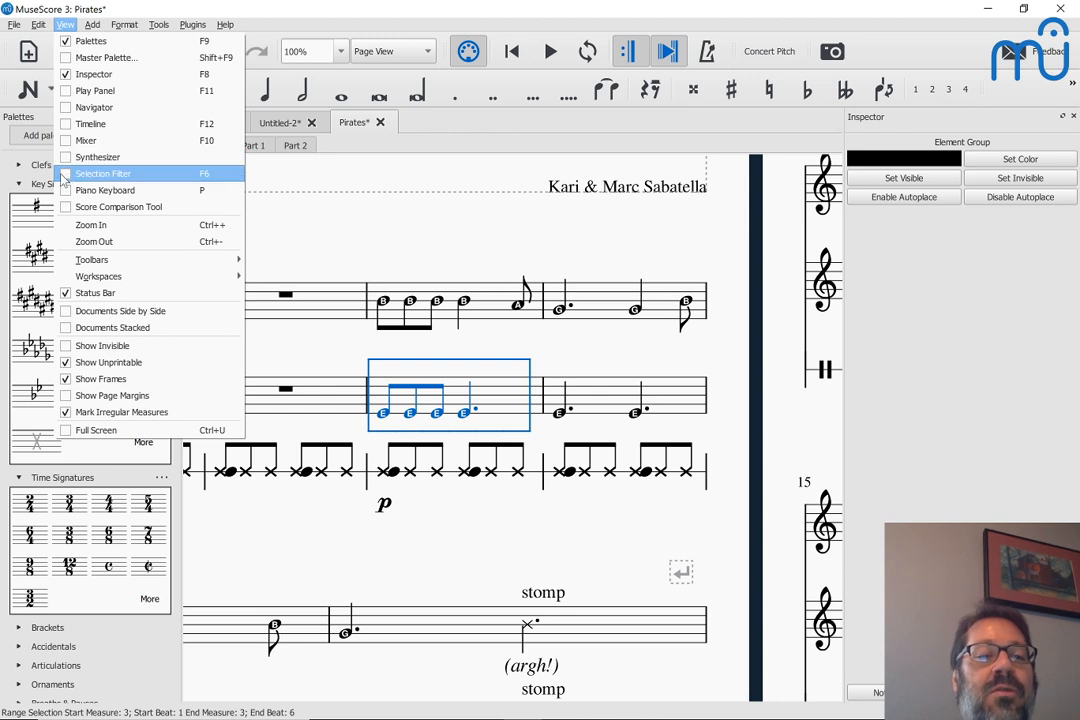
left_click(100, 174)
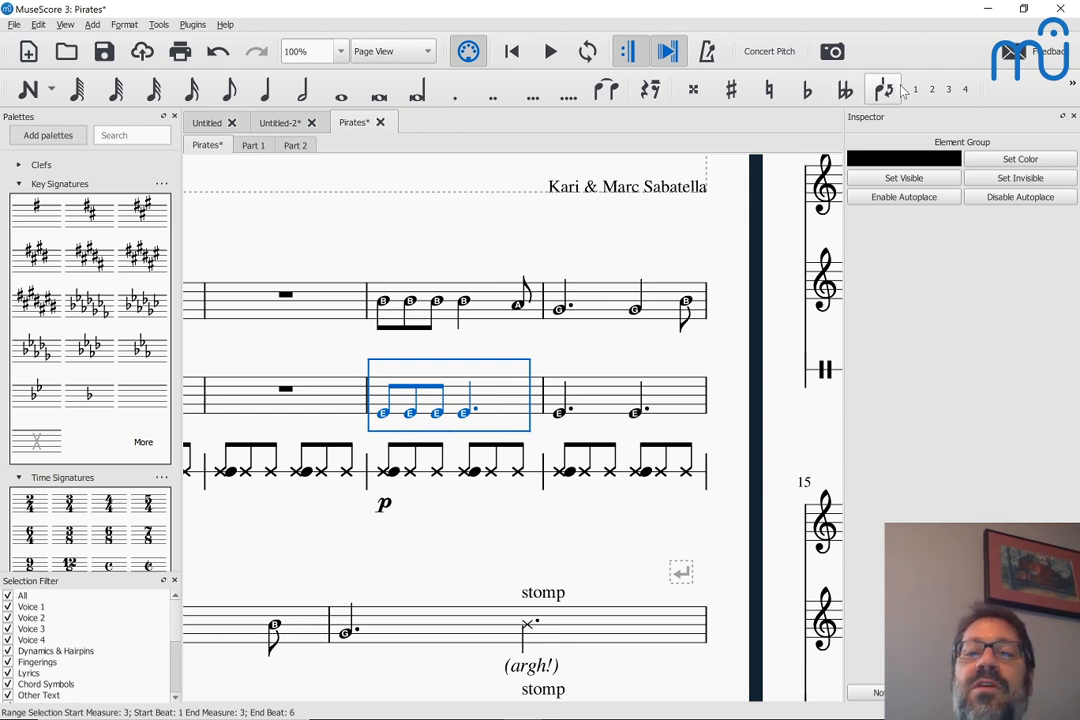
Move the measure 3 notes of Part 2 into voice 2 by exchanging voices 1 and 2
left_click(933, 90)
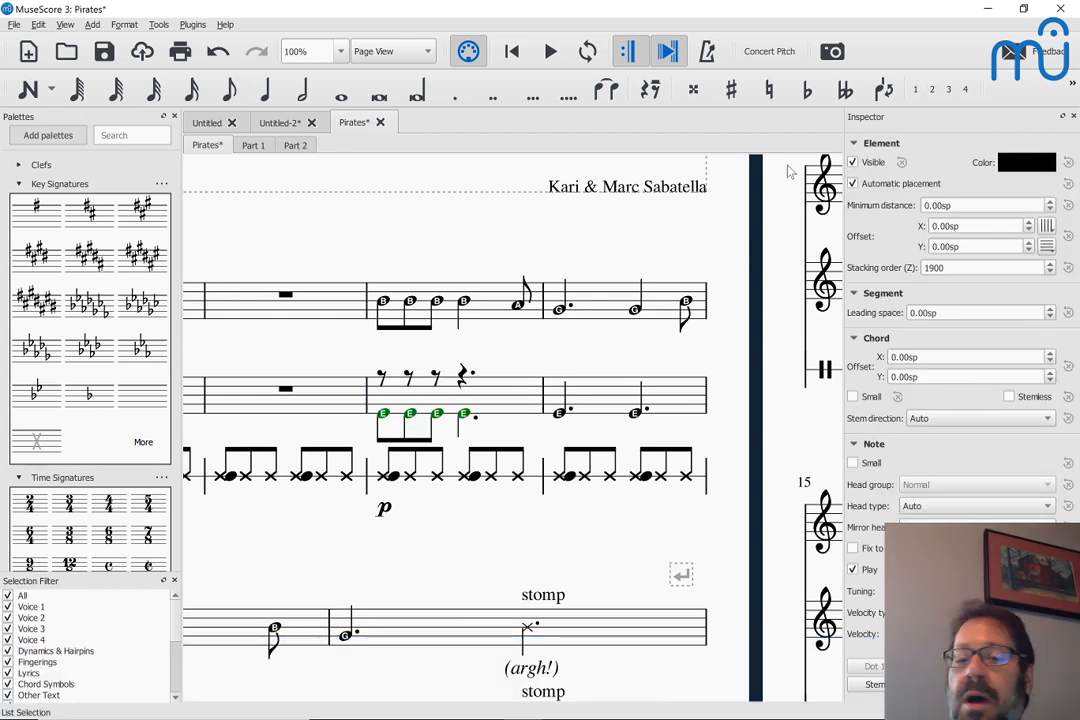
key("ctrl+z")
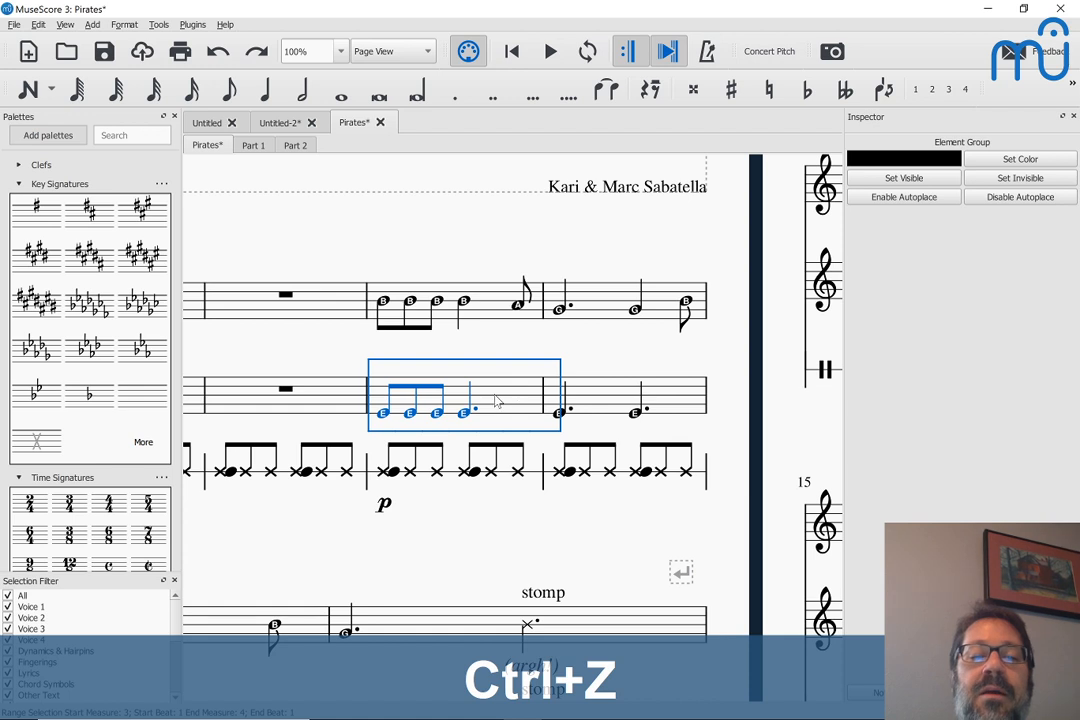
left_click(158, 24)
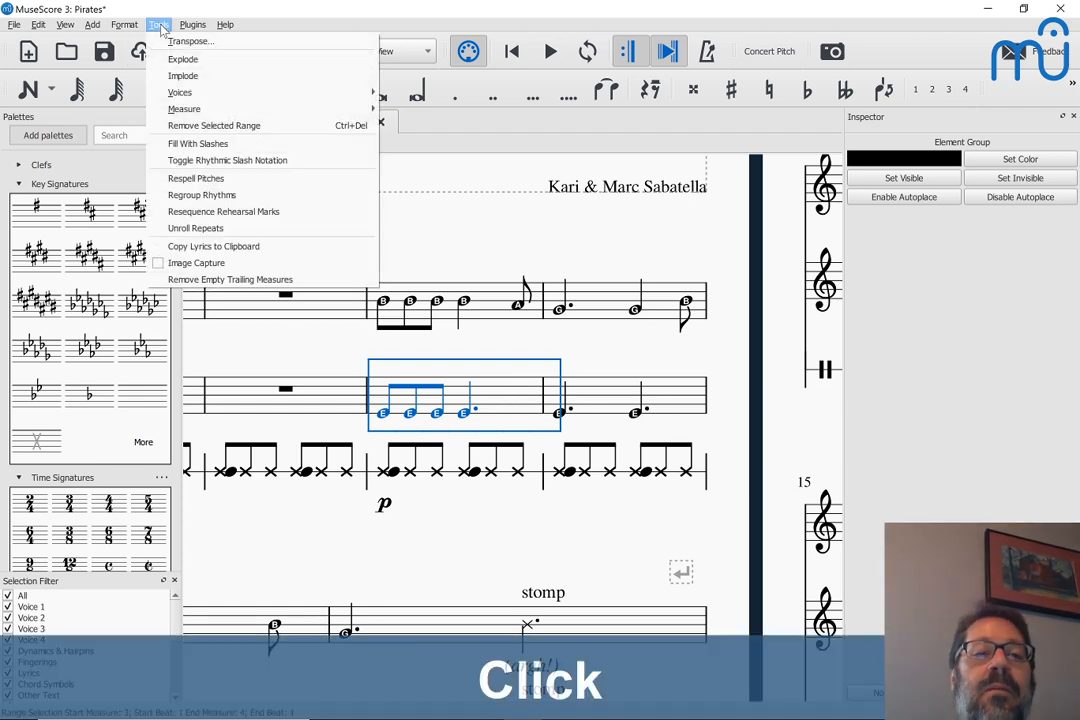
mouse_move(205, 107)
mouse_move(176, 90)
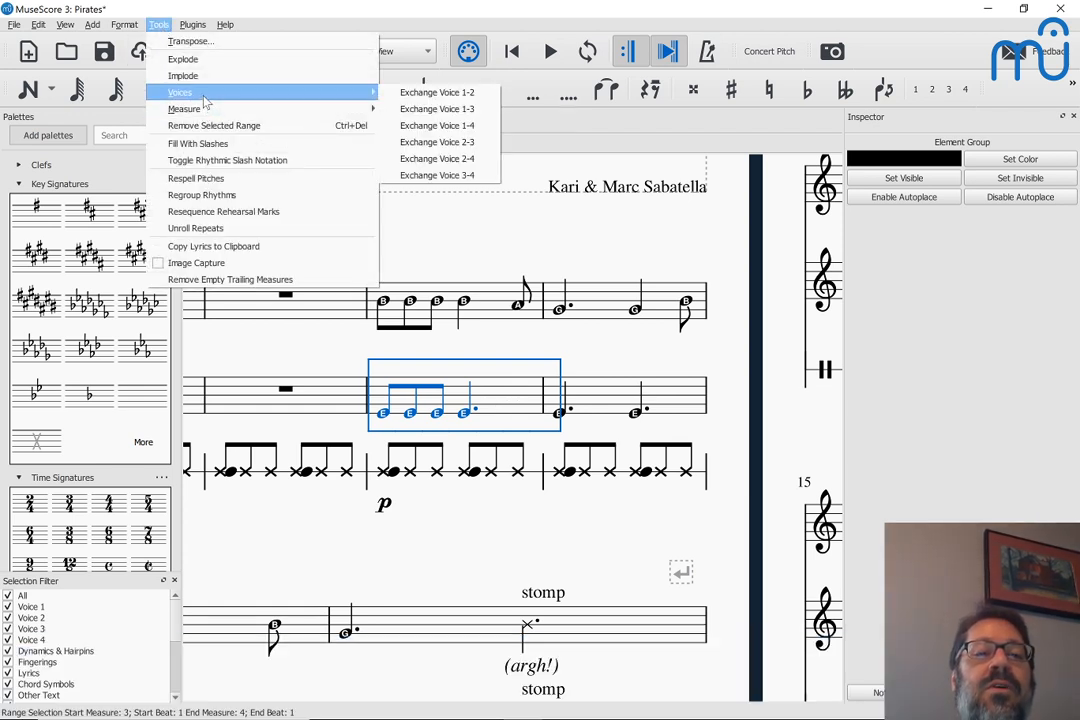
left_click(412, 92)
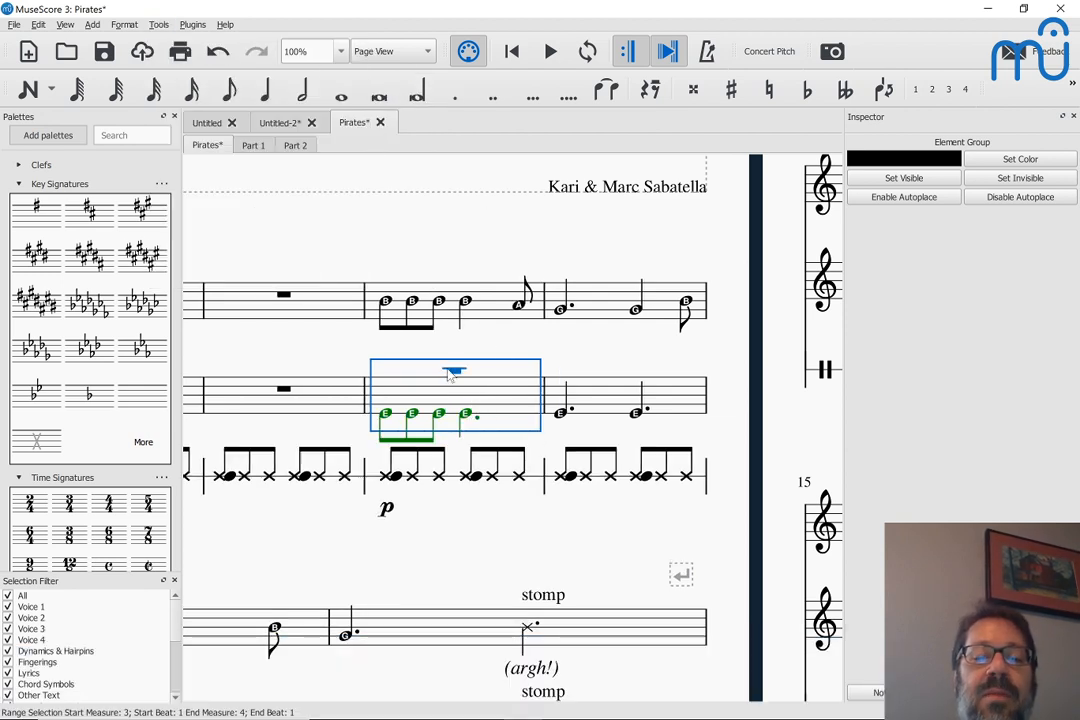
Exclude voice 1 from the selection, copy Part 2's measure 3 and paste it into measure 1 of the Untitled-2 voice staff
left_click(8, 607)
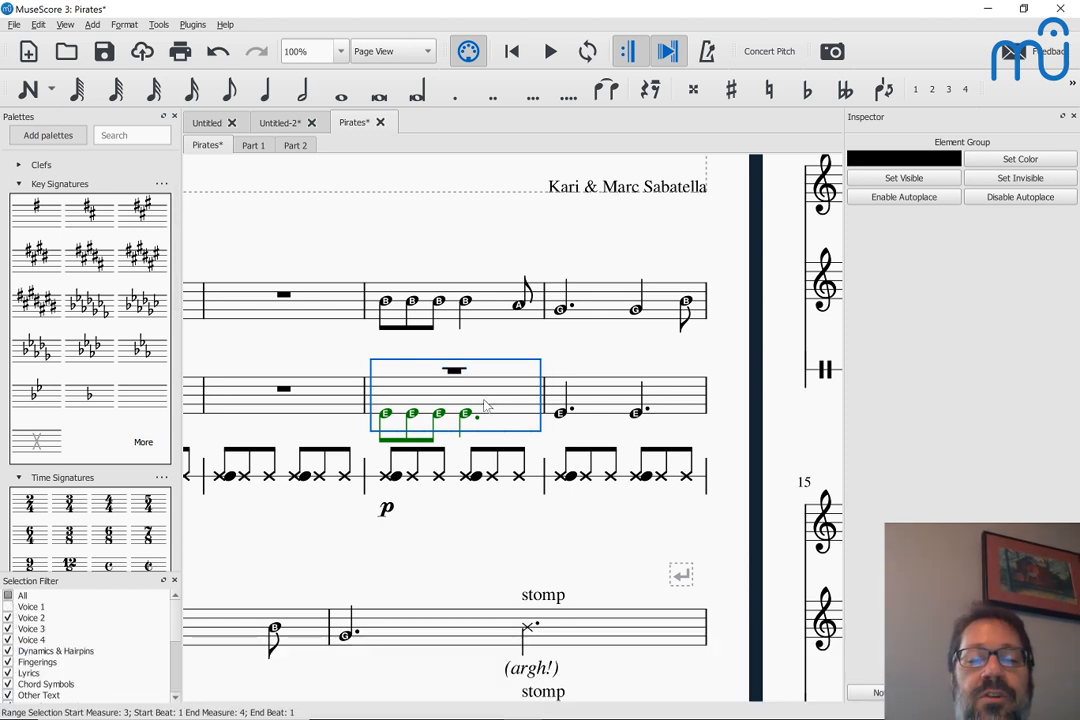
key("ctrl+c")
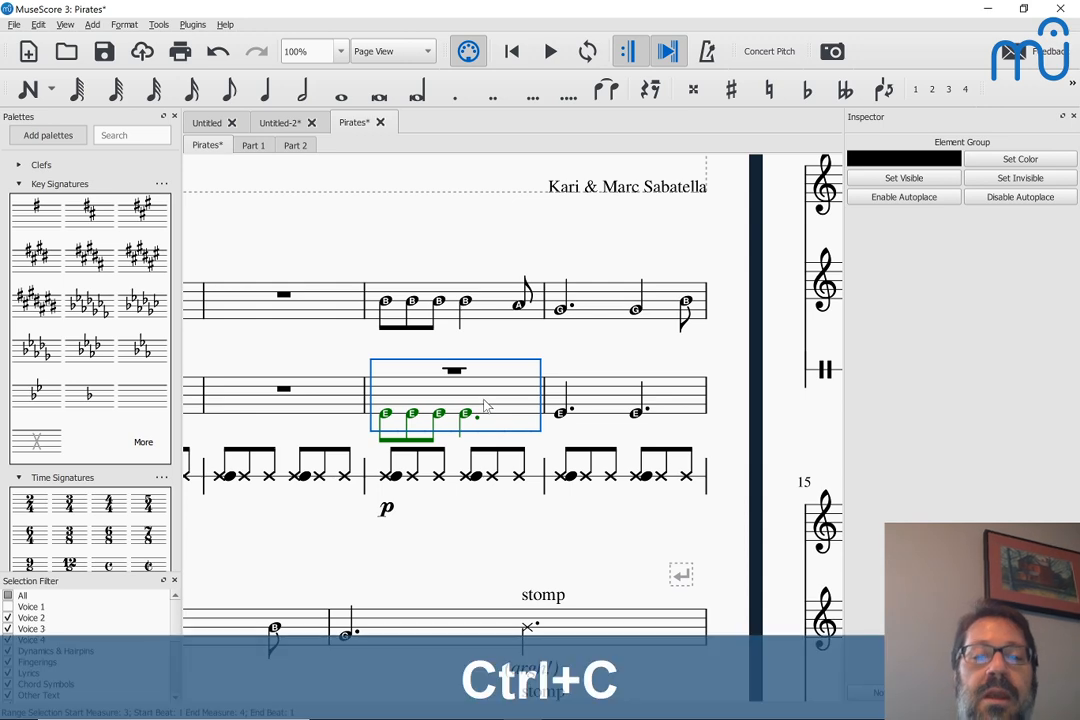
left_click(278, 123)
key("ctrl+v")
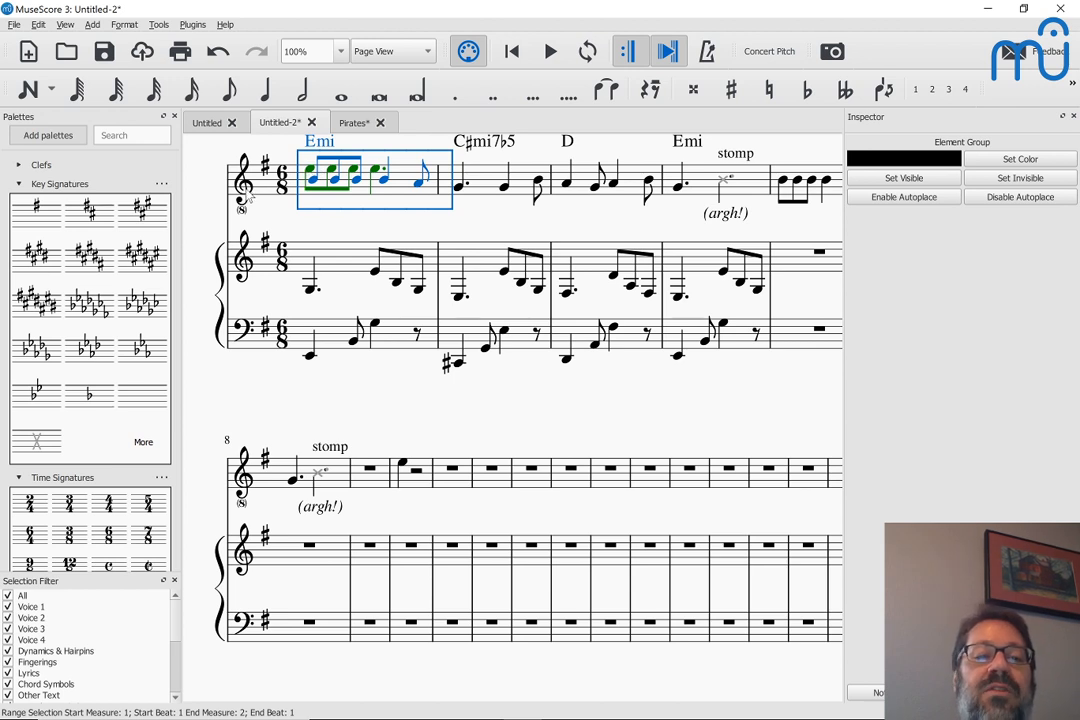
Check Part 1's clef and first melody note in the Pirates score, and return to Untitled-2
left_click(355, 123)
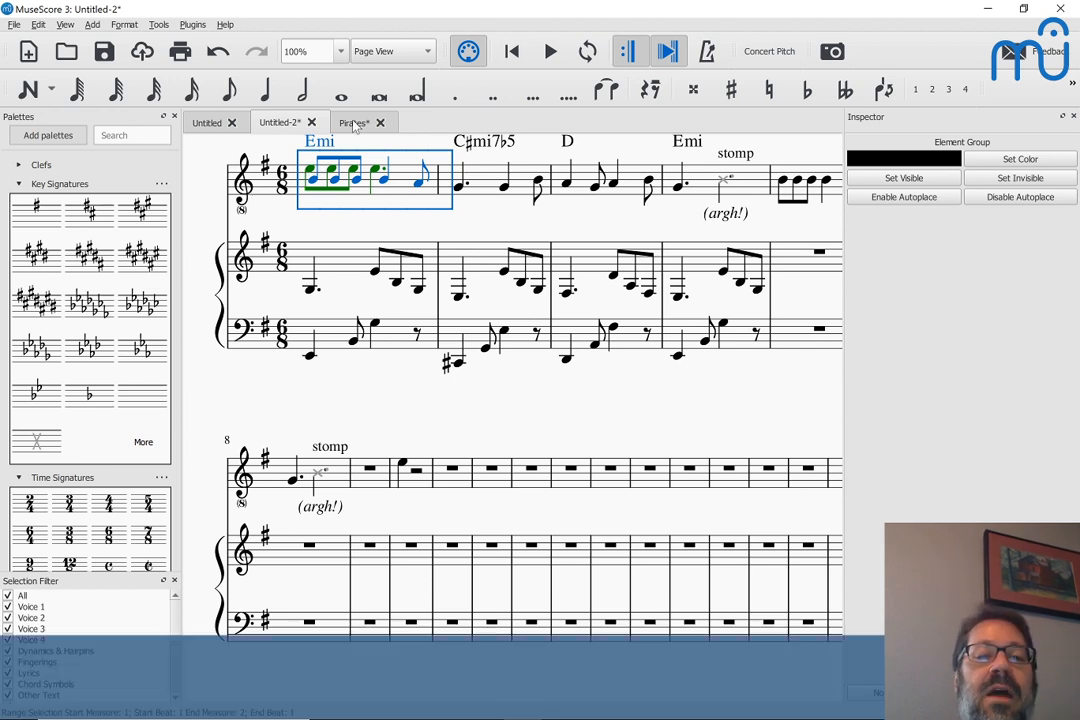
scroll(347, 233, "left", 5)
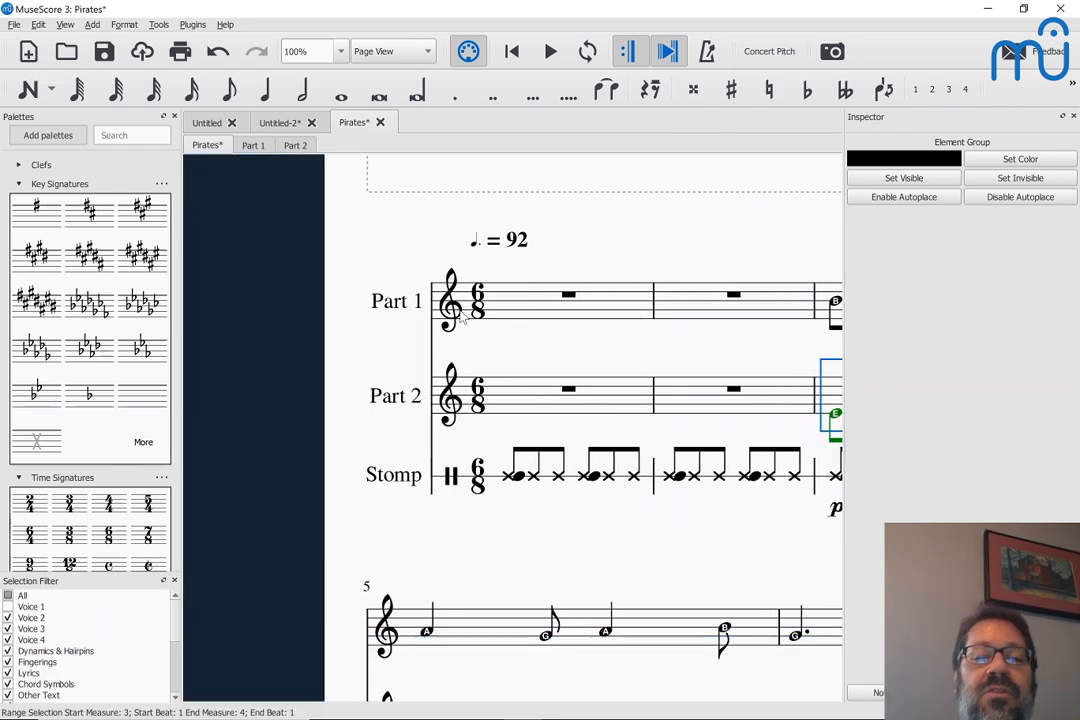
left_click(450, 300)
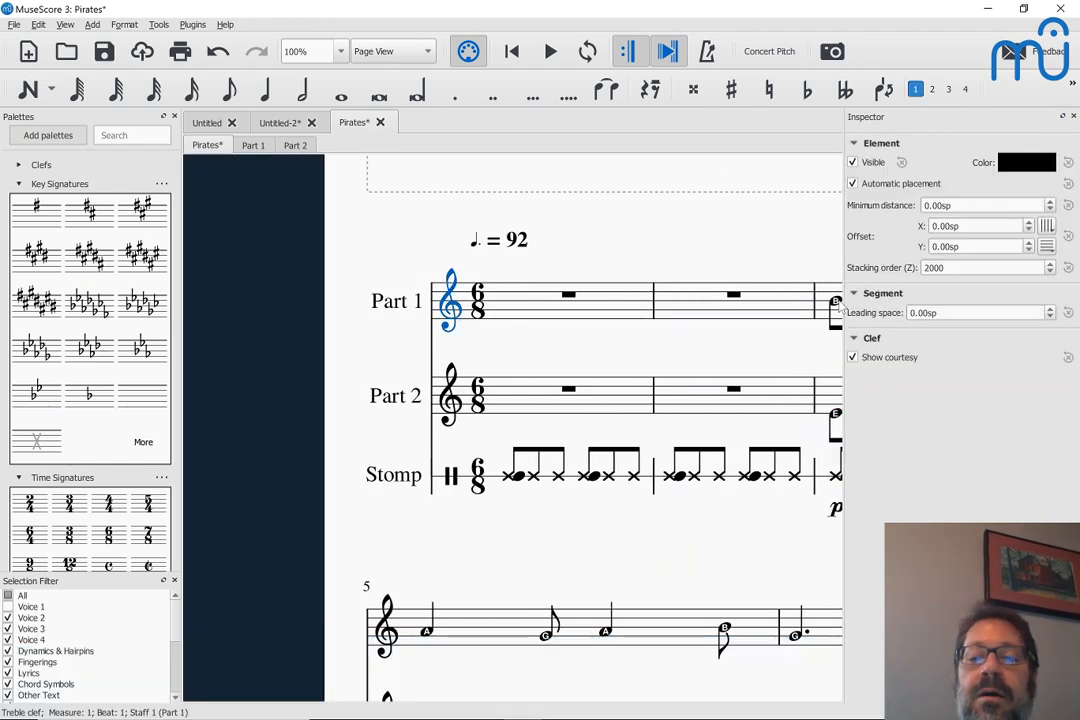
left_click(835, 301)
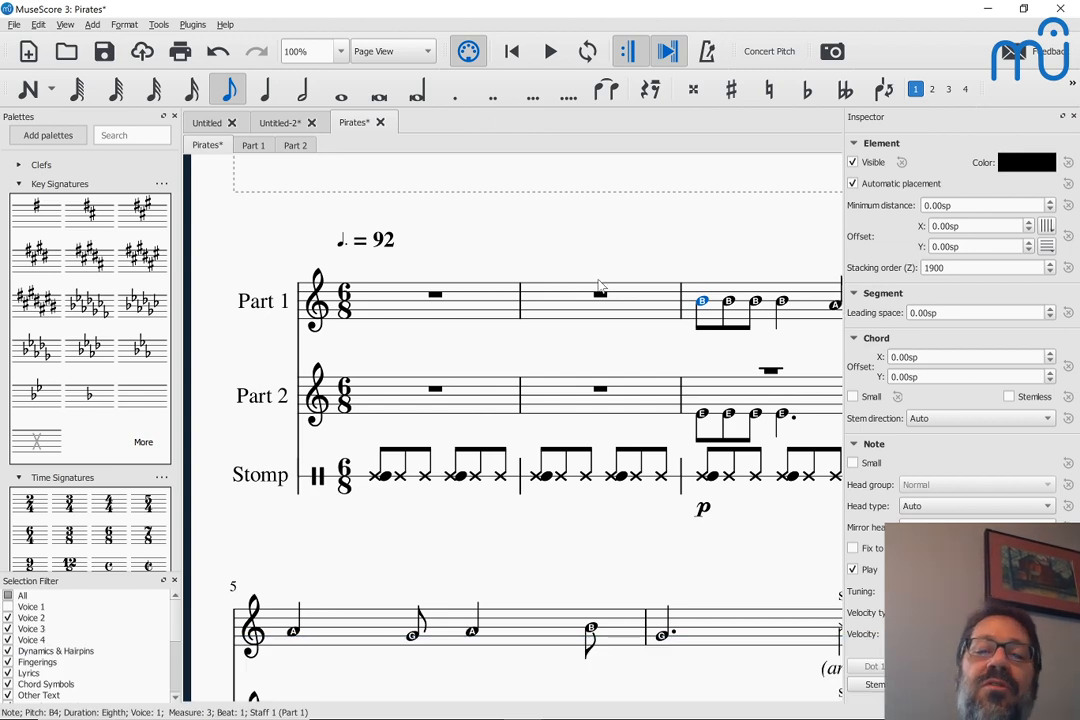
left_click(280, 122)
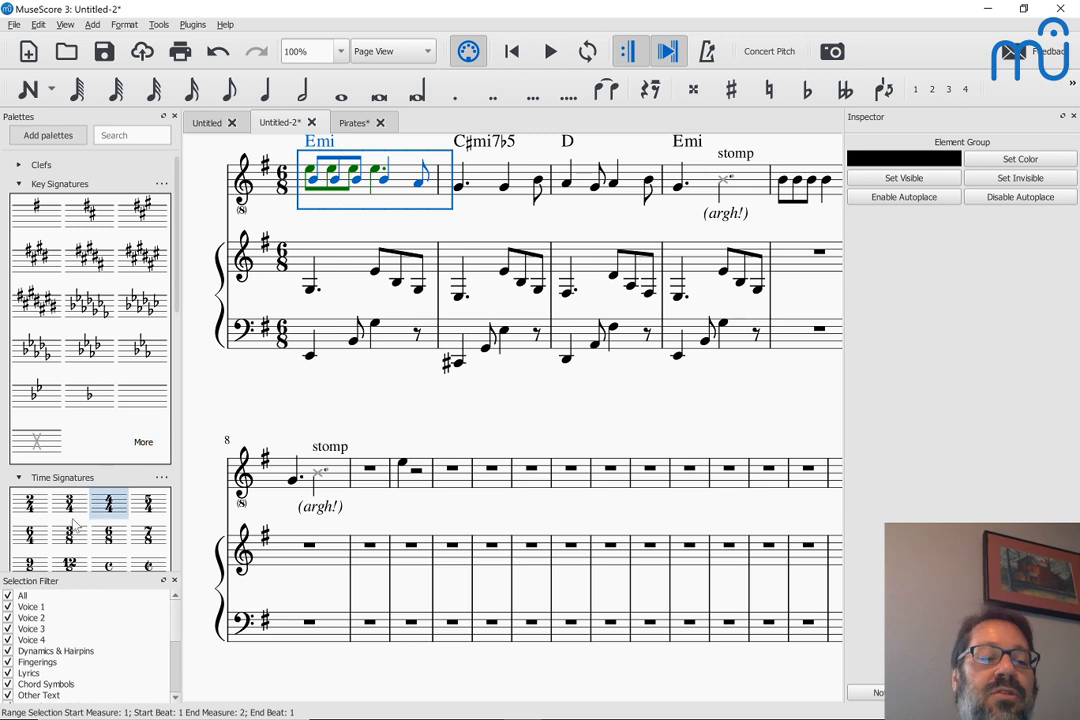
Lower only the voice 2 notes in measure 1 of the voice staff by an octave, and include voice 1 in selections again
left_click(8, 607)
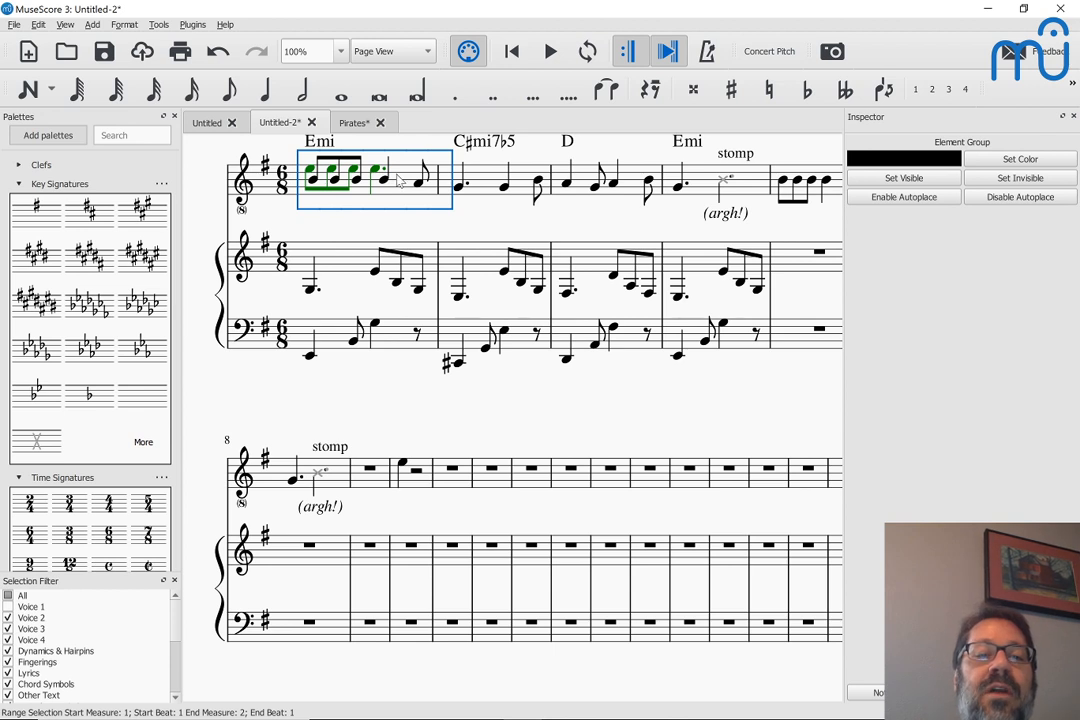
key("ctrl+Down")
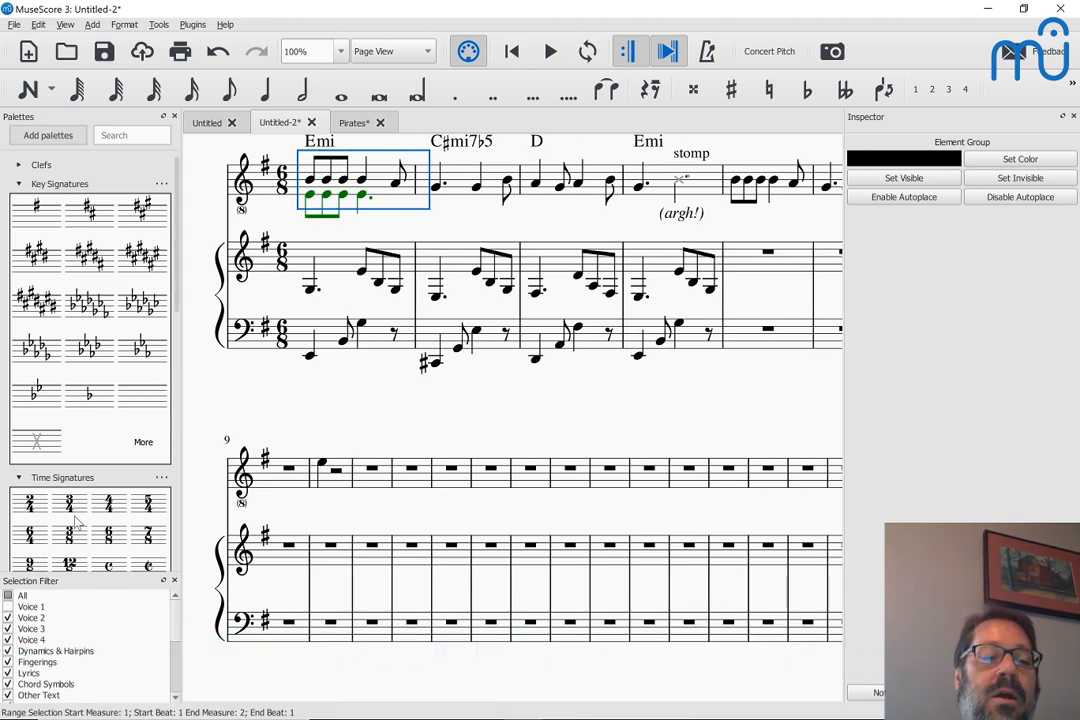
left_click(8, 607)
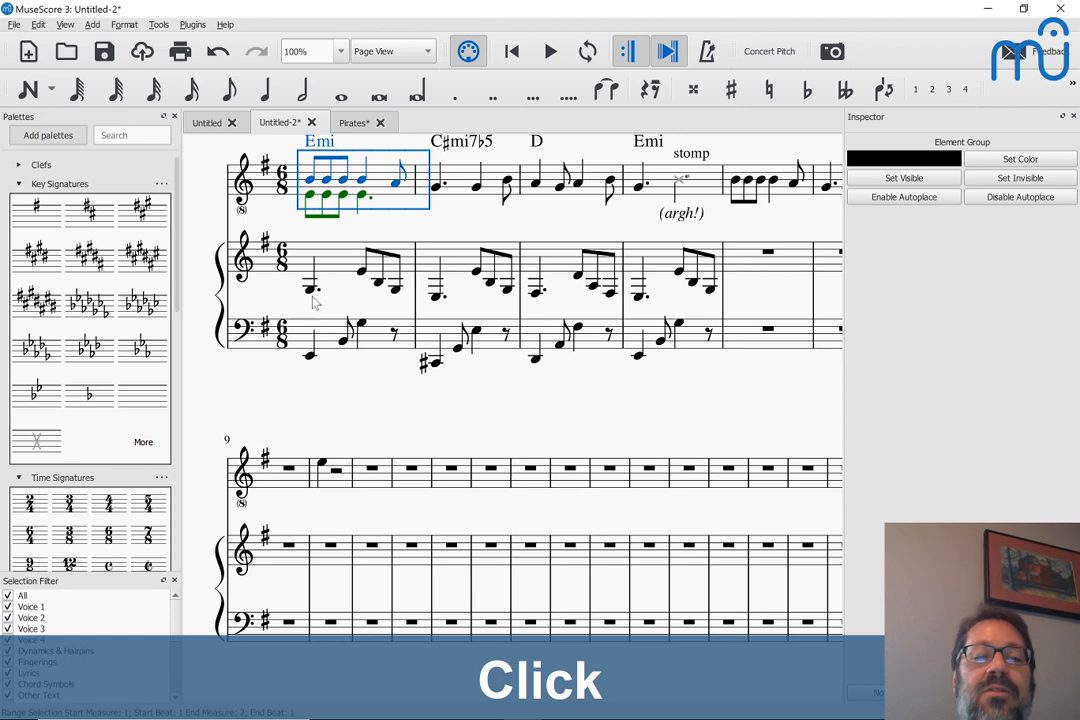
left_click(408, 241)
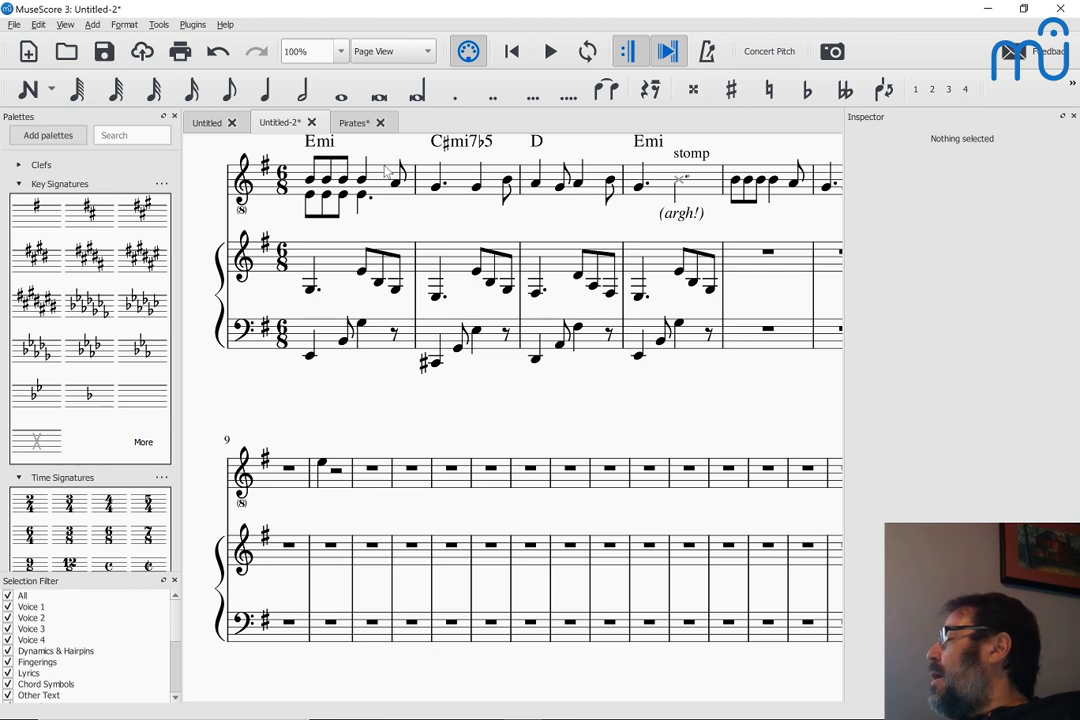
left_click(312, 200)
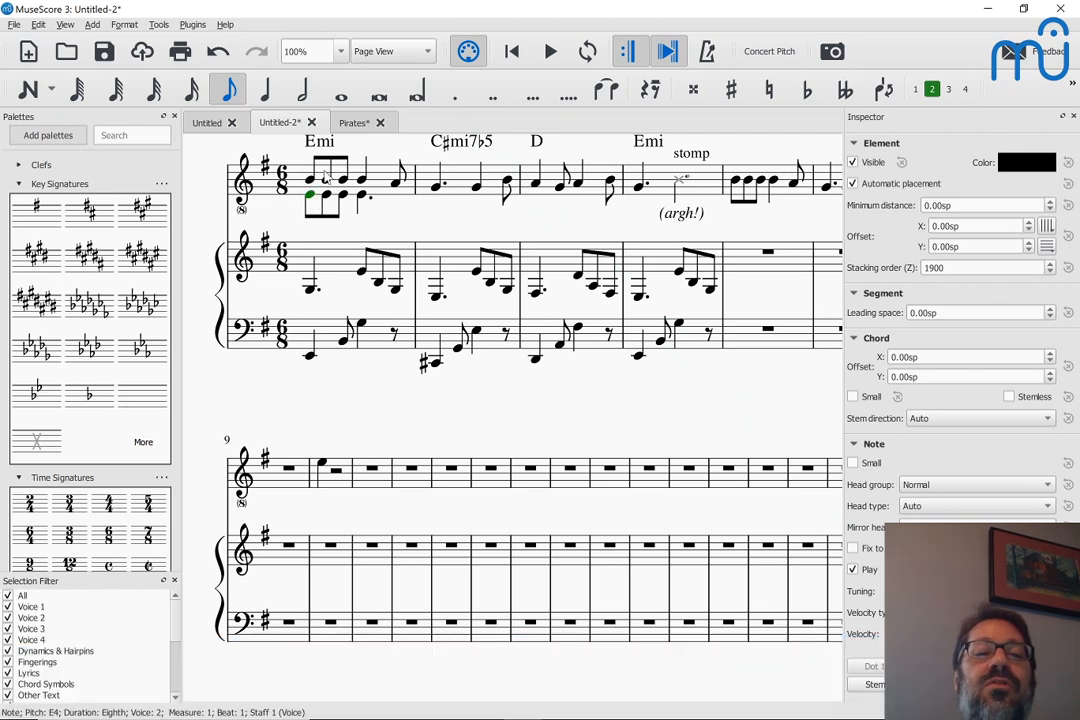
Try exchanging voices 1 and 2 in measure 1 of the voice staff, and undo the exchange
left_click(326, 152)
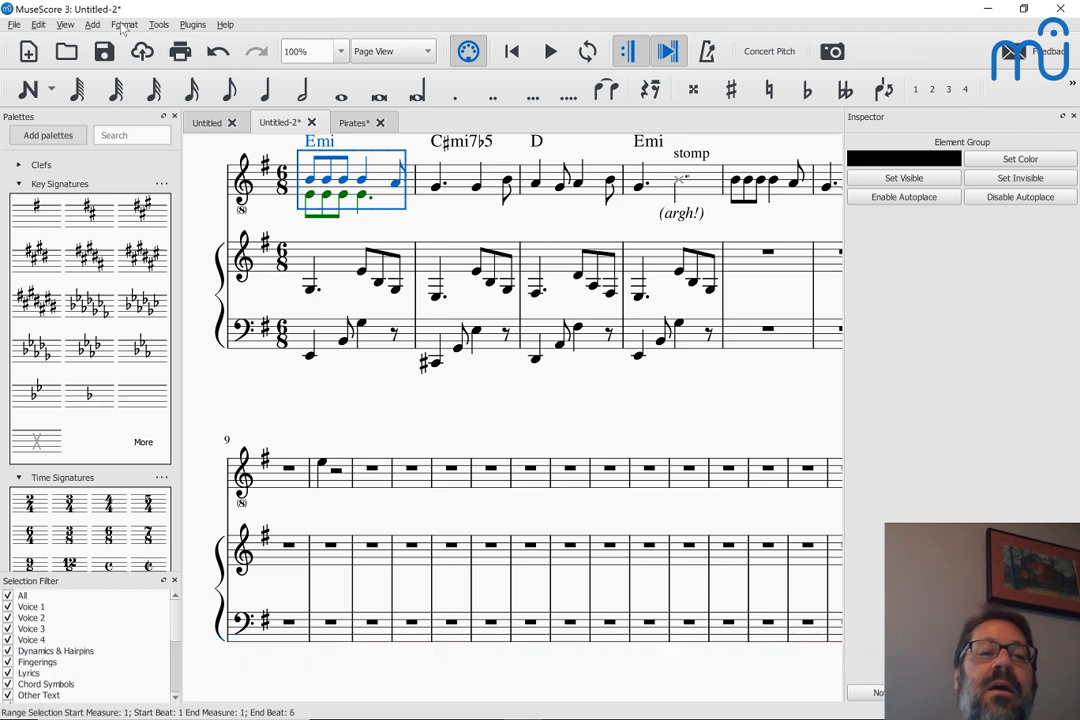
left_click(158, 24)
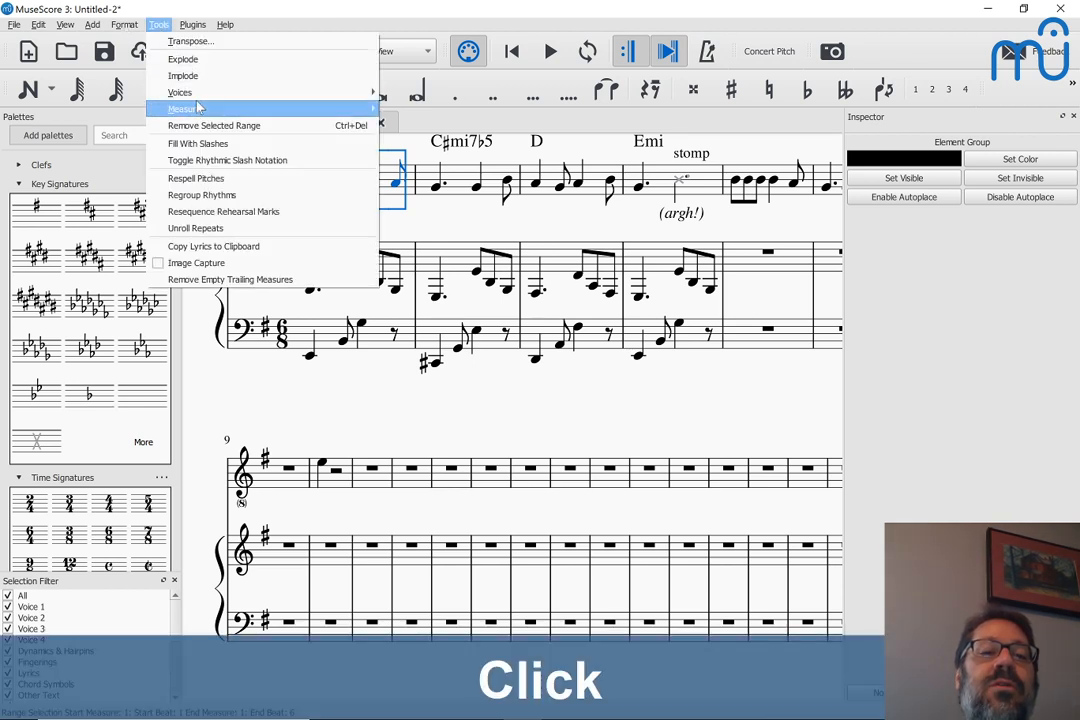
left_click(425, 92)
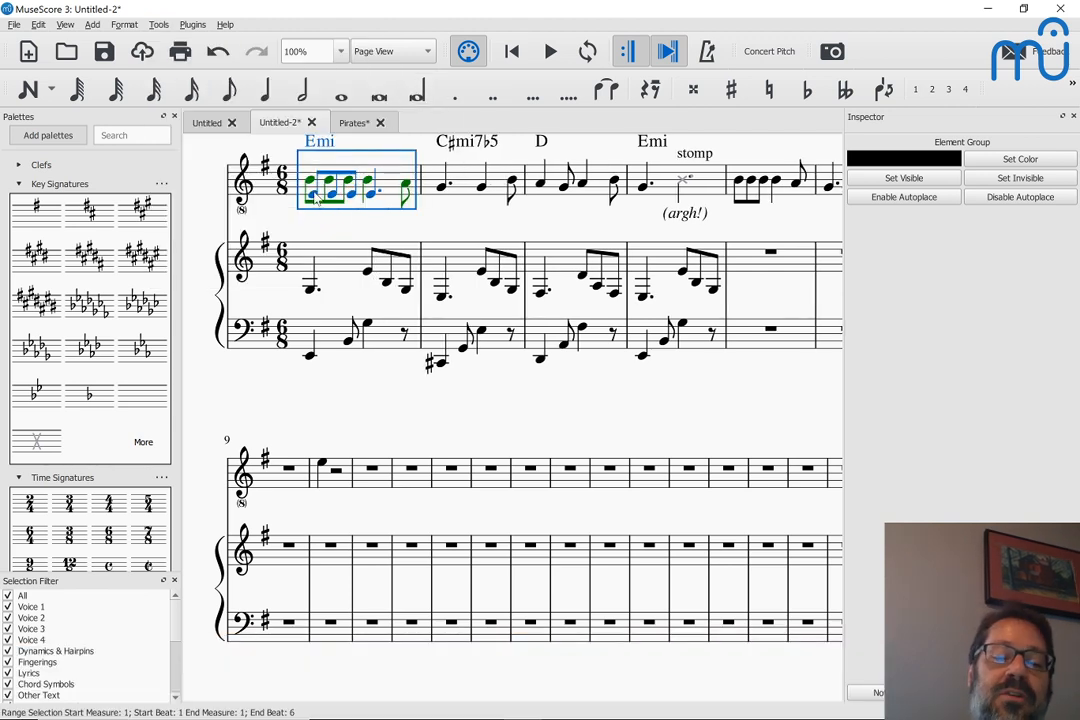
key("ctrl+z")
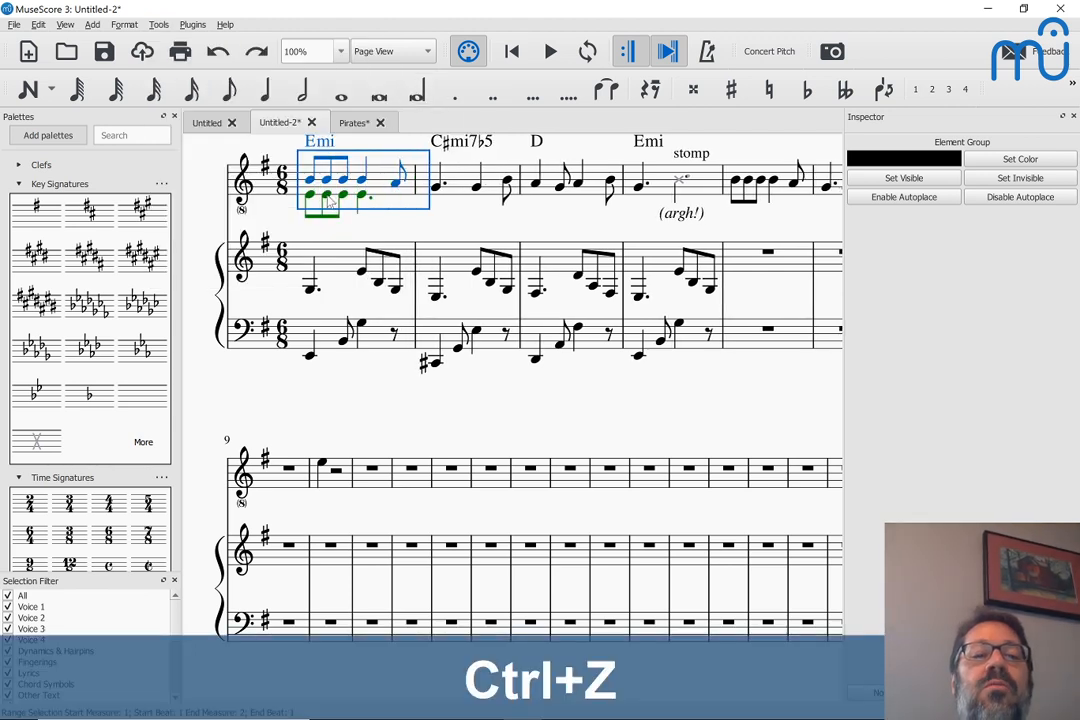
Move the three voice 2 eighth-note E4s in measure 1 of the voice staff into voice 1
left_click(364, 199)
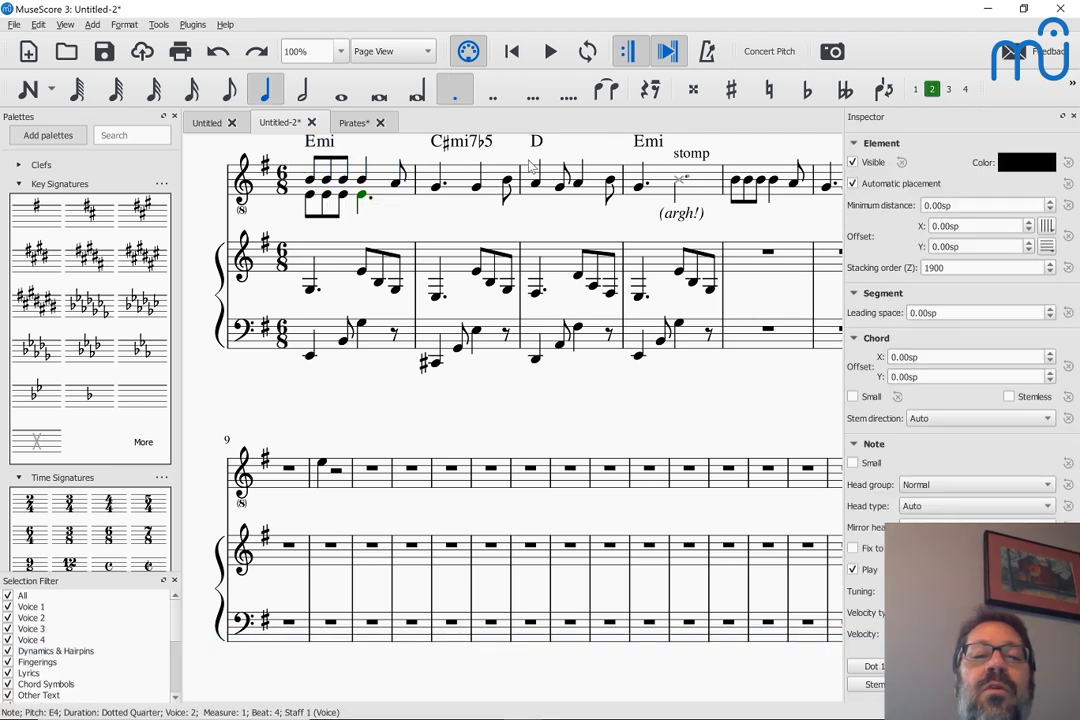
left_click(343, 196)
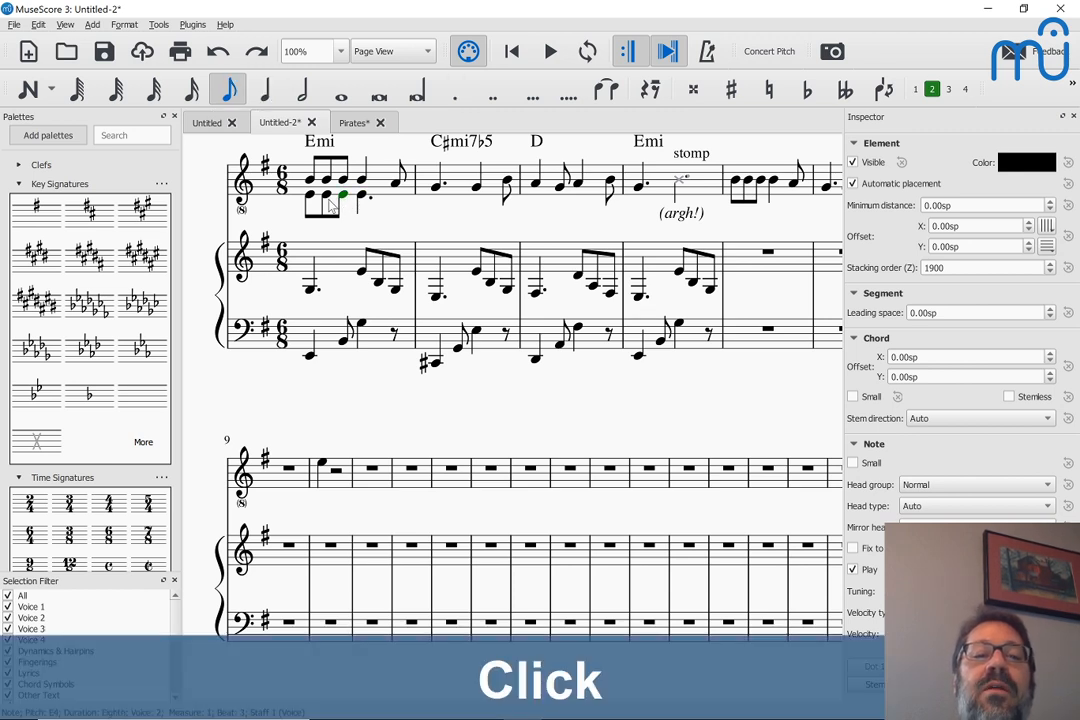
left_click(320, 205, "shift")
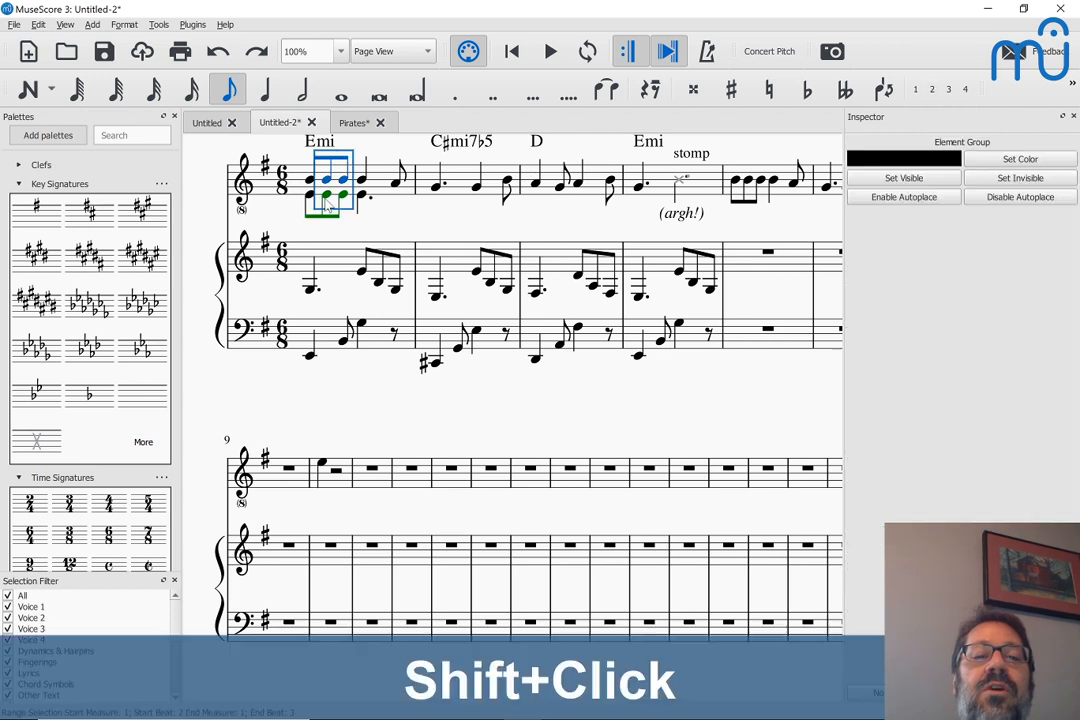
left_click(313, 197)
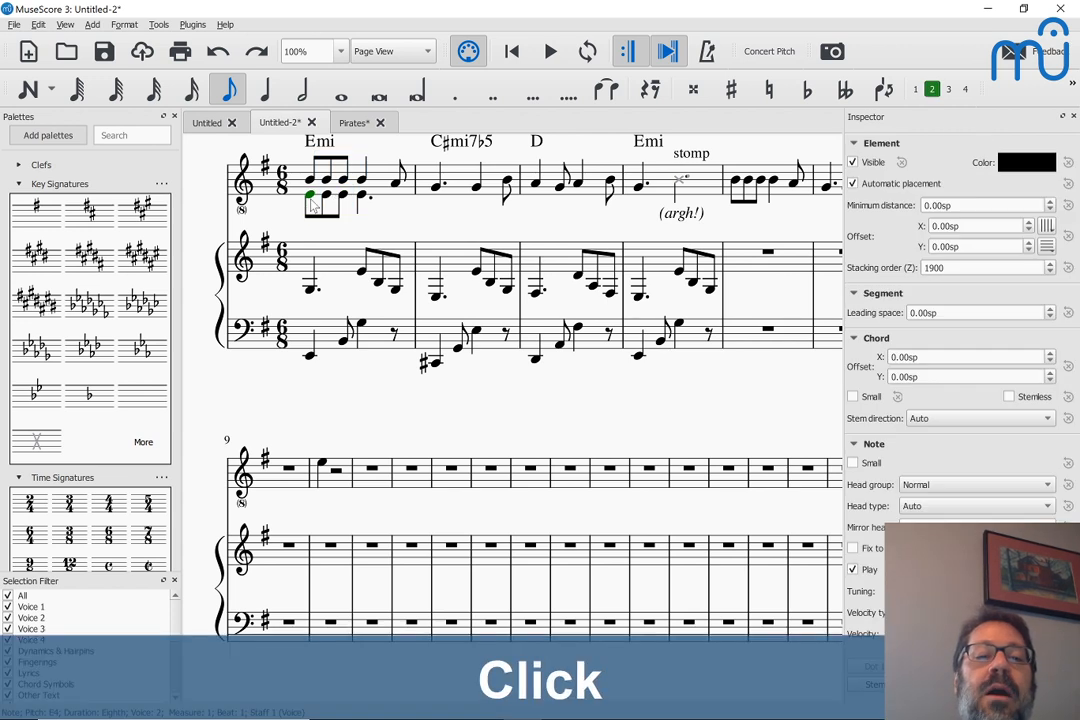
left_click(328, 197, "ctrl")
left_click(343, 197, "ctrl")
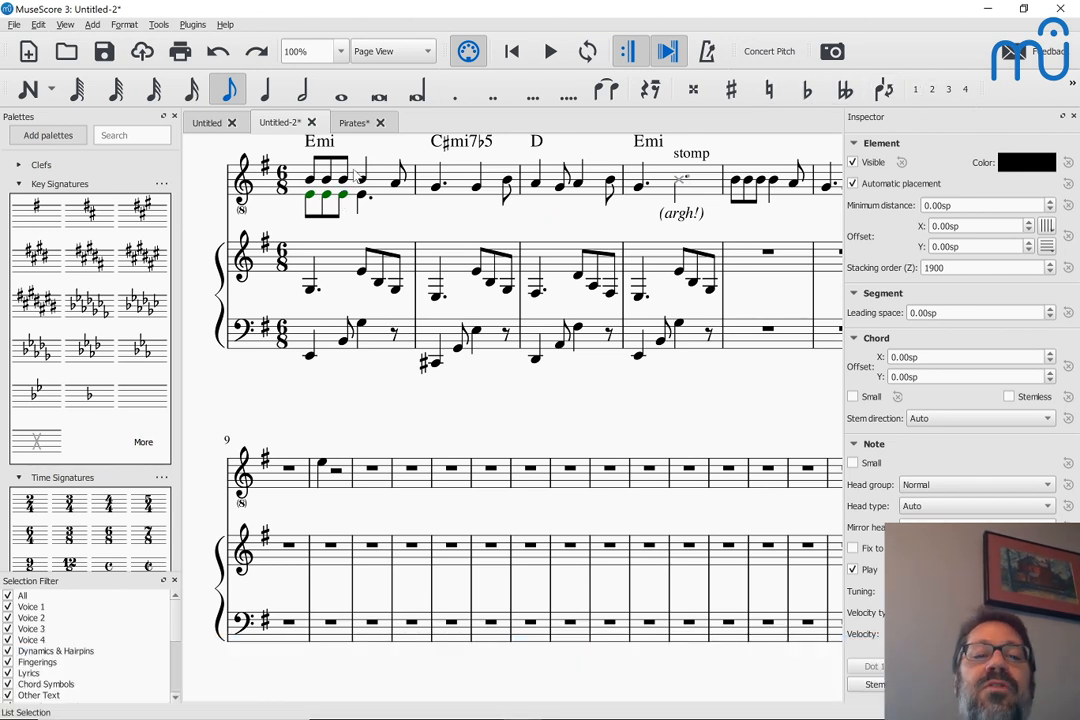
left_click(914, 92)
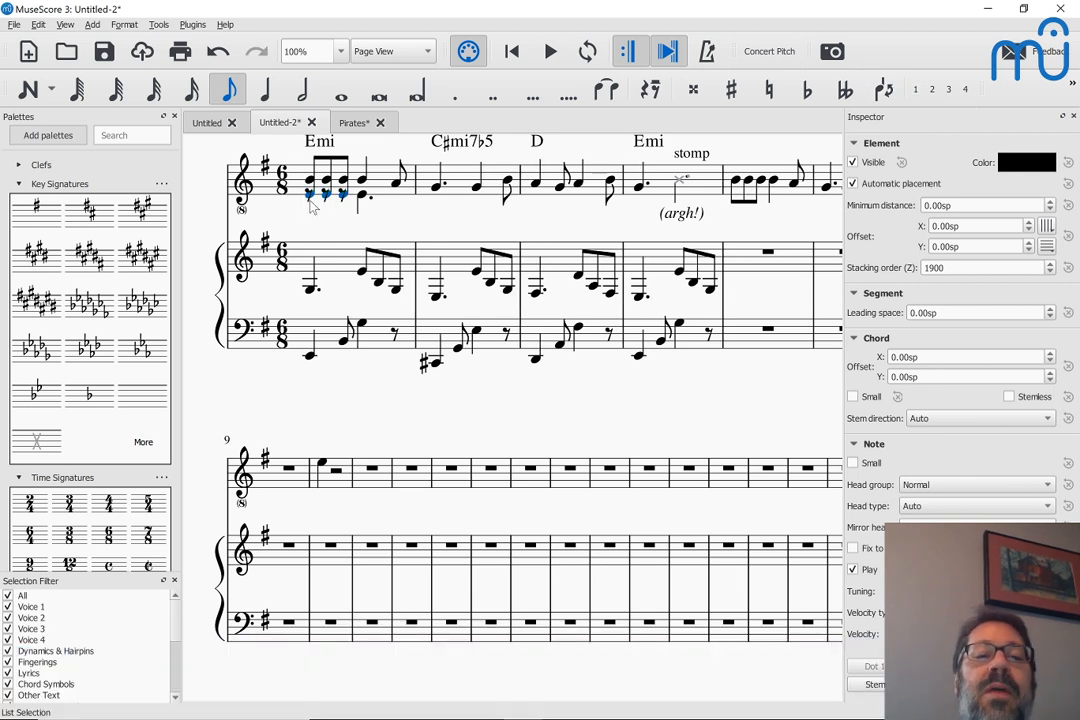
Try deleting the three leftover voice 2 eighth rests in measure 1 of the voice staff, and undo the deletion
left_click(310, 205)
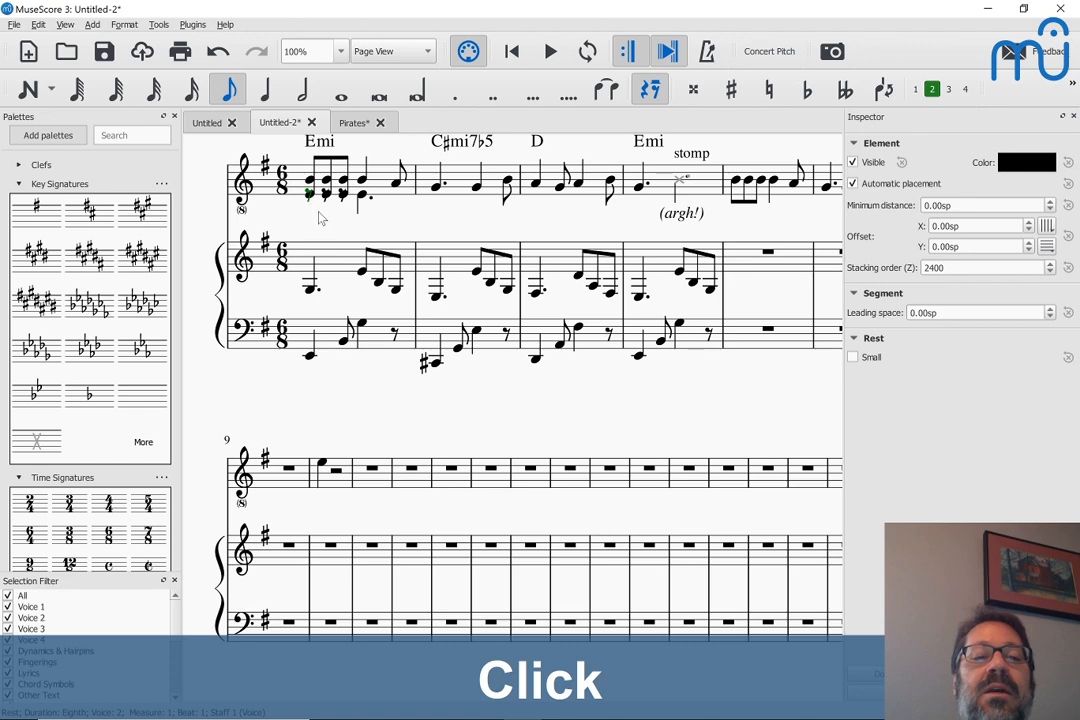
scroll(320, 218, "down", 2)
scroll(320, 218, "up", 5)
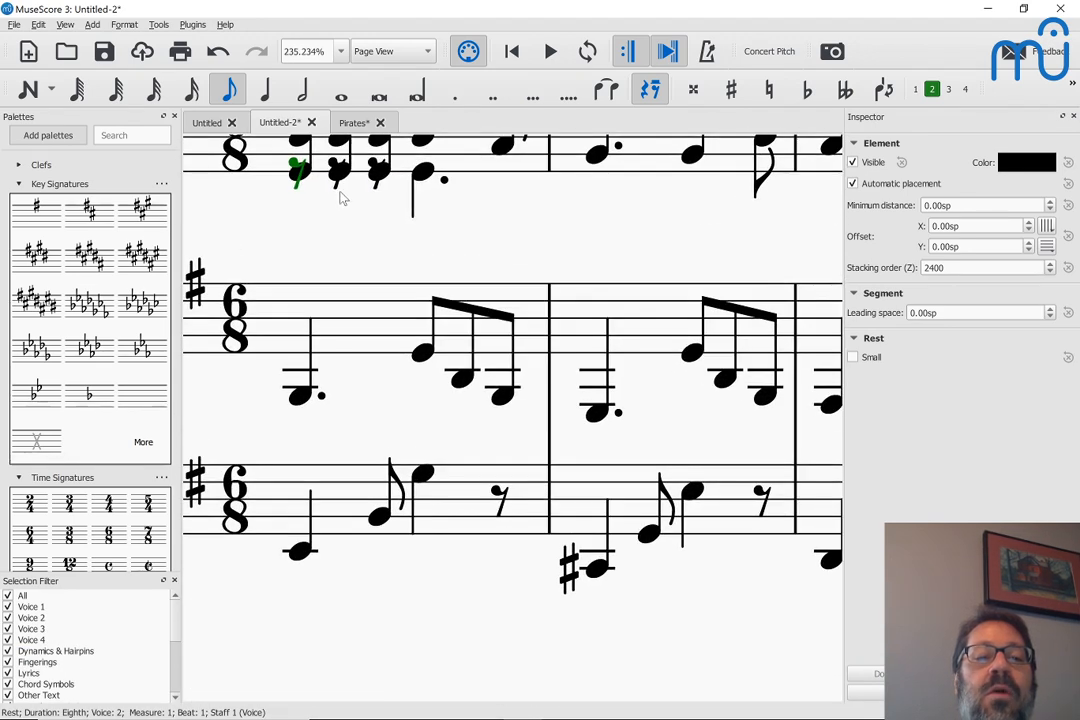
left_click(336, 190, "ctrl")
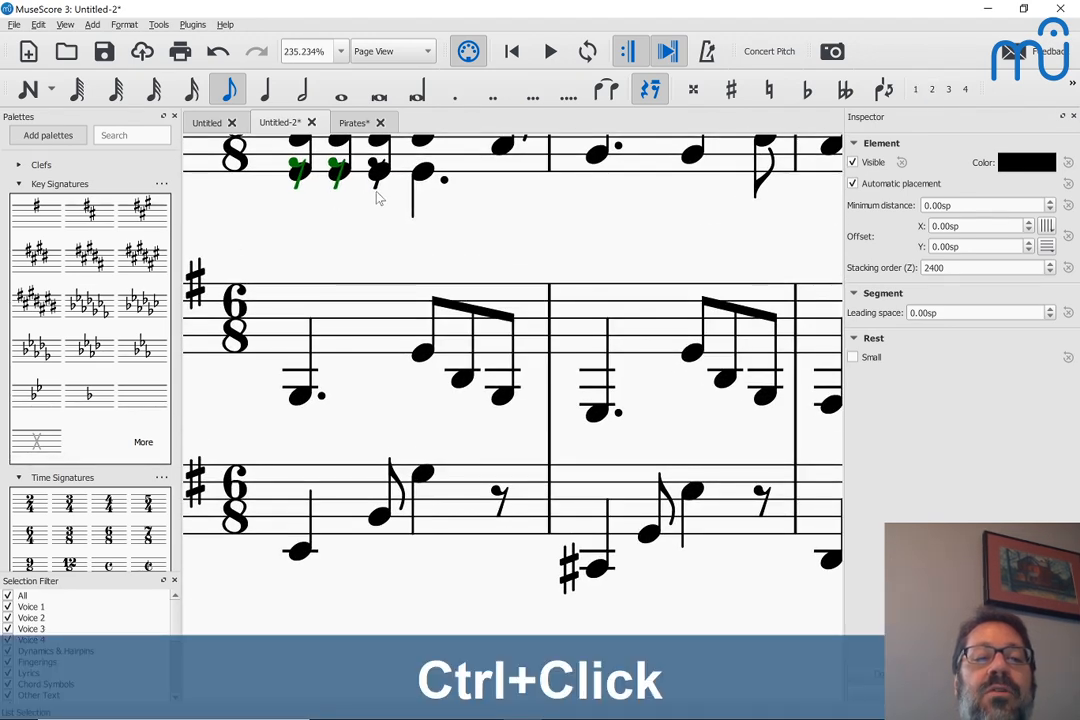
left_click(378, 195, "ctrl")
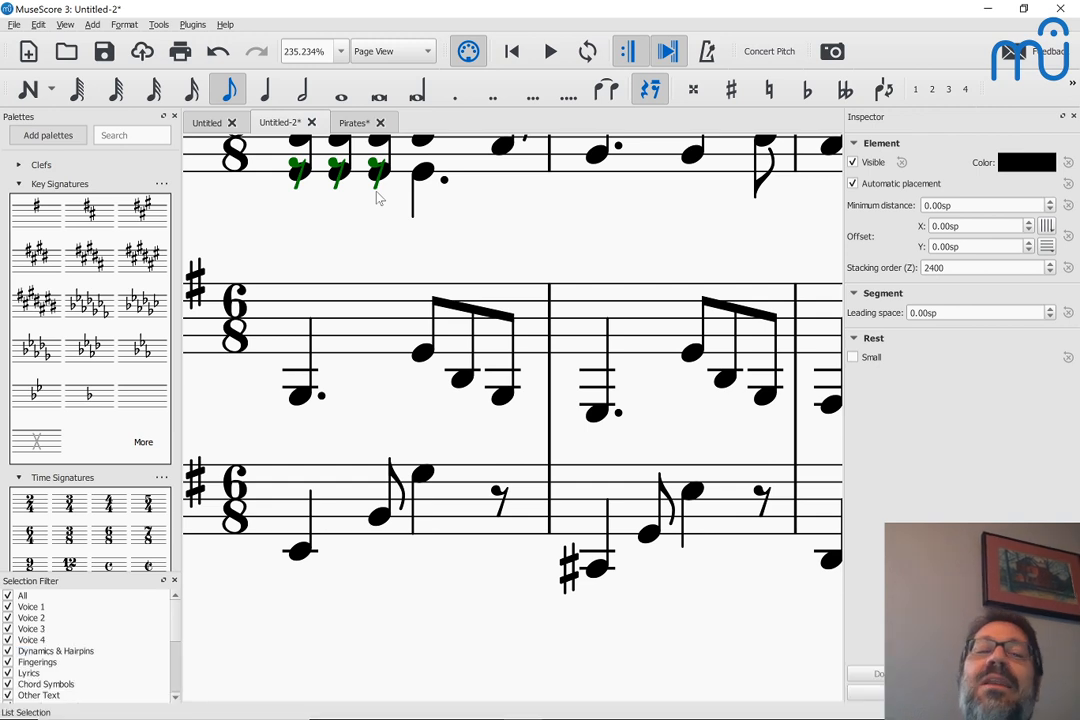
key("Delete")
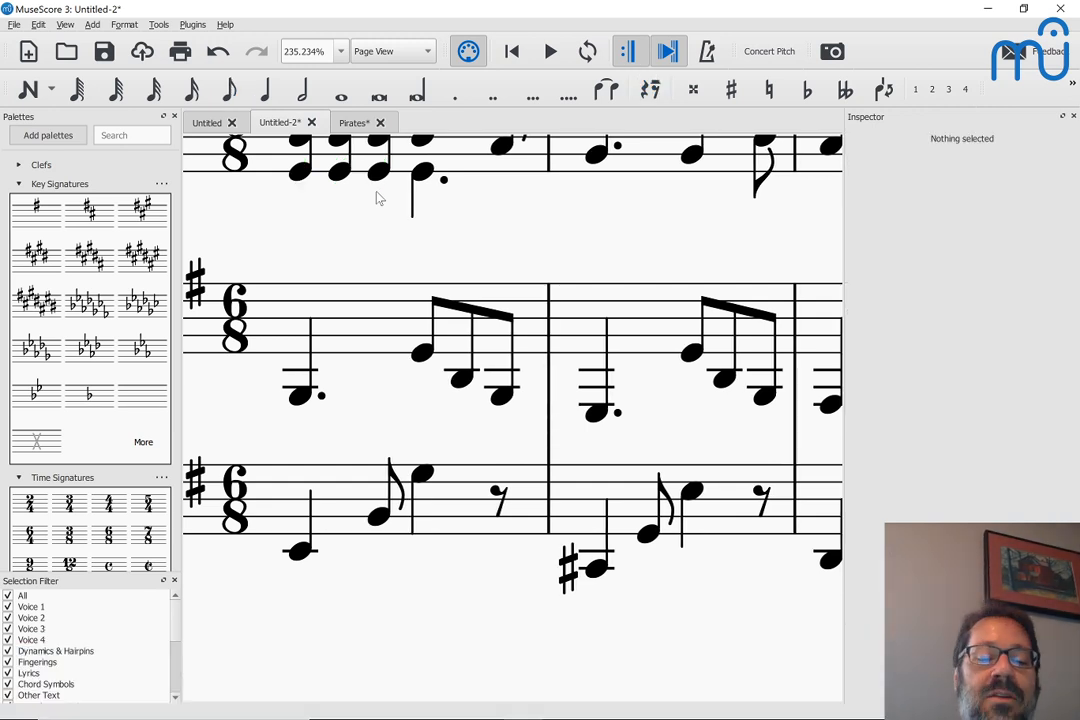
key("ctrl+z")
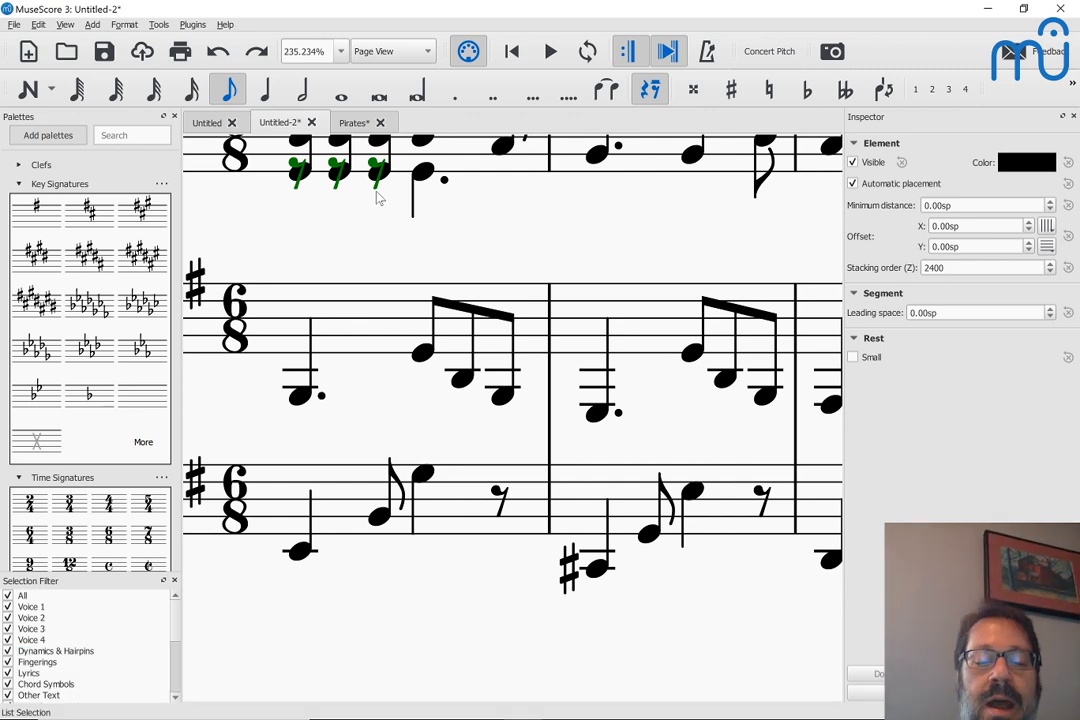
Make the three leftover voice 2 eighth rests in measure 1 of the voice staff invisible
key("v")
left_click(354, 229)
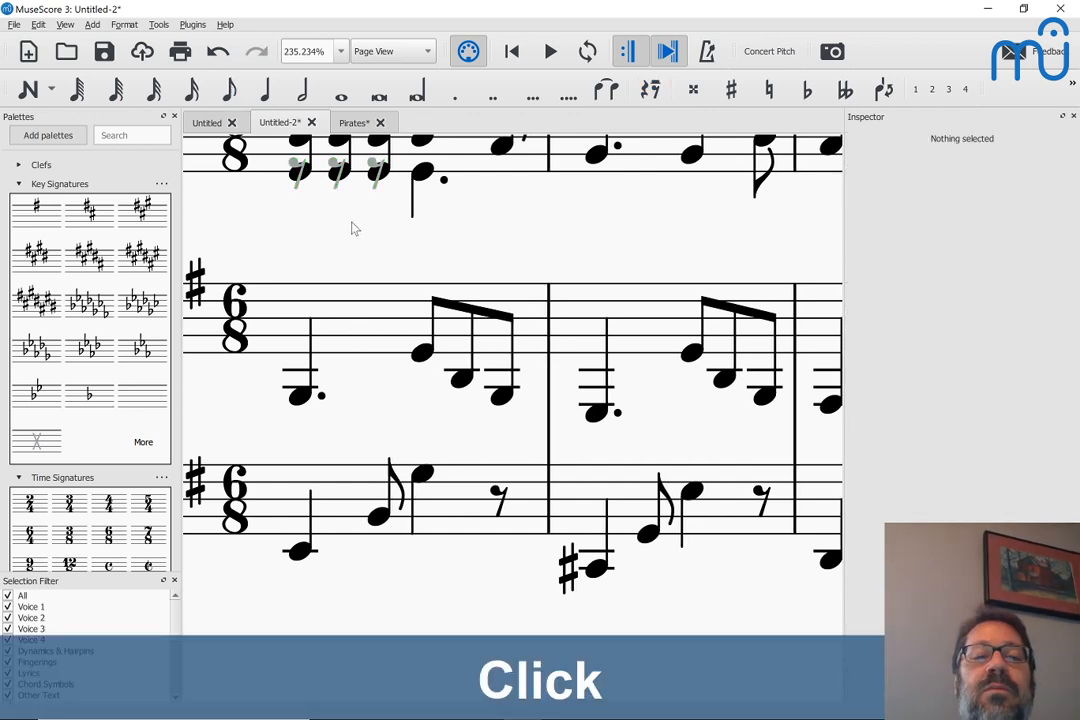
scroll(355, 230, "up", 2)
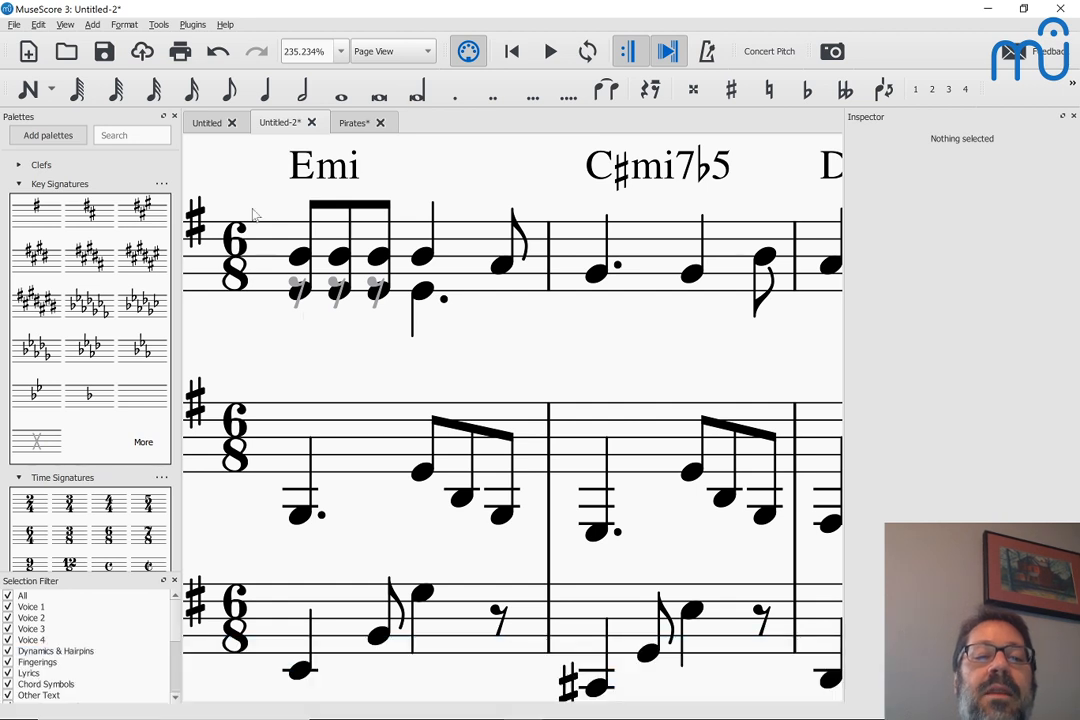
Turn off the display of invisible elements in the score
left_click(62, 20)
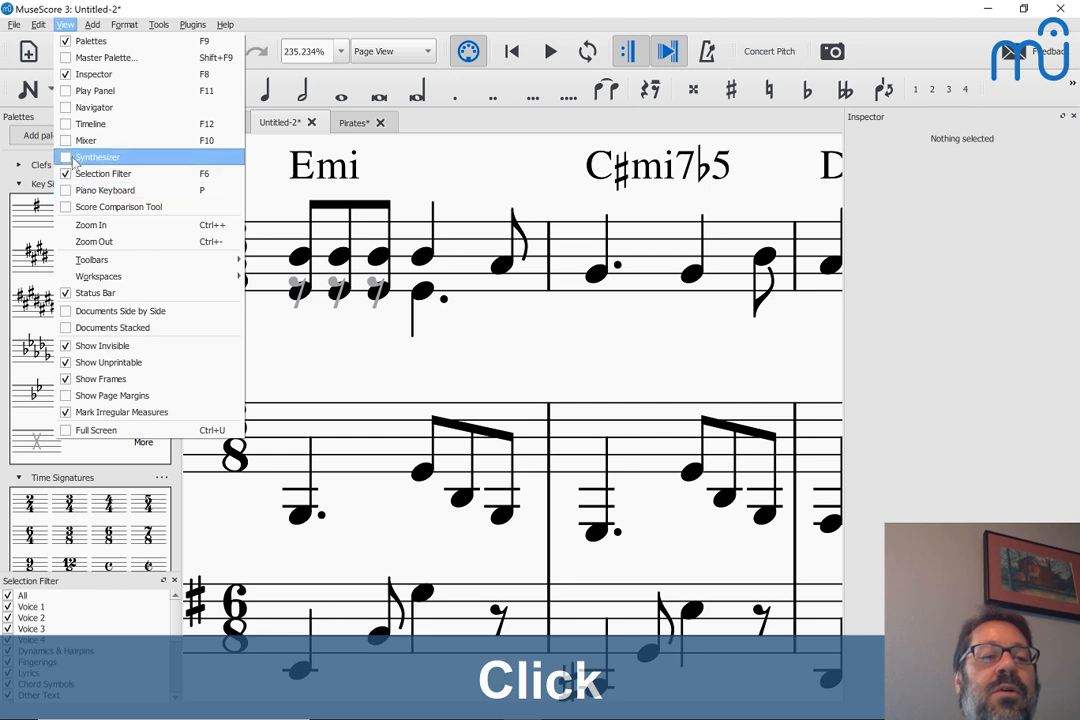
left_click(66, 345)
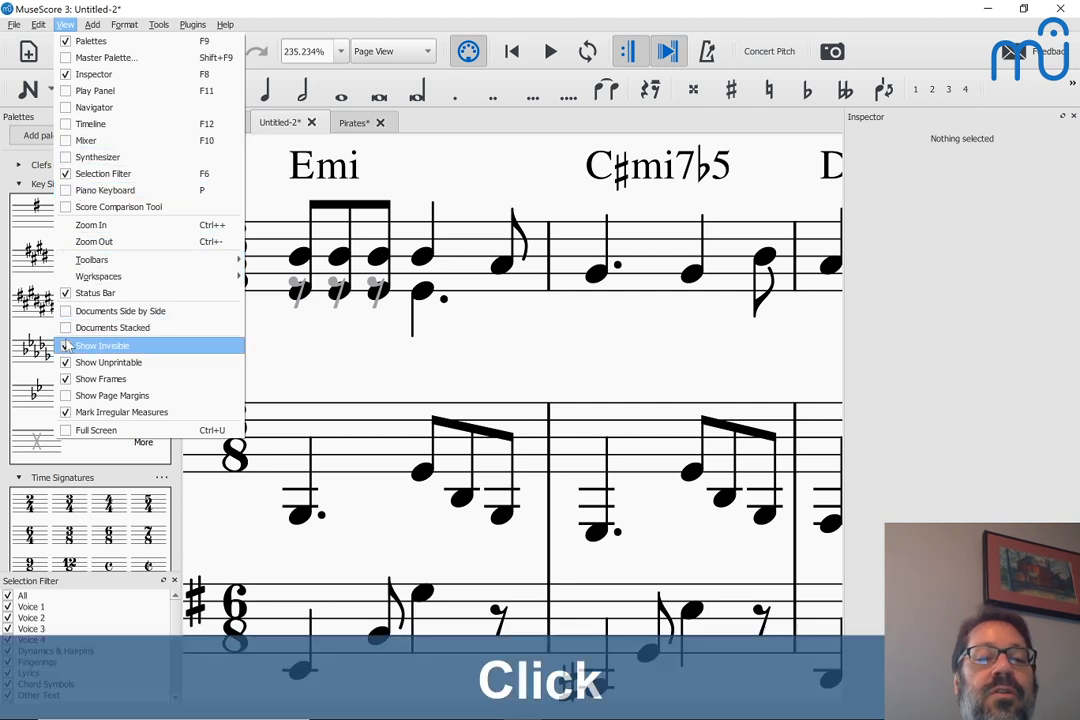
scroll(281, 338, "left", 2)
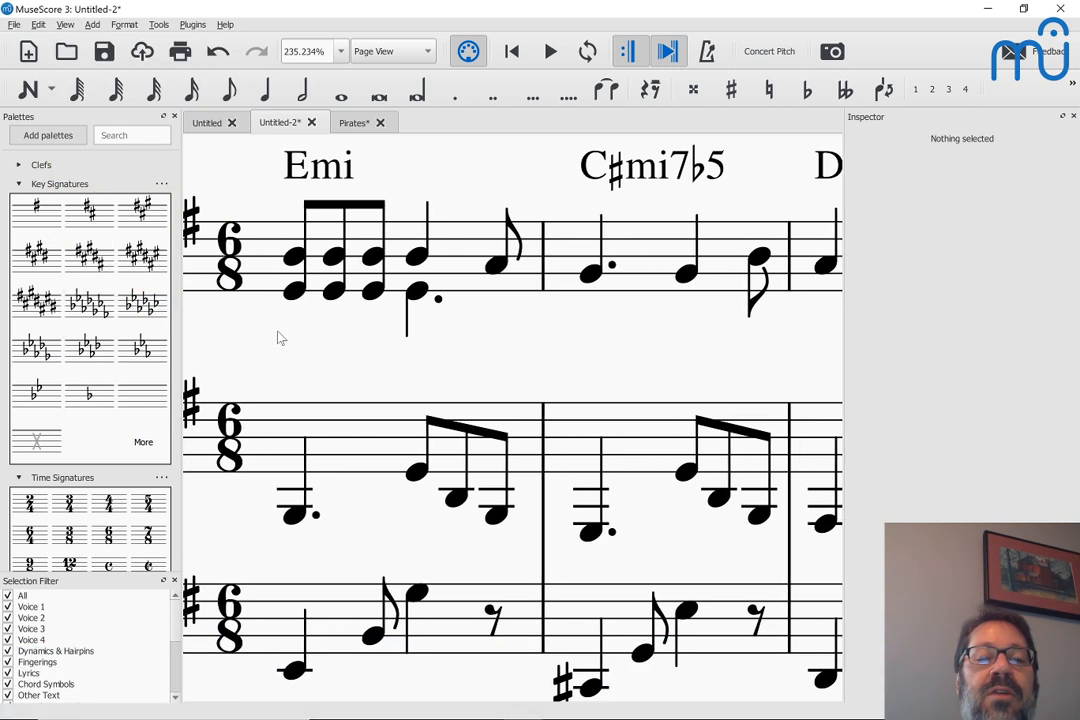
scroll(281, 338, "down", 2)
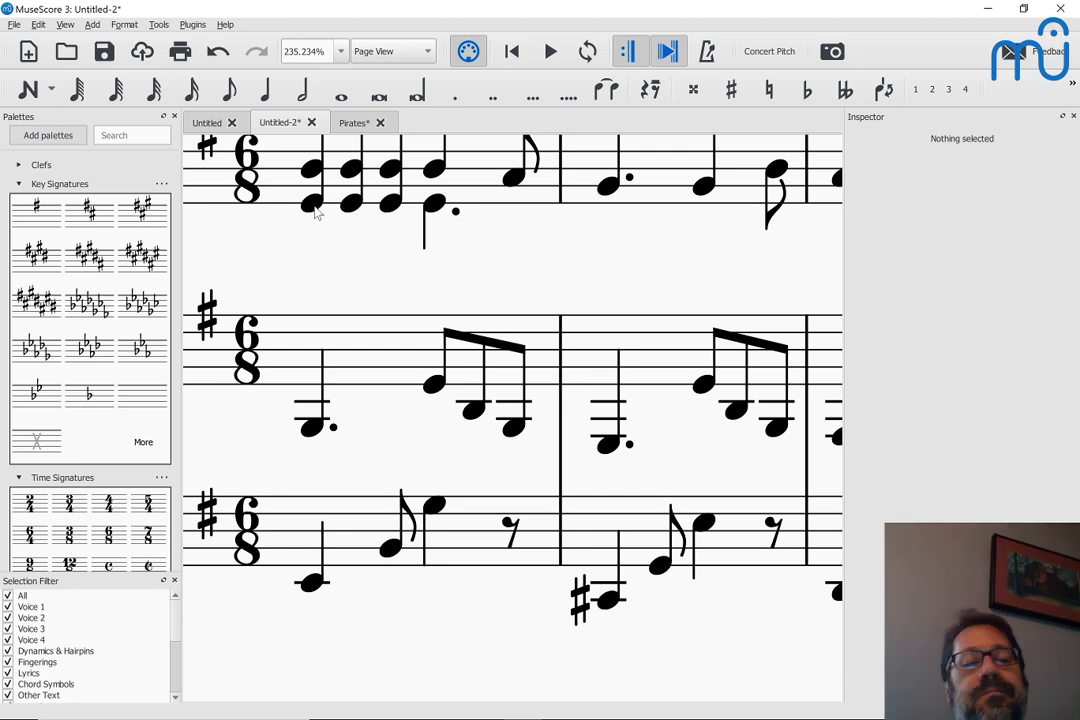
Undo the voice 2 edits in measure 1 of the voice staff back to the melody alone
key("ctrl+z")
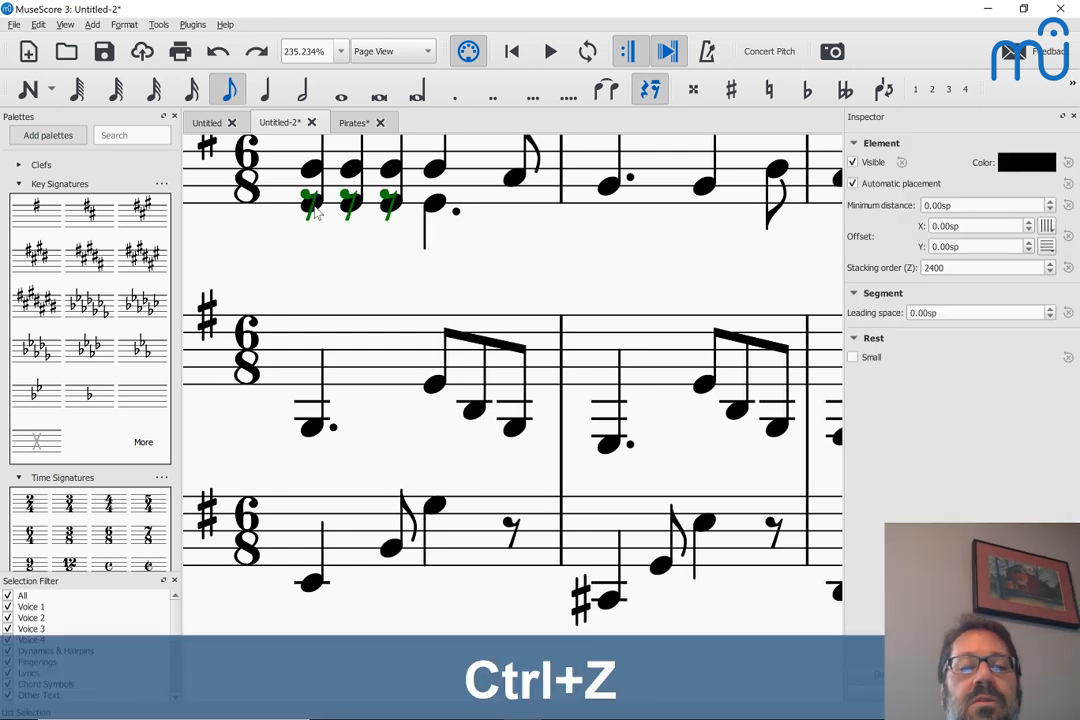
key("ctrl+z")
key("ctrl+z")
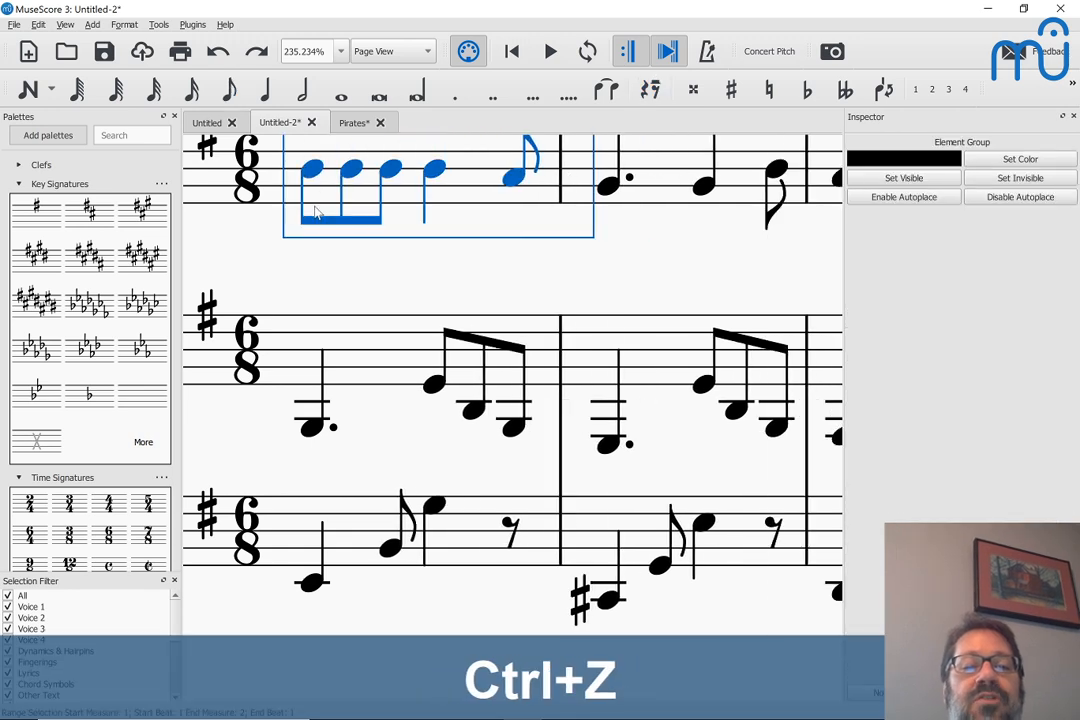
key("ctrl+minus")
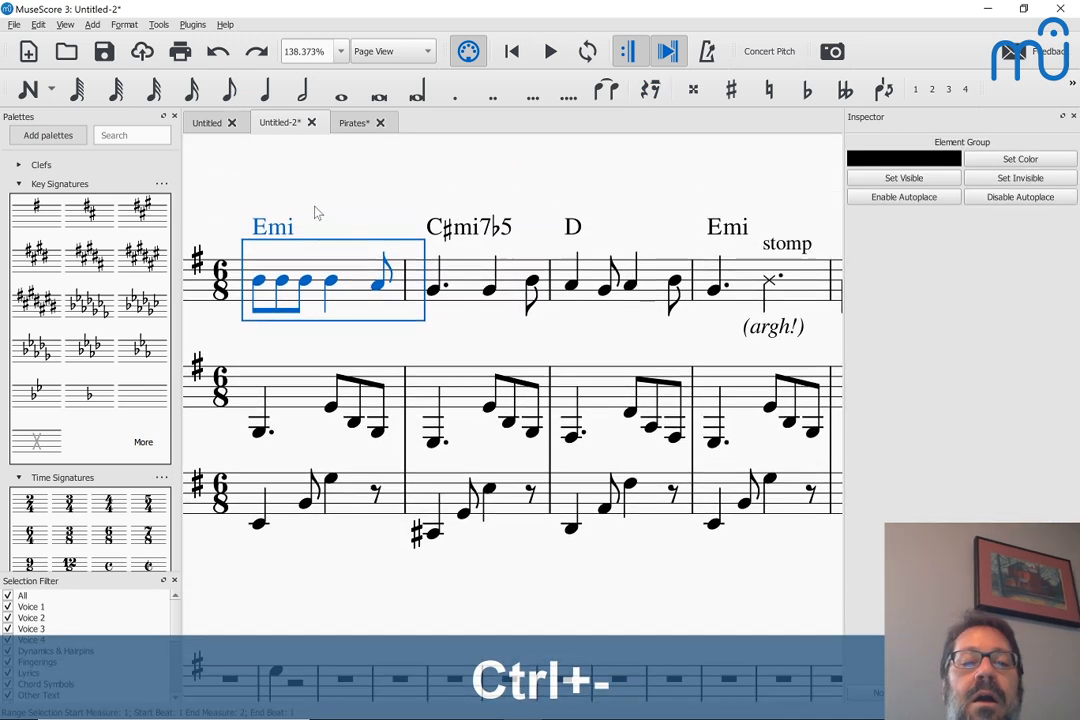
left_click(264, 303)
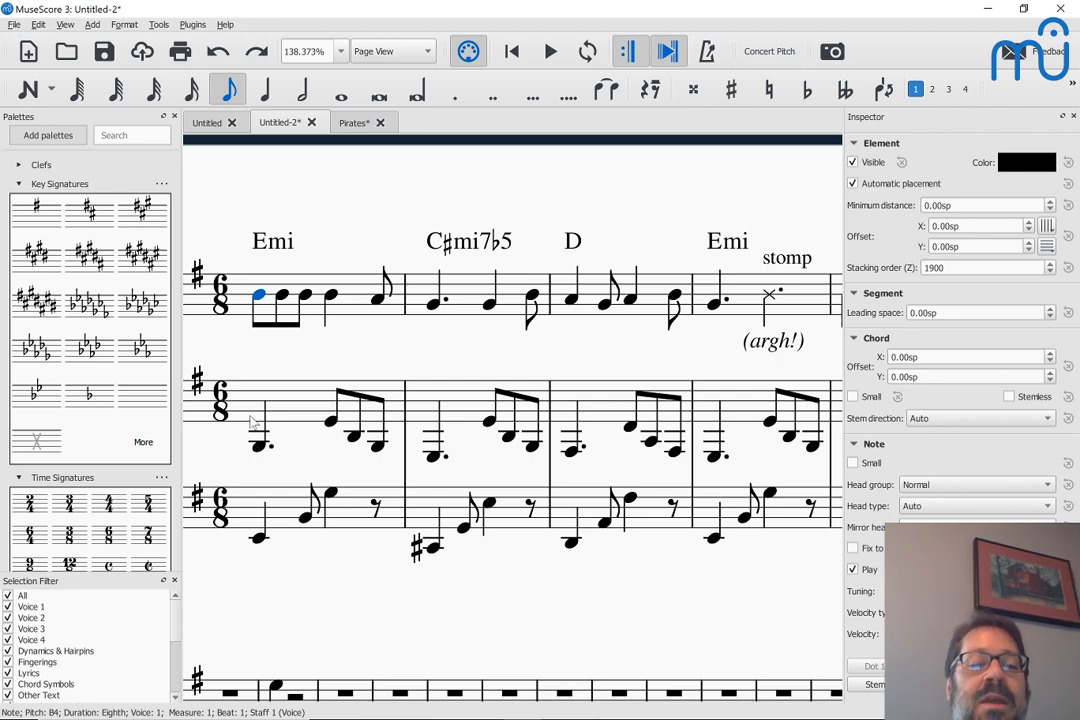
Enter a quarter-note chord of E4 and G4 followed by an eighth-note B3 in measure 10 of the upper piano staff
scroll(272, 440, "down", 3)
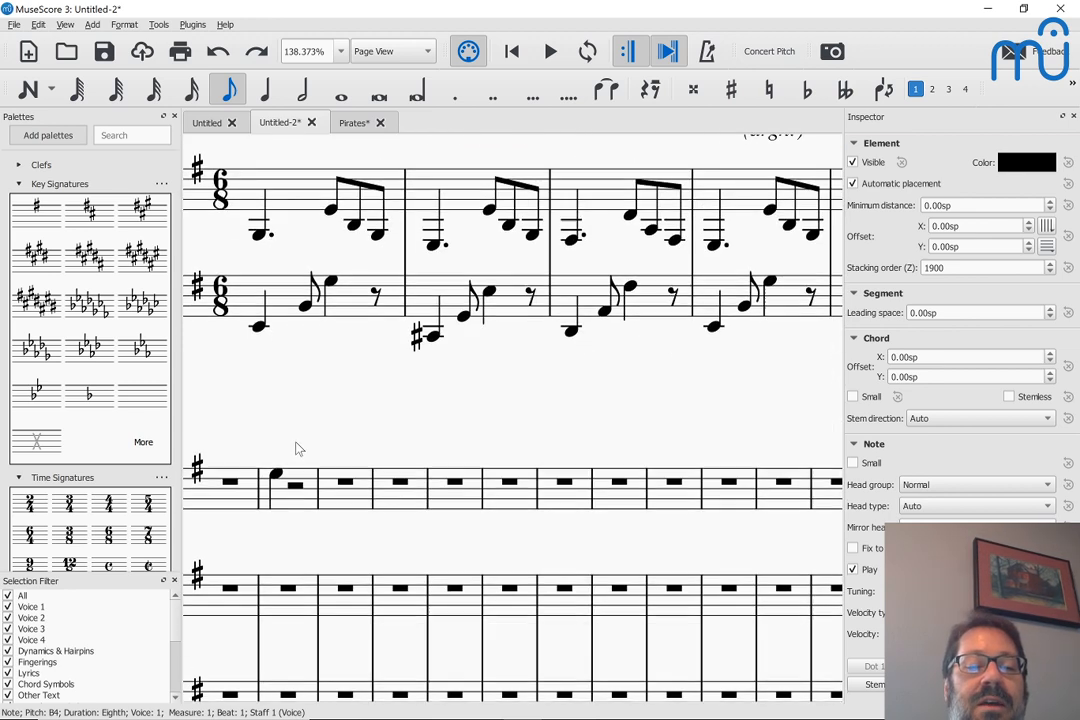
left_click(281, 616)
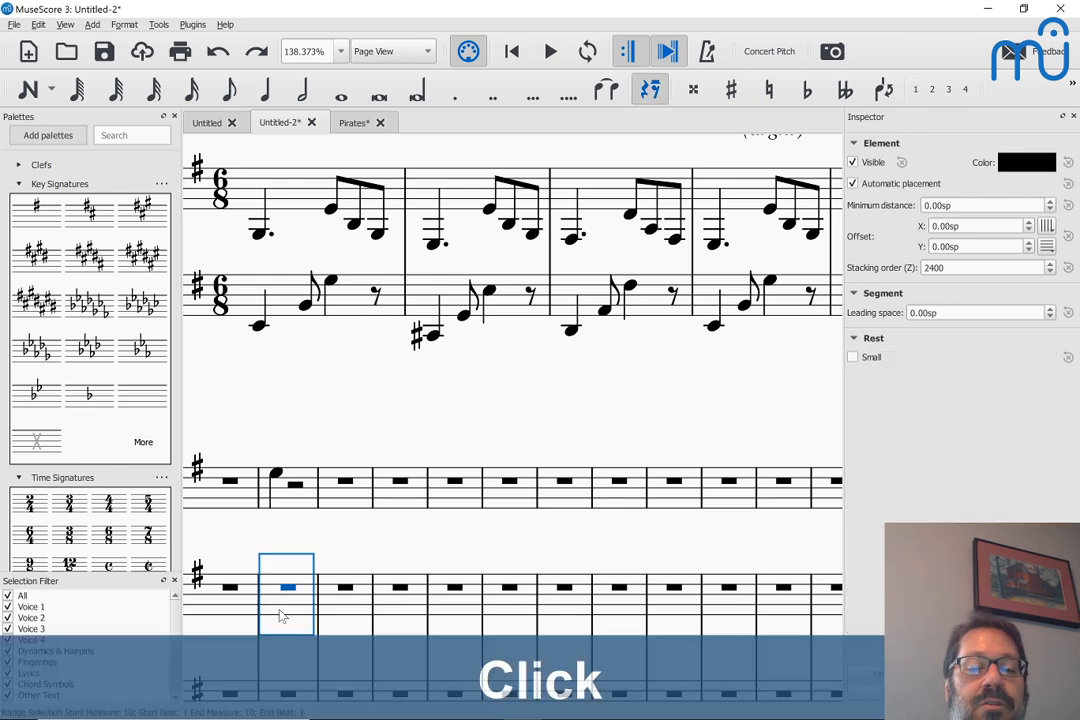
key("n")
key("5")
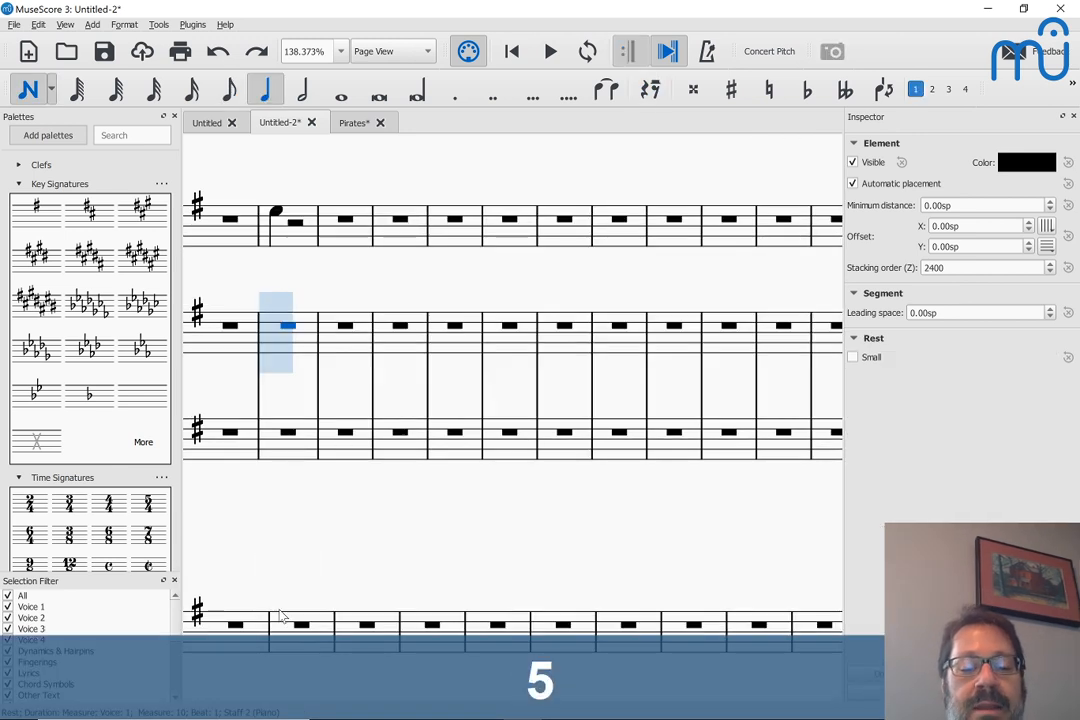
key("e")
key("ctrl+Up")
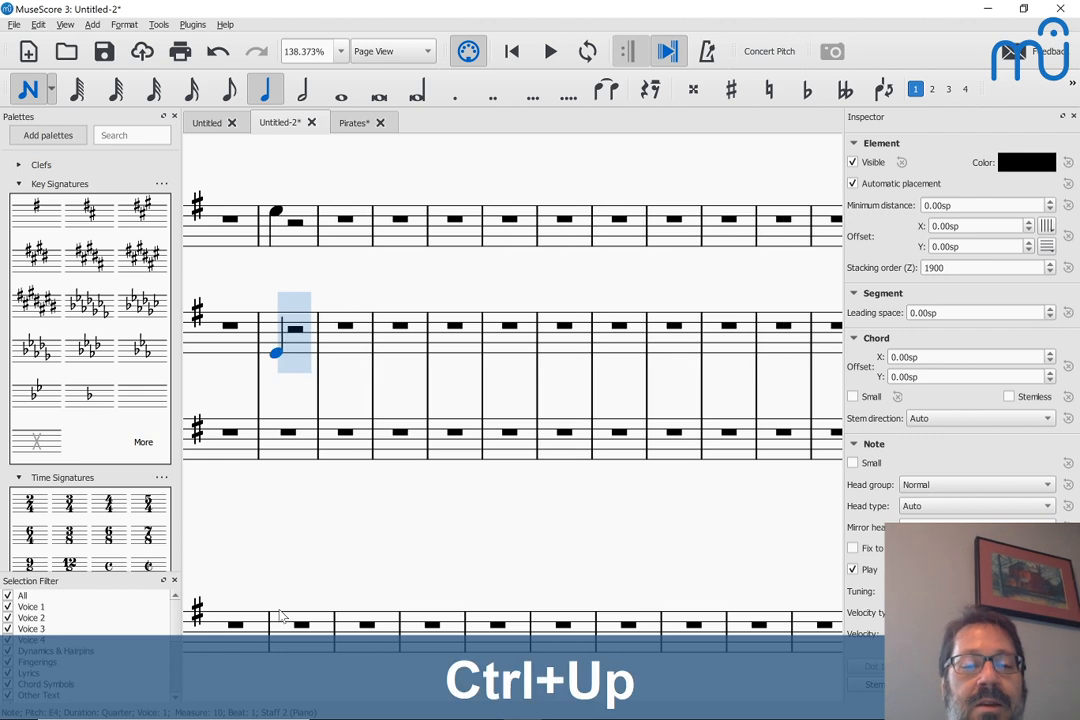
key("shift+g")
key("4")
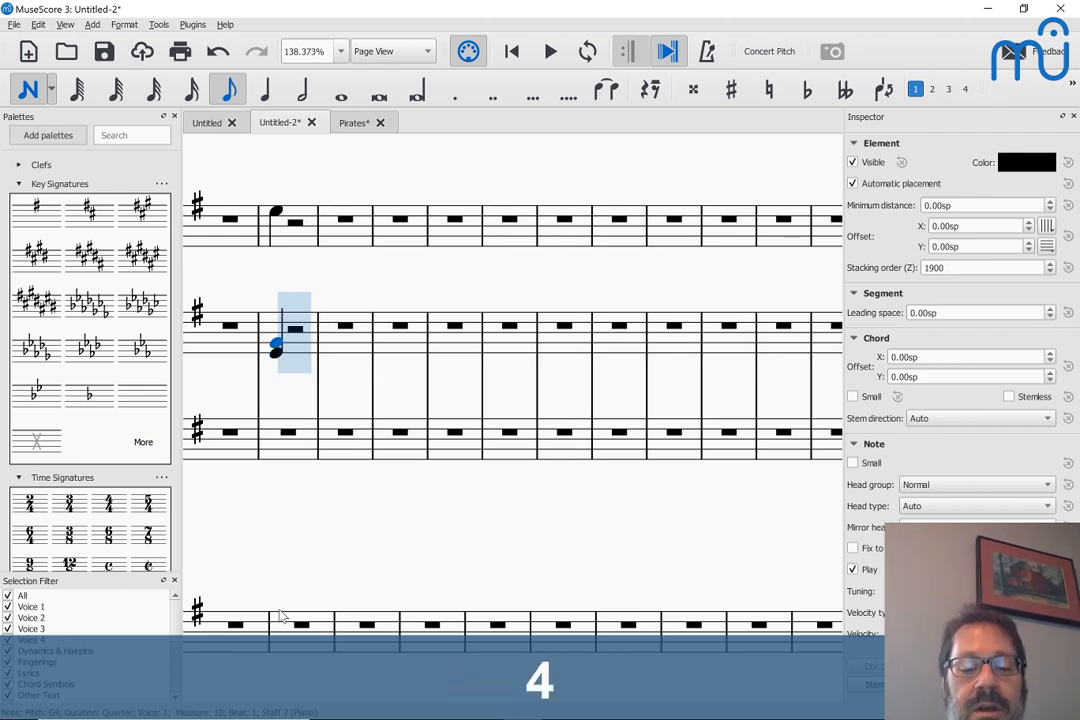
key("b")
Complete measure 10 of the upper piano staff with another quarter-note E4 and G4 chord and an eighth-note B3
key("e")
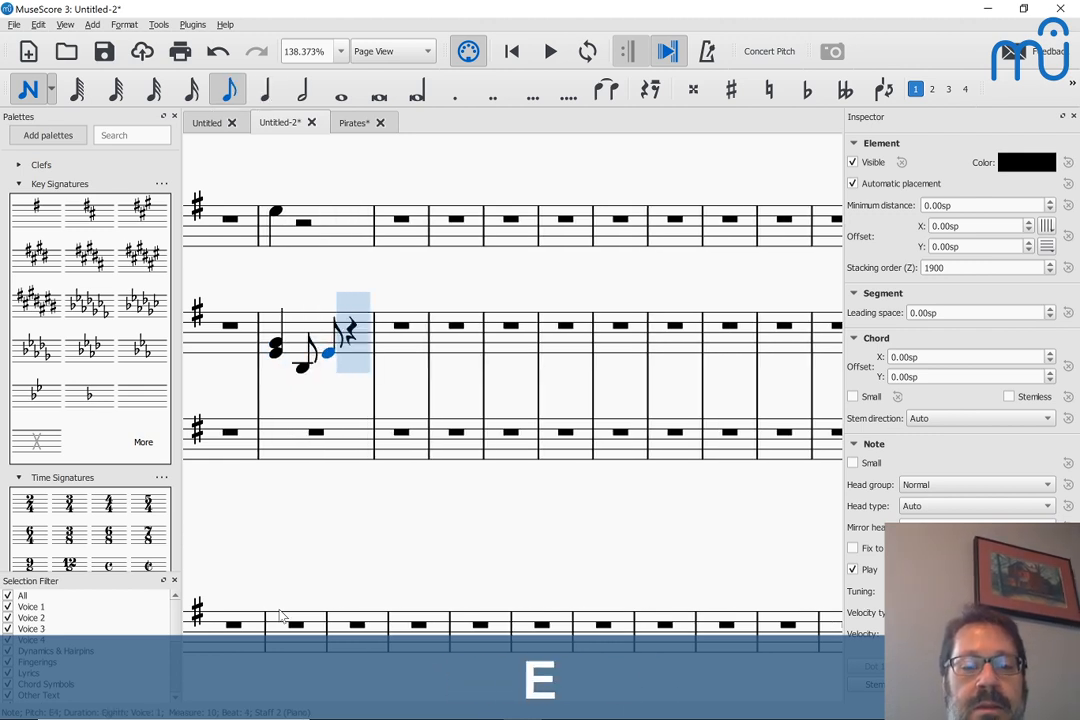
key("shift+g")
key("w")
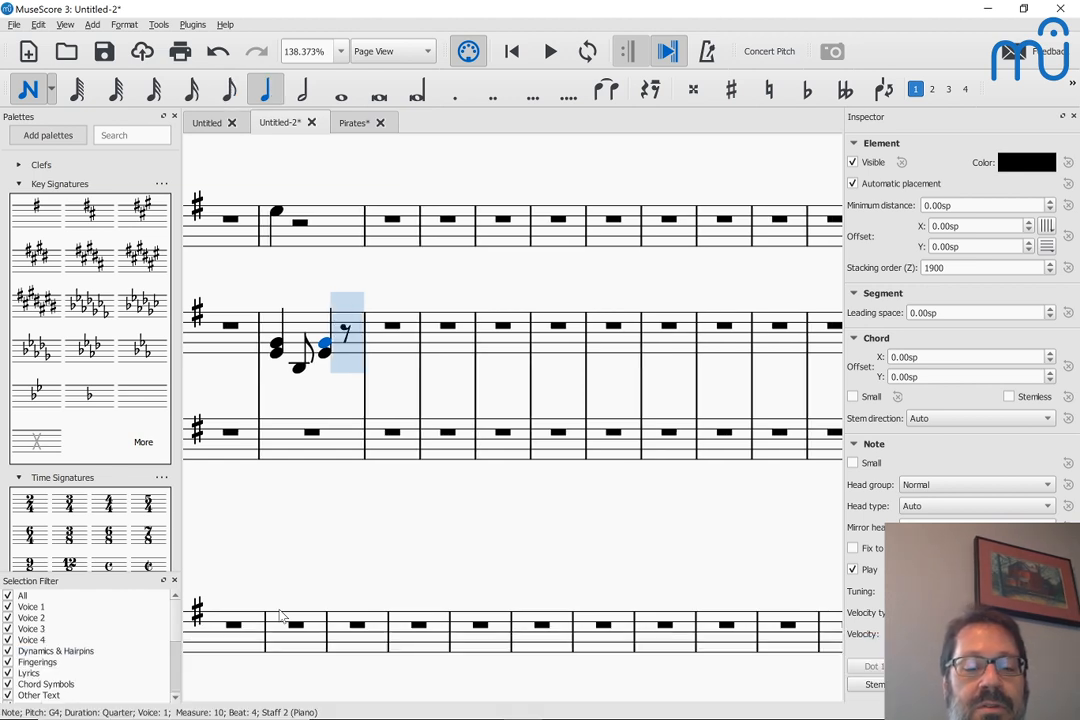
key("4")
key("b")
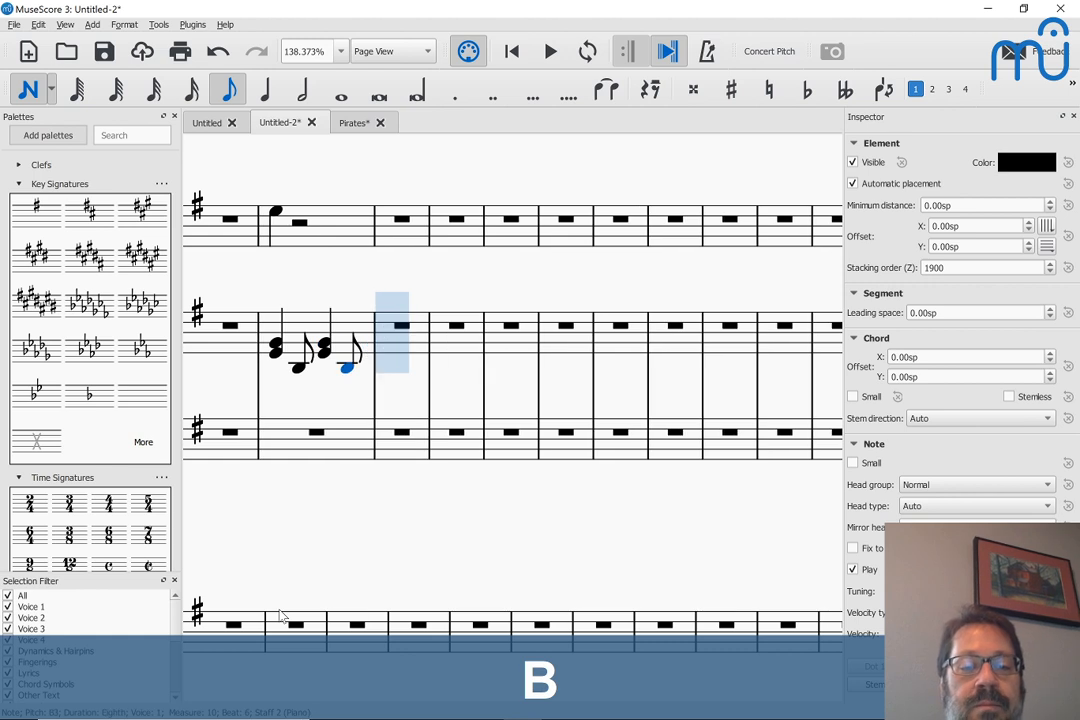
key("Escape")
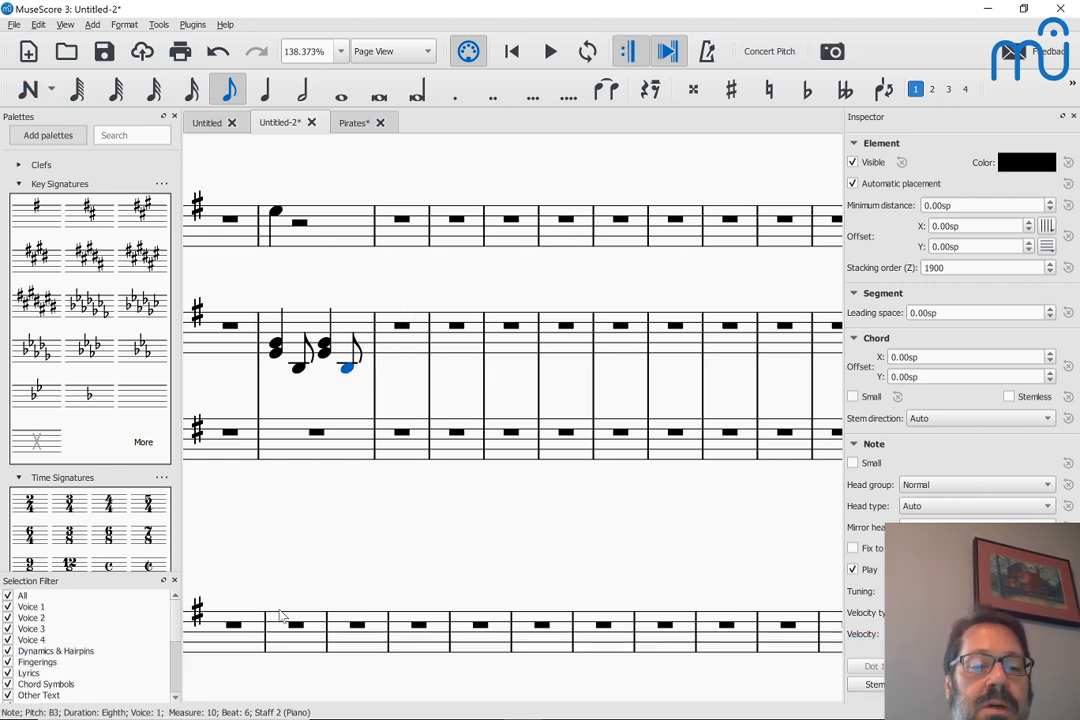
Enter alternating dotted-quarter notes E3, B2, E3, B2 in measures 10 and 11 of the lower piano staff
left_click(281, 455)
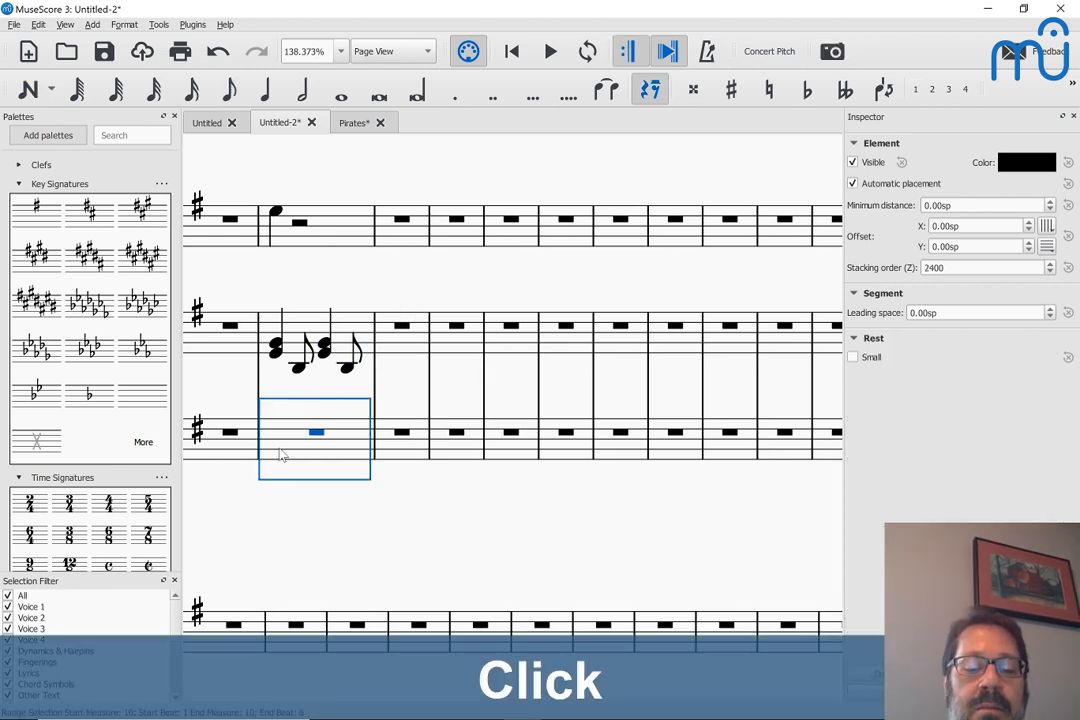
key("n")
key("5")
key("period")
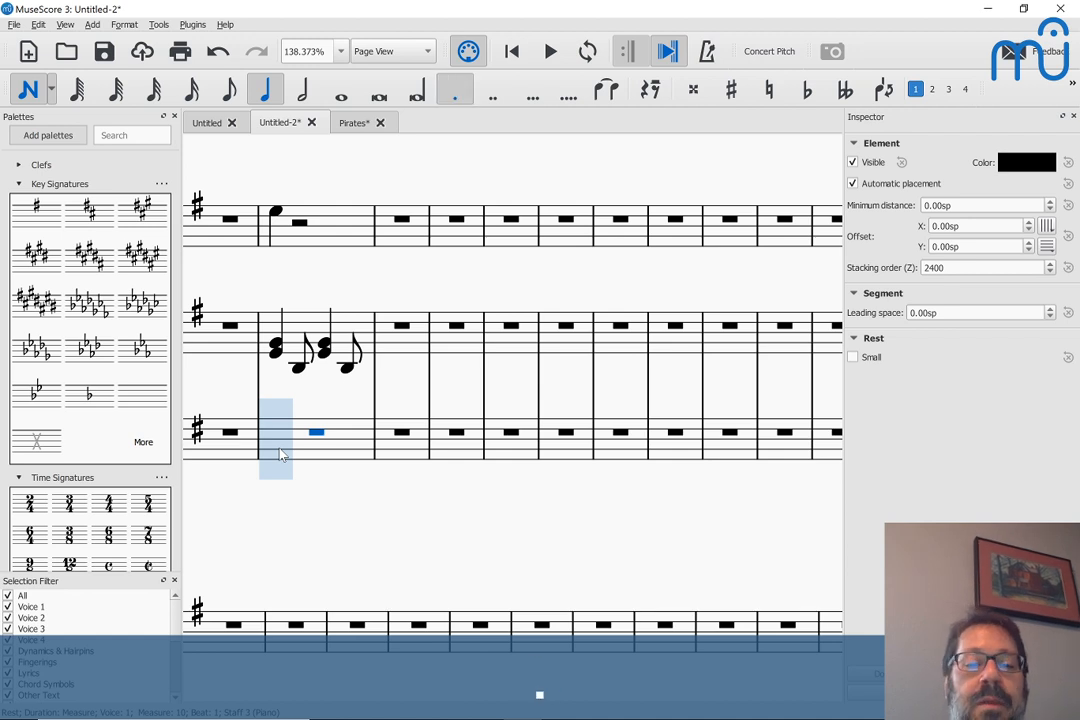
key("e")
key("b")
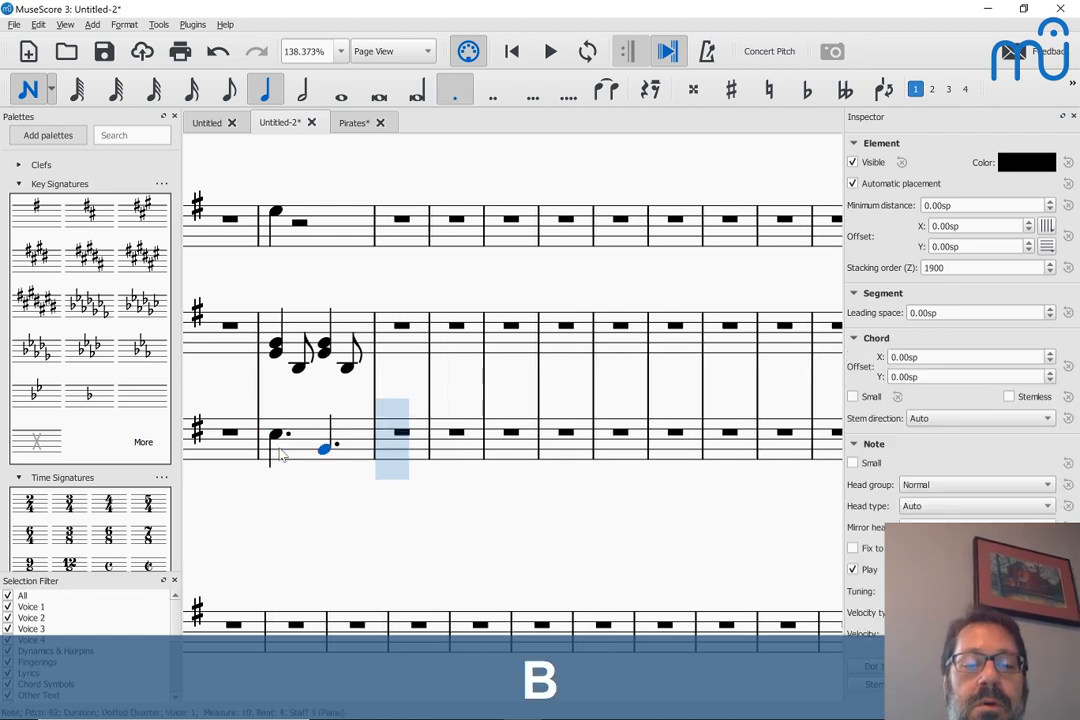
key("e")
key("b")
key("Escape")
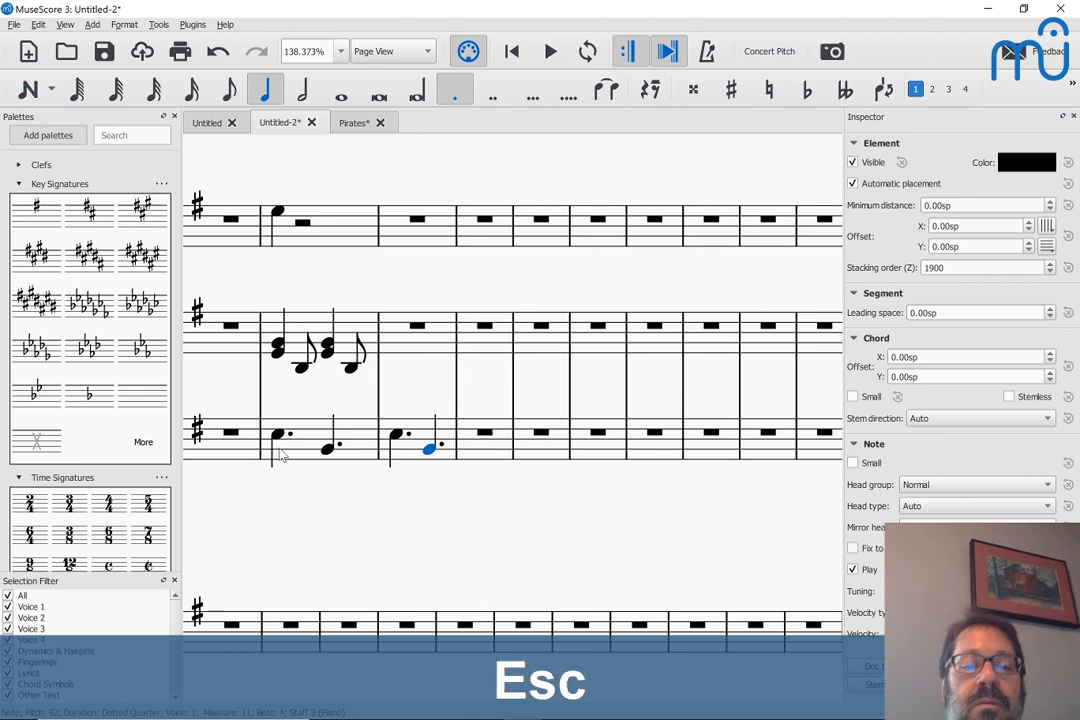
Repeat measure 10 of the upper piano staff into measure 11
left_click(300, 320)
key("r")
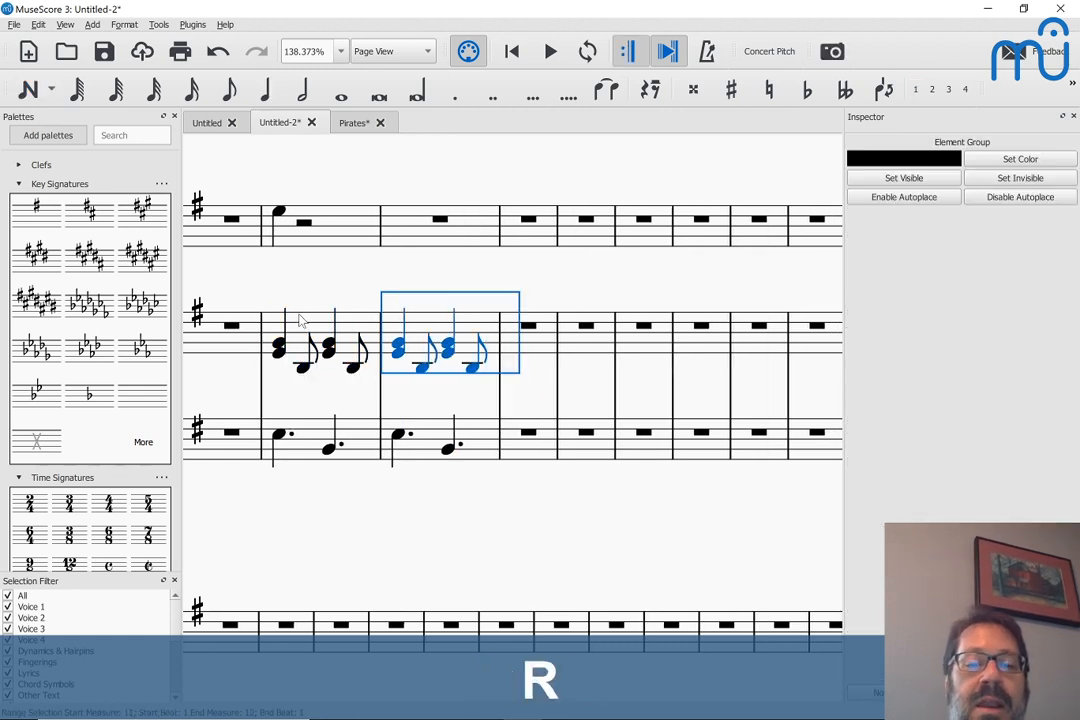
key("Escape")
Repeat measure 11 of both piano staves into measure 12 and shift the copy down one diatonic step
left_click(420, 330)
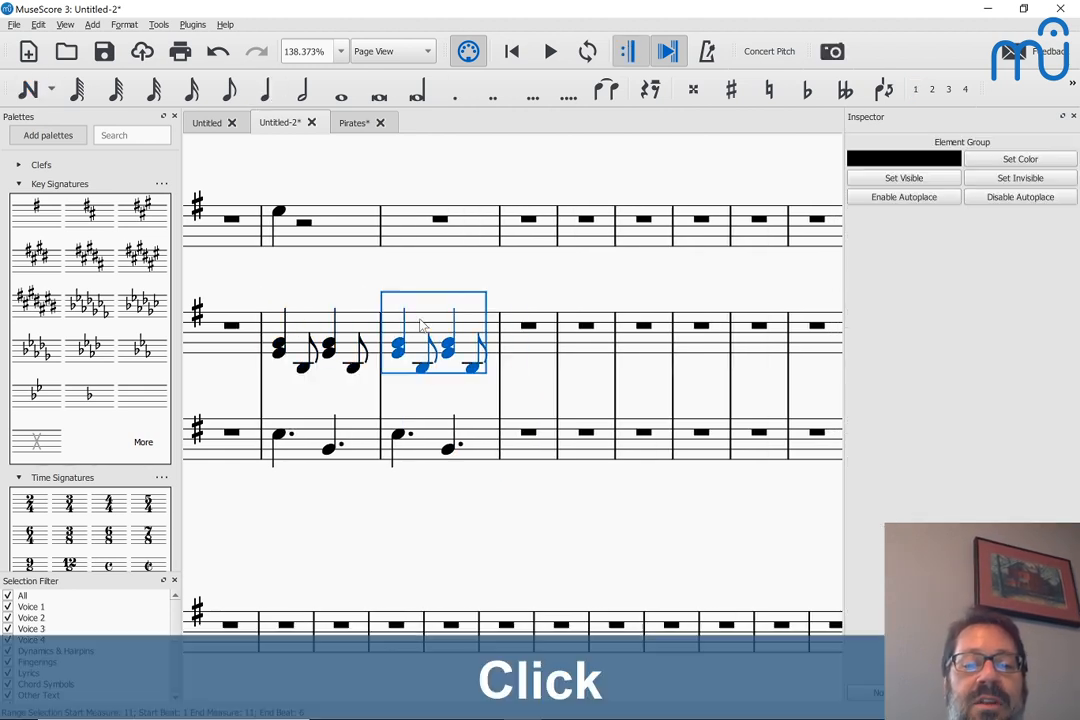
left_click(490, 445, "shift")
key("r")
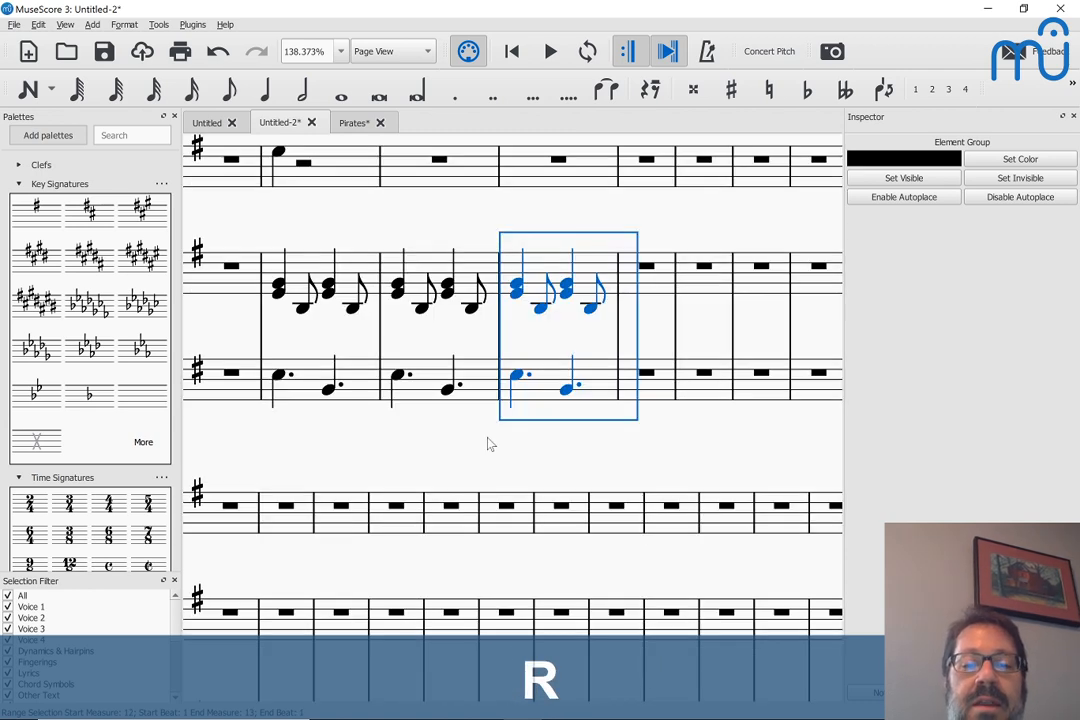
key("shift+alt+Down")
key("Escape")
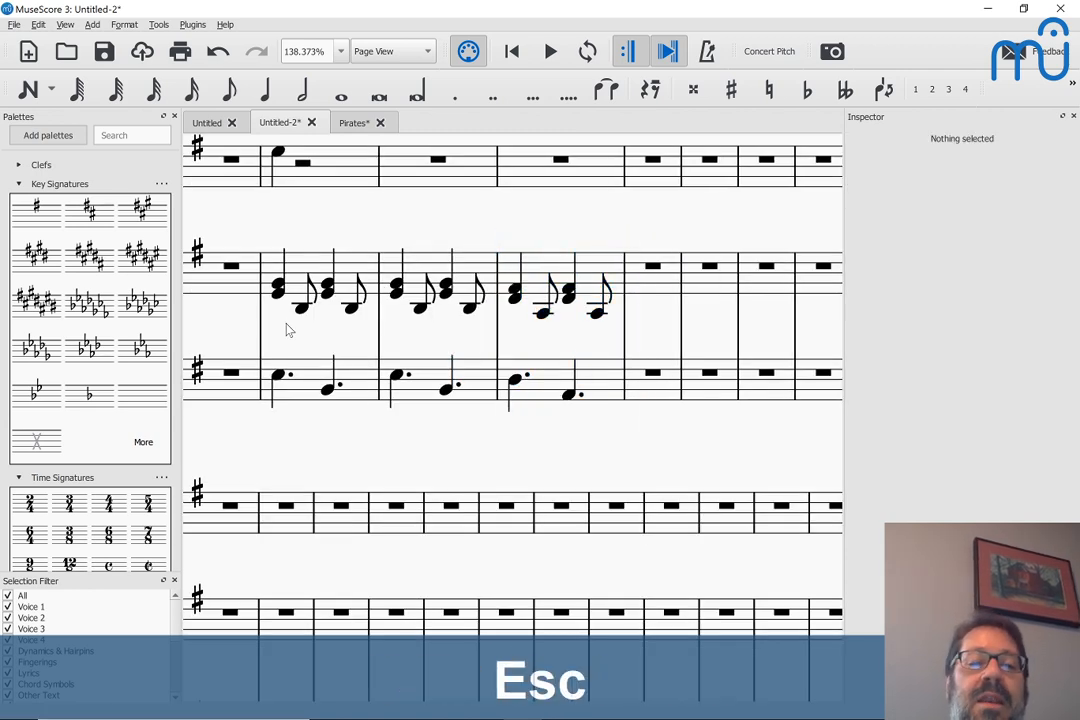
Delete the stray quarter note from measure 10 of the voice staff
left_click(294, 255)
scroll(300, 265, "up", 3)
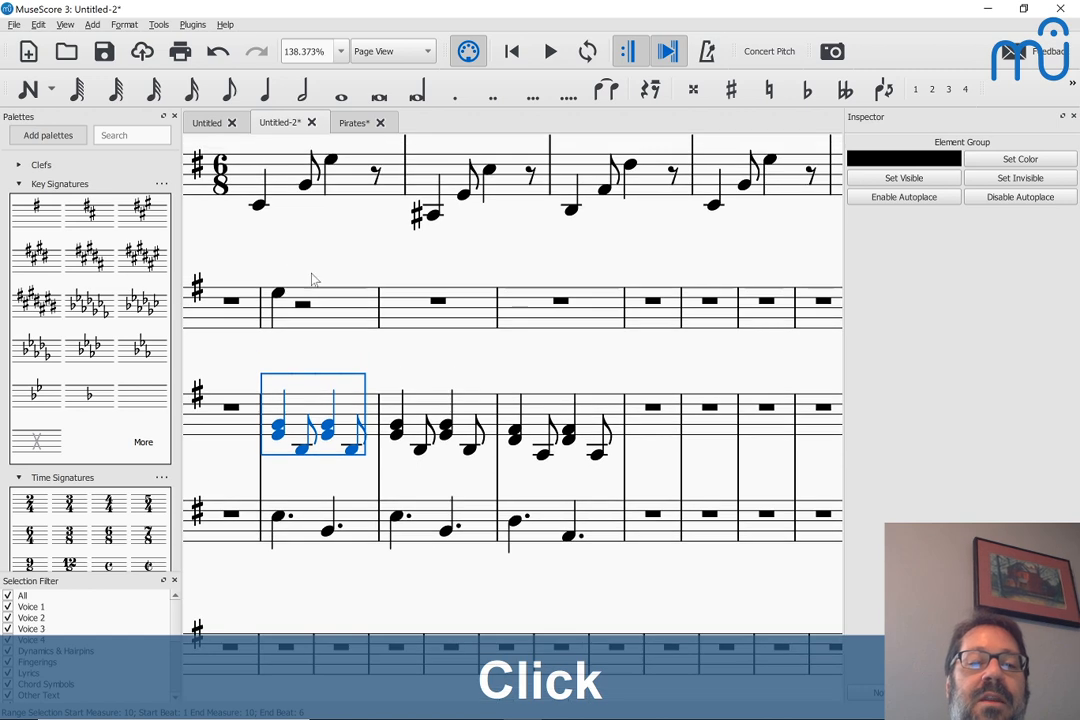
left_click(324, 308)
key("BackSpace")
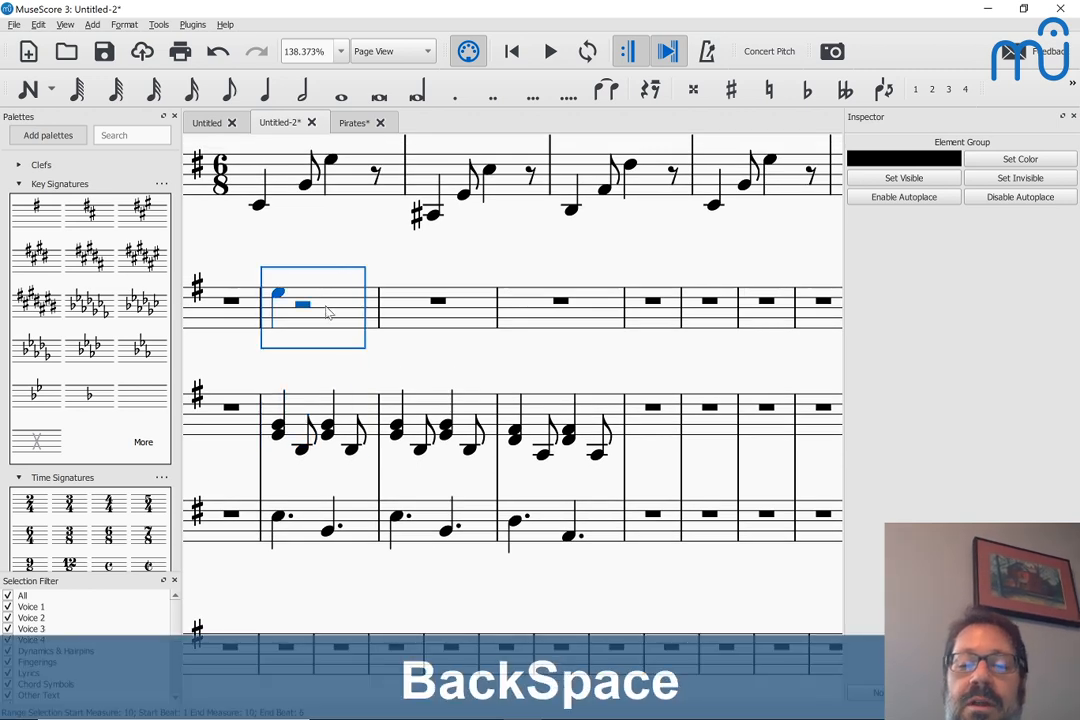
key("Delete")
Copy measures 10–12 of both piano staves and paste them into the piano part starting at measure 5
scroll(325, 308, "up", 3)
left_click(331, 311)
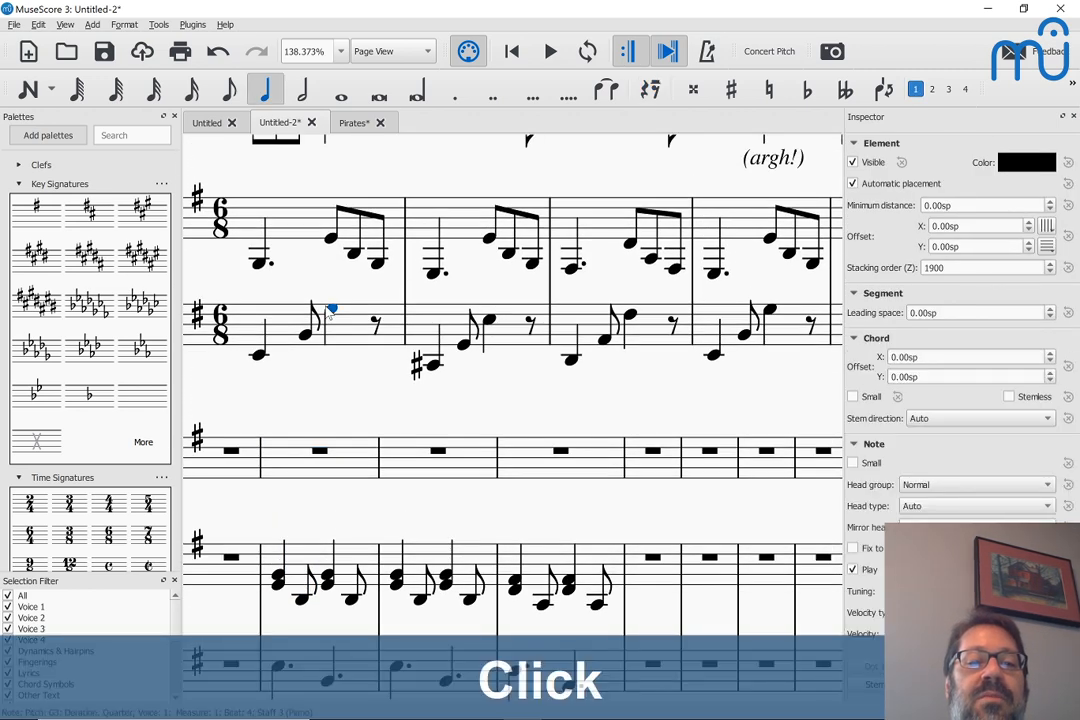
scroll(331, 312, "up", 3)
key("ctrl+minus")
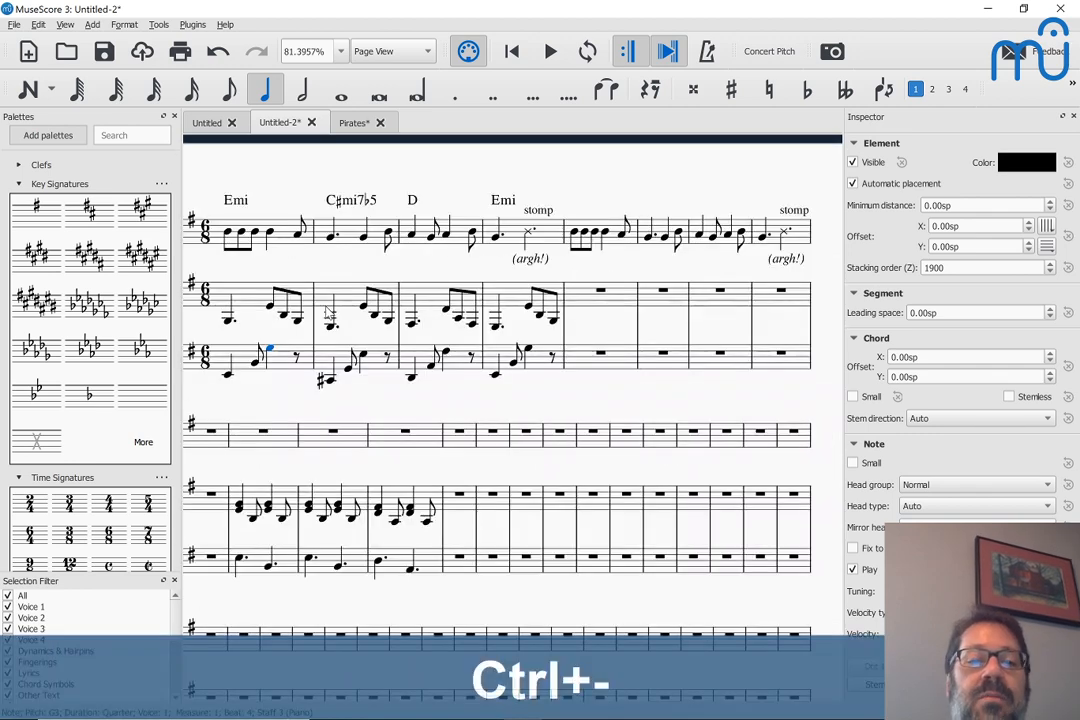
left_click(284, 237)
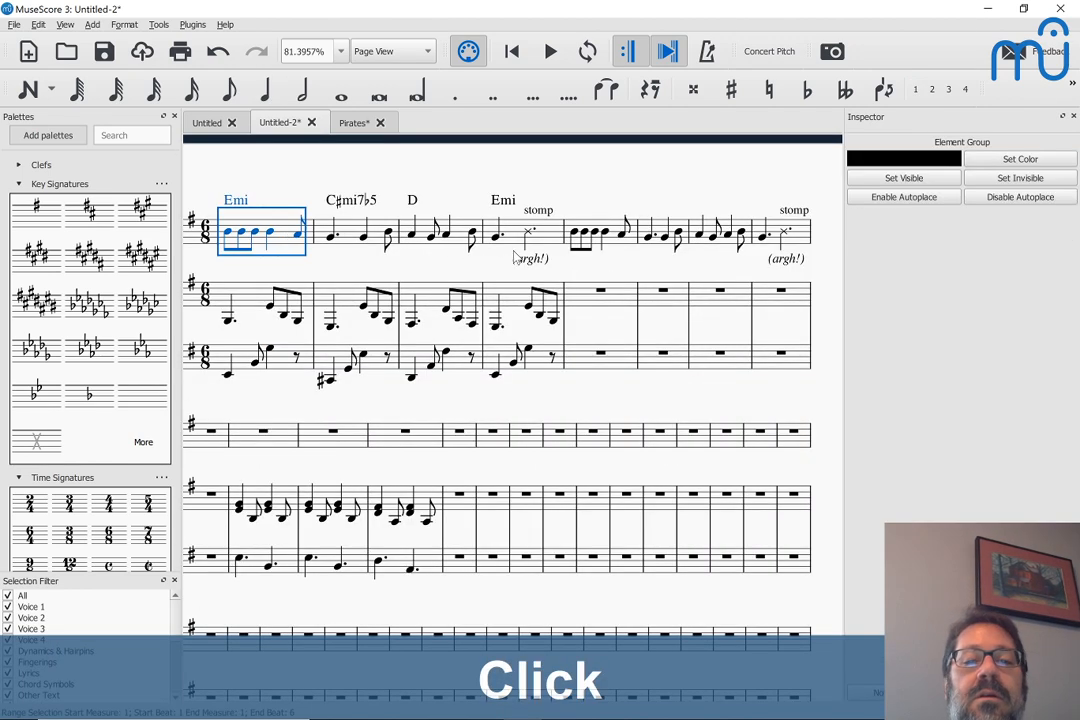
left_click(247, 489)
left_click(250, 498)
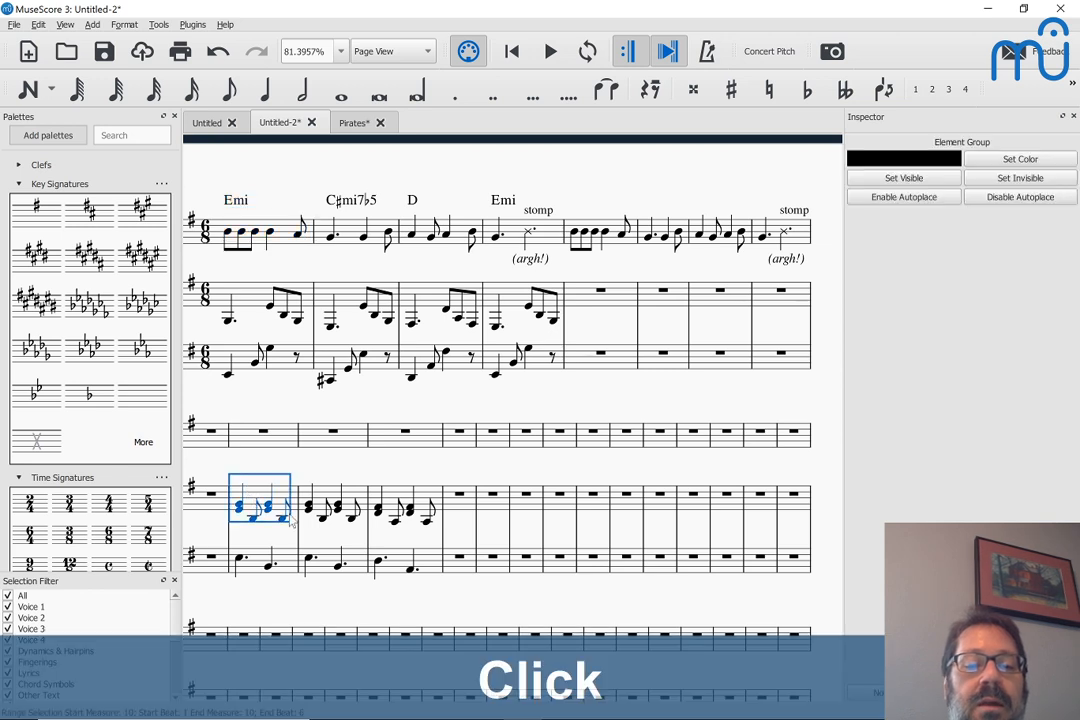
left_click(425, 570, "shift")
key("ctrl+c")
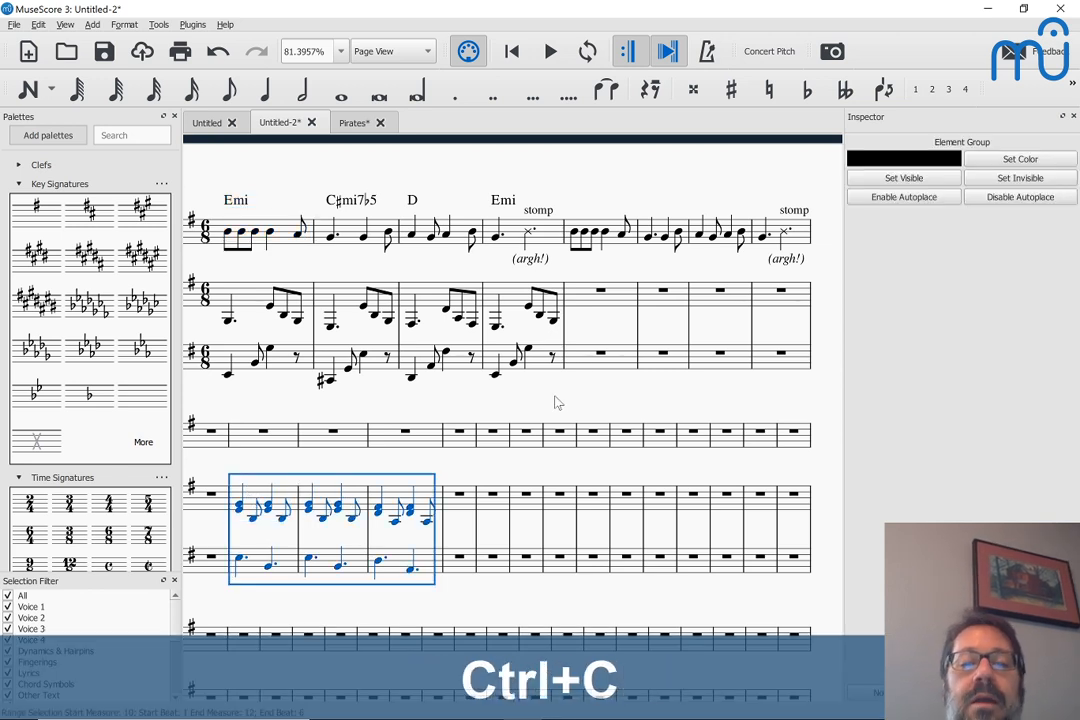
left_click(582, 297)
key("ctrl+v")
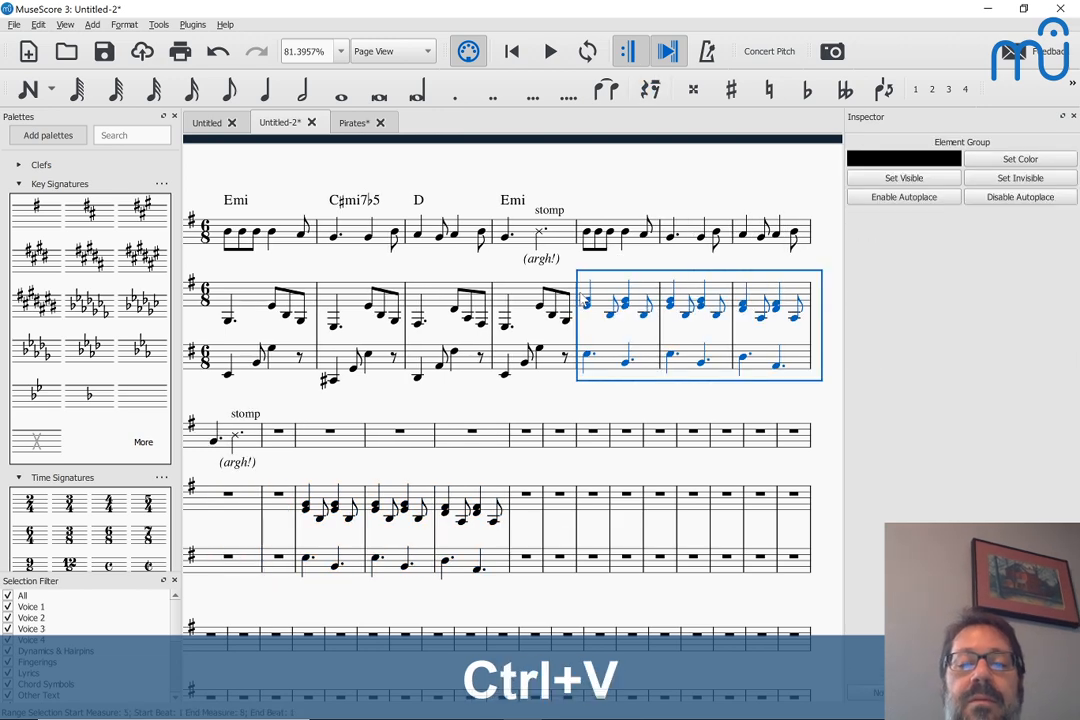
Play back the melody with the chord-and-bass accompaniment from measure 5
left_click(588, 236)
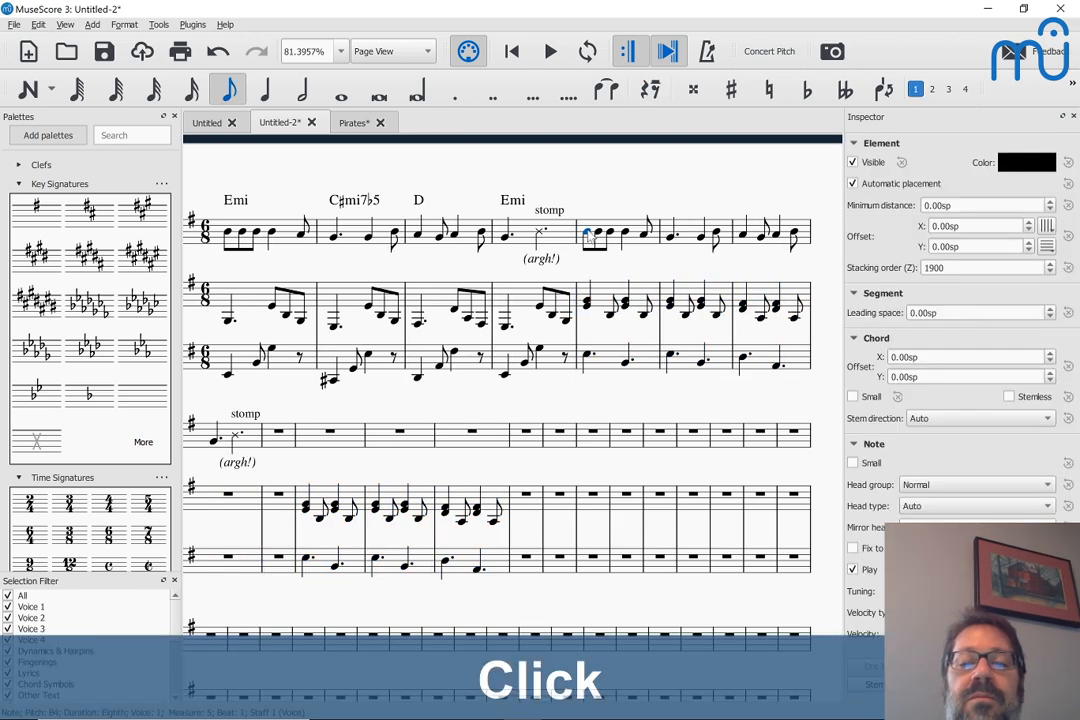
key("space")
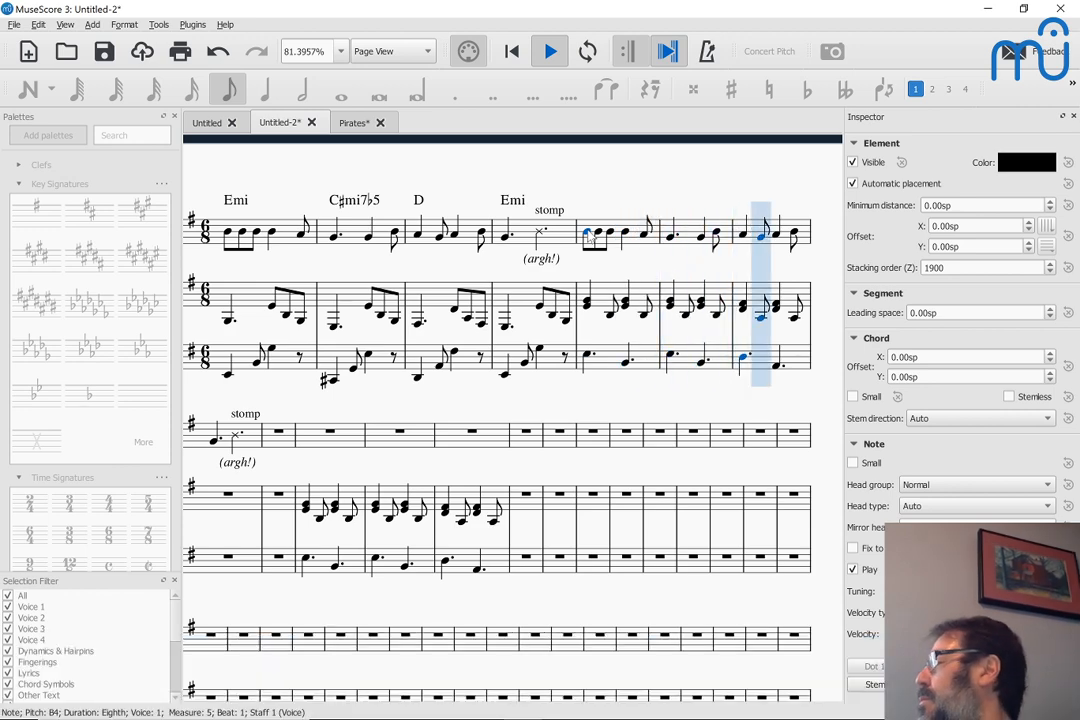
key("space")
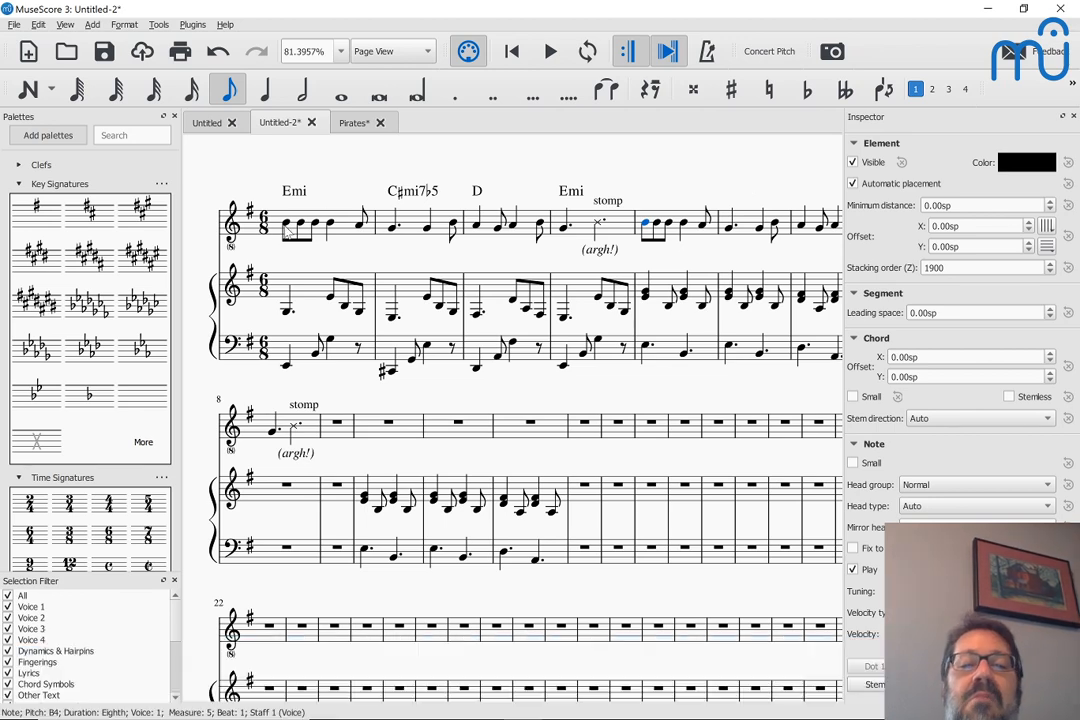
Play back the opening measures from measure 1 to compare the arpeggiated piano accompaniment
scroll(603, 318, "right", 2)
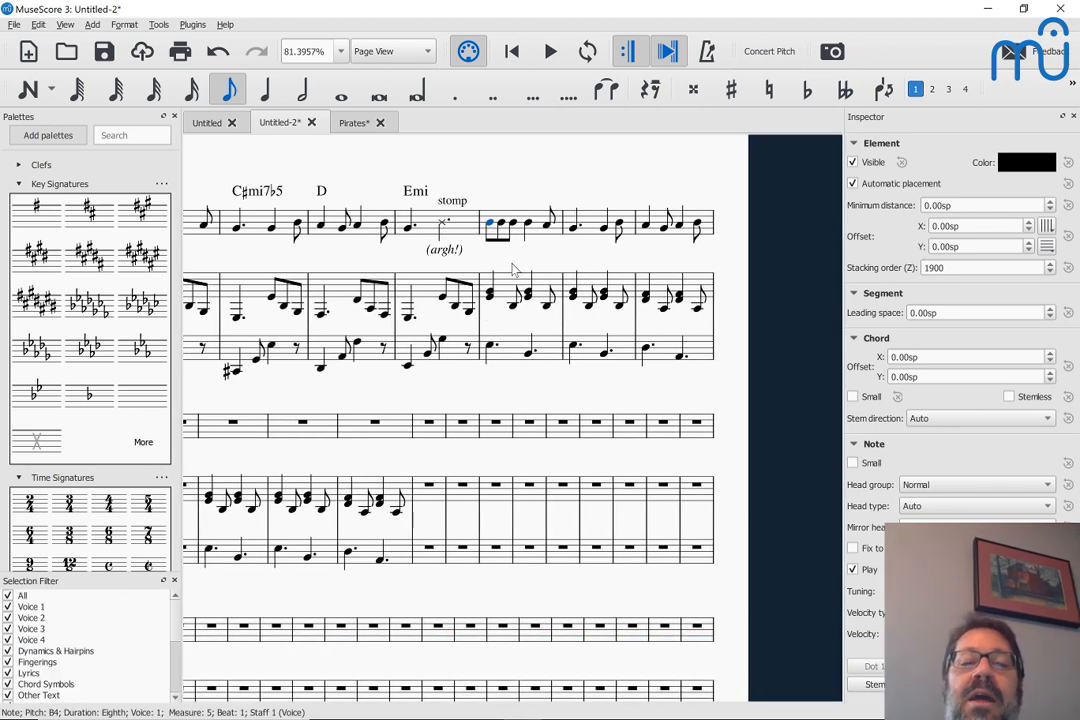
scroll(254, 294, "up", 2)
scroll(254, 294, "left", 2)
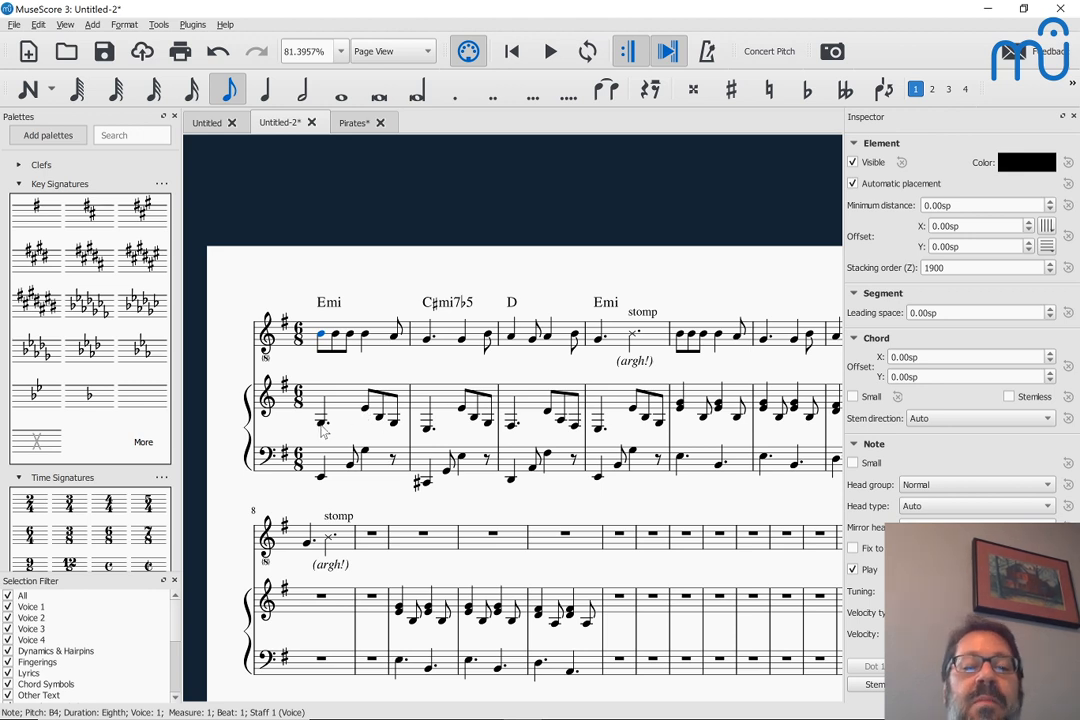
left_click(321, 425)
key("space")
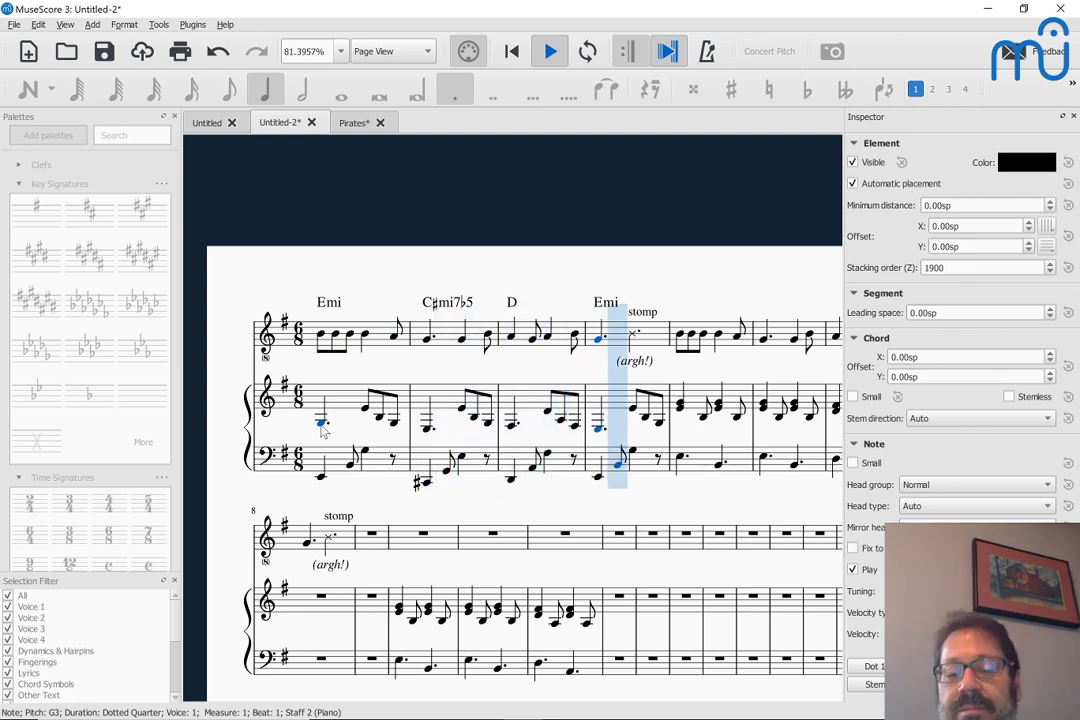
key("space")
scroll(321, 431, "down", 1)
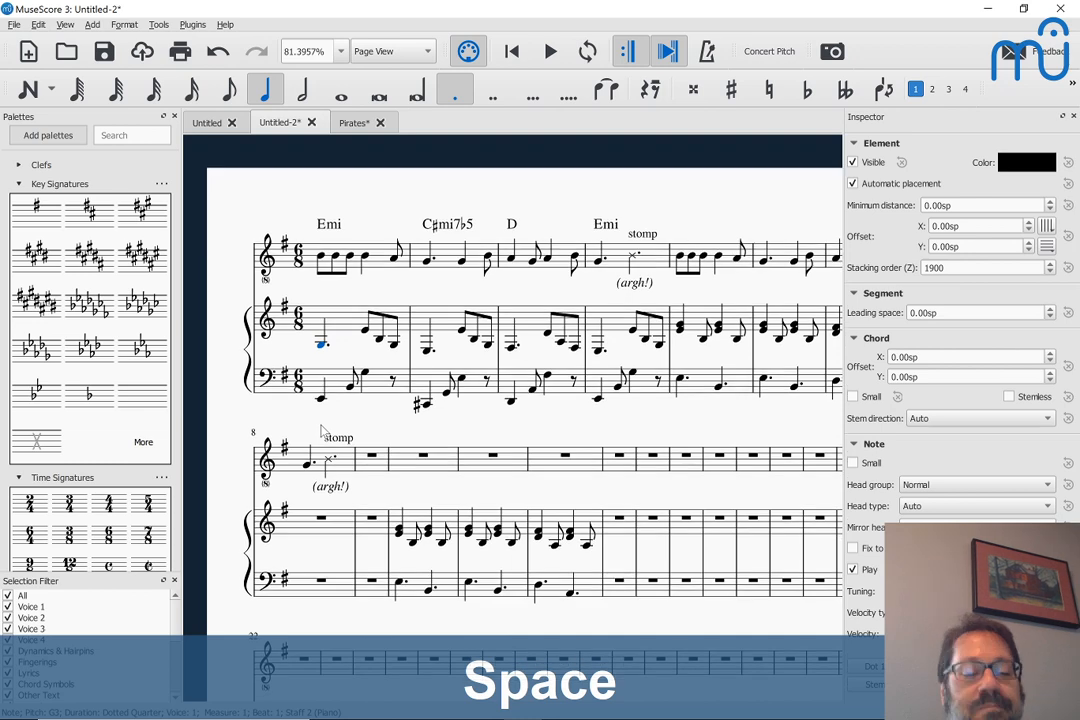
scroll(321, 431, "right", 1)
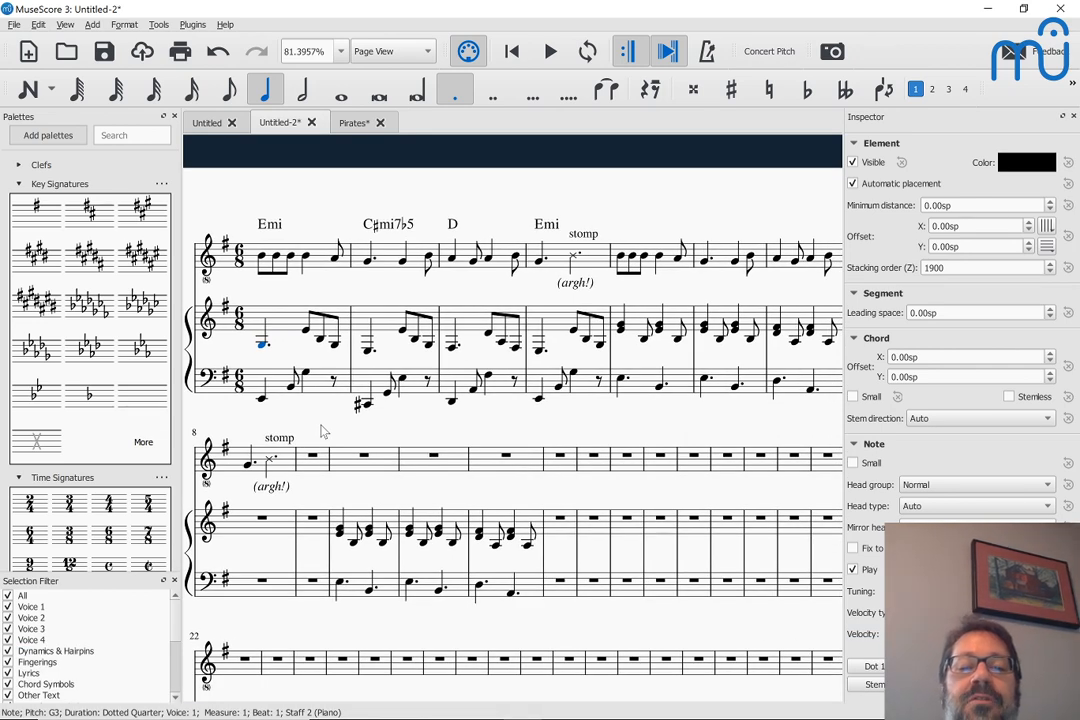
Review the two vocal parts and the stomp staff in the Pirates score, and glance at the Beethoven lied in the browser
left_click(350, 123)
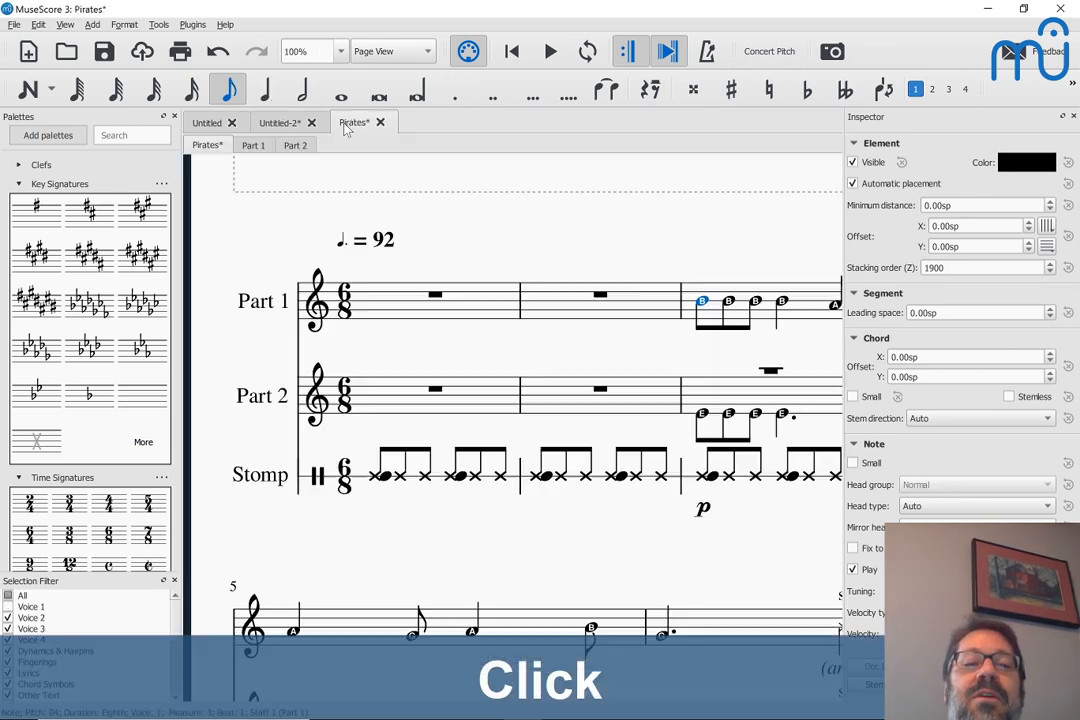
scroll(336, 318, "right", 5)
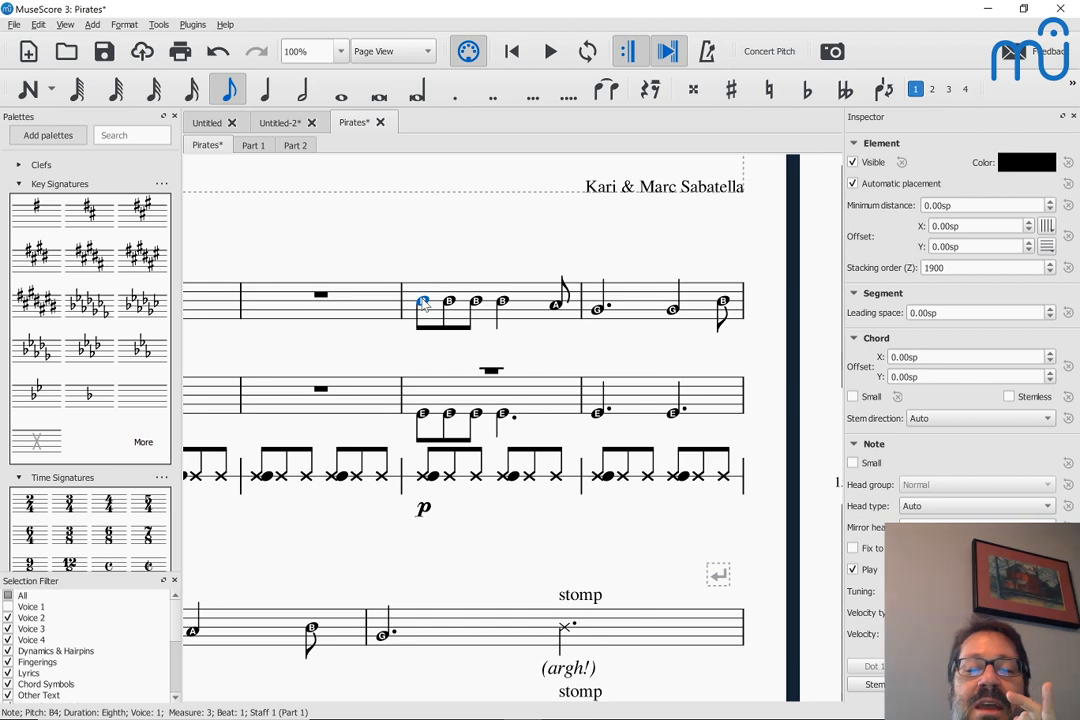
scroll(424, 305, "down", 3)
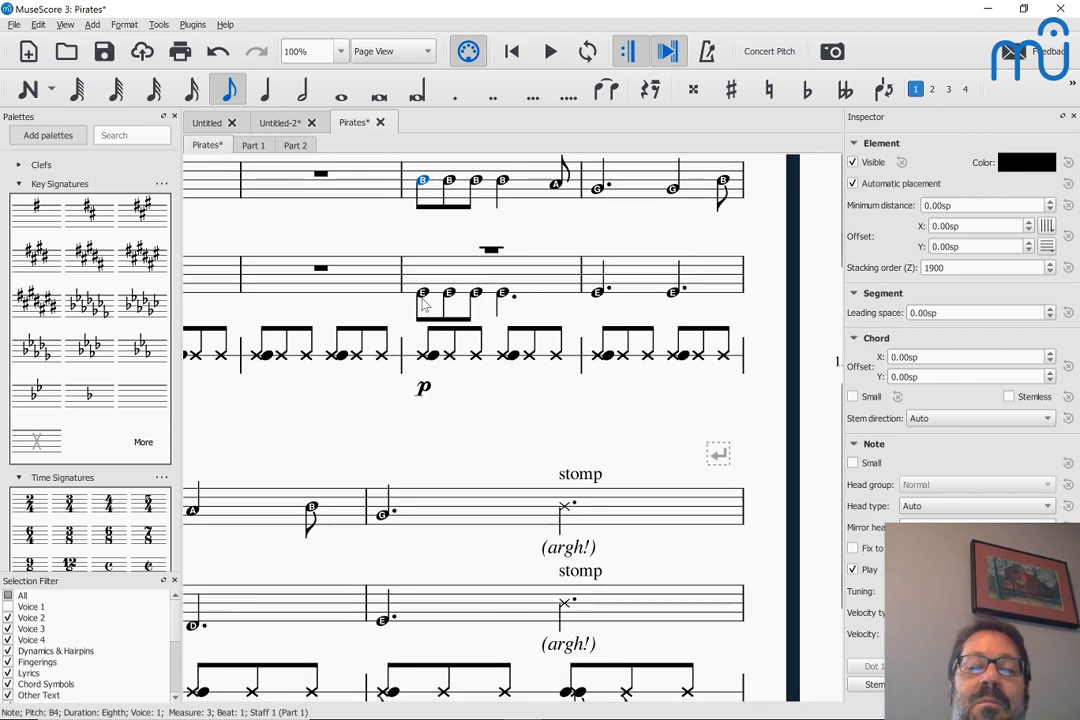
scroll(424, 305, "down", 2, "ctrl")
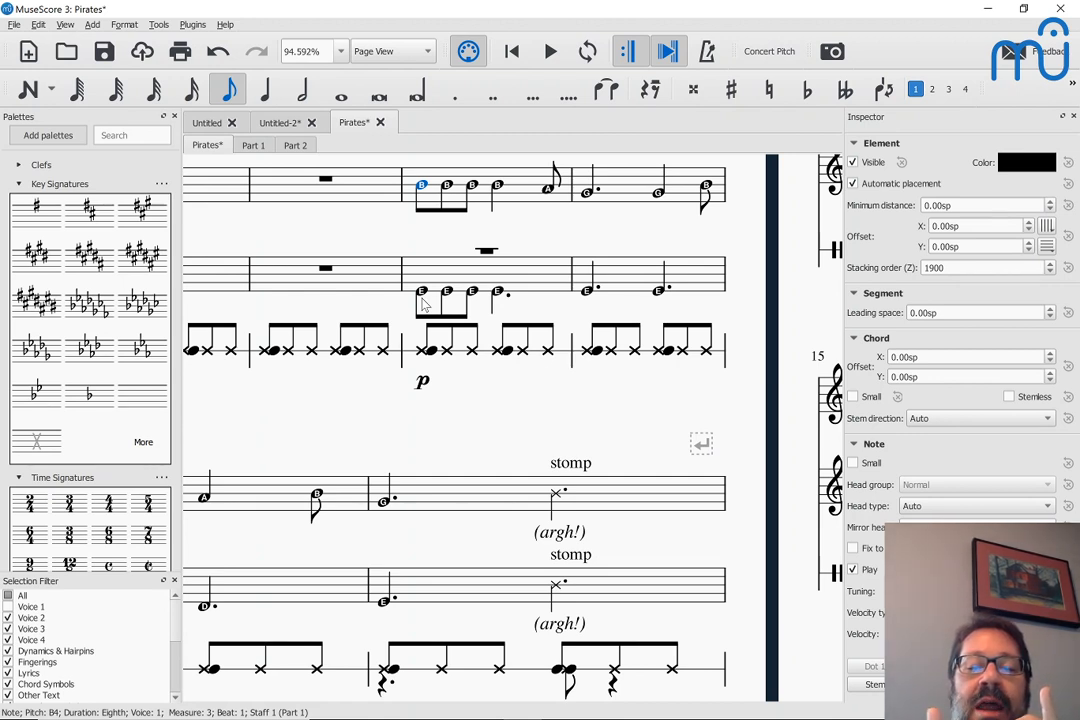
scroll(424, 305, "left", 1)
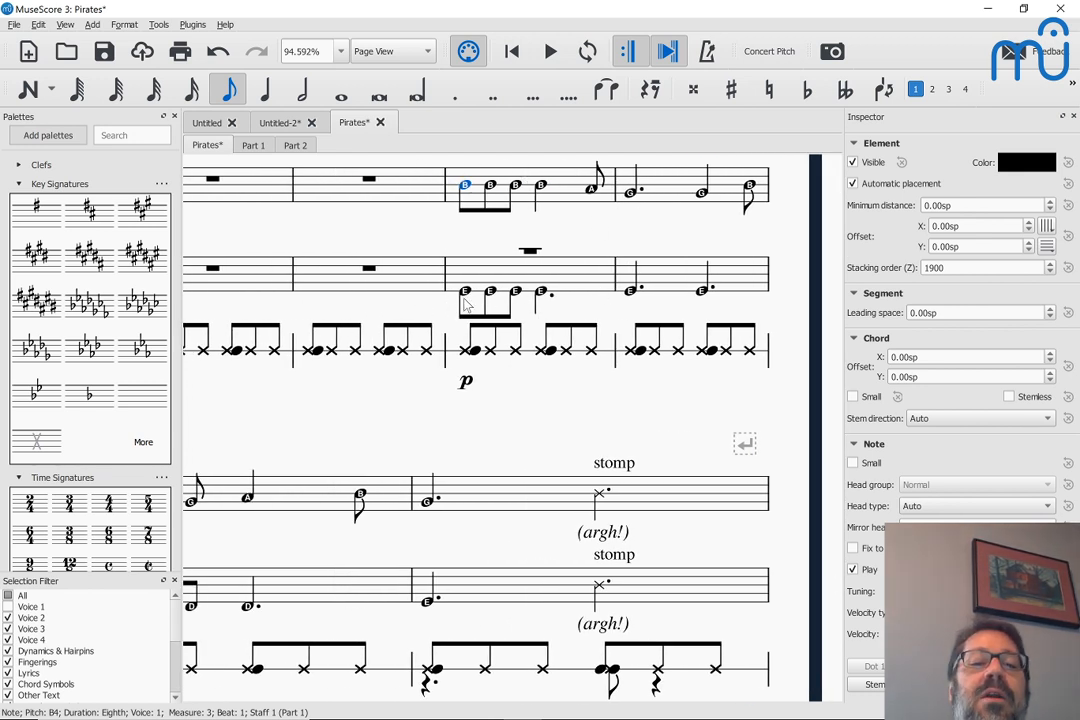
scroll(325, 472, "left", 6)
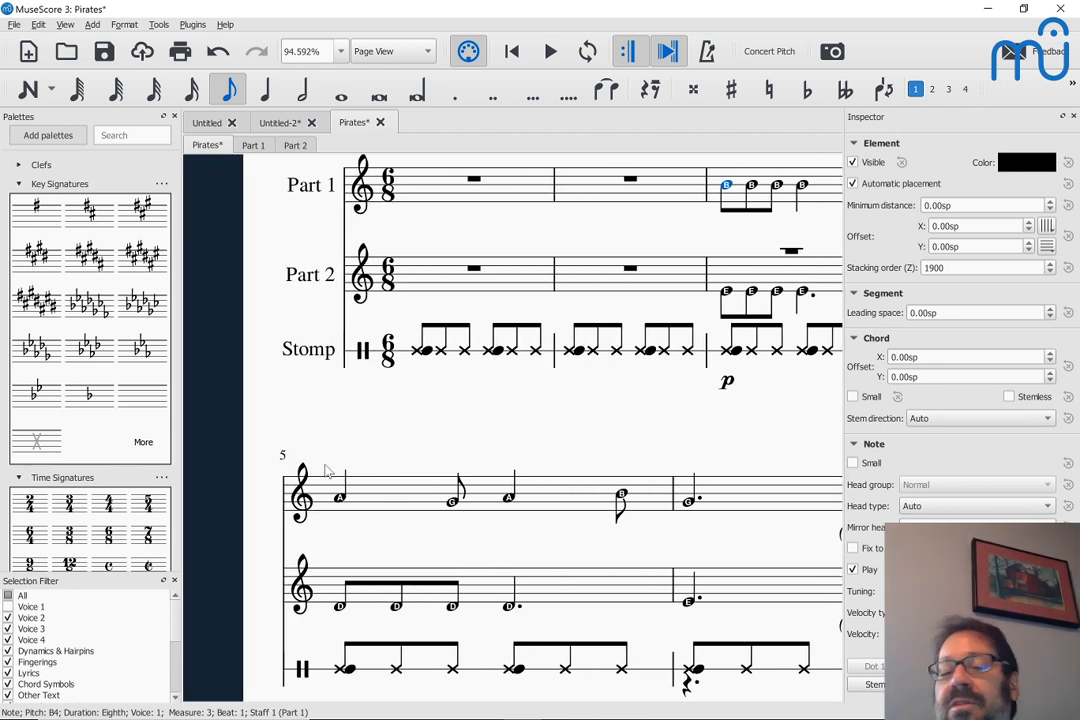
key("alt+Tab")
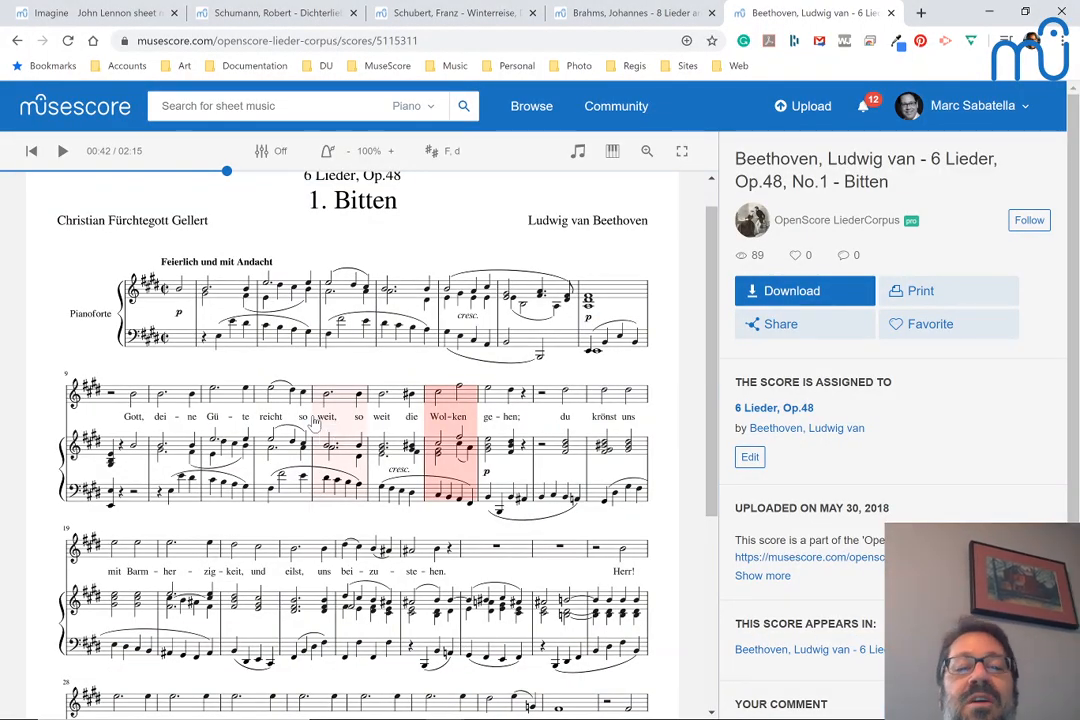
key("alt+Tab")
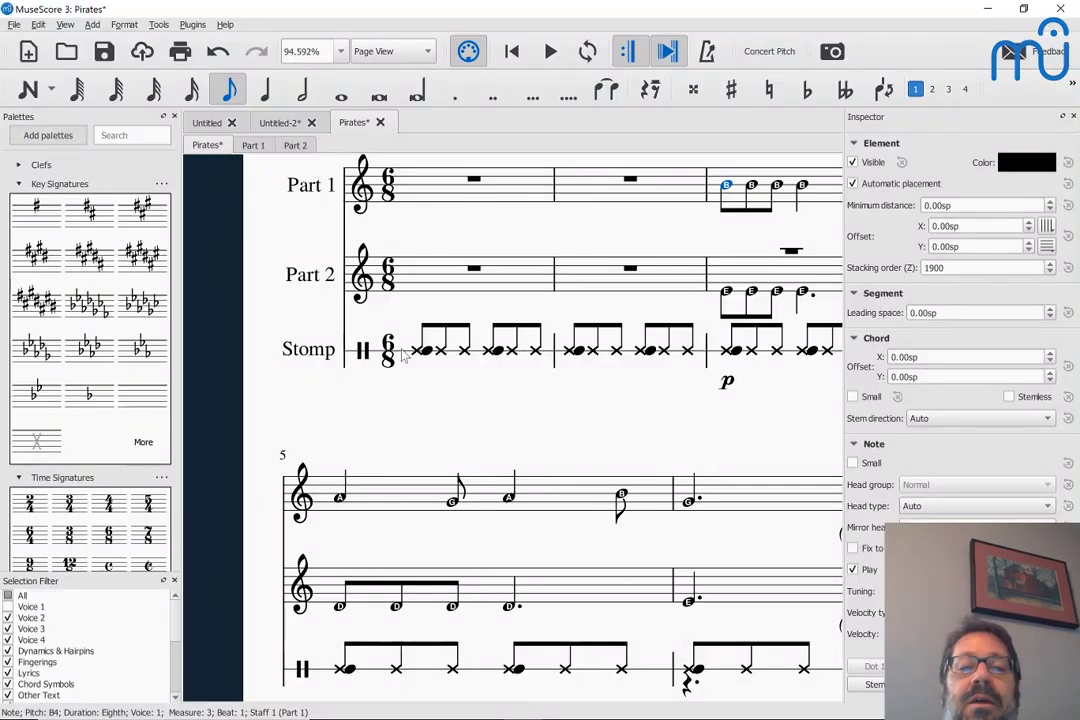
Return to the Untitled-2 score and examine the opening dotted-quarter notes of measures 1 and 2 in the upper piano staff
left_click(268, 122)
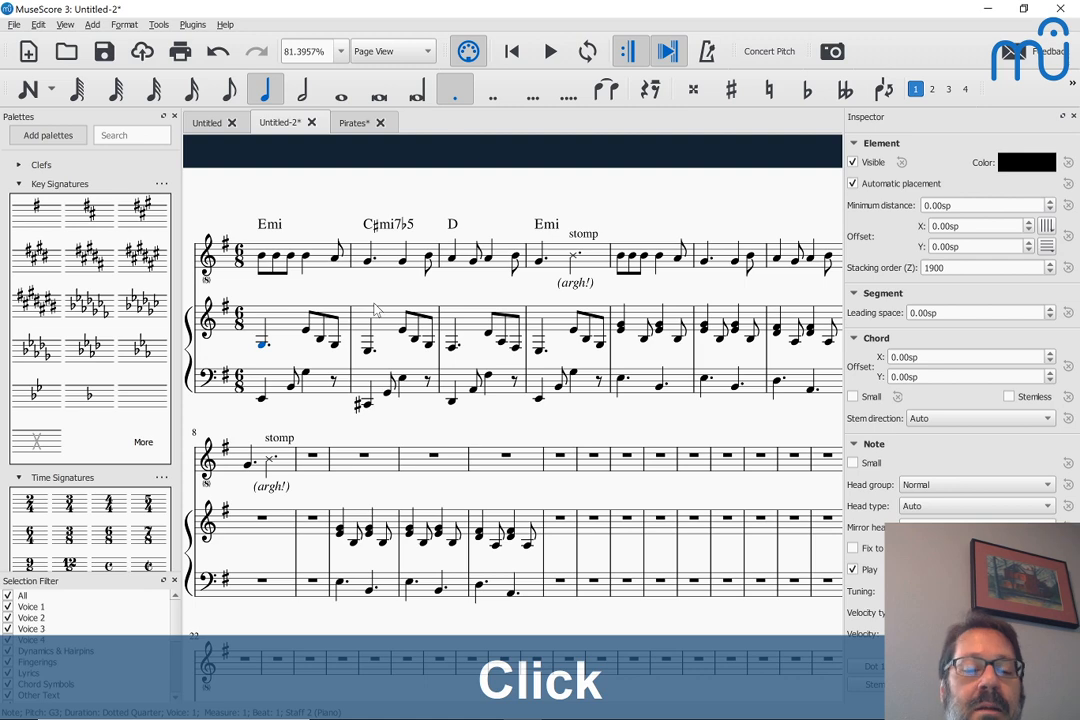
scroll(375, 310, "left", 5)
scroll(375, 310, "right", 3)
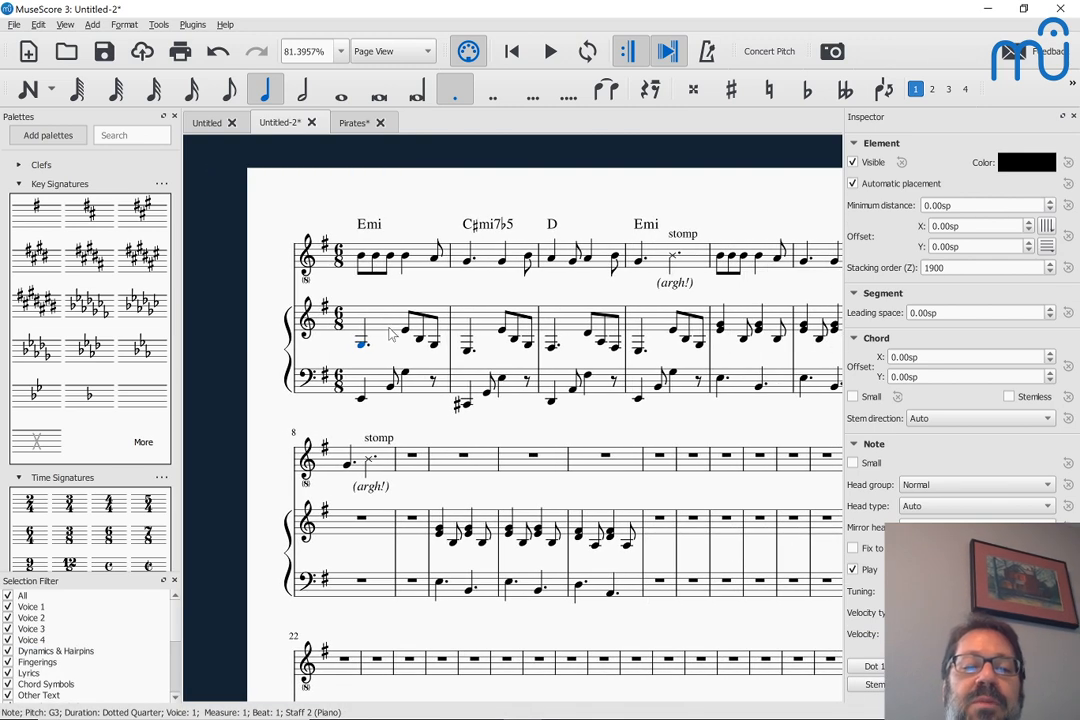
left_click(392, 334)
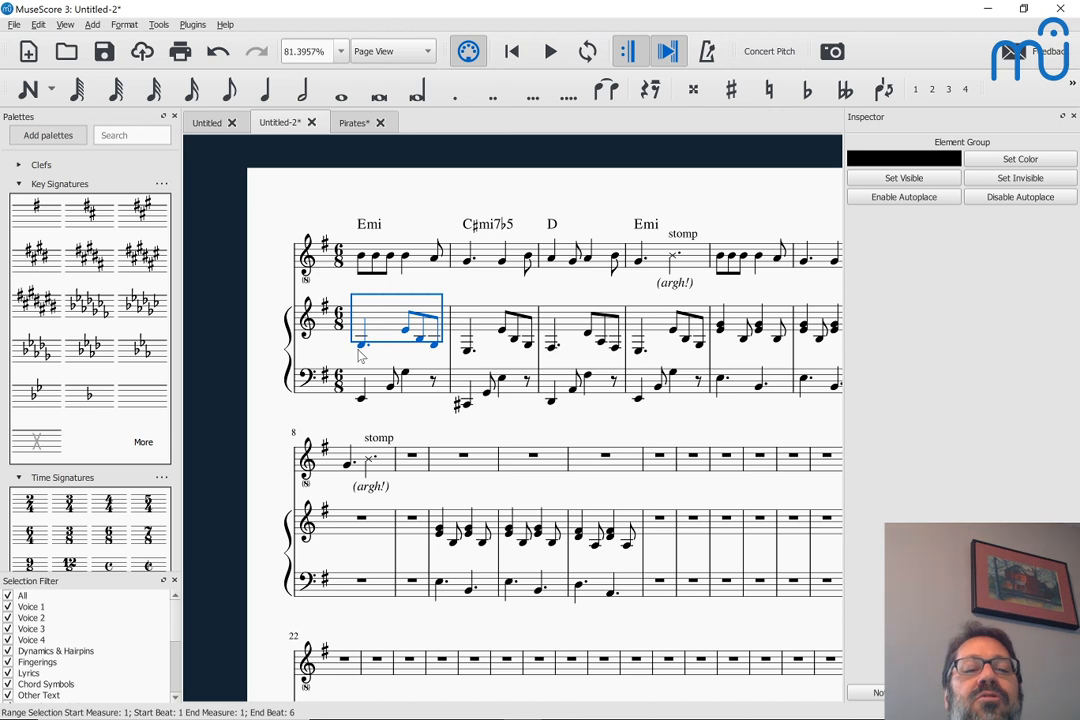
left_click(361, 347)
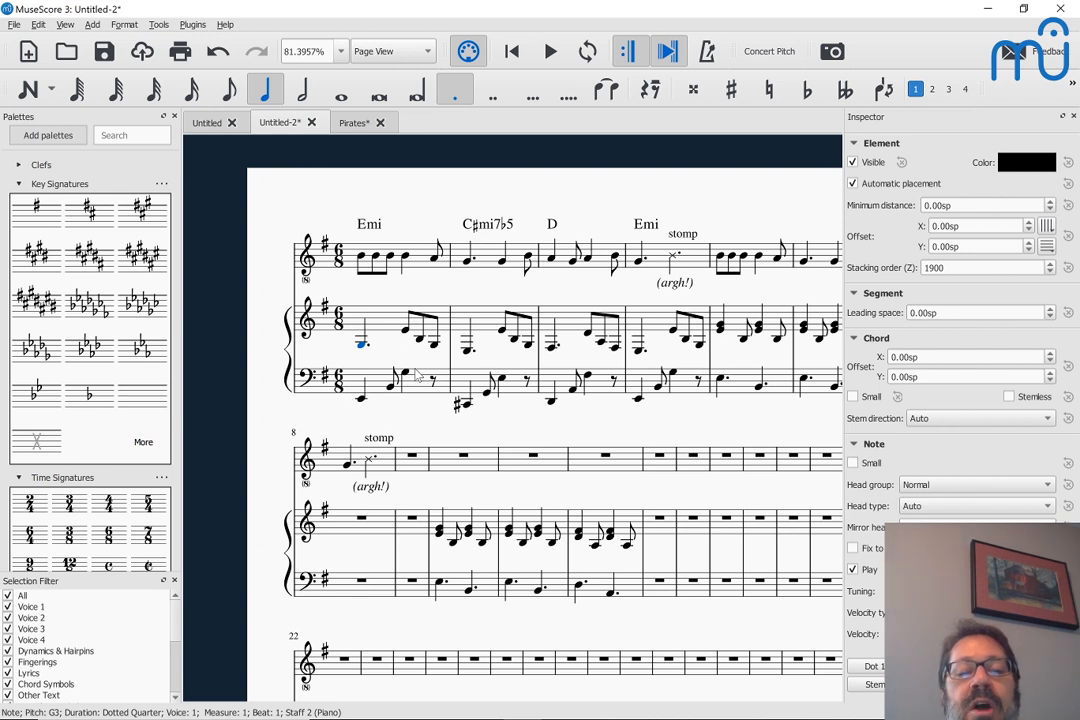
left_click(466, 355)
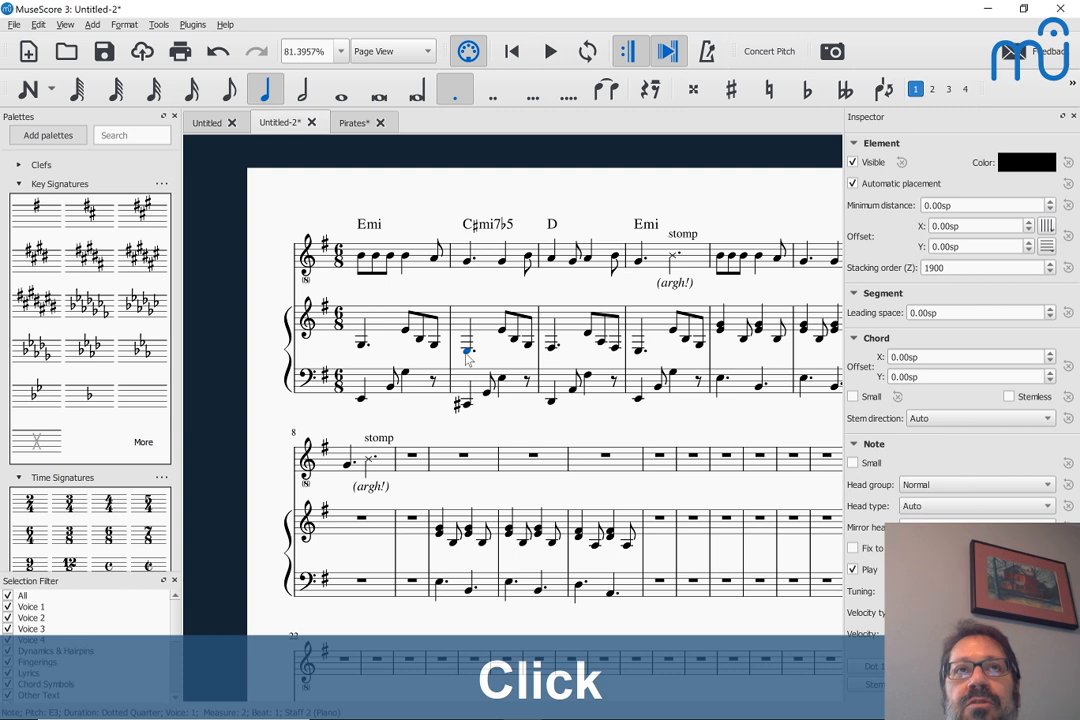
left_click(466, 357)
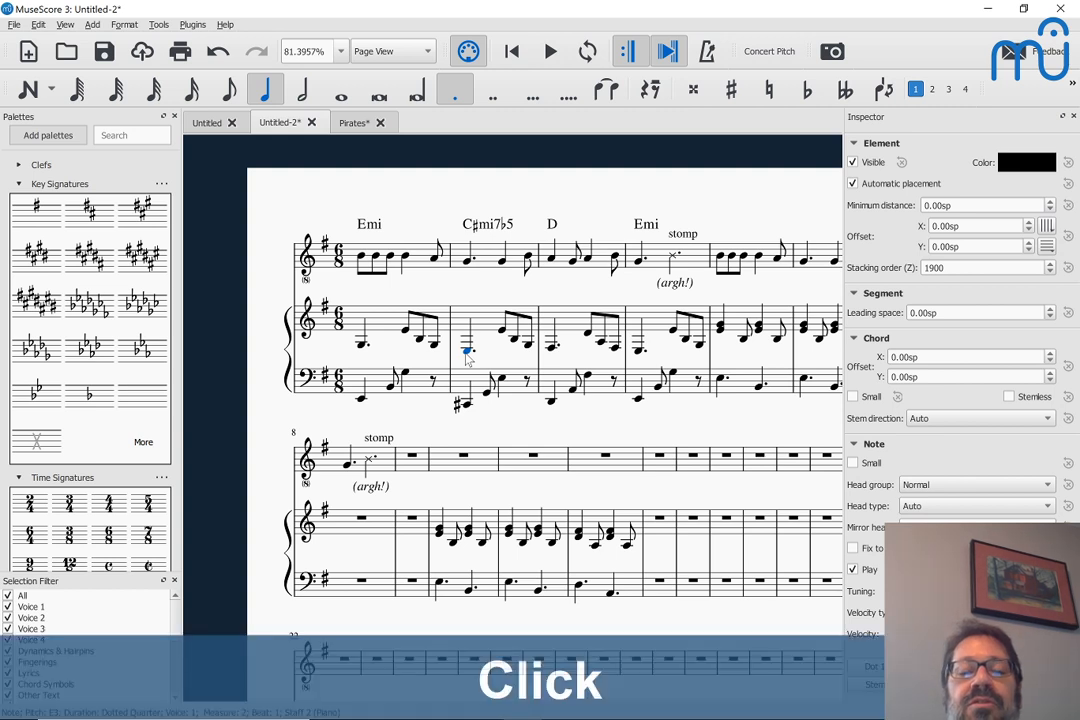
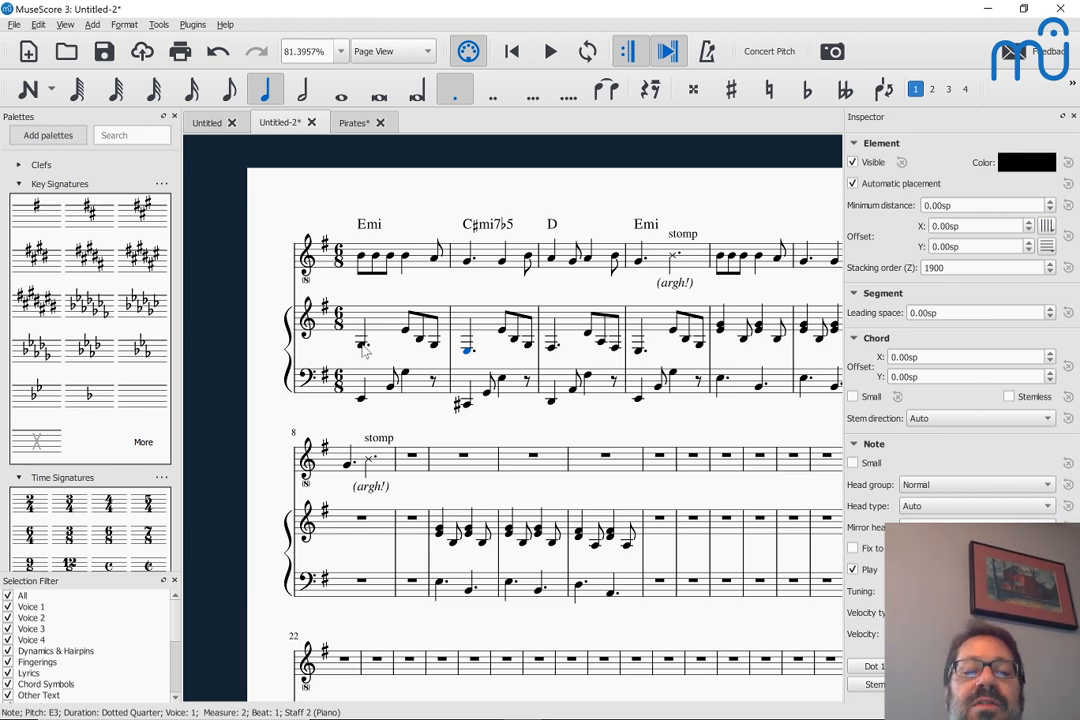
Examine the dotted quarter opening measure 1 in the upper piano staff and the first bass notes of measures 4, 3 and 2
left_click(363, 346)
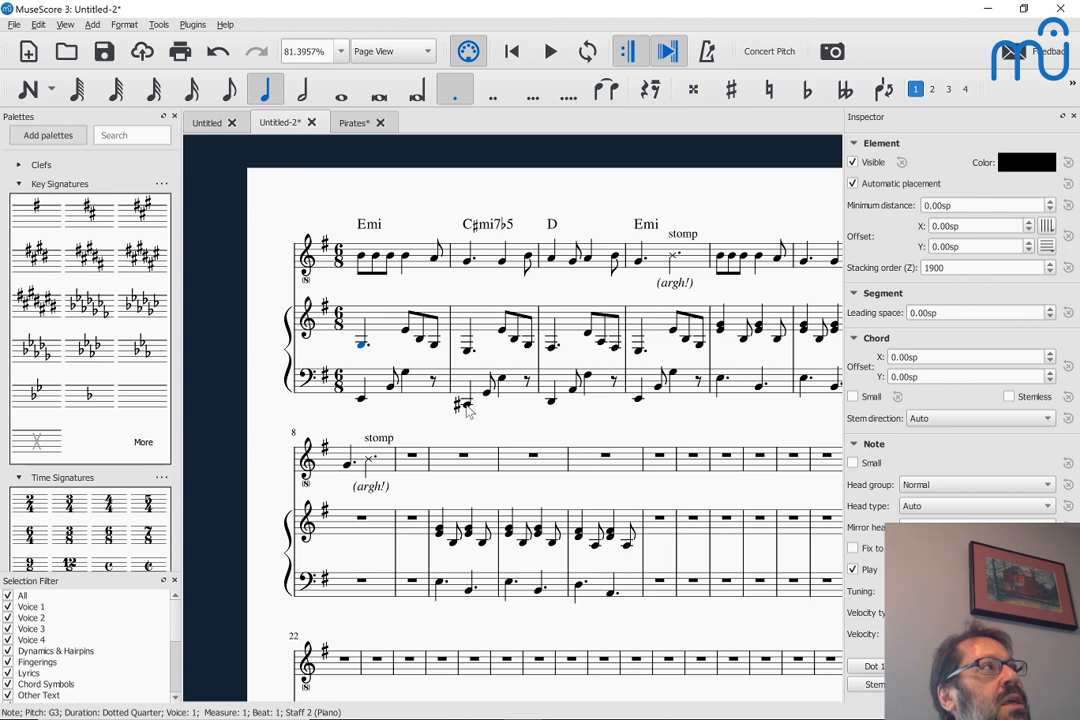
left_click(637, 400)
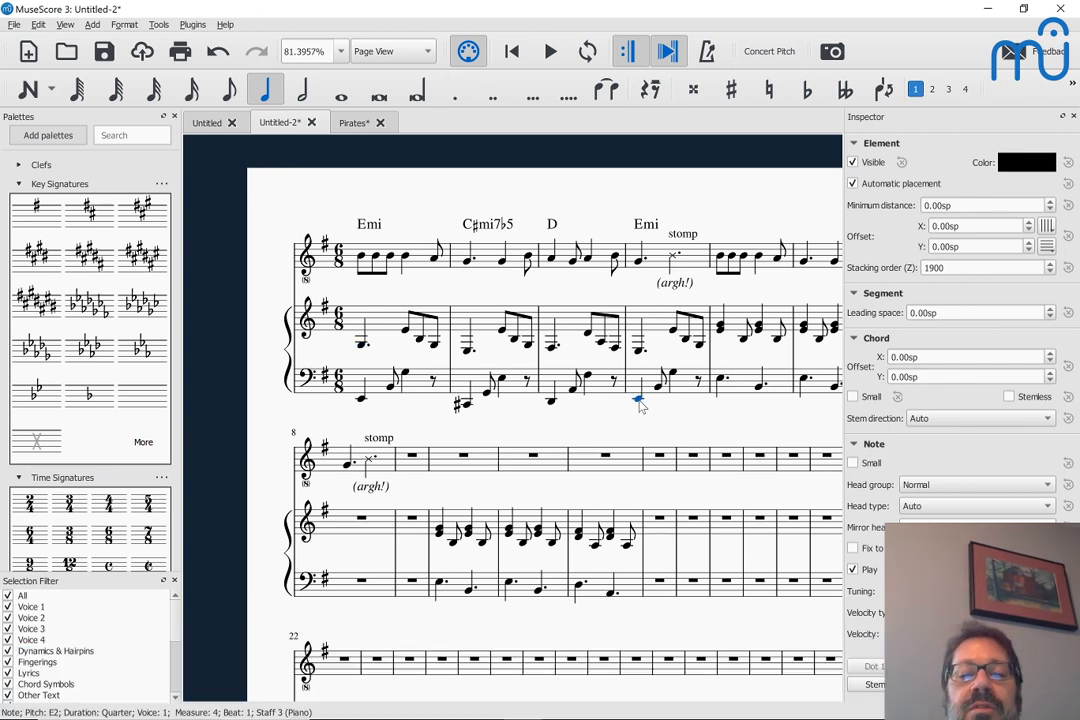
left_click(639, 401)
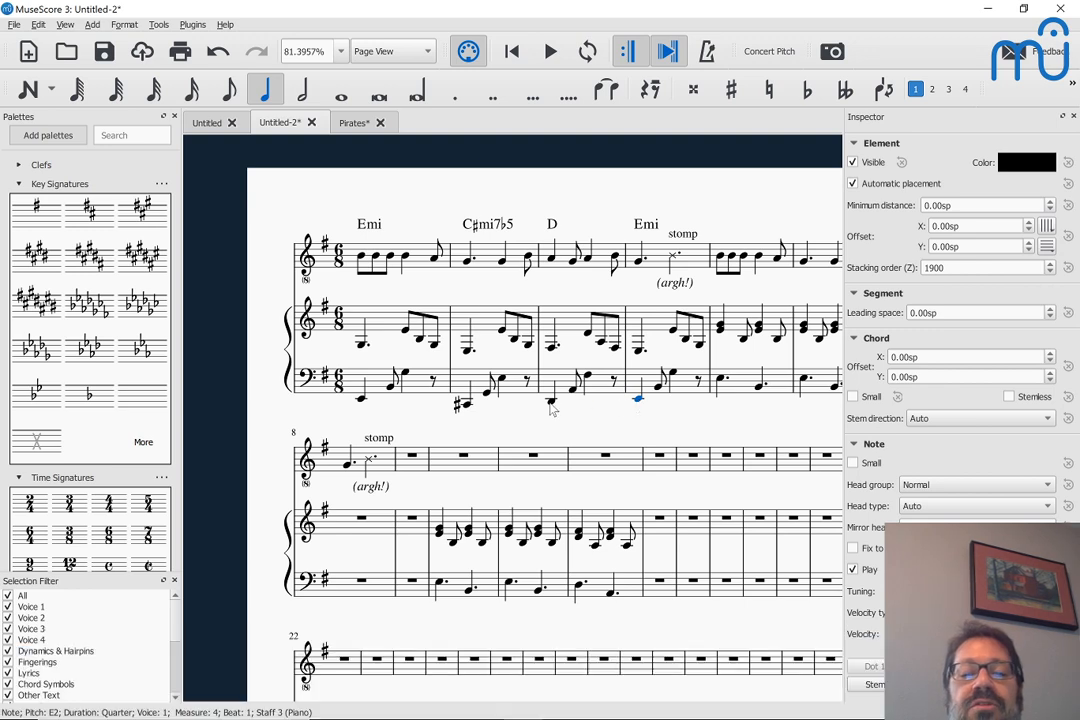
left_click(551, 401)
left_click(470, 413)
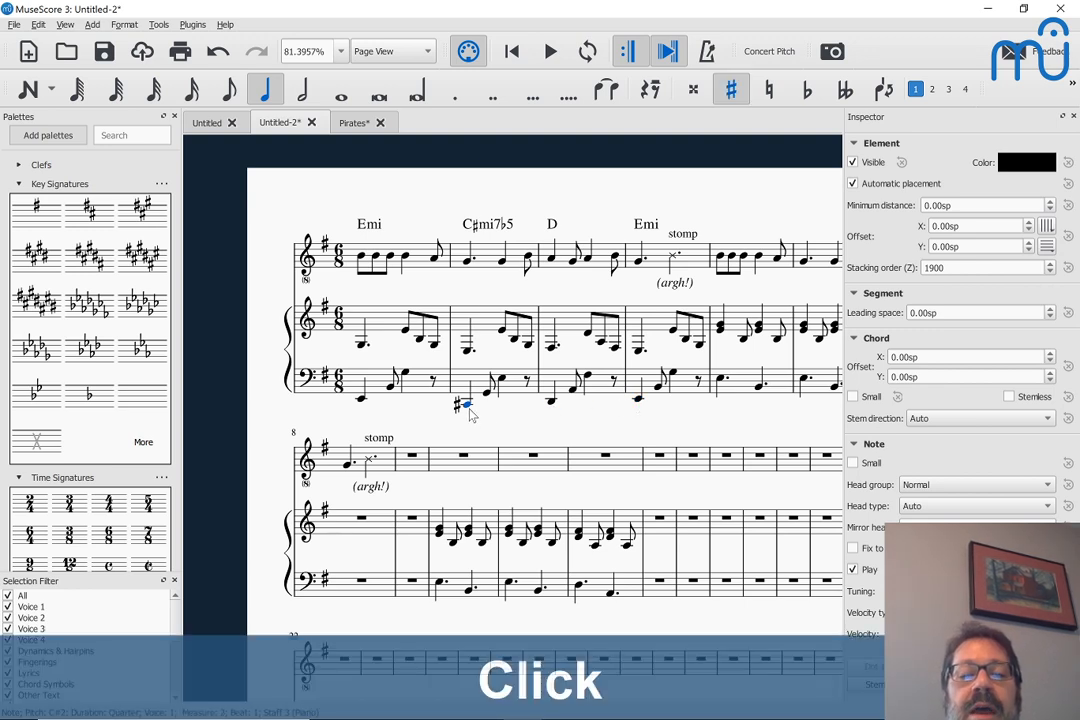
Add an Acoustic Guitar from the plucked strings below the piano in the score
scroll(470, 413, "down", 3)
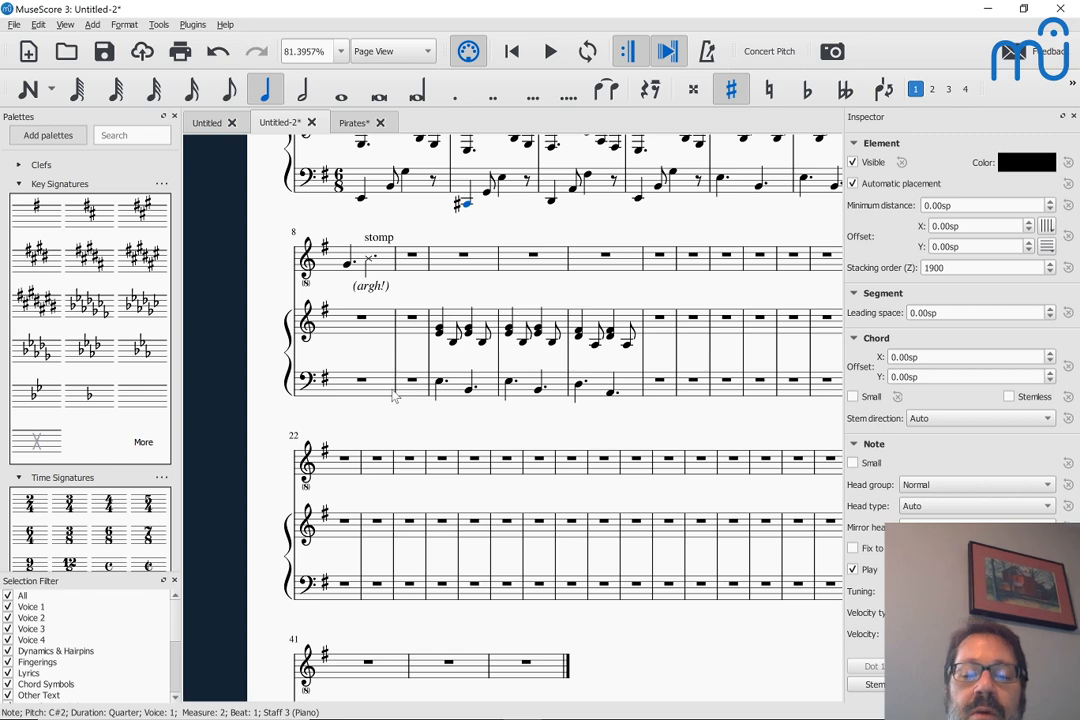
key("i")
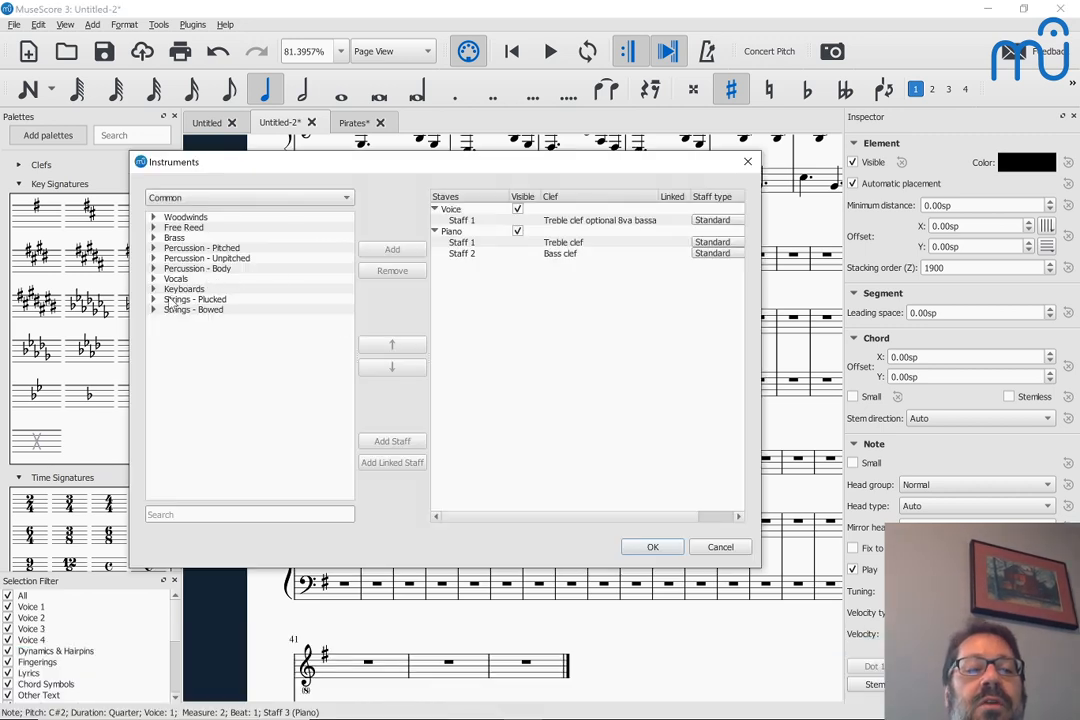
left_click(168, 299)
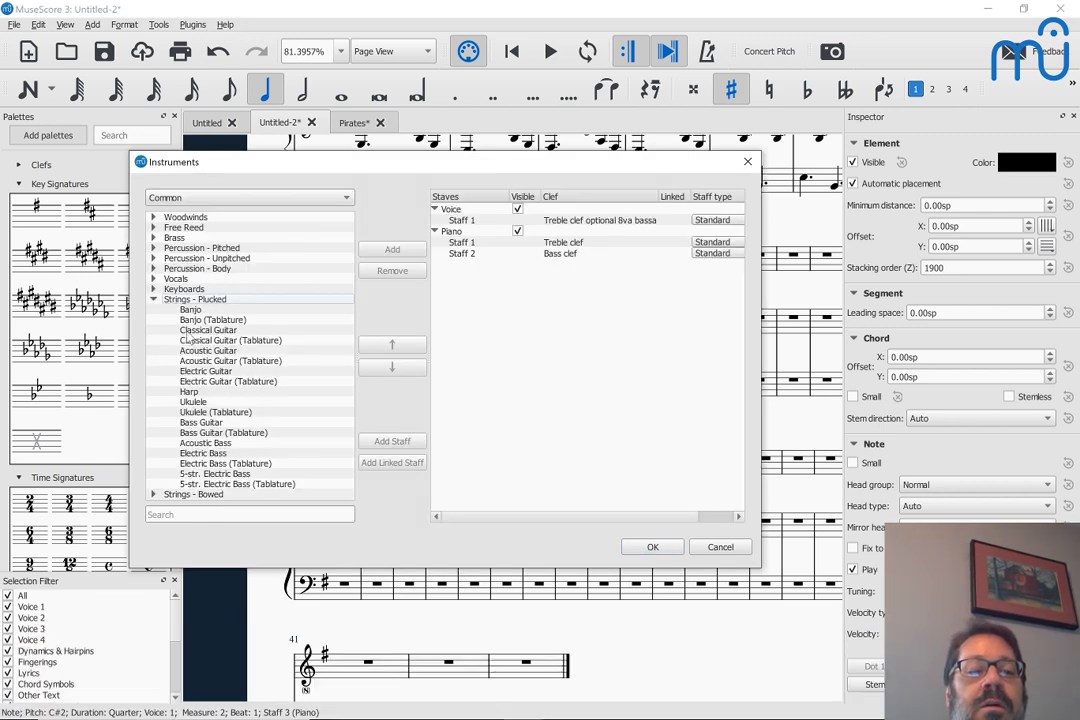
double_click(192, 351)
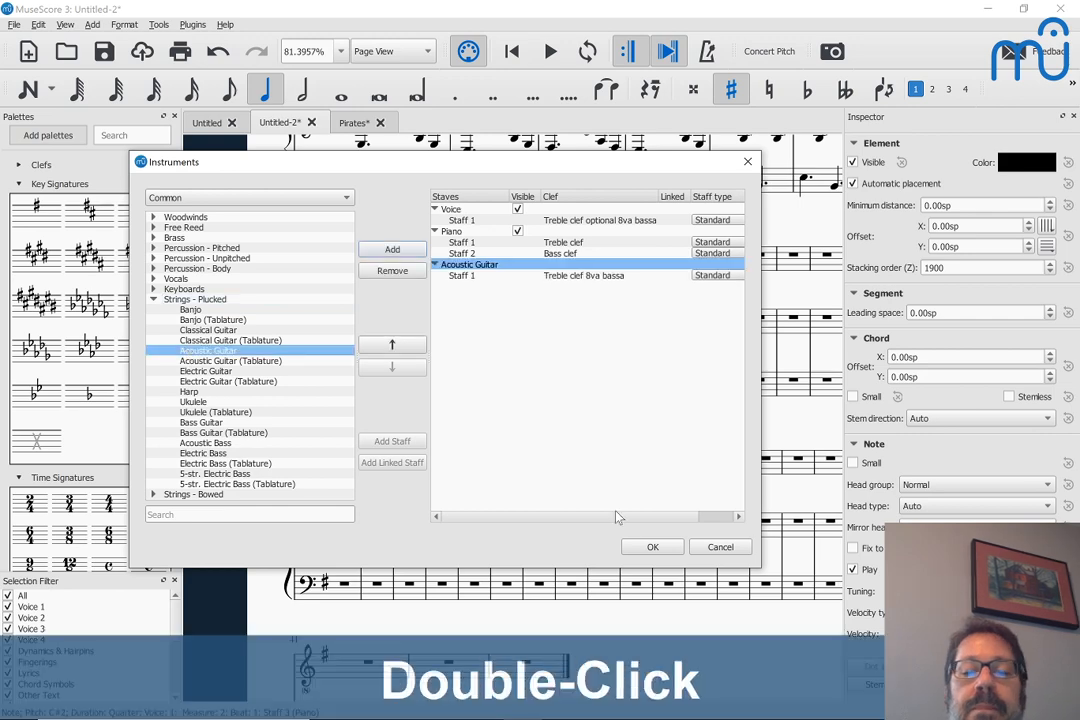
left_click(646, 548)
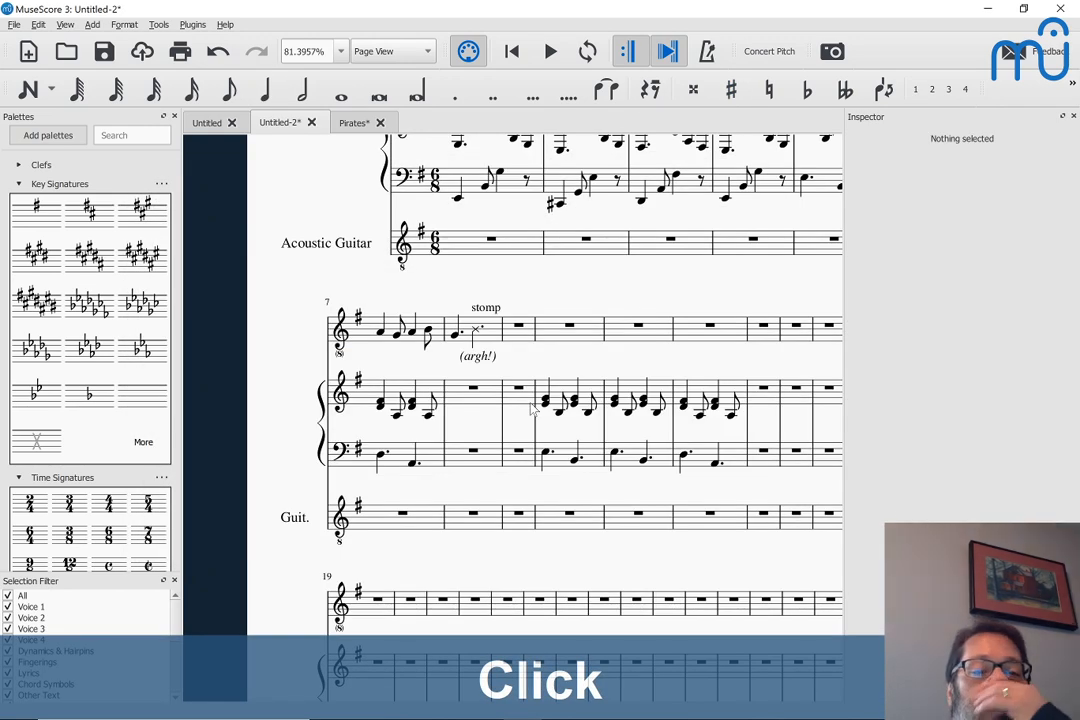
Copy the arpeggiated accompaniment in measures 1–4 of both piano staves and paste it into the piano staves starting at measure 20
scroll(533, 408, "up", 3)
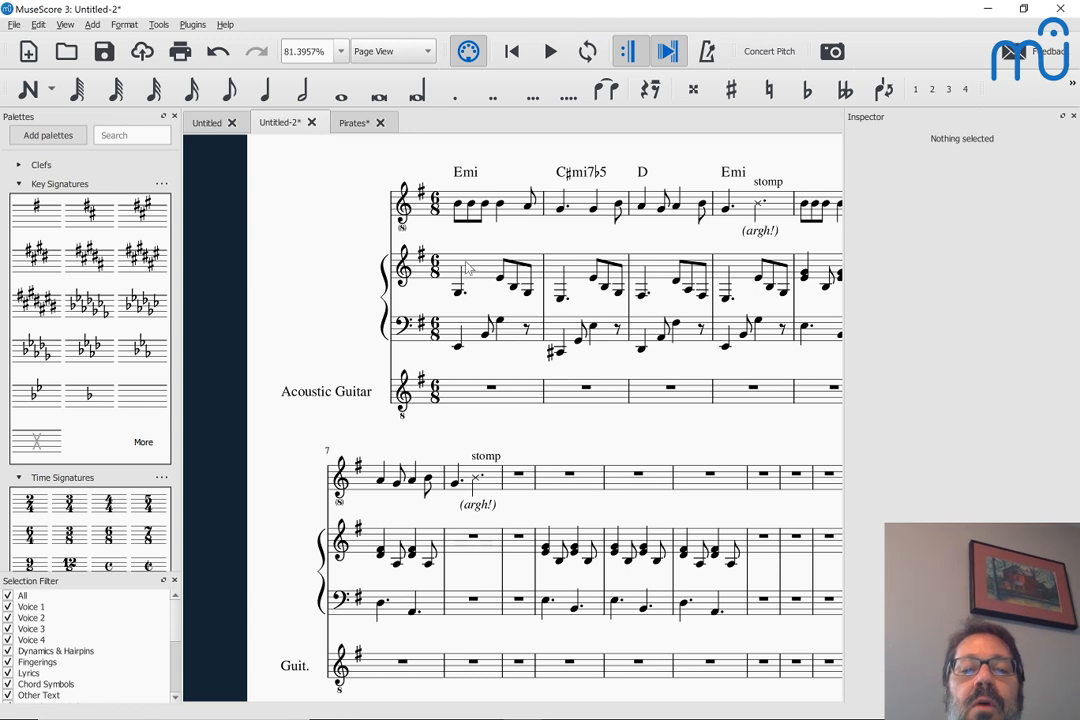
left_click(474, 274)
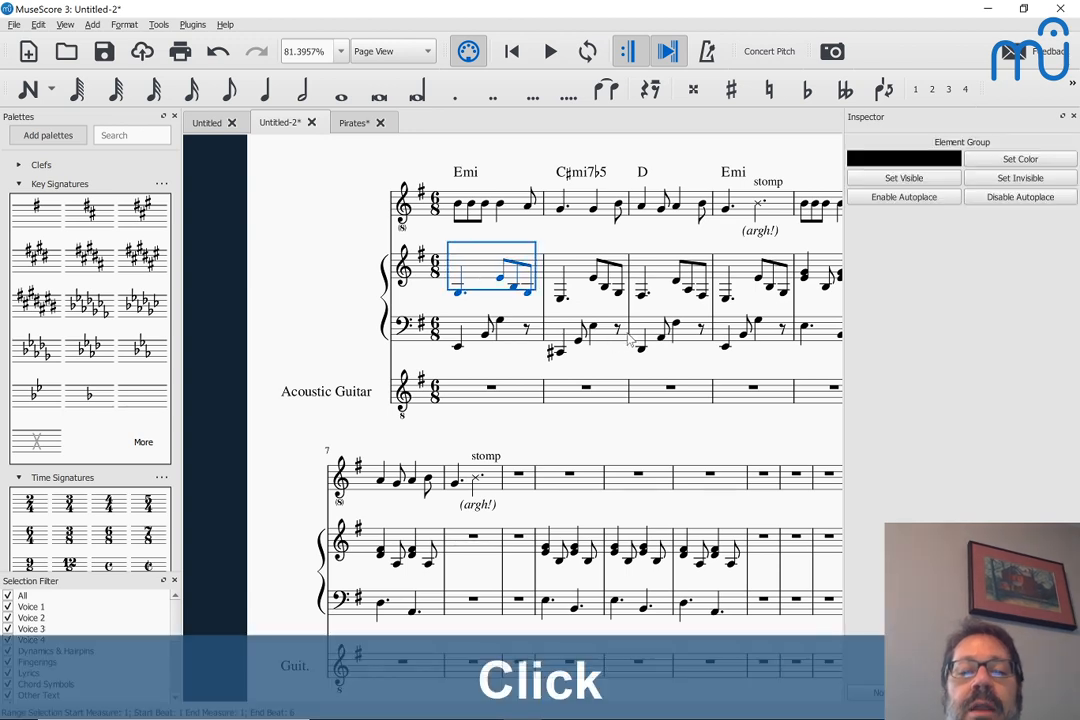
left_click(703, 339, "shift")
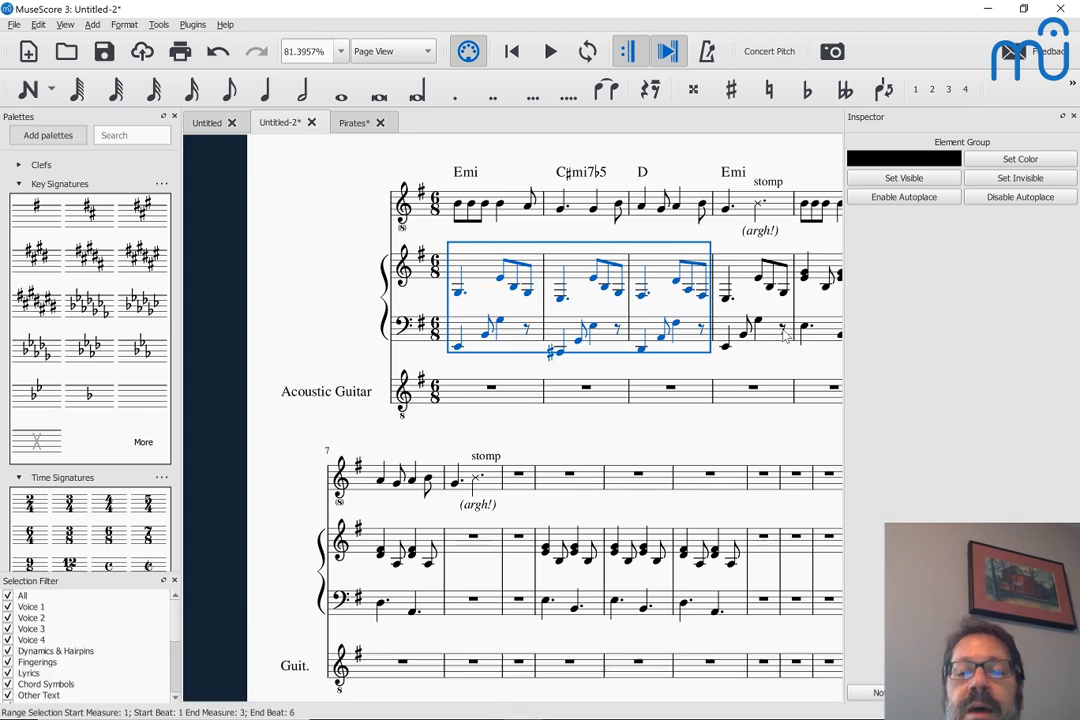
left_click(784, 337, "shift")
key("ctrl+c")
scroll(785, 337, "down", 3)
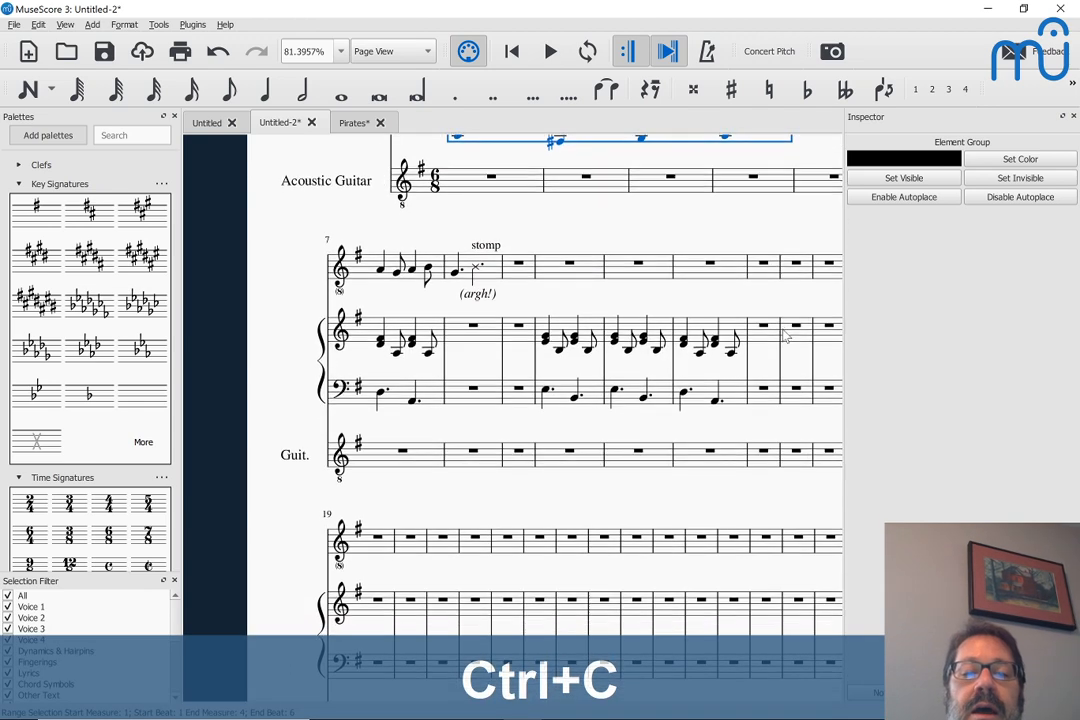
scroll(785, 337, "up", 2)
scroll(785, 337, "right", 1)
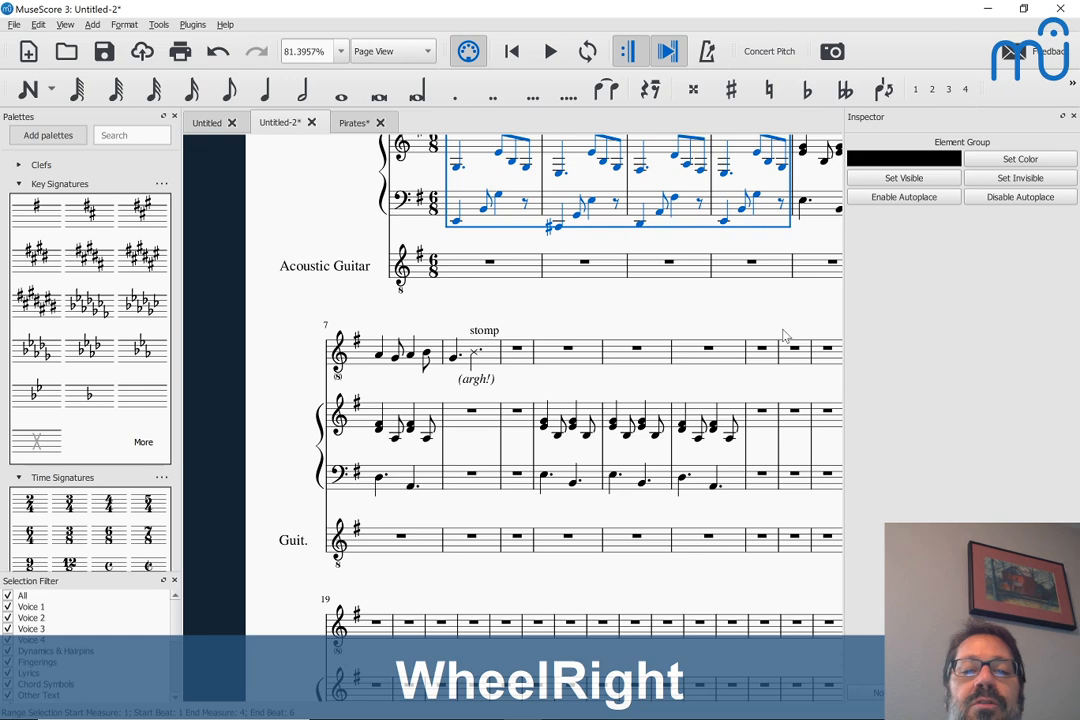
scroll(785, 337, "up", 2)
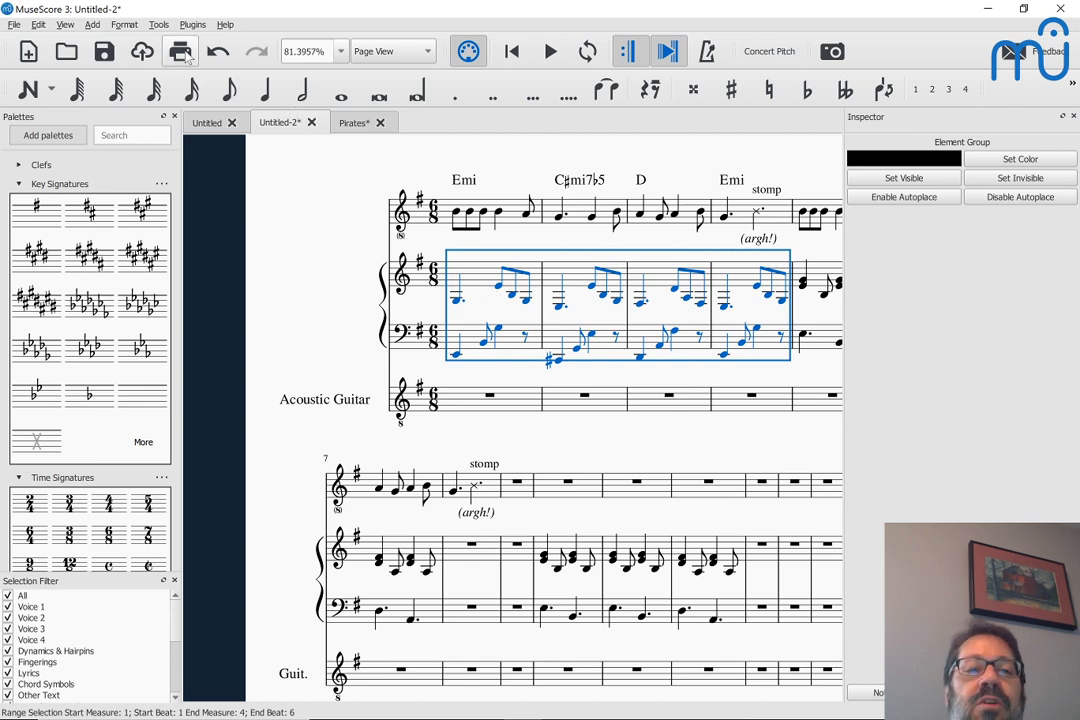
key("ctrl+c")
scroll(285, 169, "down", 5)
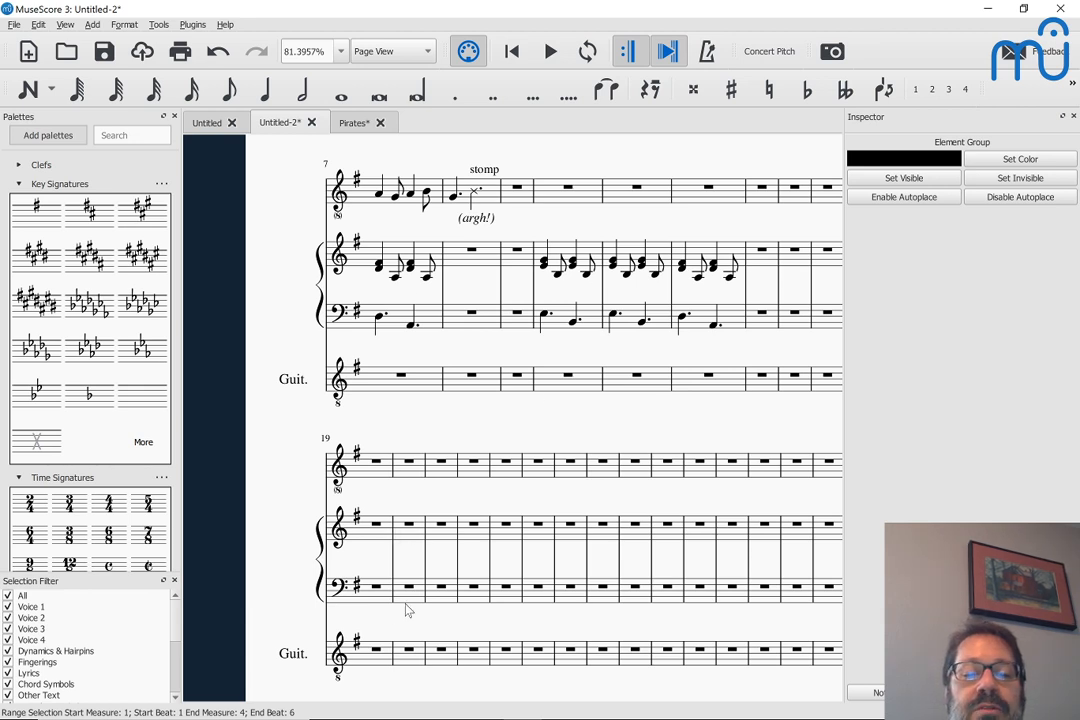
left_click(413, 529)
key("ctrl+v")
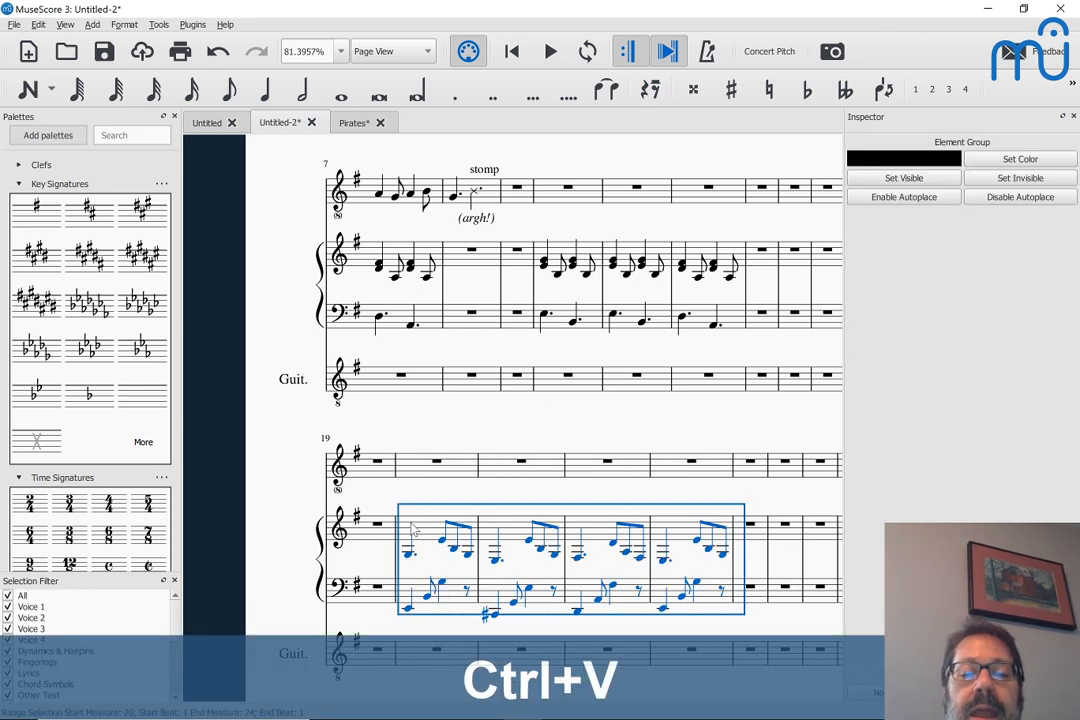
Implode the pasted piano measures 20–23 into the upper staff and clear the original notes from the bass staff
left_click(158, 24)
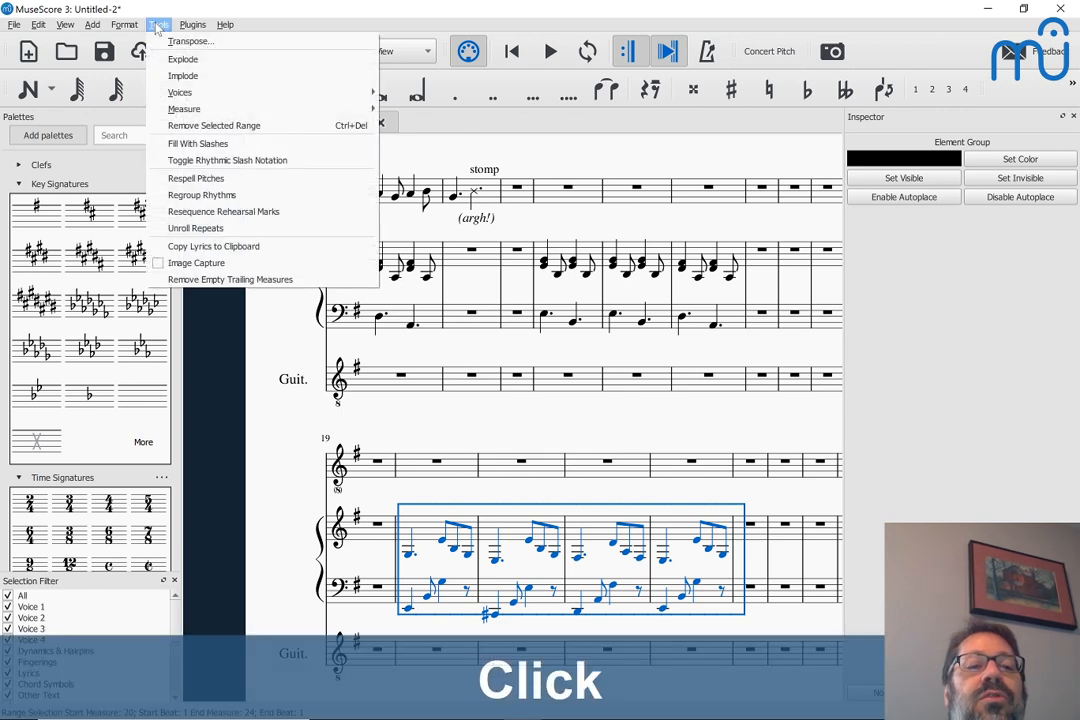
left_click(181, 76)
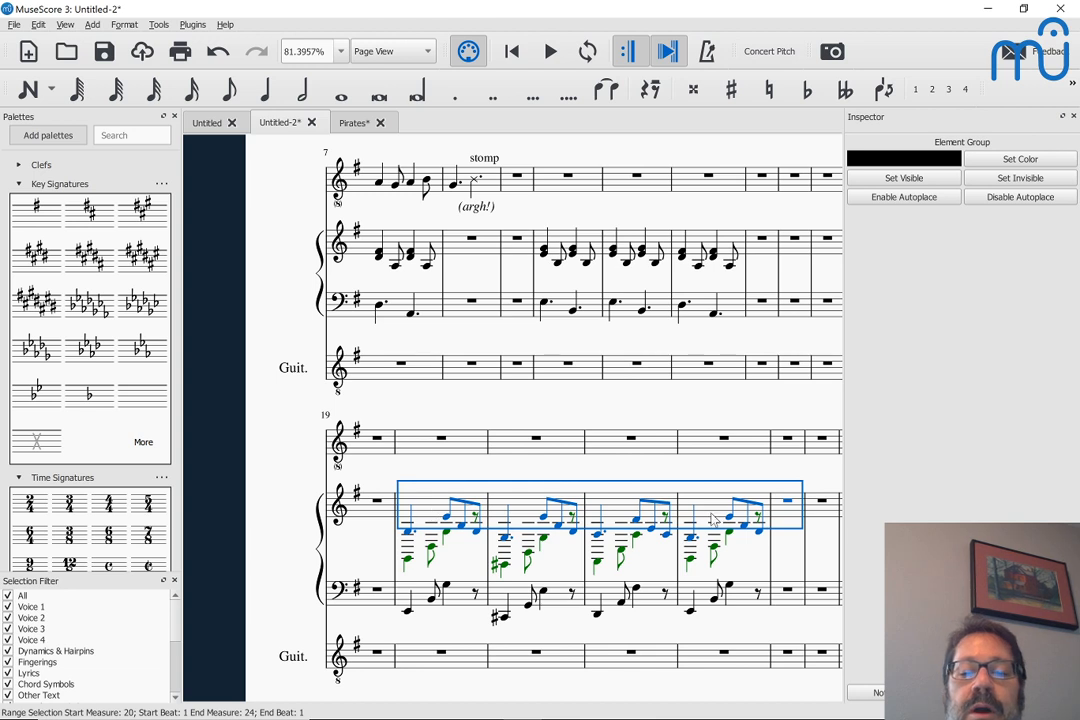
left_click(465, 603)
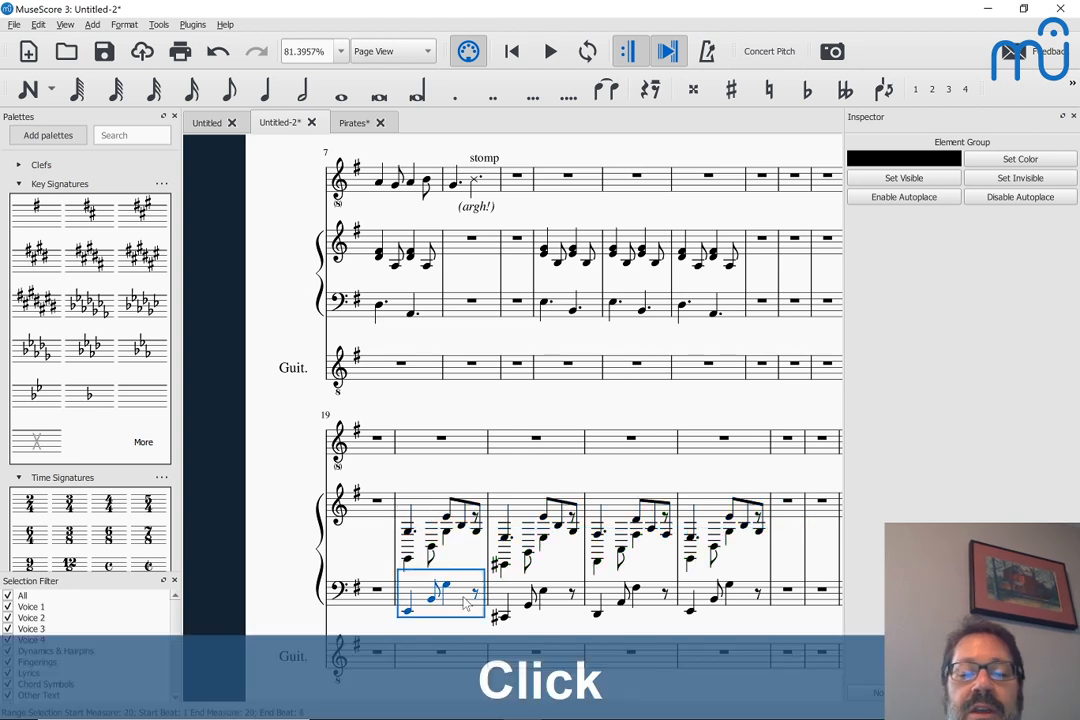
left_click(757, 597, "shift")
key("BackSpace")
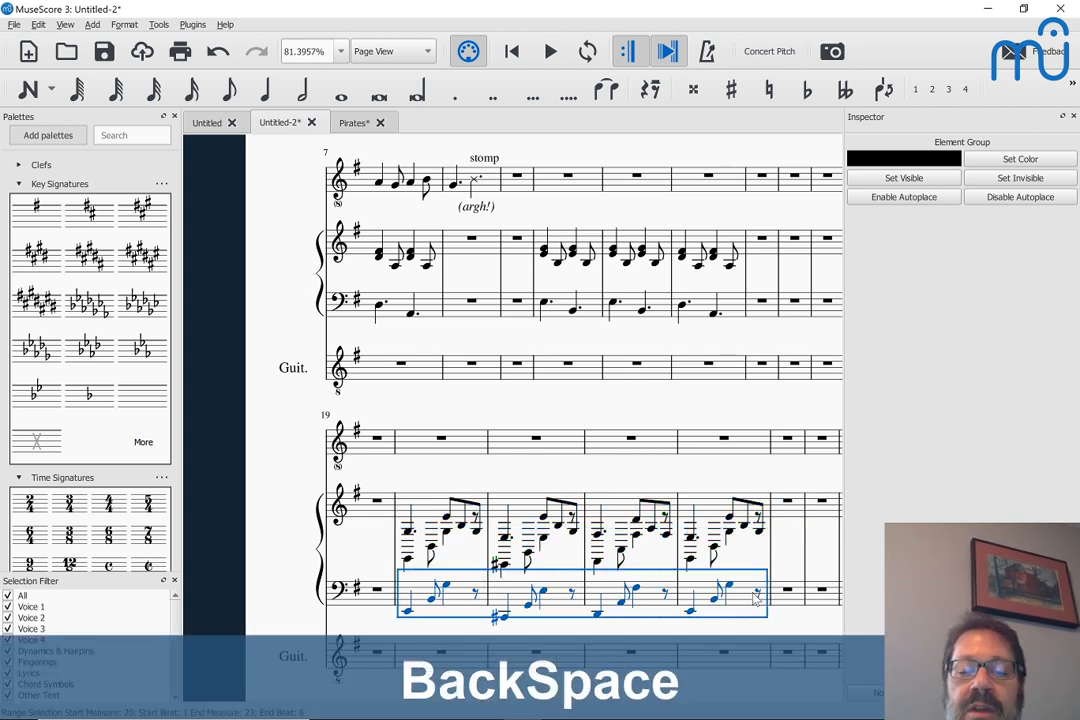
key("Delete")
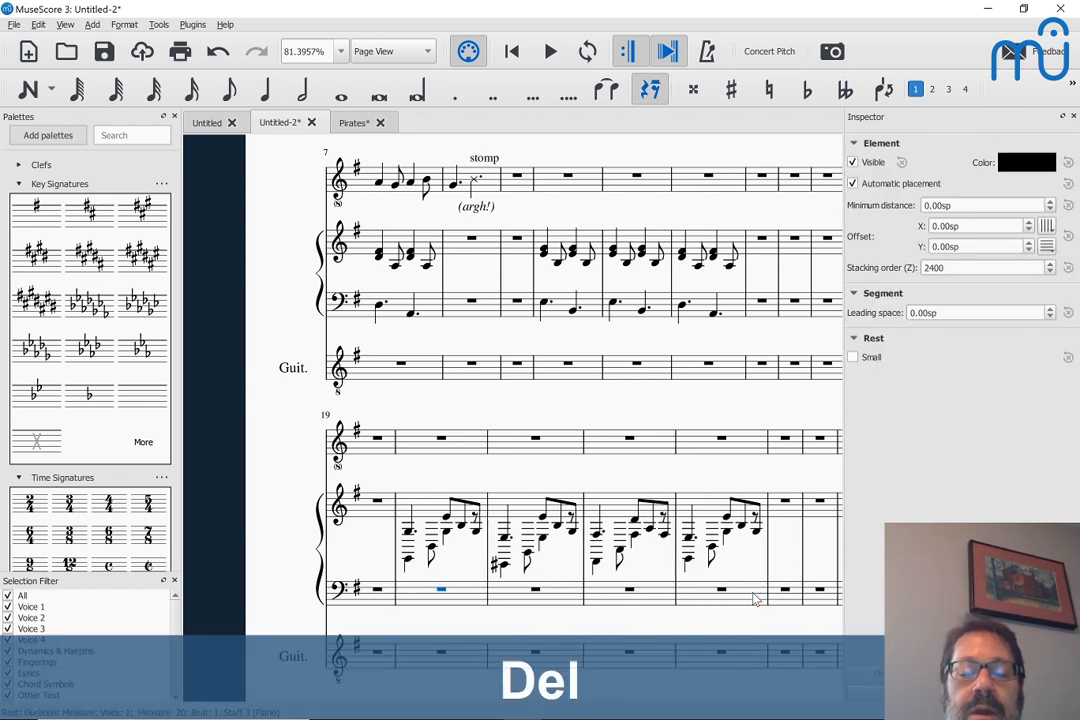
Cut the combined two-voice passage in measures 20–23 from the upper piano staff and paste it into the guitar staff at measure 20
left_click(455, 513)
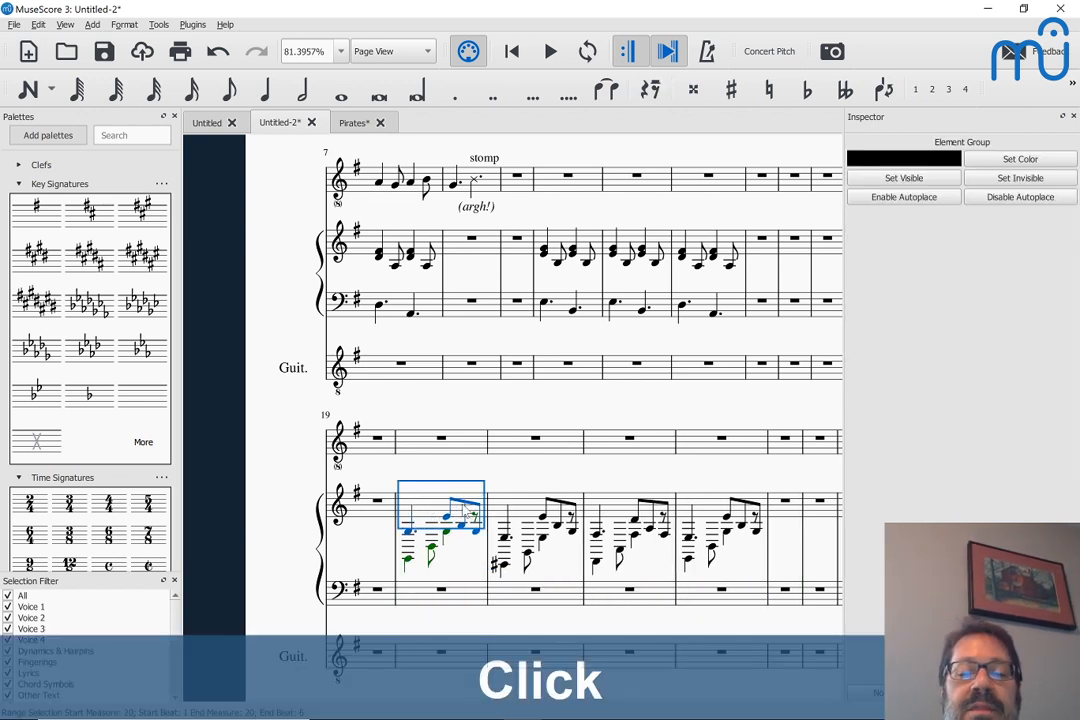
left_click(706, 508, "shift")
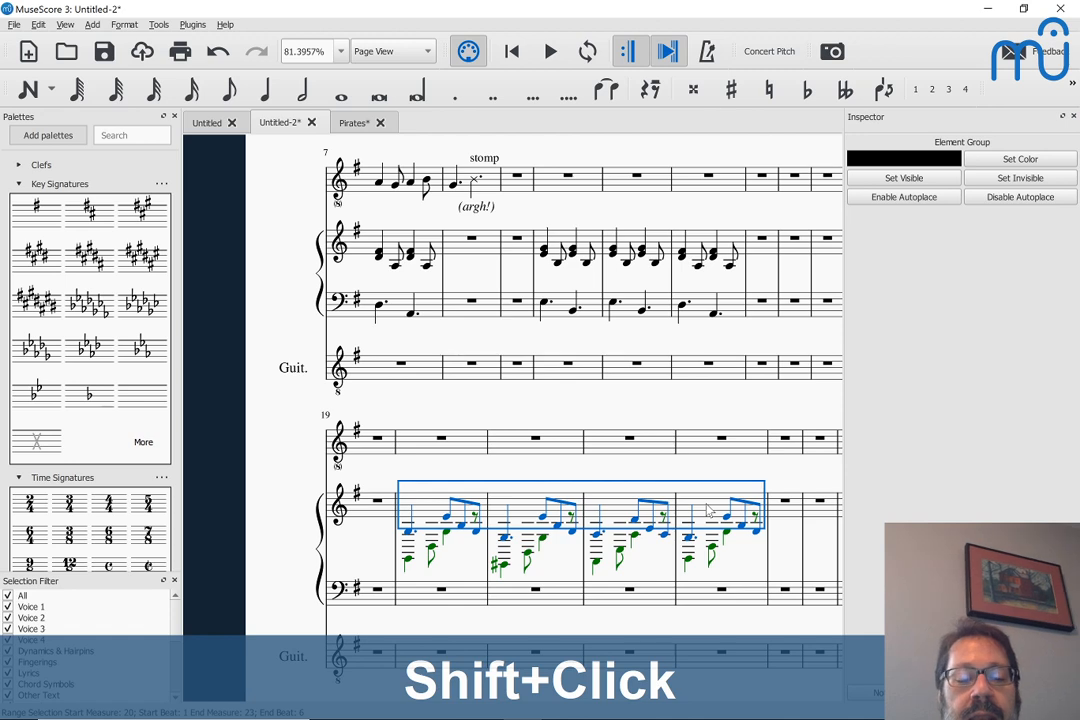
key("ctrl+x")
scroll(707, 510, "down", 2)
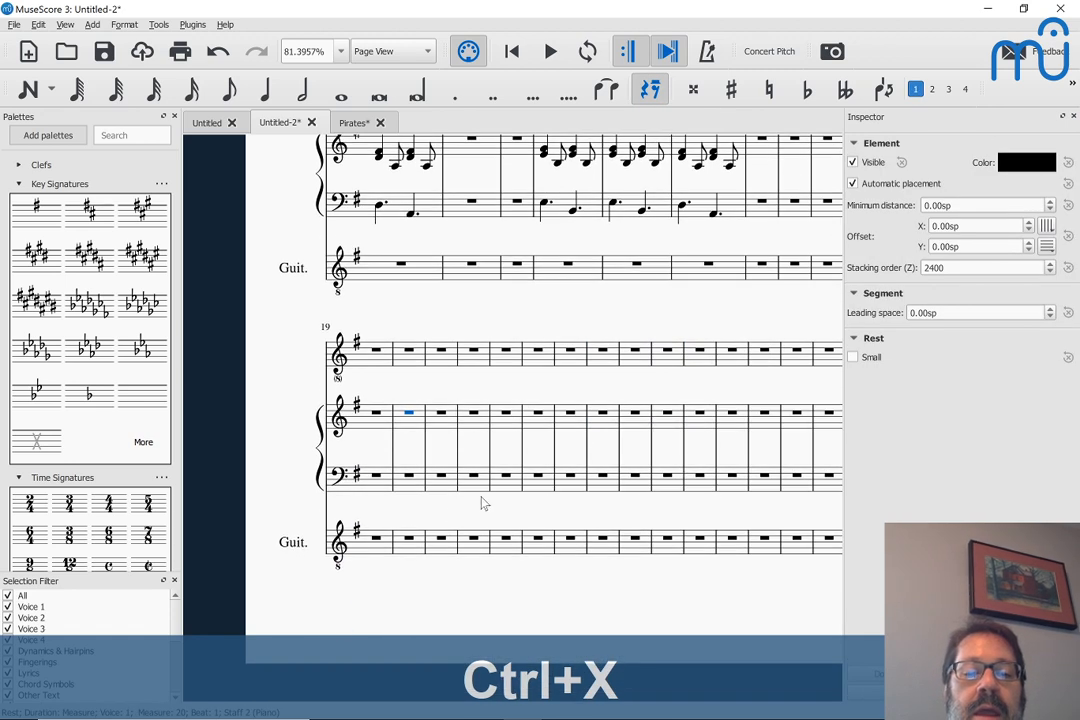
left_click(409, 539)
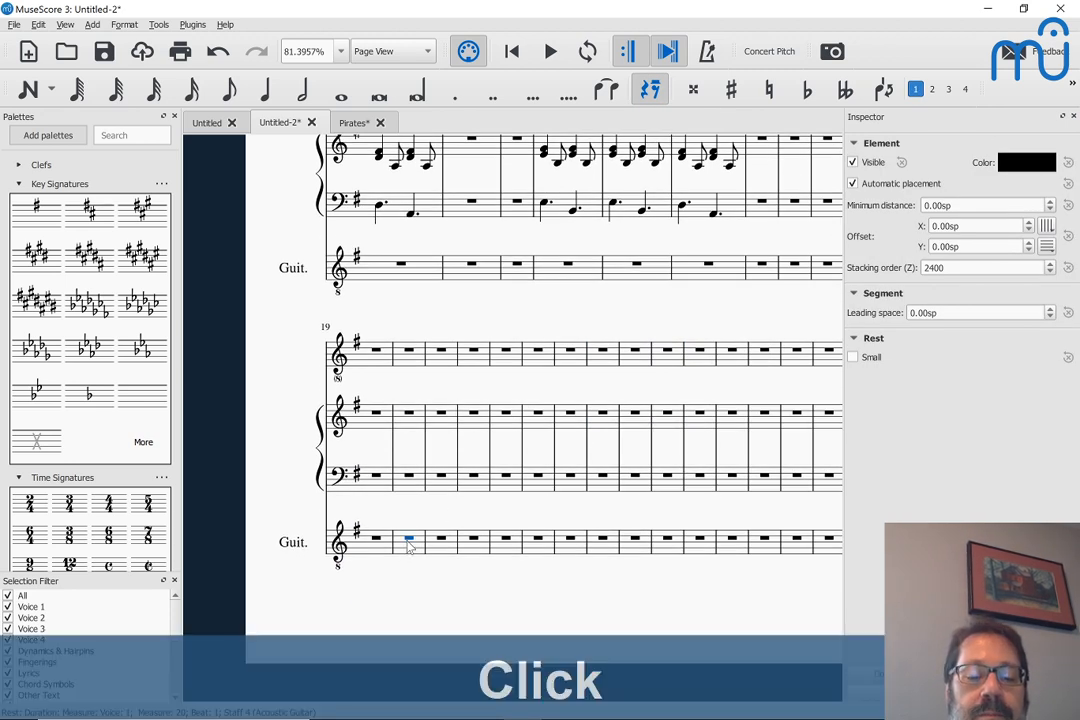
key("ctrl+v")
left_click(427, 622)
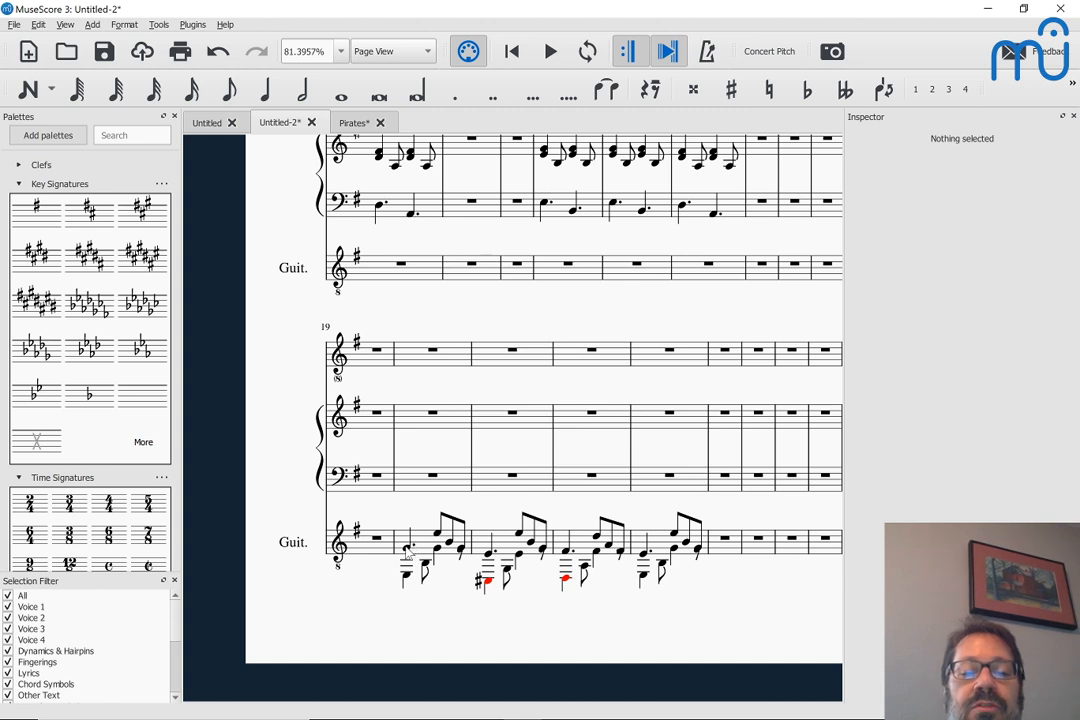
Raise the out-of-range second-voice C♯ opening measure 21 and D opening measure 22 in the guitar staff by an octave
left_click(488, 583)
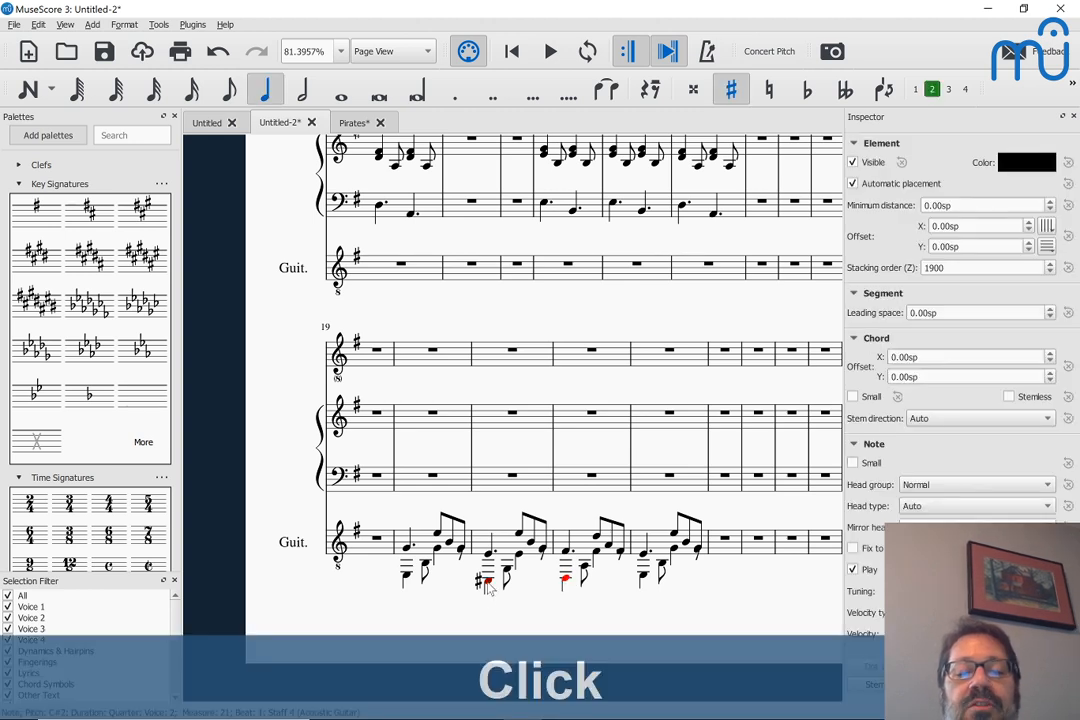
key("ctrl+Up")
key("Right")
key("Right")
key("Right")
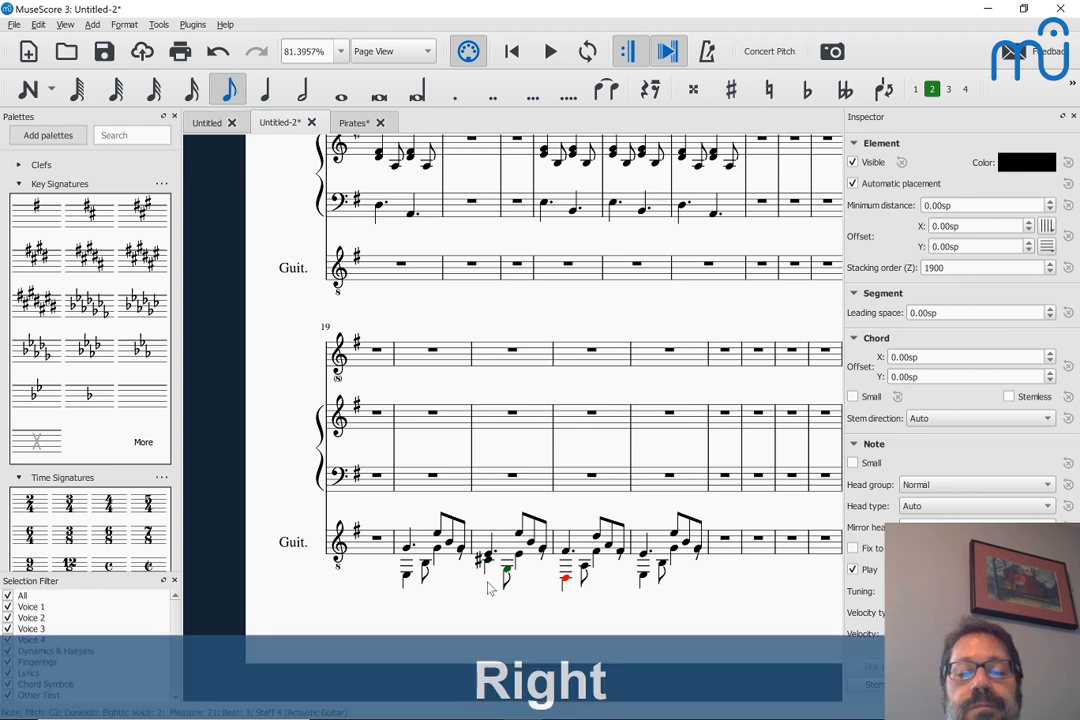
key("ctrl+Up")
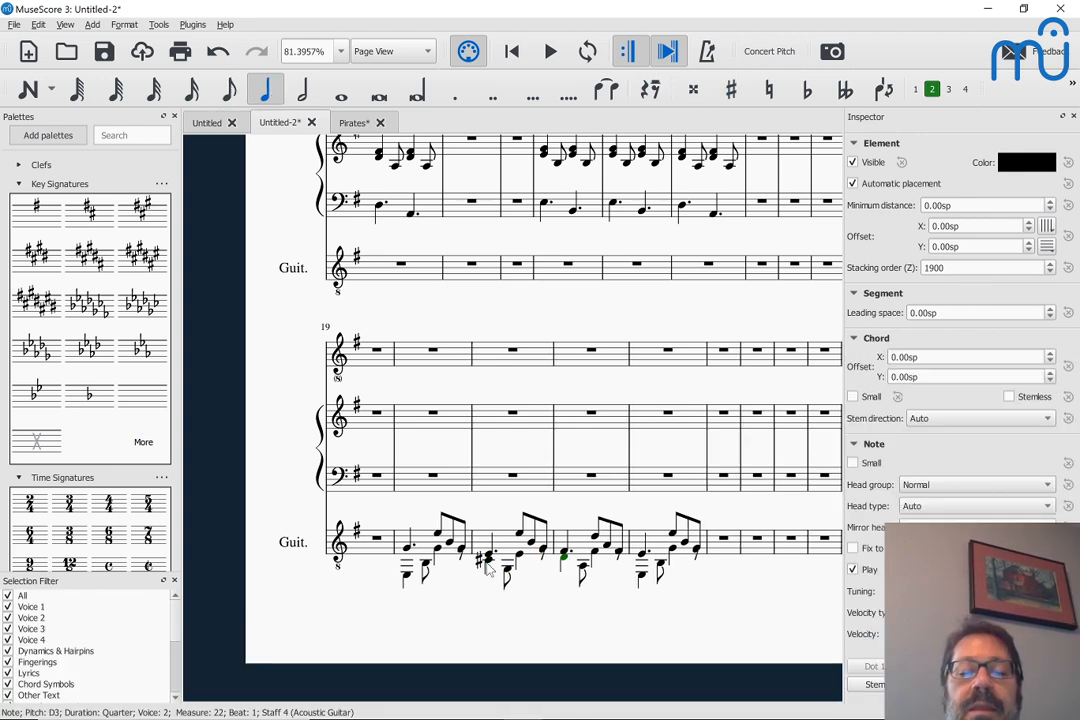
Try raising the second-voice G and E in measure 21 of the guitar staff by an octave, and undo both changes
left_click(506, 568)
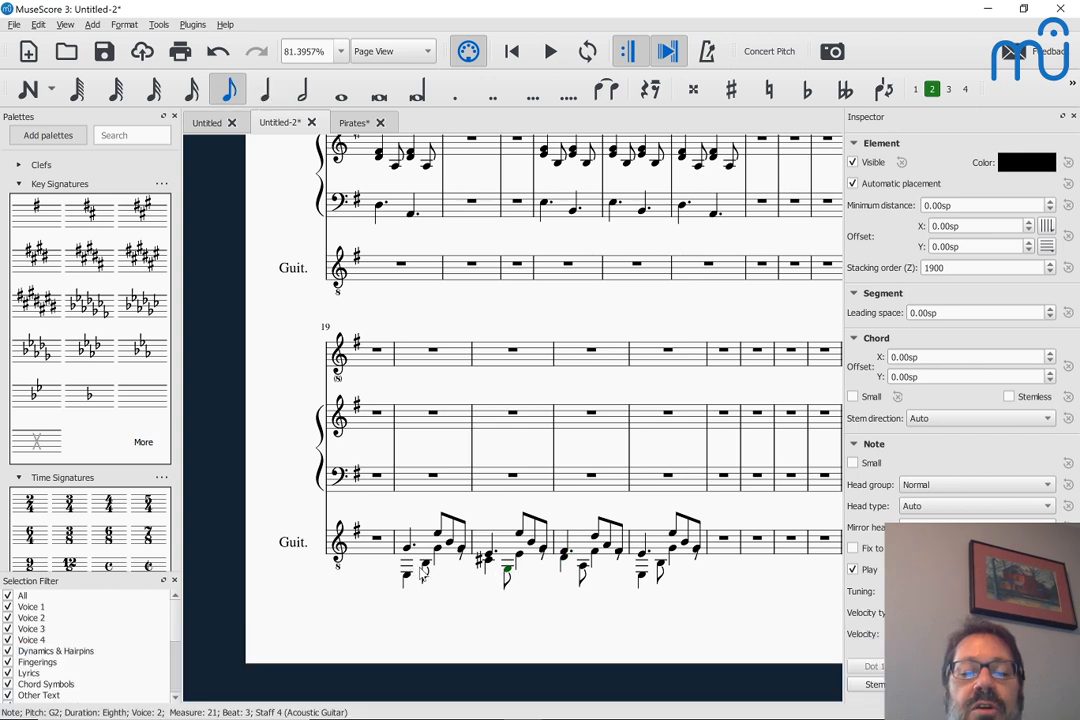
left_click(507, 572)
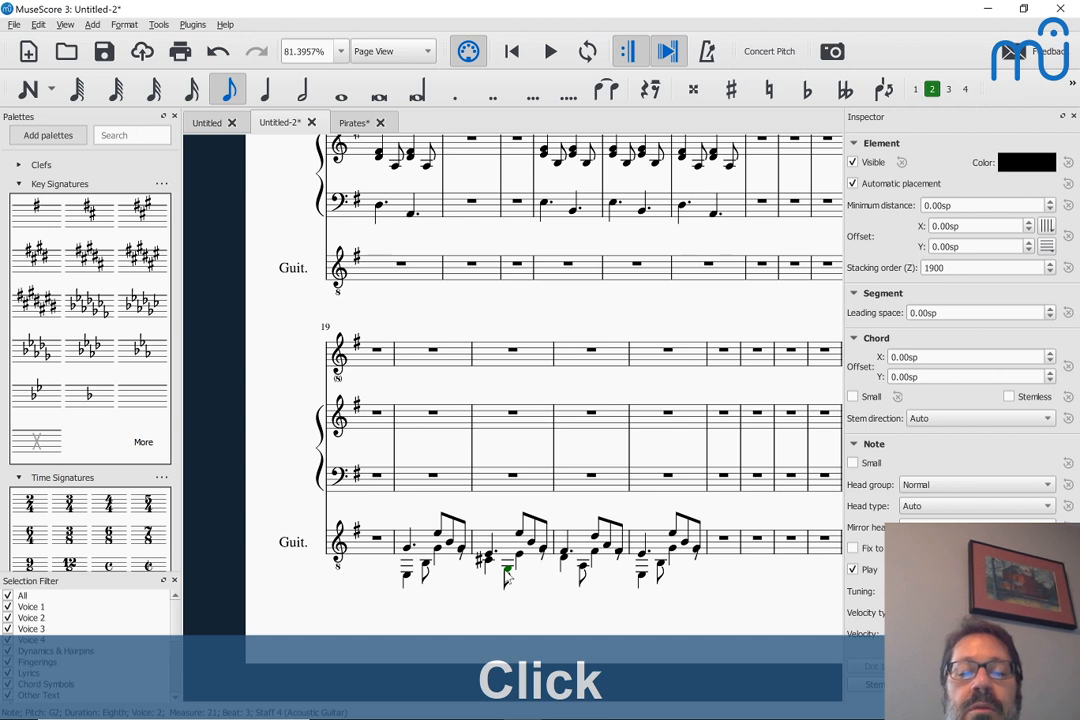
key("ctrl+Up")
key("Right")
key("ctrl+Up")
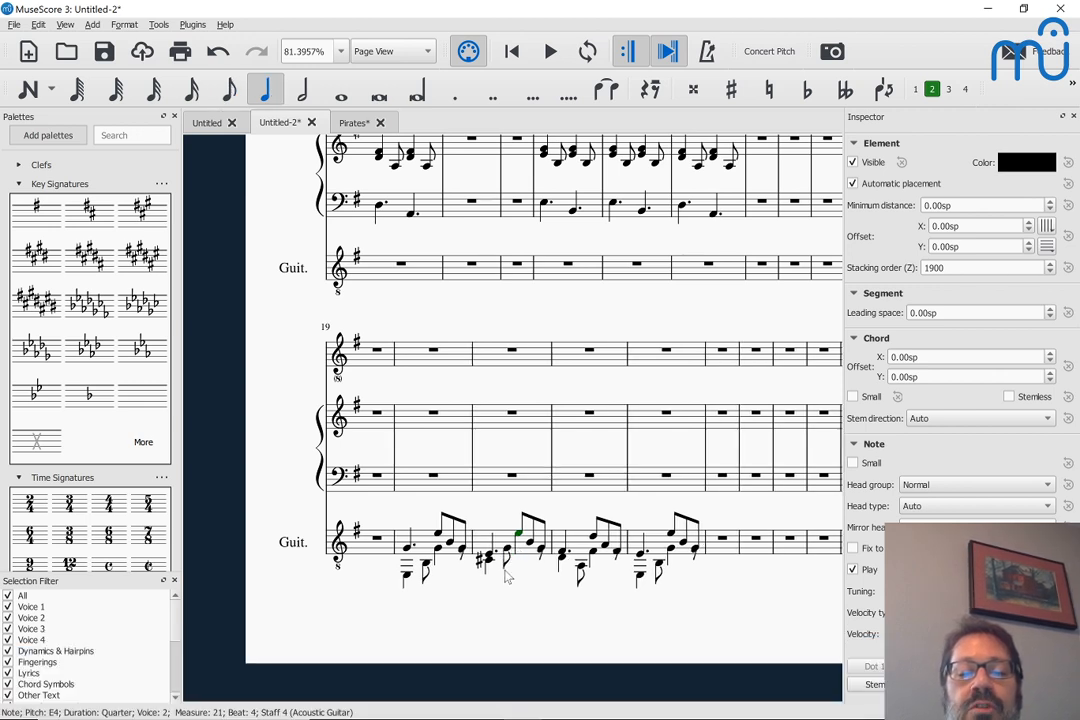
key("ctrl+z")
key("ctrl+z")
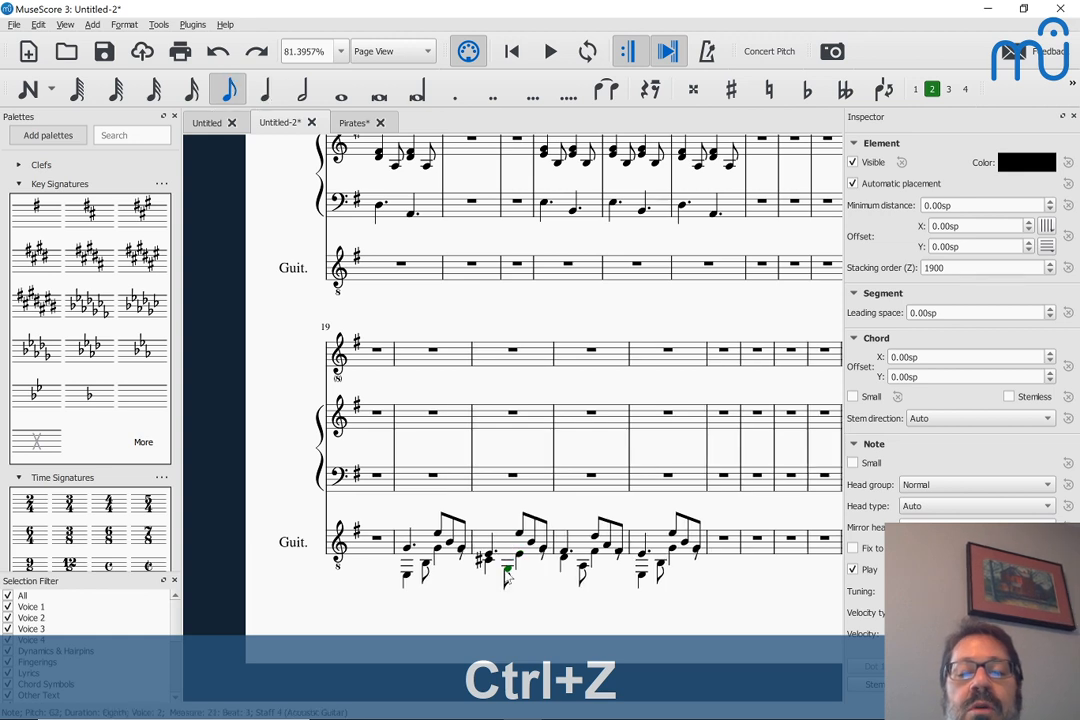
Play back the guitar arrangement from measure 20
left_click(407, 580)
key("space")
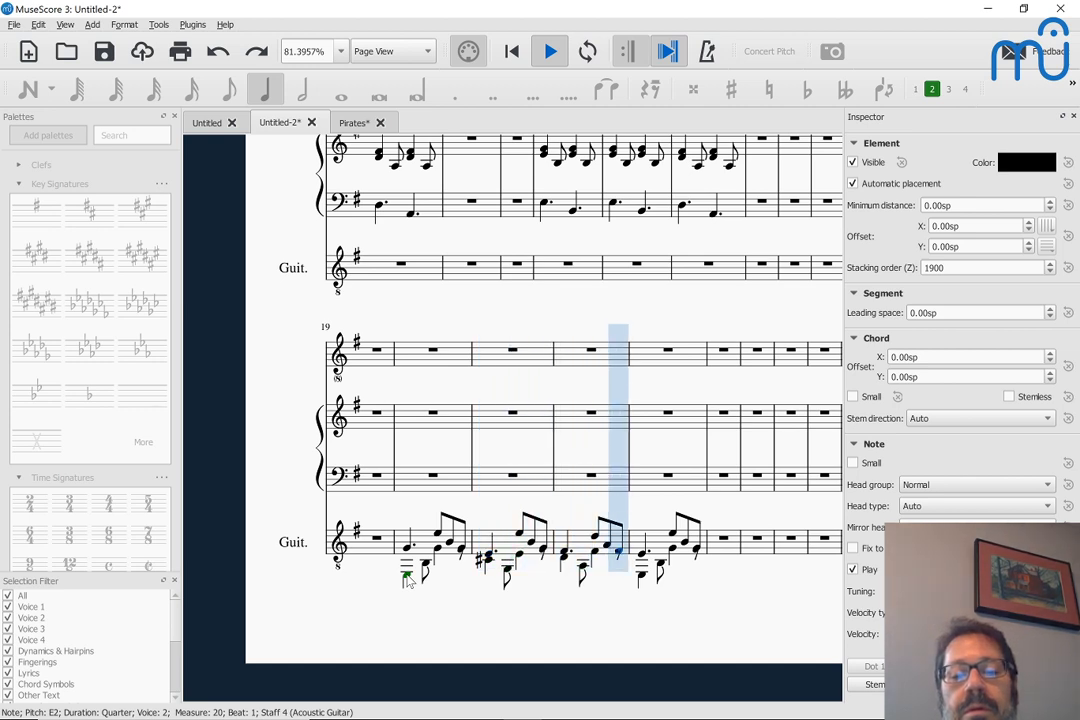
Stop the playback and copy the melody with its chord symbols from measures 1–4 of the voice staff
key("space")
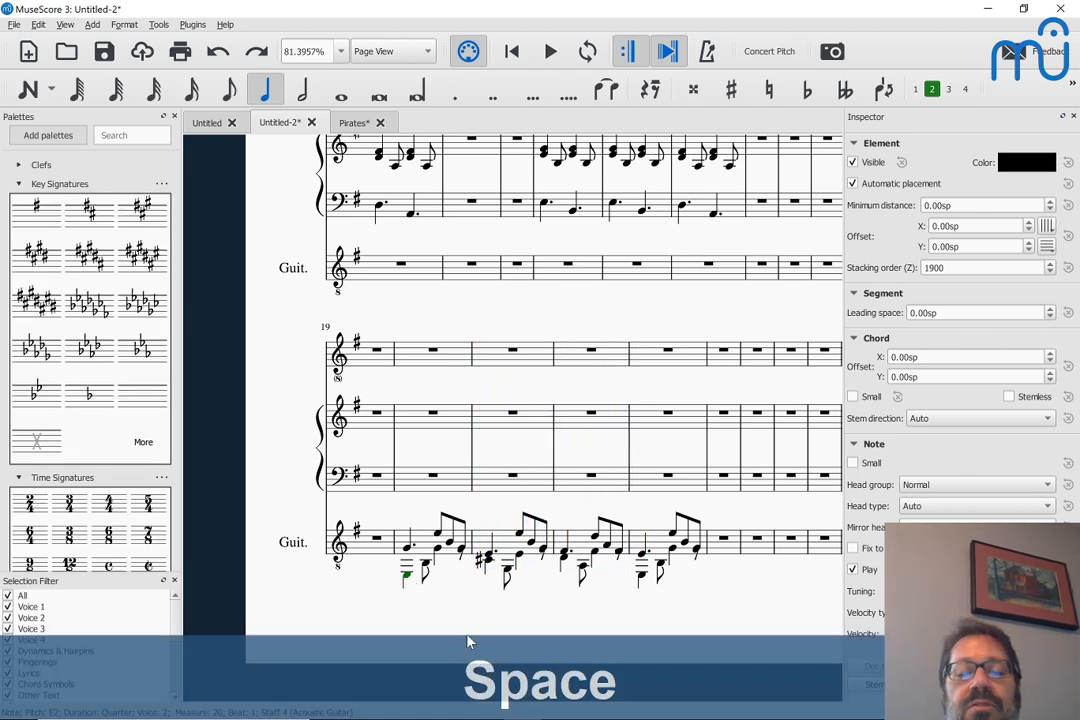
left_click(506, 570)
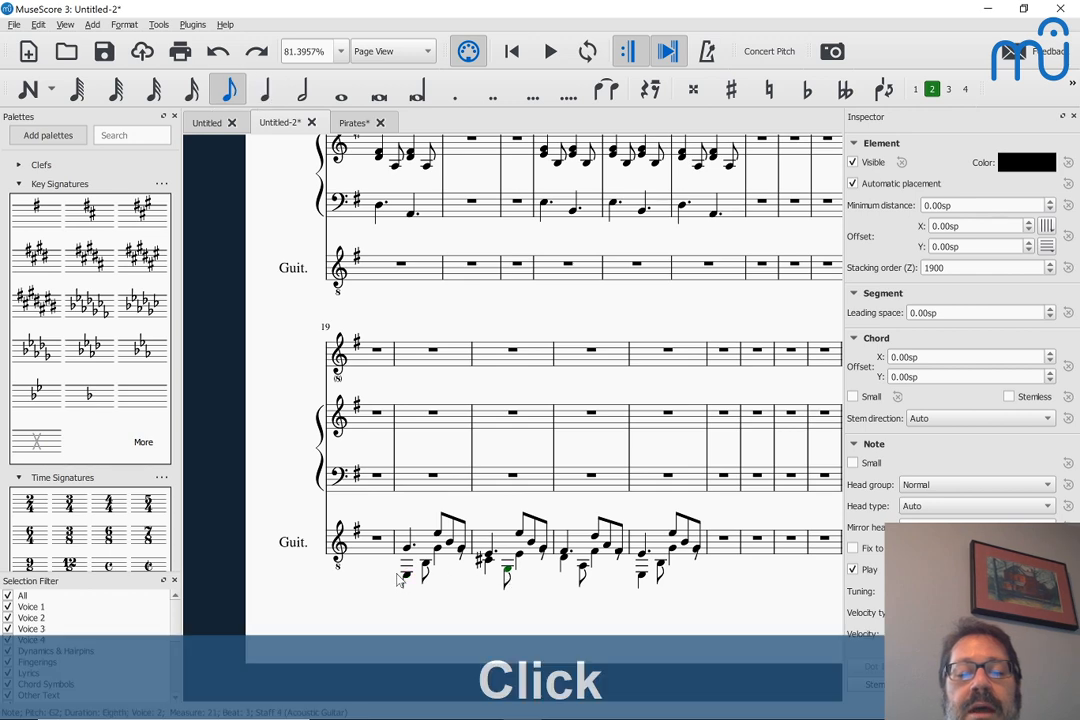
scroll(429, 310, "up", 3)
scroll(429, 310, "up", 6)
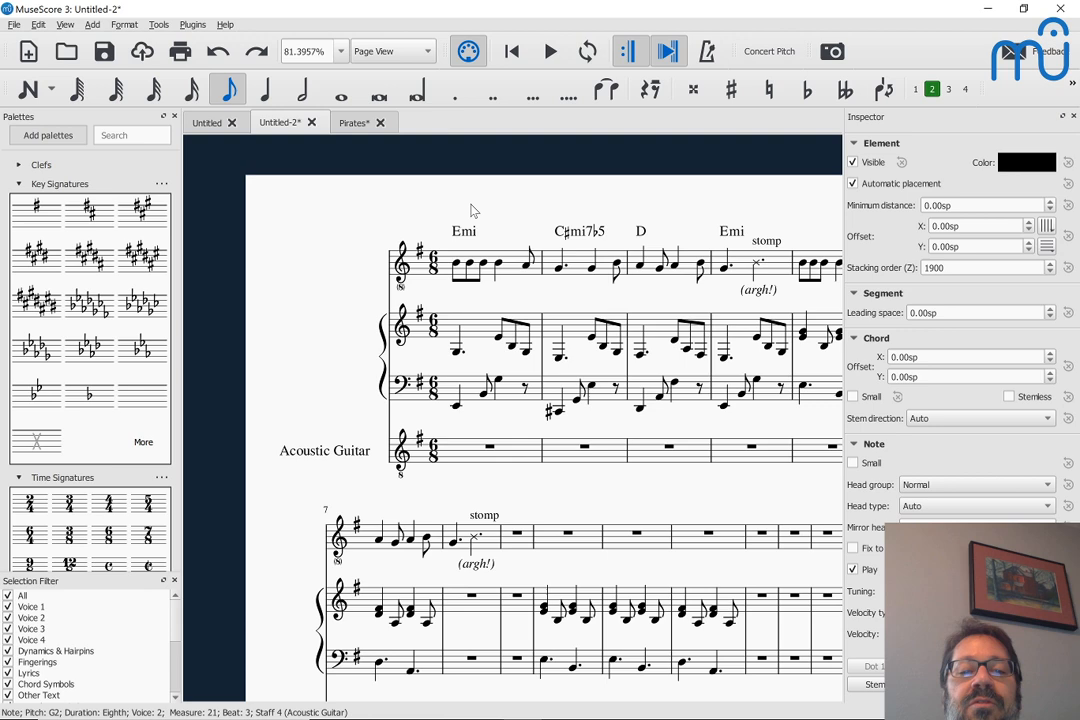
left_click(505, 272)
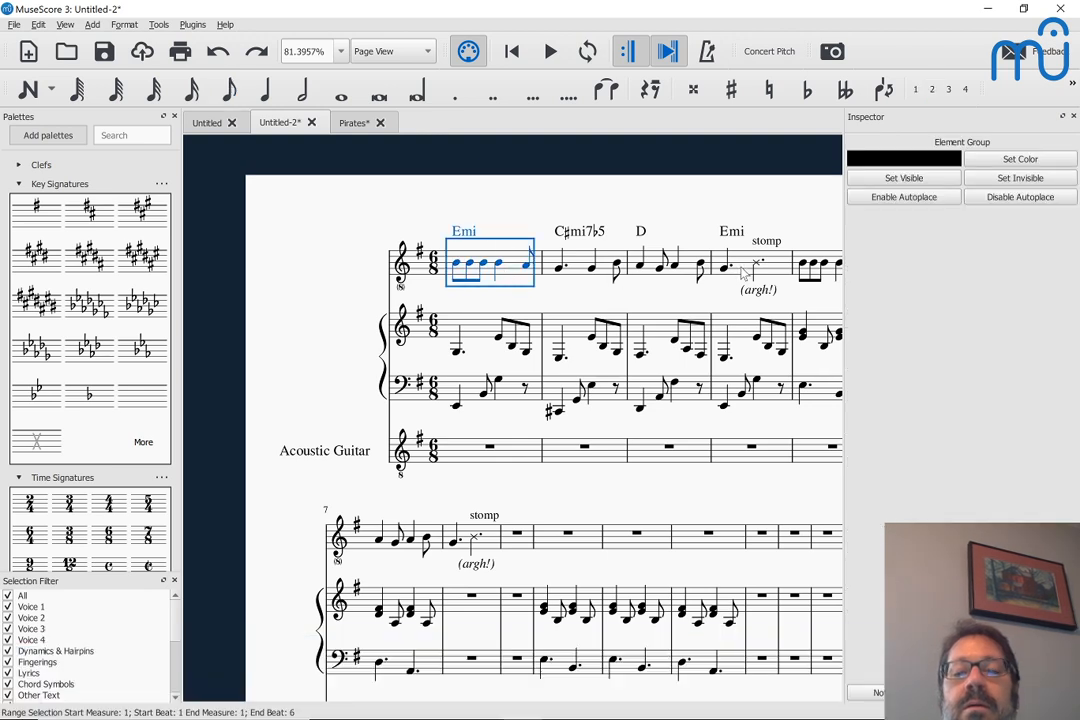
left_click(739, 268, "shift")
key("ctrl+c")
Paste the copied melody into the voice staff at measure 20 and play it back with the guitar part
scroll(741, 272, "down", 8)
scroll(742, 272, "down", 2)
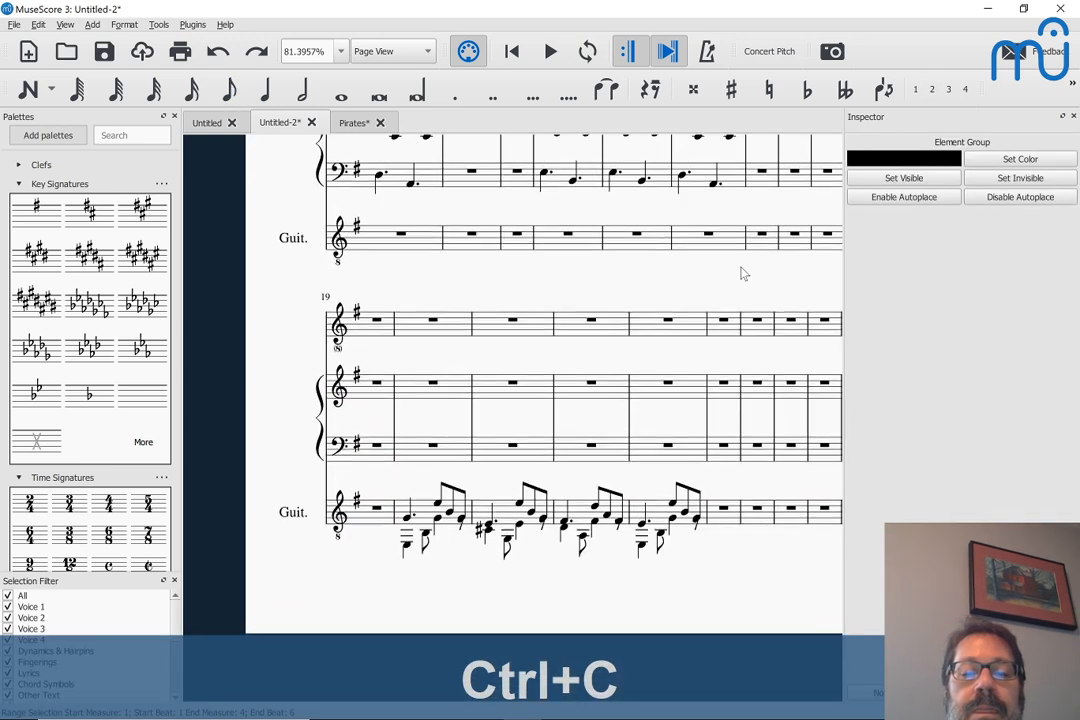
left_click(413, 334)
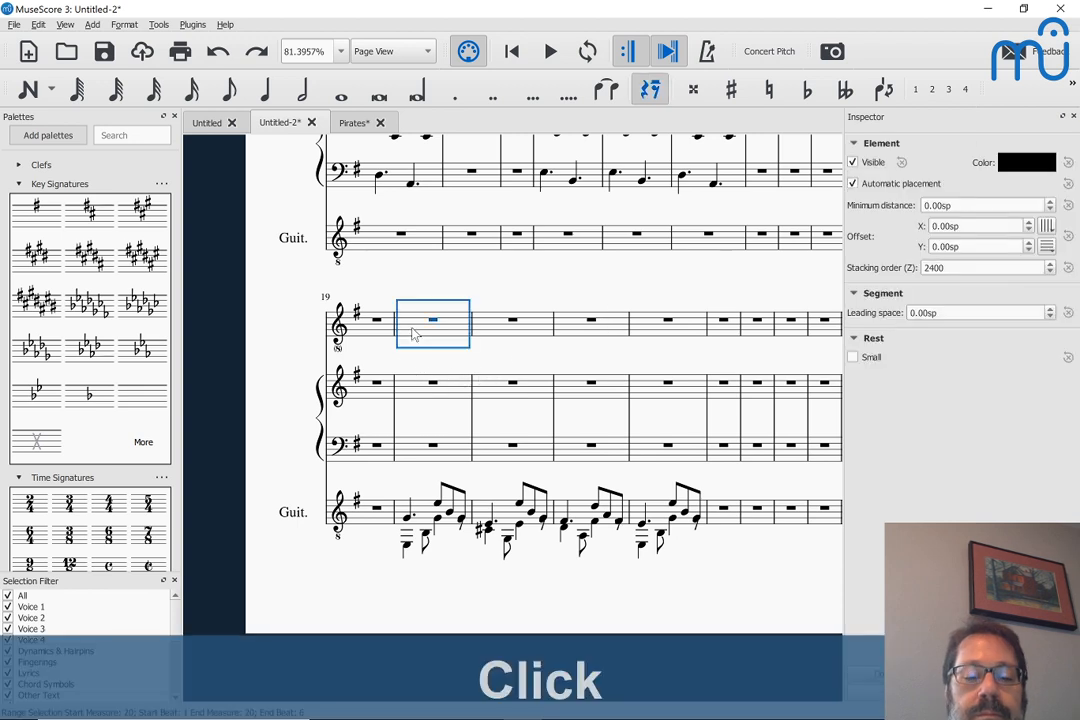
key("ctrl+v")
key("space")
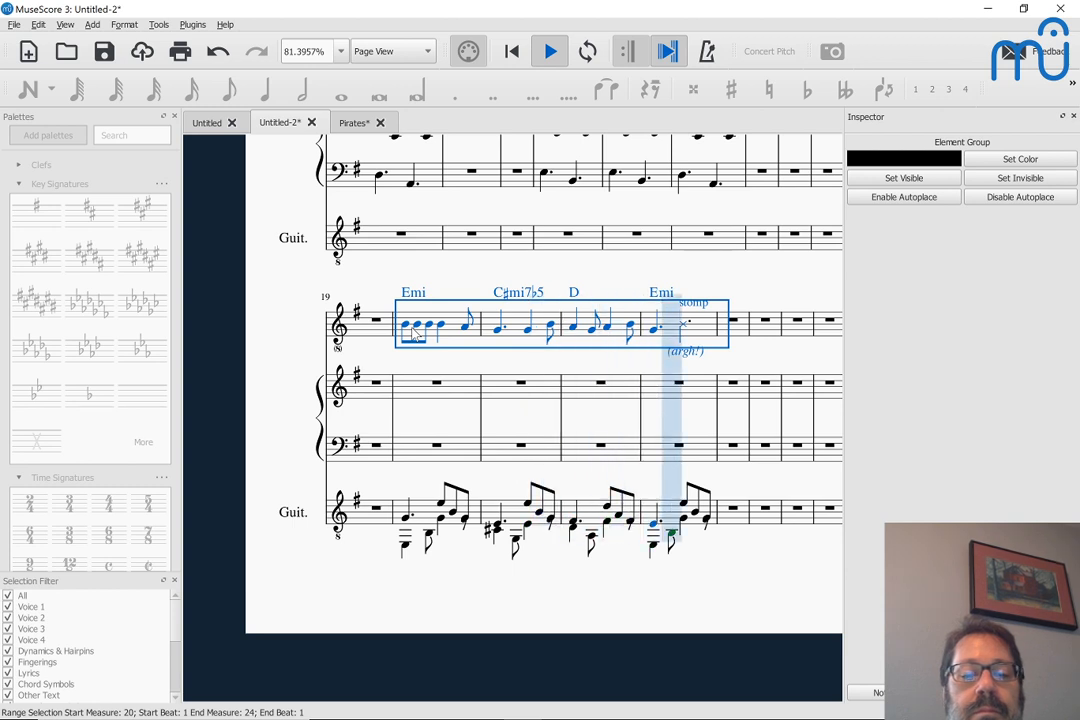
key("space")
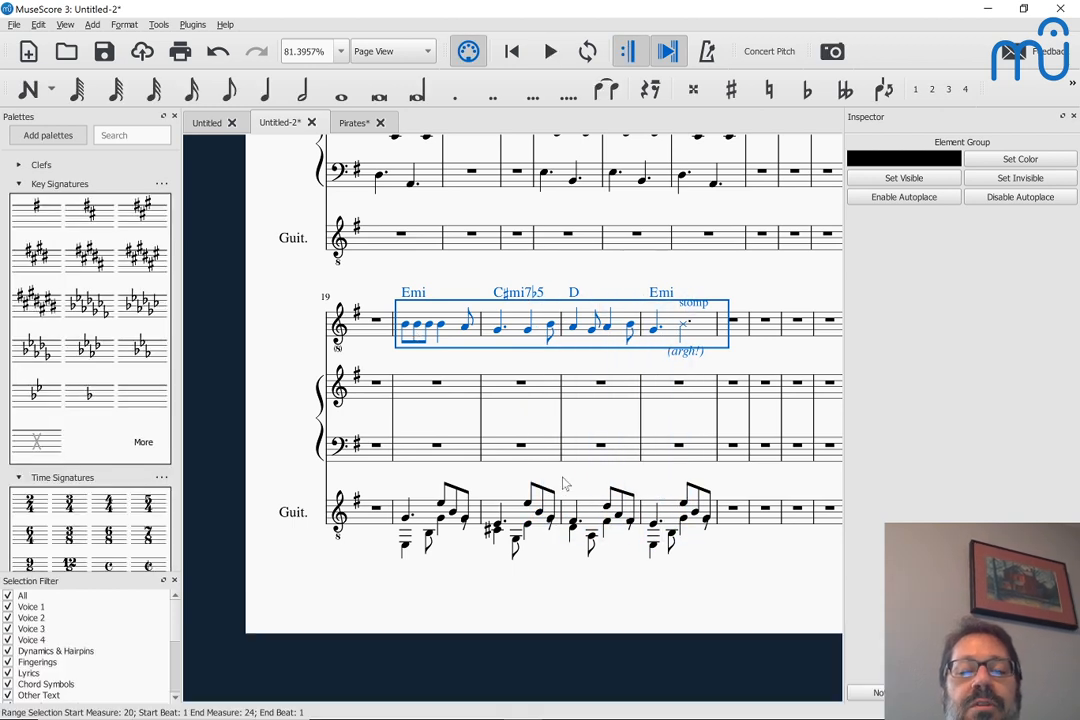
In measure 21 of the guitar staff, raise the second-voice G to E3 and the following E to G3
left_click(517, 547)
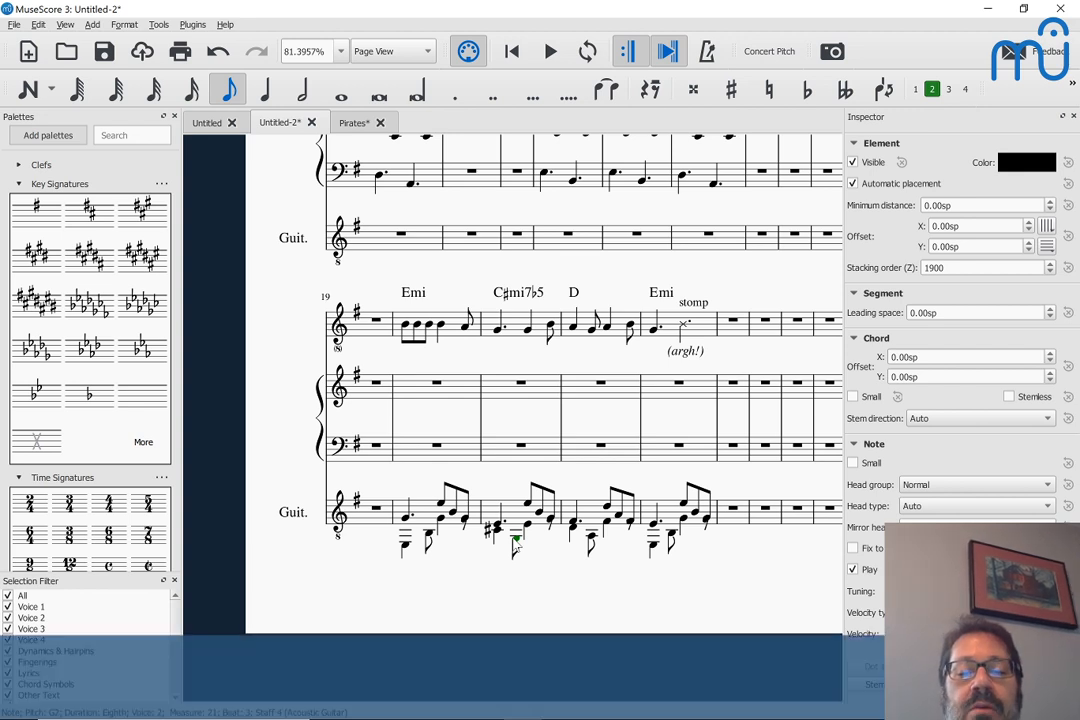
key("shift+alt+Up")
key("shift+alt+Up")
key("shift+alt+Up")
key("shift+alt+Up")
key("shift+alt+Up")
key("Right")
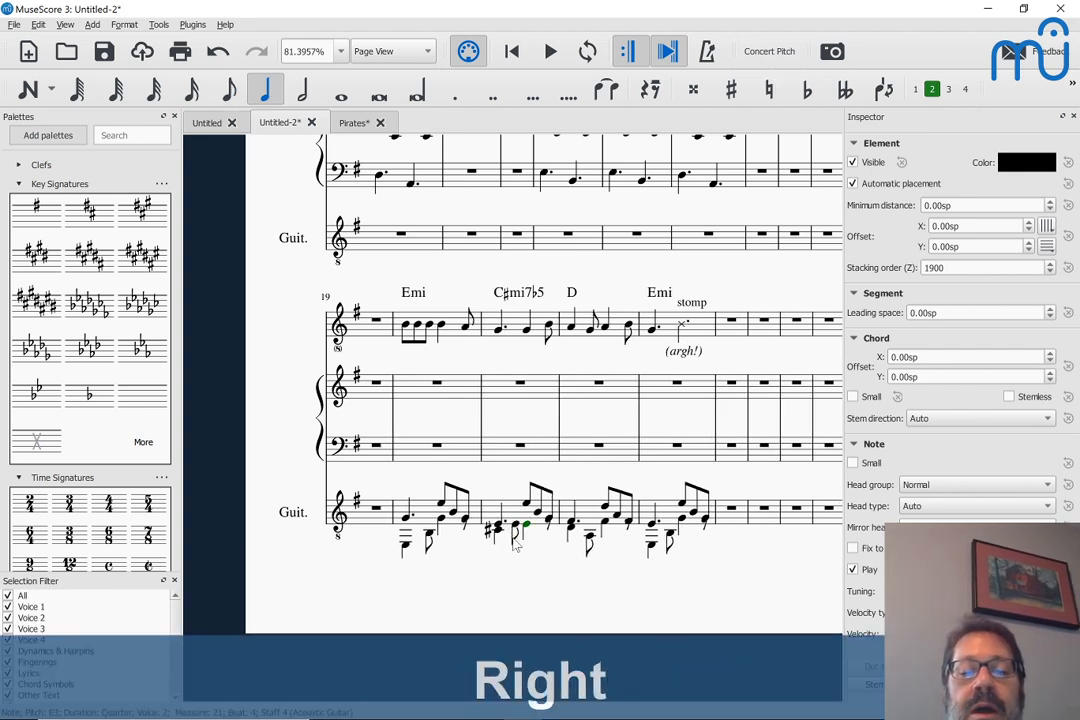
key("shift+alt+Up")
key("Up")
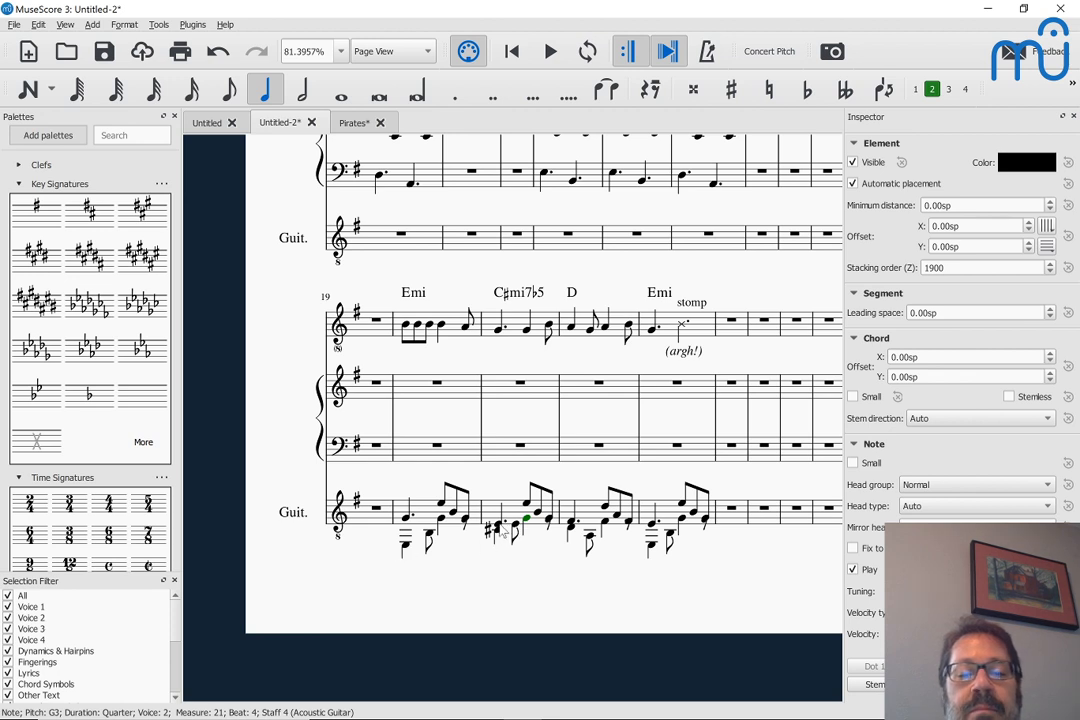
Play back the revised guitar part and the melody from measure 20
left_click(406, 548)
key("space")
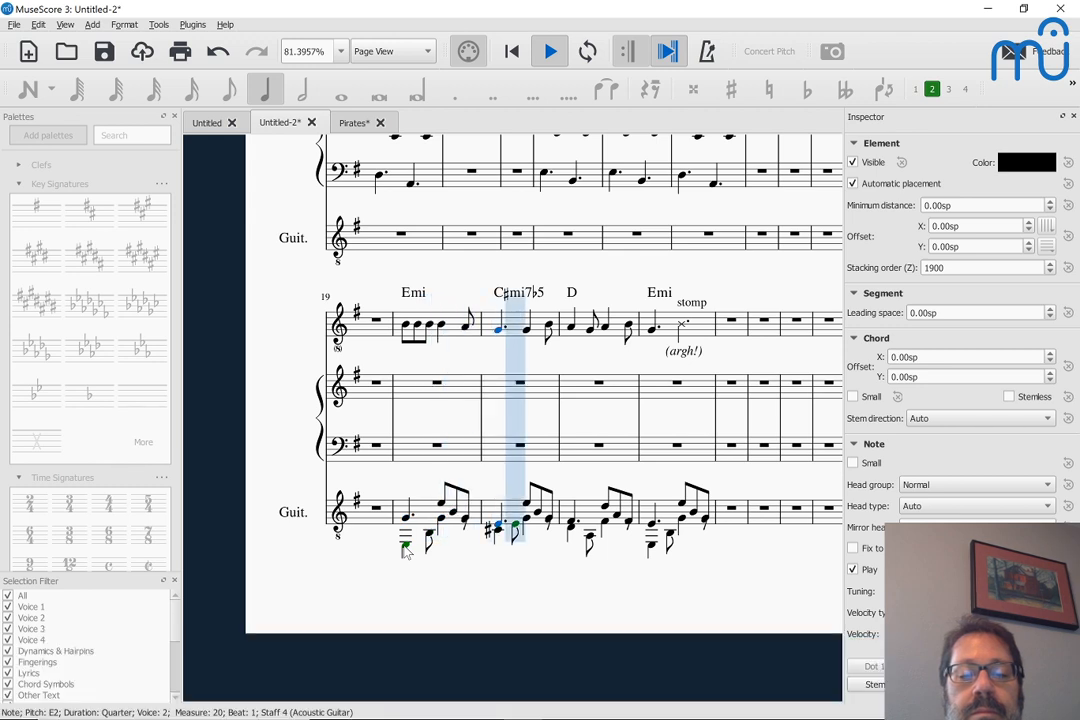
key("space")
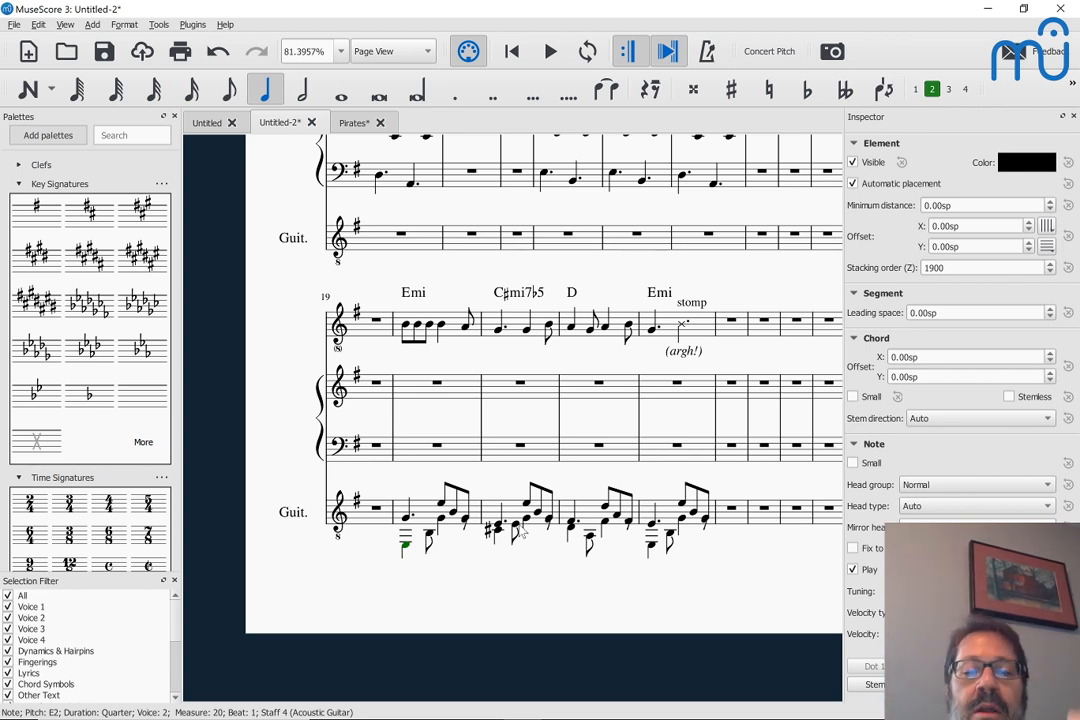
left_click(498, 526)
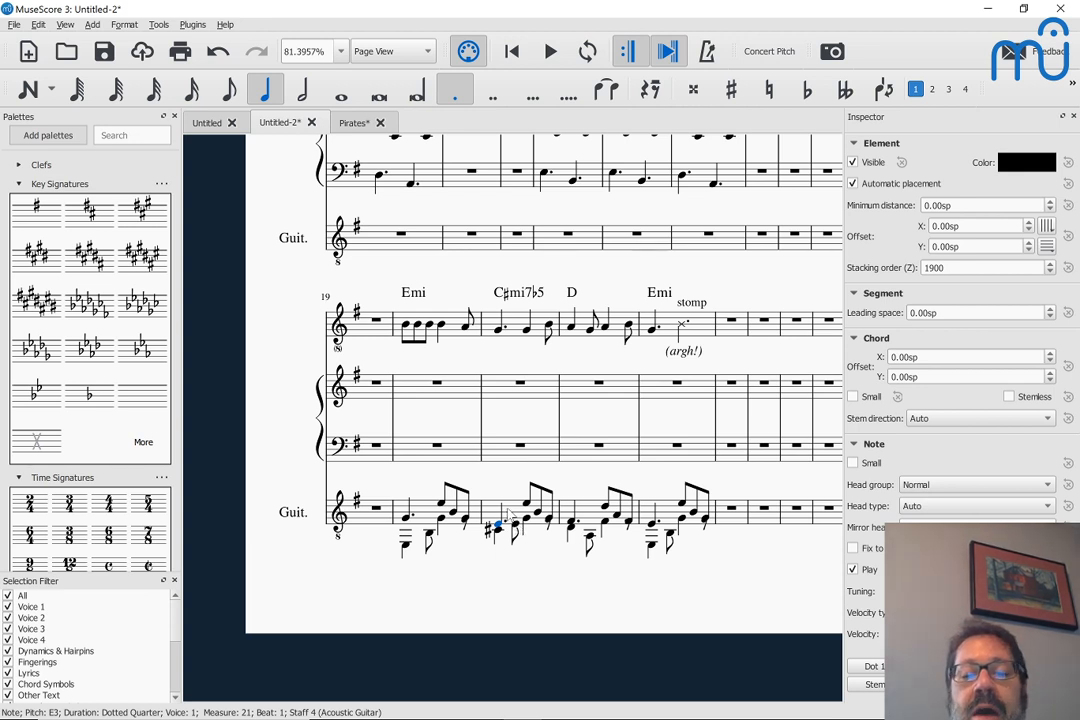
left_click(509, 514)
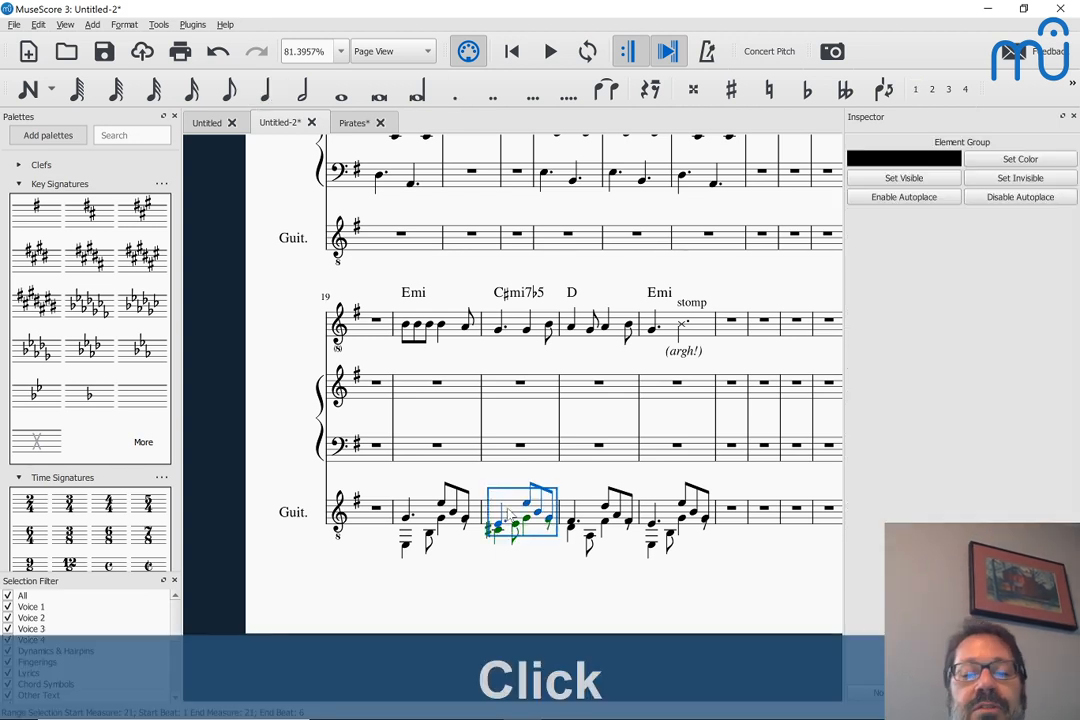
left_click(432, 516)
left_click(513, 515, "shift")
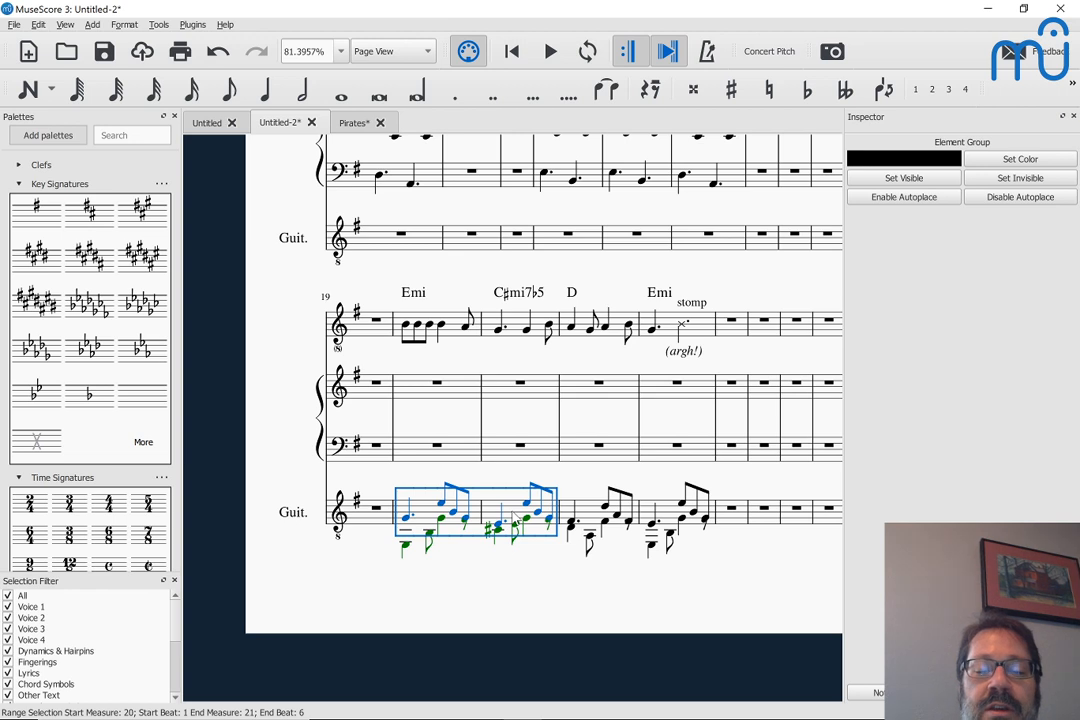
Add a linked staff to the Acoustic Guitar with the staff type Tab. 6-str. common
key("i")
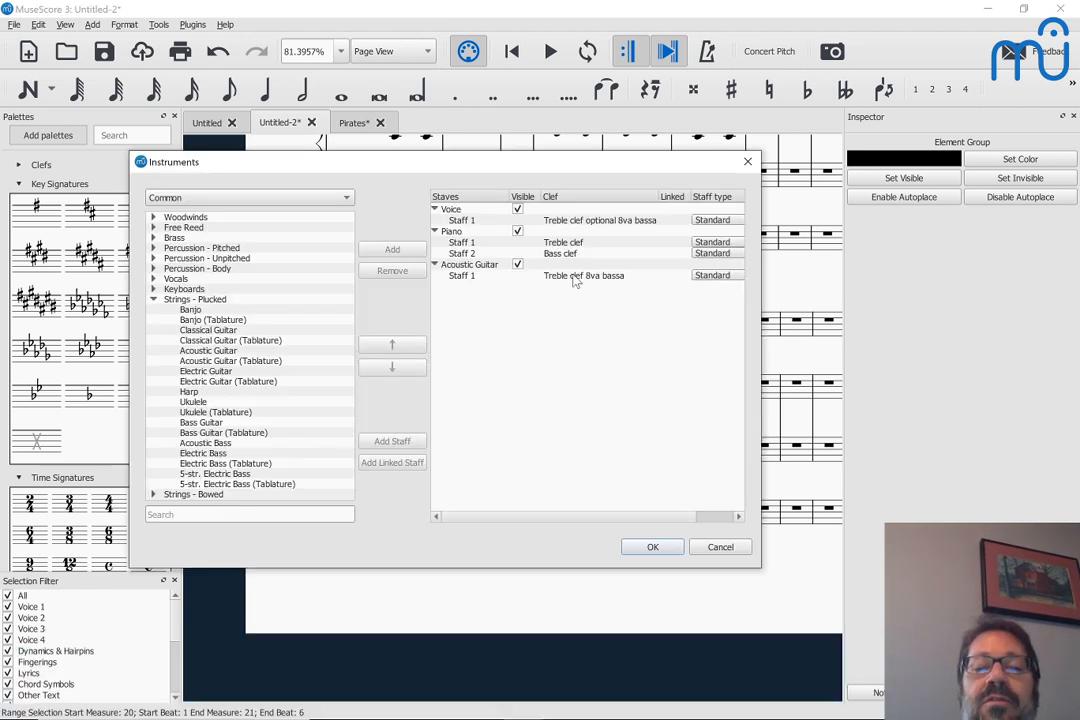
left_click(576, 278)
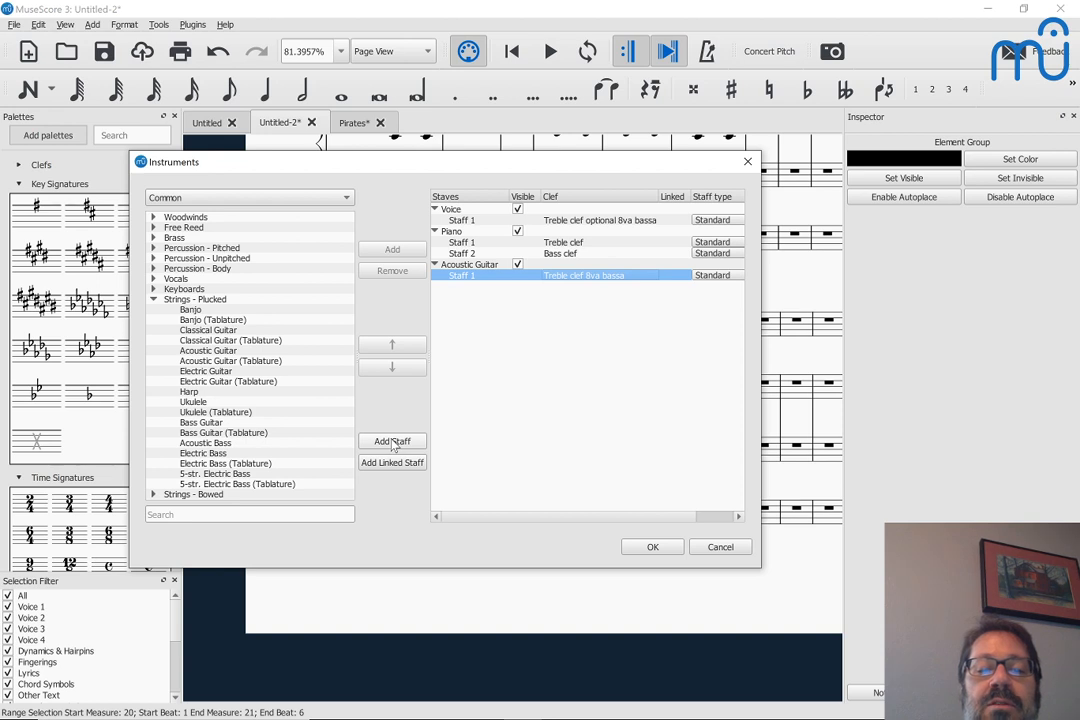
left_click(392, 462)
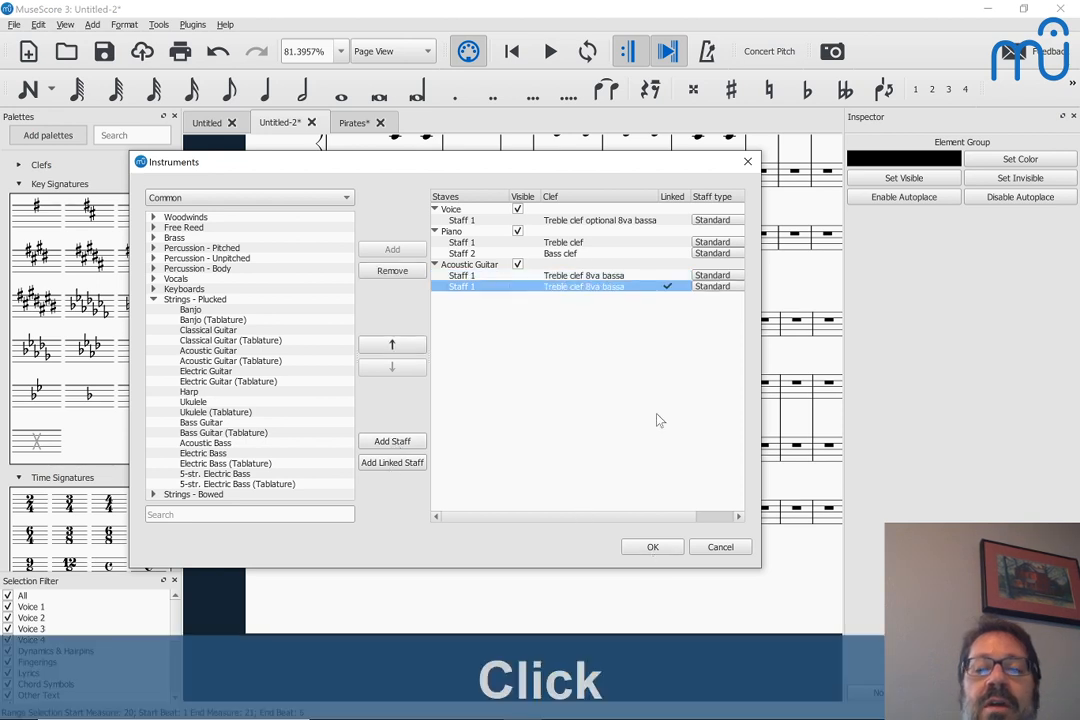
left_click(716, 287)
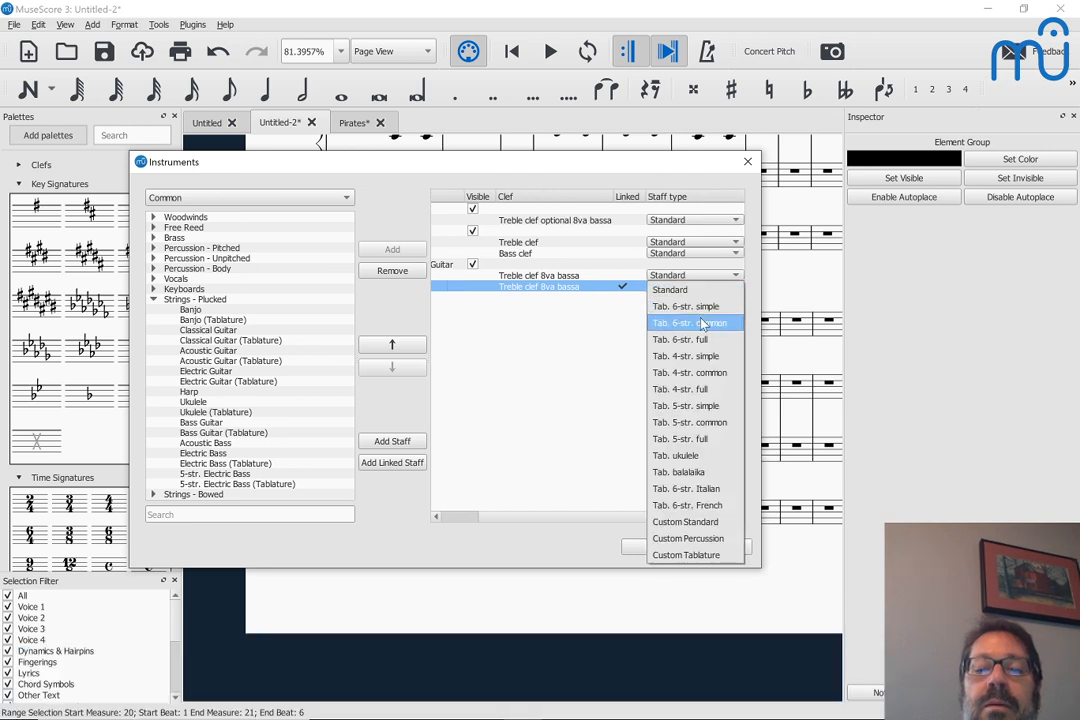
left_click(703, 323)
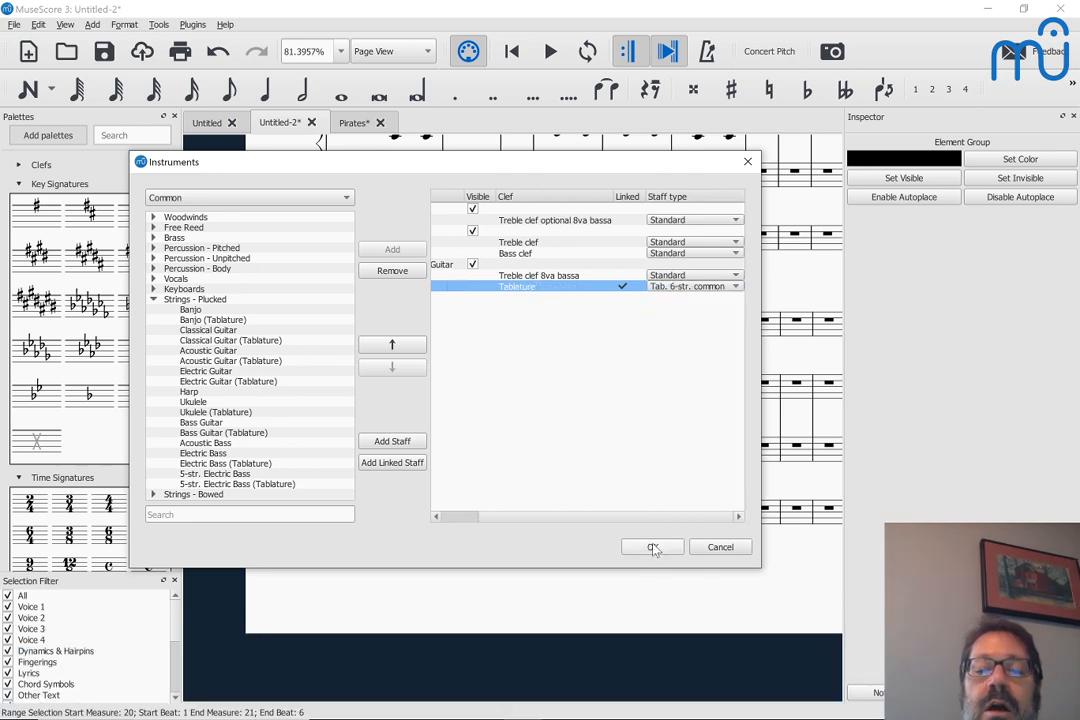
left_click(652, 548)
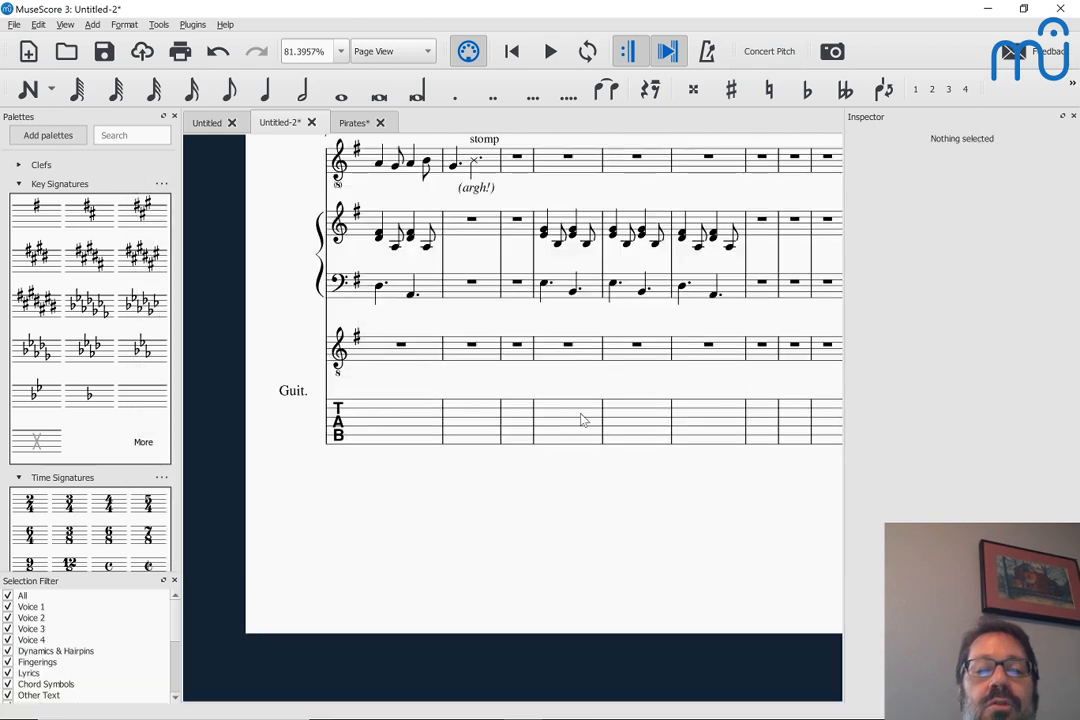
Go to the guitar tablature at measure 20 and play back the passage from its first note
scroll(581, 420, "up", 3)
scroll(581, 420, "right", 10)
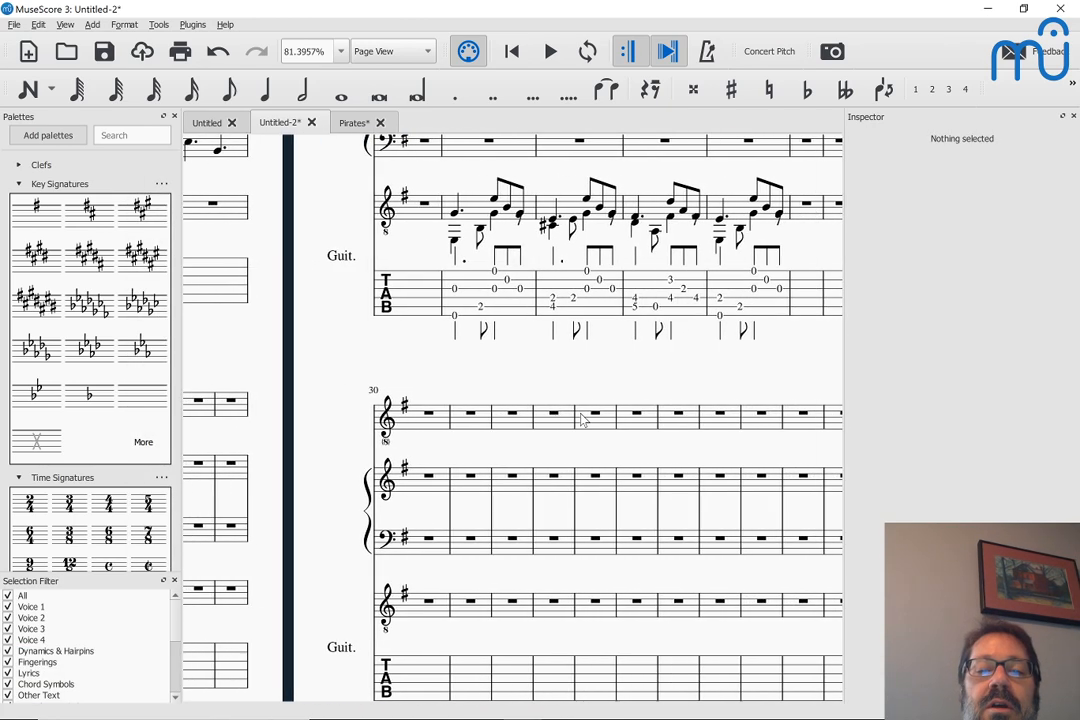
scroll(581, 420, "right", 1)
scroll(581, 420, "up", 2)
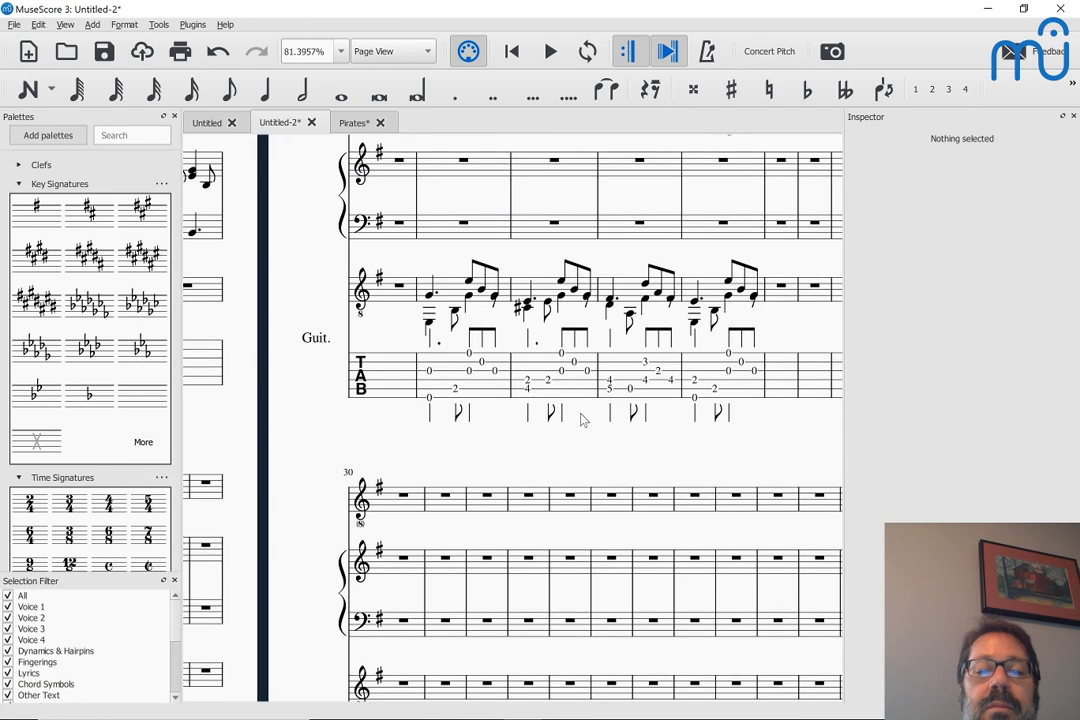
left_click(430, 374)
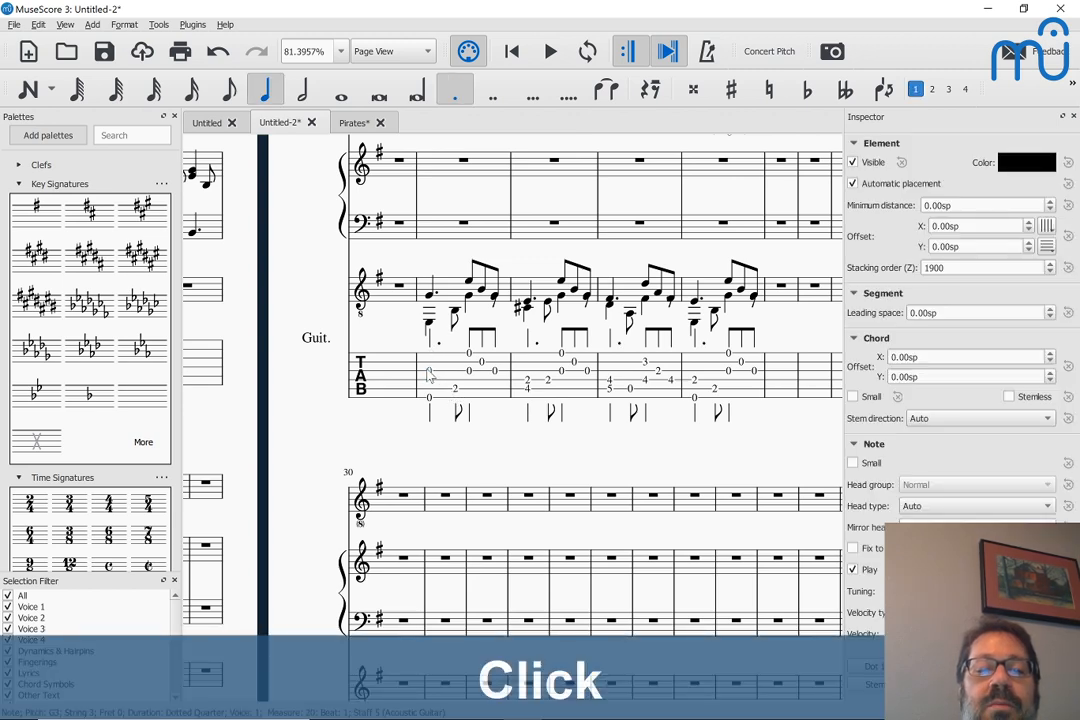
key("space")
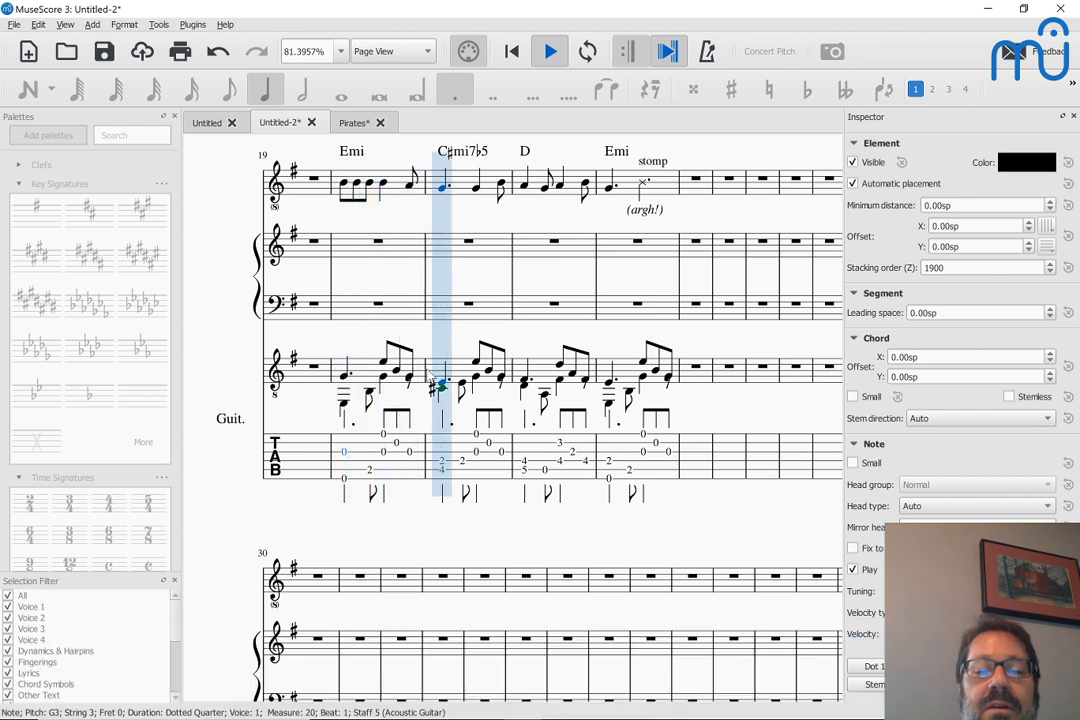
key("space")
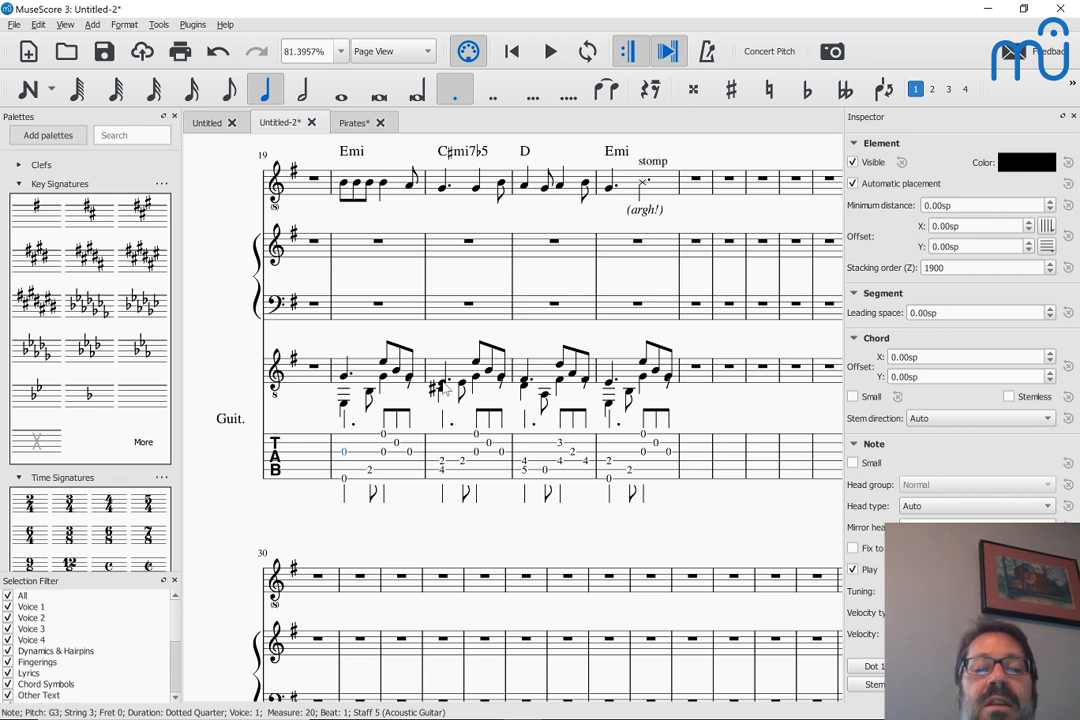
Audition the opening guitar note of measure 21, and step through the voice melody from measure 20 to measure 23
left_click(443, 388)
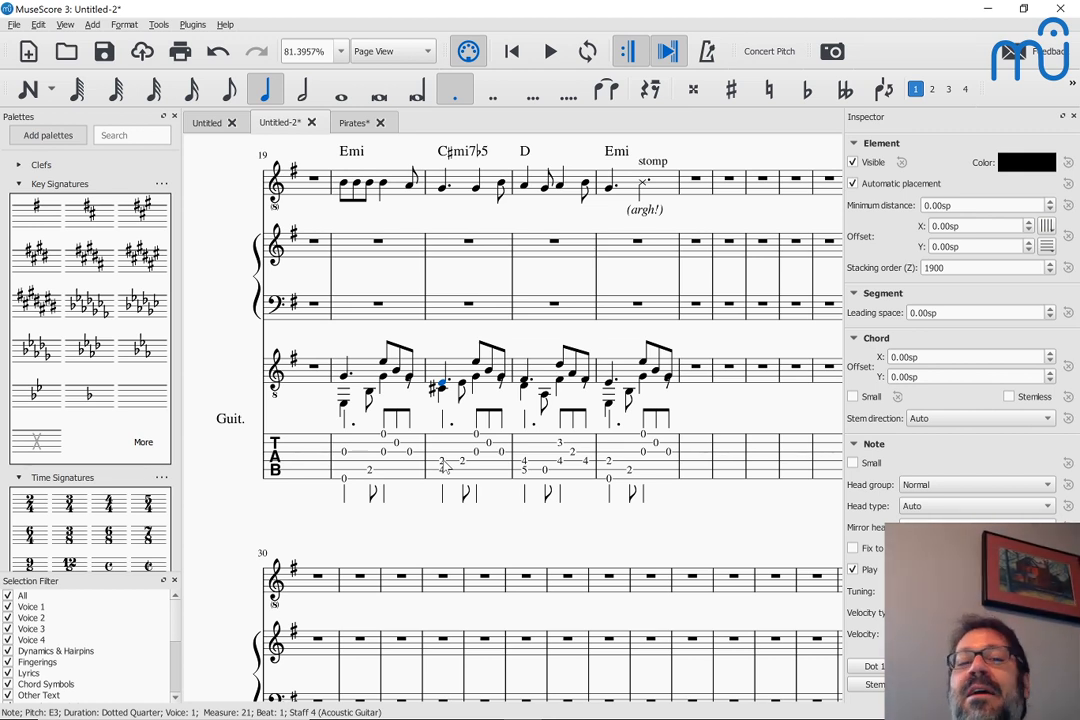
left_click(345, 186)
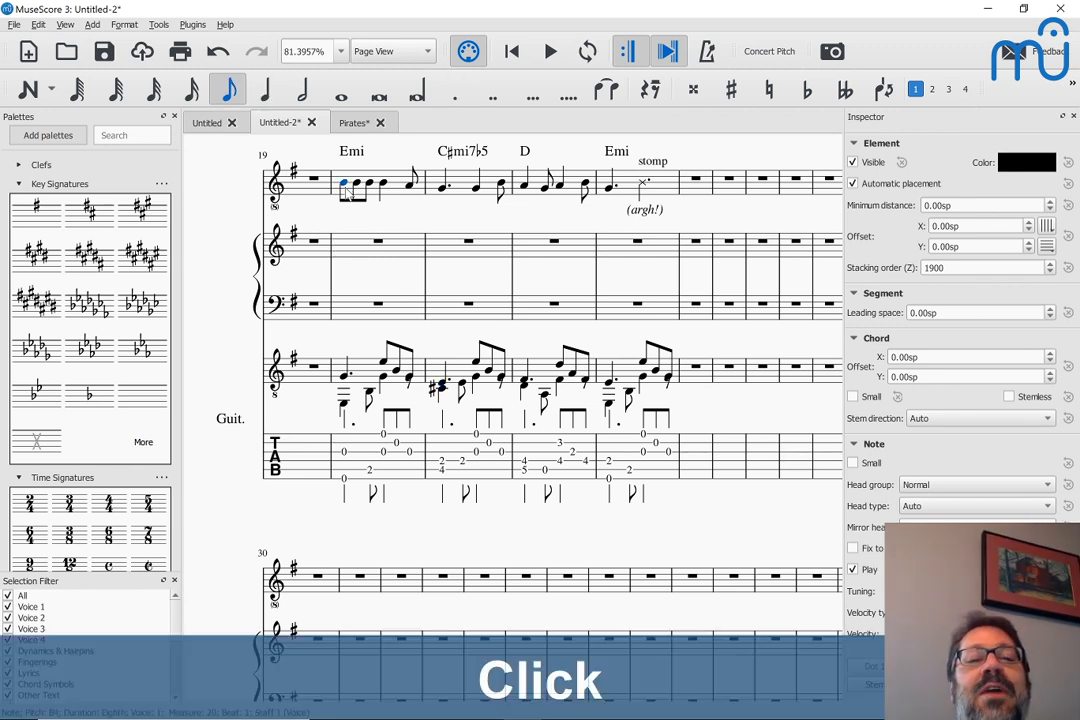
key("Right")
key("Right")
key("Right")
key("Right")
key("Right")
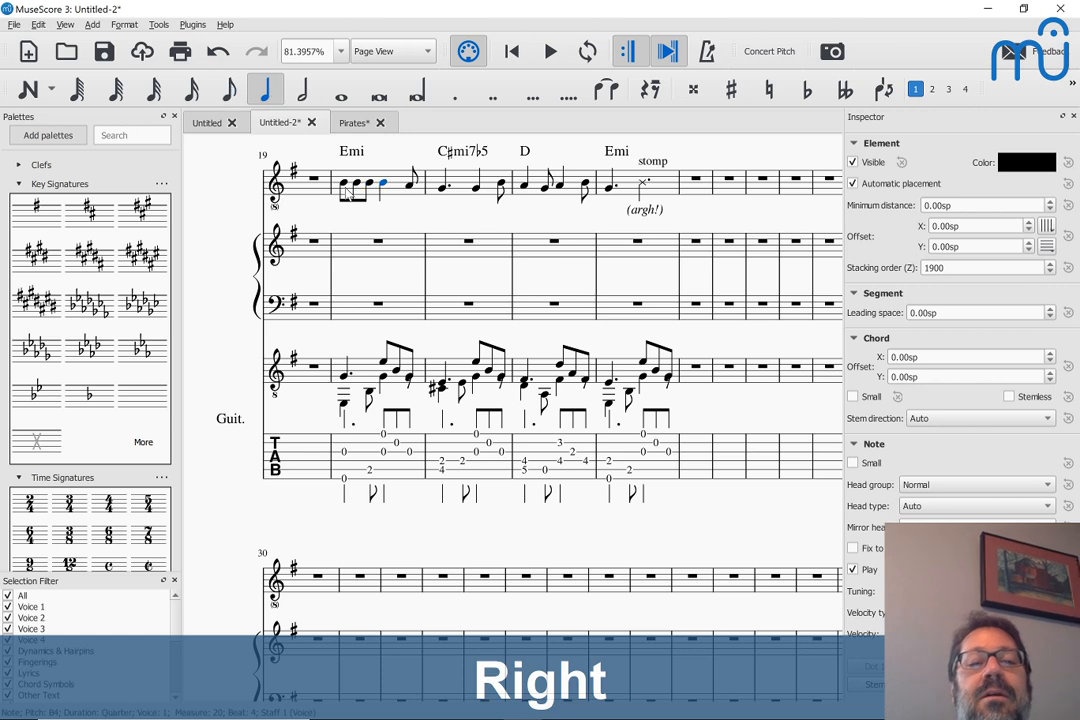
key("Right")
key("Right")
key("Right")
key("Right")
key("Right")
key("Right")
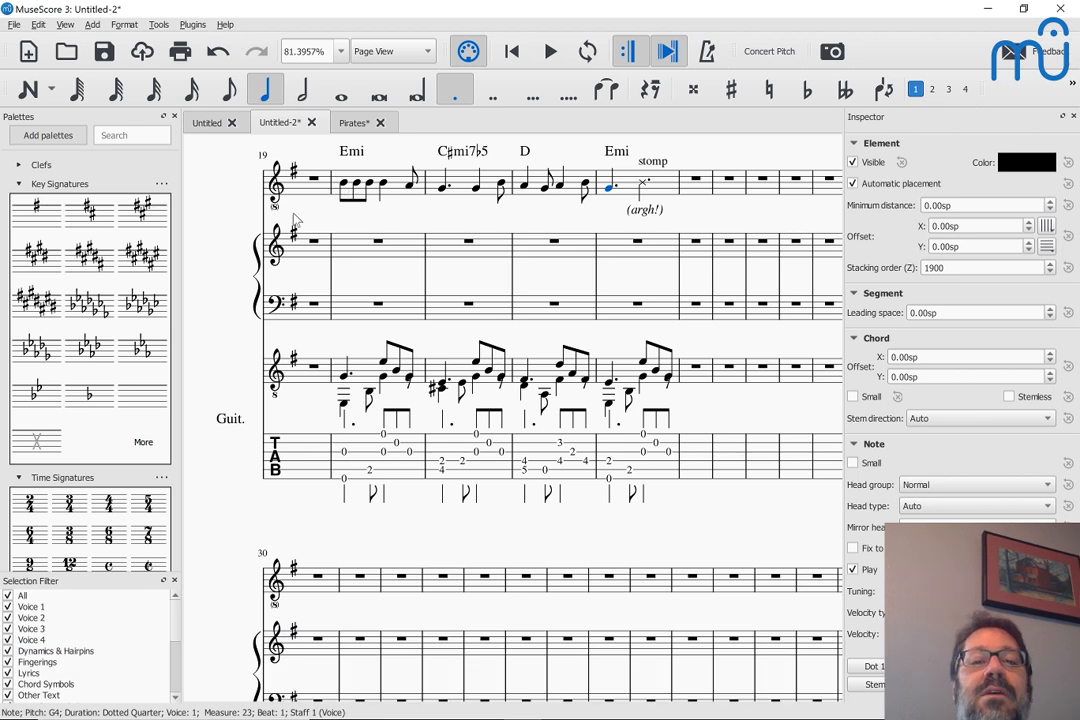
Enter a quarter-note chord of G, B, D and upper G at the start of measure 24 in the voice staff
left_click(696, 181)
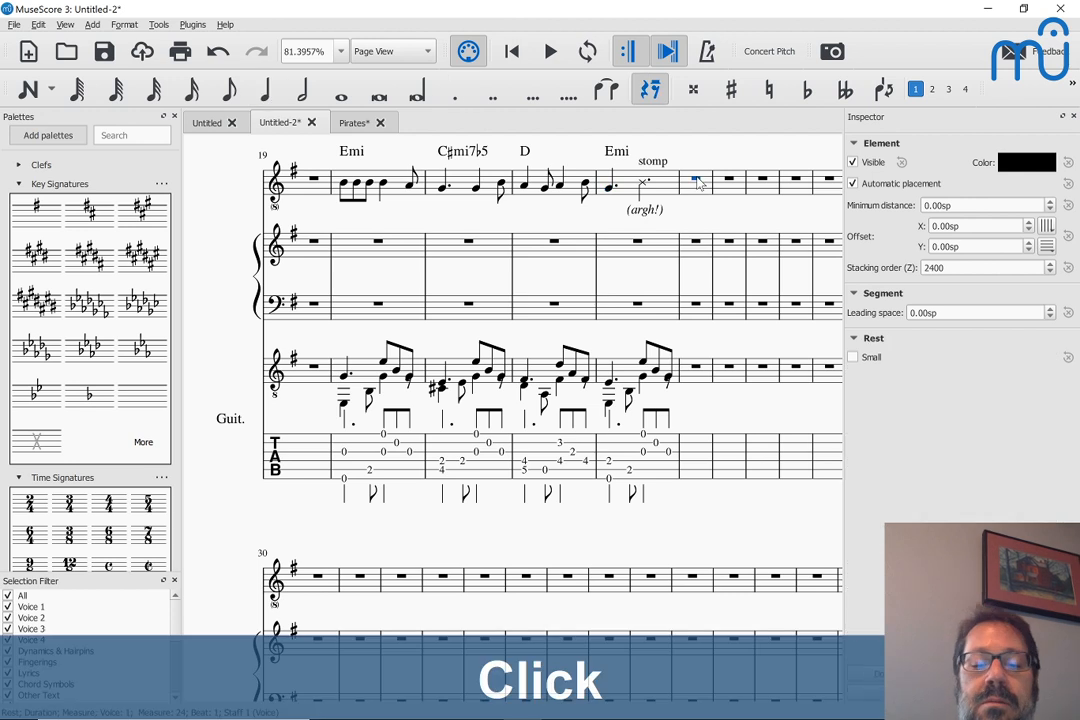
key("n")
key("g")
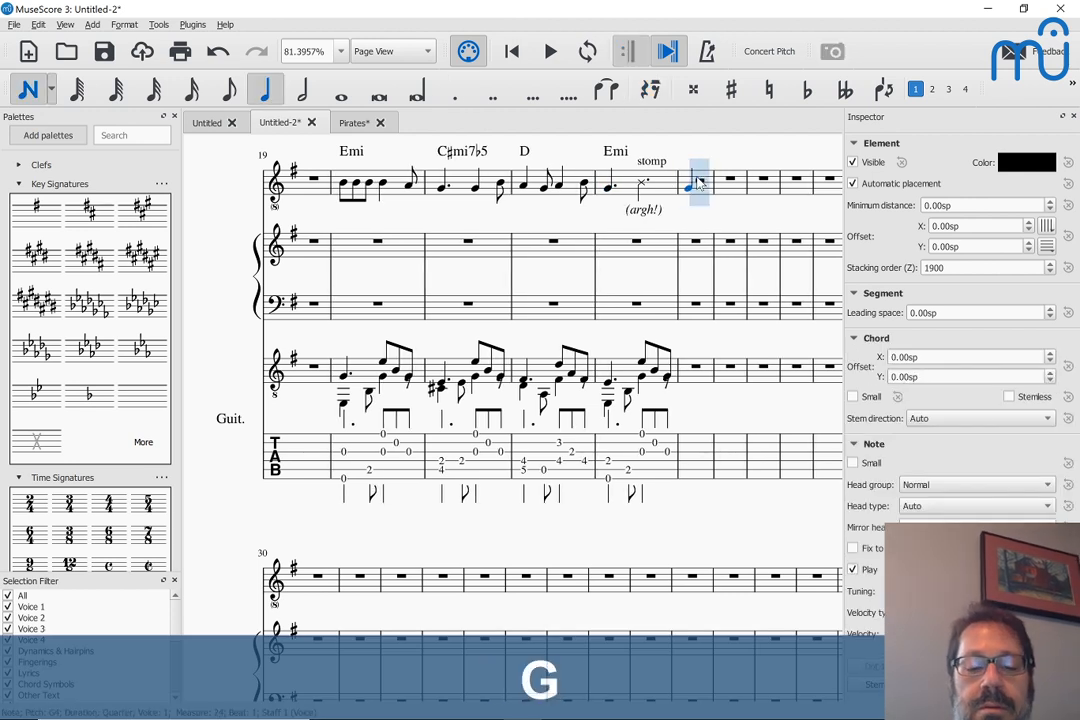
key("shift+b")
key("shift+d")
key("shift+g")
key("Escape")
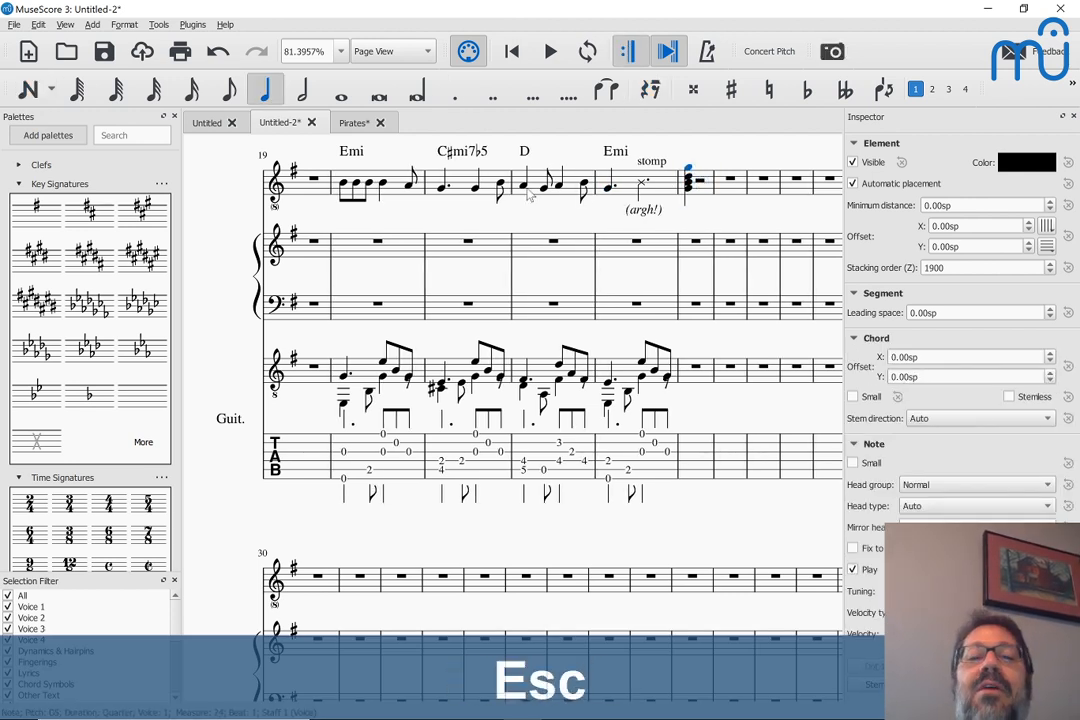
left_click(346, 186)
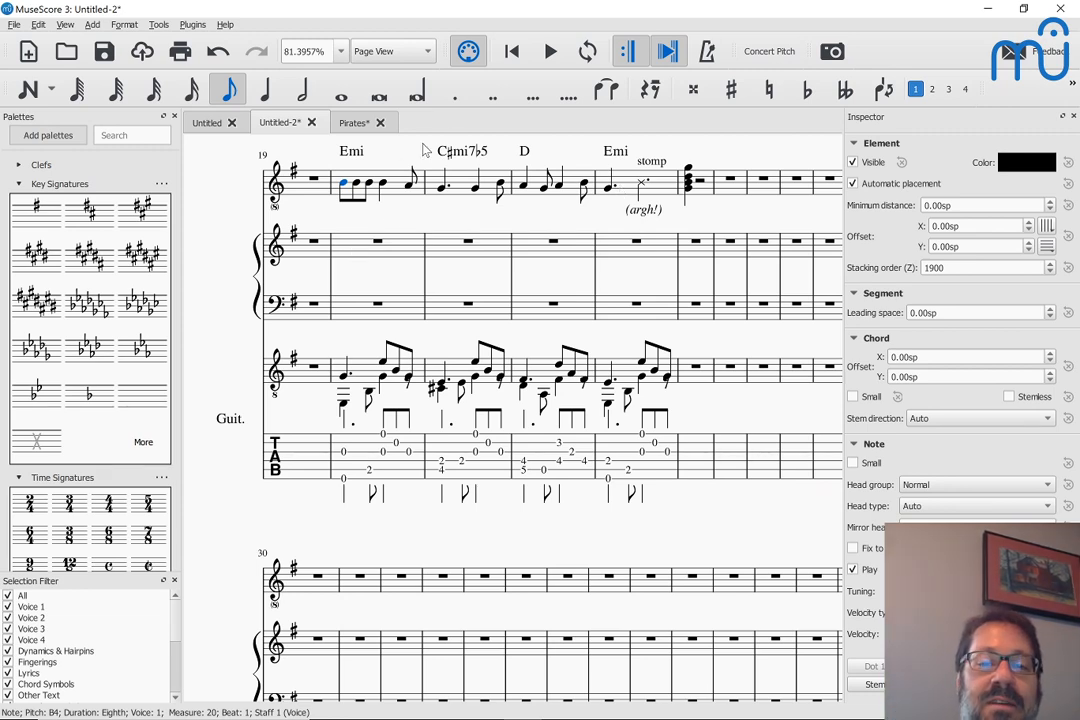
Audition the opening upper-voice guitar notes of measures 20 and 22, and inspect measure 22's opening bass note in both notation and tablature
scroll(385, 248, "up", 3)
scroll(385, 250, "down", 2)
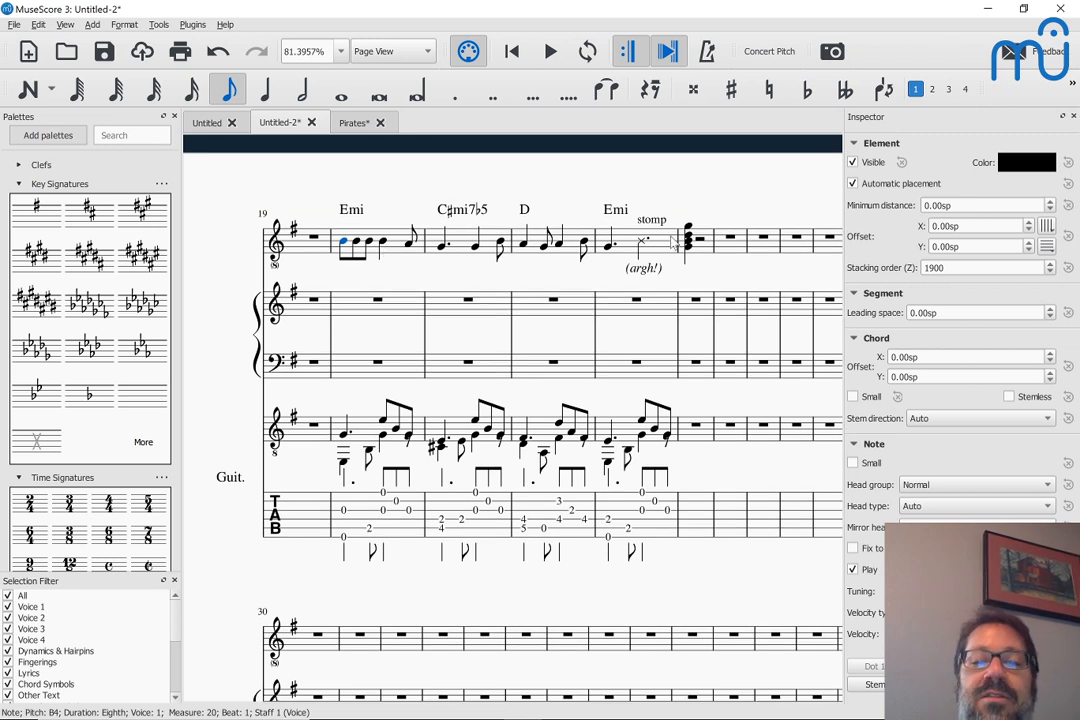
left_click(343, 435)
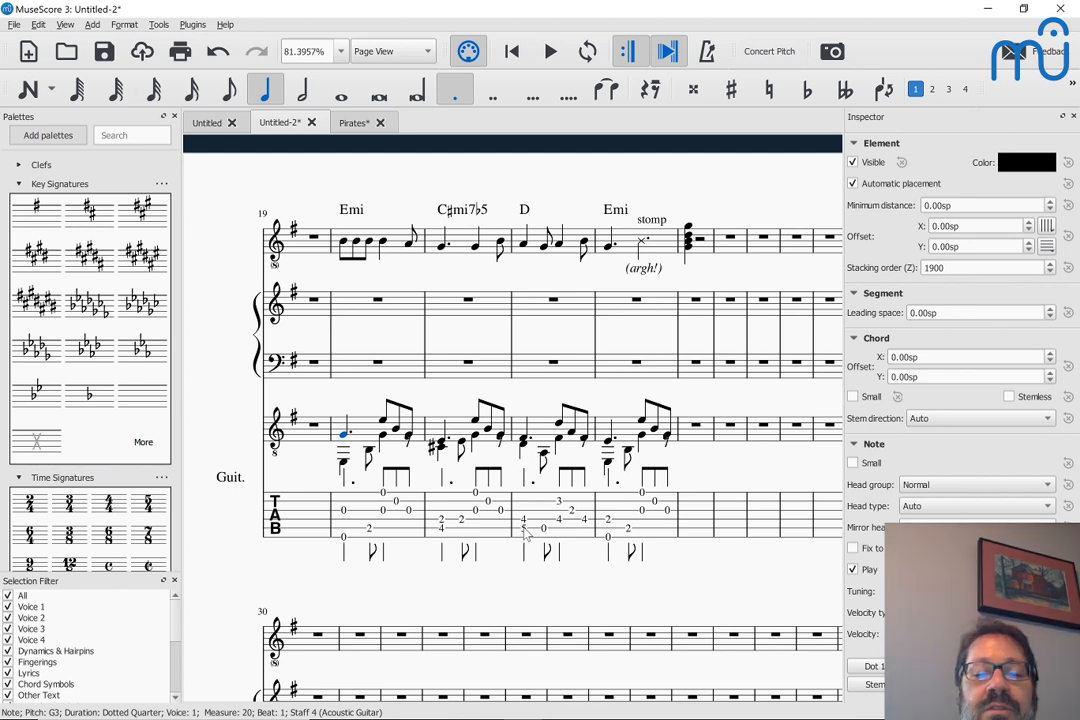
left_click(523, 441)
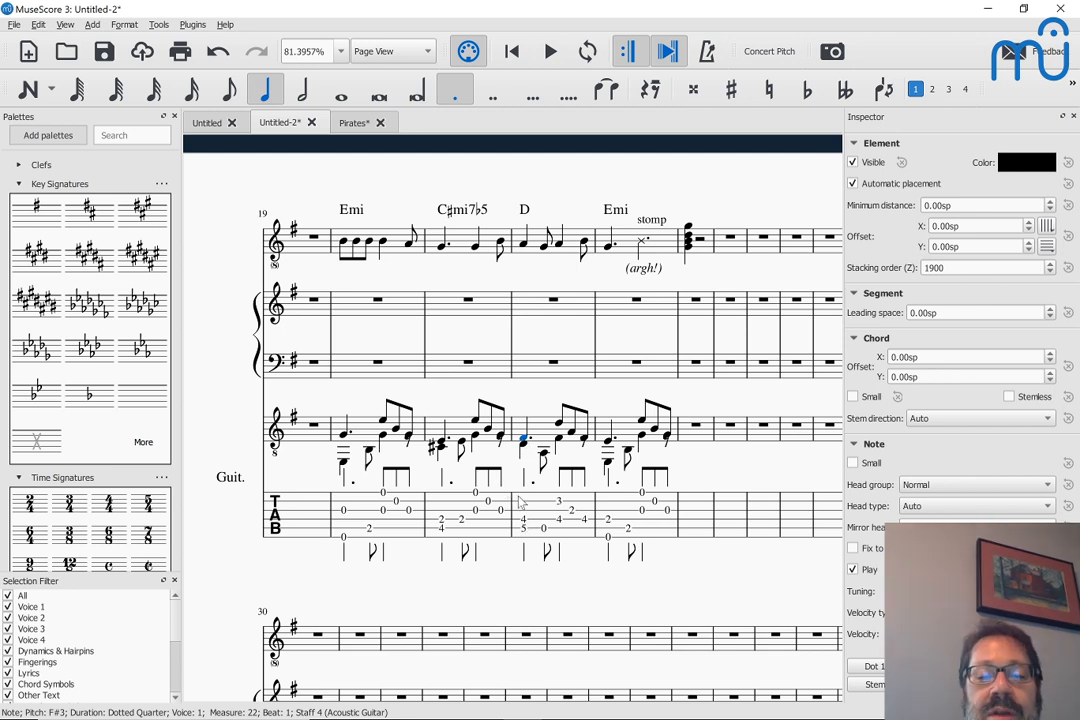
left_click(522, 447)
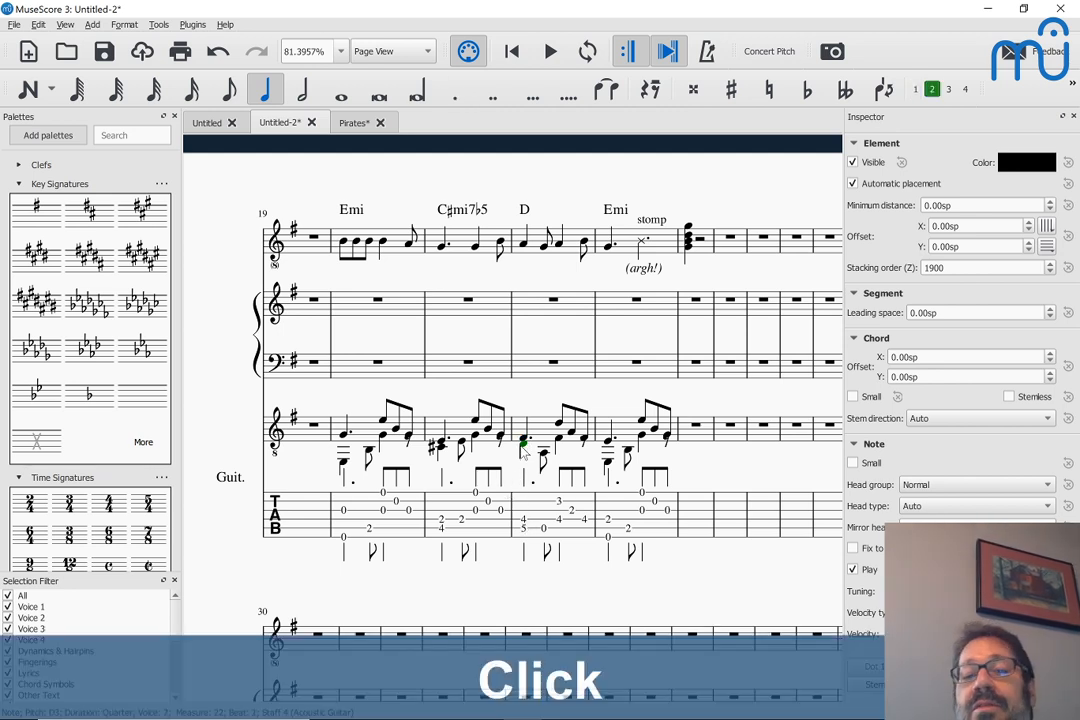
left_click(522, 533)
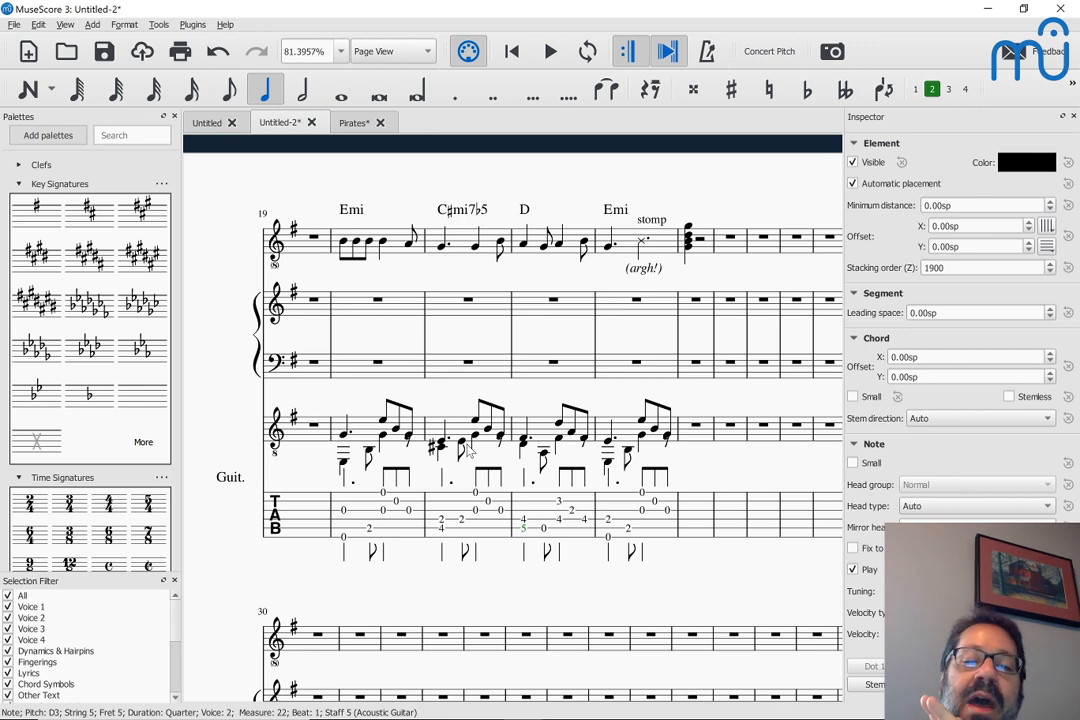
Switch to Chrome and load school.masteringmusescore.com/p/music-master-class in a new window
key("alt+Tab")
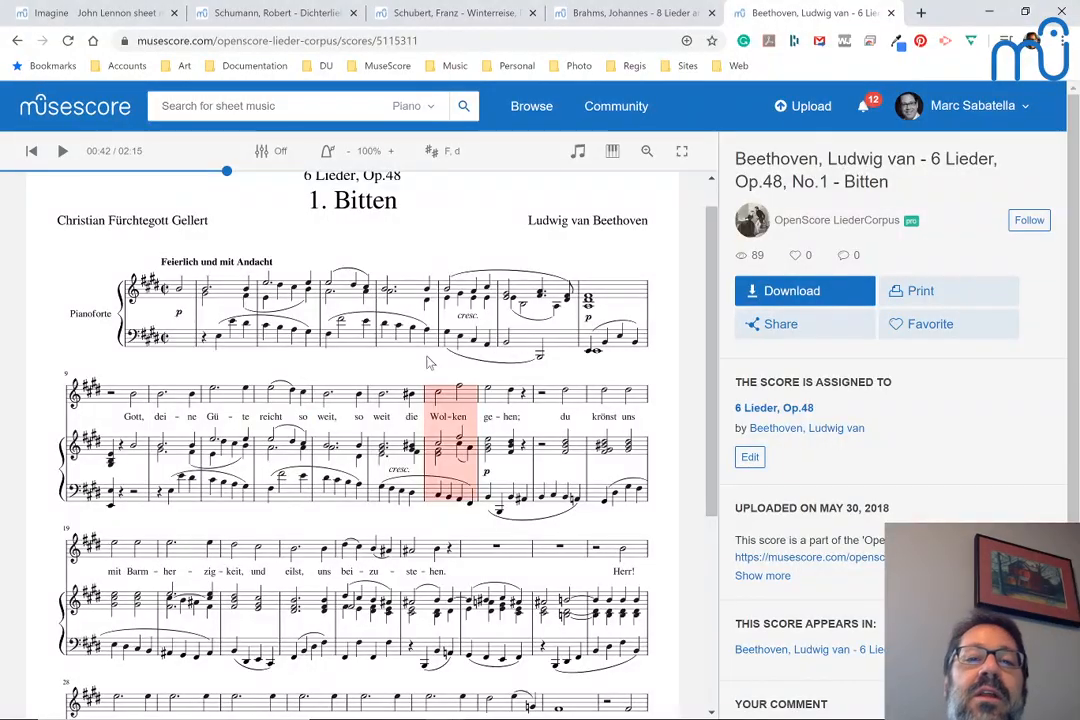
key("ctrl+n")
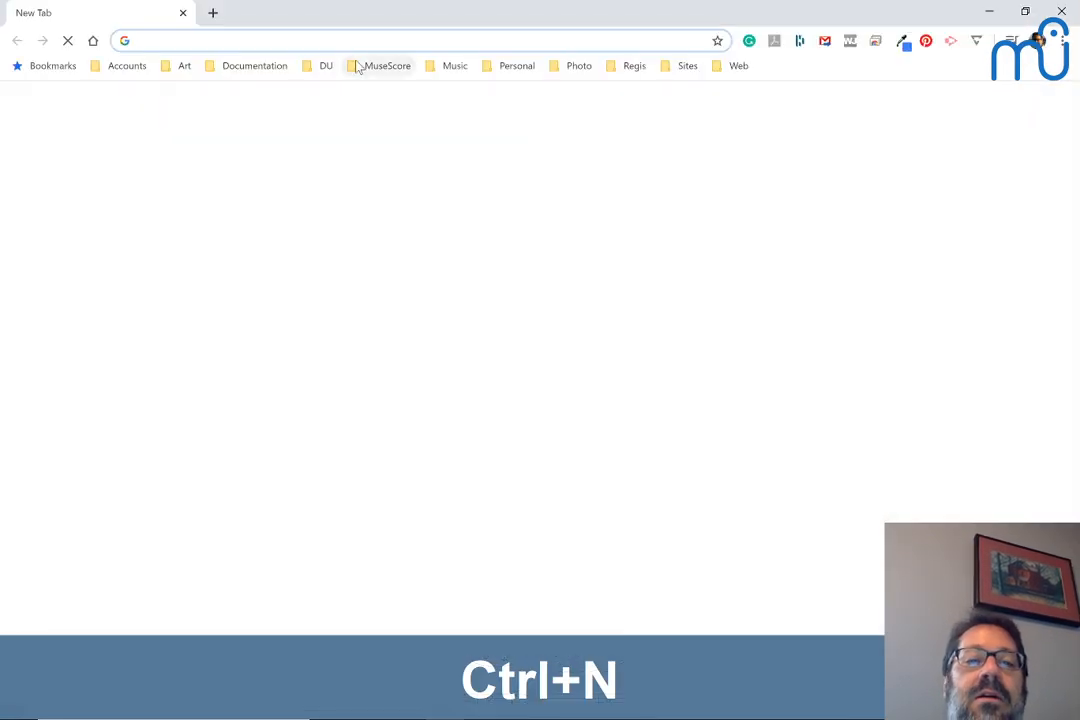
type("scho")
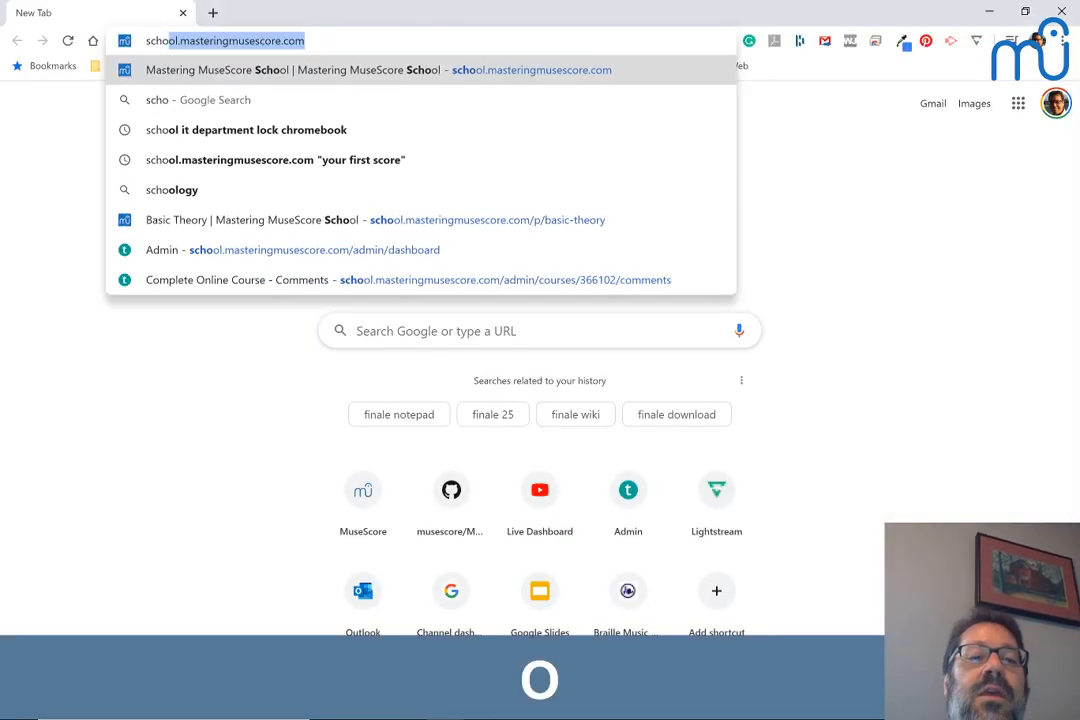
key("Right")
type("/p/")
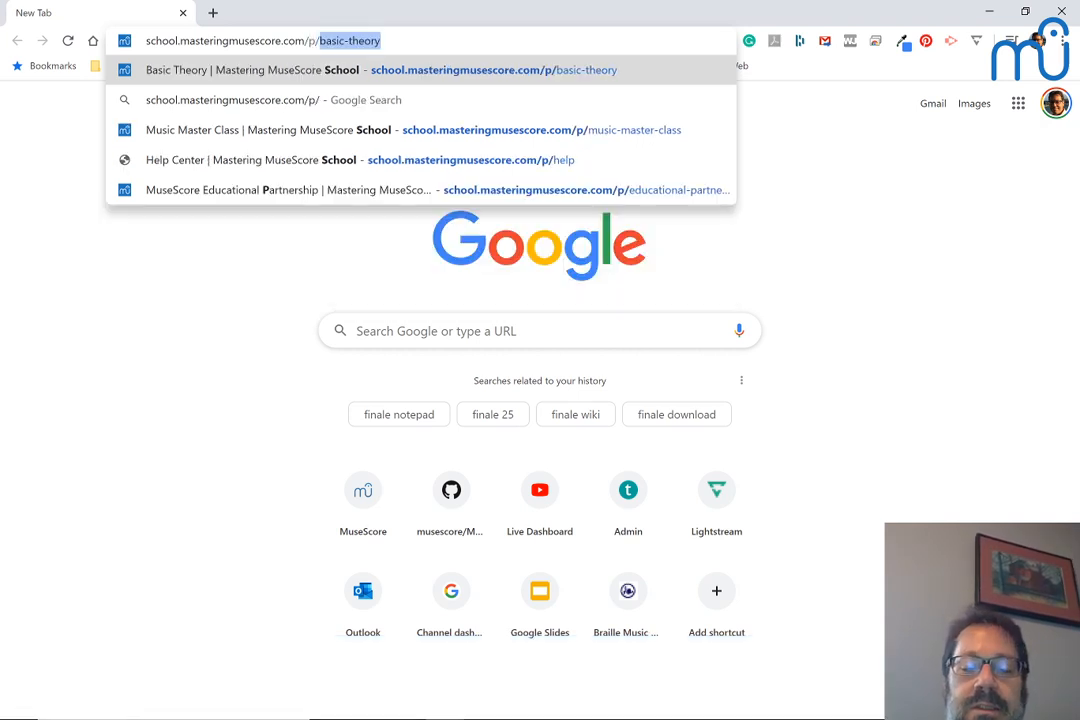
type("music-master")
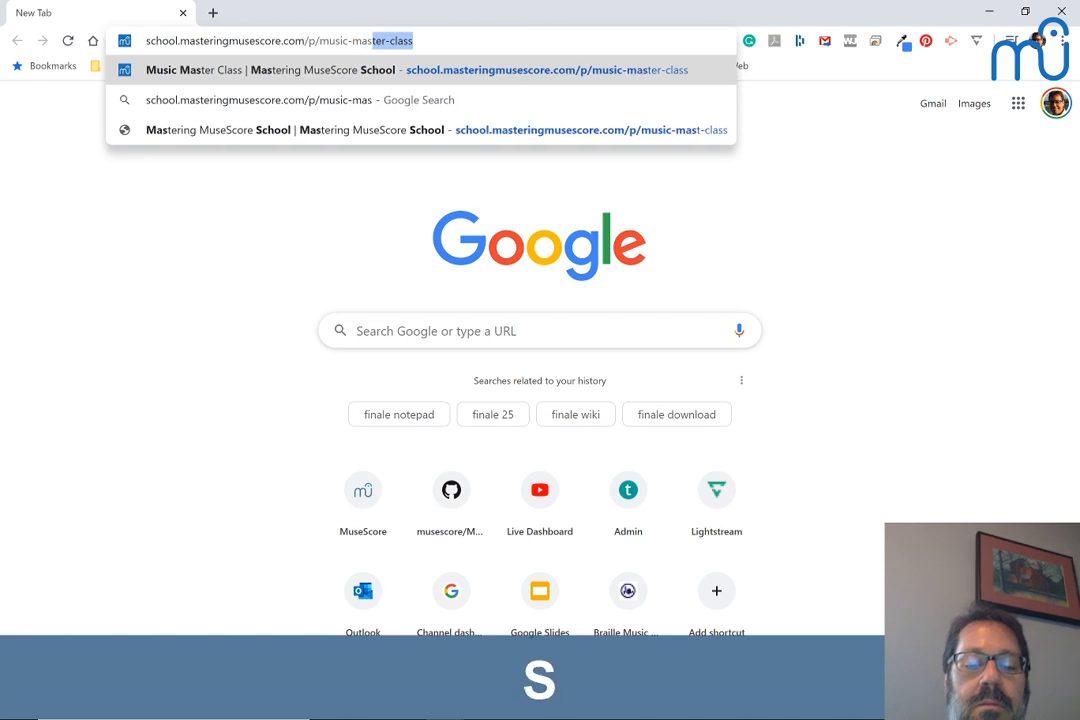
type("-class")
key("Return")
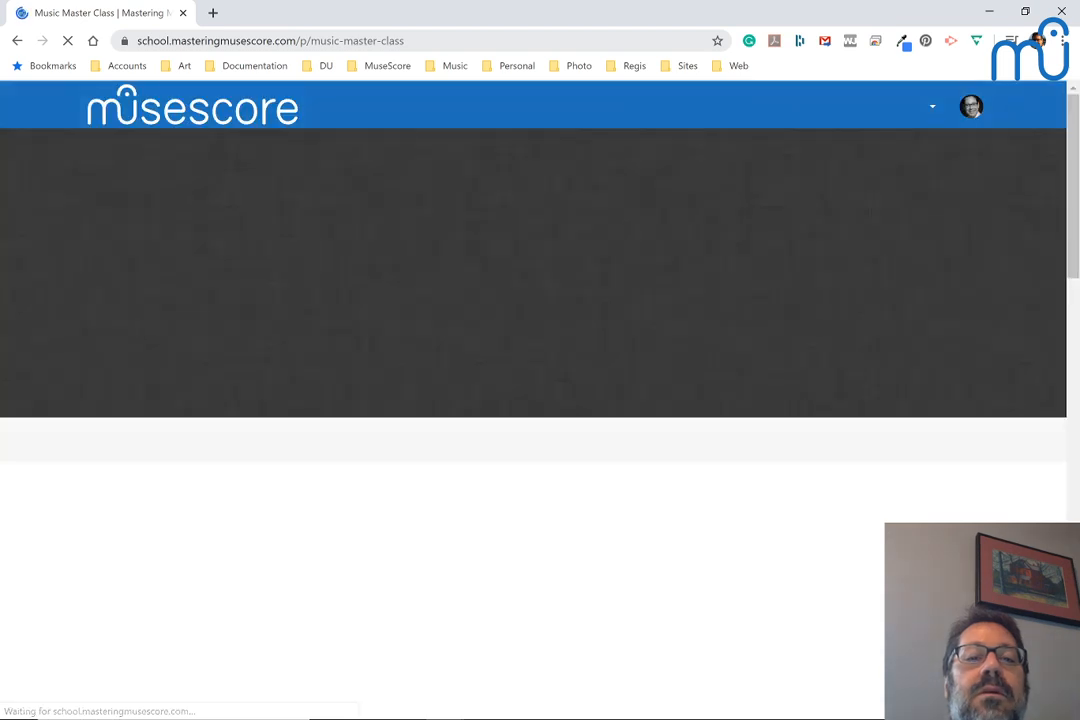
Copy the Music Master Class page address and post it in the YouTube live chat window, preceded by "music master class:"
left_click(340, 41)
key("ctrl+c")
key("alt+Tab")
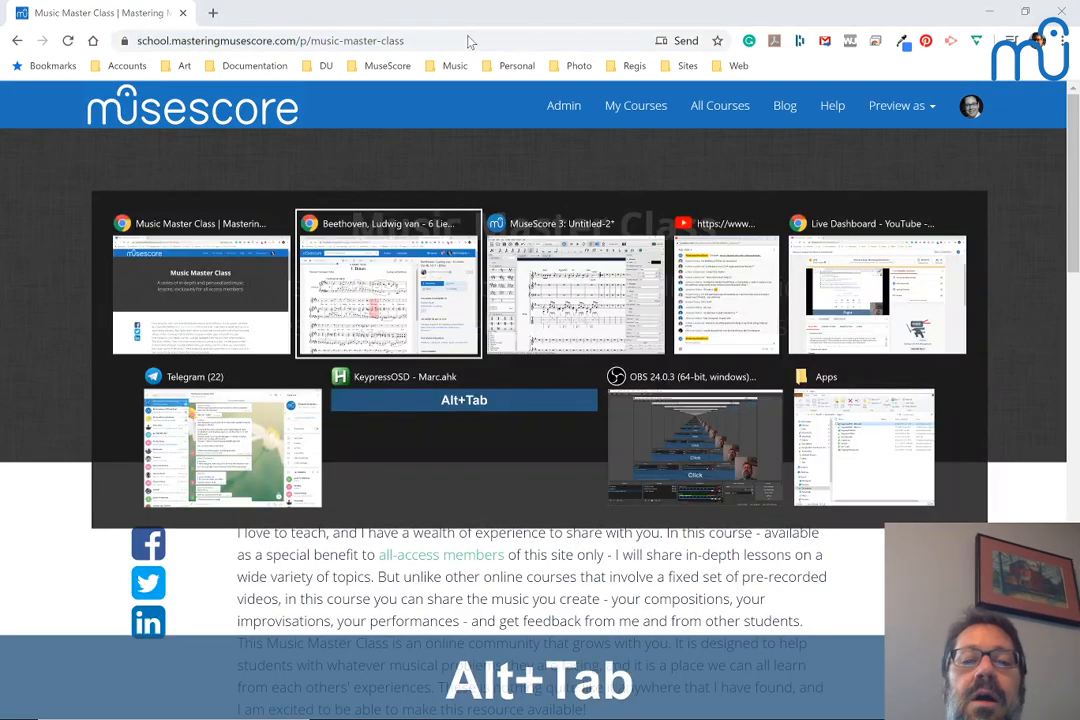
key("Tab")
key("Tab")
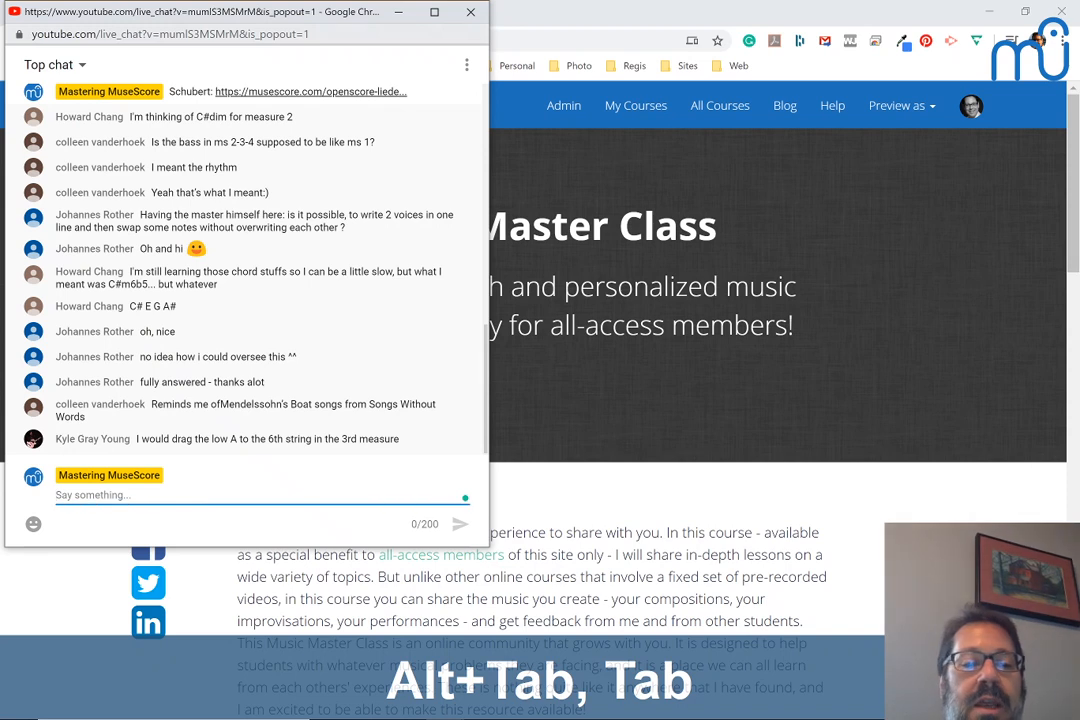
type("music mast")
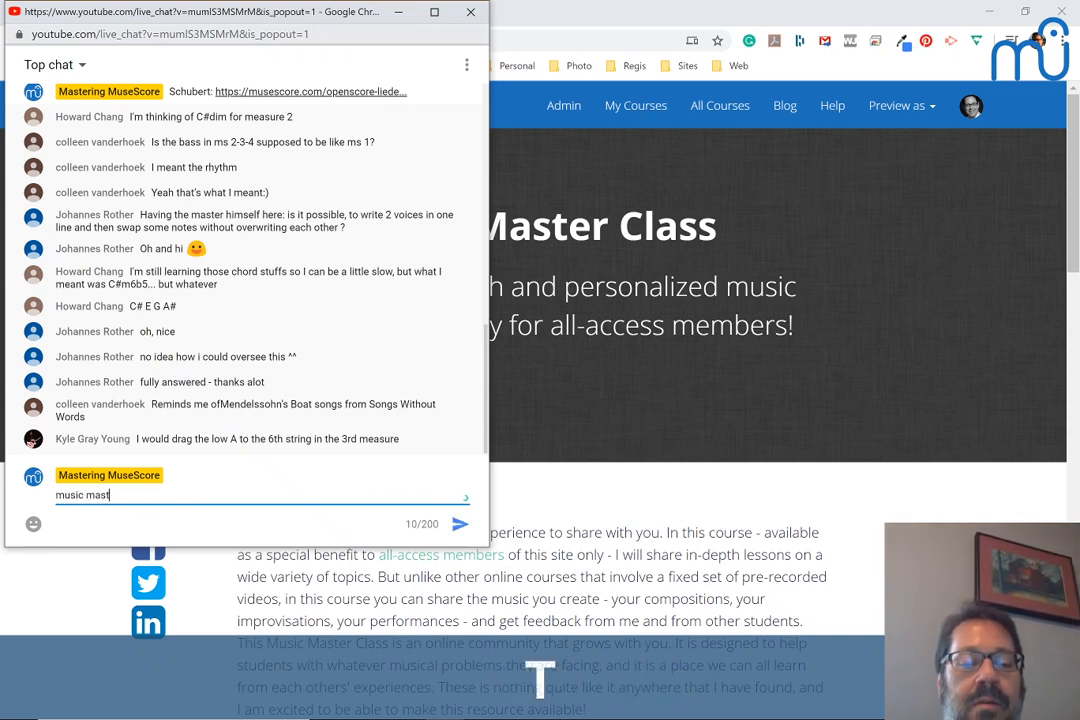
type("er cla")
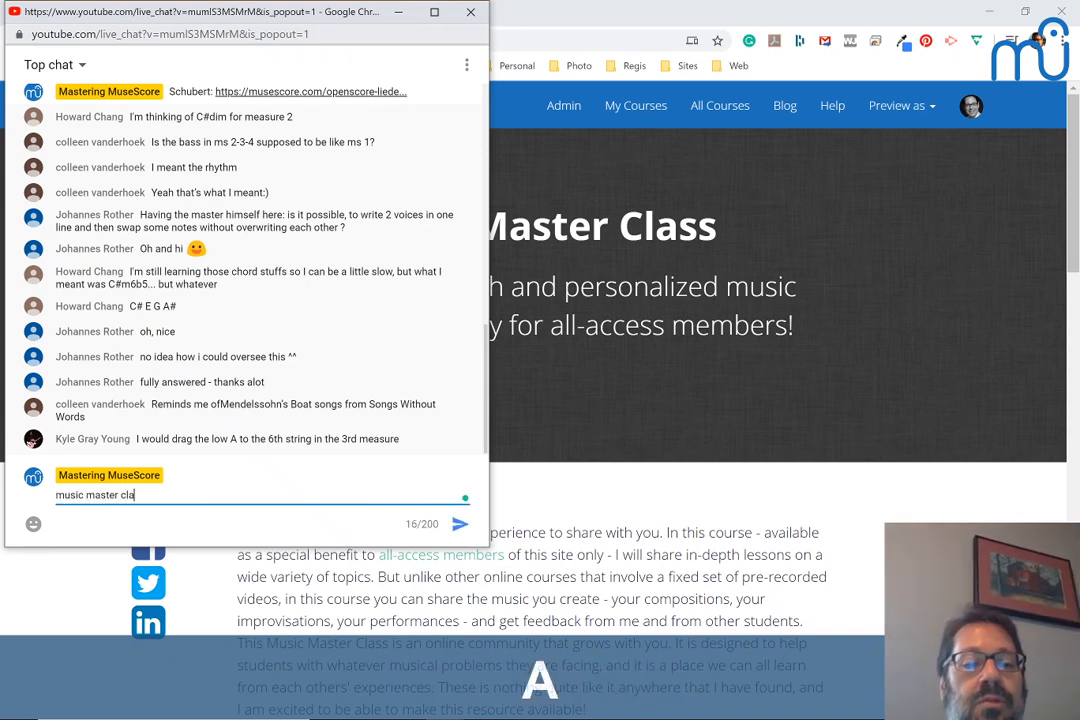
type("ss:")
key("ctrl+v")
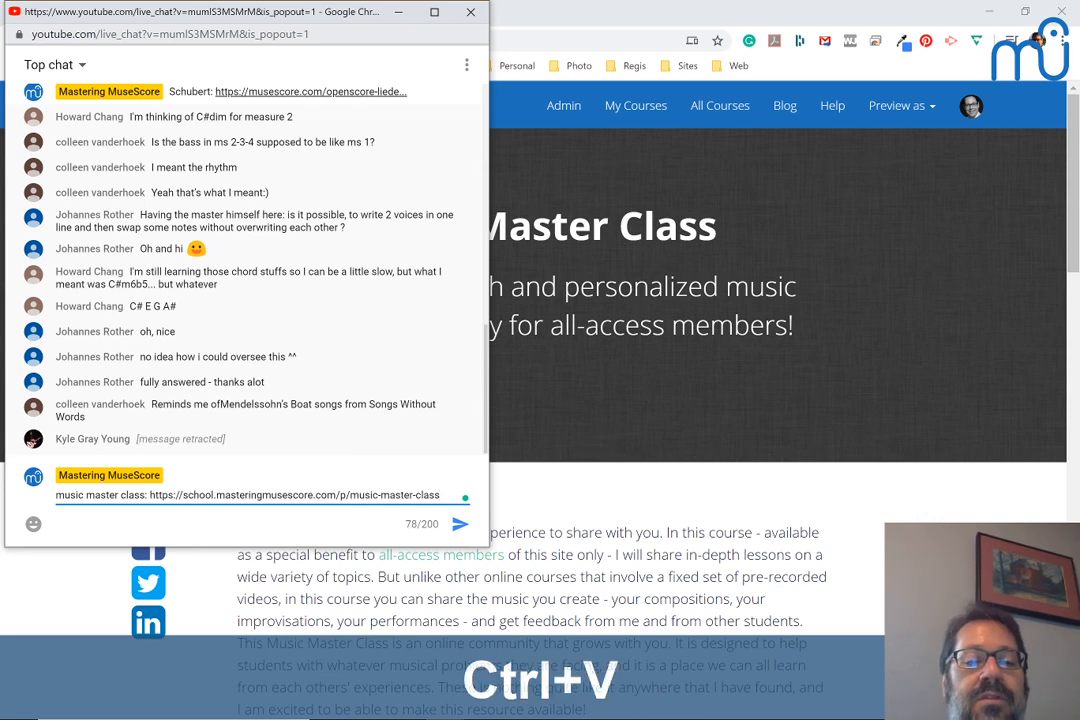
key("Return")
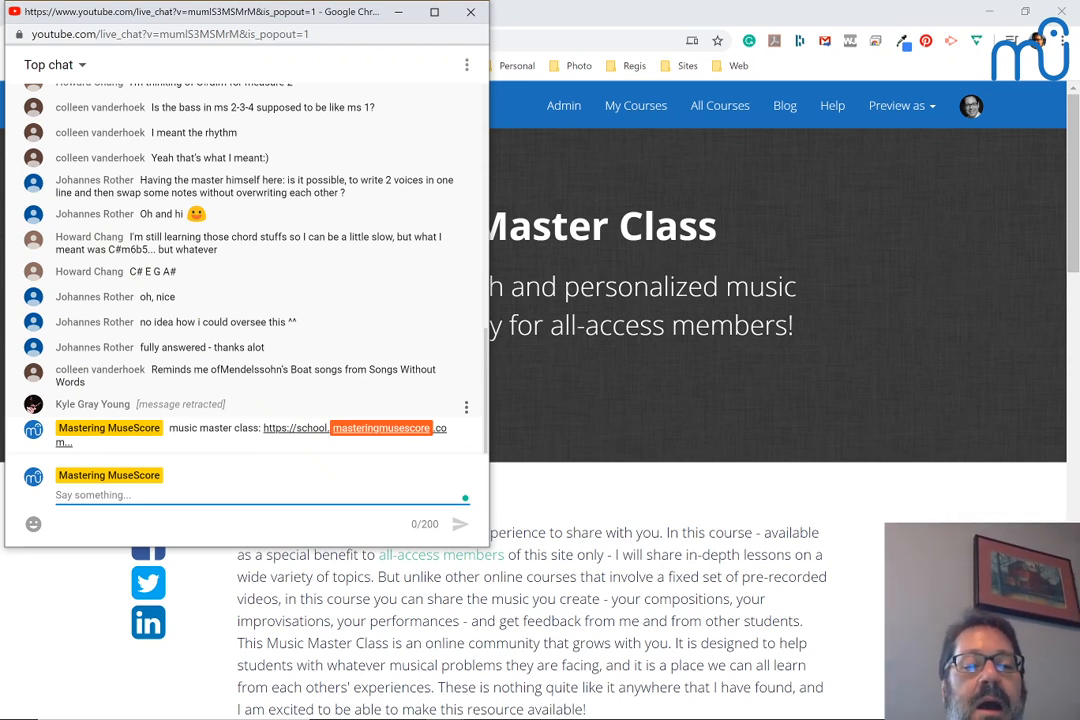
key("alt+Tab")
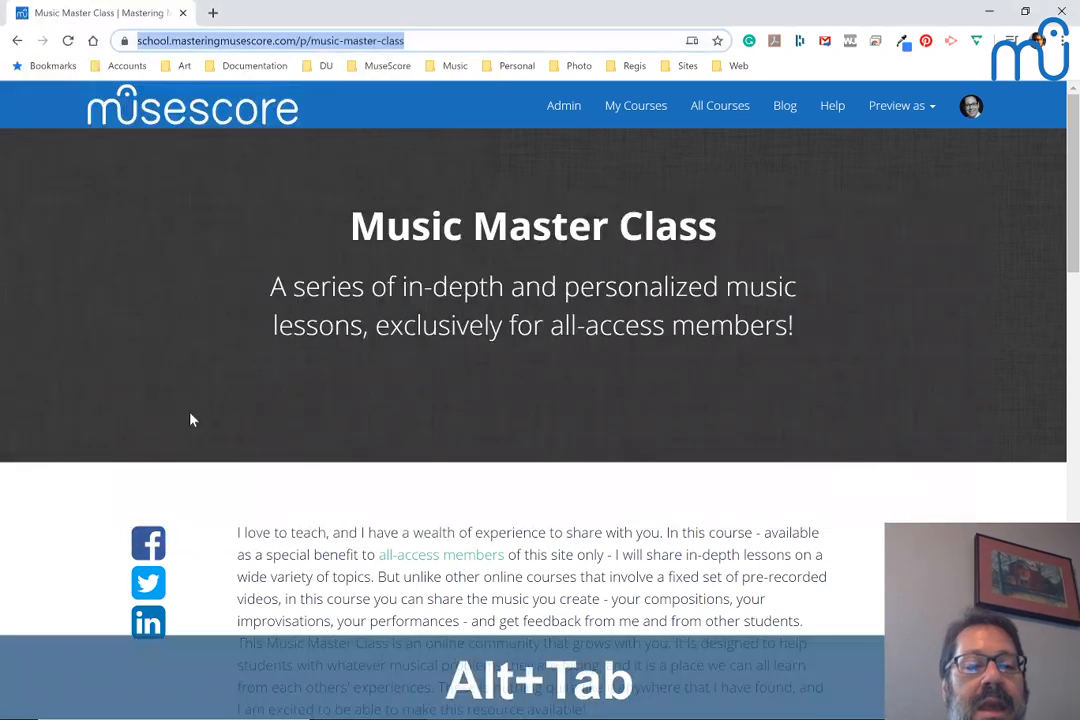
key("alt+Tab")
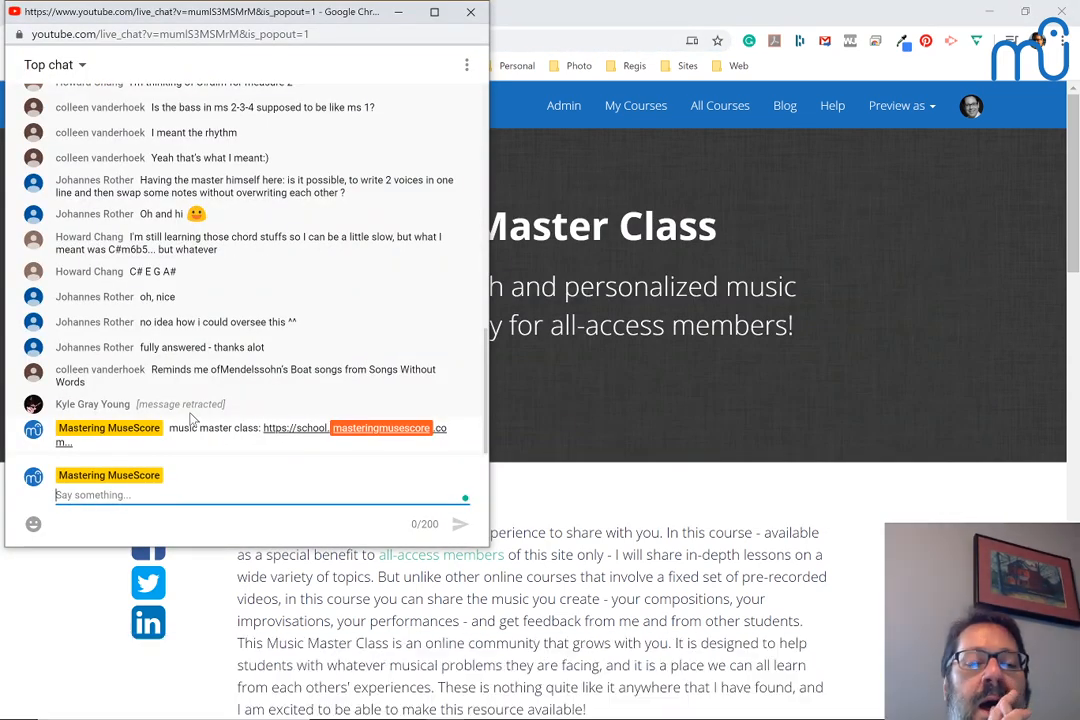